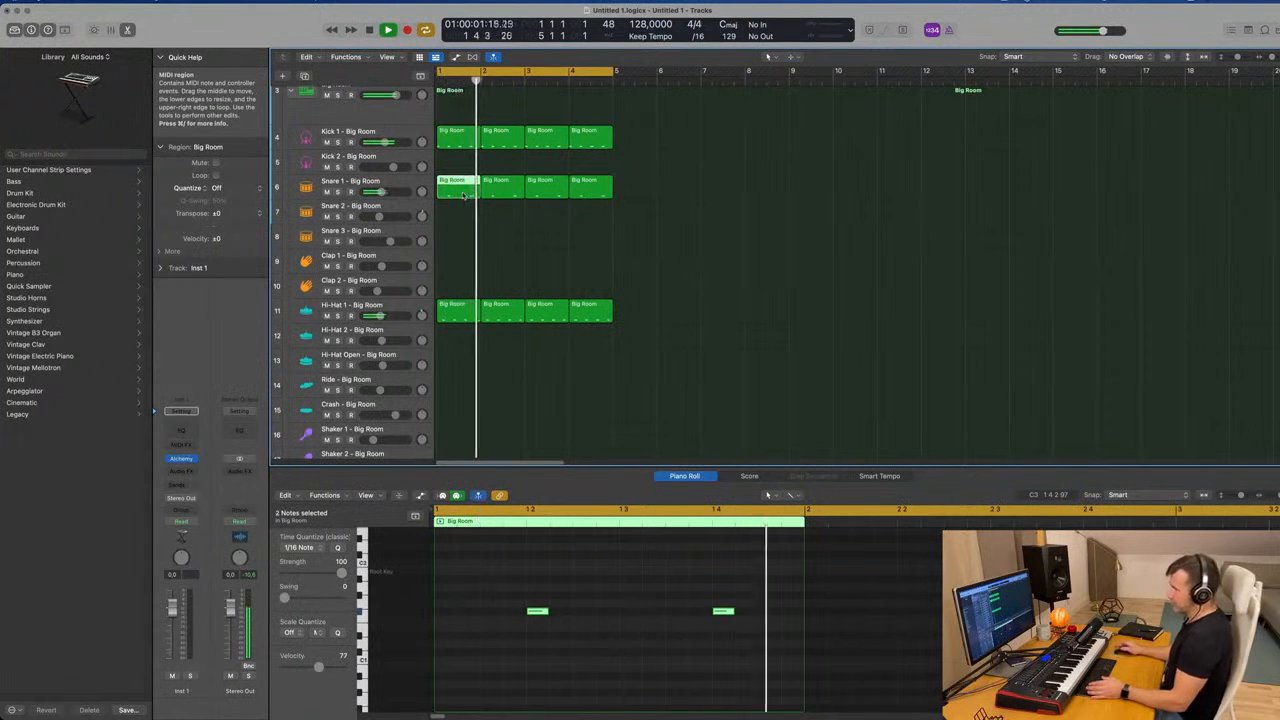
Examine the notes of the first Hi-Hat 1 region, then return to the two instrument tracks above the drums
left_click(463, 313)
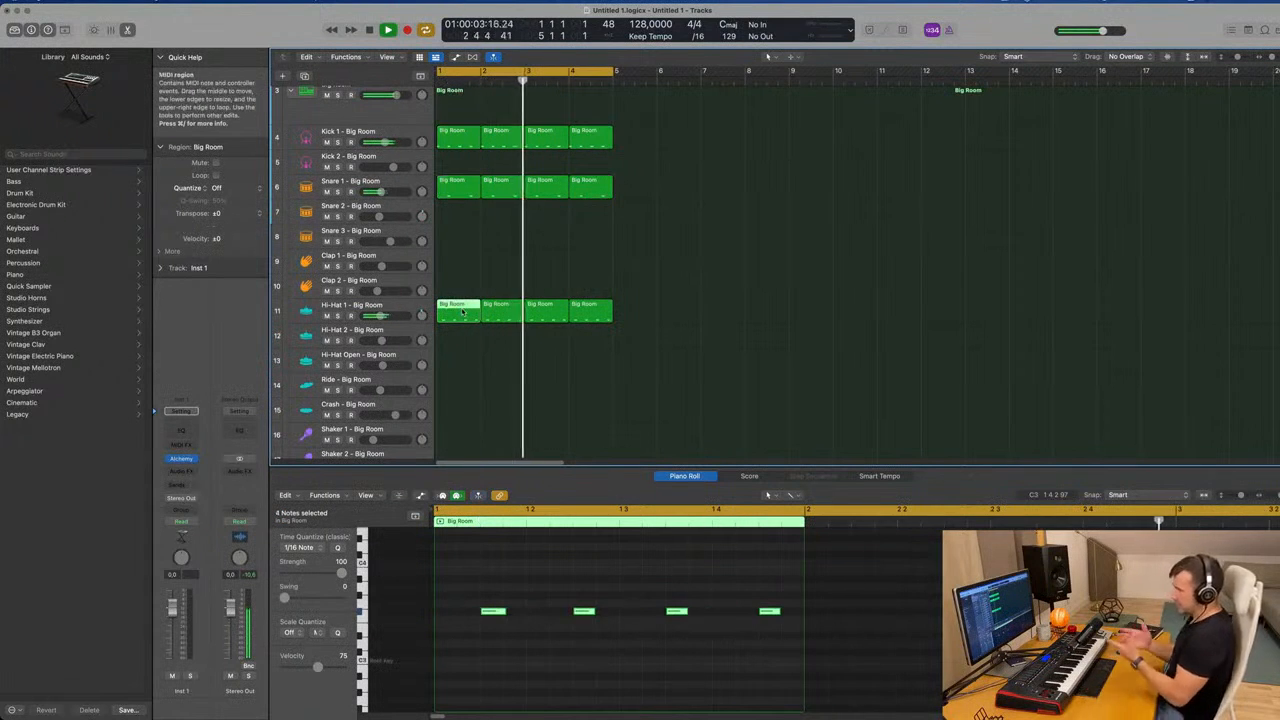
left_click(471, 363)
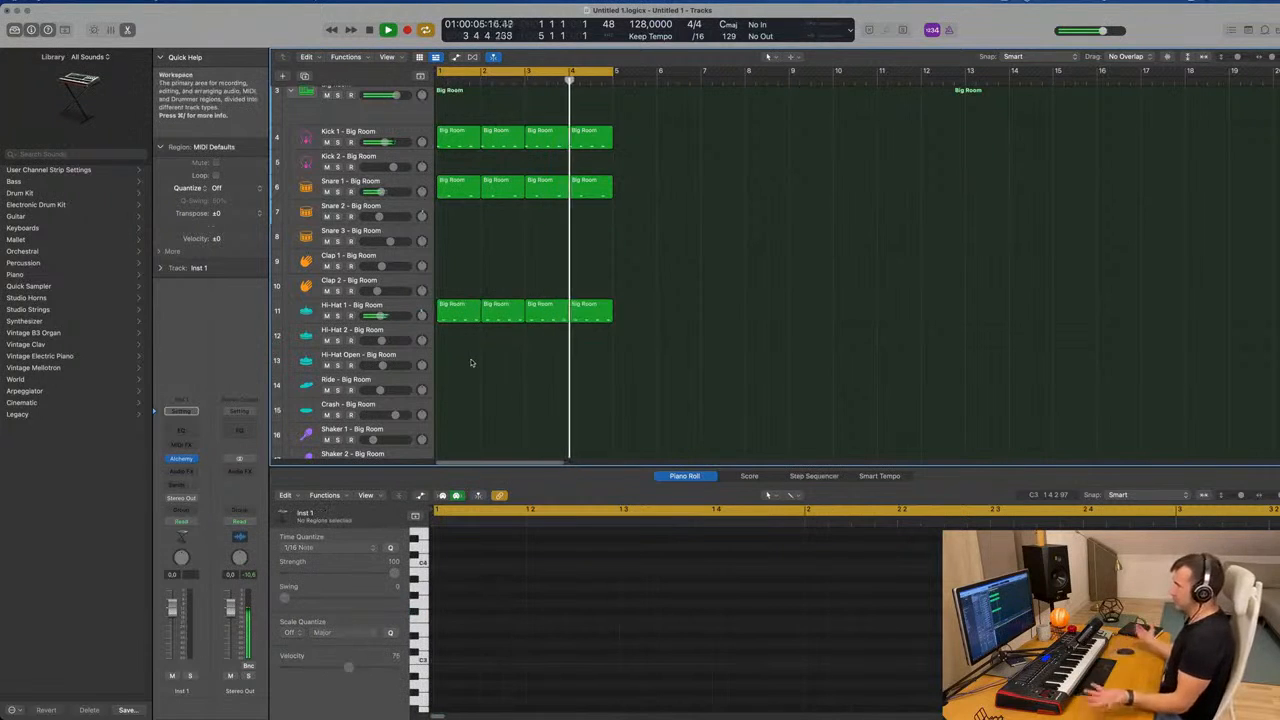
scroll(537, 274, "up", 5)
scroll(587, 238, "up", 2)
key("super+Right")
key("super+Right")
key("super+Left")
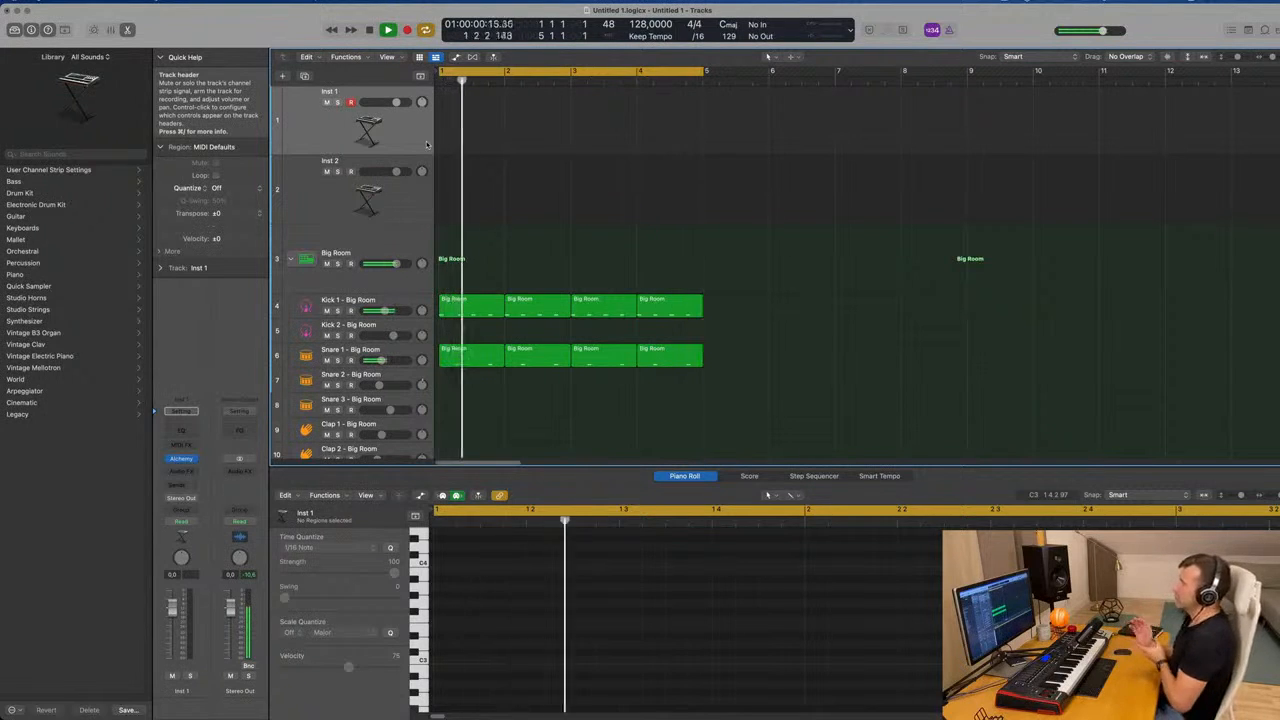
Open Alchemy on the Inst 1 track, filter presets to Bass, audition 1963 Semi-Acoustic Thumb, and load 70s Classic Synth Bass
left_click(181, 462)
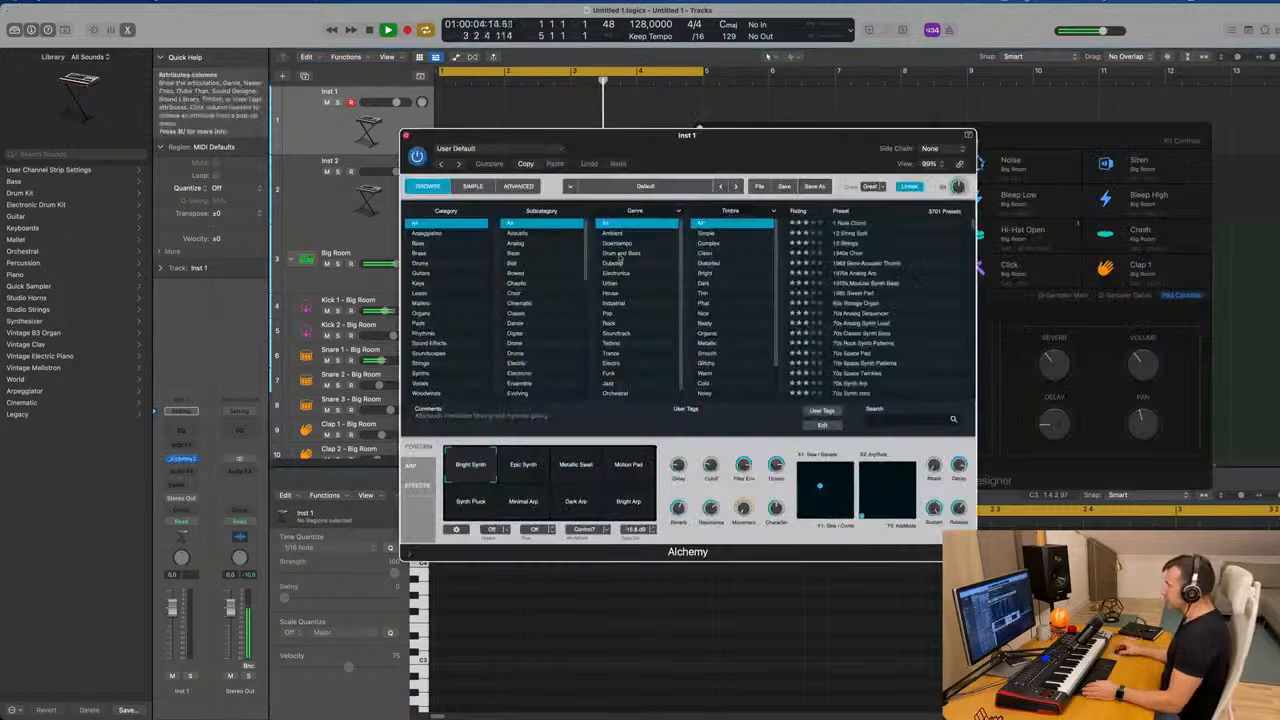
left_click_drag(771, 134, 745, 134)
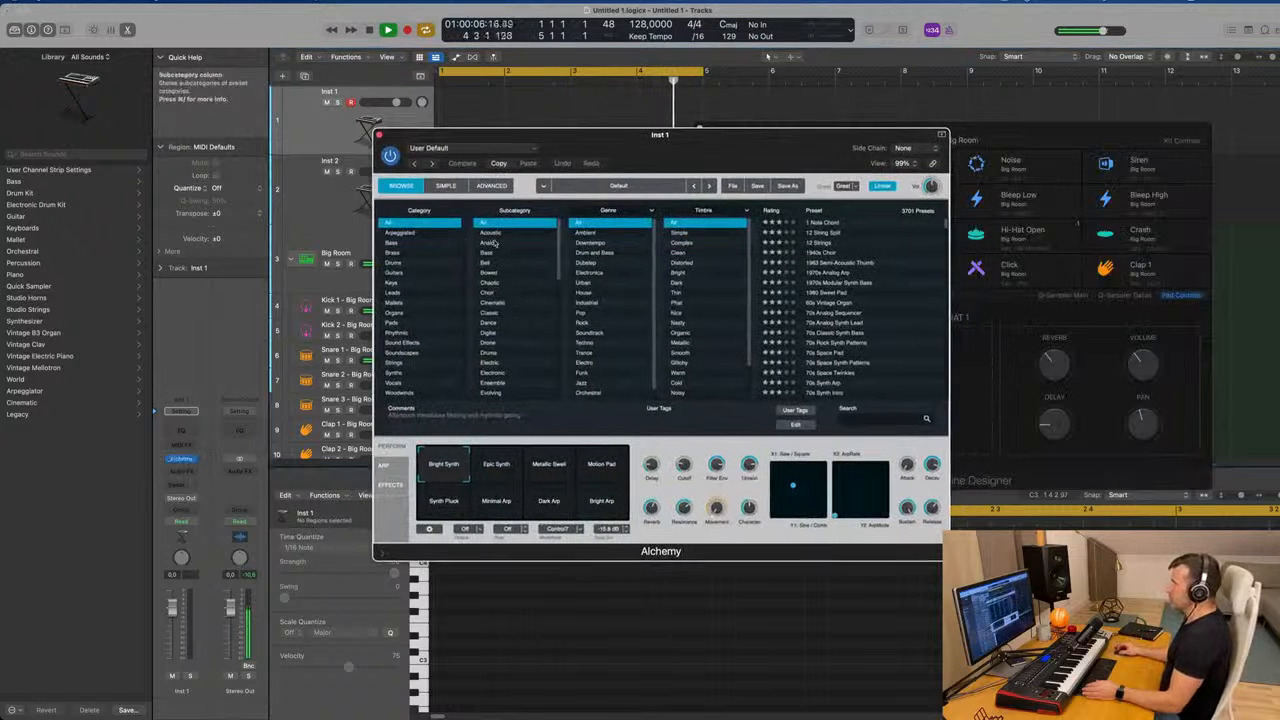
left_click(391, 245)
left_click_drag(719, 150, 782, 141)
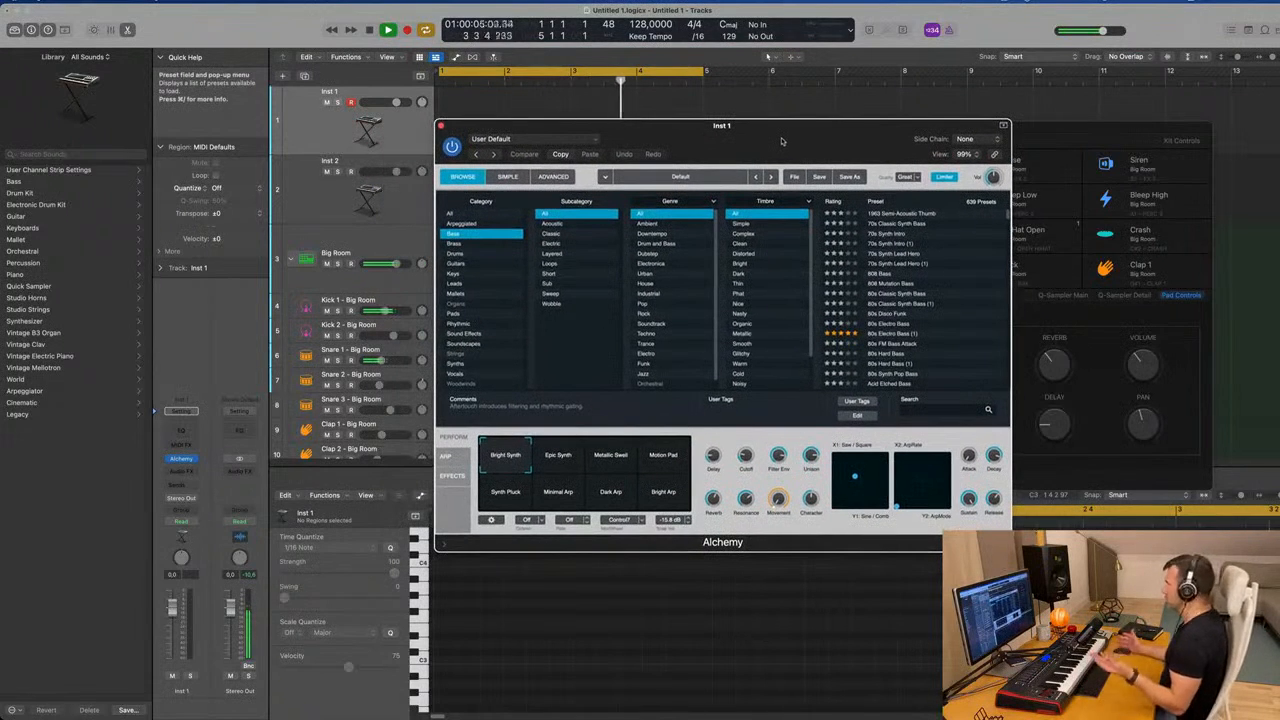
left_click(895, 214)
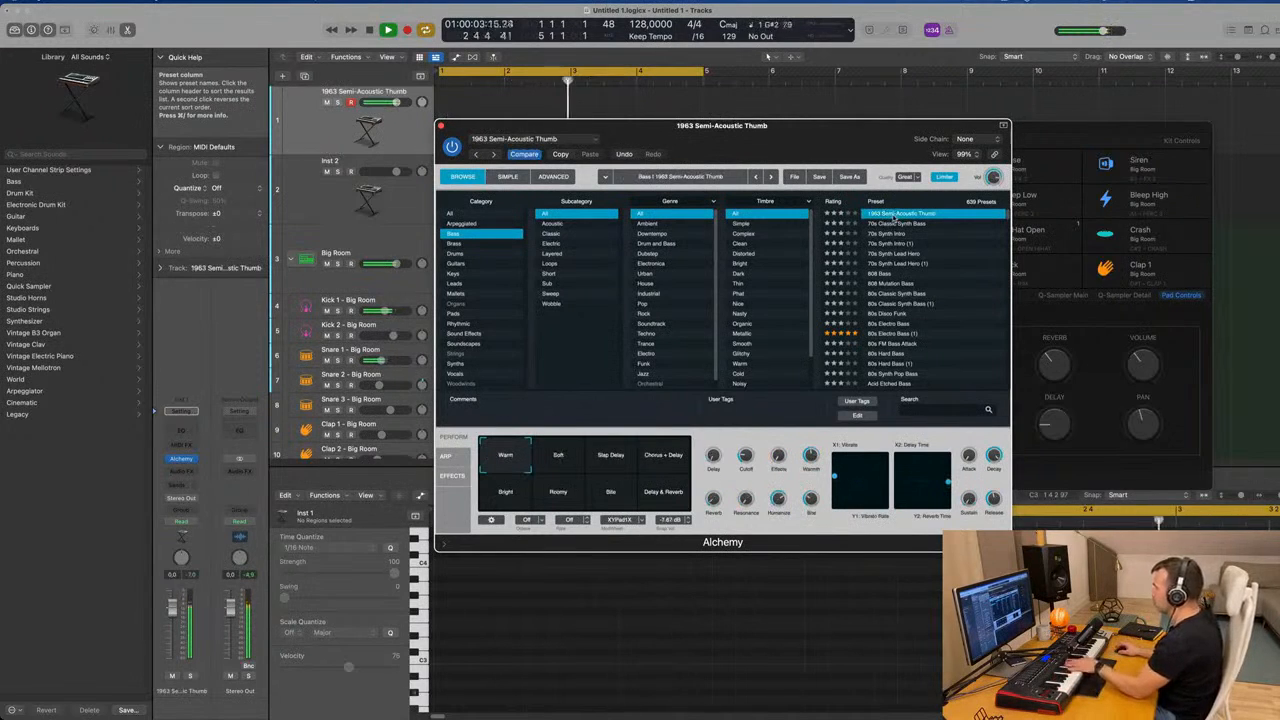
left_click(893, 224)
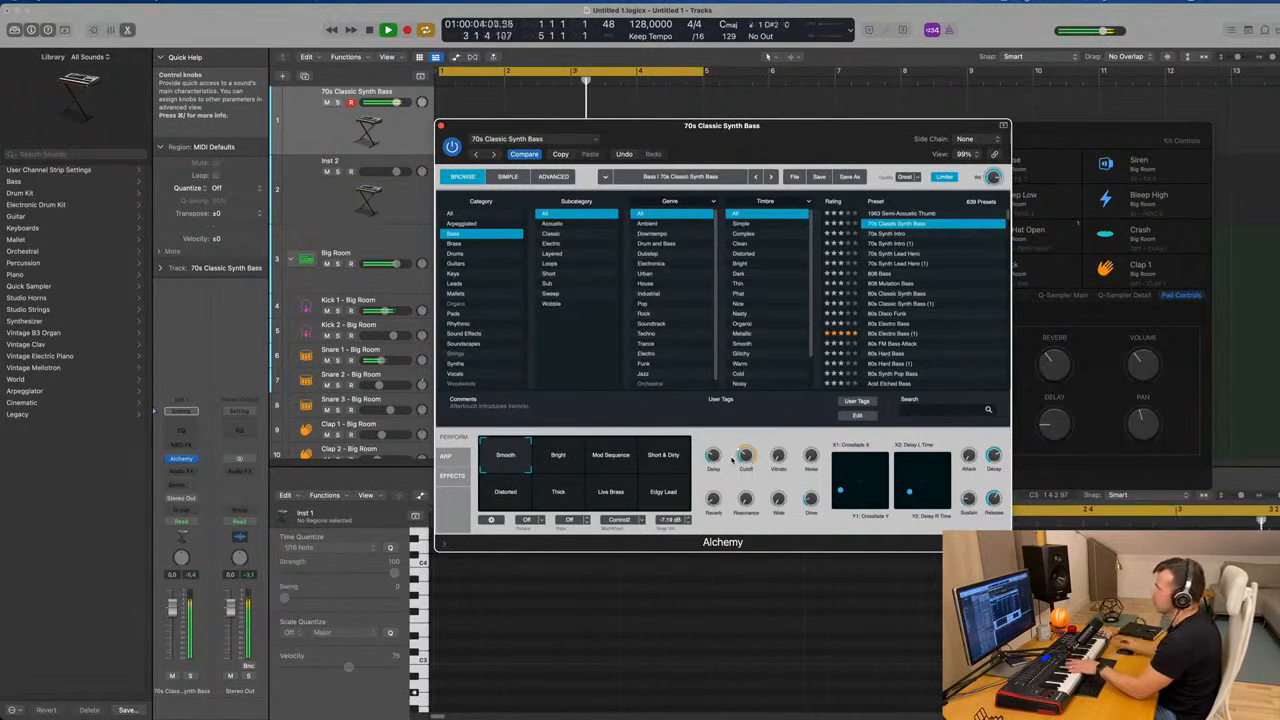
Lower the bass track's volume and reduce the Cutoff in Alchemy
left_click_drag(171, 606, 172, 613)
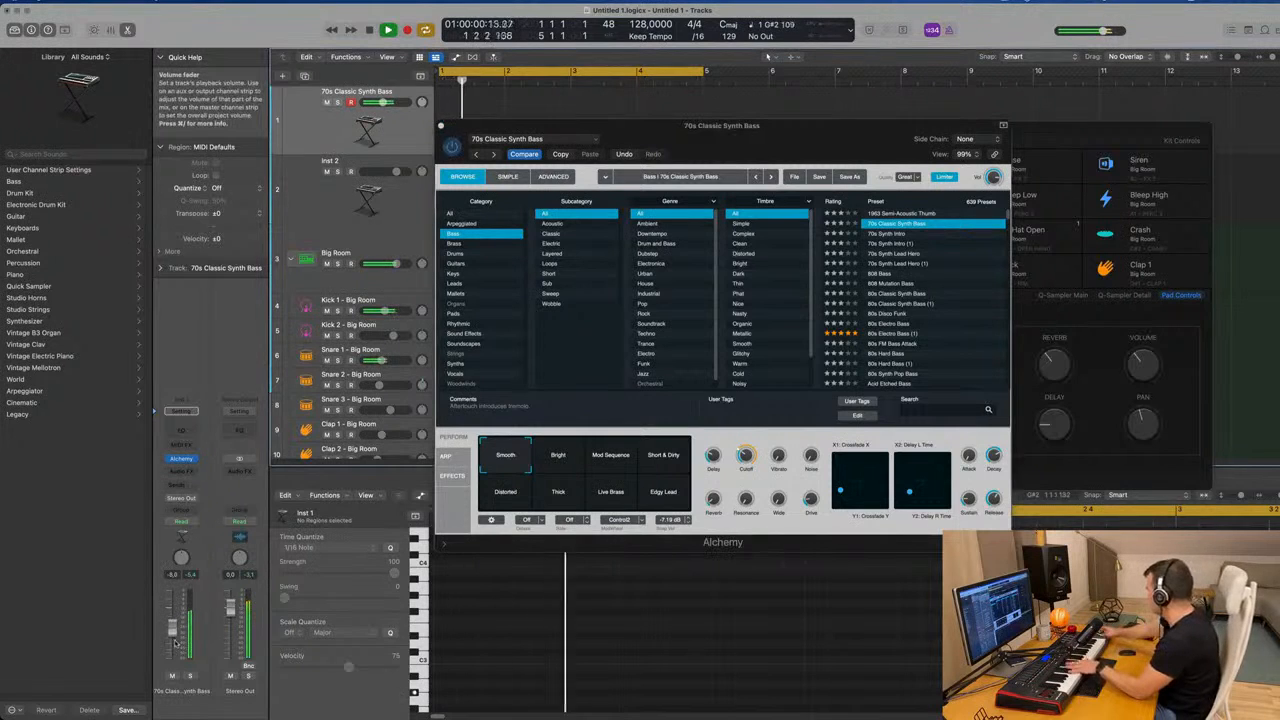
left_click_drag(746, 457, 745, 467)
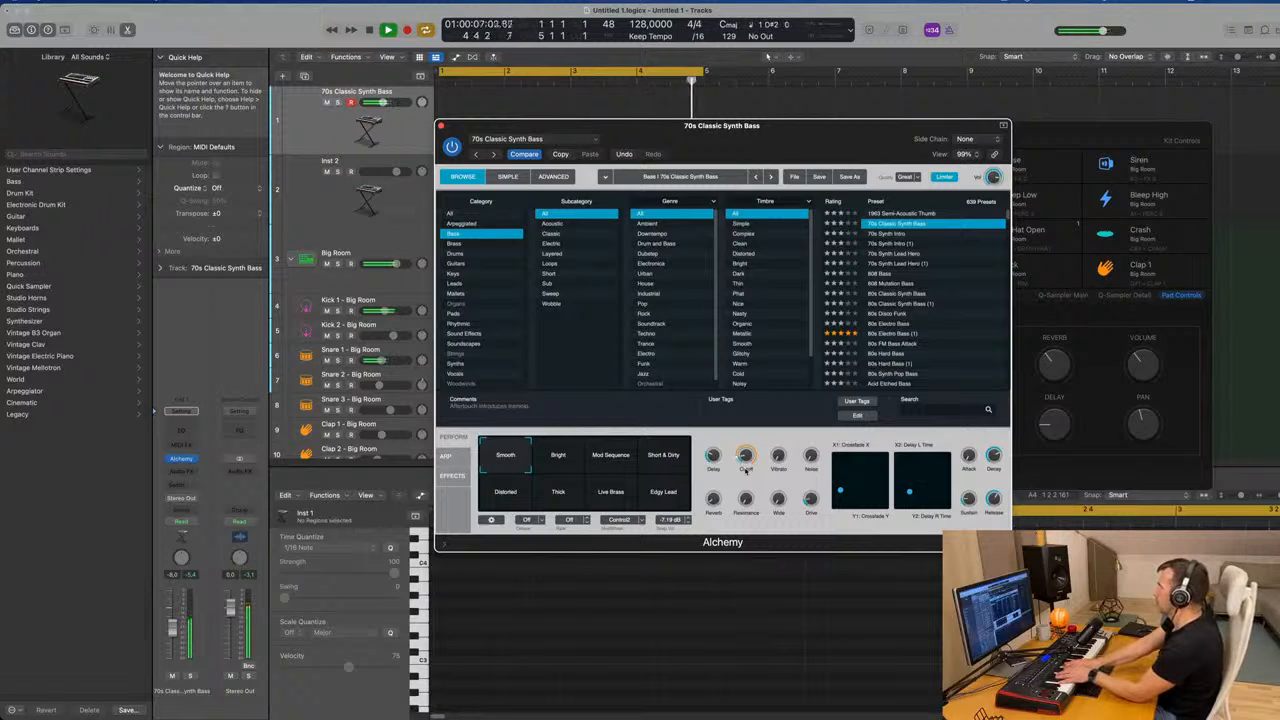
Record a bass line on the 70s Classic Synth Bass track over bars 1 to 4 and move the Alchemy window aside
key("r")
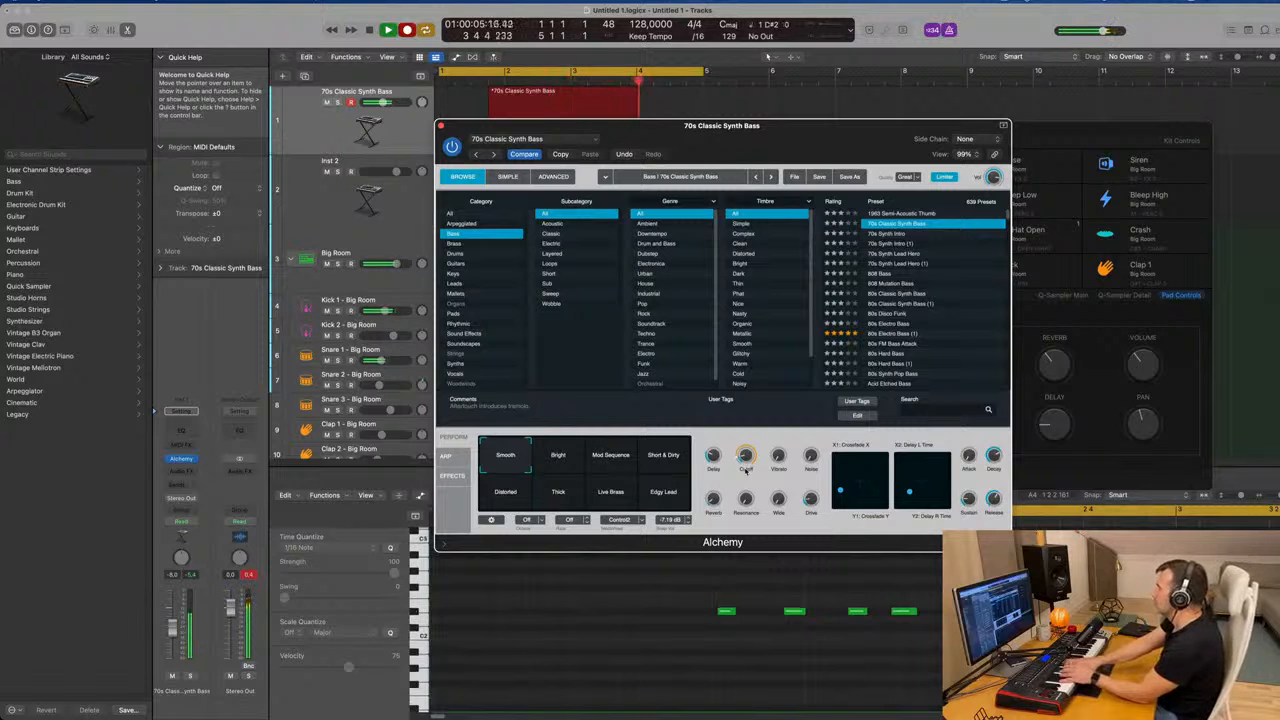
key("r")
left_click_drag(730, 127, 1201, 176)
key("space")
key("space")
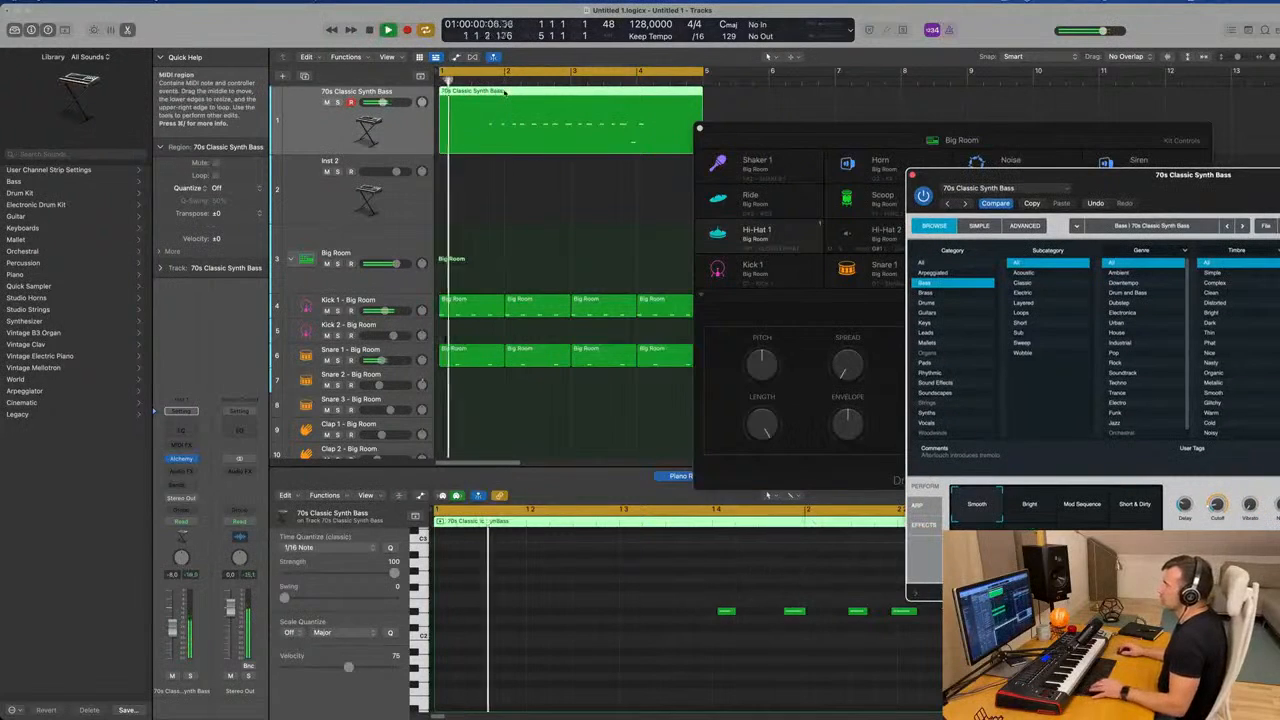
Quantize the recorded bass notes to 1/16 notes
key("space")
left_click(722, 600)
key("space")
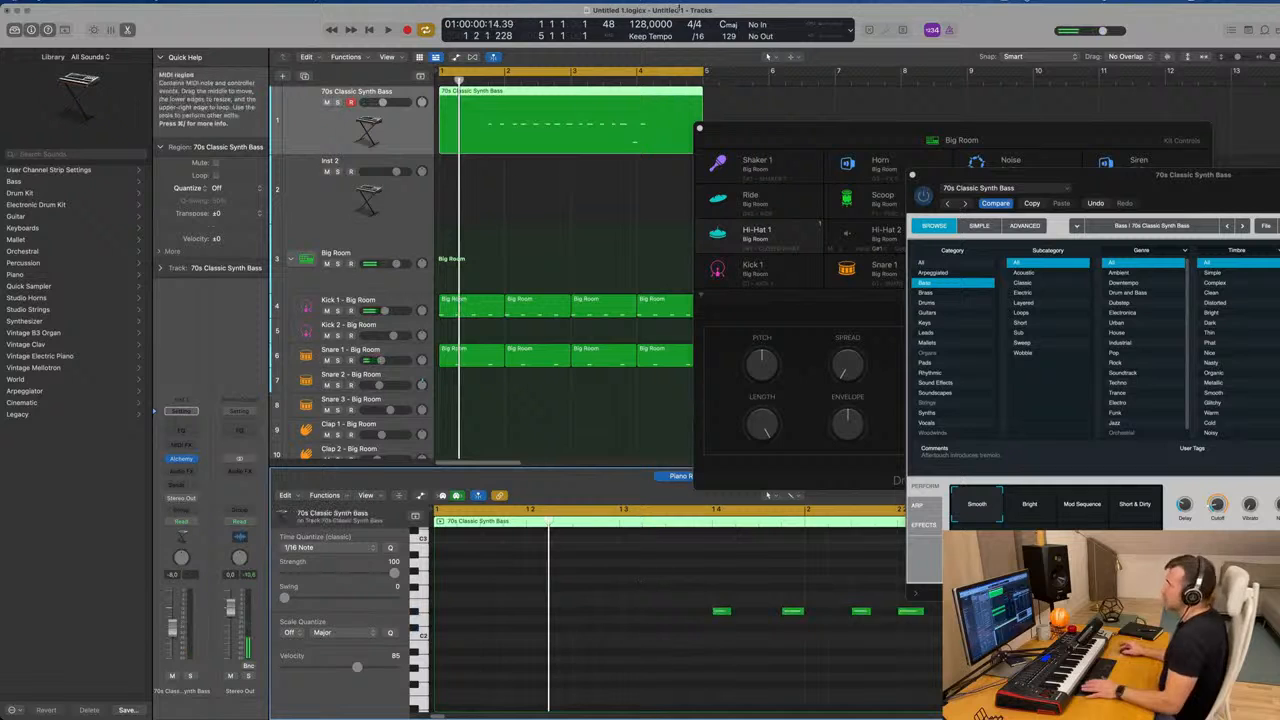
Split the bass region at bar 2, delete the first part, and move the remaining region to bar 1
left_click(504, 91)
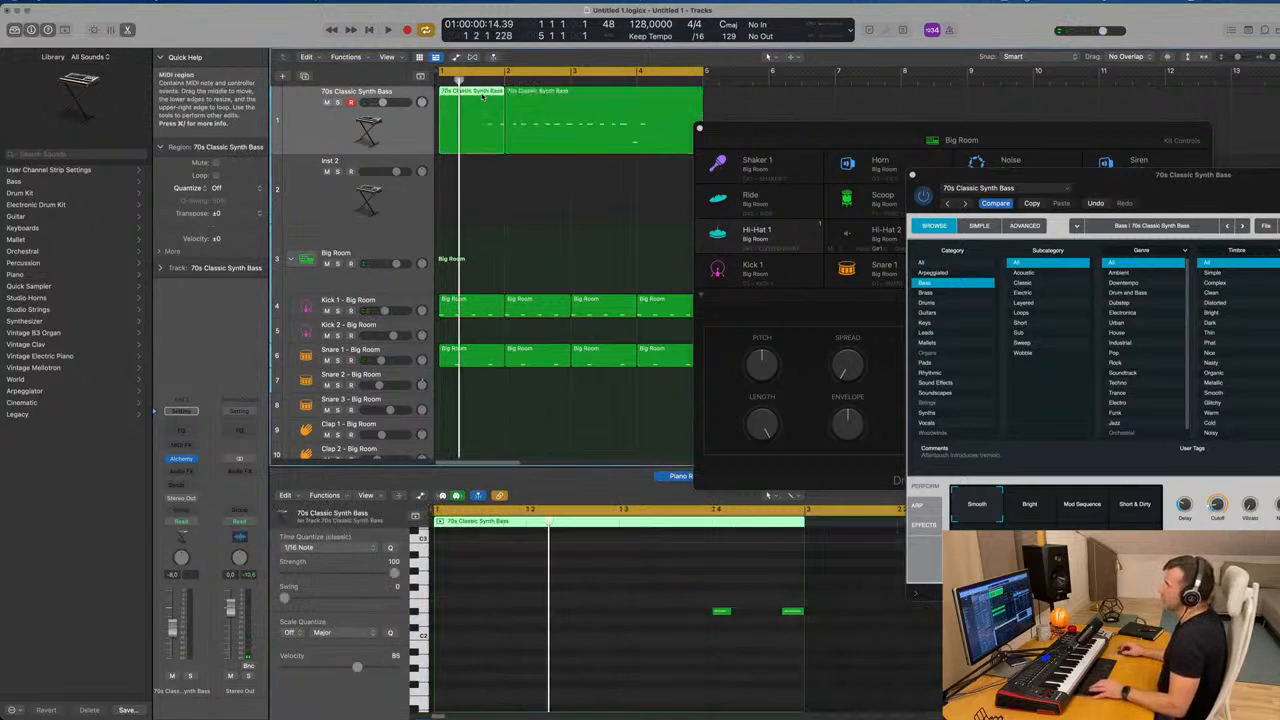
key("Delete")
left_click_drag(577, 95, 511, 95)
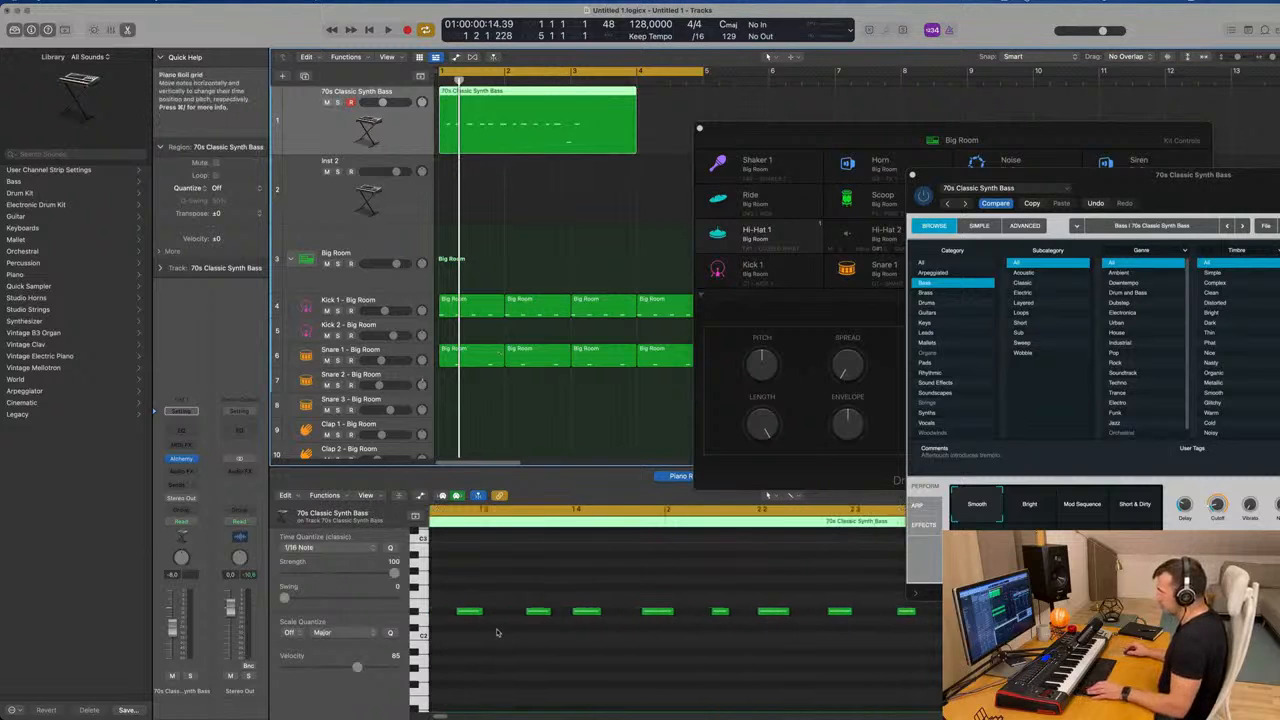
Place a copy of the first bass note at the very start of bar 1 and play the result
left_click(486, 613)
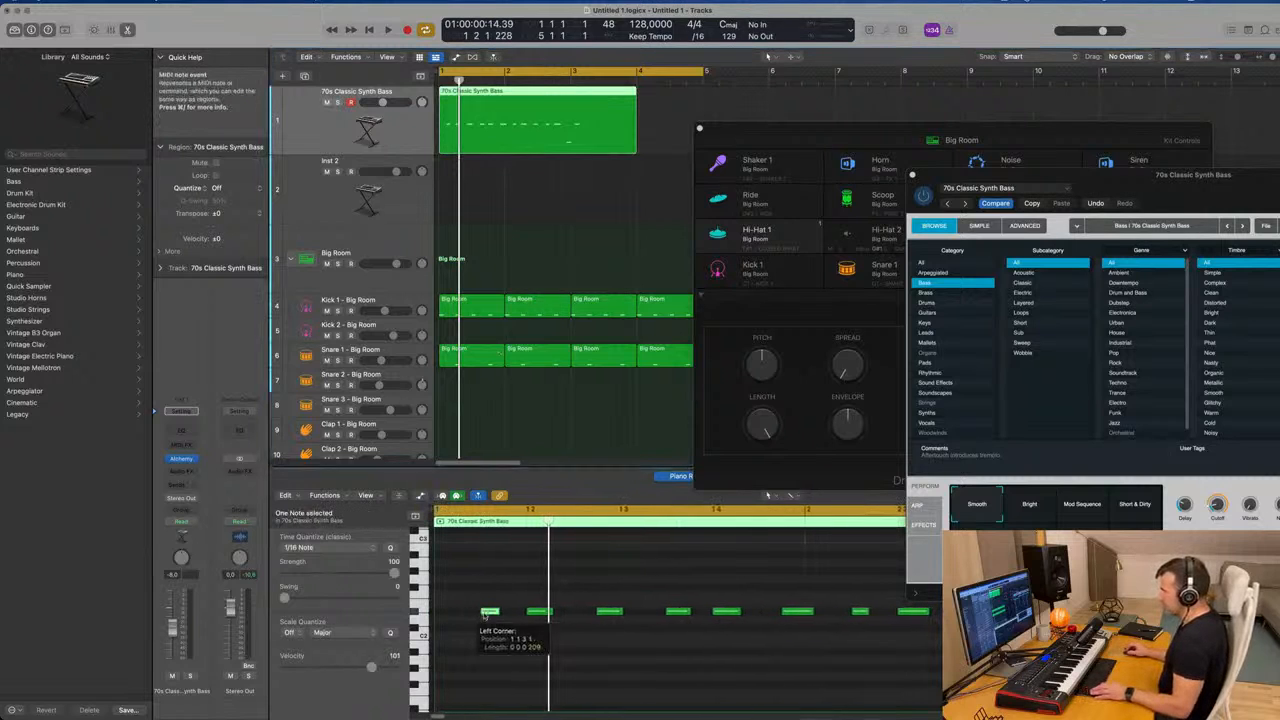
mouse_move(489, 611)
left_mouse_down()
mouse_move(440, 613)
mouse_move(489, 615)
left_mouse_up()
left_click(520, 240)
key("space")
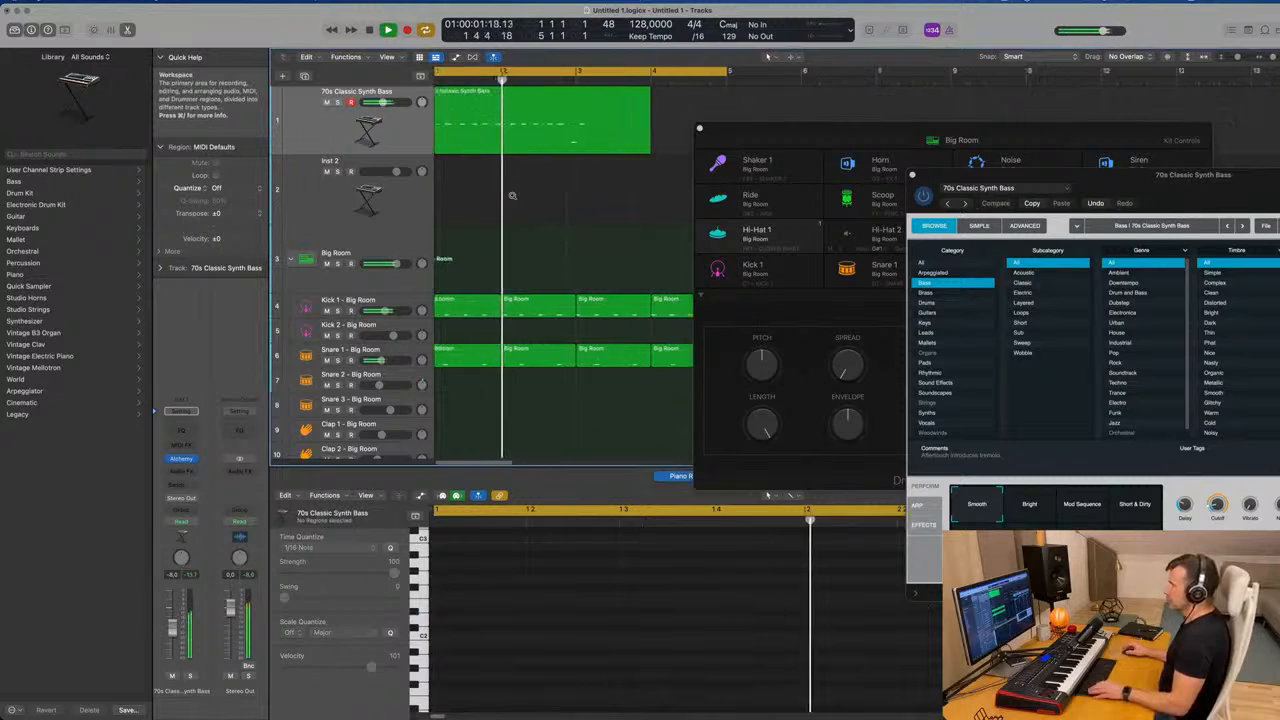
key("space")
Shorten the bass note just before bar 2 and play the result
left_click(517, 131)
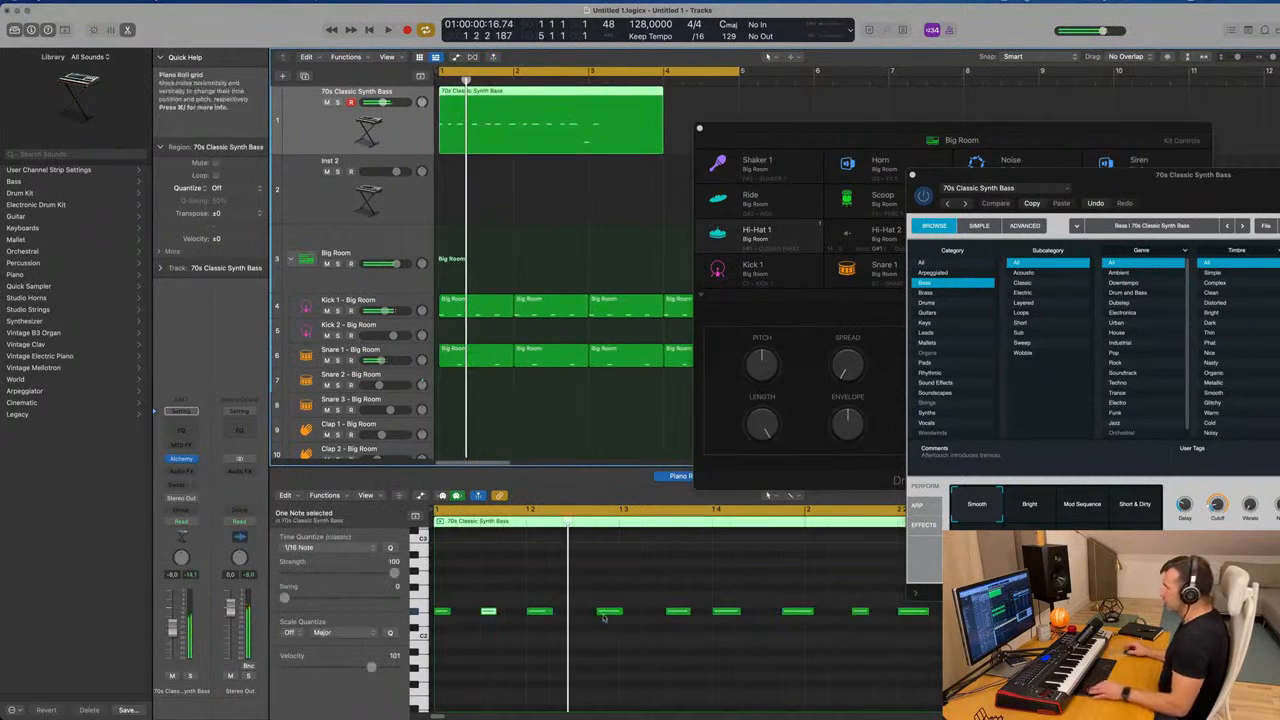
scroll(607, 612, "down", 2)
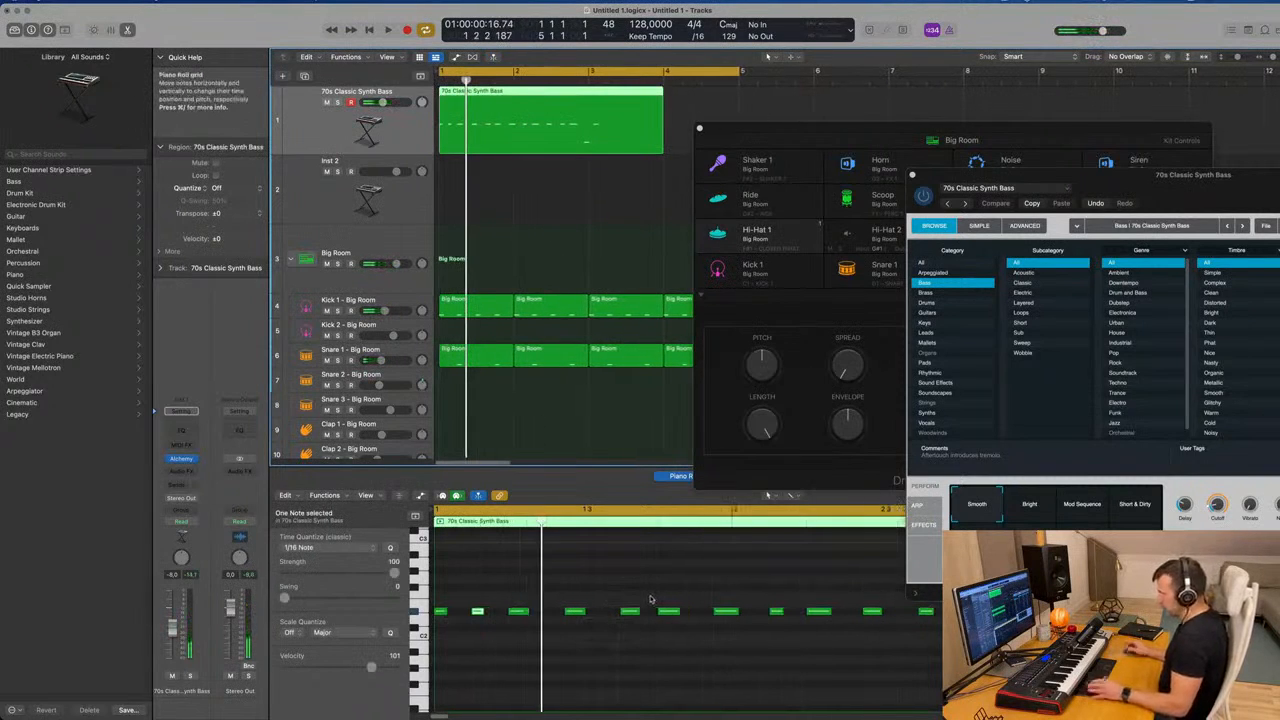
left_click(729, 613)
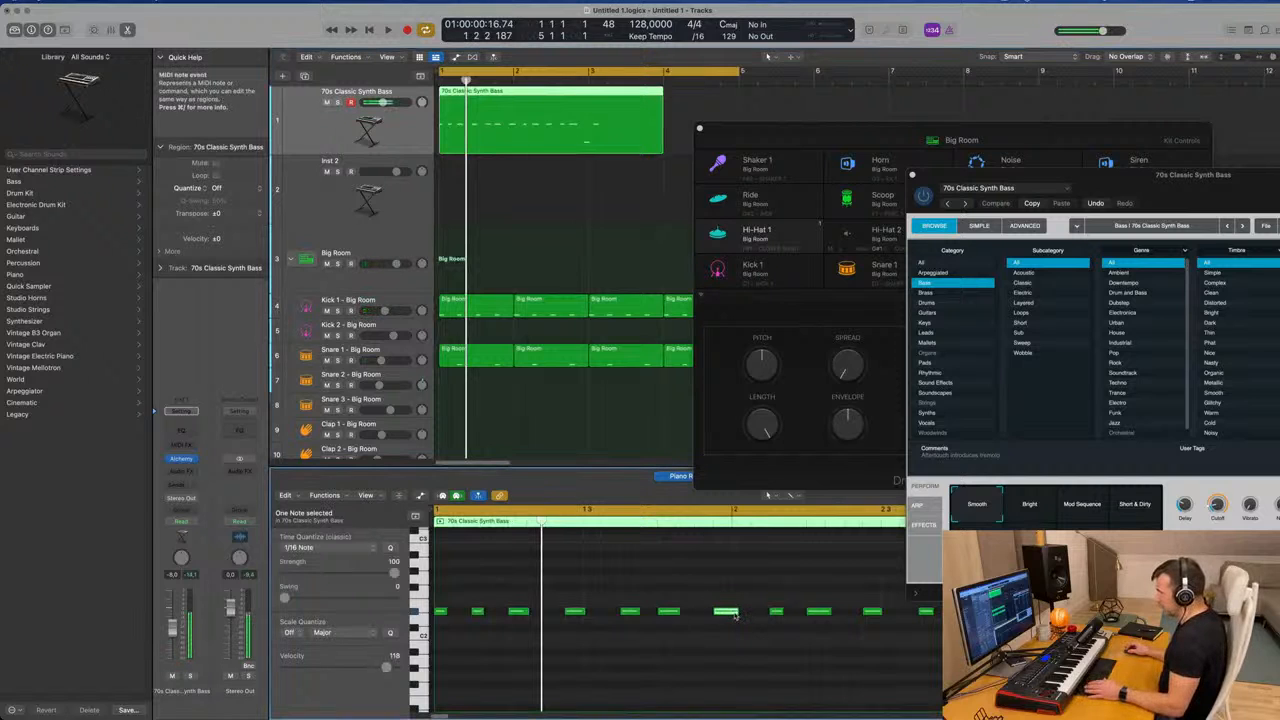
key("space")
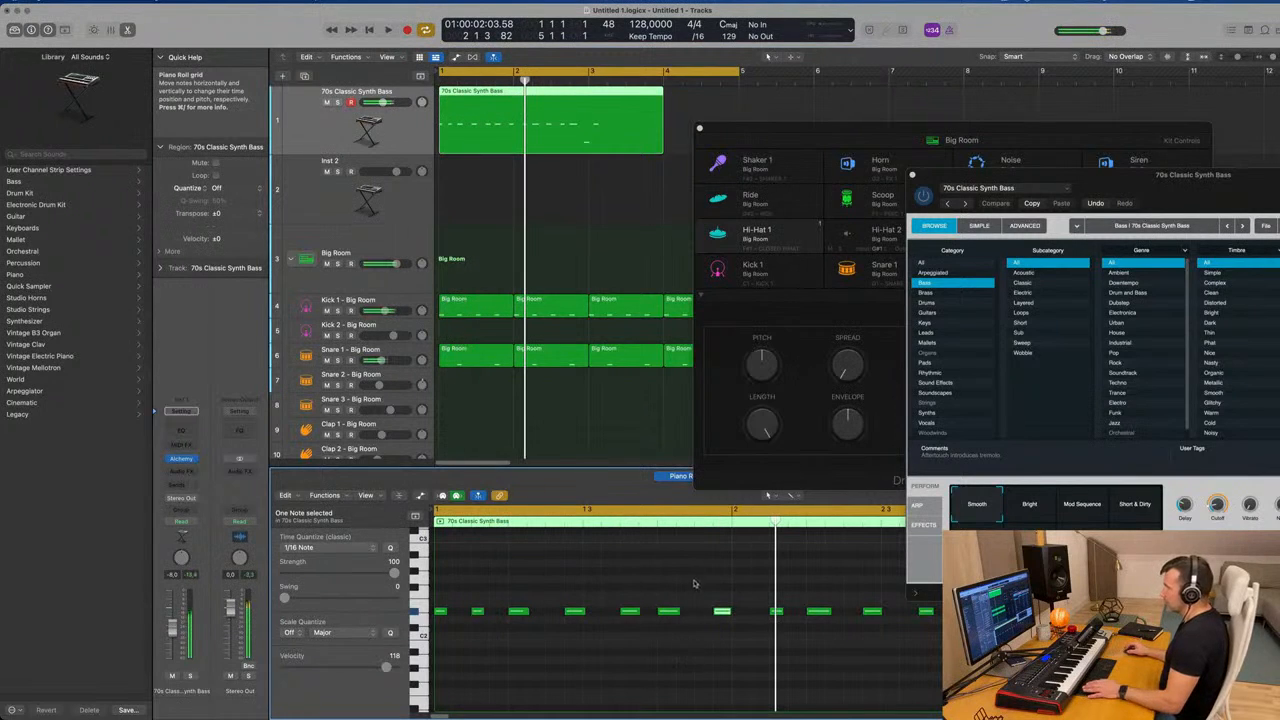
Delete all bass notes from the one just before bar 2 to the end of the region
key("super+Left")
key("super+Left")
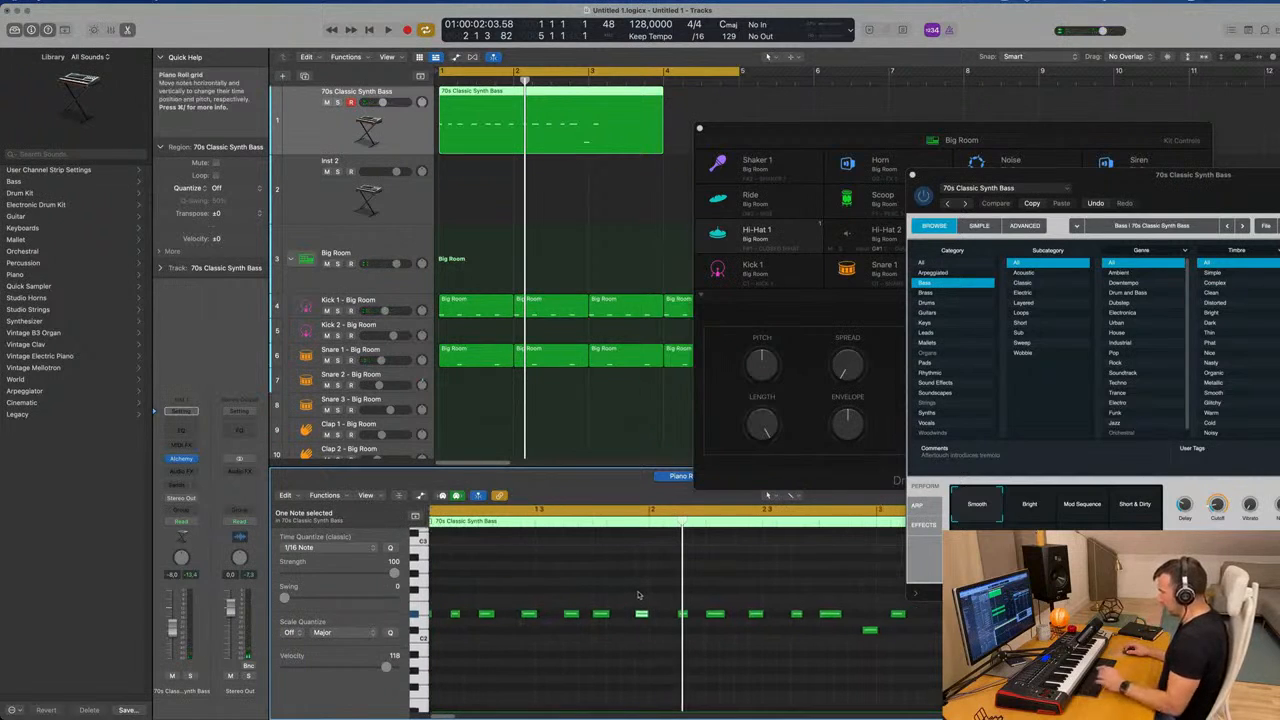
left_click_drag(638, 591, 912, 645)
key("Delete")
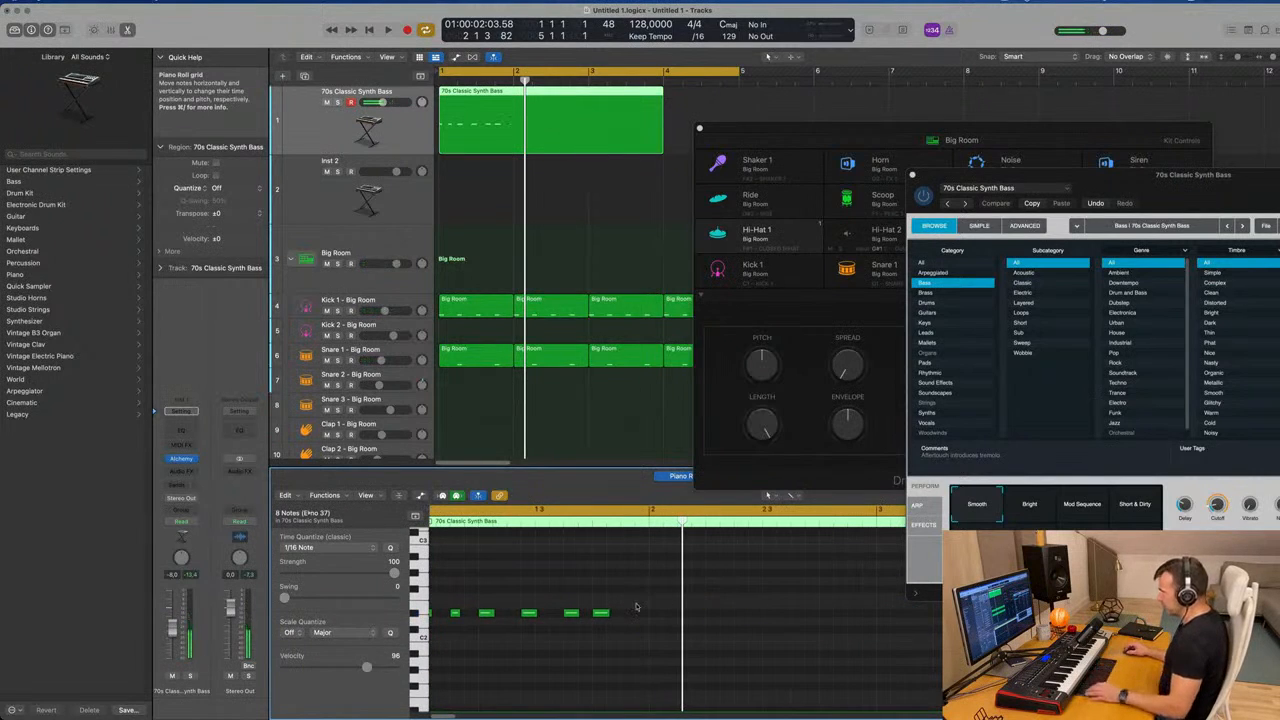
Copy the last three remaining bass notes twice in succession to continue the pattern through bar 2, and play it
mouse_move(642, 612)
left_mouse_down()
mouse_move(520, 626)
mouse_move(643, 618)
left_mouse_up()
key("space")
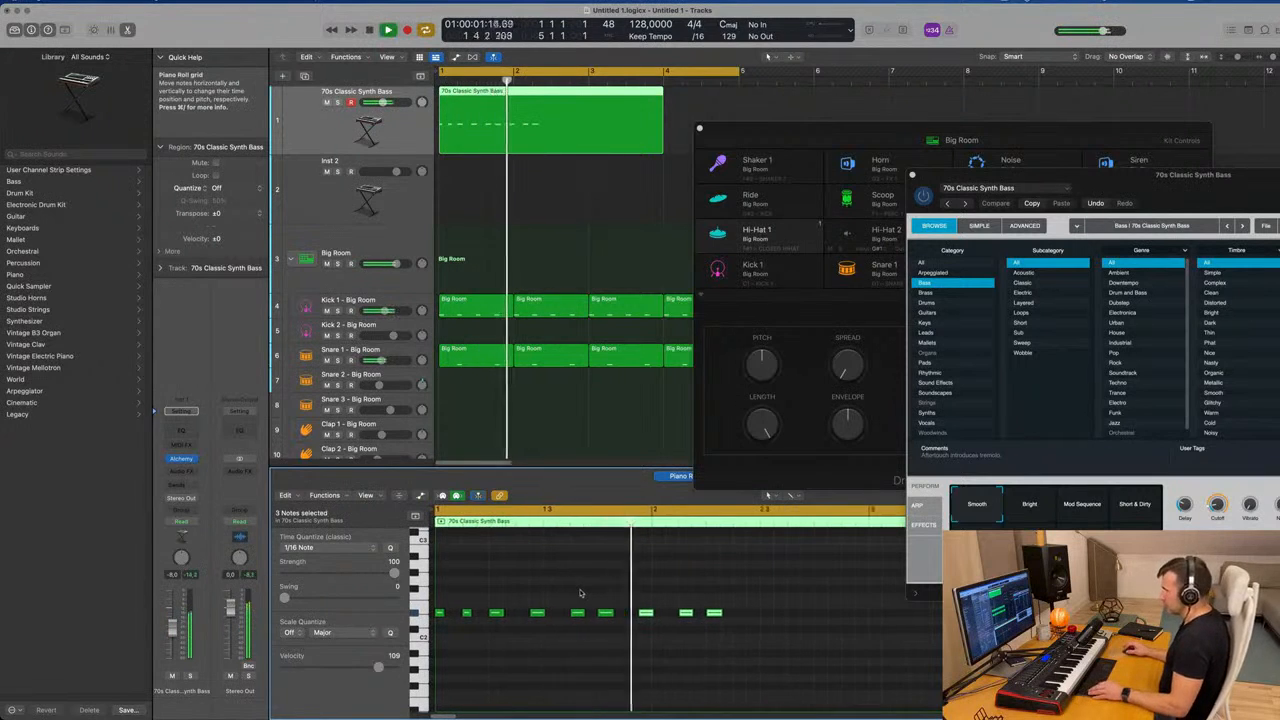
key("space")
mouse_move(769, 604)
left_mouse_down()
mouse_move(640, 628)
mouse_move(755, 621)
left_mouse_up()
key("space")
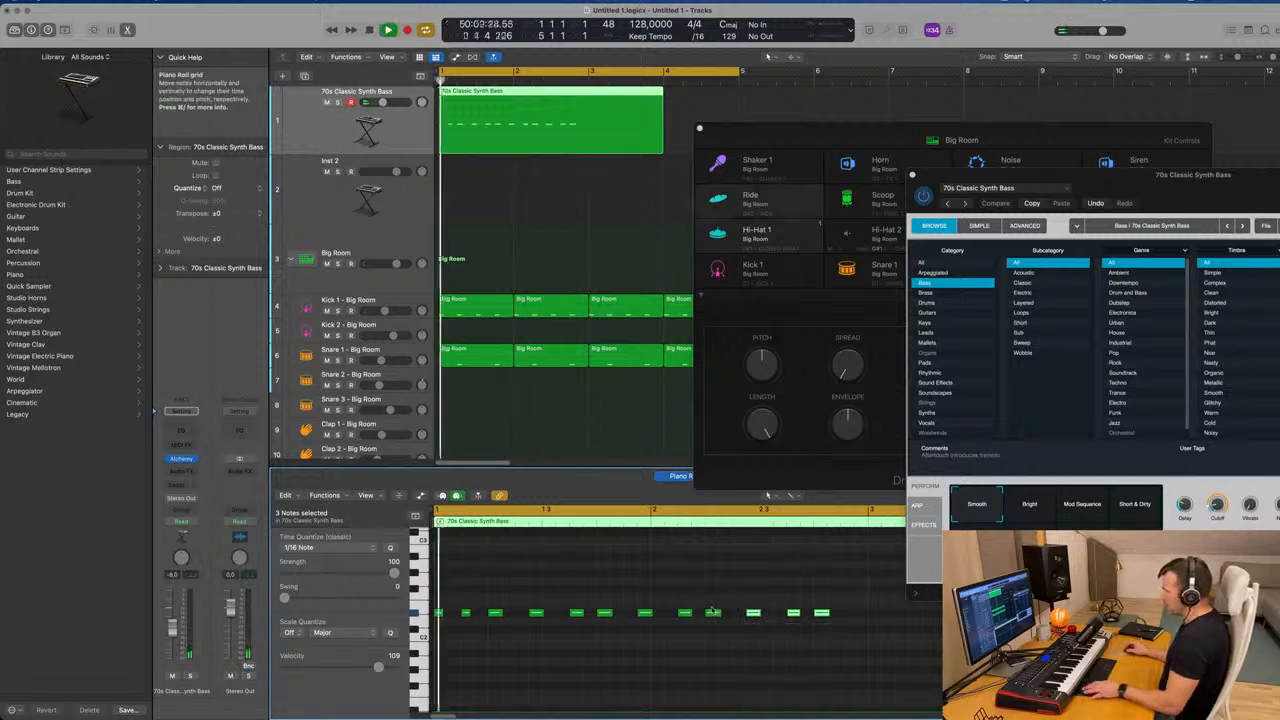
scroll(644, 593, "down", 3)
key("space")
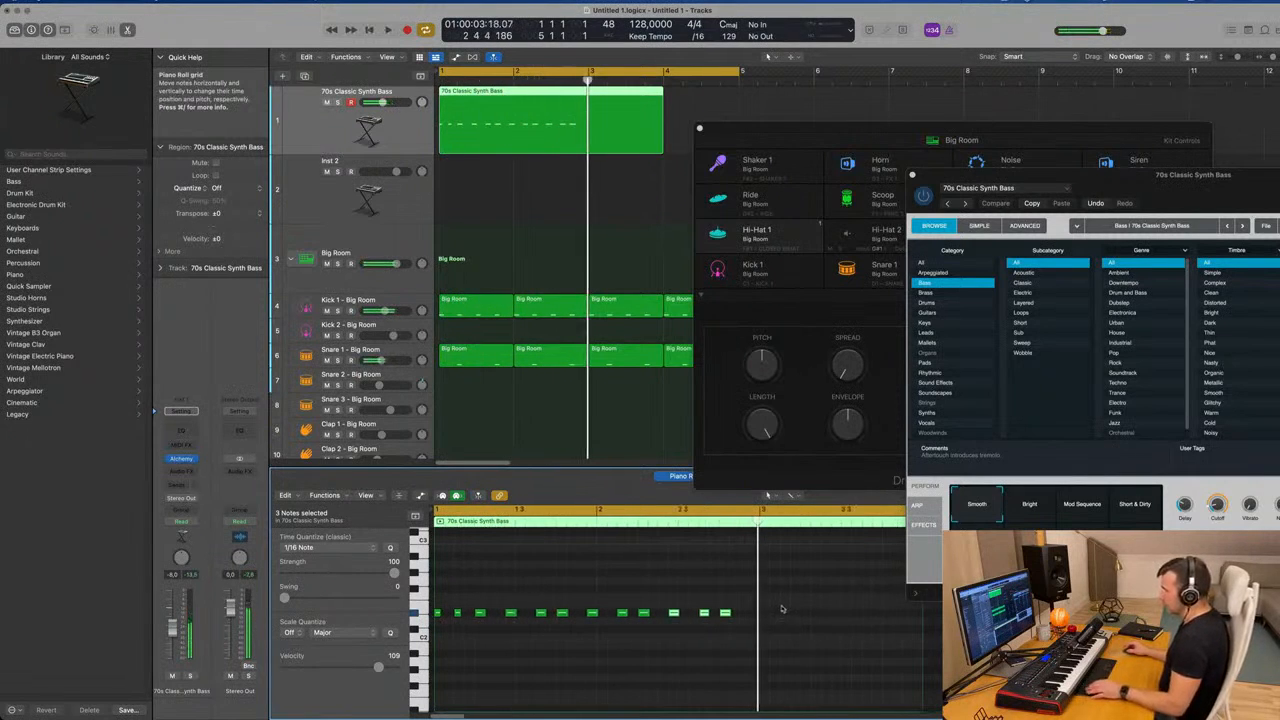
Copy the last bass note to position 2 4 4 1, play the pattern, and select the last six notes
left_click(727, 615)
scroll(739, 615, "up", 3)
left_click_drag(715, 615, 743, 618)
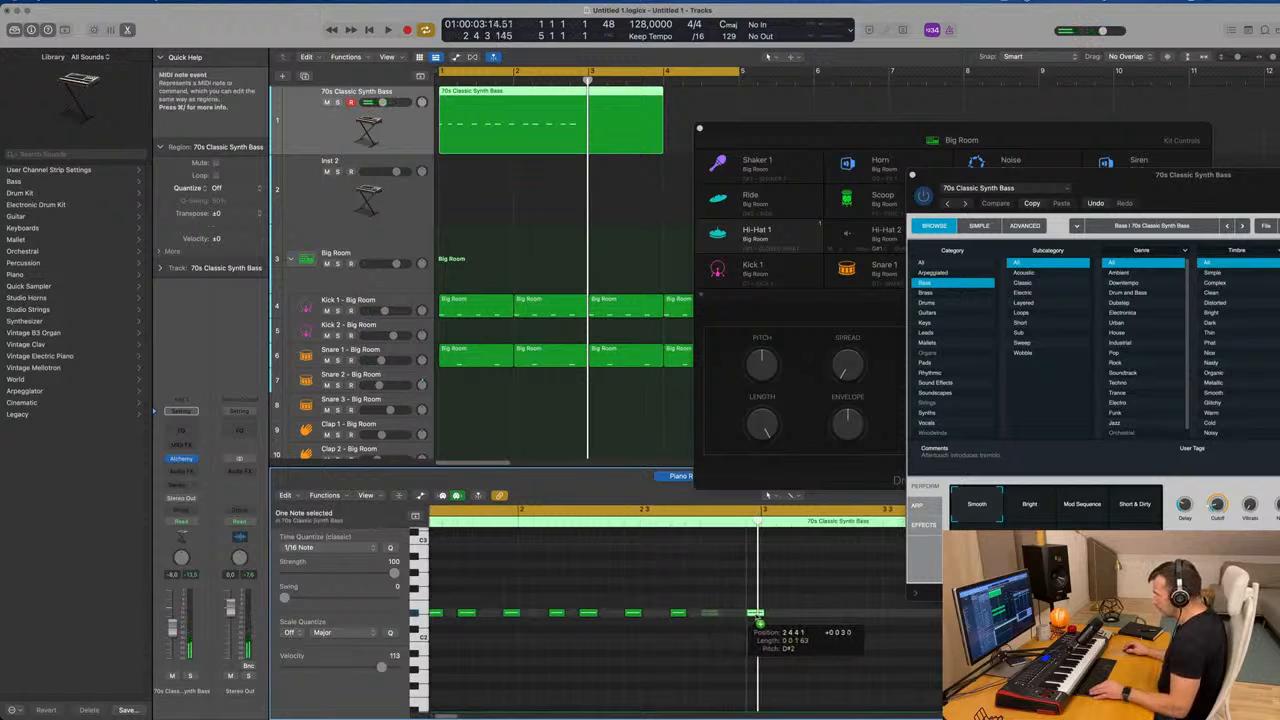
left_click_drag(758, 617, 758, 617)
key("space")
scroll(717, 620, "down", 3)
scroll(632, 640, "down", 1)
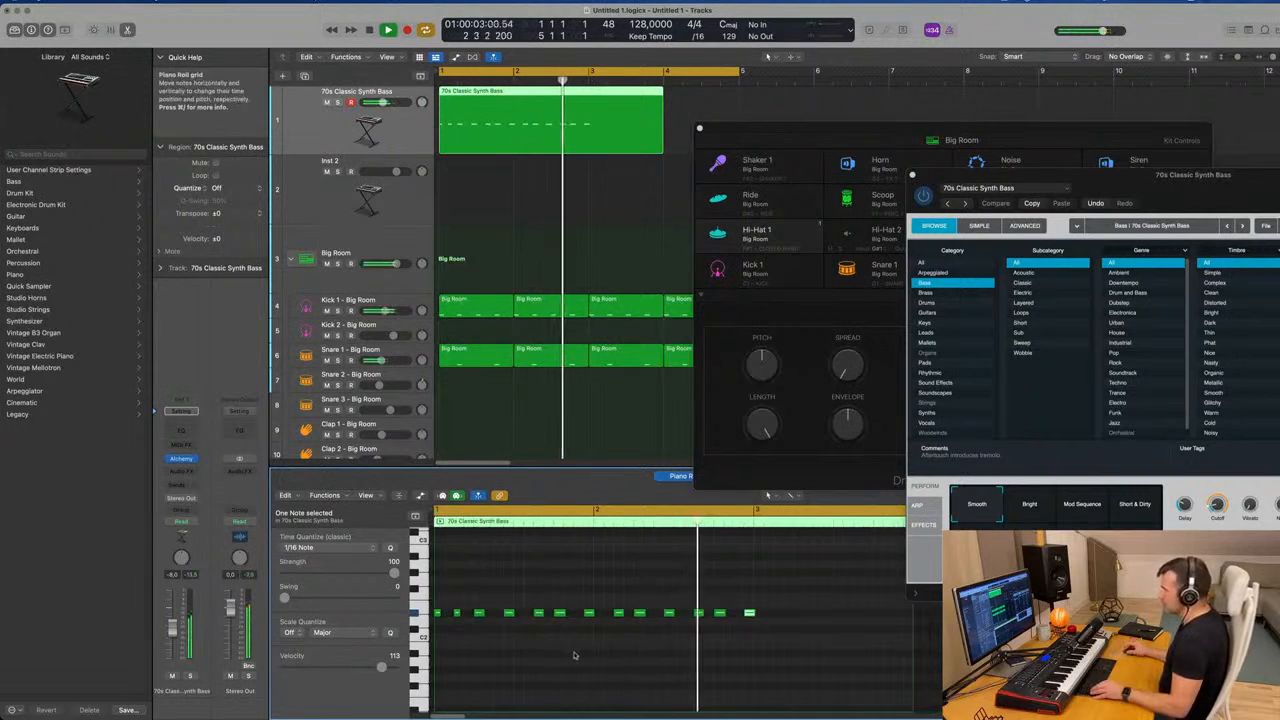
left_click_drag(613, 607, 791, 615)
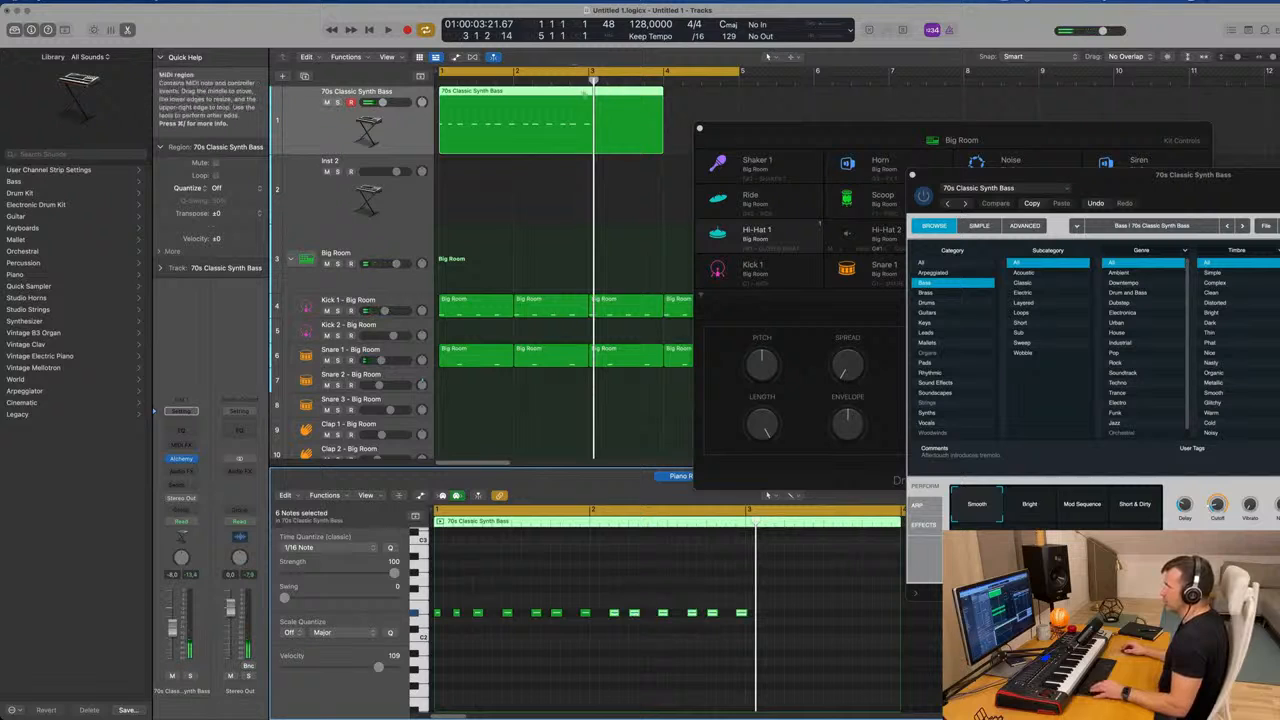
Split the bass region at bar 3 with crossing notes shortened, and delete the part after the split
double_click(588, 91, "super")
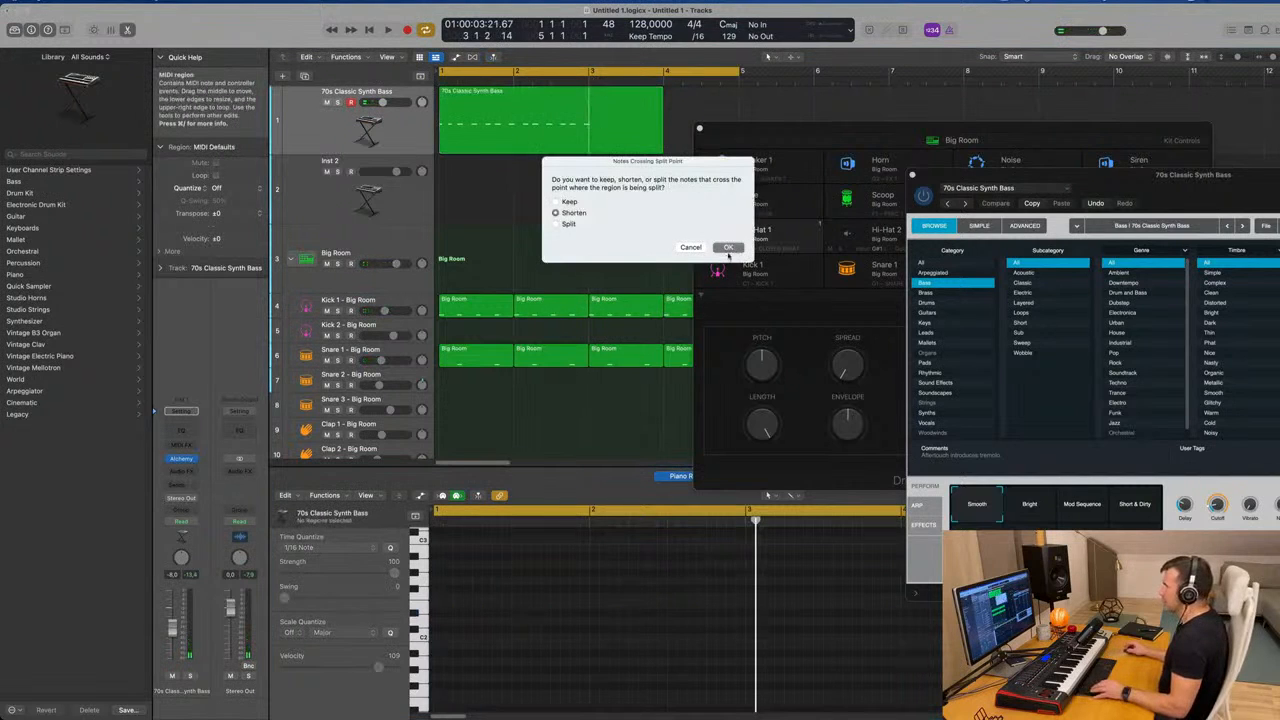
key("Return")
key("Delete")
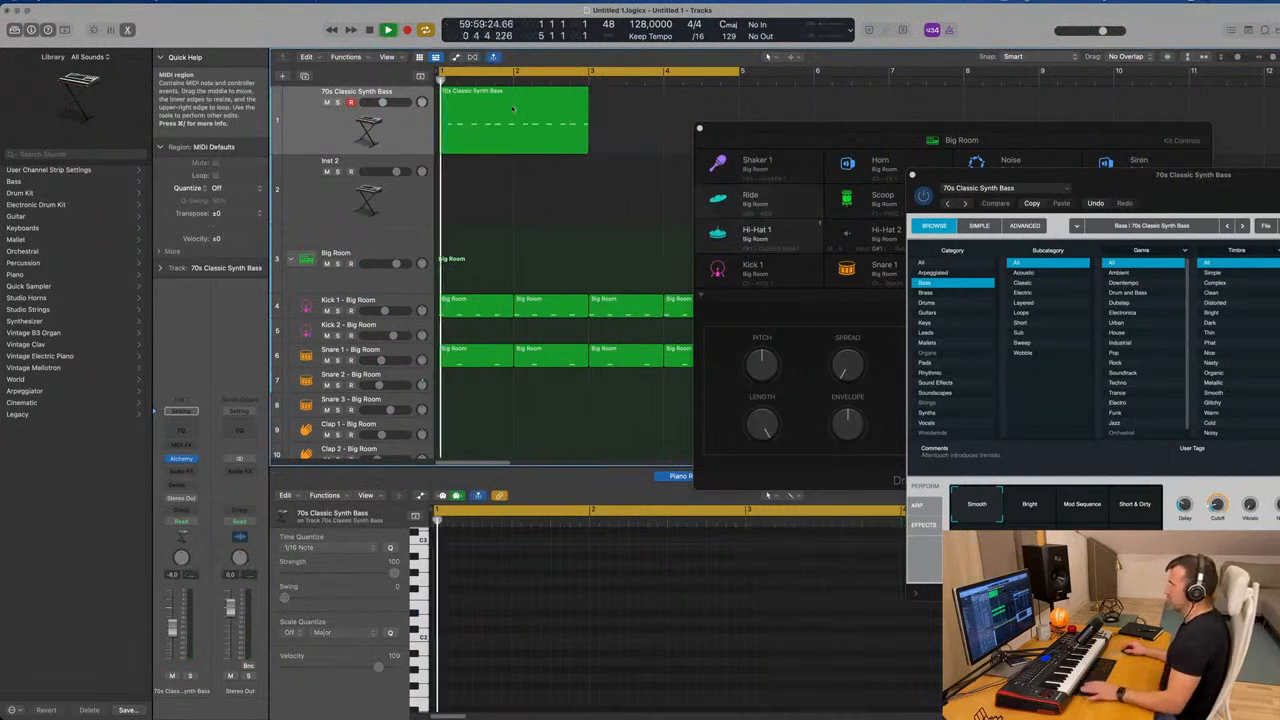
key("space")
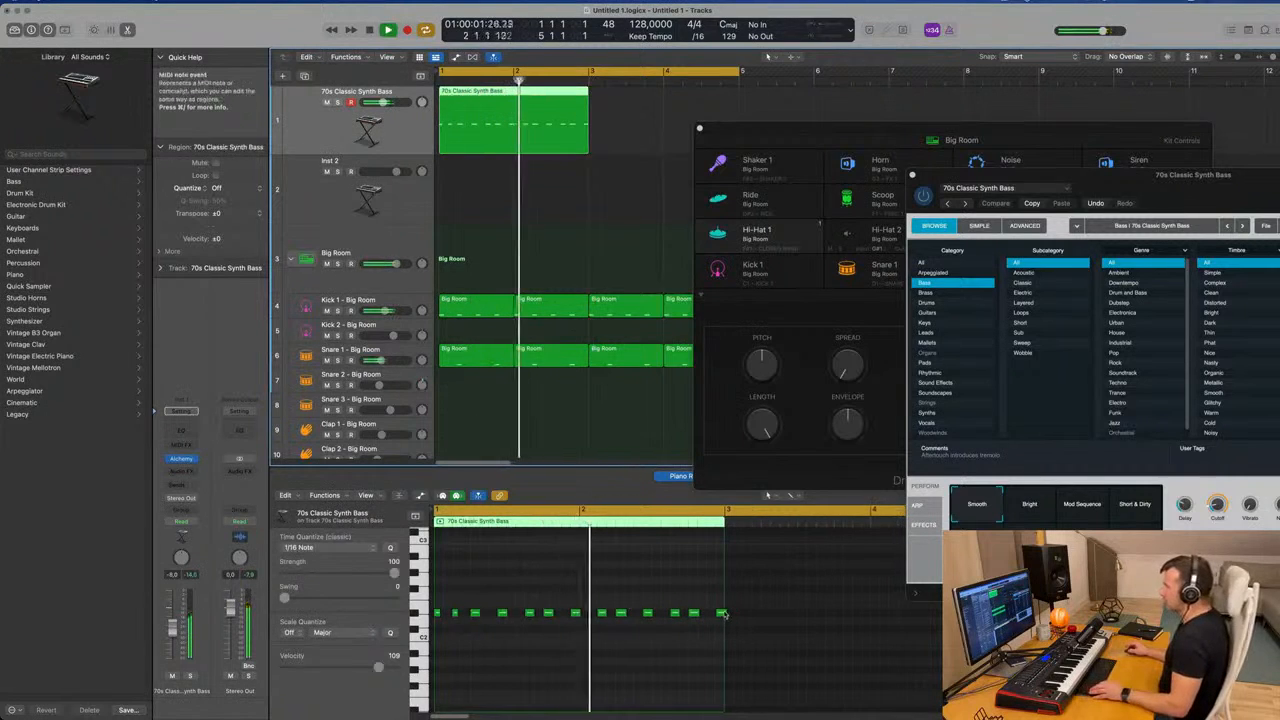
Shorten the last bass note at the end of the two-bar region
scroll(721, 621, "up", 3)
key("space")
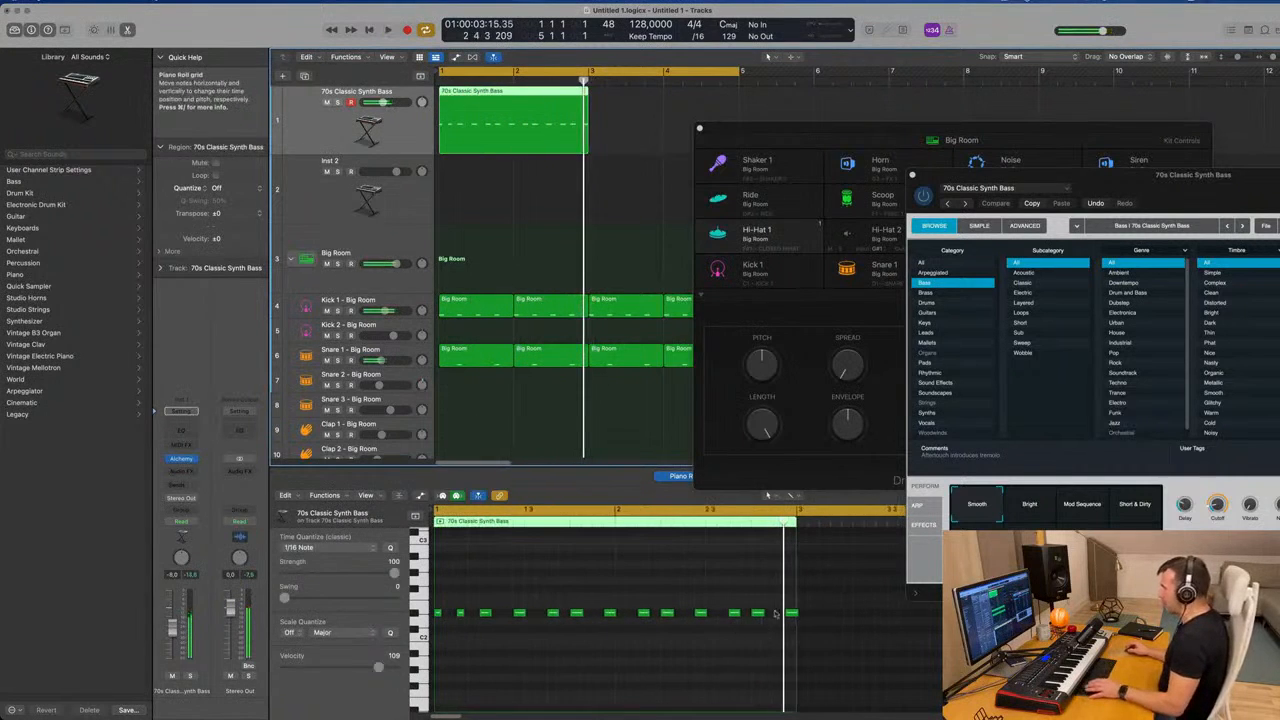
left_click(791, 612)
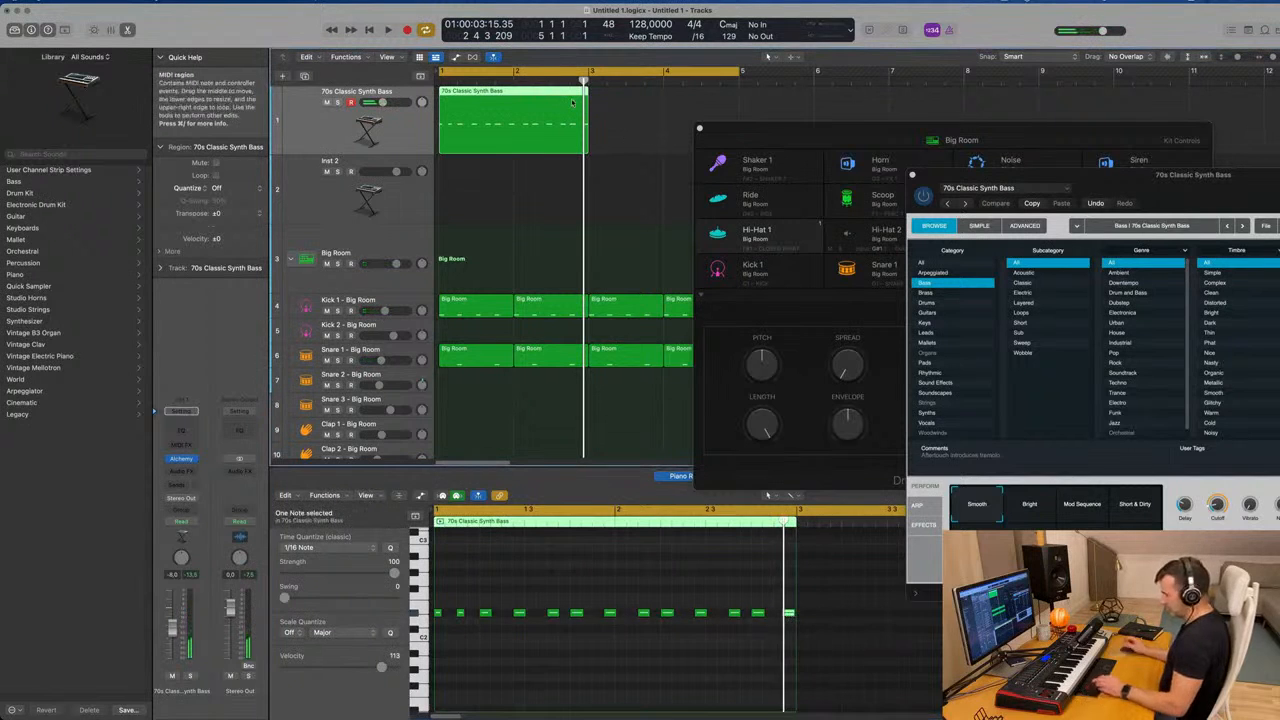
Repeat the two-bar bass region once to fill bars 3 and 4, and play the loop
key("super+r")
key("space")
key("super+Left")
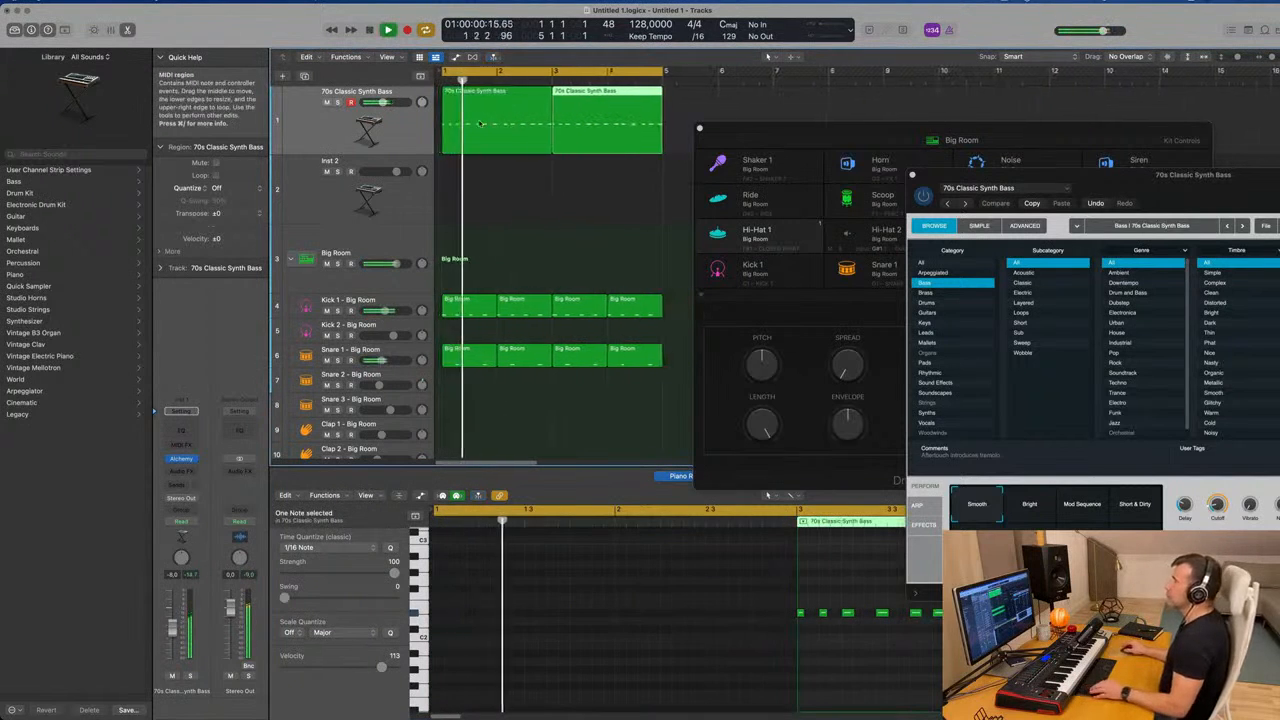
Insert a stereo Compressor on the 70s Classic Synth Bass track while the loop plays
left_click(397, 139)
key("space")
key("space")
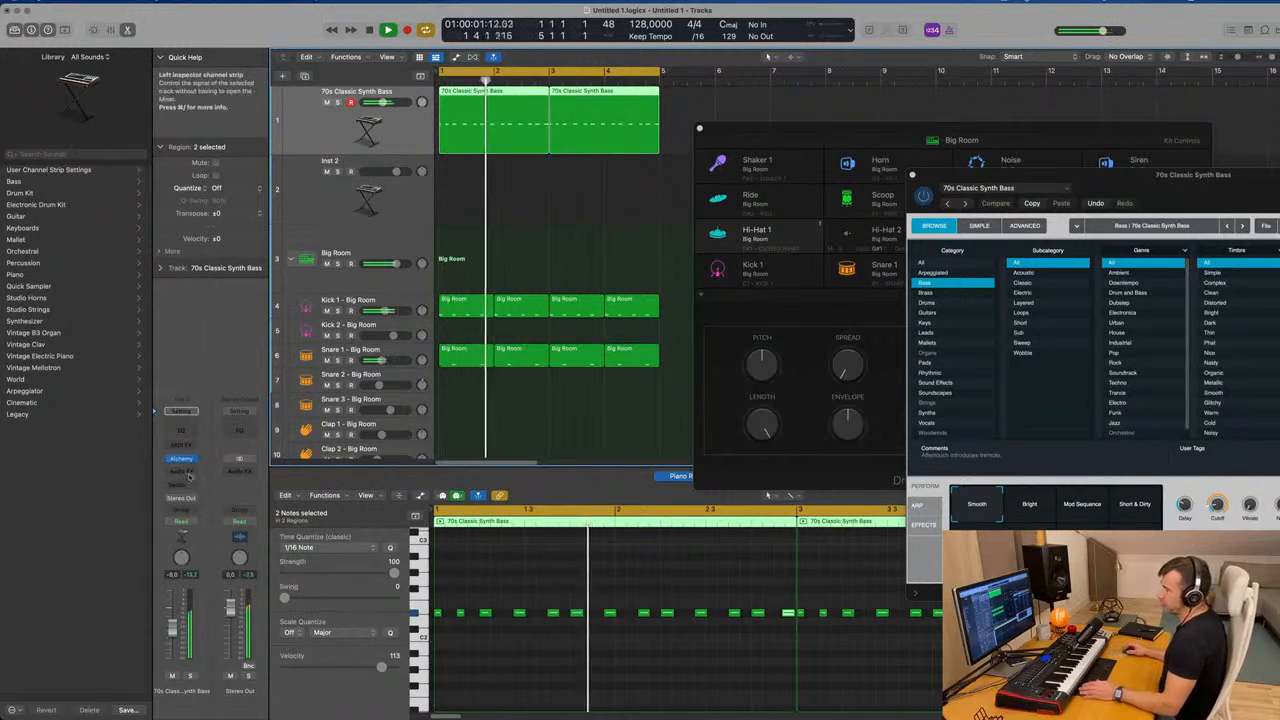
left_click(186, 471)
mouse_move(200, 510)
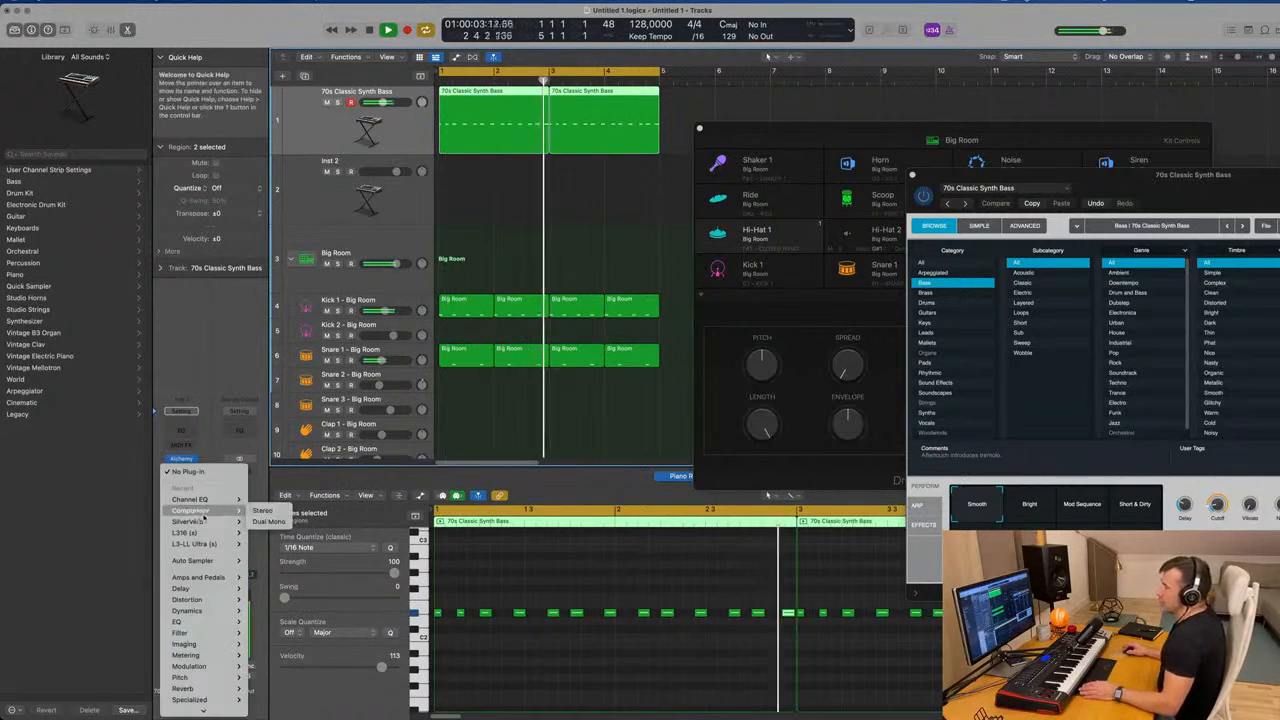
left_click(265, 511)
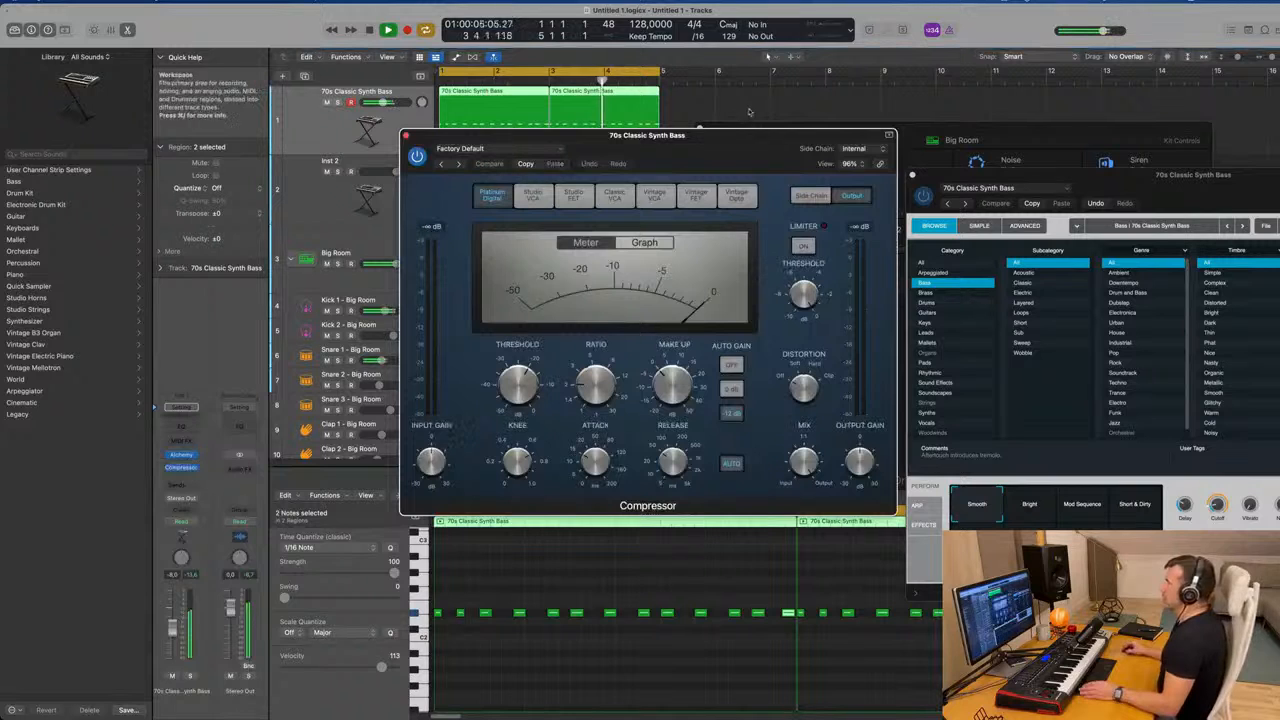
Set the compressor's side chain to Kick 1 - Big Room and adjust its Ratio
left_click(858, 150)
mouse_move(855, 177)
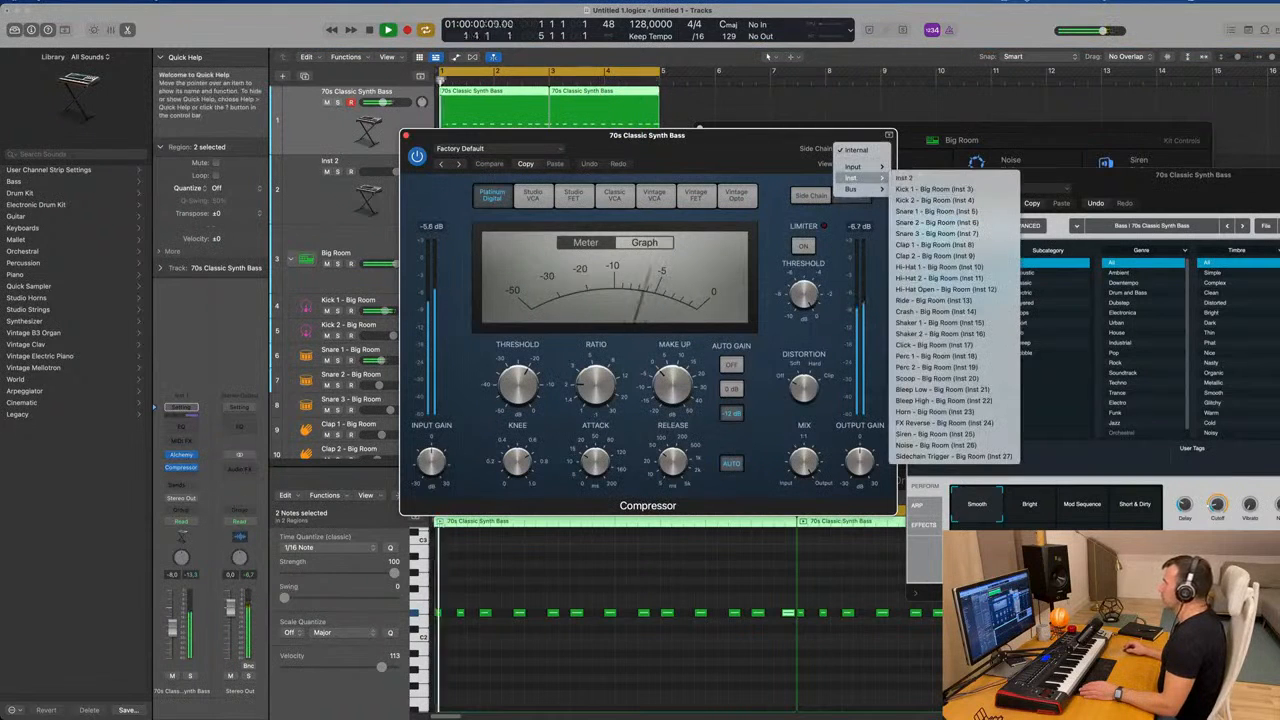
left_click(920, 189)
left_click_drag(780, 135, 840, 135)
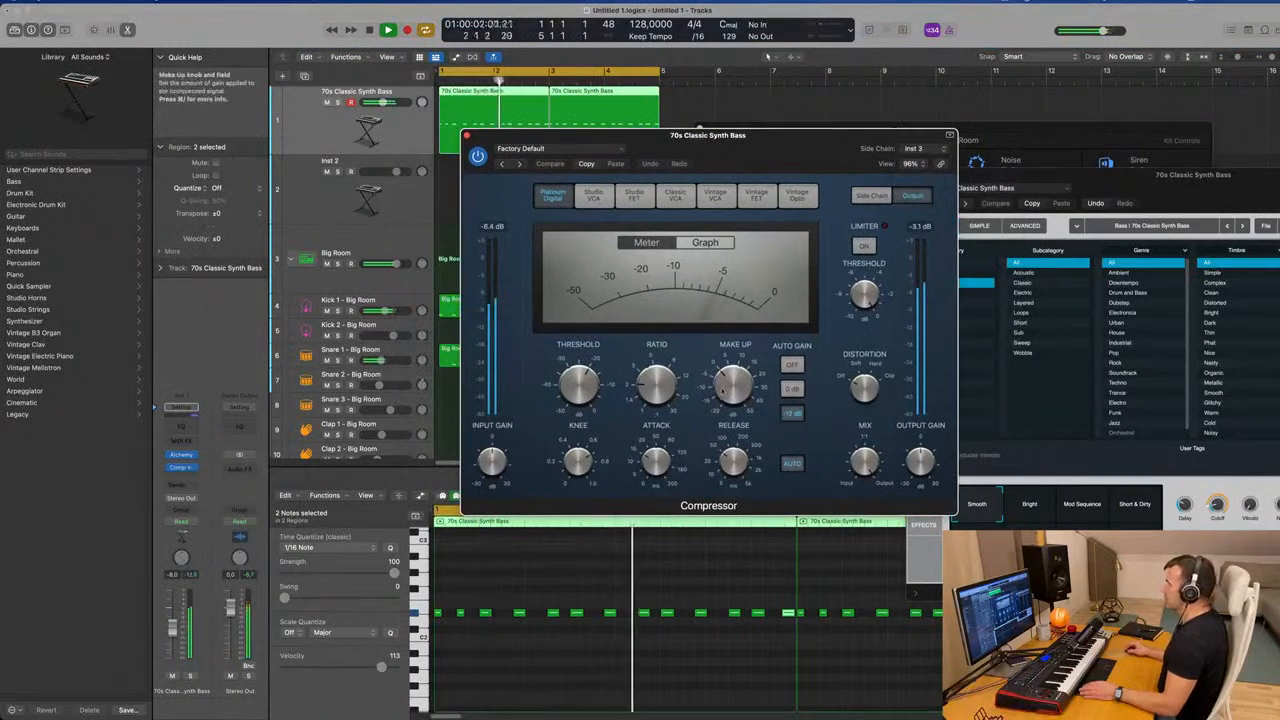
left_click_drag(663, 387, 660, 367)
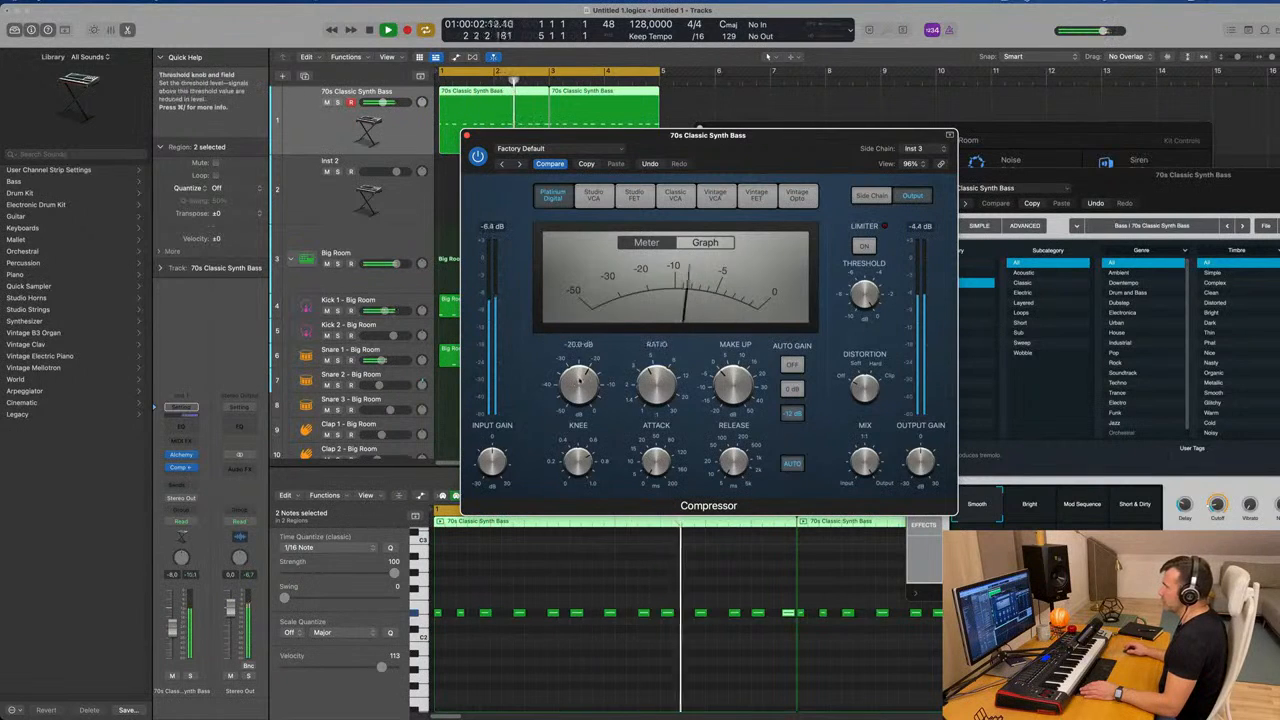
Compare the bass sound with the compressor bypassed and enabled
left_click_drag(500, 153, 539, 158)
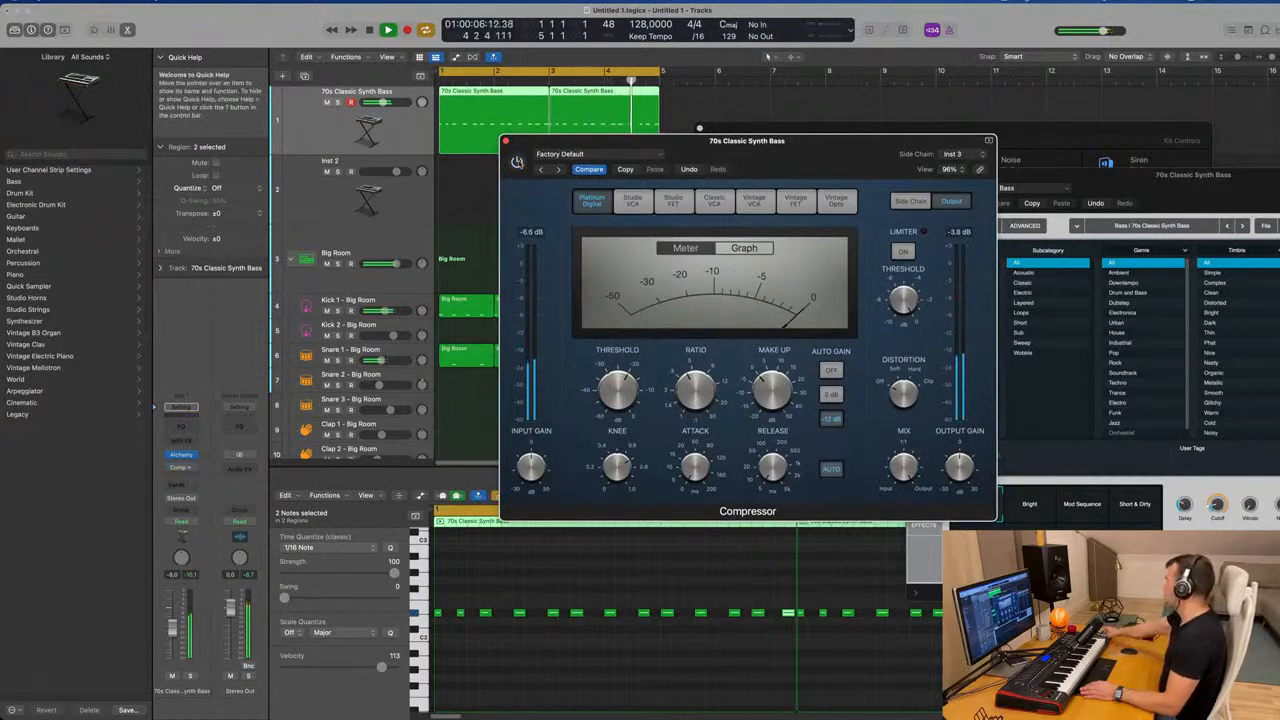
left_click(517, 161)
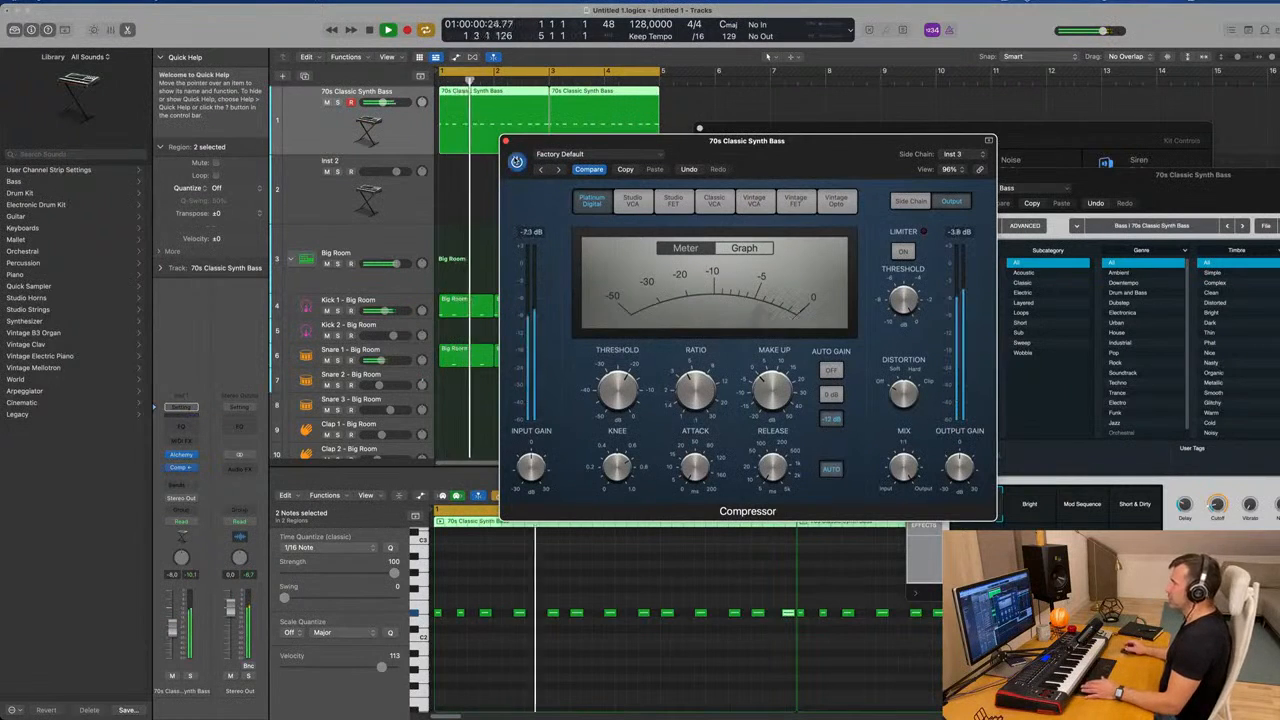
mouse_move(618, 388)
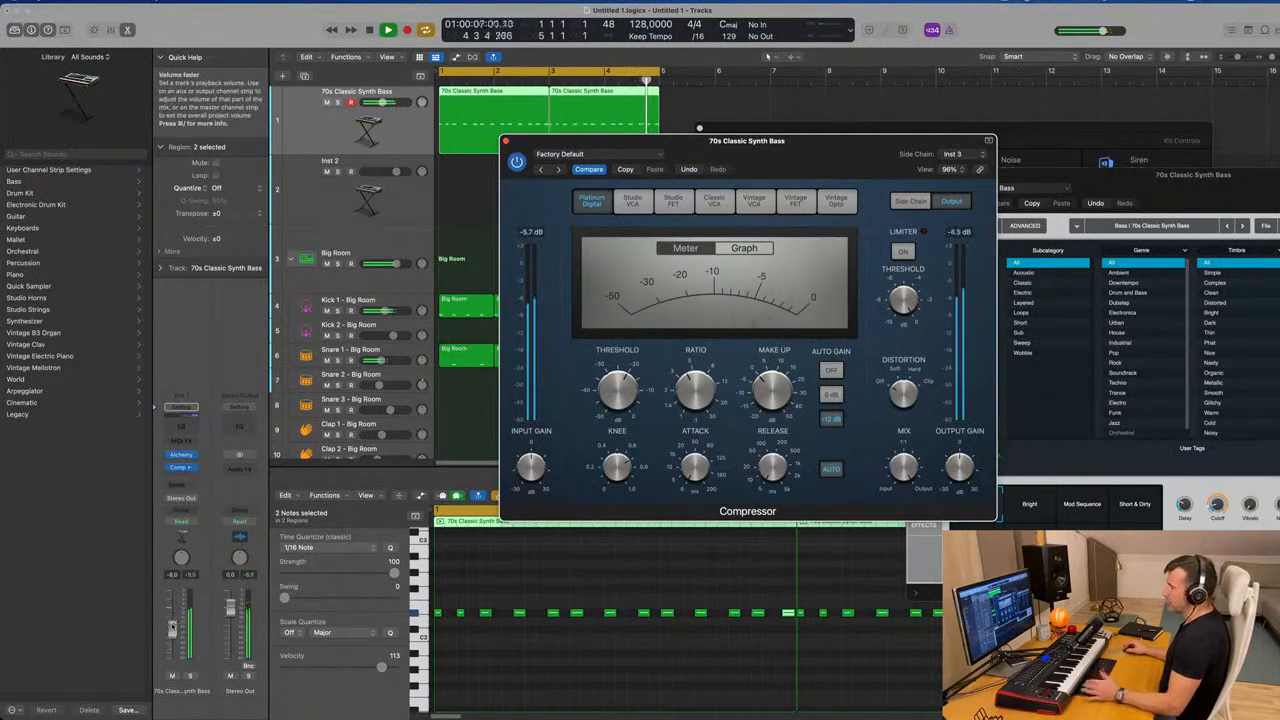
Lower the bass track's volume to about -11.2 dB, moving the Compressor window clear of the bass regions
left_click(171, 631)
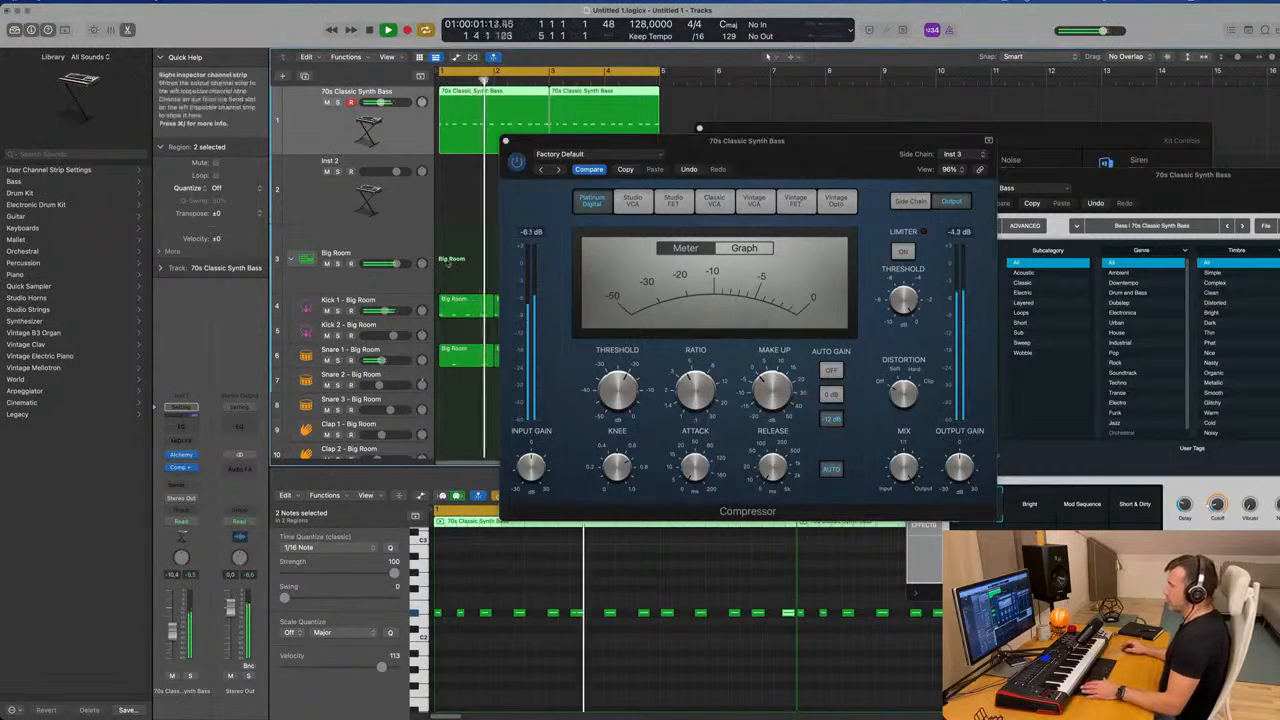
left_click_drag(775, 143, 730, 245)
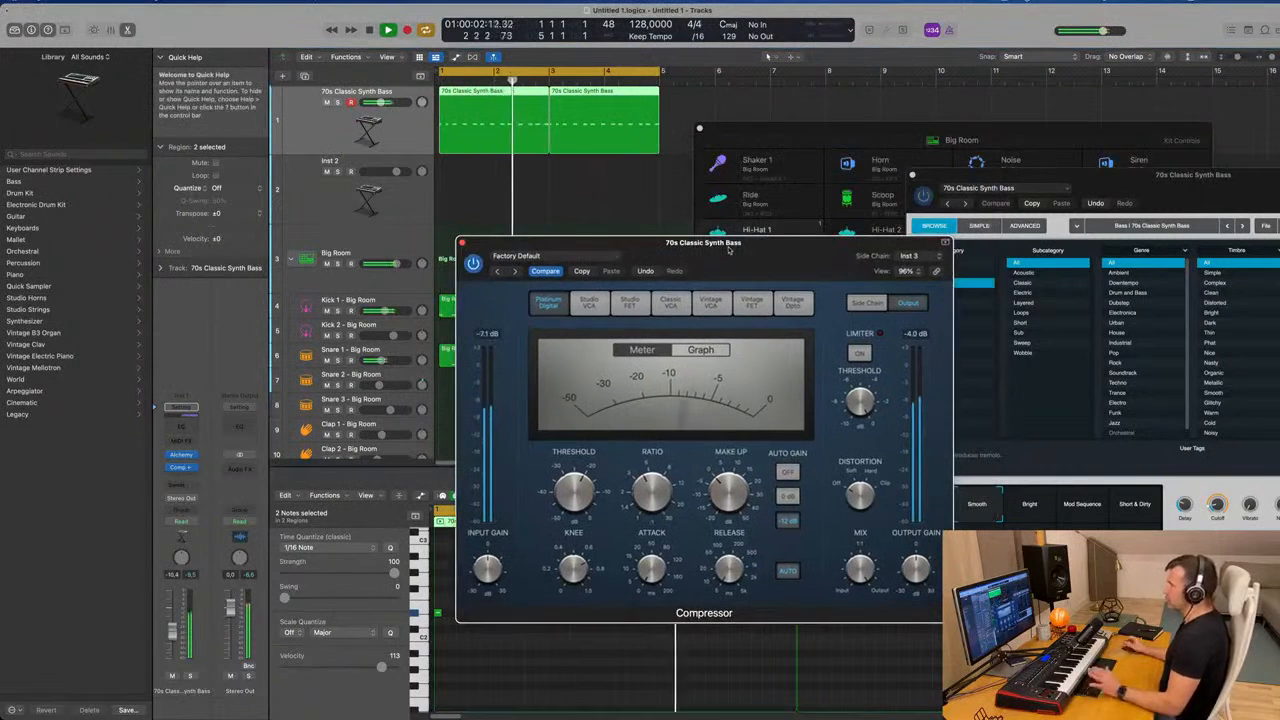
left_click(182, 455)
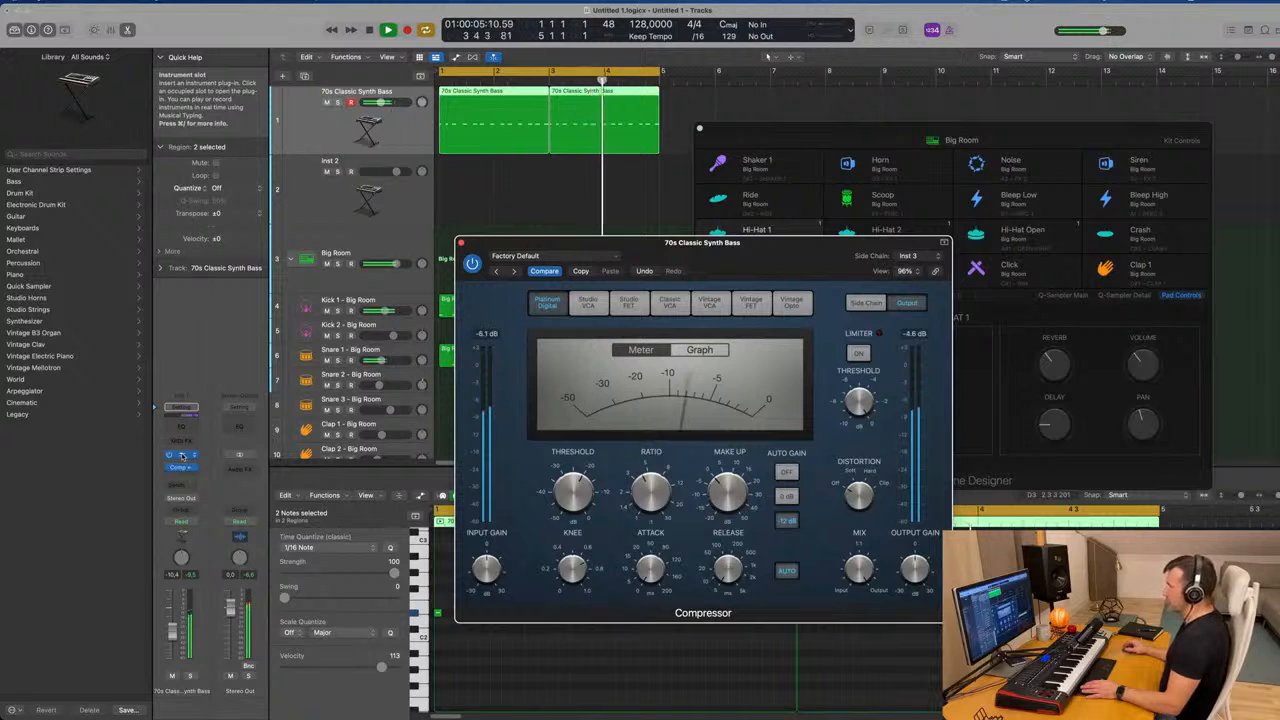
left_click(182, 455)
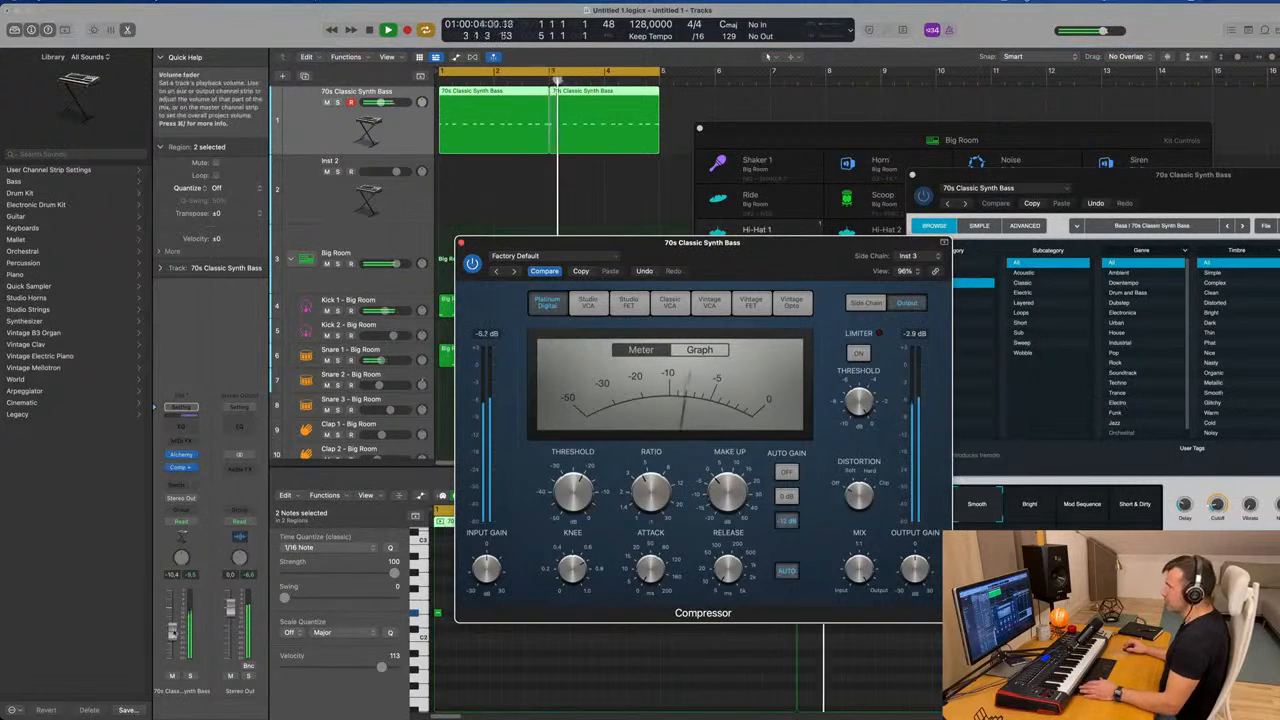
left_click(482, 143)
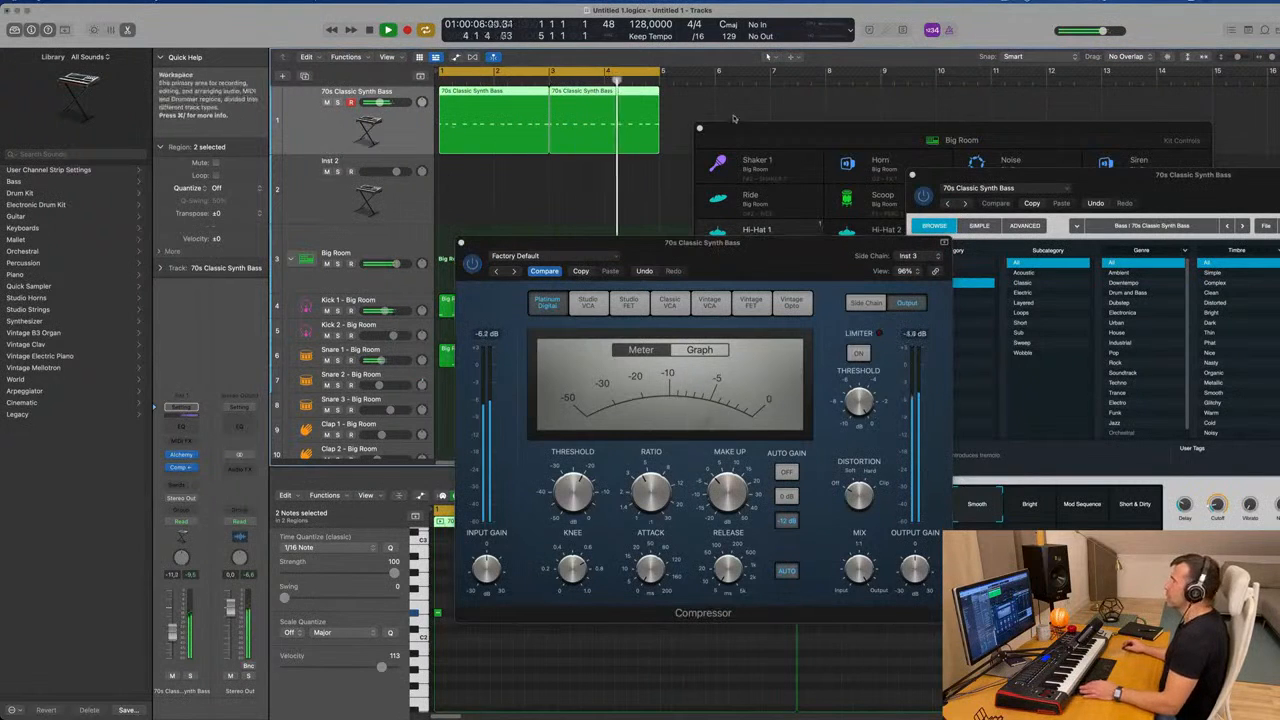
Shift the Drum Machine Designer window aside and join the two bass regions into one four-bar region
left_click_drag(736, 126, 848, 130)
left_click(452, 124)
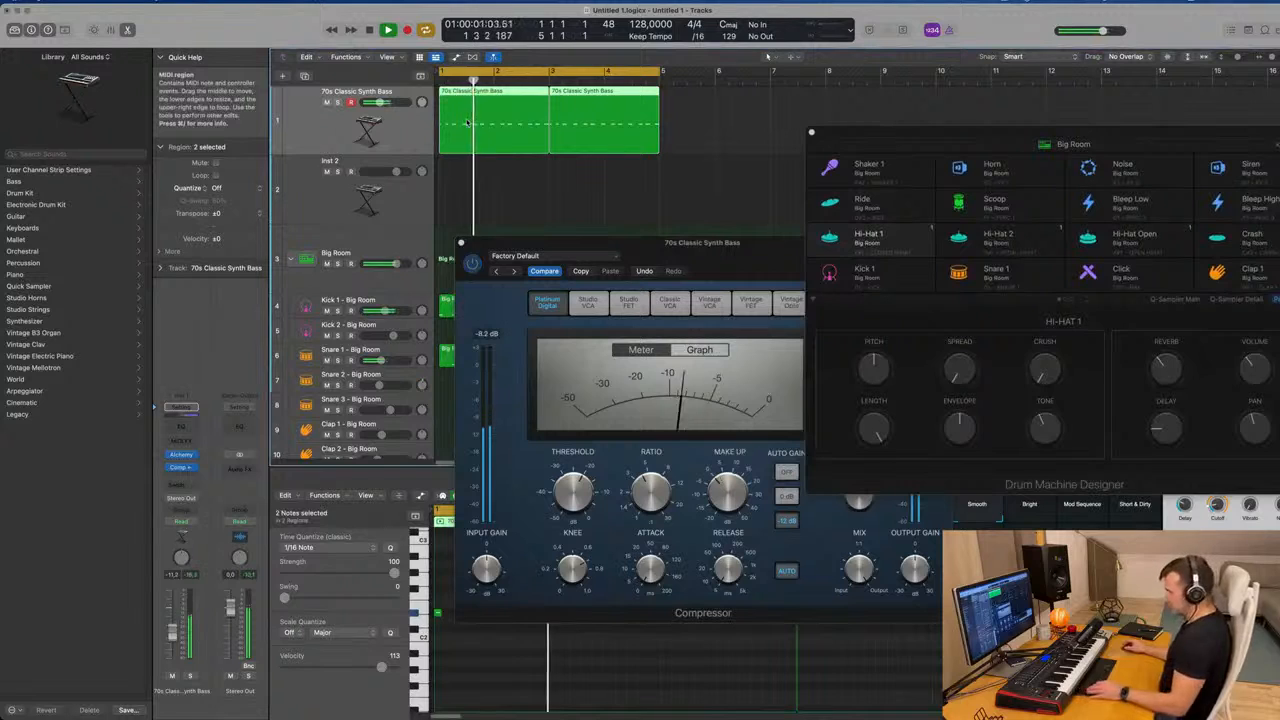
key("super+j")
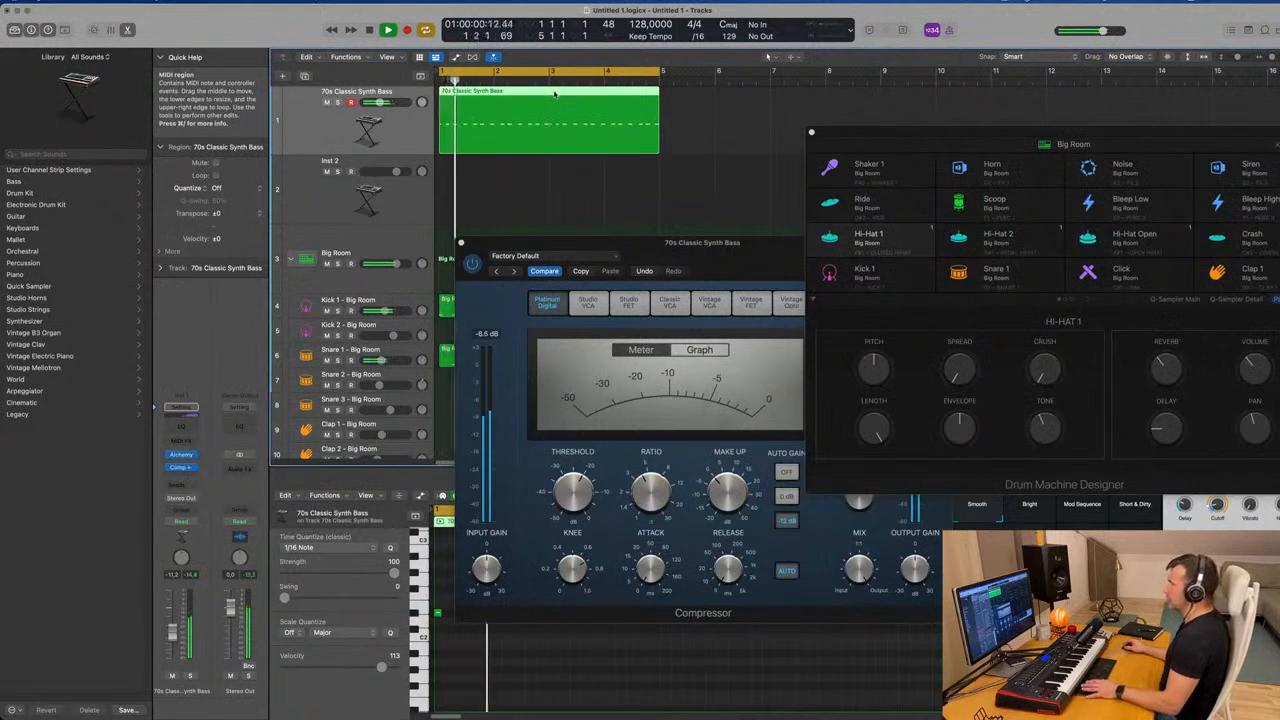
Clear the Compressor window from the Piano Roll, move the last bass note before bar 3 slightly earlier, and play the loop
key("e")
key("e")
left_click_drag(640, 242, 1158, 216)
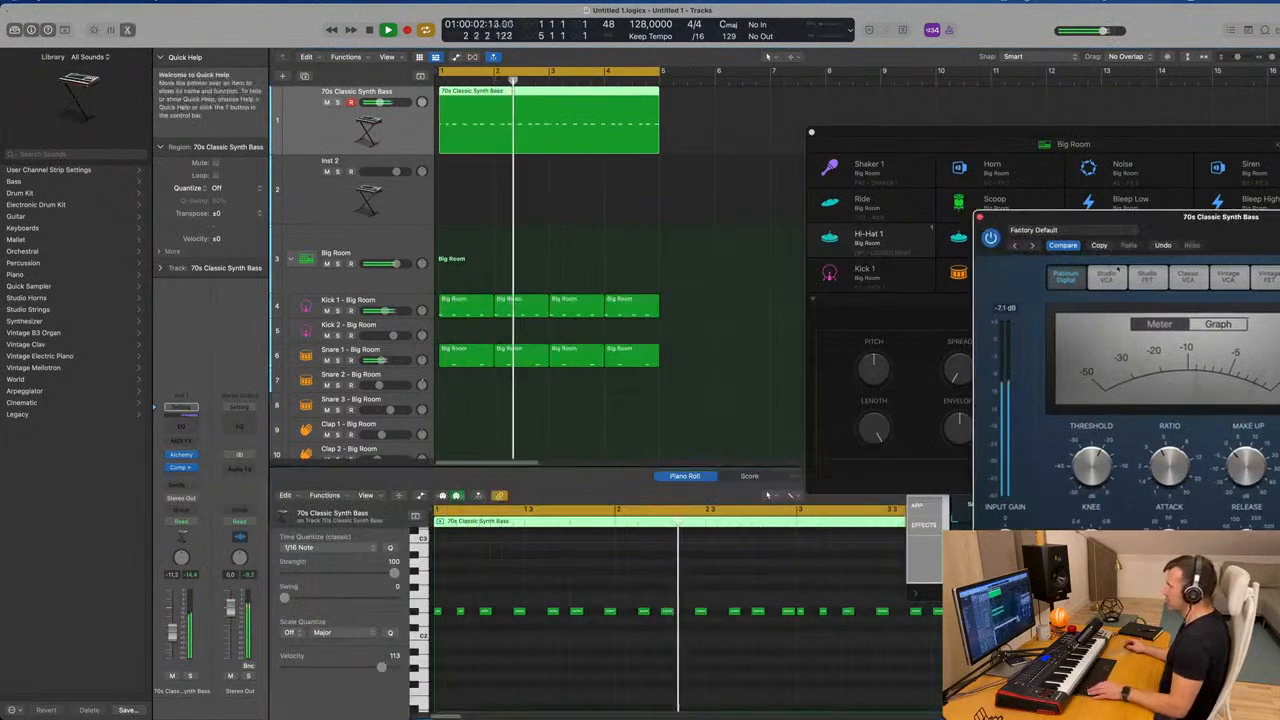
scroll(741, 641, "down", 8)
scroll(608, 625, "up", 6)
scroll(614, 626, "down", 2)
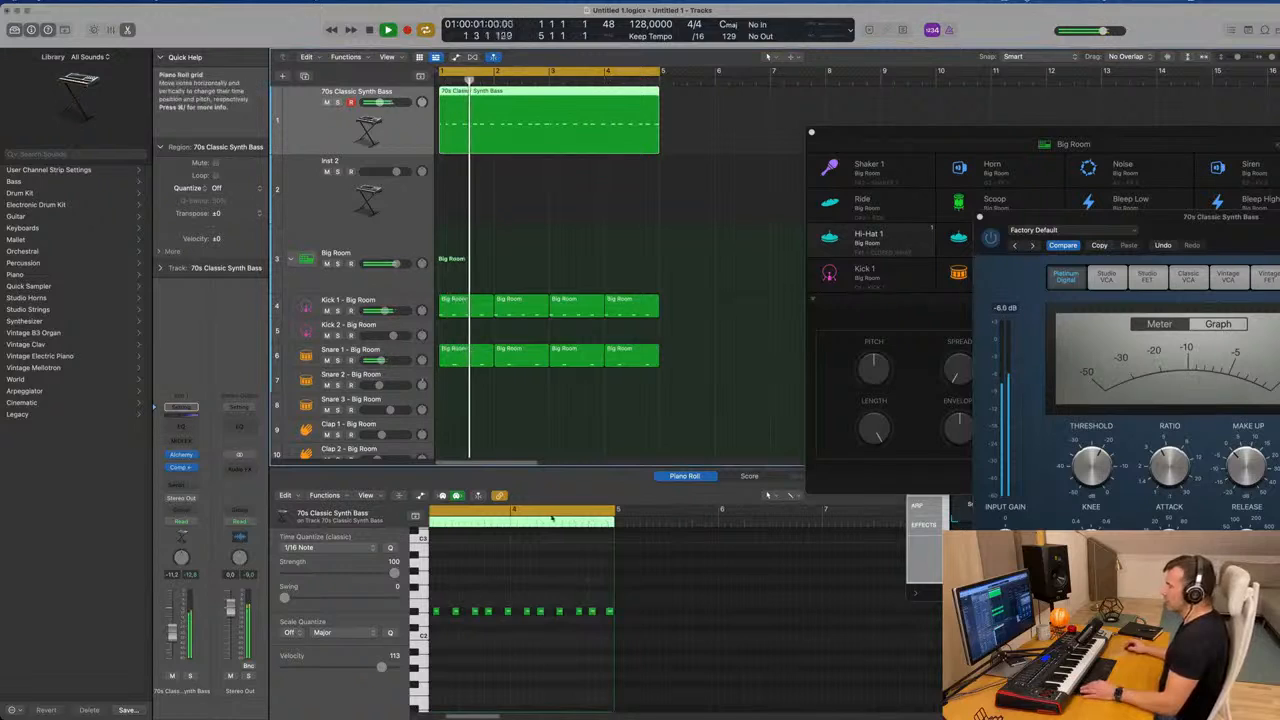
scroll(542, 634, "up", 8)
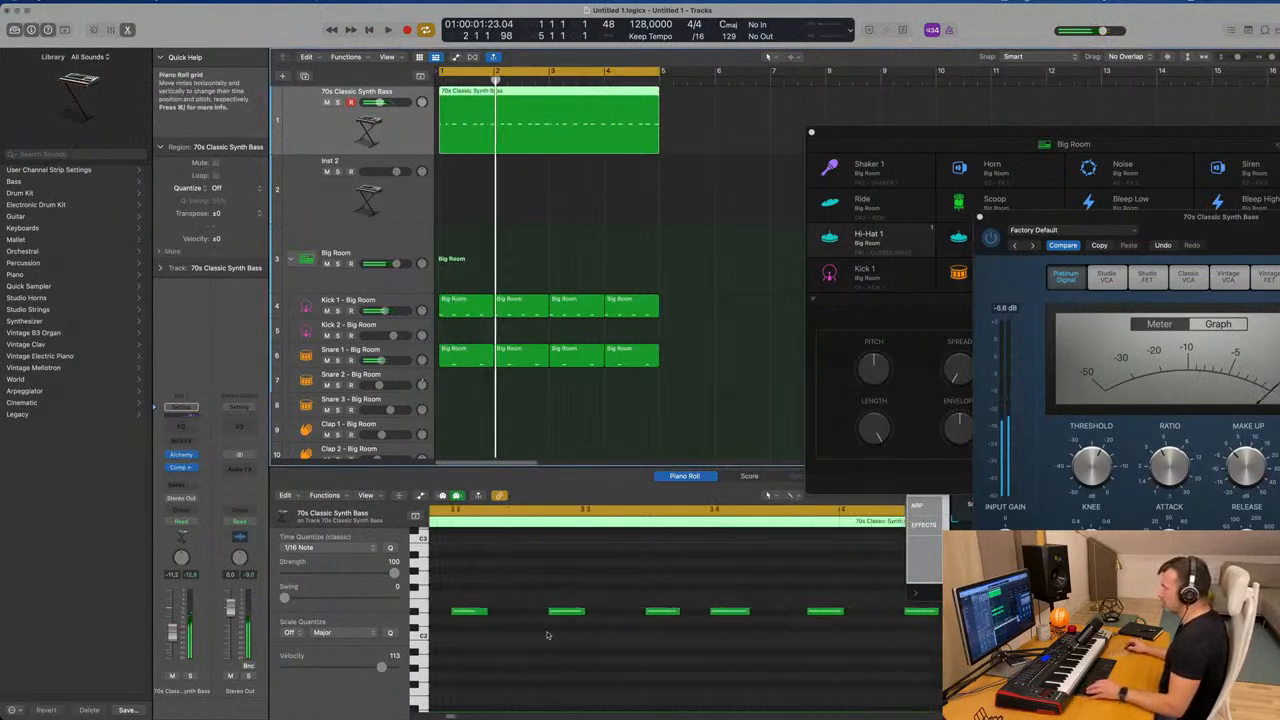
scroll(546, 617, "left", 2)
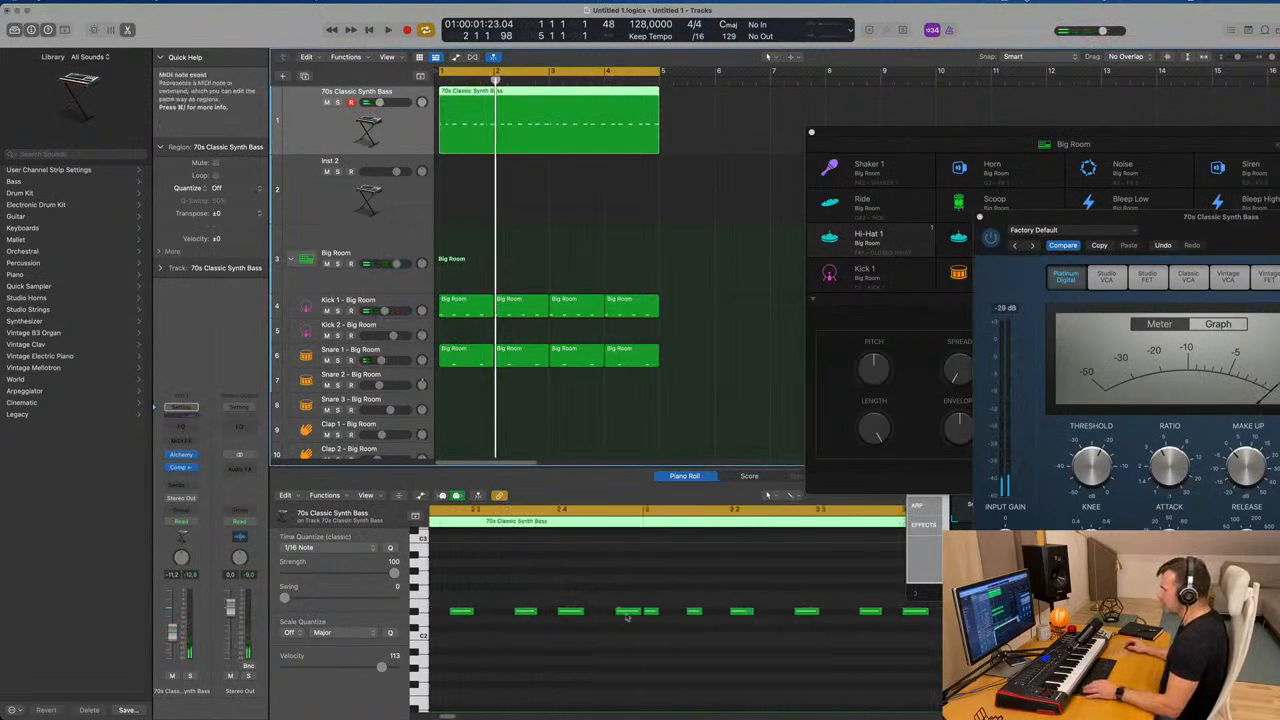
left_click(629, 612)
left_click_drag(625, 614, 614, 616)
key("space")
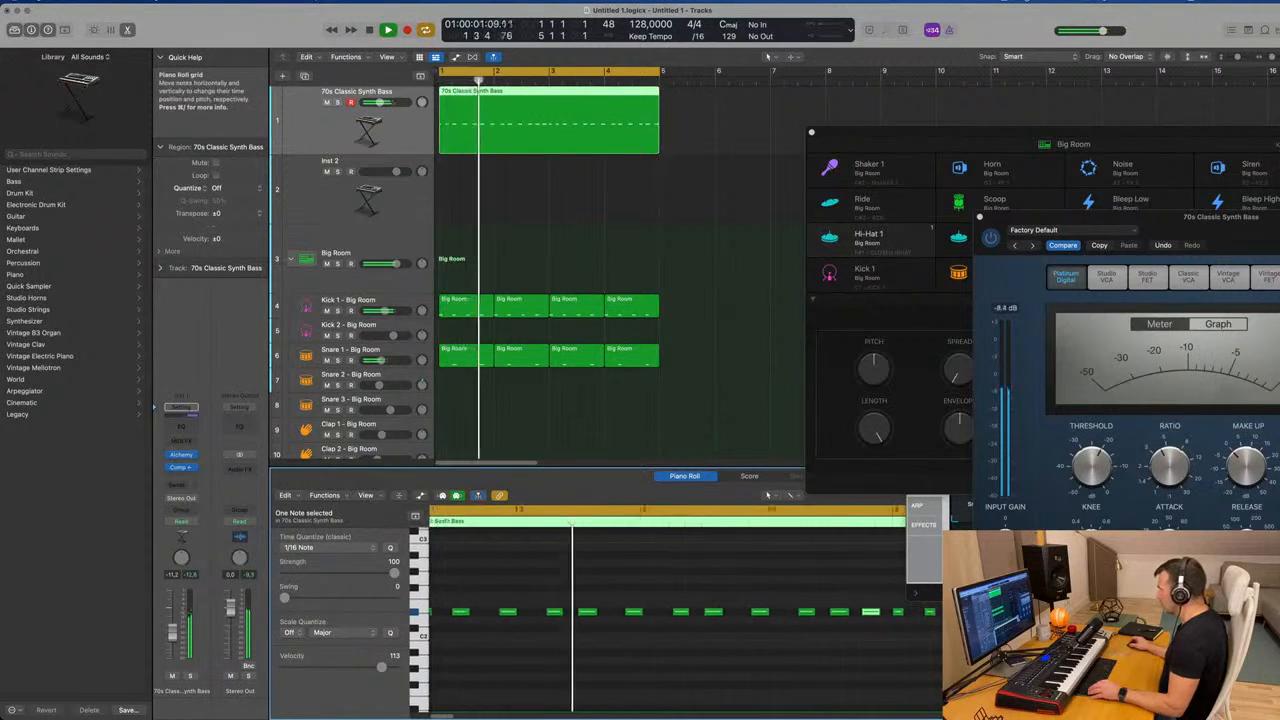
Move the last bass note of bar 4 slightly earlier as well, and play the loop from the start
key("space")
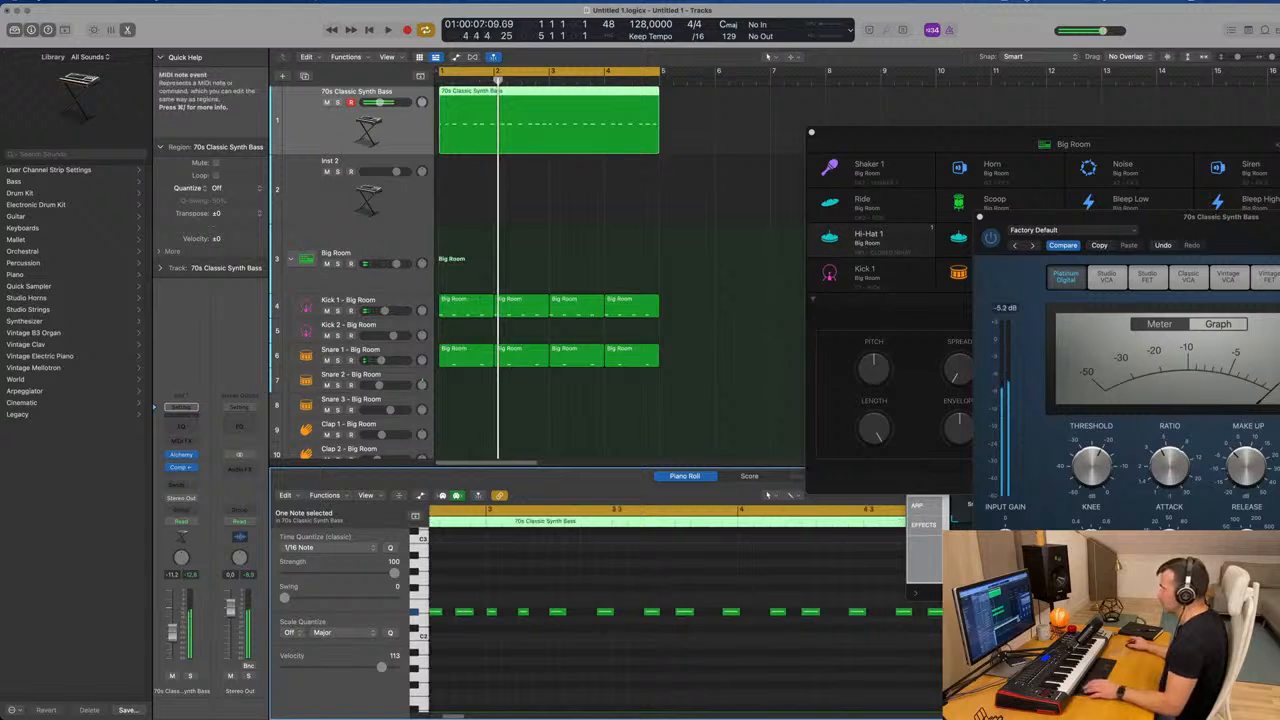
key("space")
scroll(543, 200, "down", 2)
key("space")
key("space")
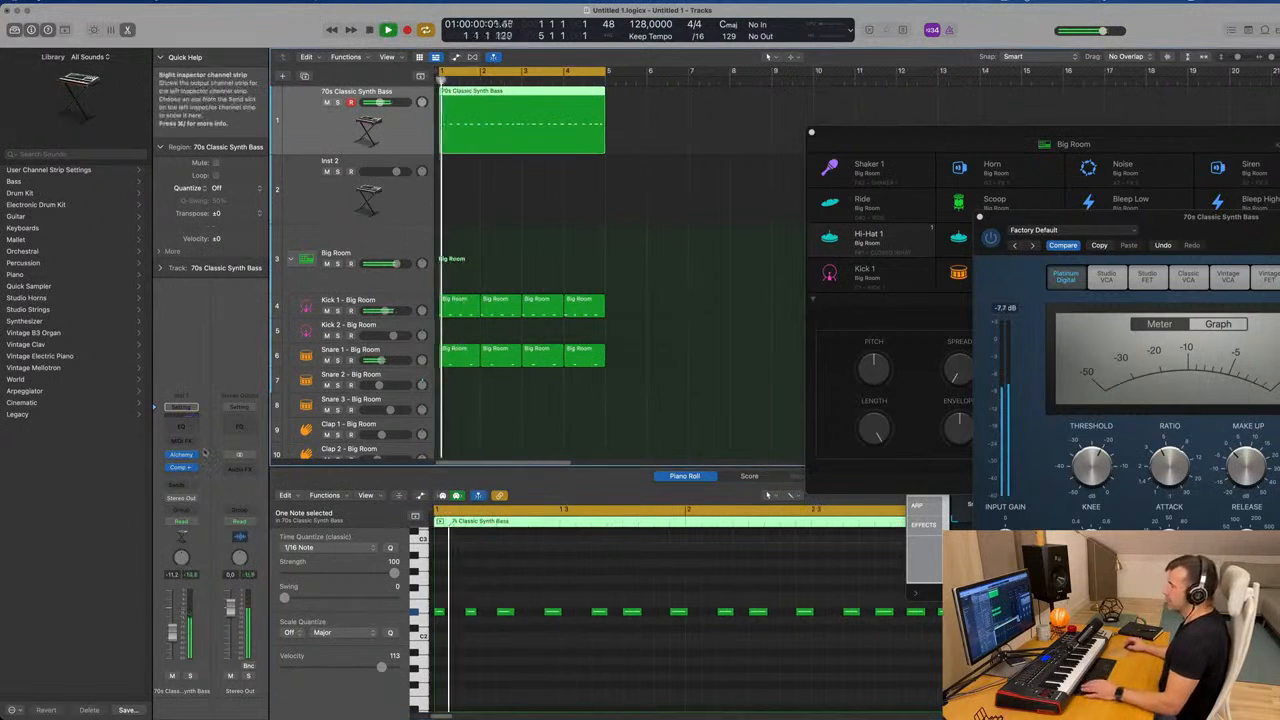
Adjust the bass sound's Cutoff, Drive and Noise in Alchemy while the loop plays, and close the Alchemy window
left_click(178, 455)
left_click_drag(1177, 166, 610, 146)
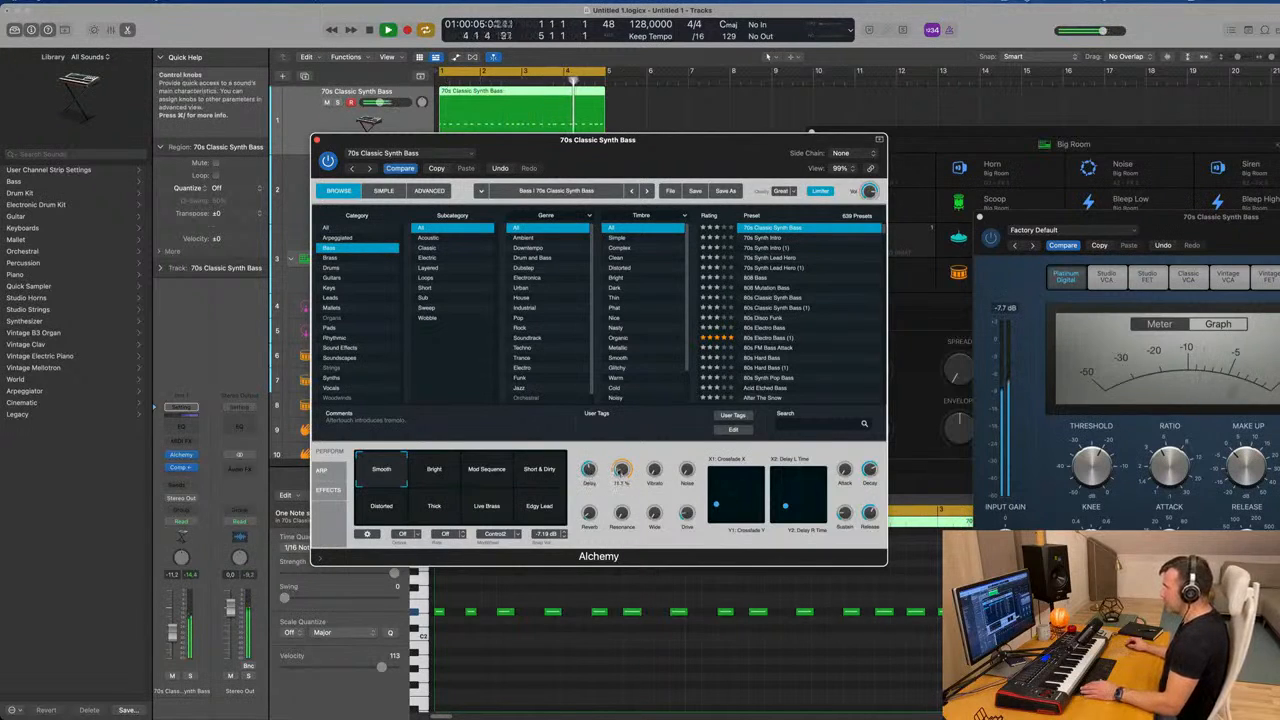
left_click_drag(618, 472, 604, 473)
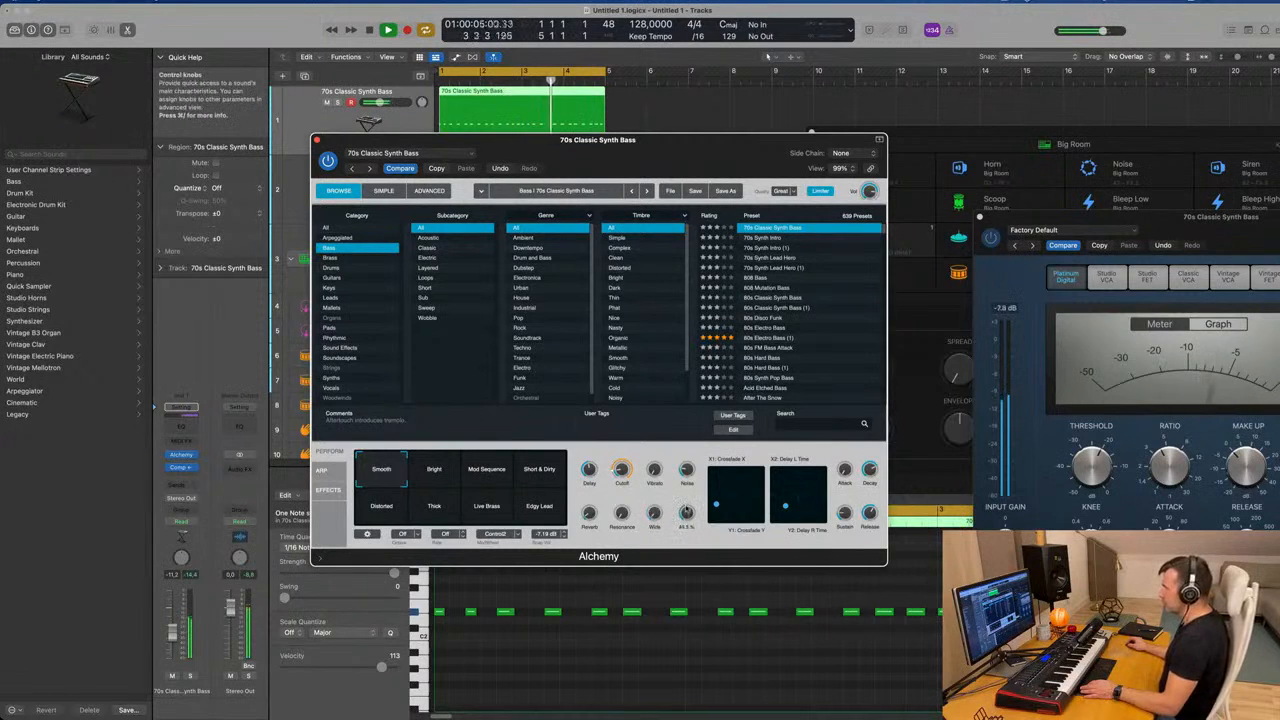
mouse_move(683, 530)
left_mouse_down()
mouse_move(690, 498)
mouse_move(685, 529)
left_mouse_up()
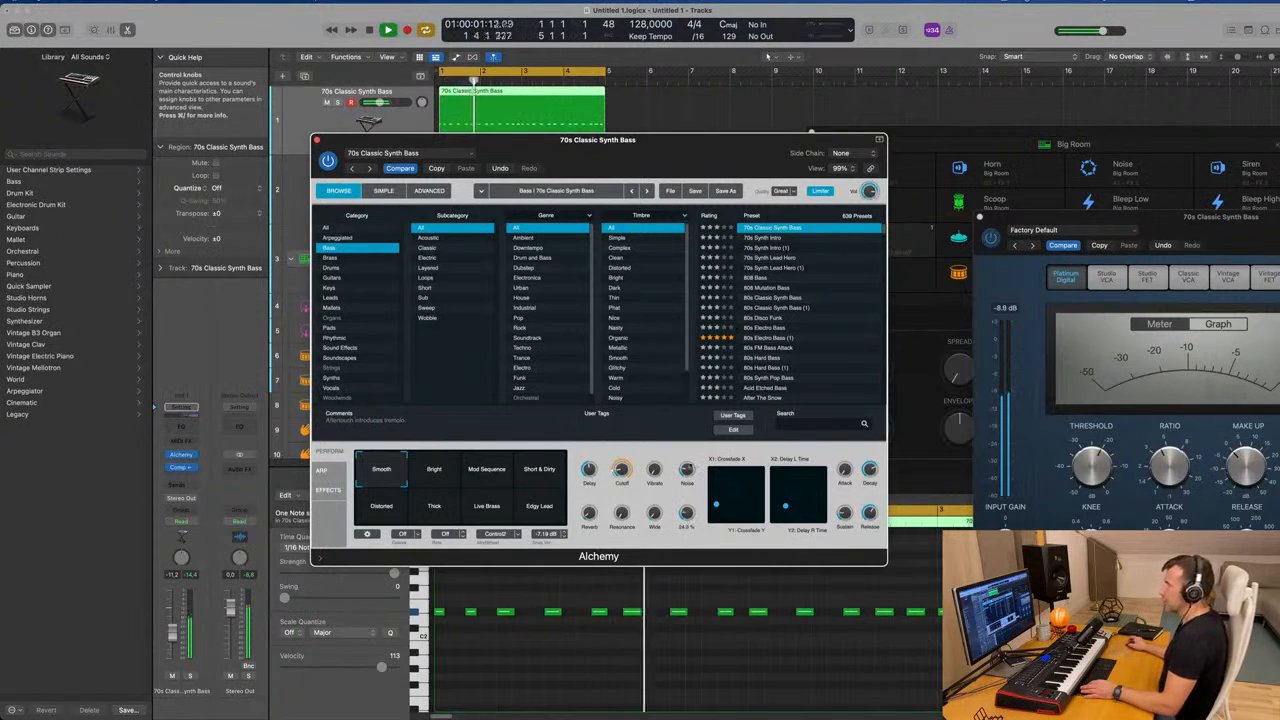
left_click_drag(330, 143, 562, 196)
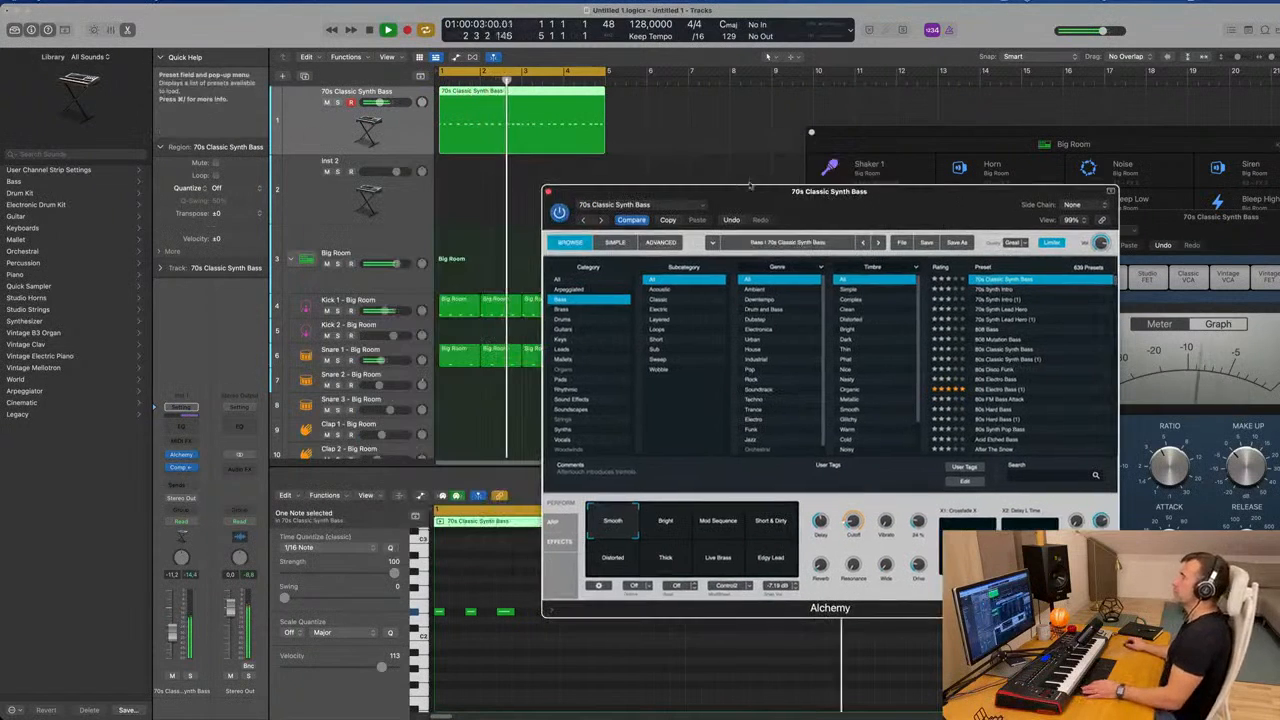
left_click(548, 190)
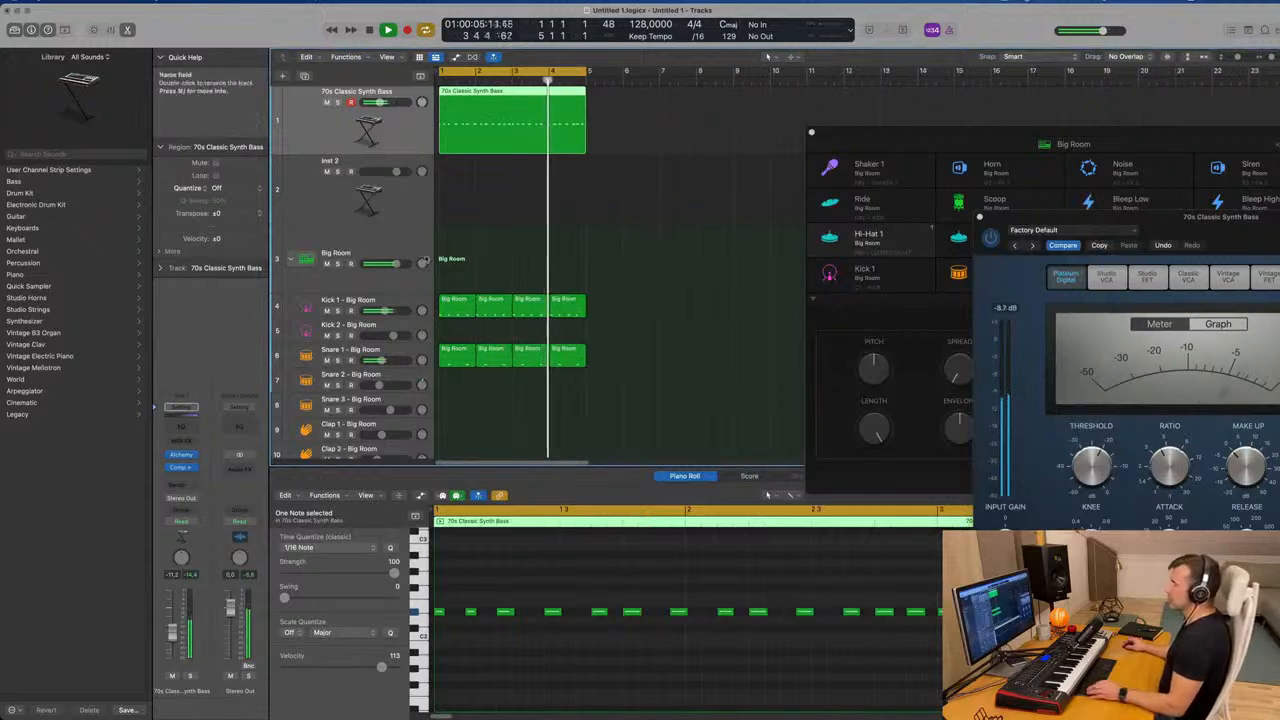
Adjust the volumes of the Hi-Hat 1 and Snare 1 tracks in the Big Room kit
scroll(410, 320, "down", 4)
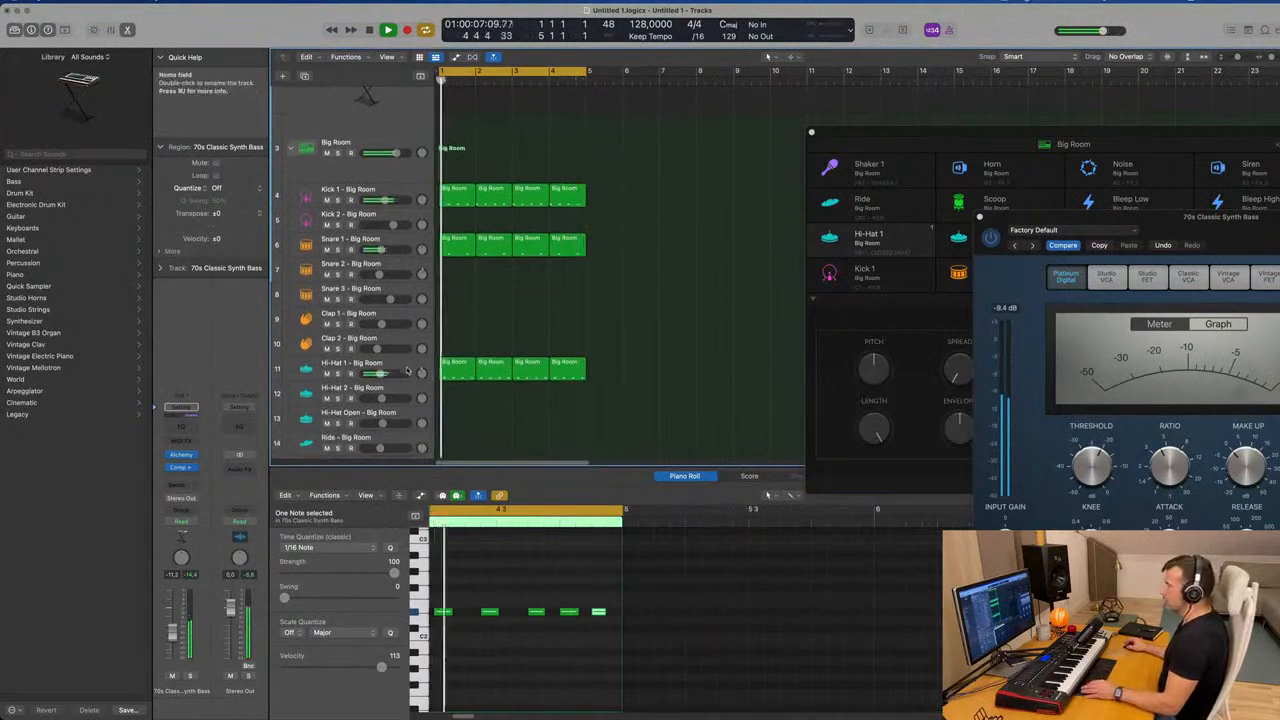
left_click(407, 370)
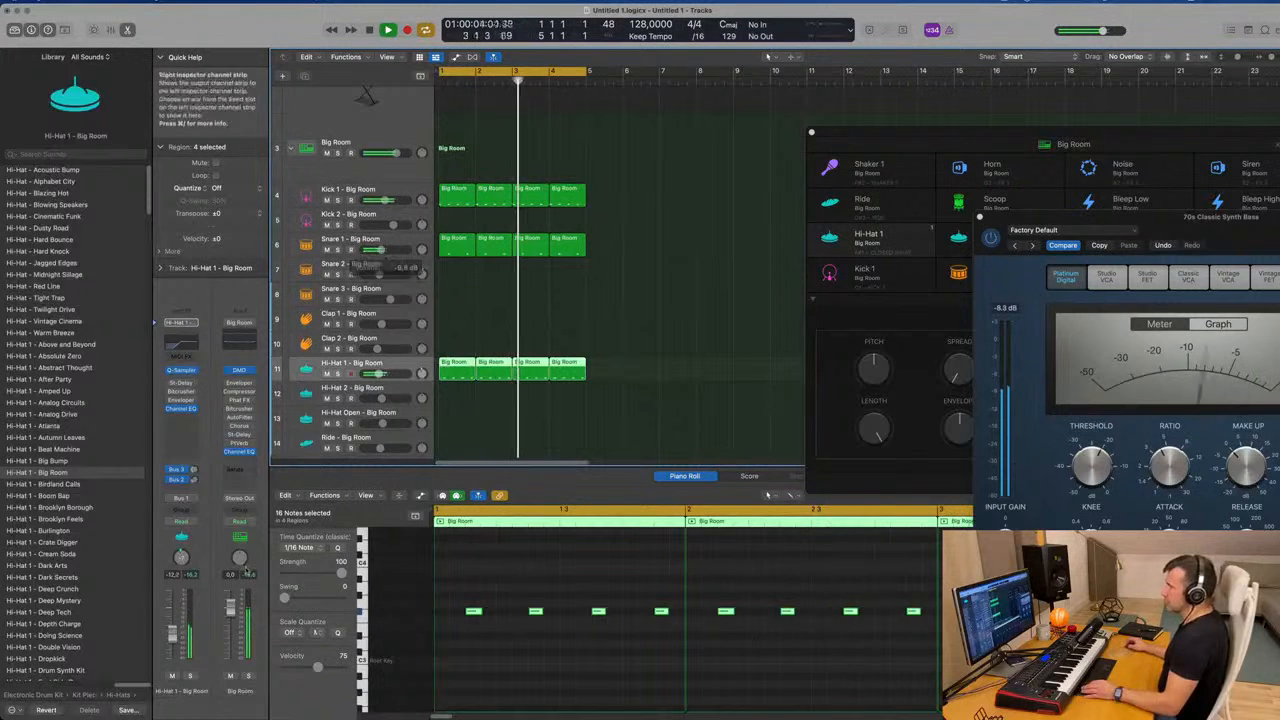
left_click(413, 241)
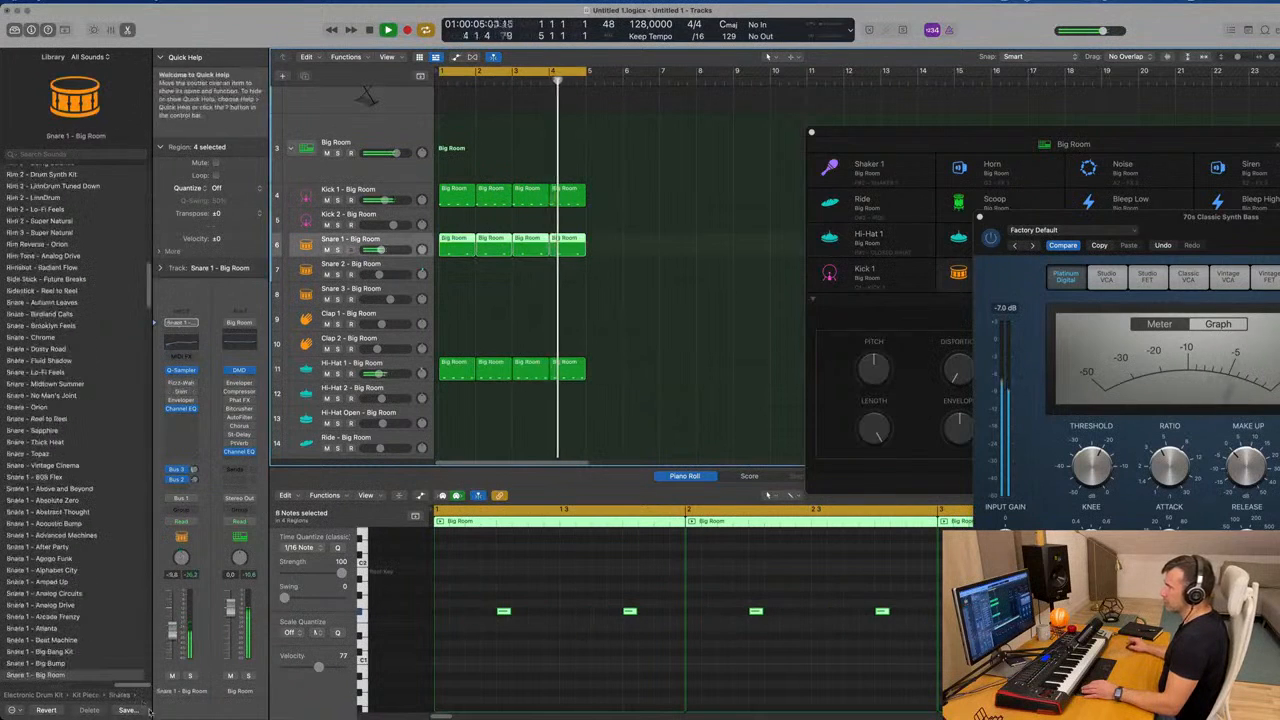
Copy the first one-bar Hi-Hat 1 region to bar 1 of the Shaker 2 track
scroll(491, 251, "down", 4)
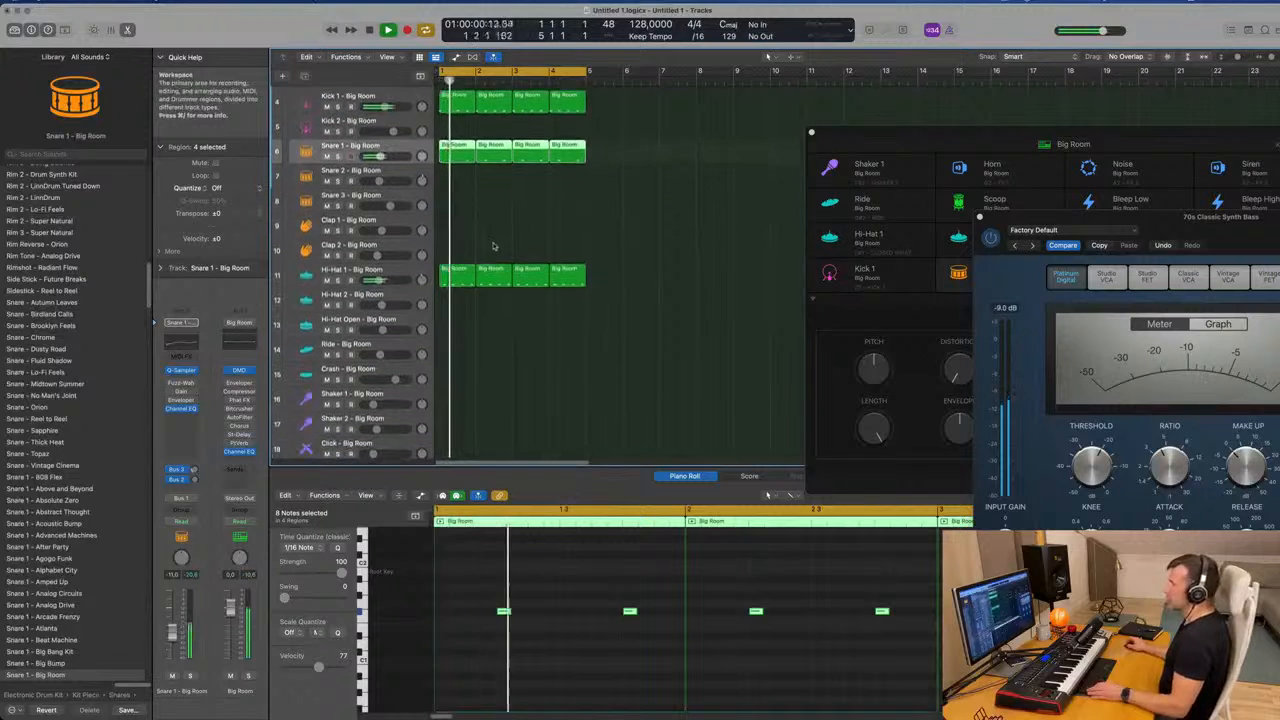
scroll(485, 240, "down", 2)
left_click(457, 207)
left_click_drag(457, 207, 446, 366)
Copy the Shaker 2 region's four notes onto the beats to make an eighth-note pattern, and play it
left_click_drag(460, 597, 674, 631)
left_click_drag(464, 614, 437, 641)
key("space")
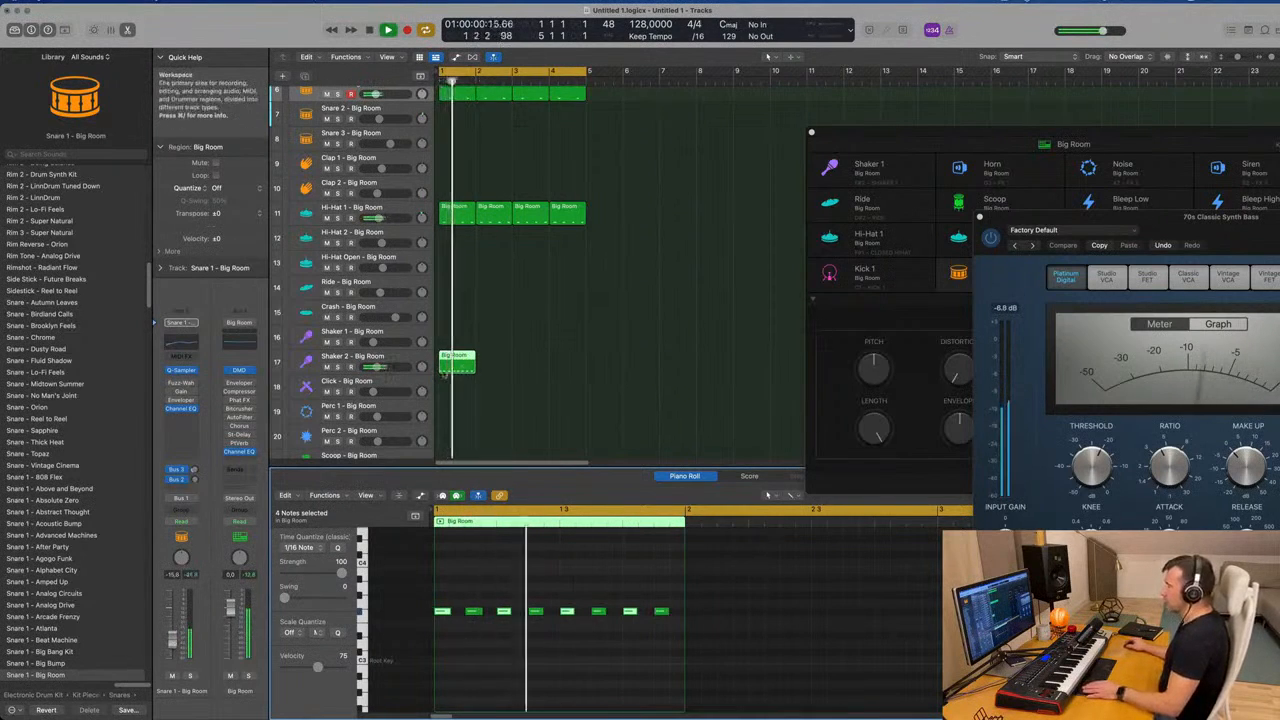
Repeat the one-bar Shaker 2 region three times to fill the four bars, and play the loop
key("super+r")
key("super+r")
key("super+r")
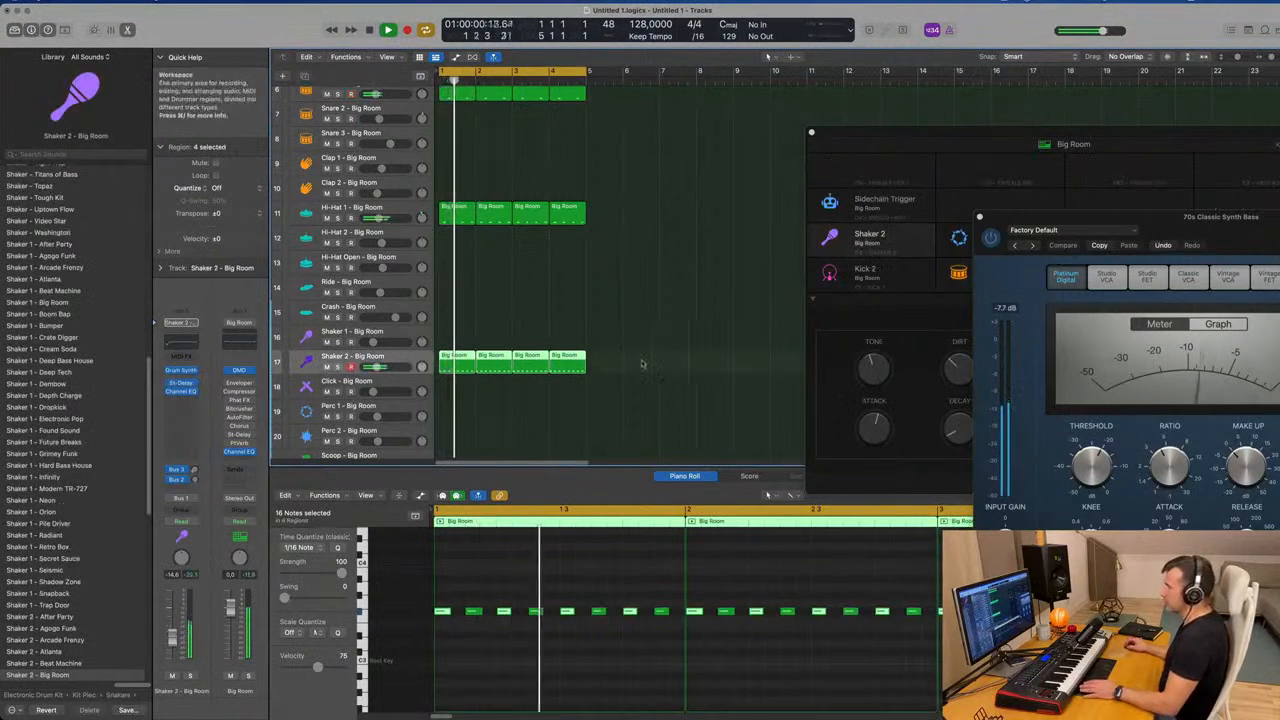
key("space")
key("space")
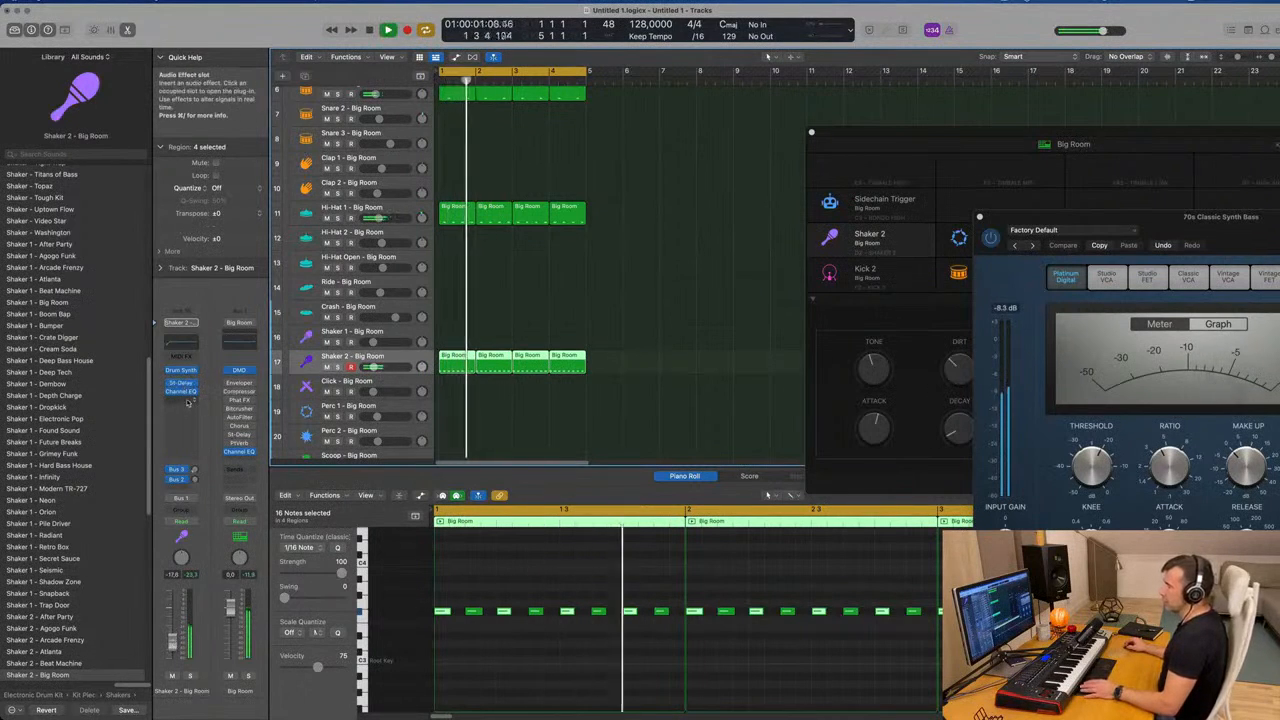
Insert a Sample Delay effect after the Channel EQ on the Shaker 2 track
left_click(186, 402)
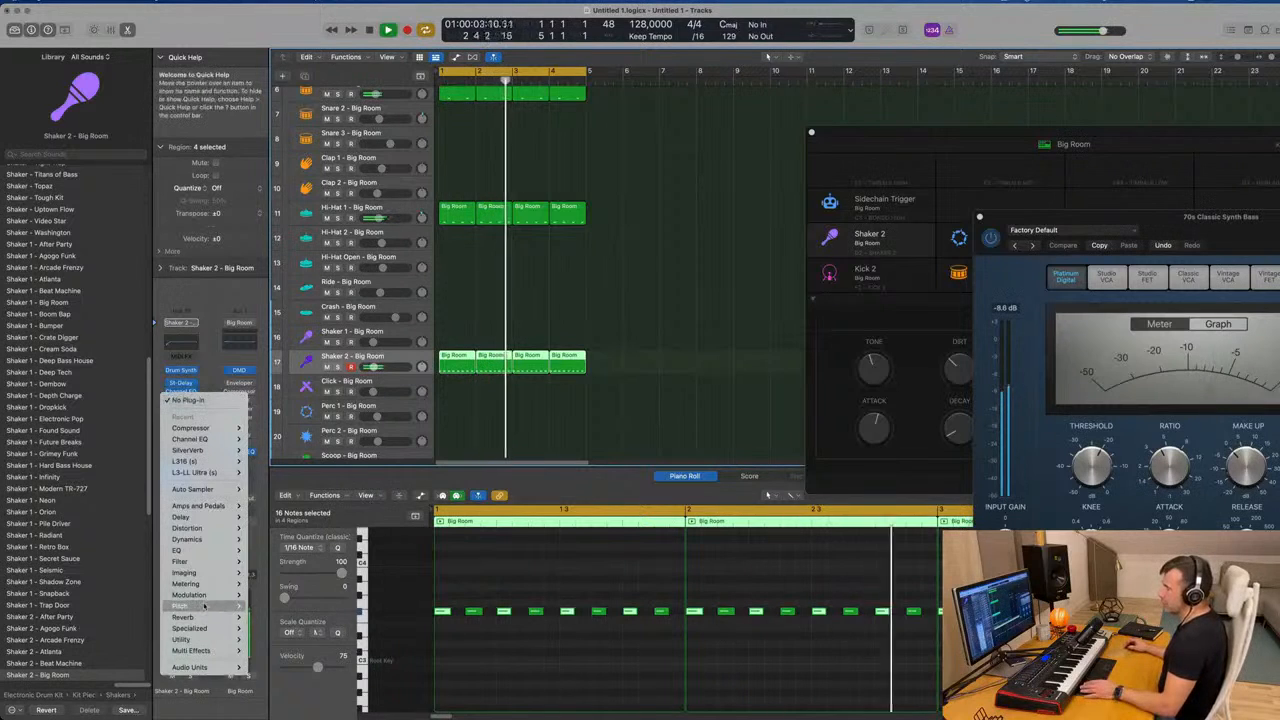
mouse_move(185, 516)
mouse_move(282, 508)
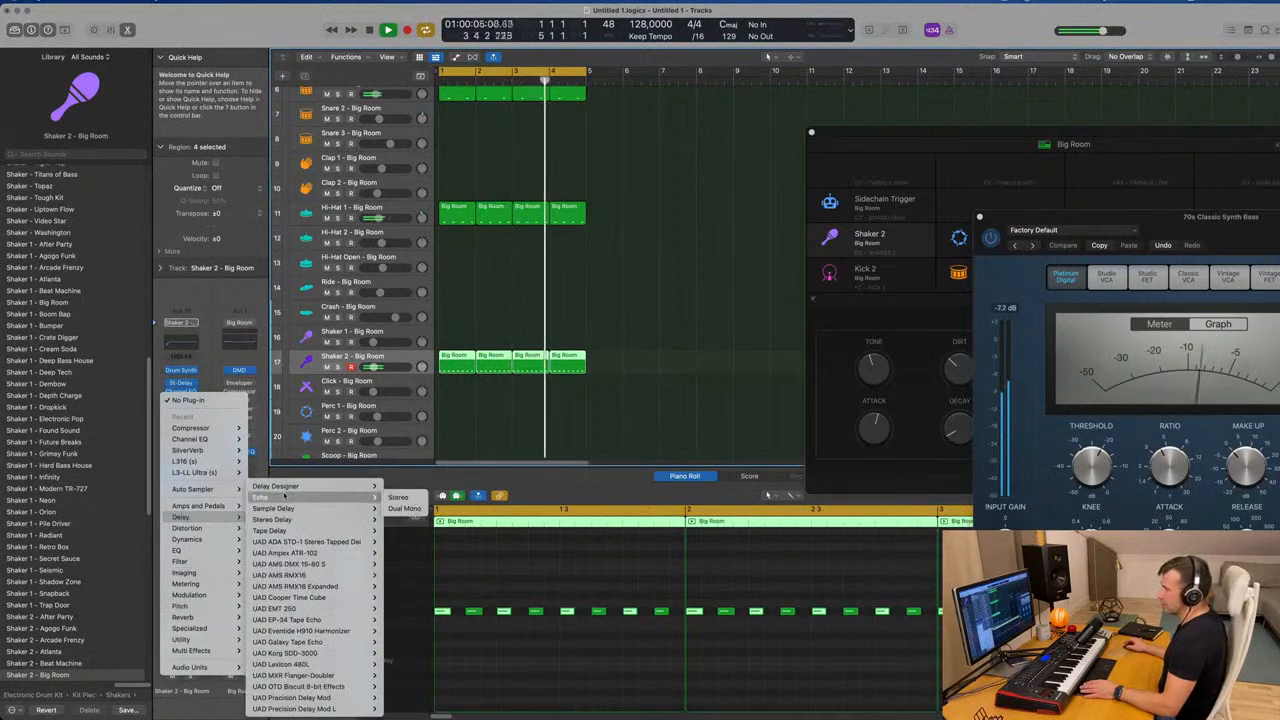
left_click(398, 508)
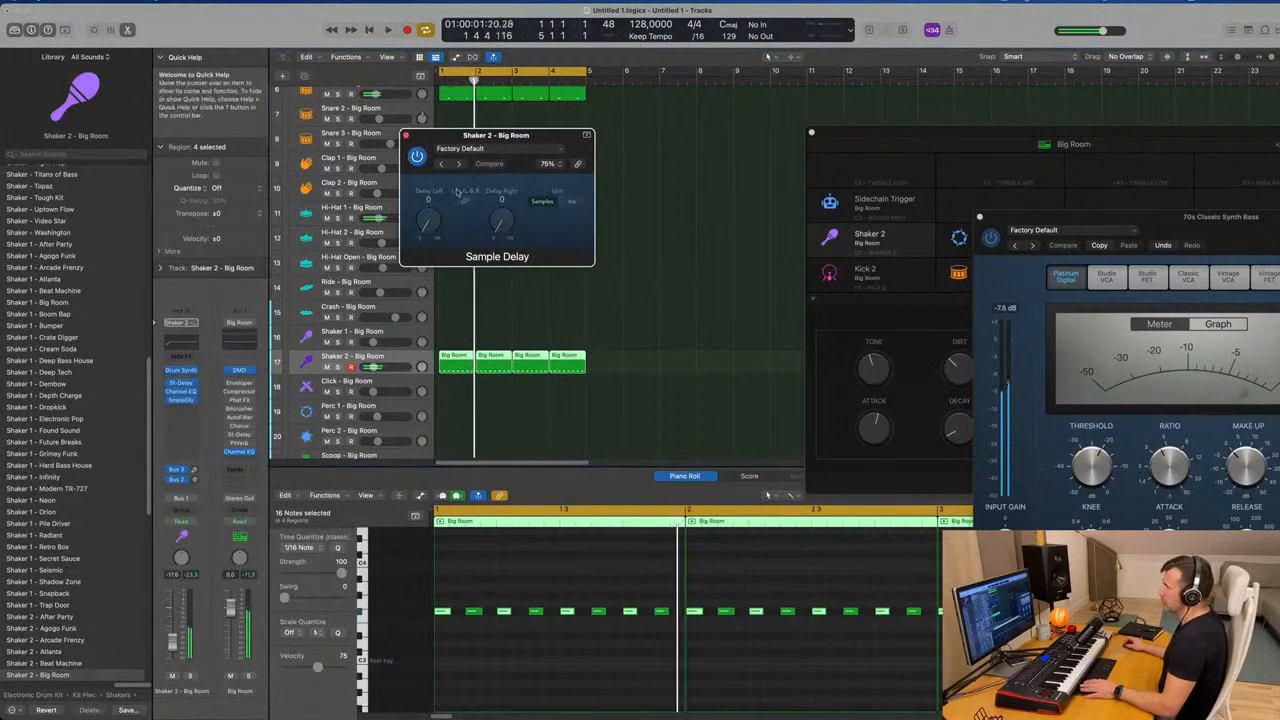
Set the Sample Delay's left delay to 20 samples and its right delay to 10 samples
double_click(427, 202)
type("10")
key("Return")
double_click(431, 199)
type("20")
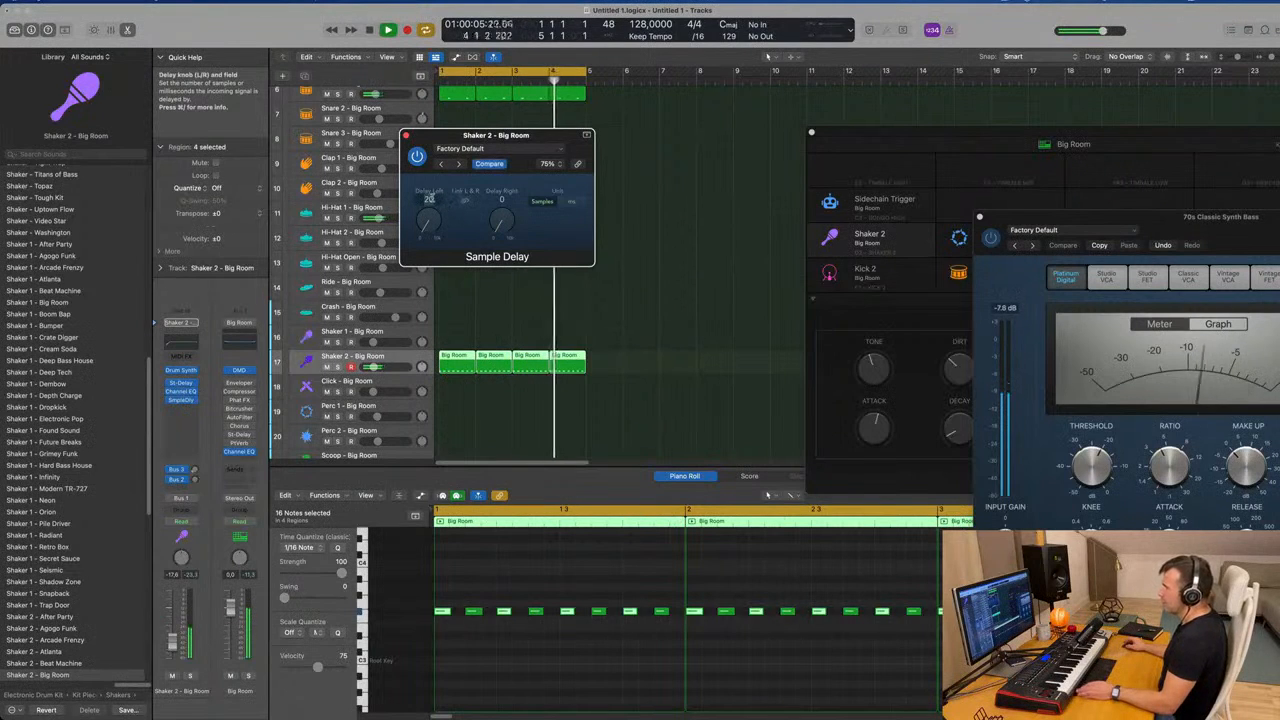
key("Return")
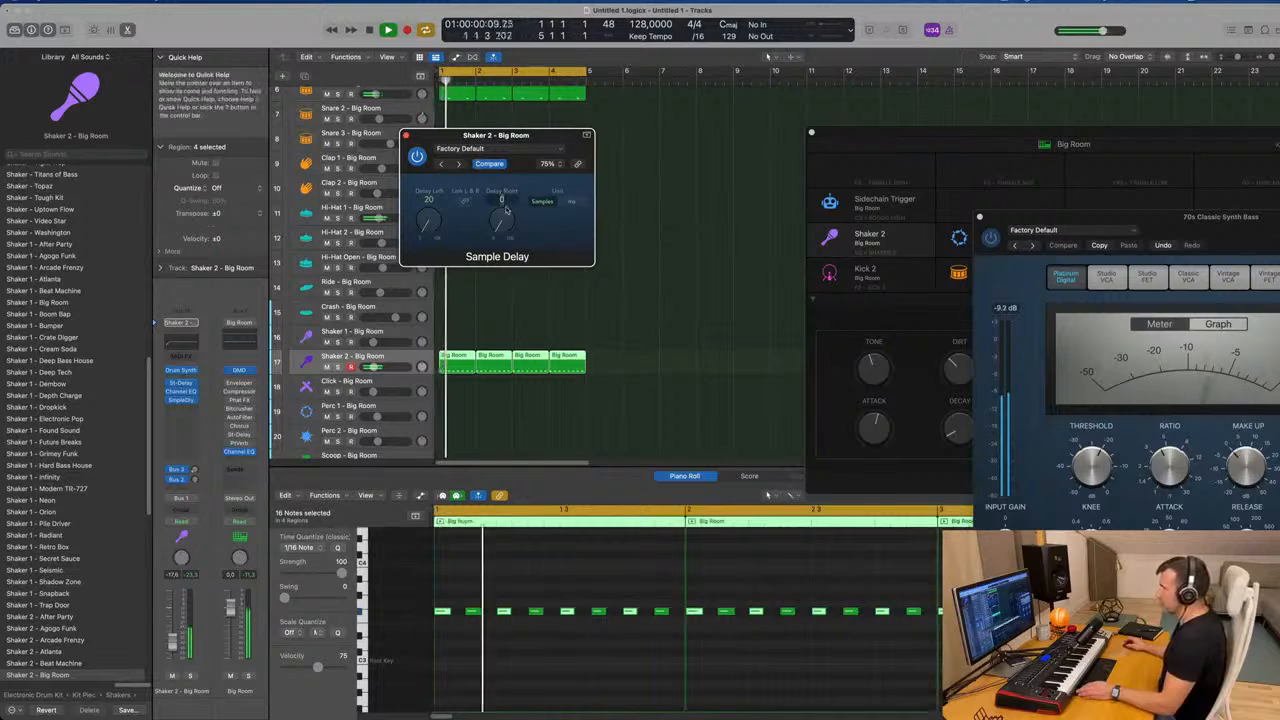
double_click(505, 202)
type("10")
key("Return")
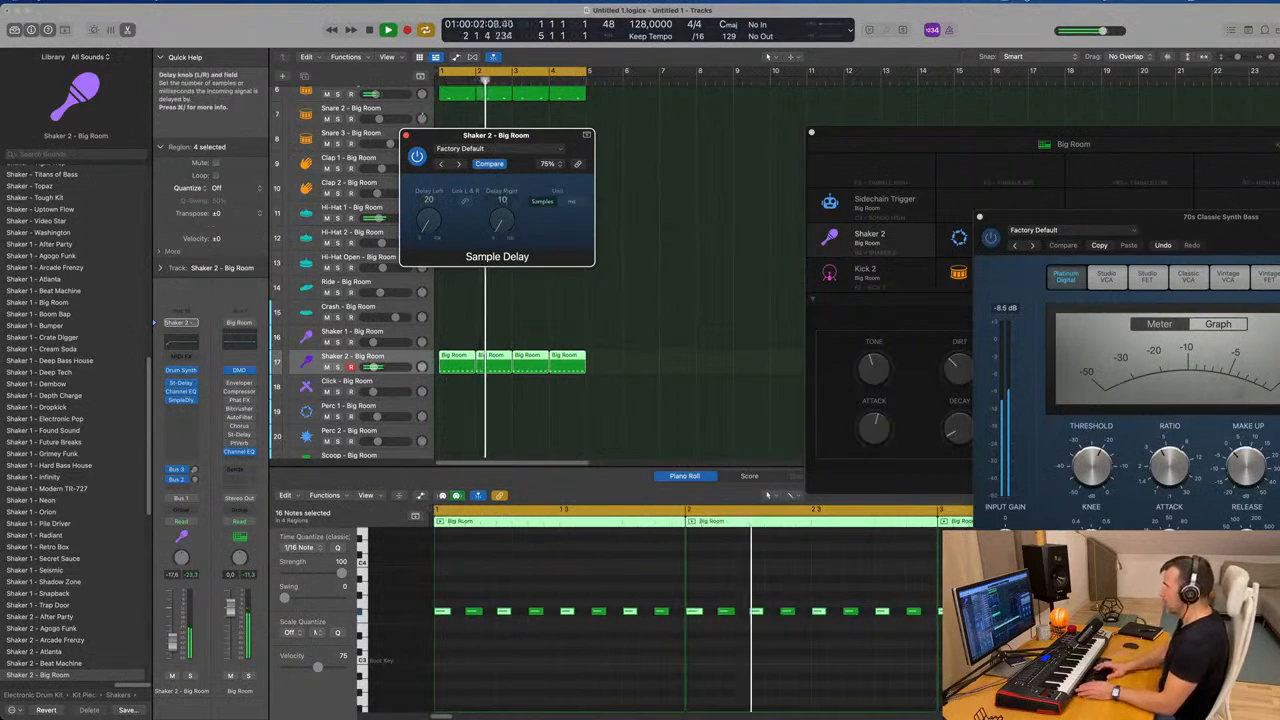
key("Return")
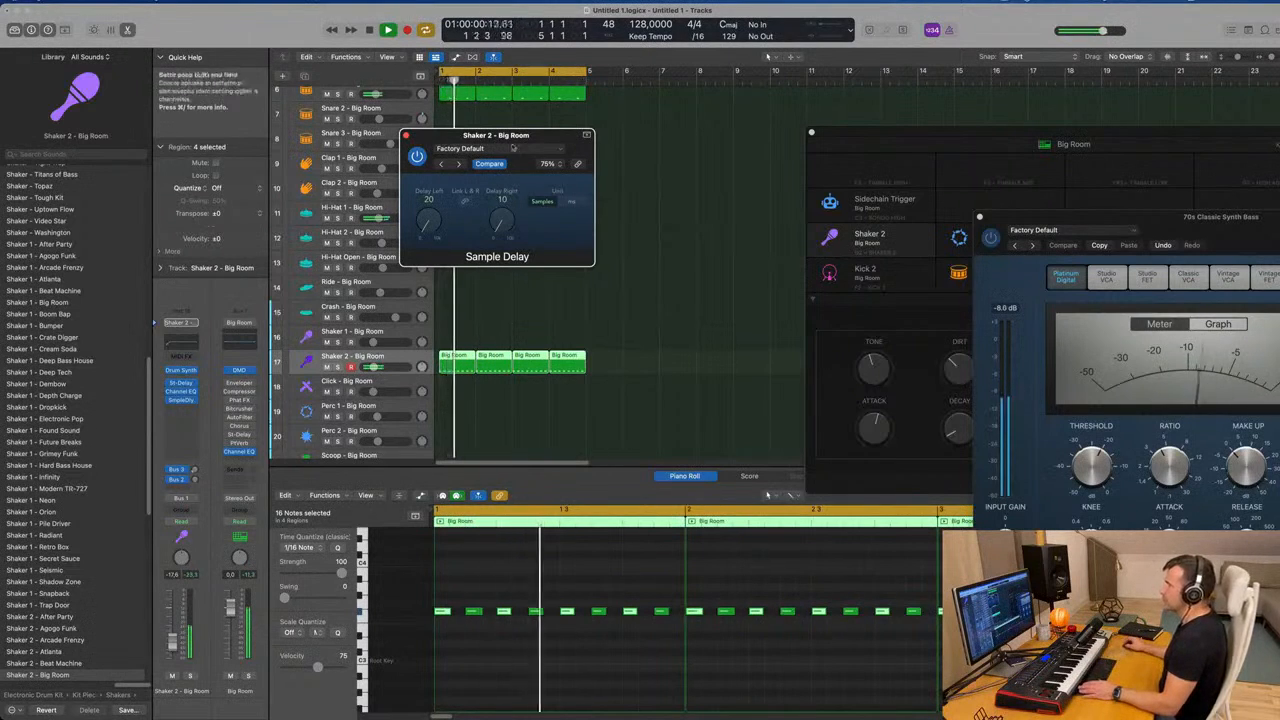
Try longer left delay times in the Shaker 2 Sample Delay while the loop plays
left_click_drag(526, 137, 551, 137)
left_click_drag(447, 228, 449, 224)
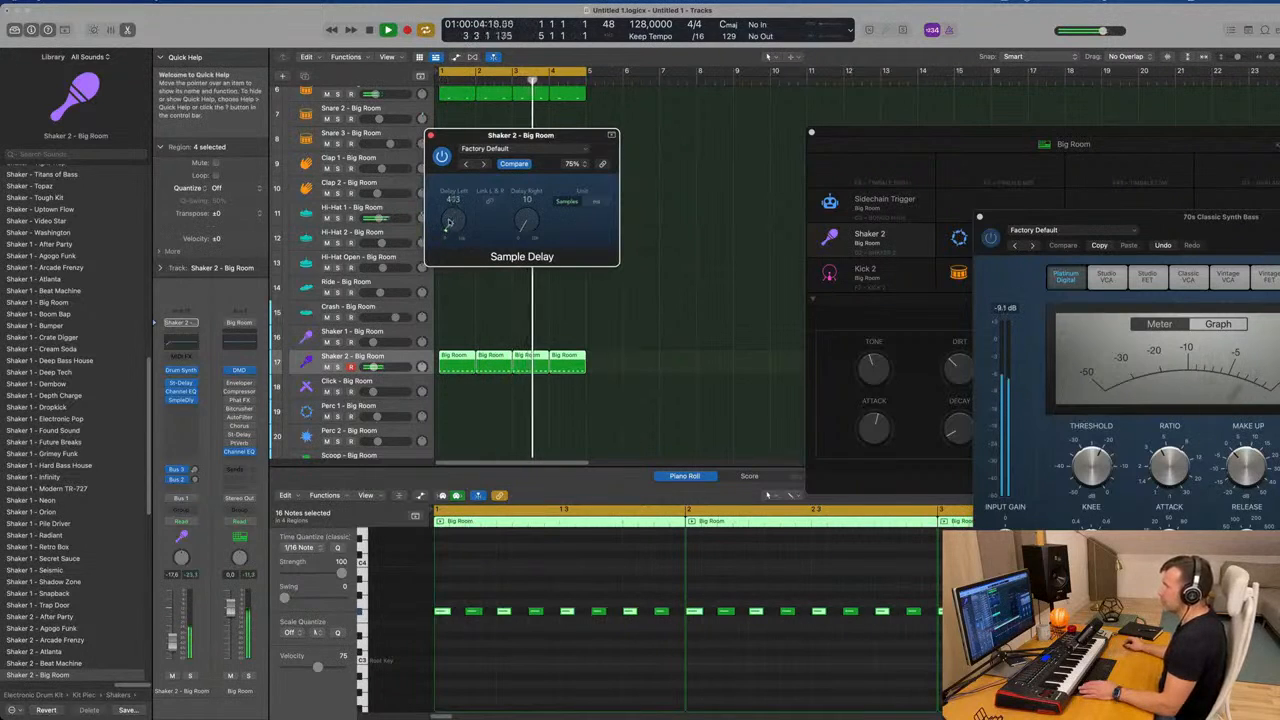
left_click_drag(451, 238, 452, 206)
double_click(454, 201)
type("290")
key("BackSpace")
key("BackSpace")
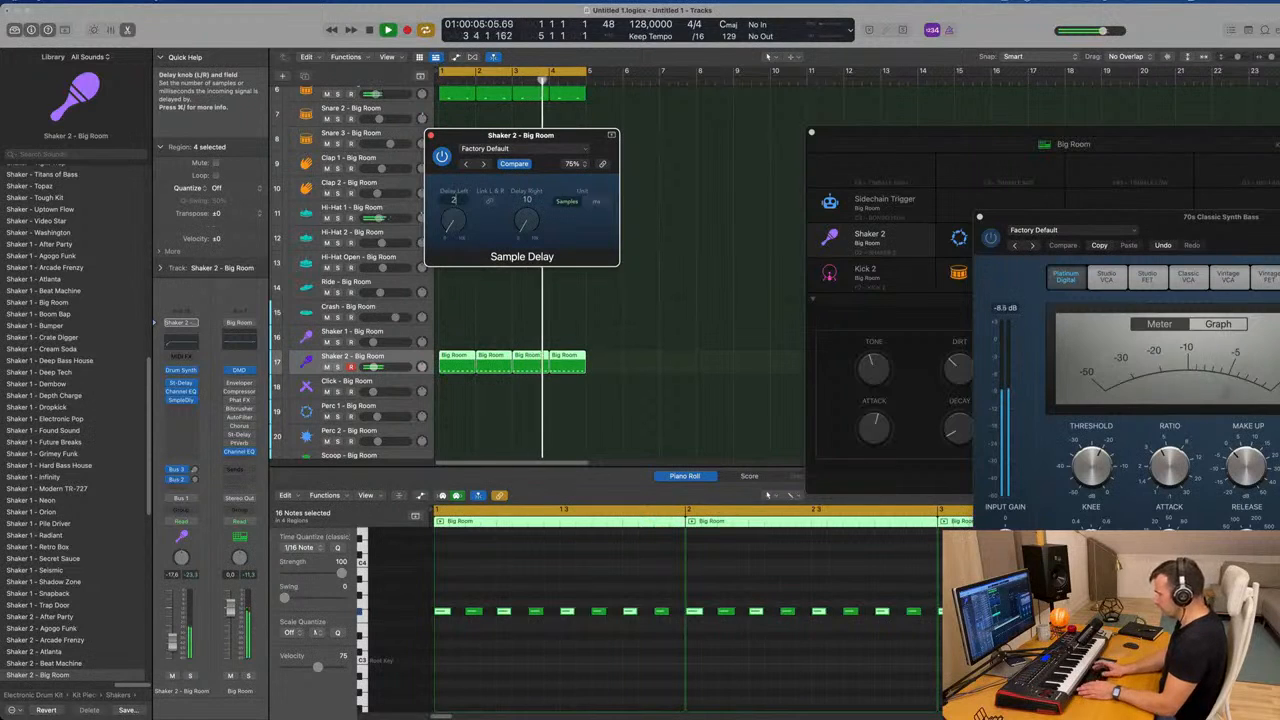
Switch the Sample Delay's unit to milliseconds and set the linked left and right delays to 2.5 ms
left_click(595, 203)
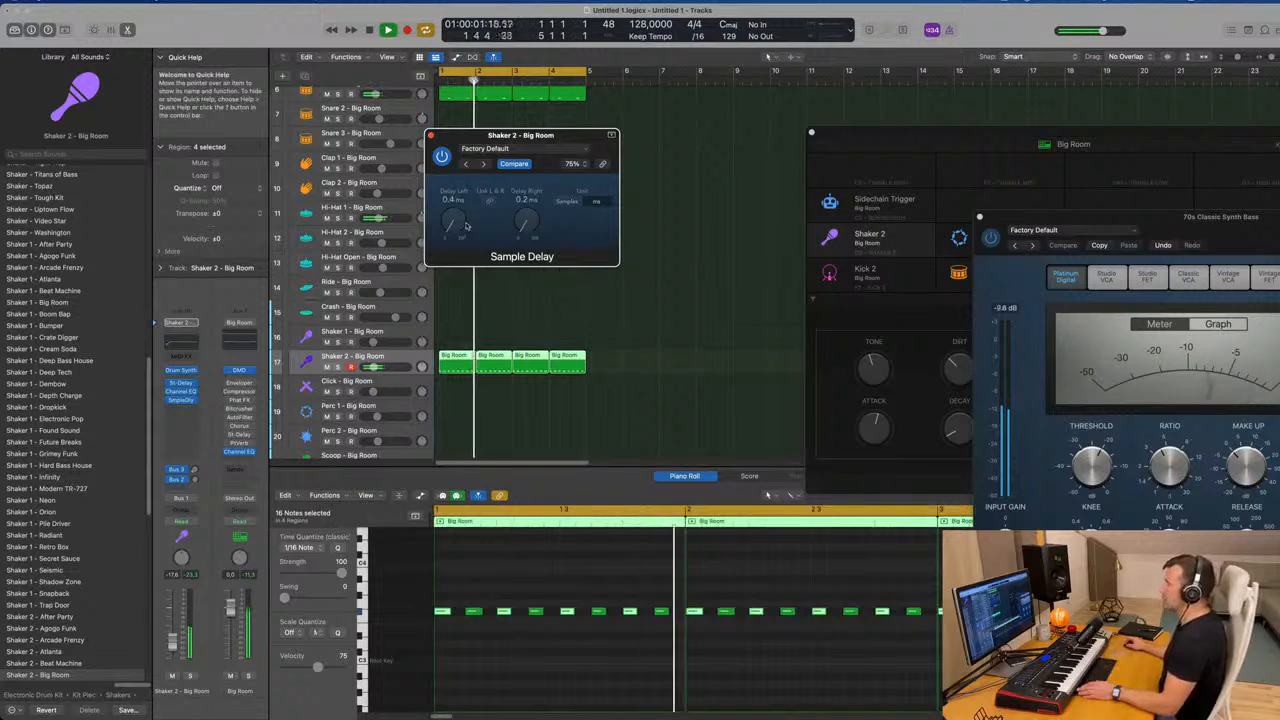
left_click_drag(465, 226, 459, 224)
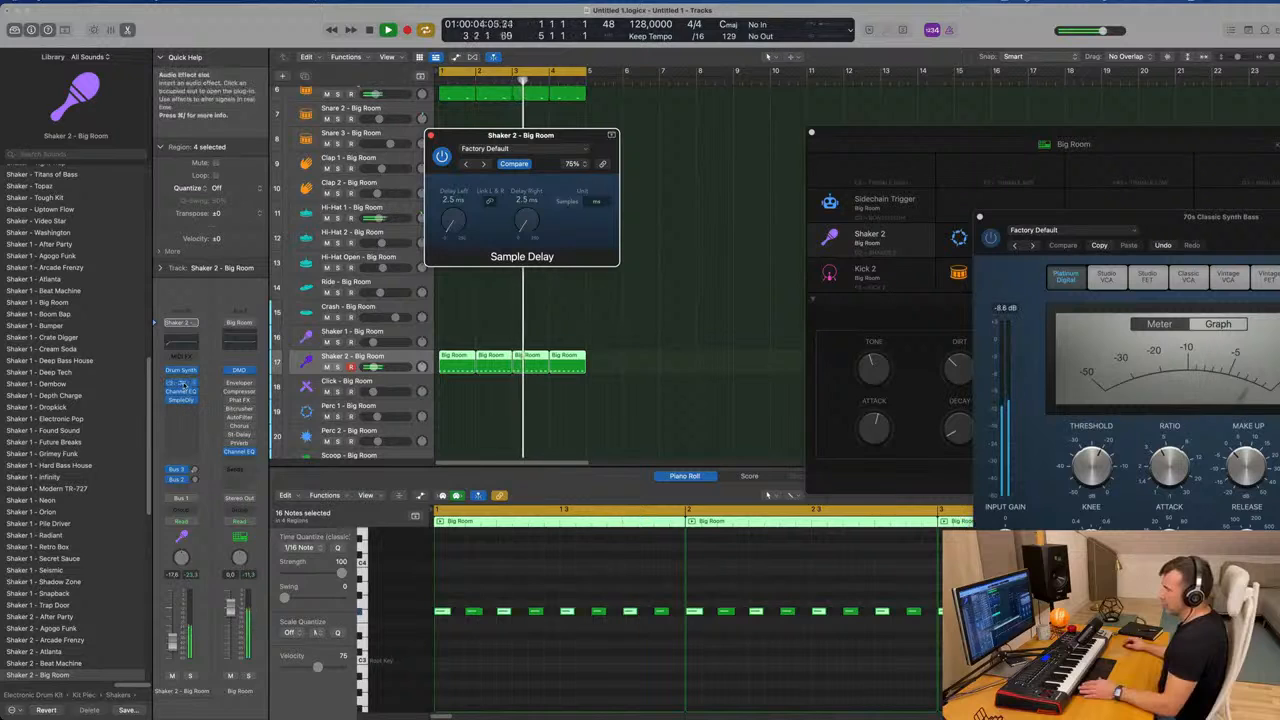
Set Shaker 2's Stereo Delay output mix to 39% left and 54% right, with feedback at 19% and 15%, and close both delay windows
left_click(182, 386)
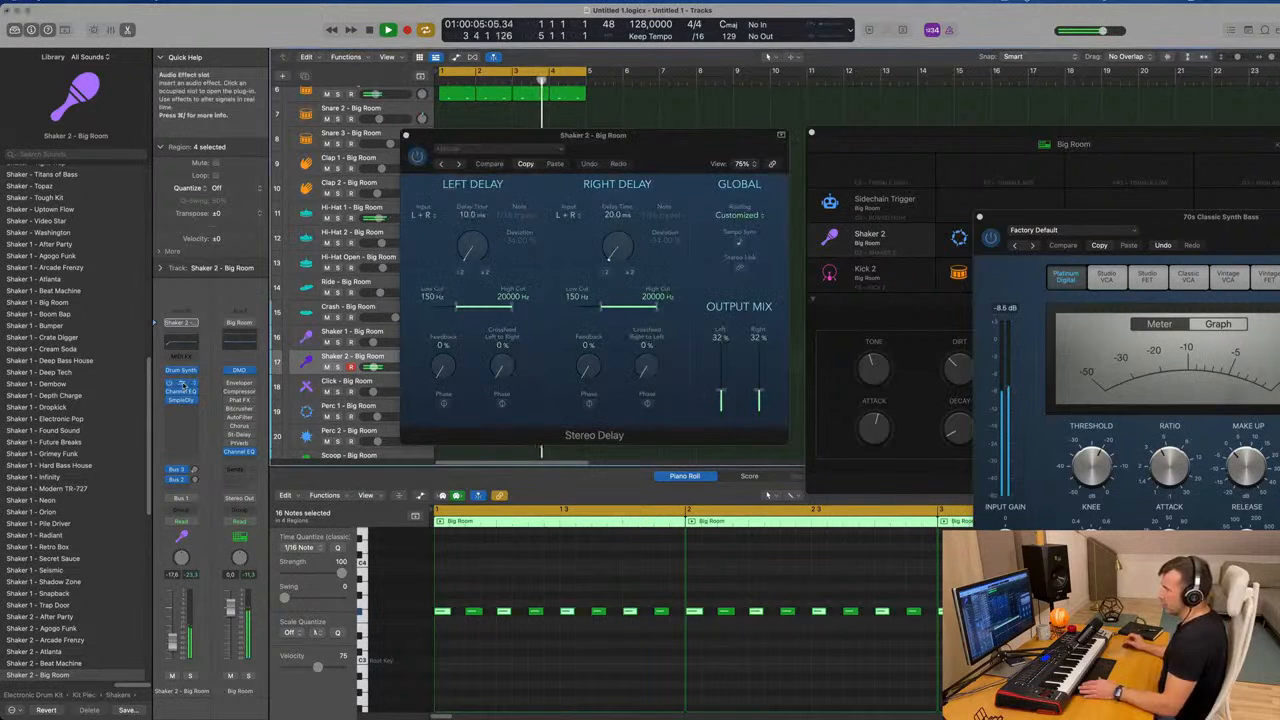
left_click(637, 137)
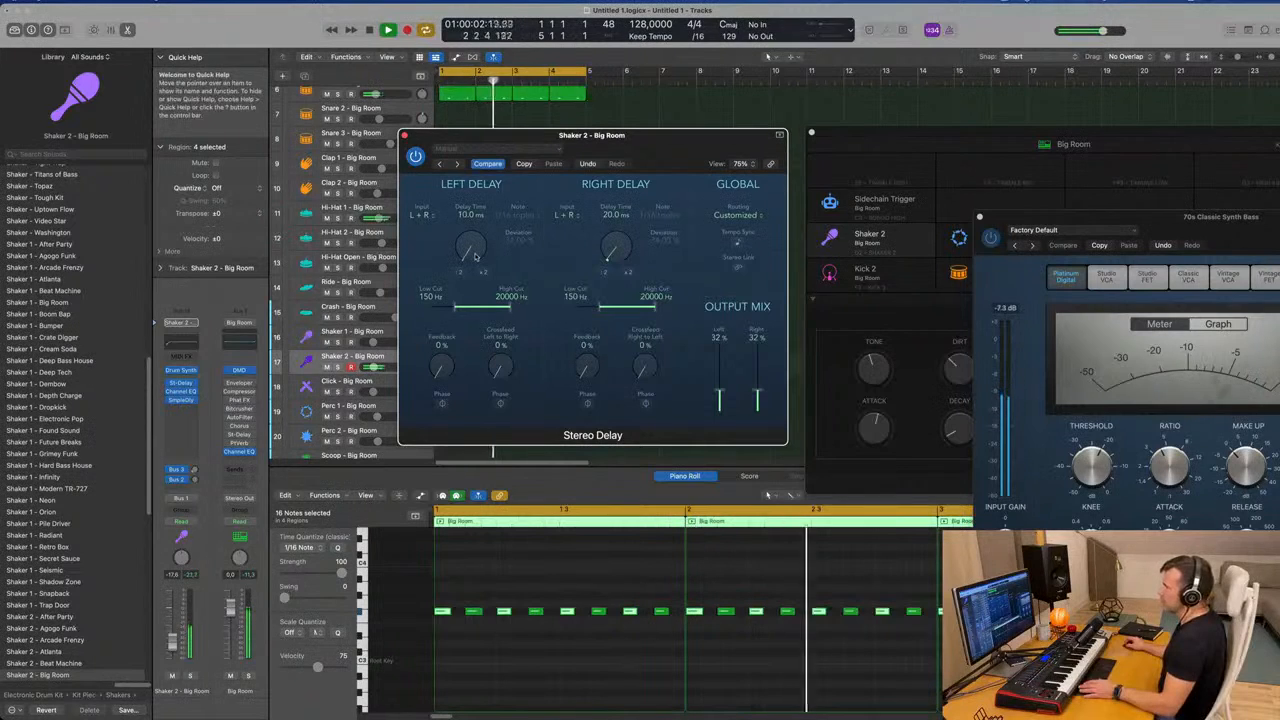
mouse_move(719, 398)
left_mouse_down()
mouse_move(718, 380)
mouse_move(727, 390)
left_mouse_up()
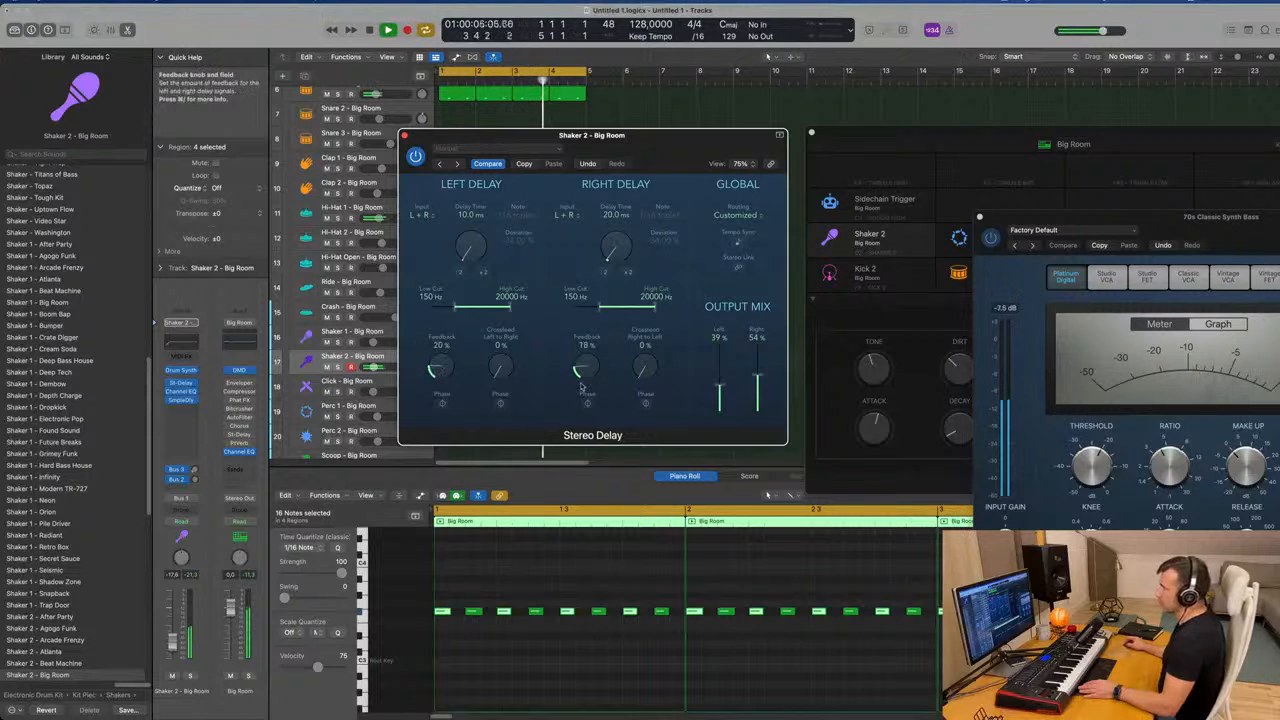
left_click_drag(448, 367, 446, 369)
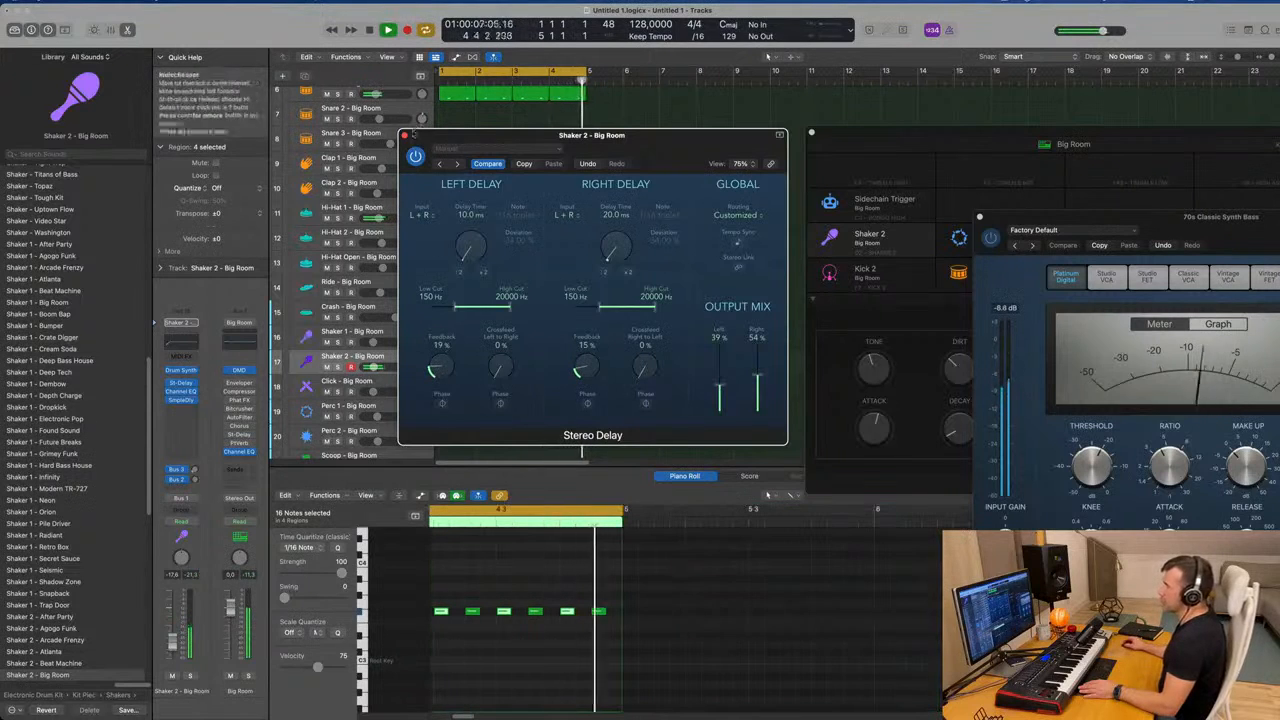
left_click(405, 135)
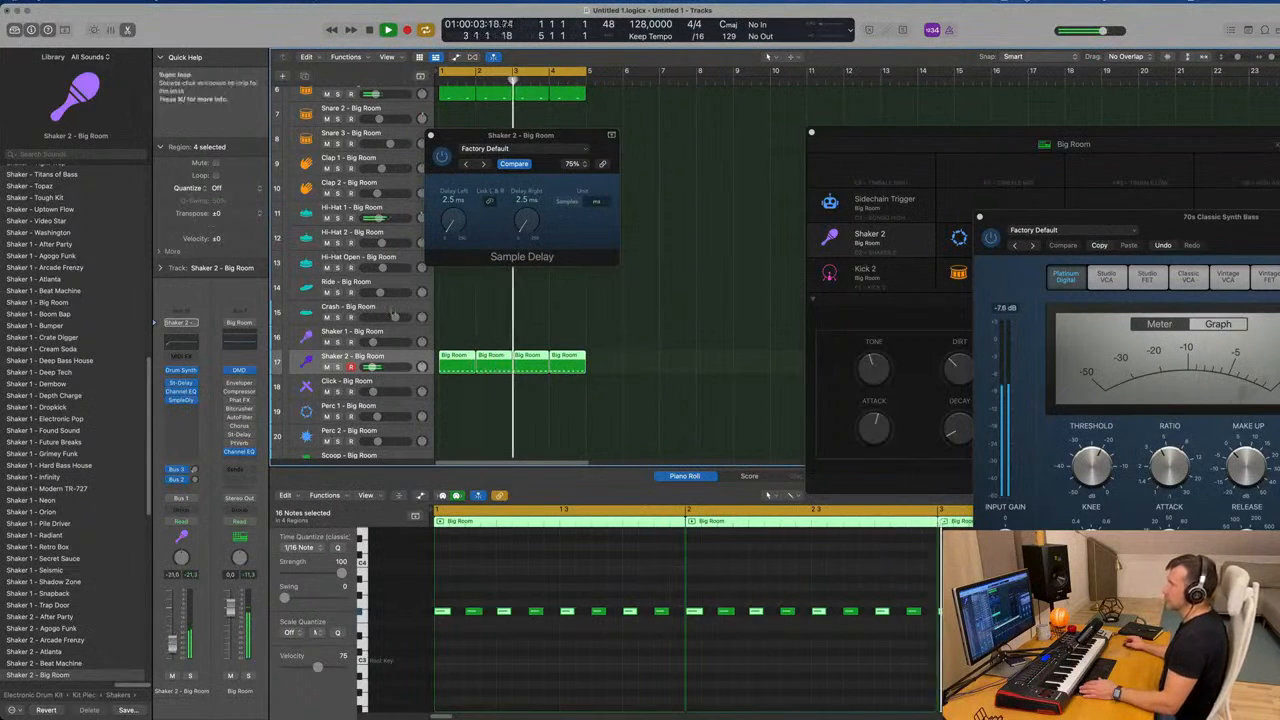
left_click_drag(560, 138, 623, 132)
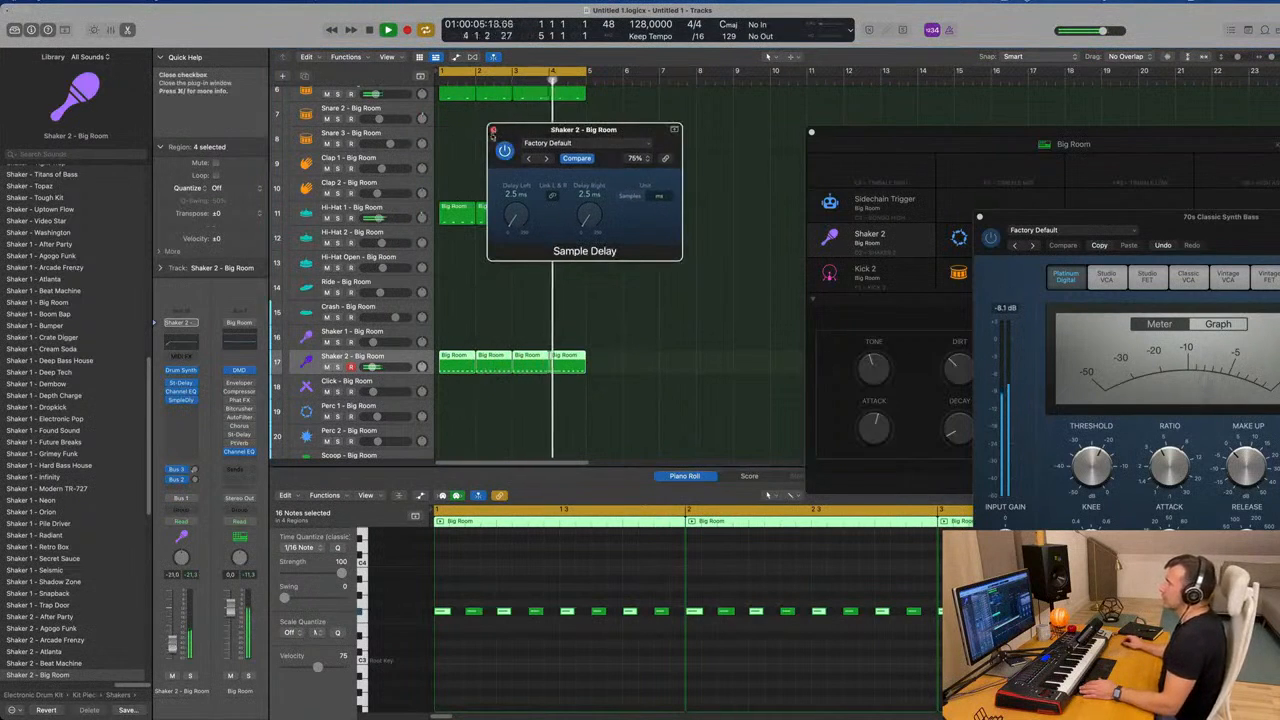
left_click(493, 130)
Select the 70s Classic Synth Bass track and open its Alchemy instrument
scroll(492, 150, "up", 10)
left_click(491, 145)
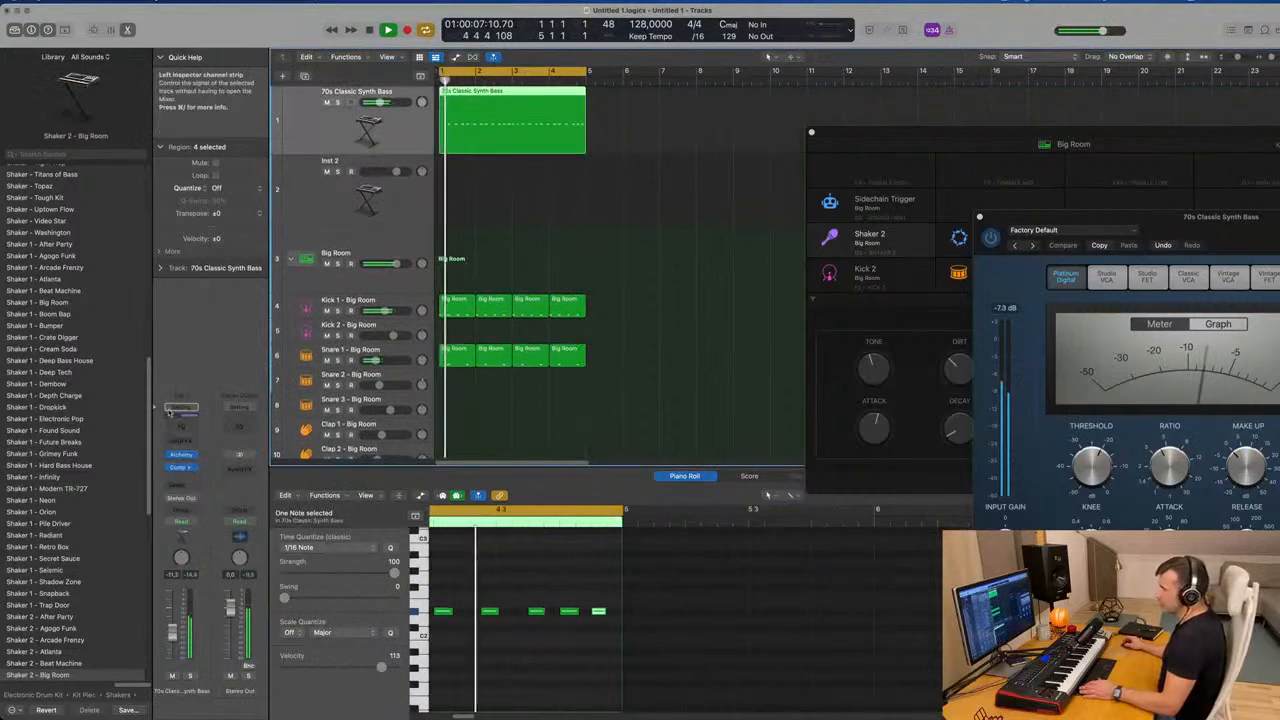
left_click(181, 456)
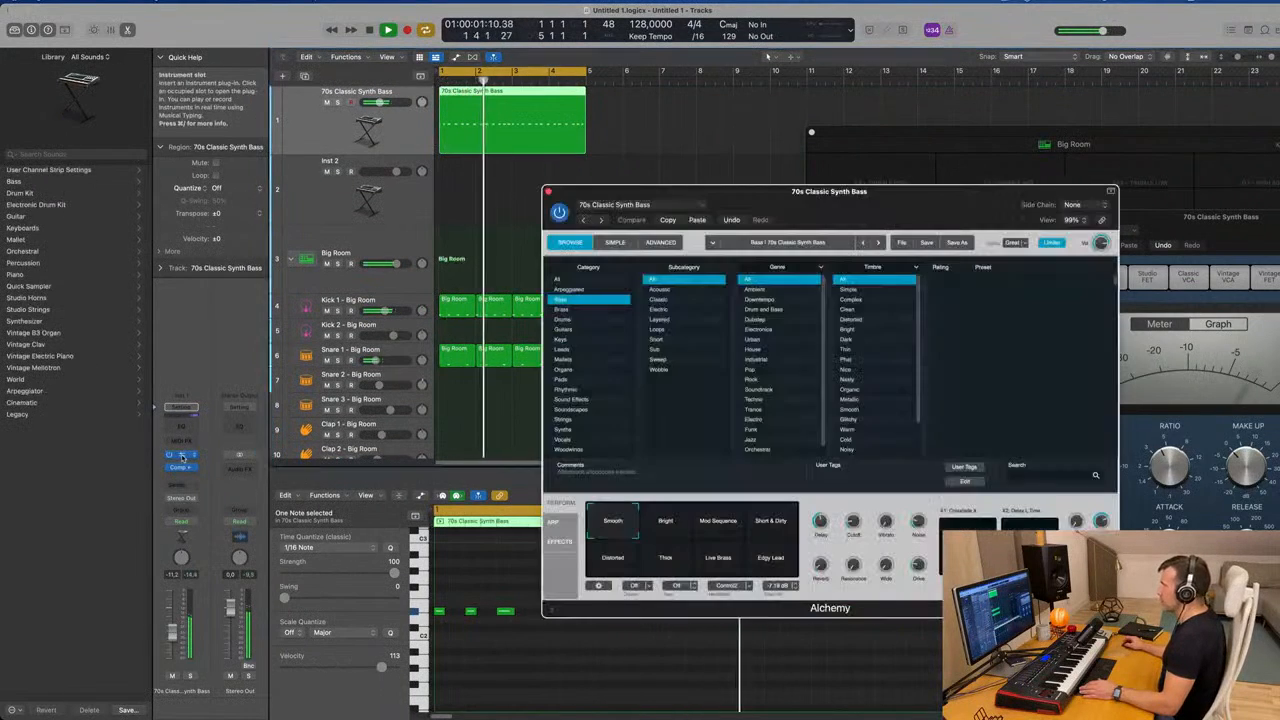
left_click_drag(875, 197, 641, 160)
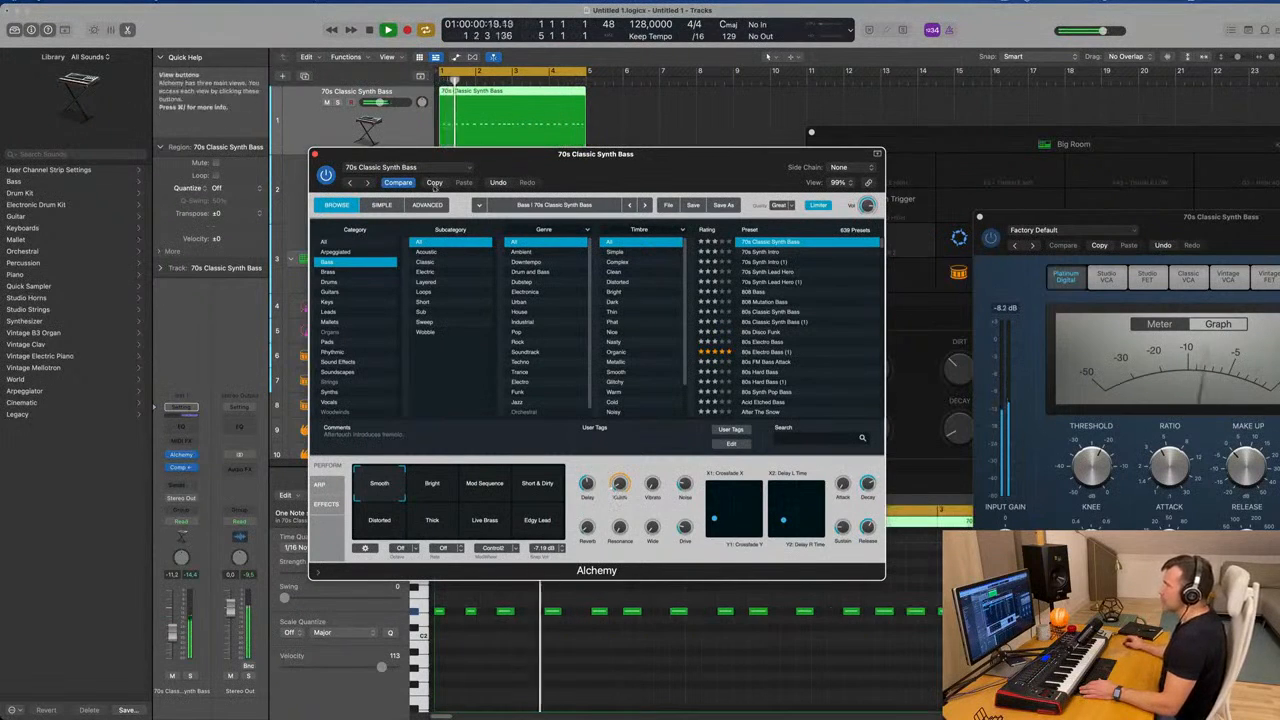
Audition the bass preset's performance variations from Bright through Edgy Lead against the loop, and close Alchemy
left_click(416, 484)
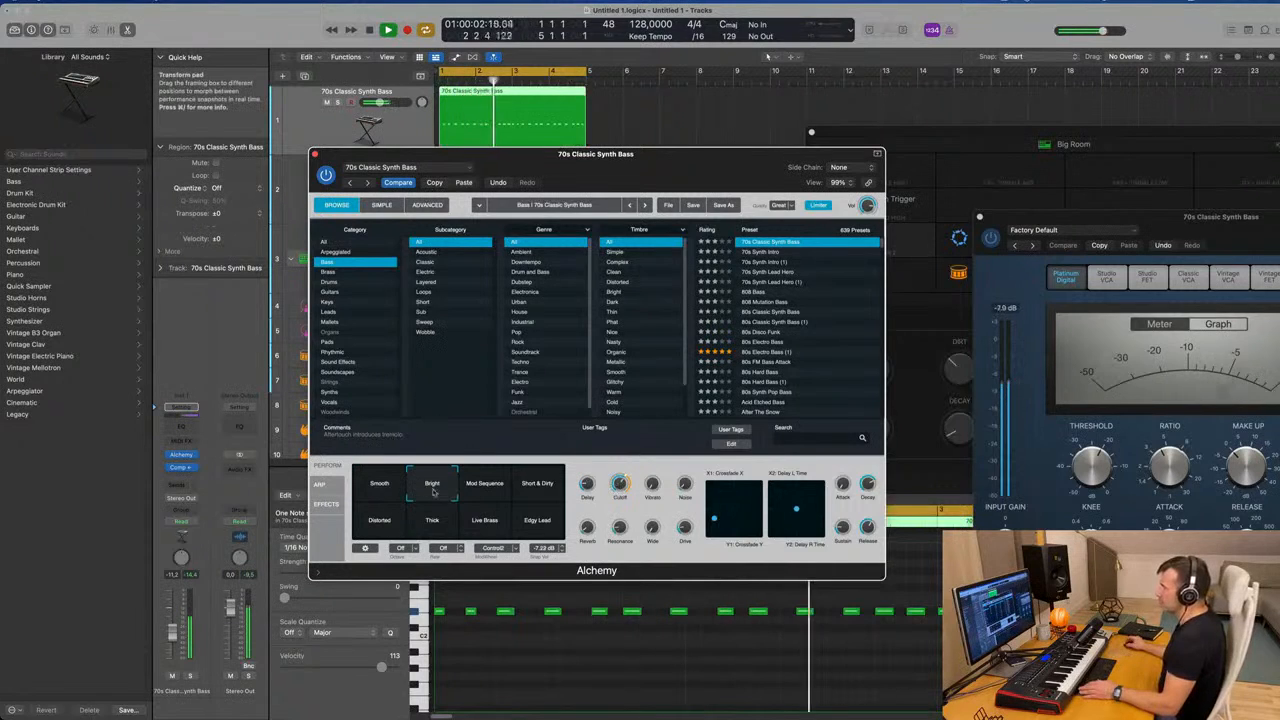
left_click(485, 489)
left_click(539, 488)
left_click(390, 520)
left_click(432, 521)
left_click(485, 521)
left_click(538, 522)
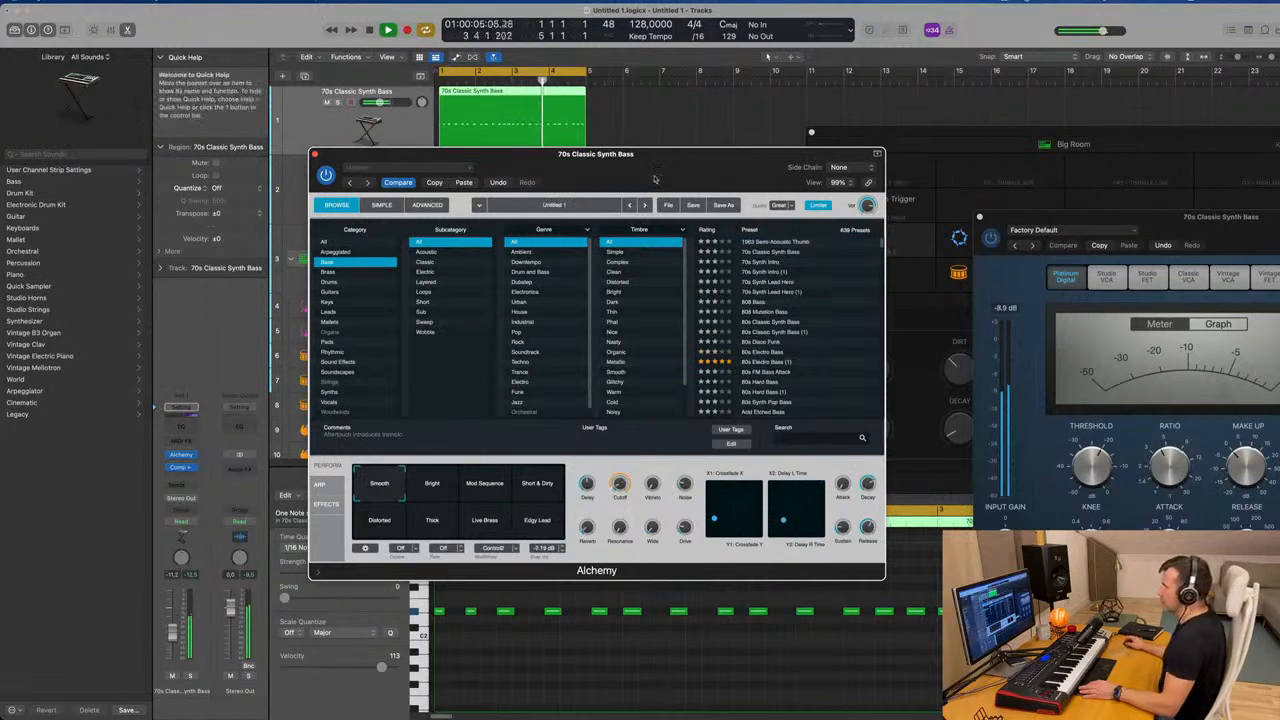
left_click_drag(646, 178, 629, 151)
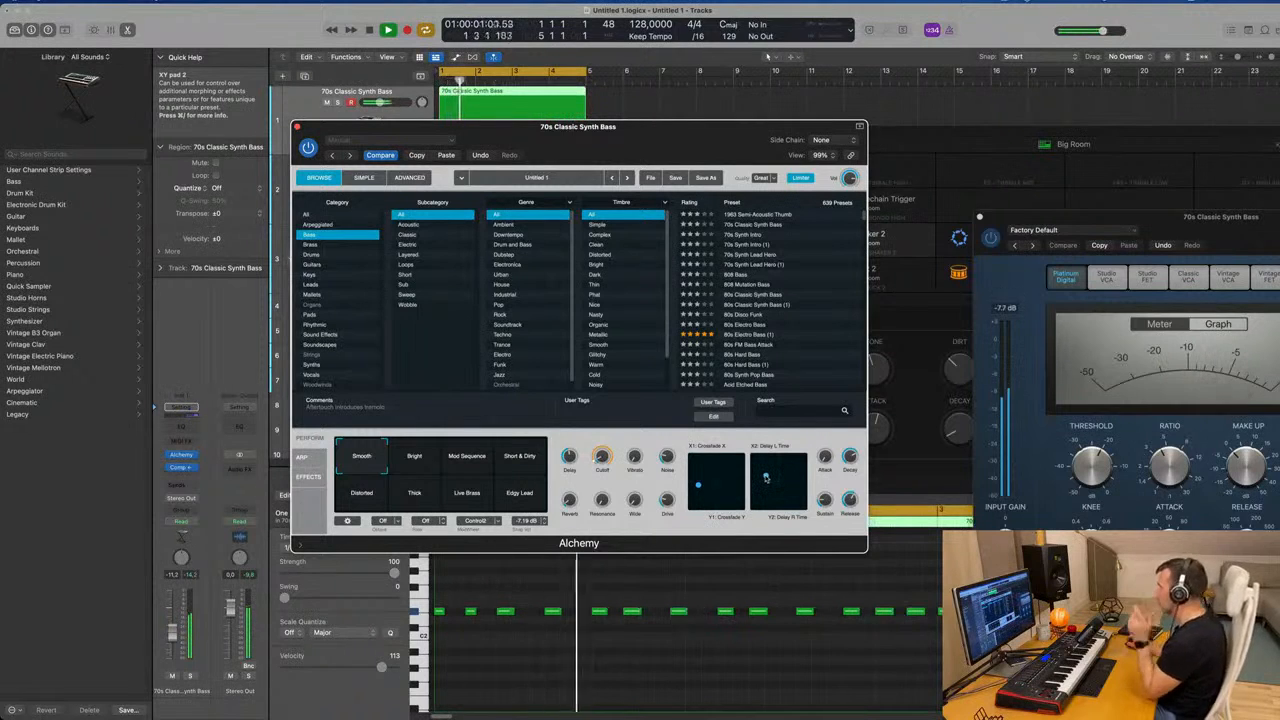
left_click_drag(666, 141, 687, 135)
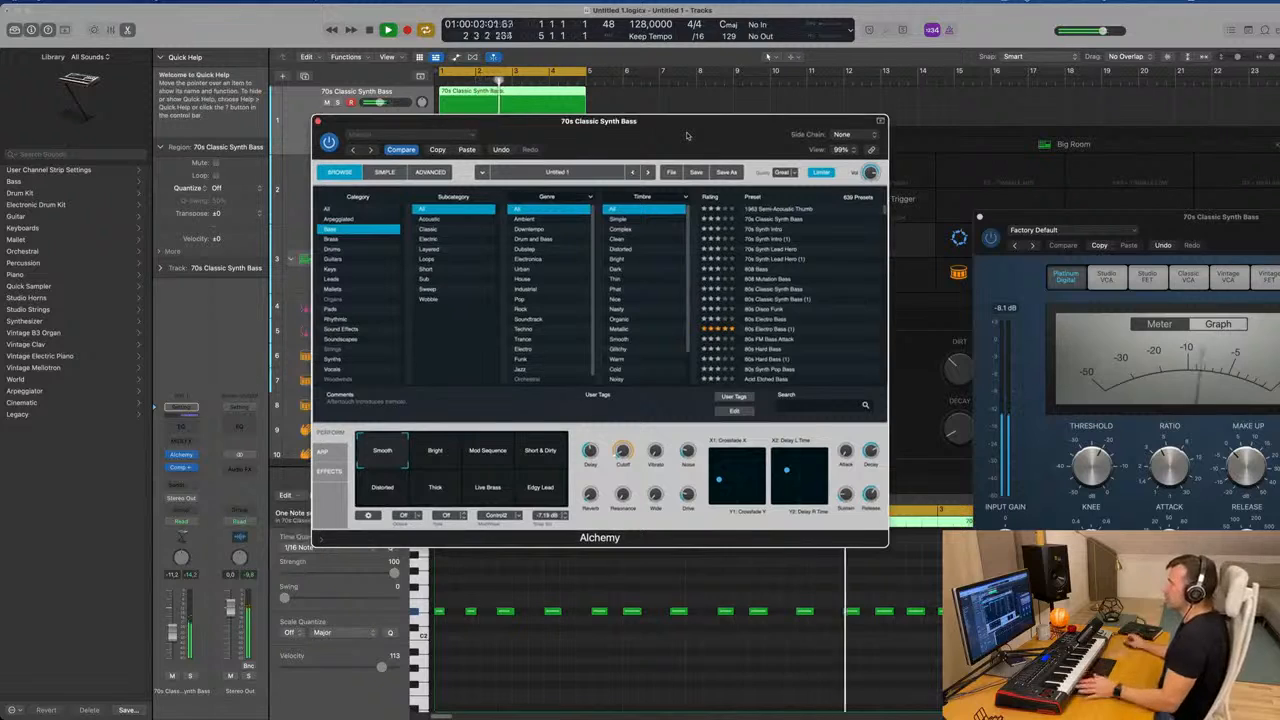
left_click(317, 122)
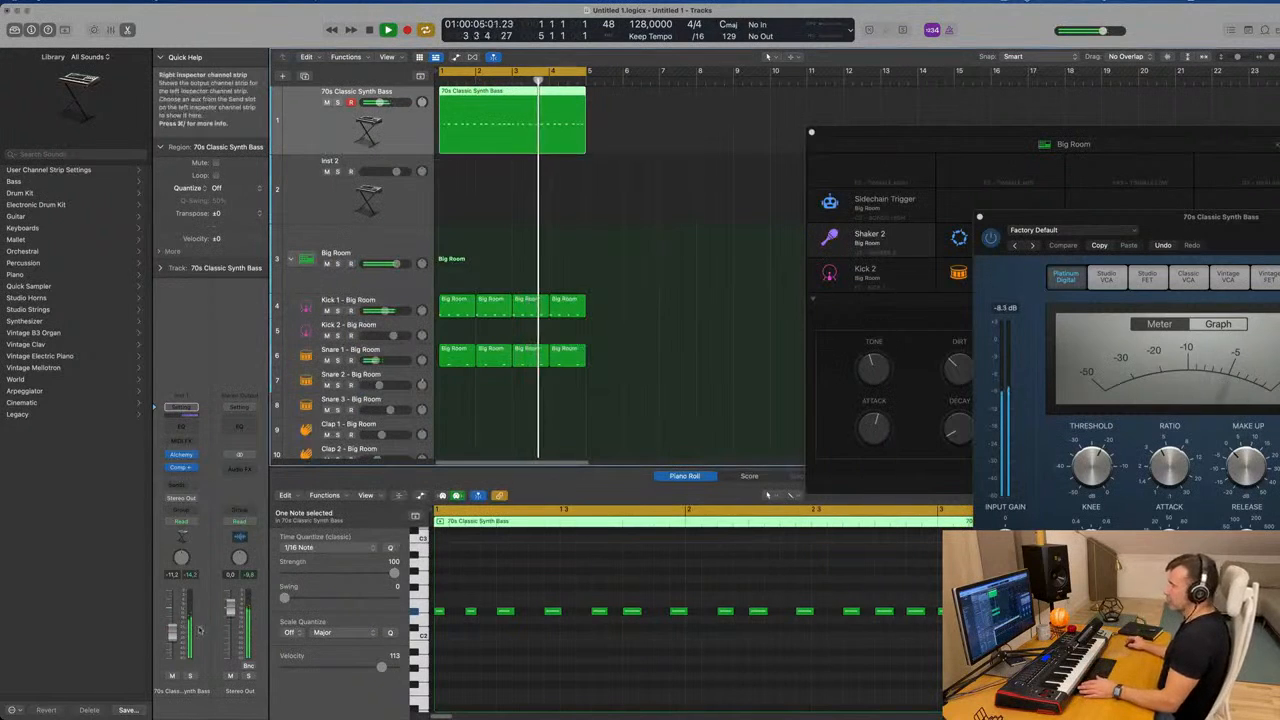
Insert a stereo Vintage Tube EQ after the compressor on the 70s Classic Synth Bass track
left_click(180, 479)
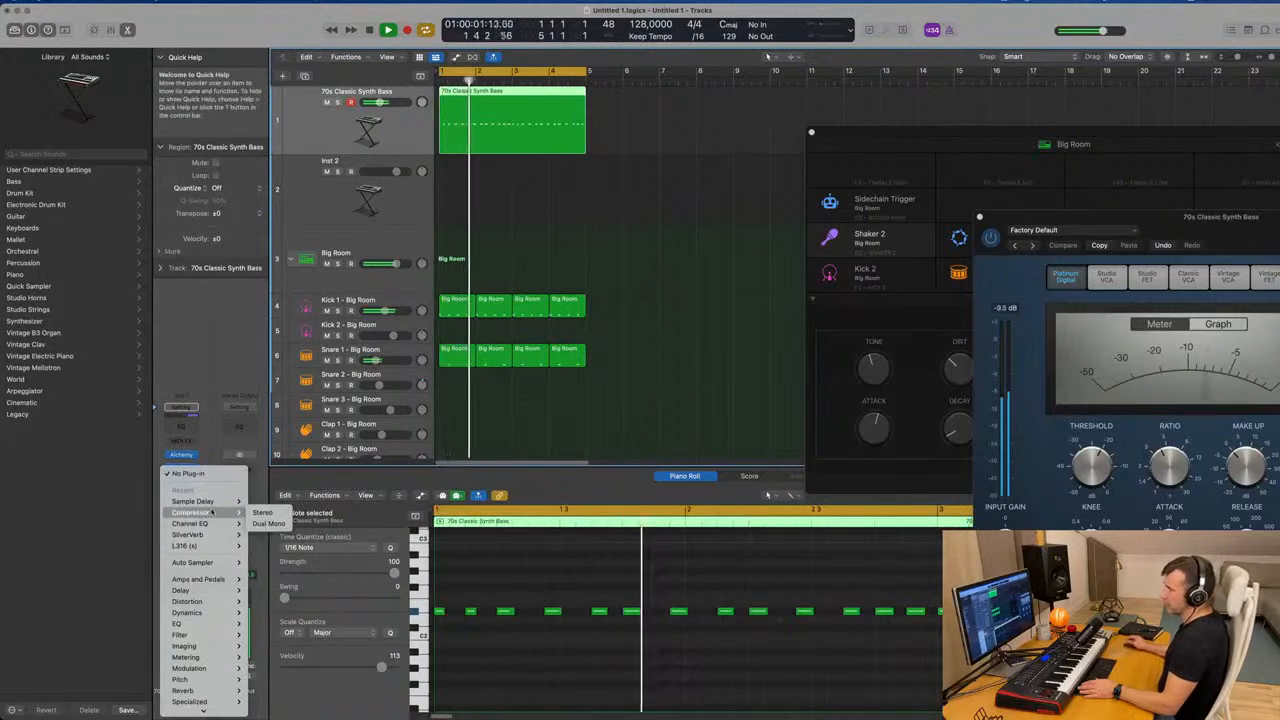
mouse_move(212, 625)
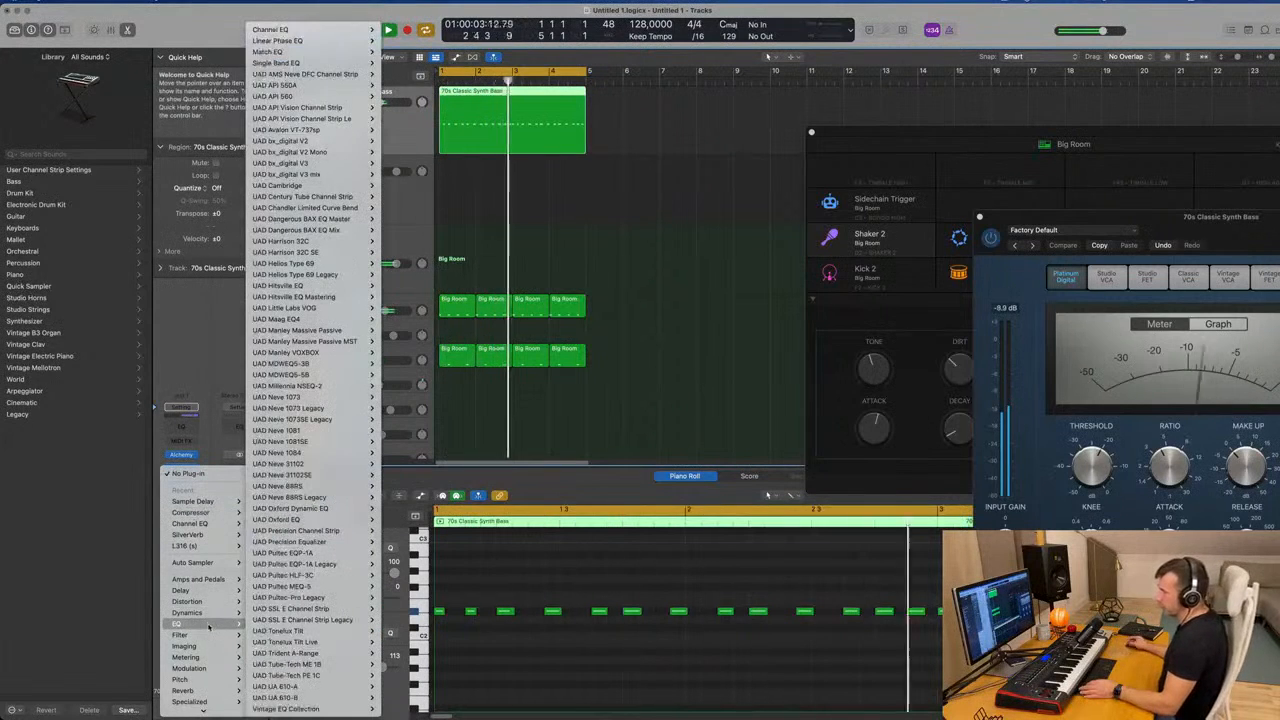
mouse_move(258, 610)
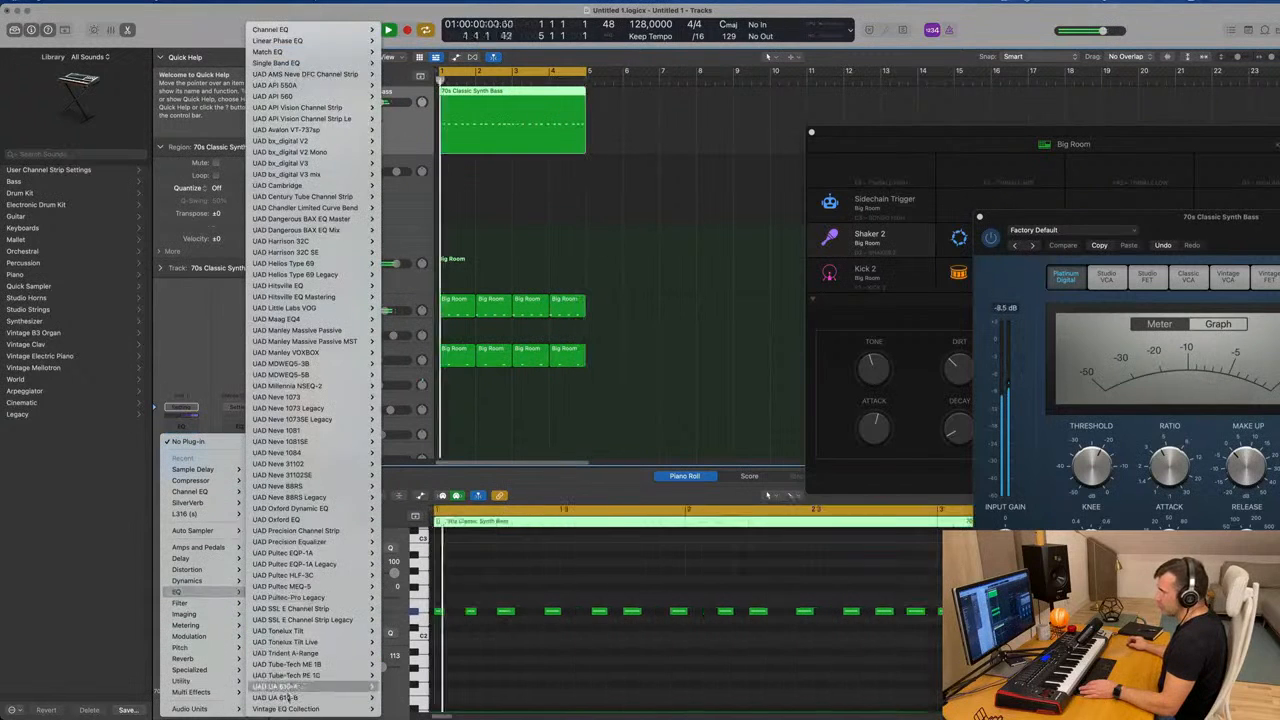
mouse_move(285, 708)
mouse_move(428, 709)
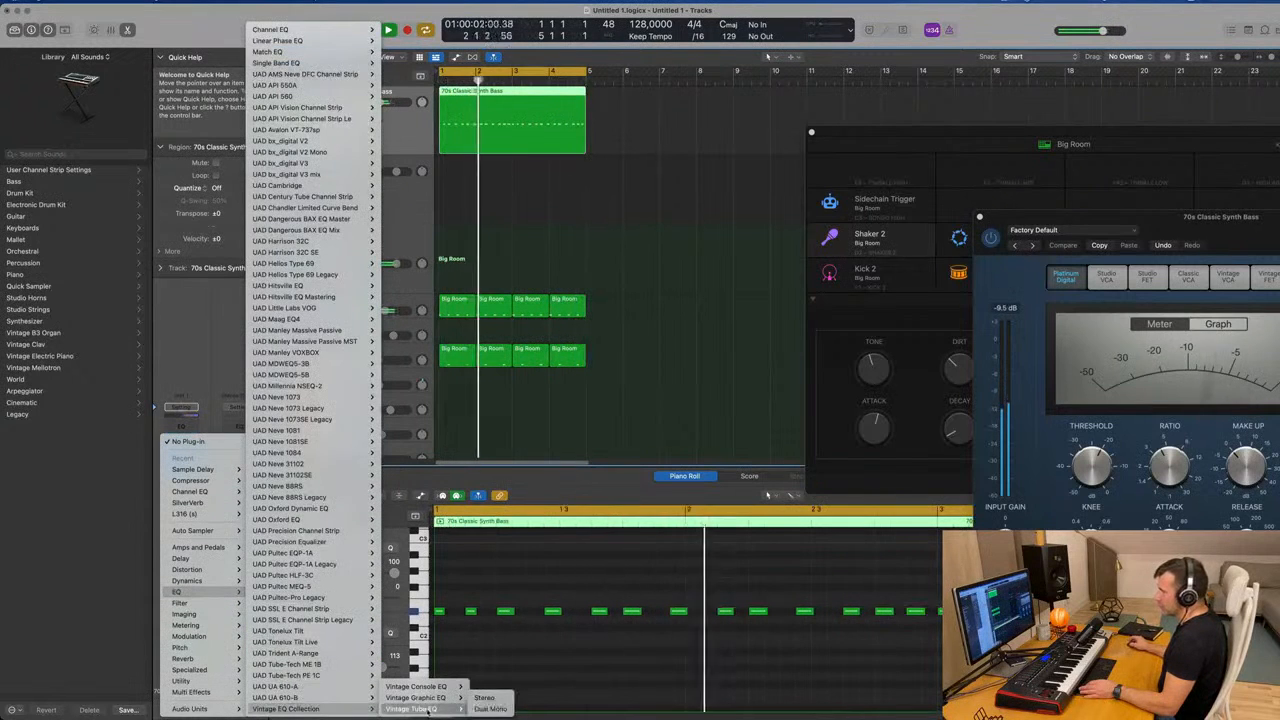
left_click(486, 697)
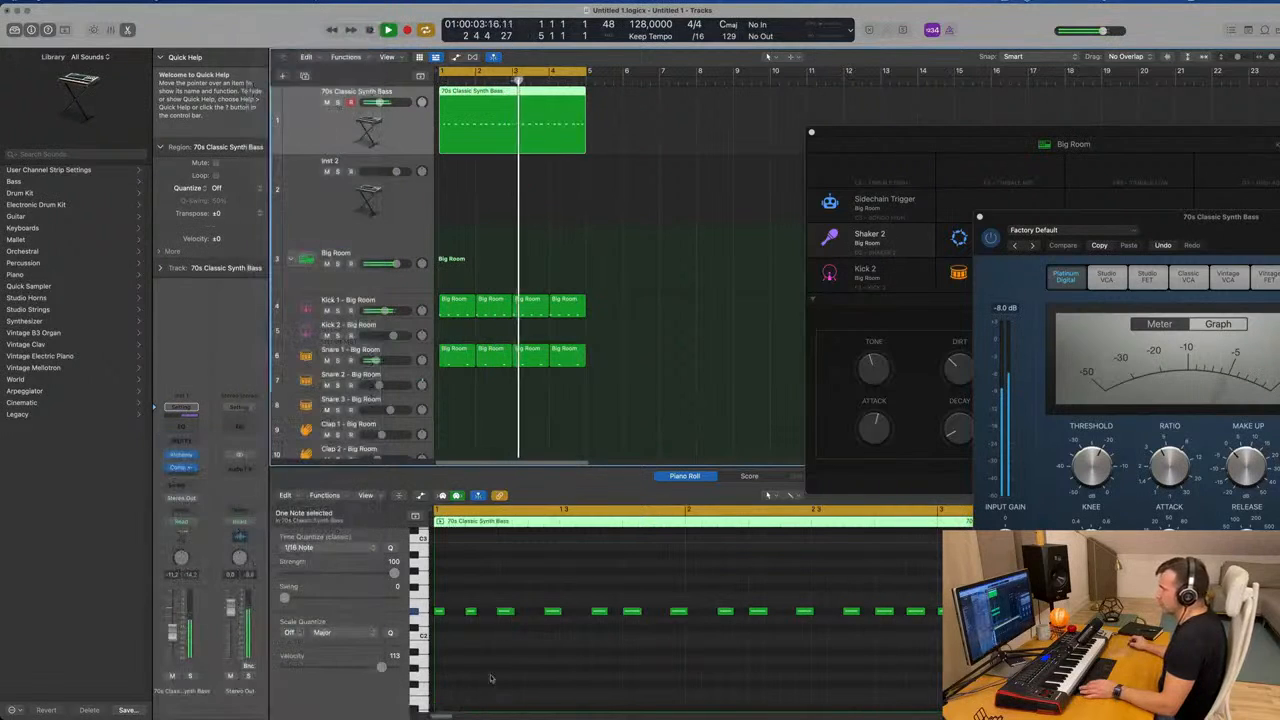
Load the Big Synth preset in the bass track's Vintage Tube EQ and close the plug-in
left_click_drag(707, 145, 714, 145)
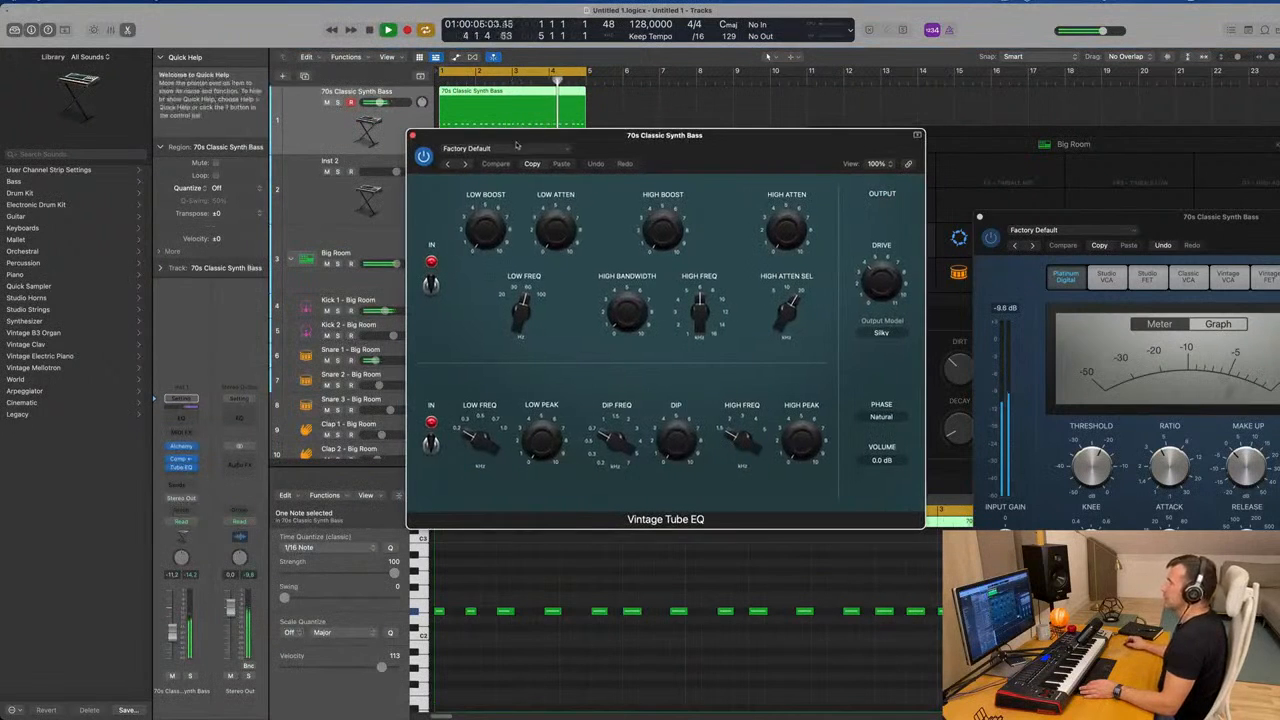
left_click(466, 148)
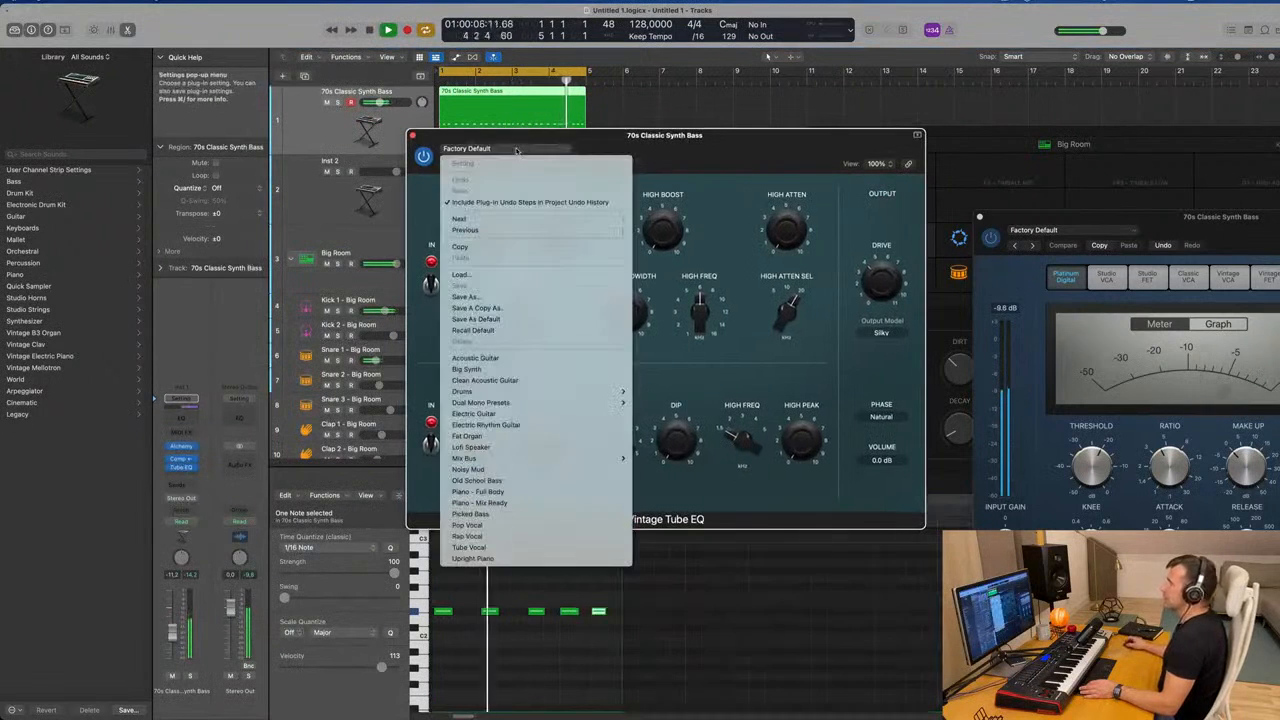
left_click(468, 369)
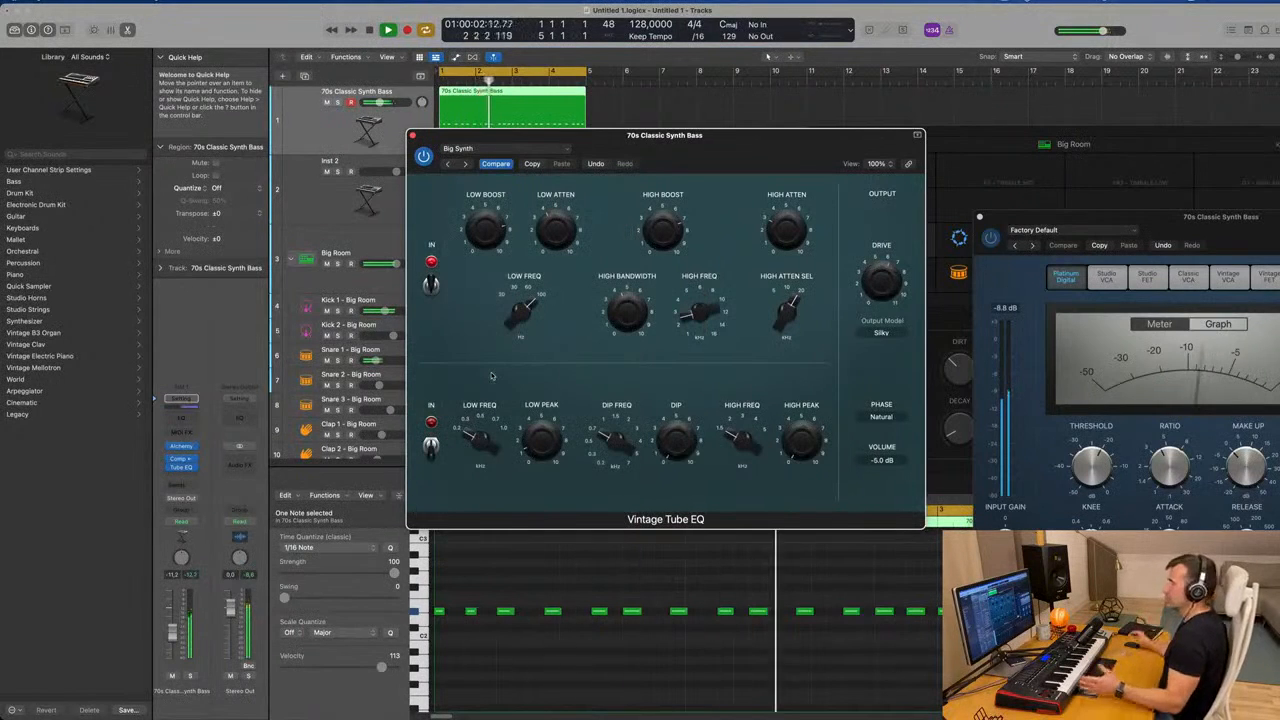
left_click_drag(695, 148, 689, 148)
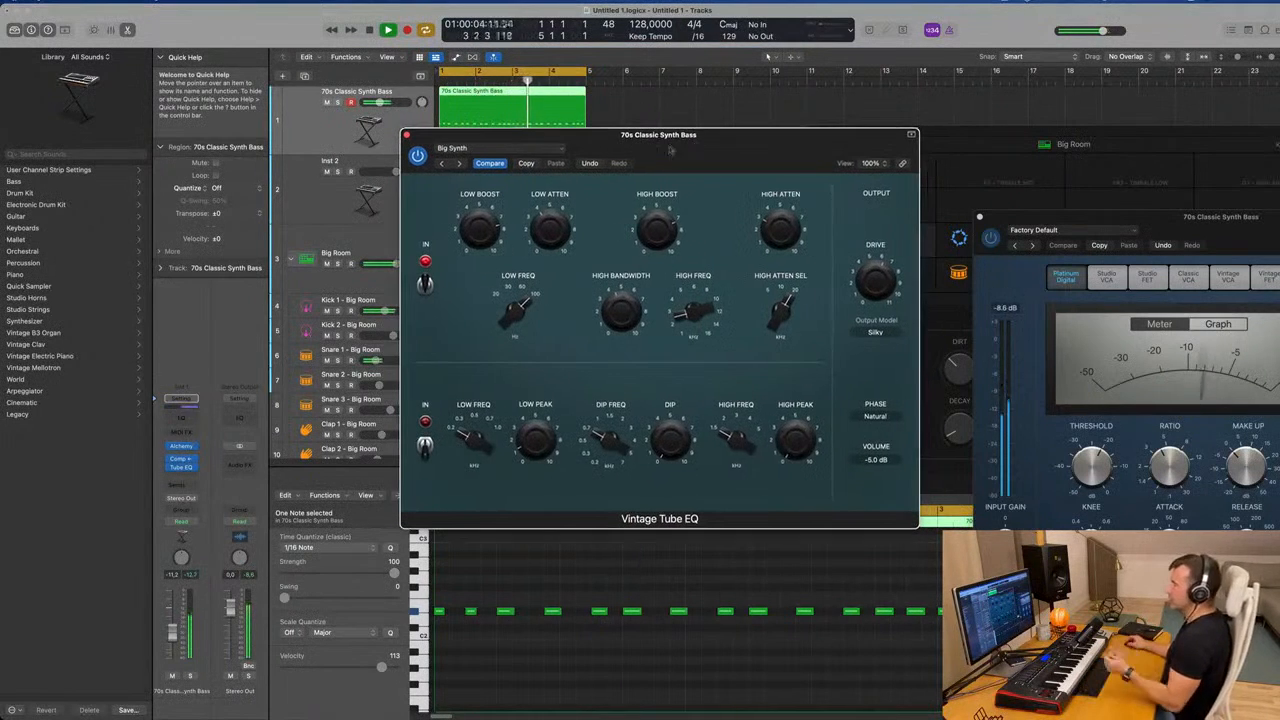
key("super+w")
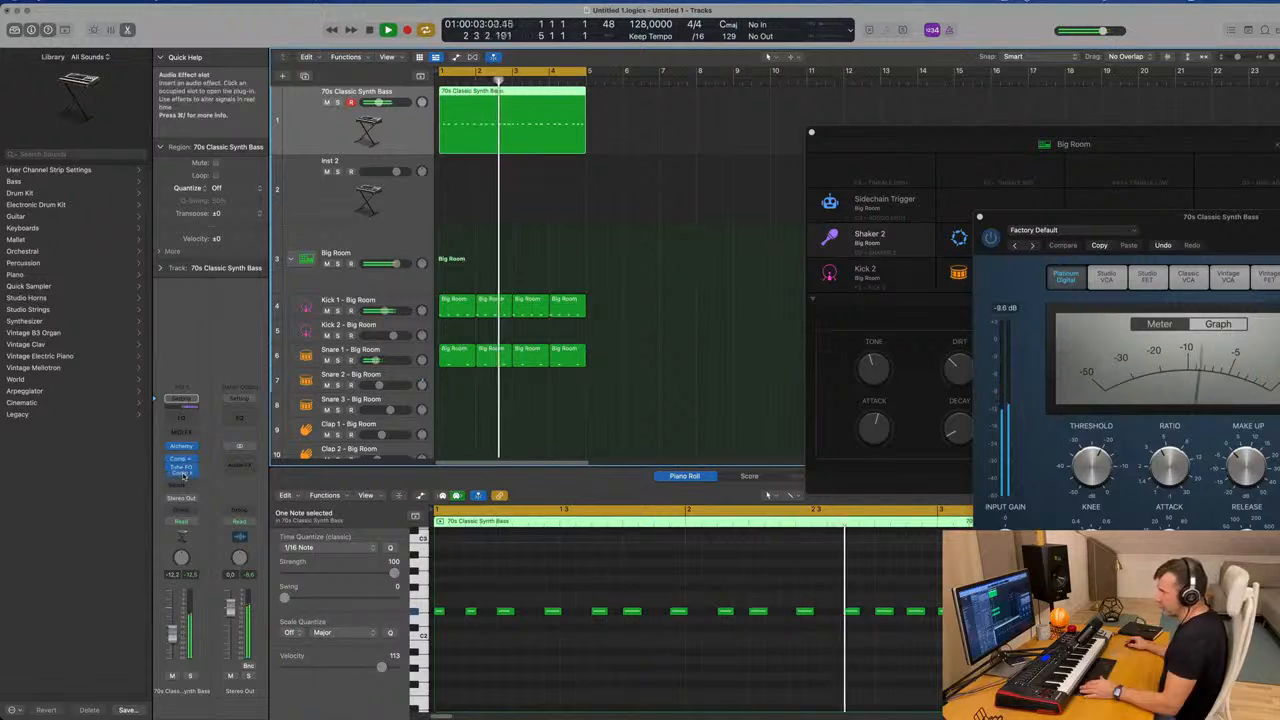
Close the bass track's compressor, select the Inst 2 track and add a send to Bus 5 on it
key("super+w")
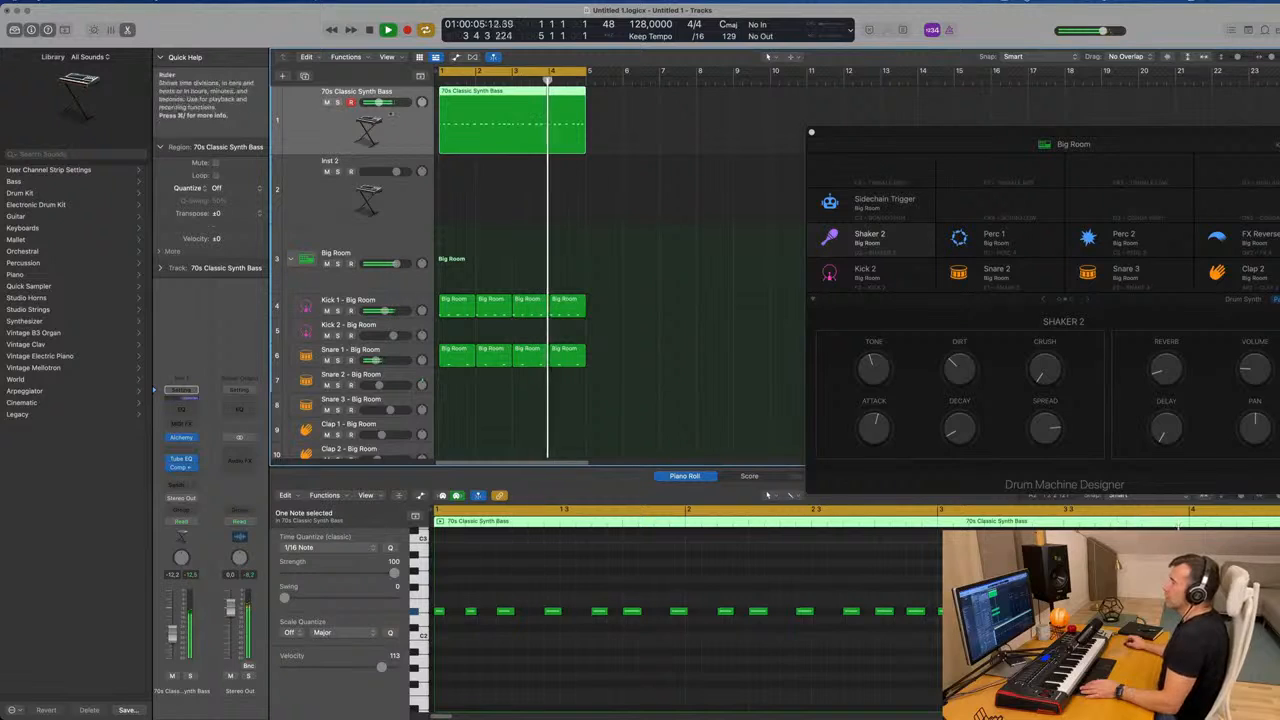
left_click(290, 197)
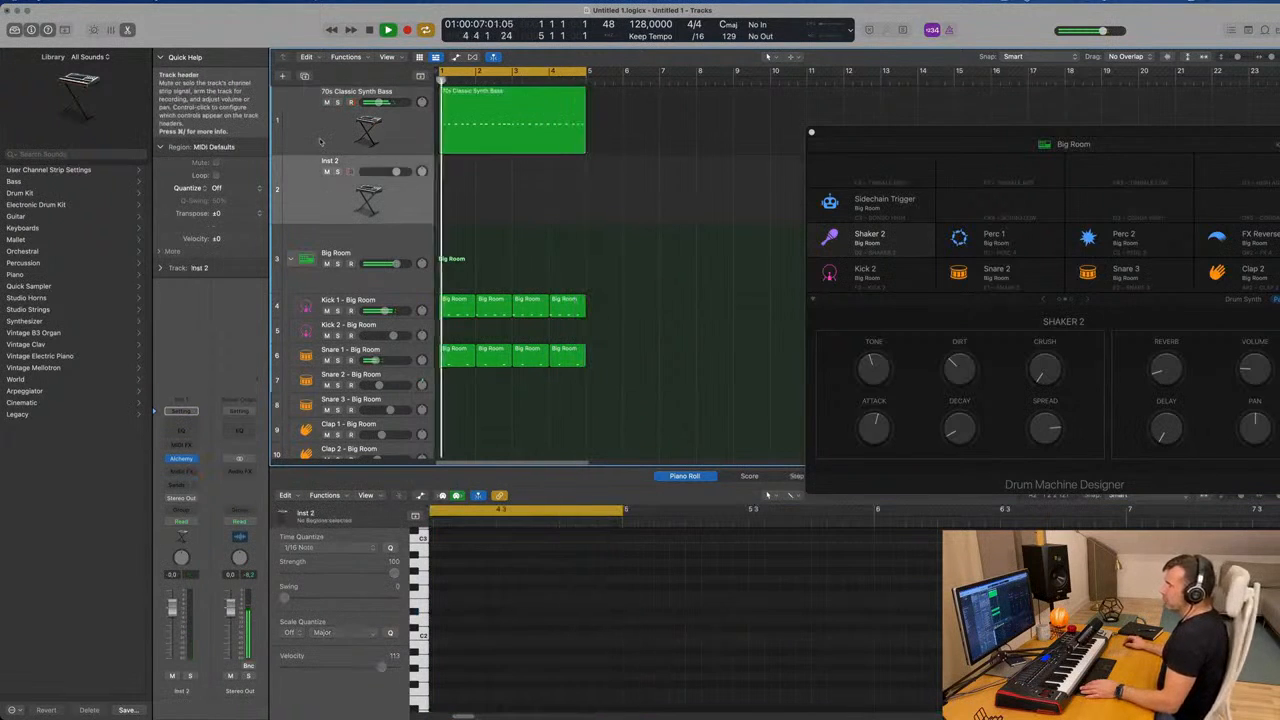
left_click(181, 485)
mouse_move(190, 502)
left_click(262, 324)
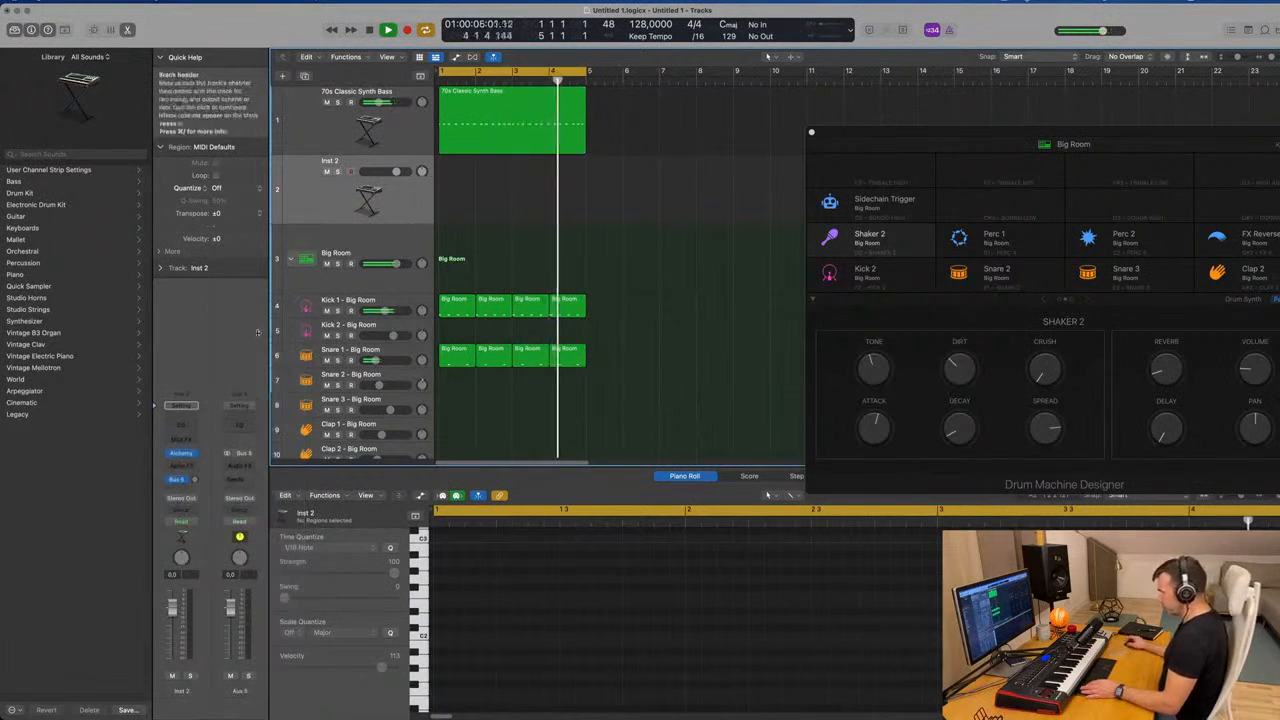
Insert SilverVerb on the Aux 5 channel, load its grandiose preset and set the wet level to 100%
left_click(241, 467)
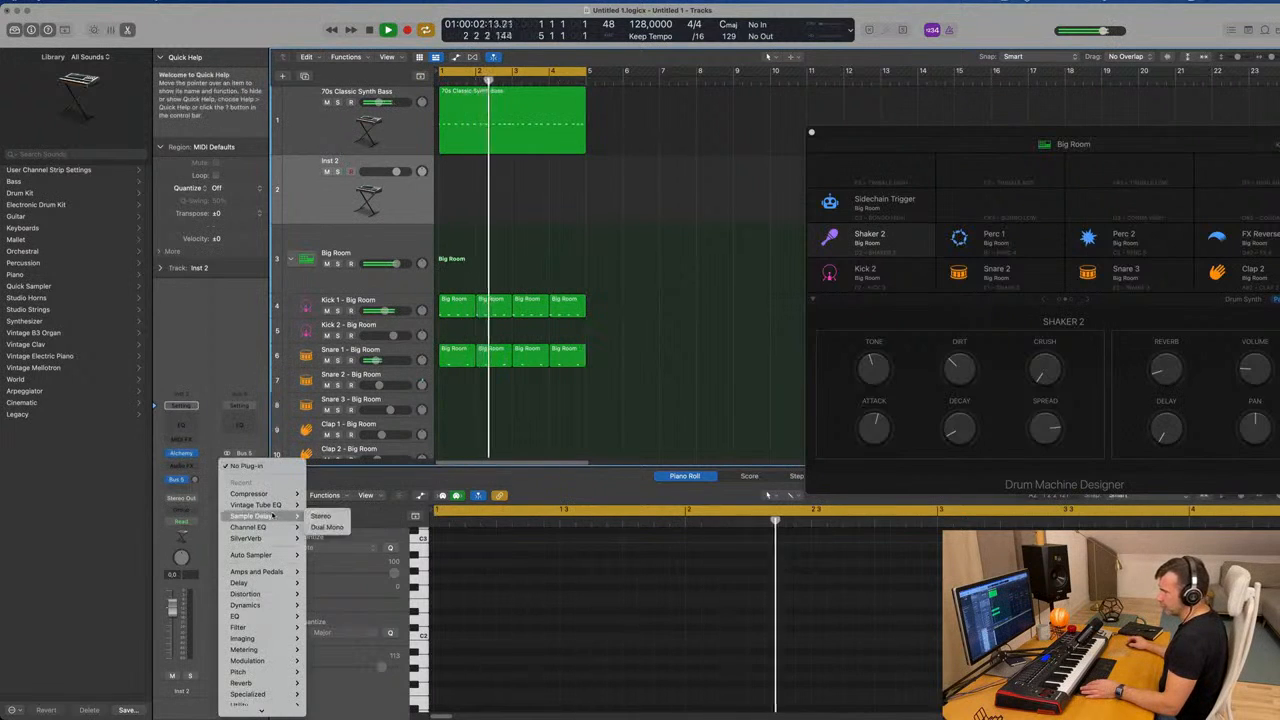
left_click(240, 537)
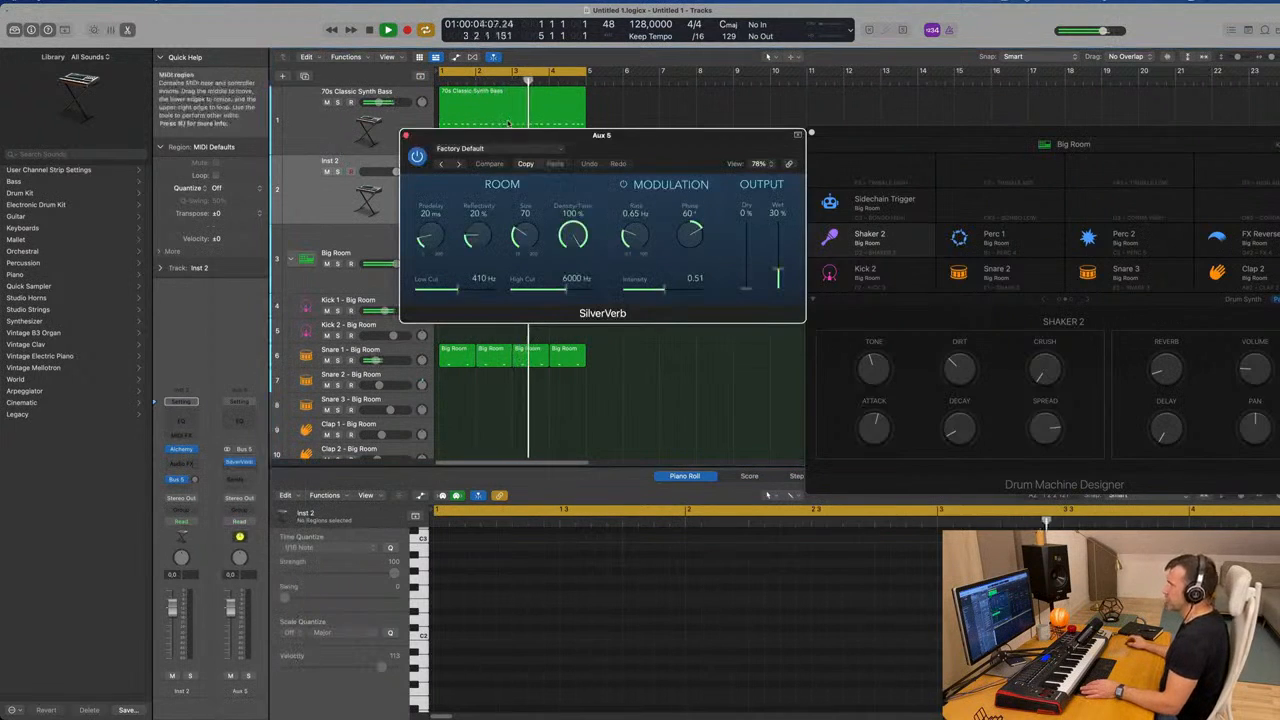
left_click(490, 148)
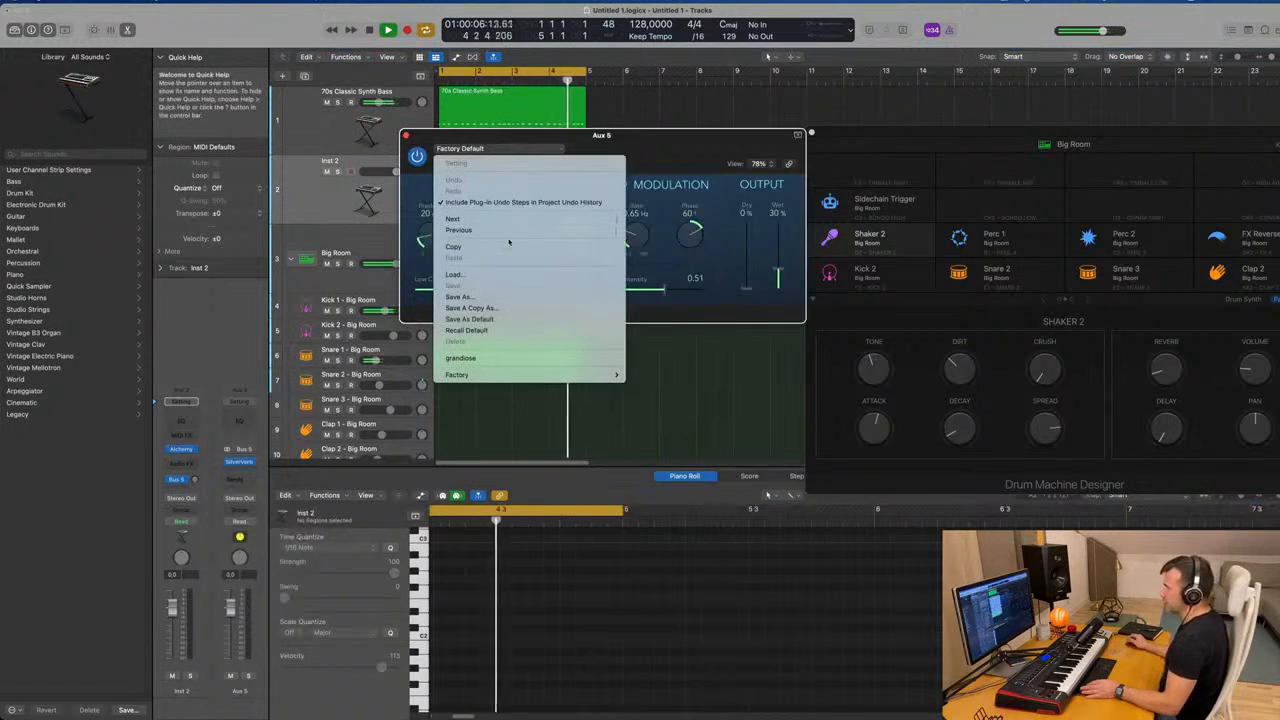
left_click(505, 358)
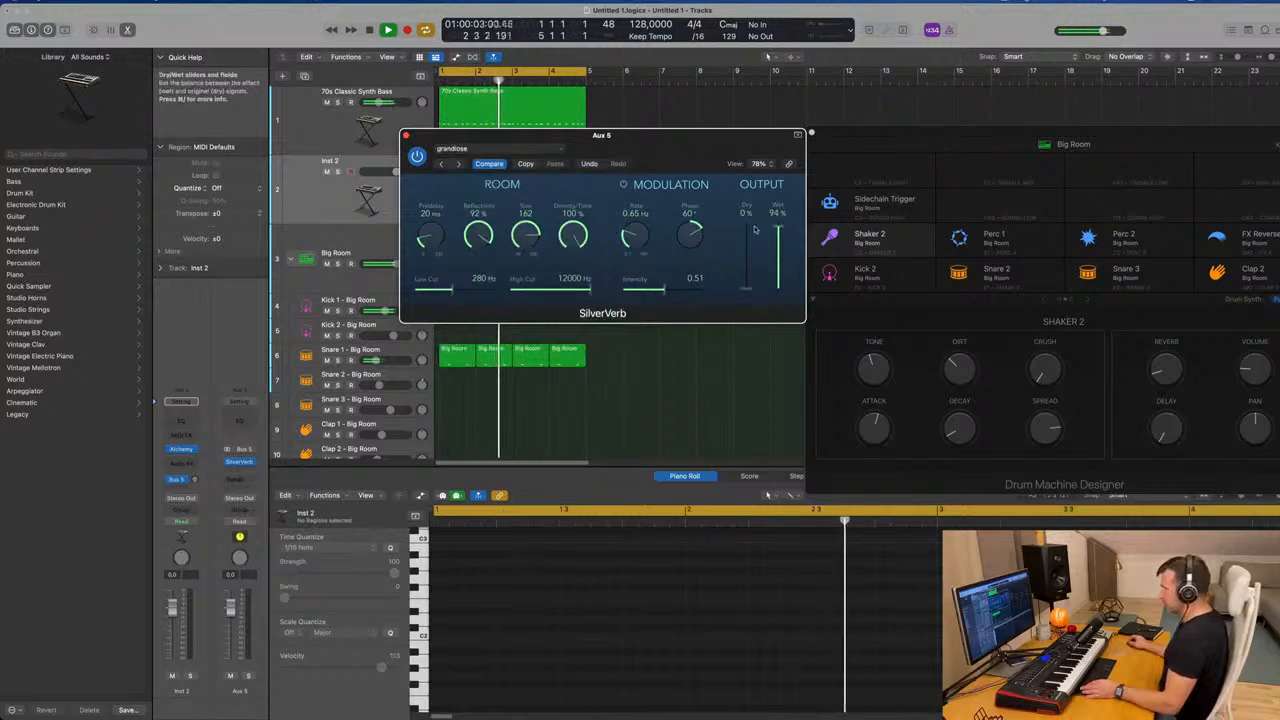
left_click_drag(529, 151, 622, 155)
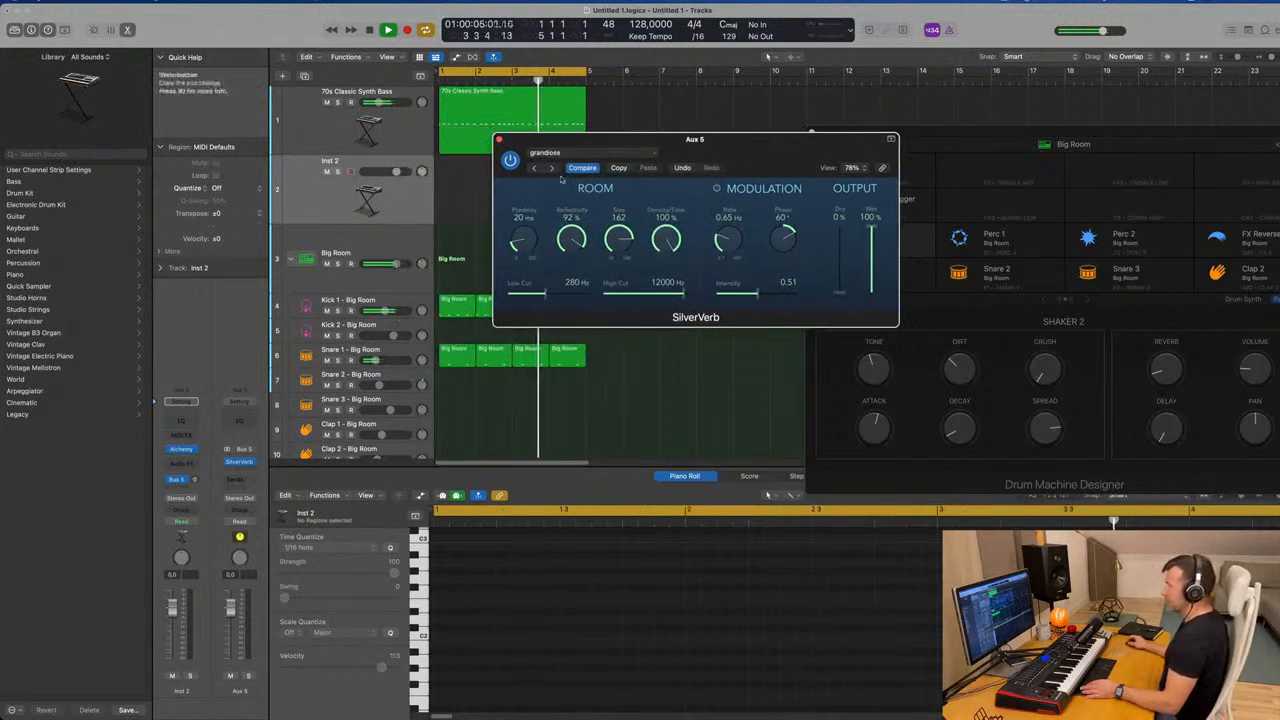
Lower Inst 2's volume to about -12.2 dB and audition Alchemy's Metallic Swell and Motion Pad variations, settling on Synth Pluck
left_click(181, 451)
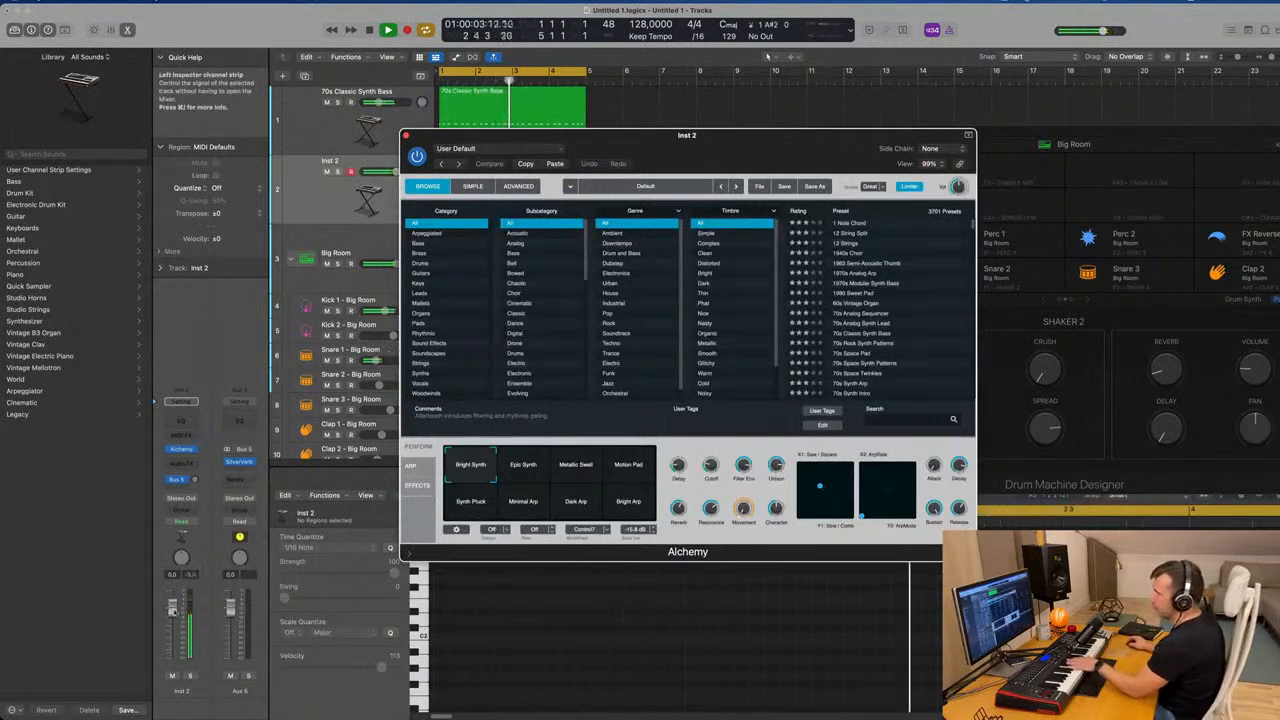
left_click_drag(172, 609, 172, 635)
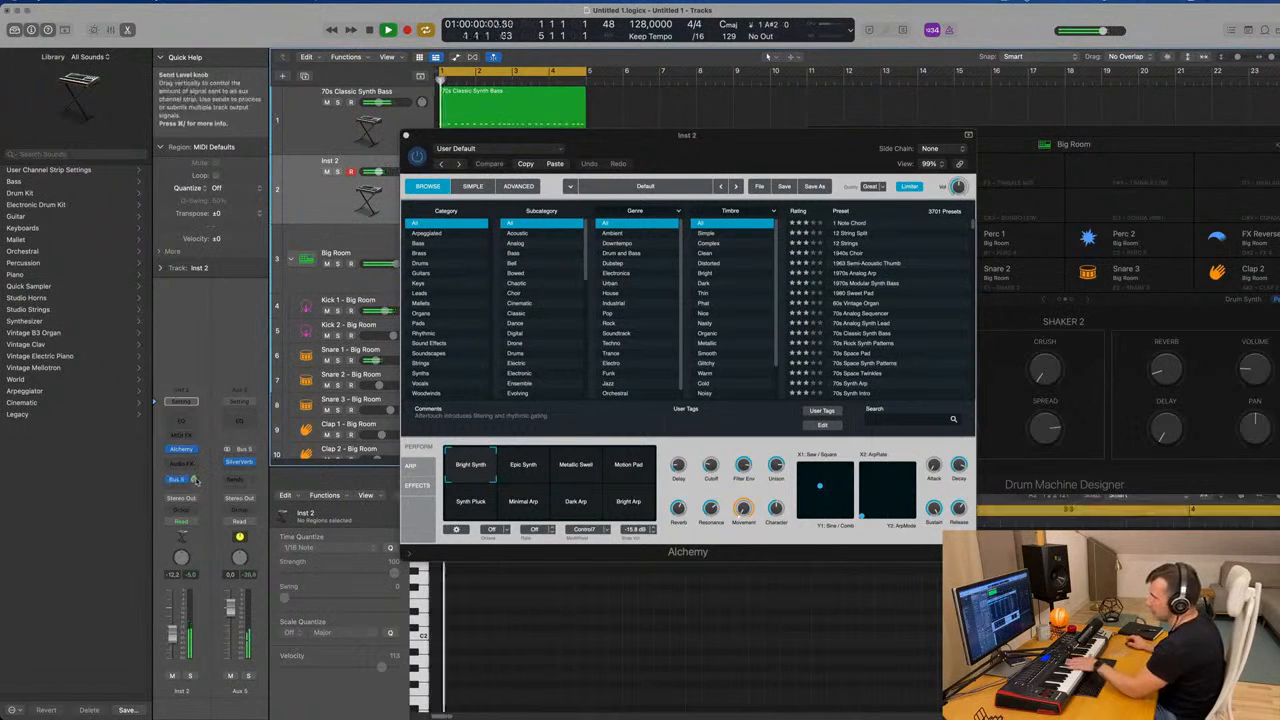
left_click(583, 470)
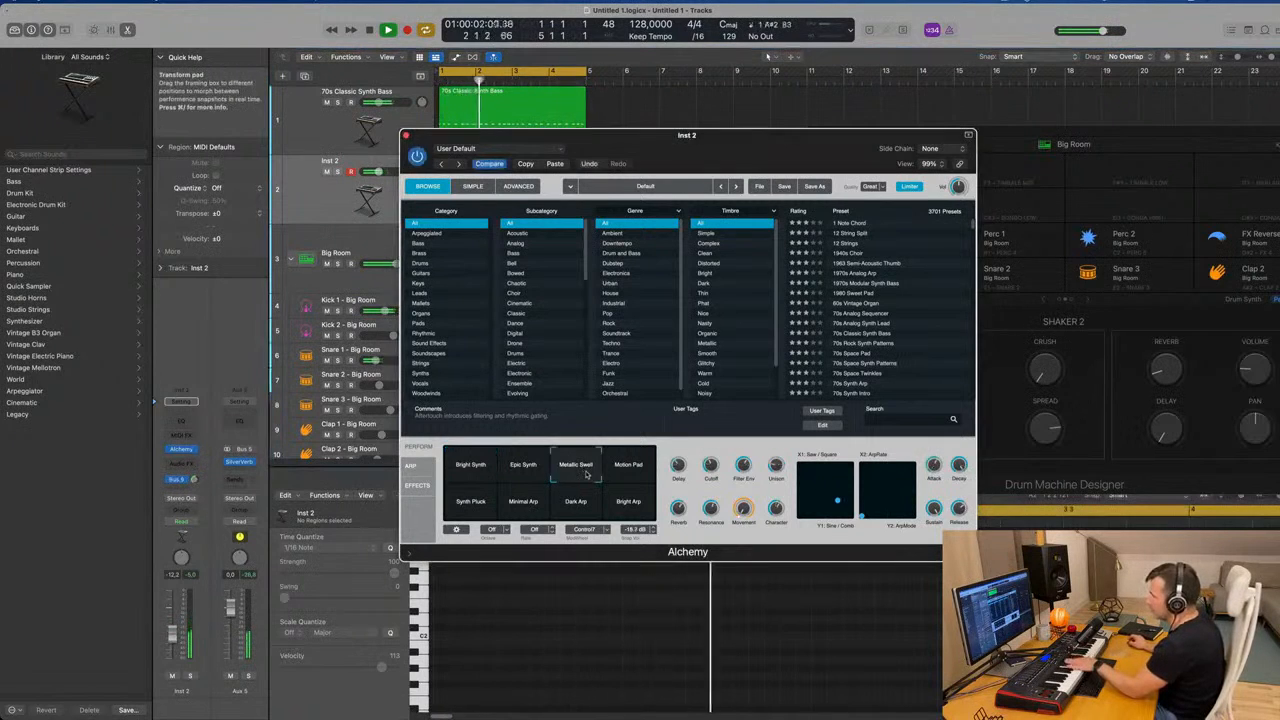
left_click(620, 474)
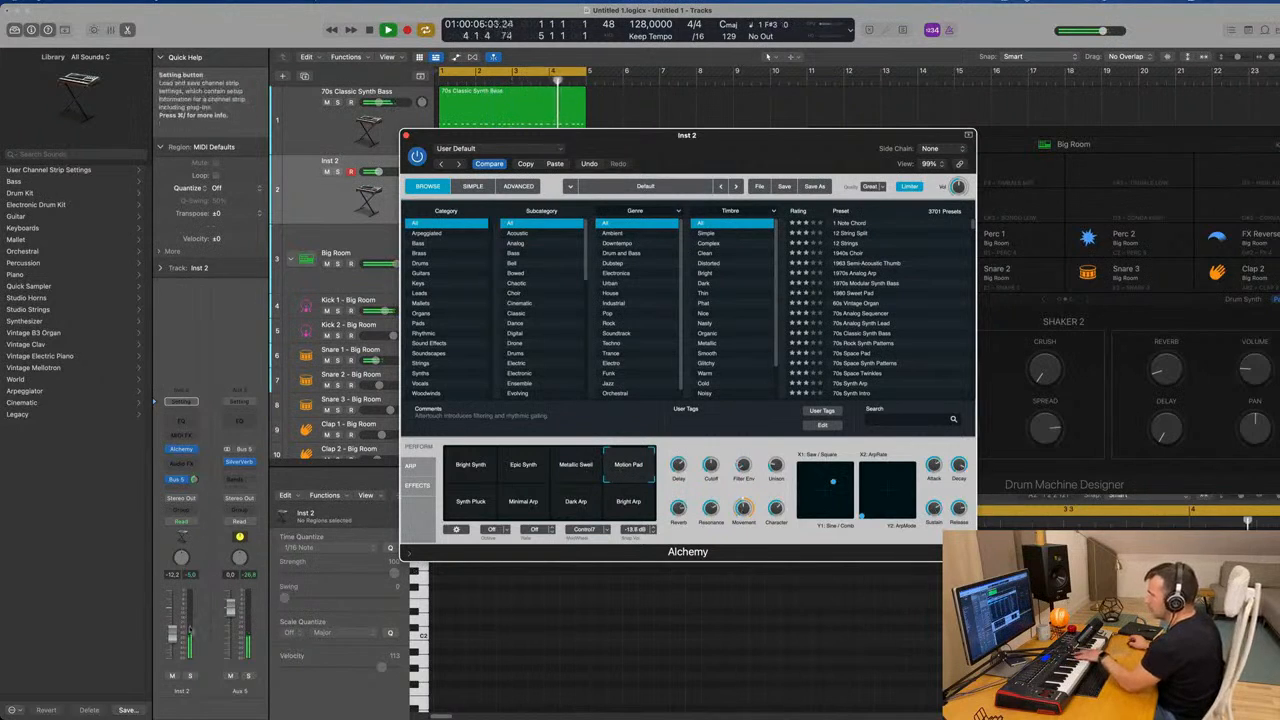
left_click(478, 513)
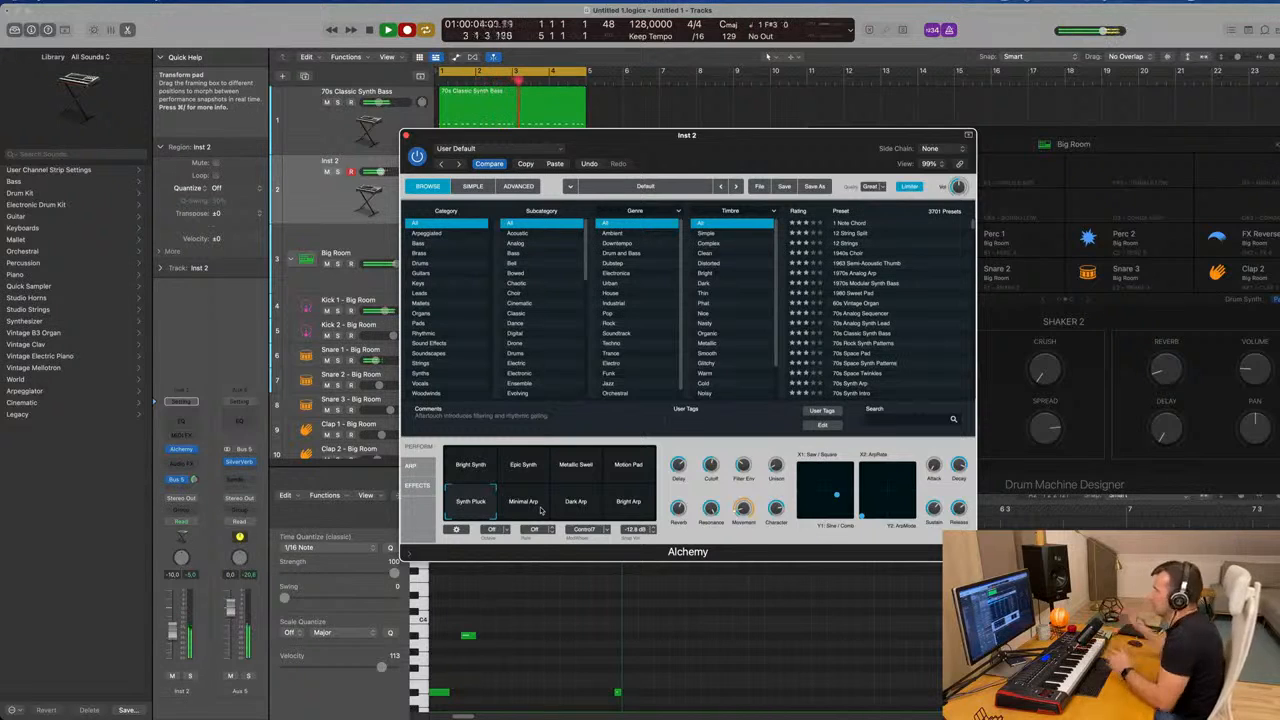
Move the Alchemy and SilverVerb windows clear of the arrangement and stop recording the Inst 2 melody
left_click_drag(727, 139, 1275, 175)
left_click_drag(761, 145, 1103, 225)
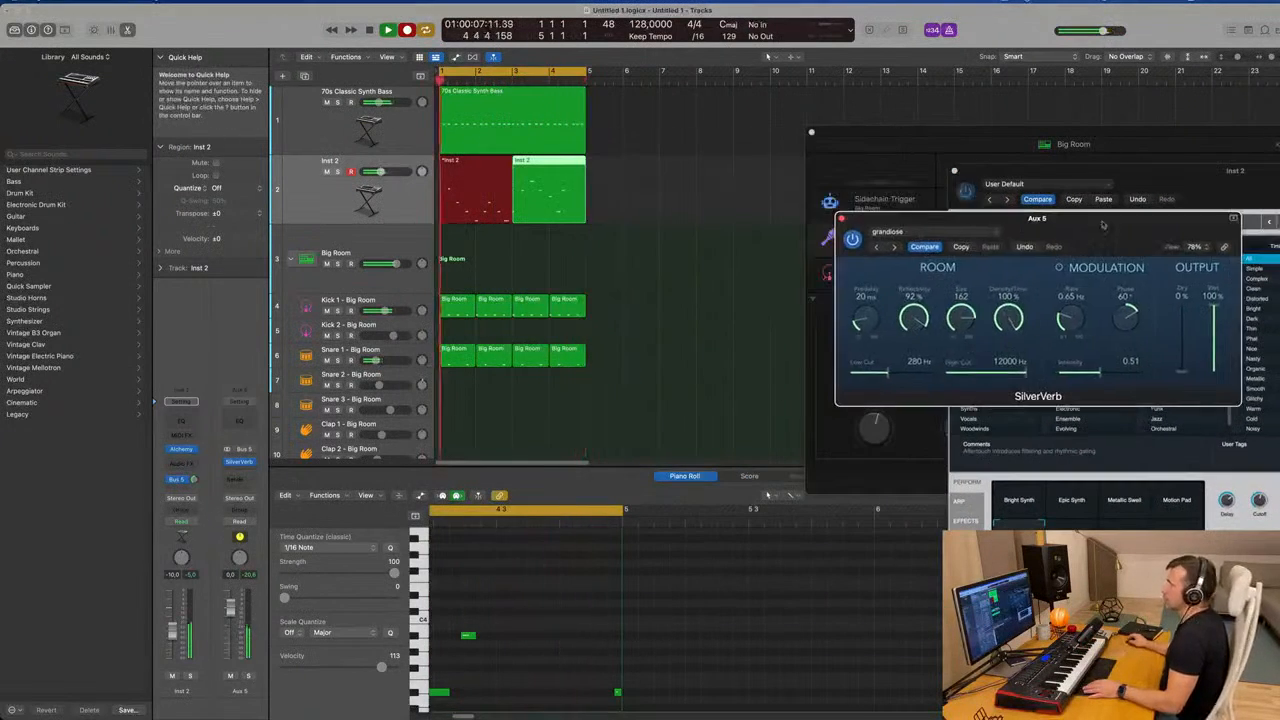
left_click(738, 202)
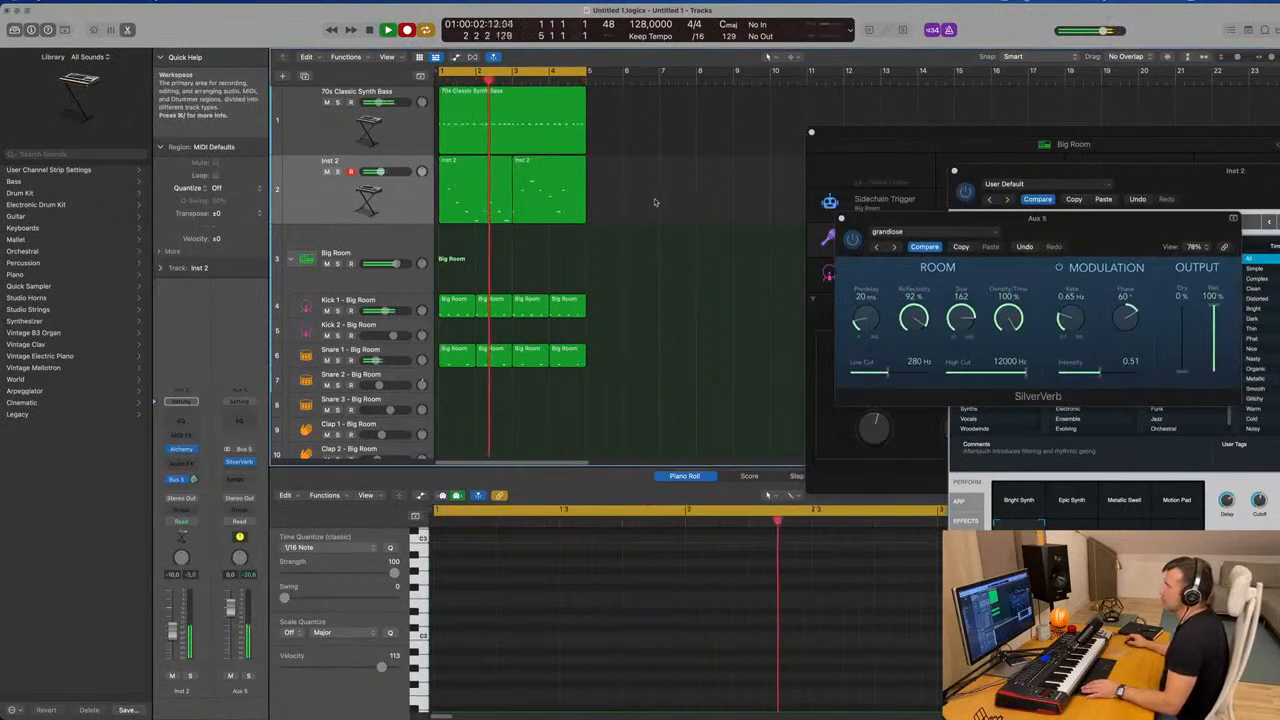
key("space")
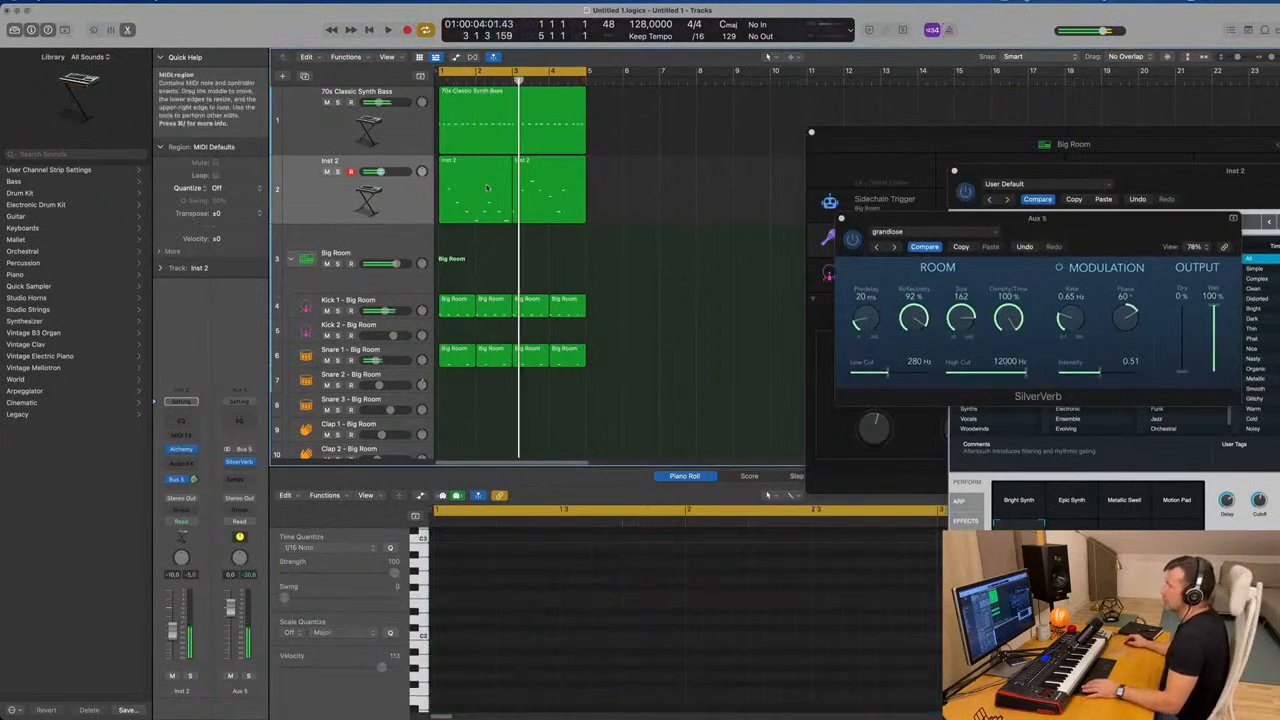
Select the notes of the first Inst 2 region and play it back from the start
left_click(470, 195)
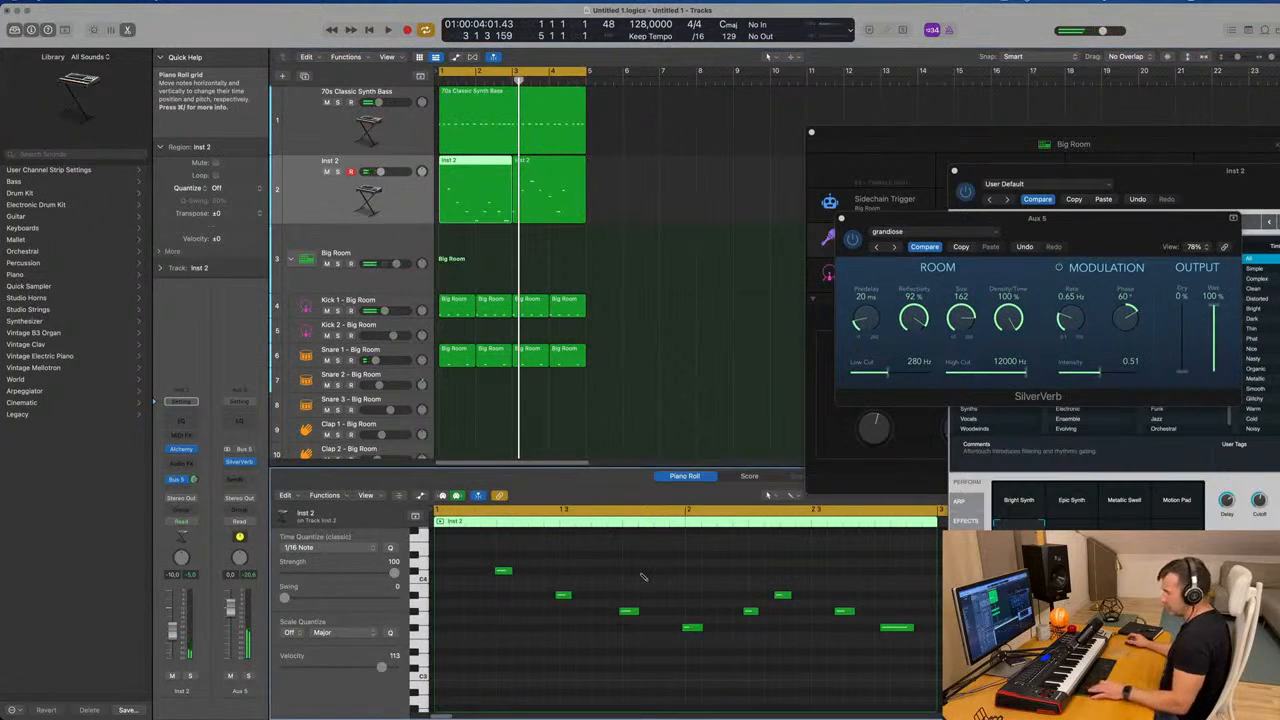
key("Return")
key("space")
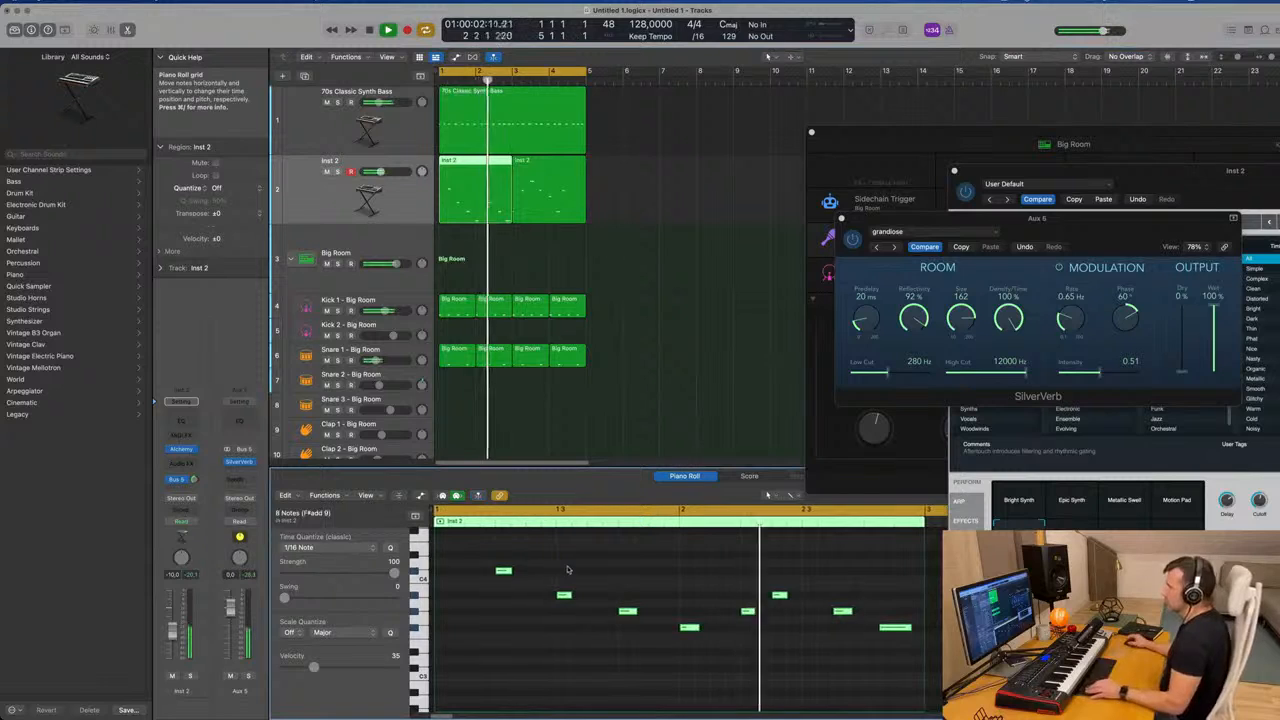
key("space")
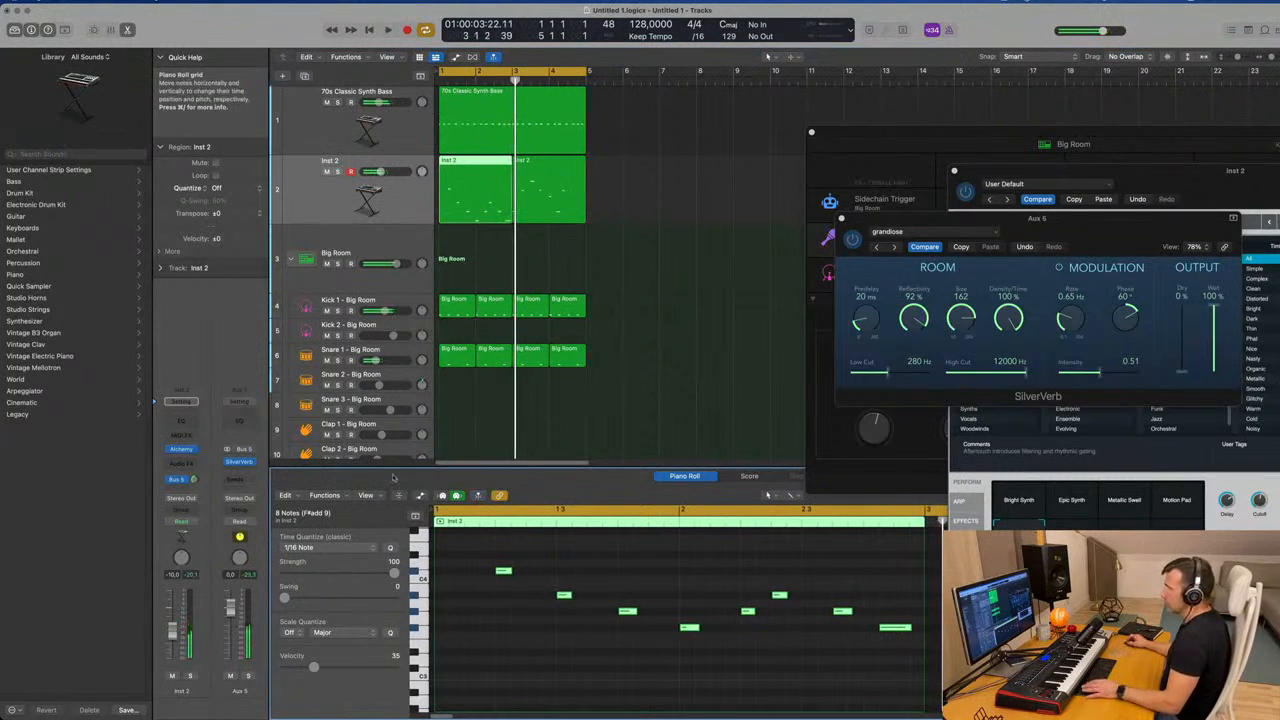
Show the Note Velocity lane and lower the velocities of the first, second, third, fifth and last notes in the first Inst 2 region
left_click(421, 496)
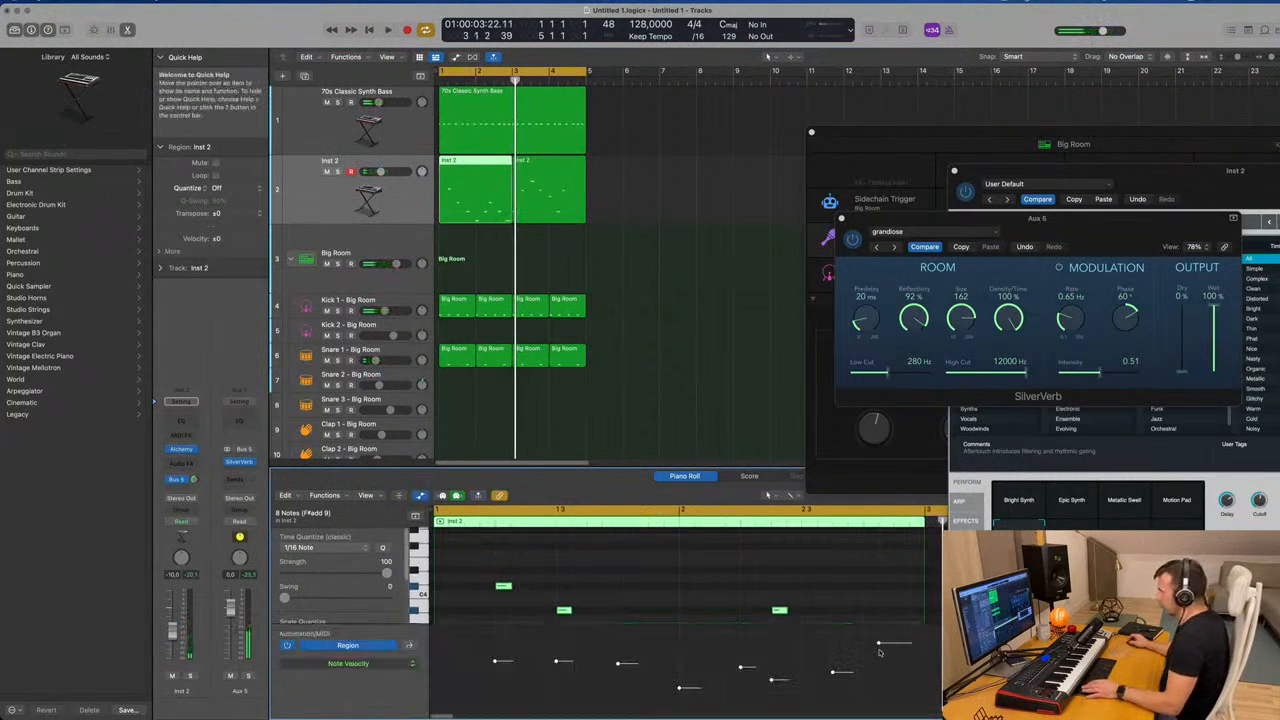
left_click_drag(878, 646, 878, 662)
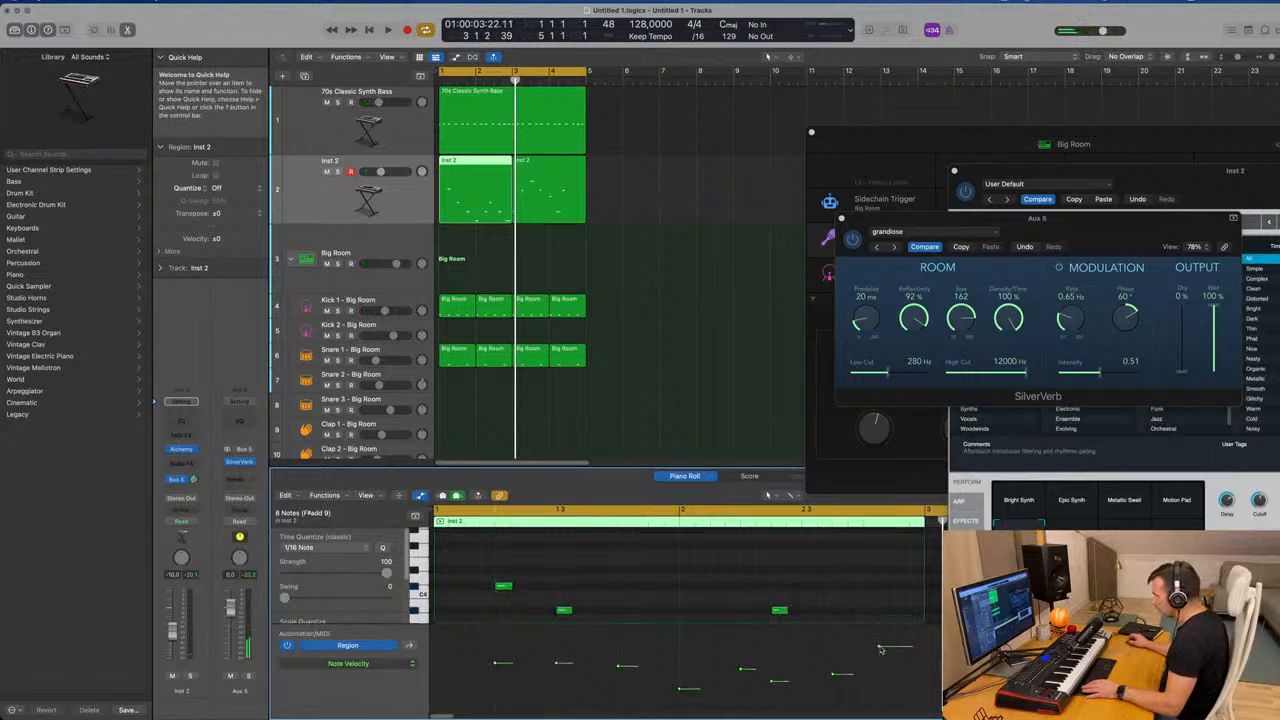
key("space")
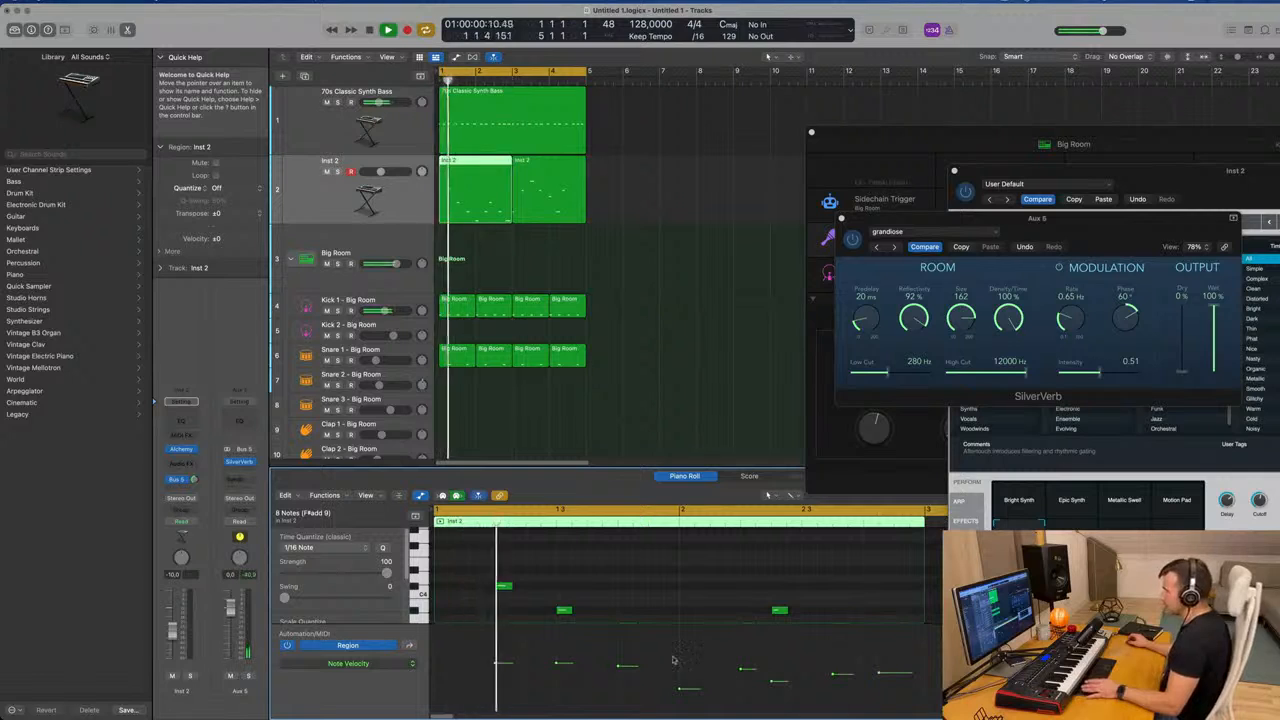
left_click(498, 673)
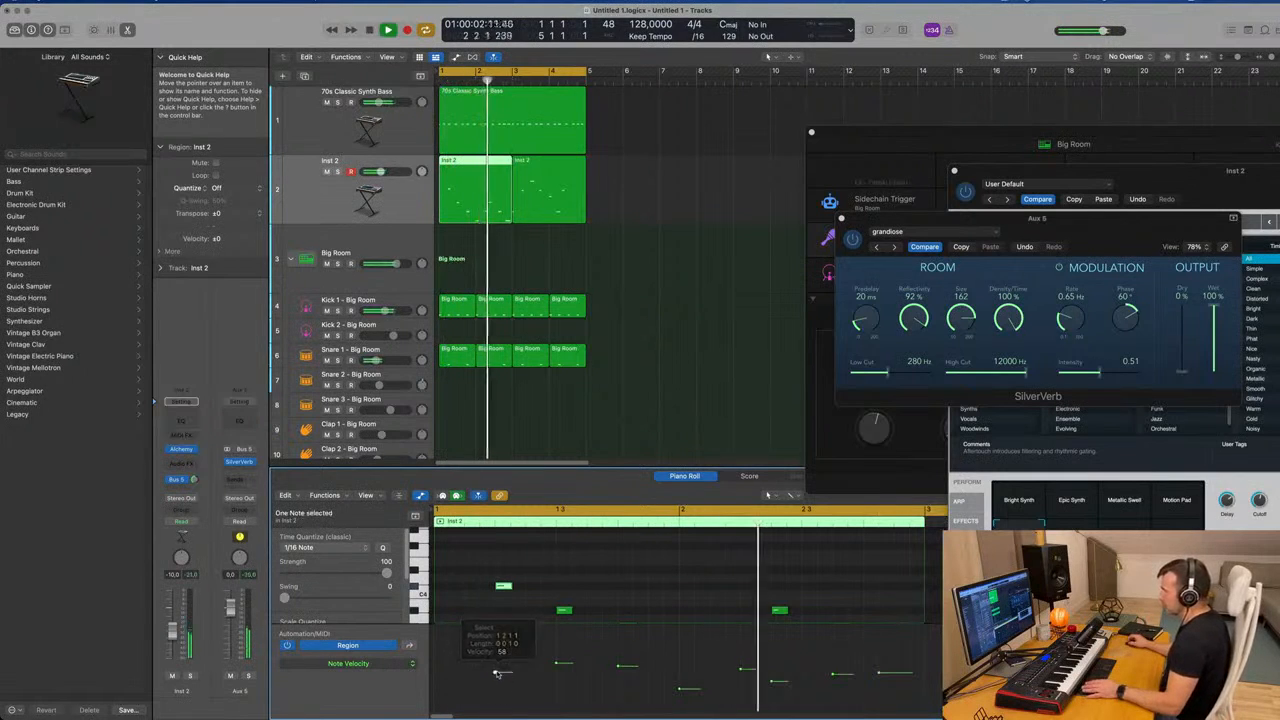
left_click_drag(557, 665, 618, 673)
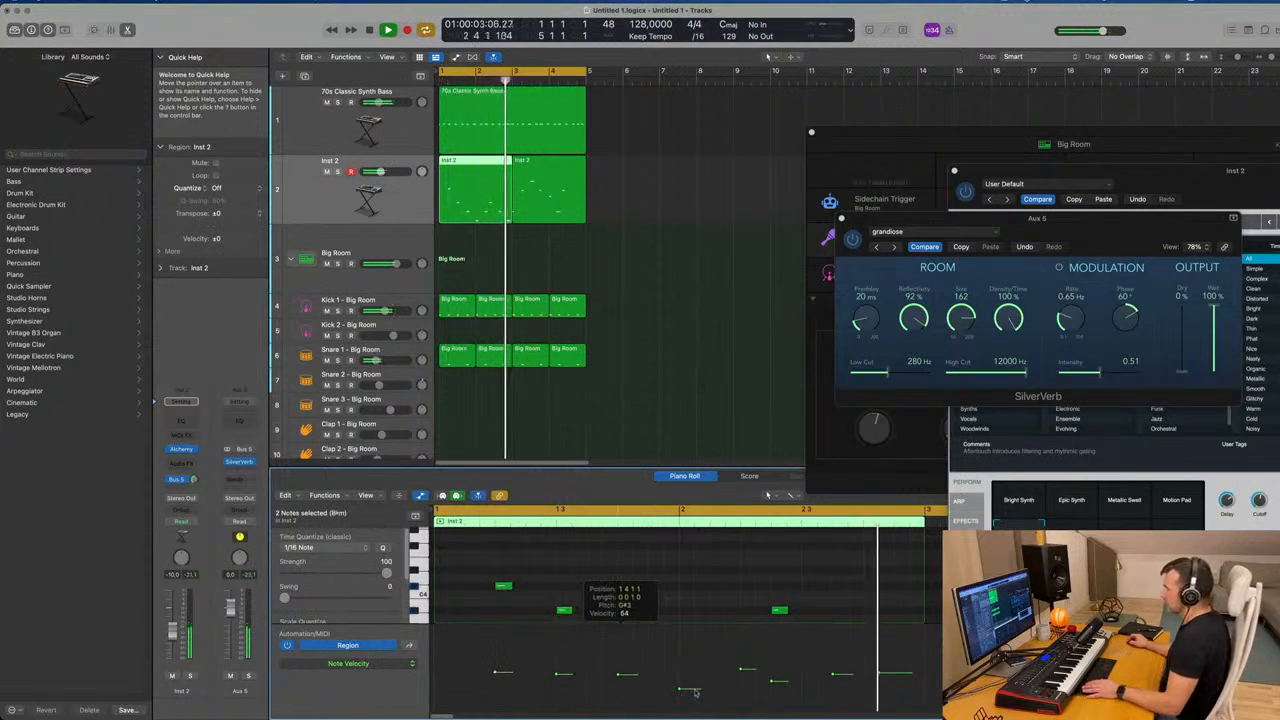
left_click_drag(745, 668, 745, 686)
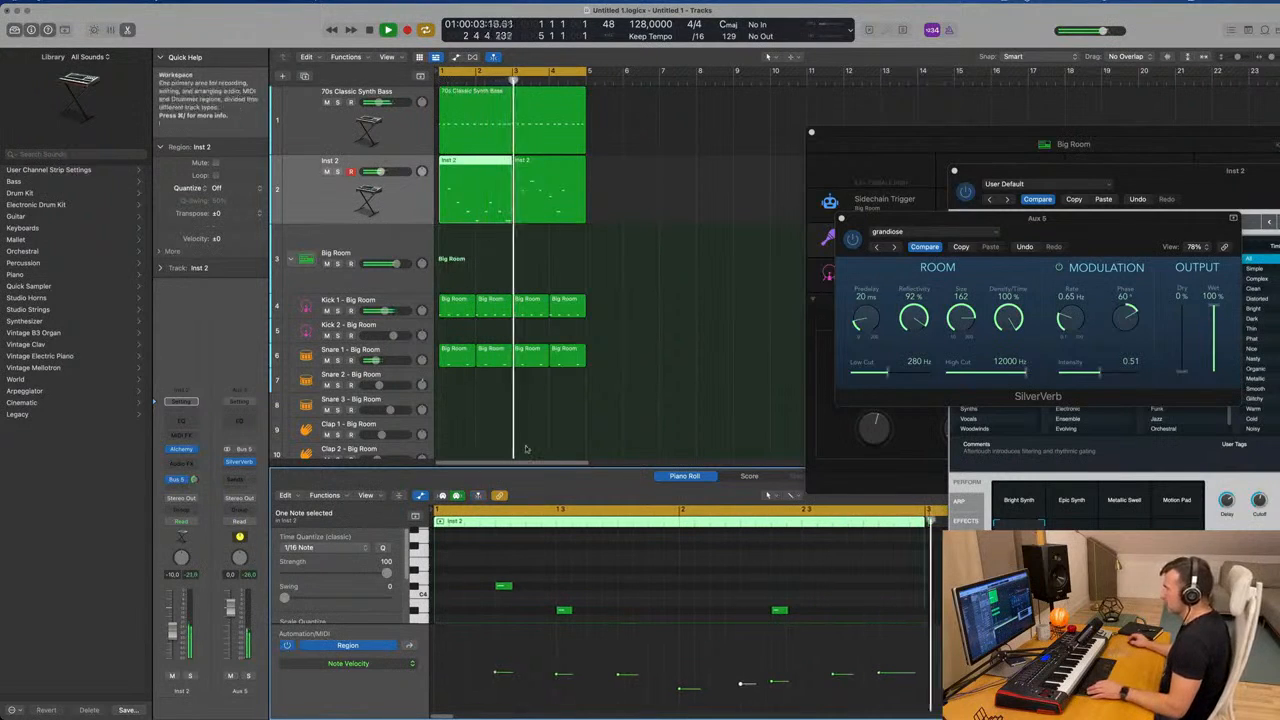
Copy the first melody note to the start of bar 1 at the bar 2 downbeat's pitch, and delete the region's last note
scroll(510, 563, "down", 3)
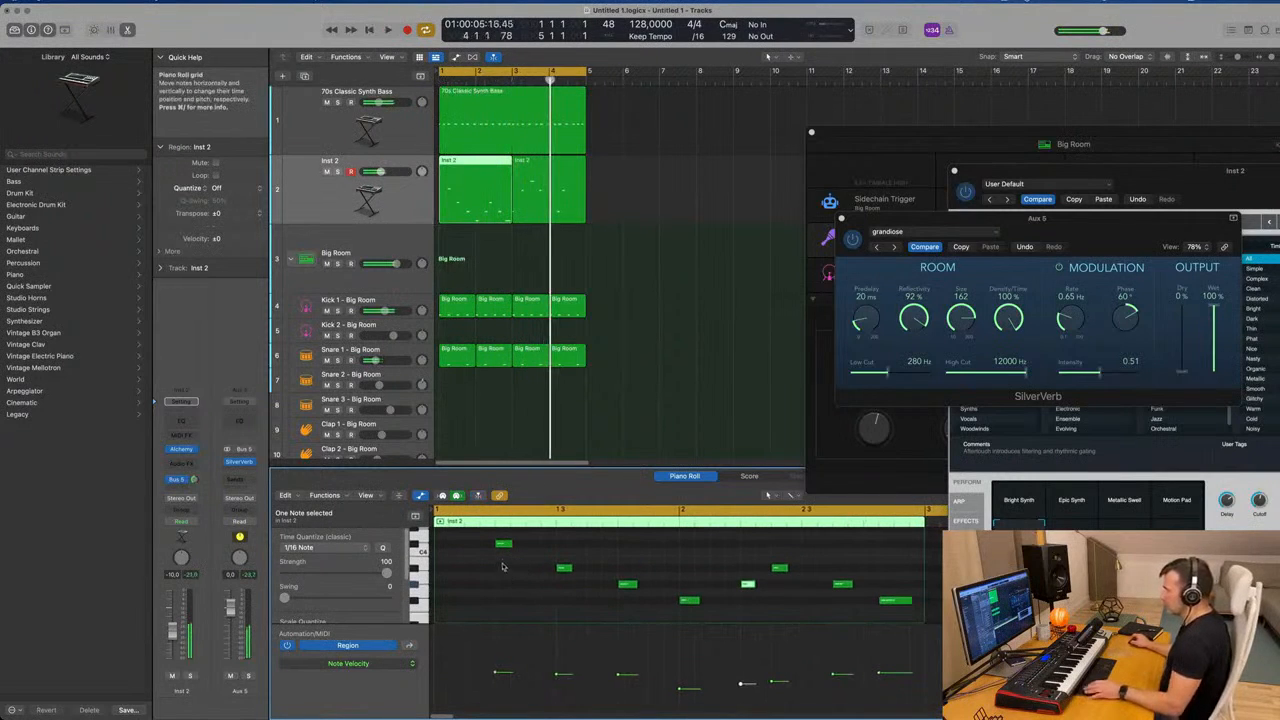
left_click_drag(503, 544, 444, 603)
key("space")
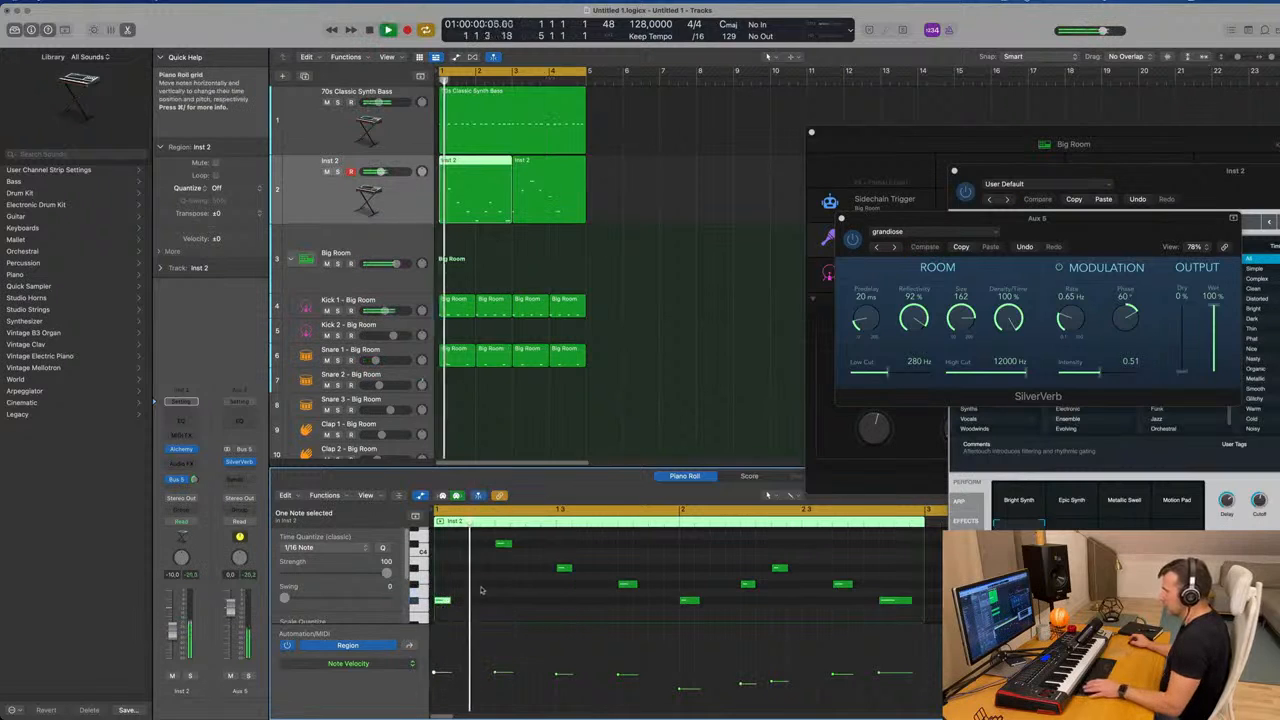
scroll(490, 586, "down", 1)
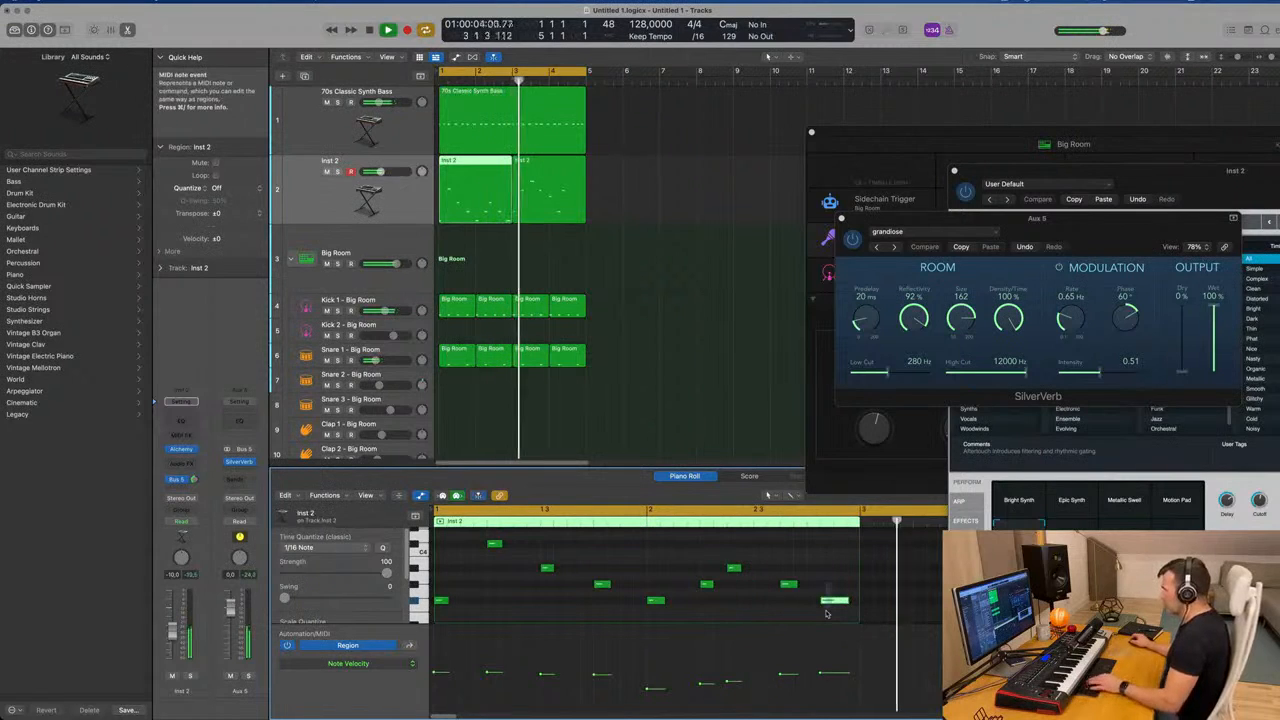
key("Delete")
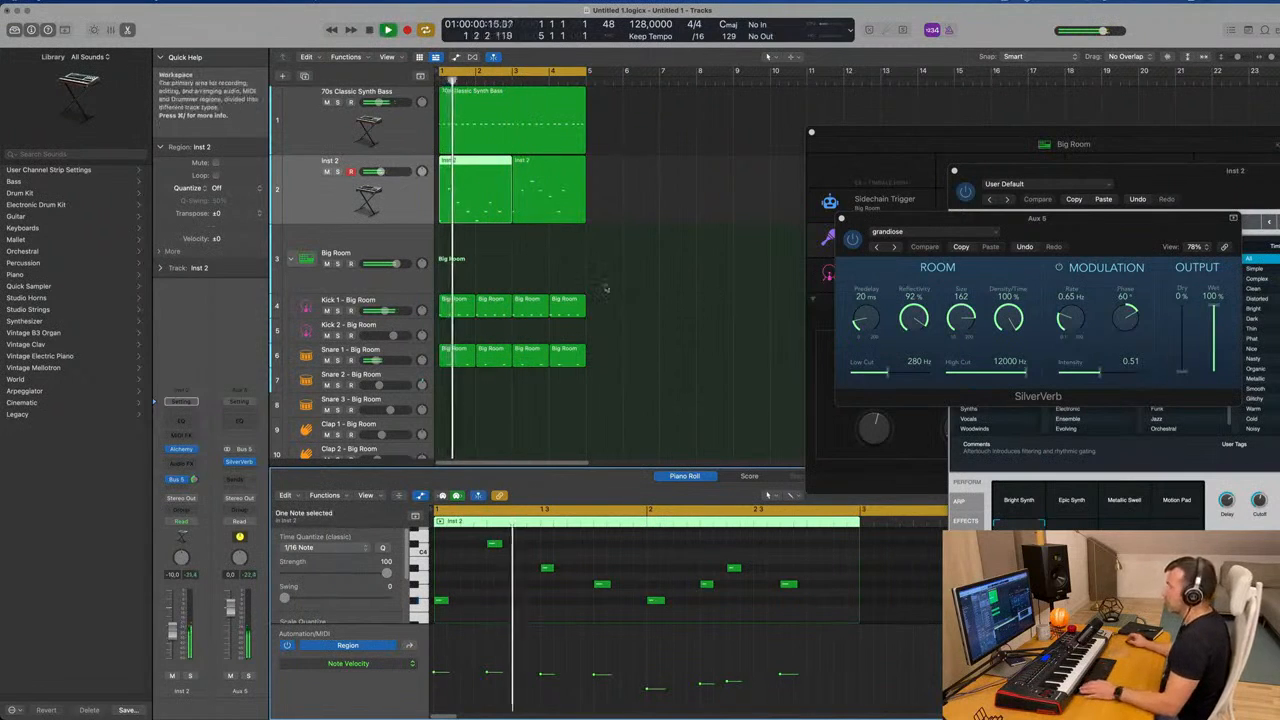
Replace the second Inst 2 region with a copy of the edited first one and join both into a single four-bar region
scroll(652, 255, "down", 1)
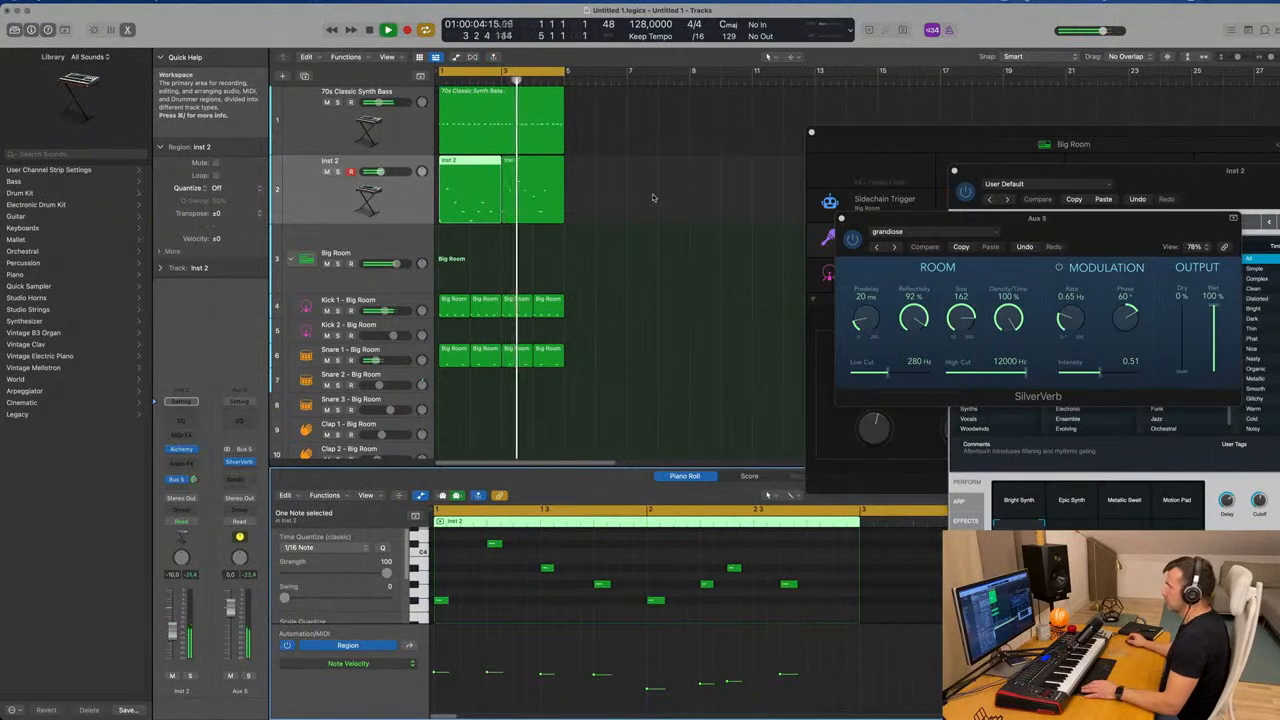
left_click(548, 198)
key("Delete")
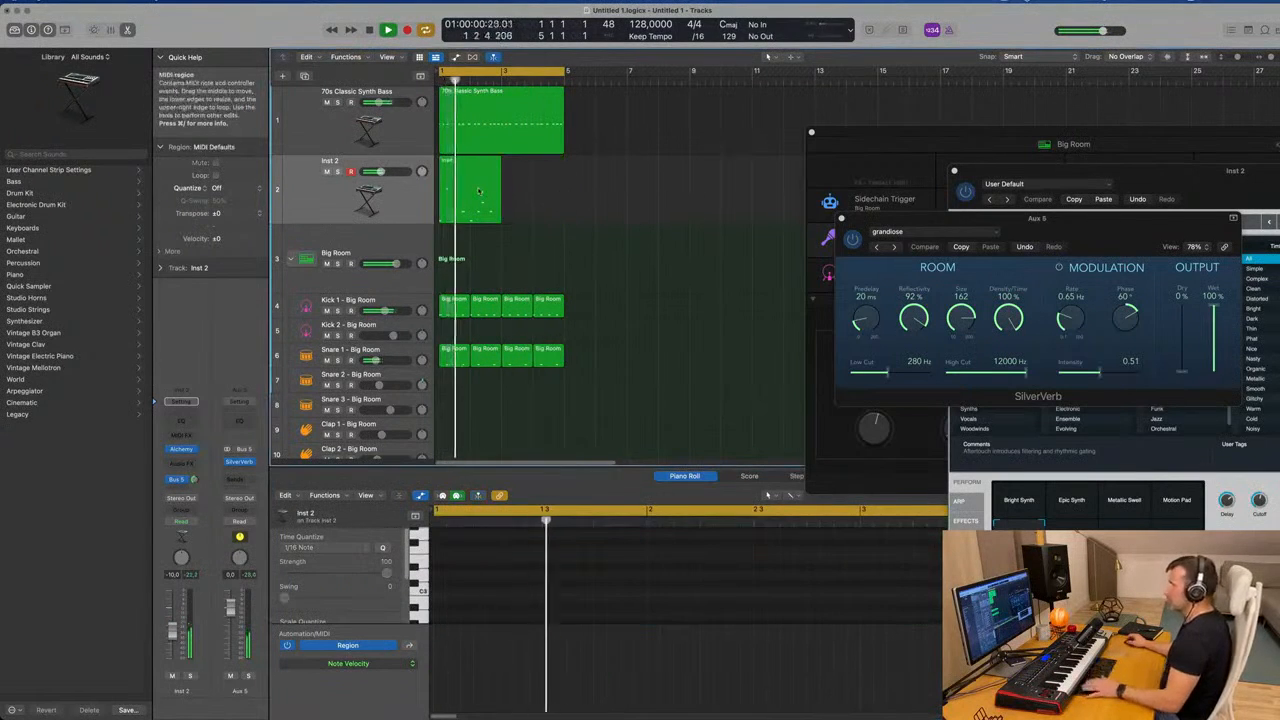
left_click(477, 188)
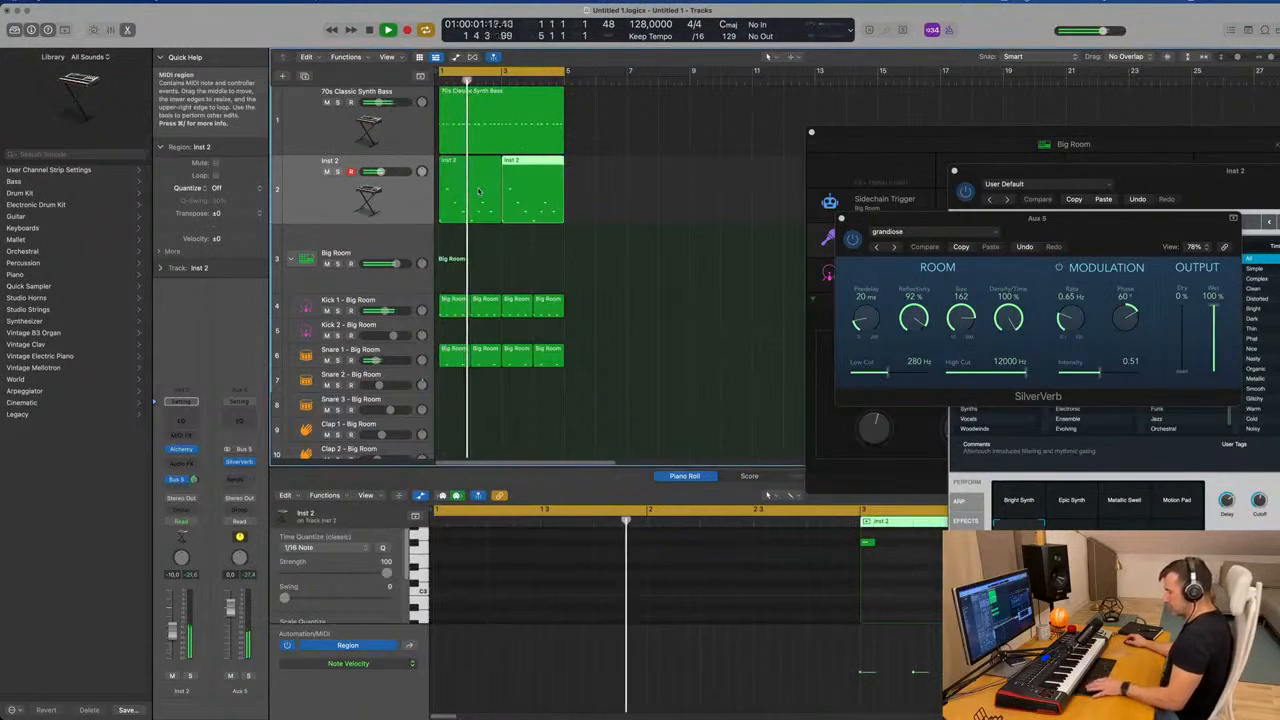
left_click(490, 212, "shift")
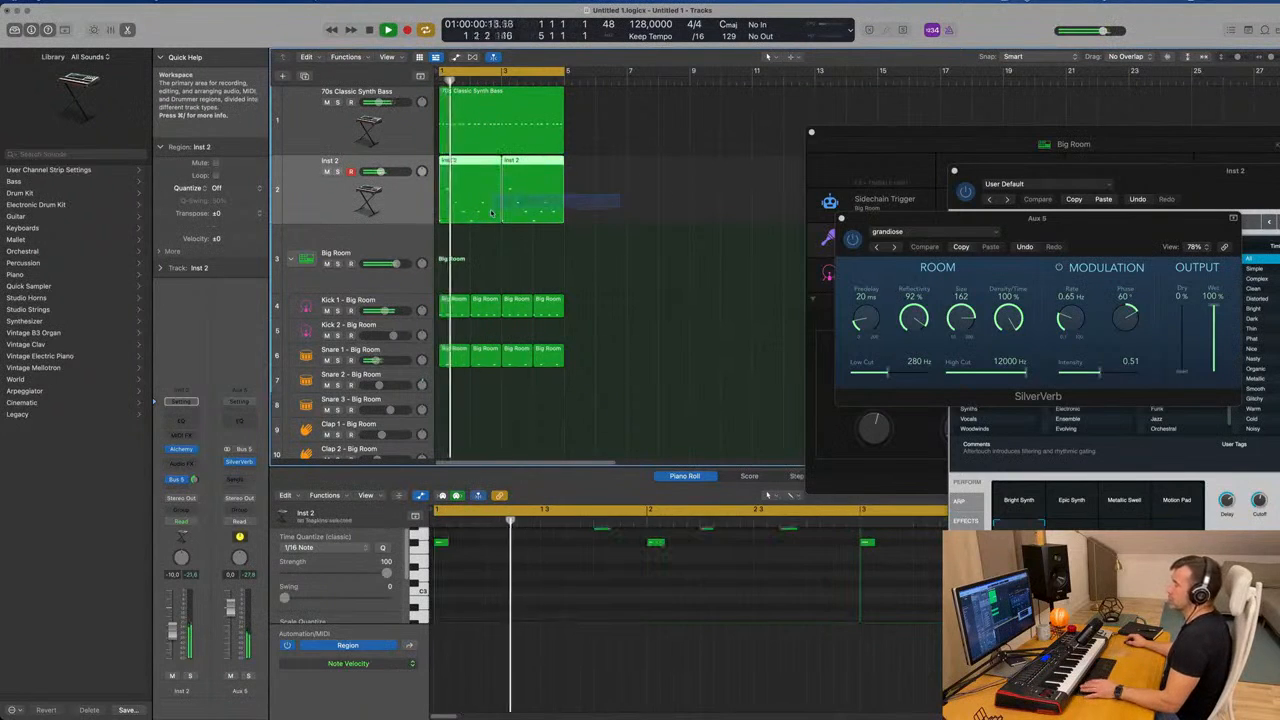
key("super+j")
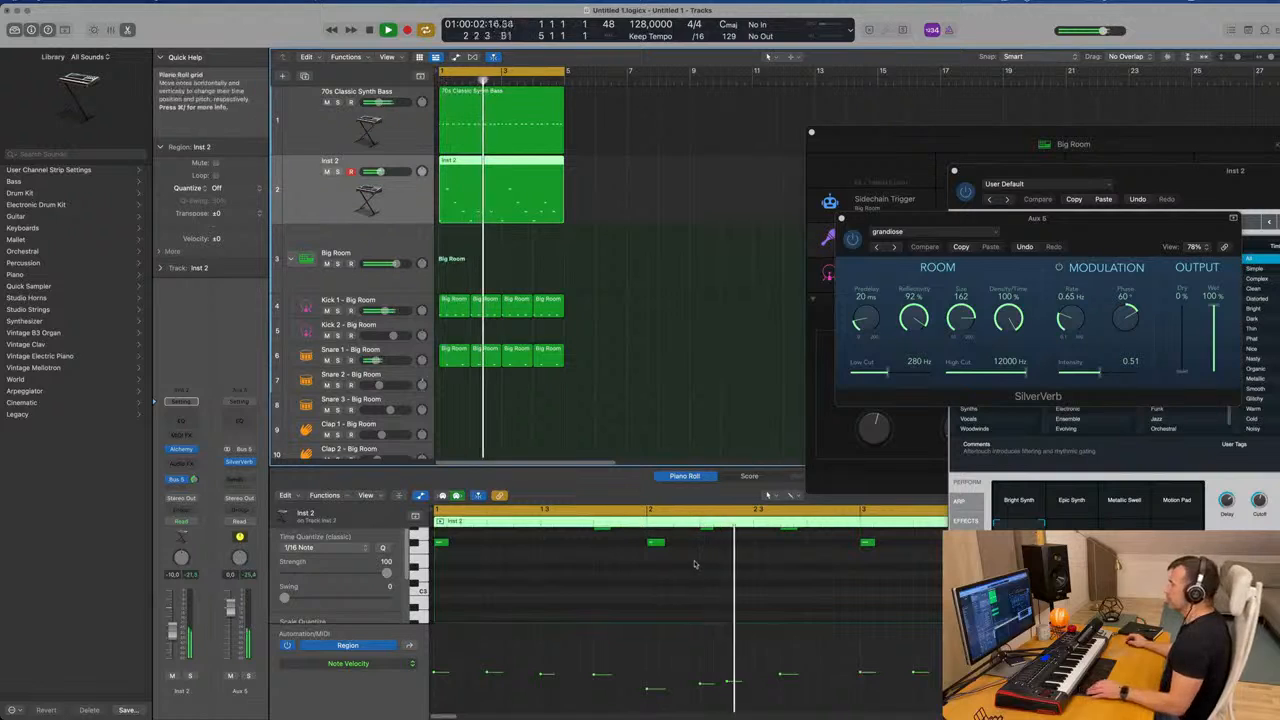
Enlarge the Piano Roll editor and show all notes and velocities of the four-bar Inst 2 region
left_click_drag(678, 467, 676, 298)
scroll(702, 498, "down", 2)
scroll(686, 500, "up", 2)
scroll(686, 498, "down", 4)
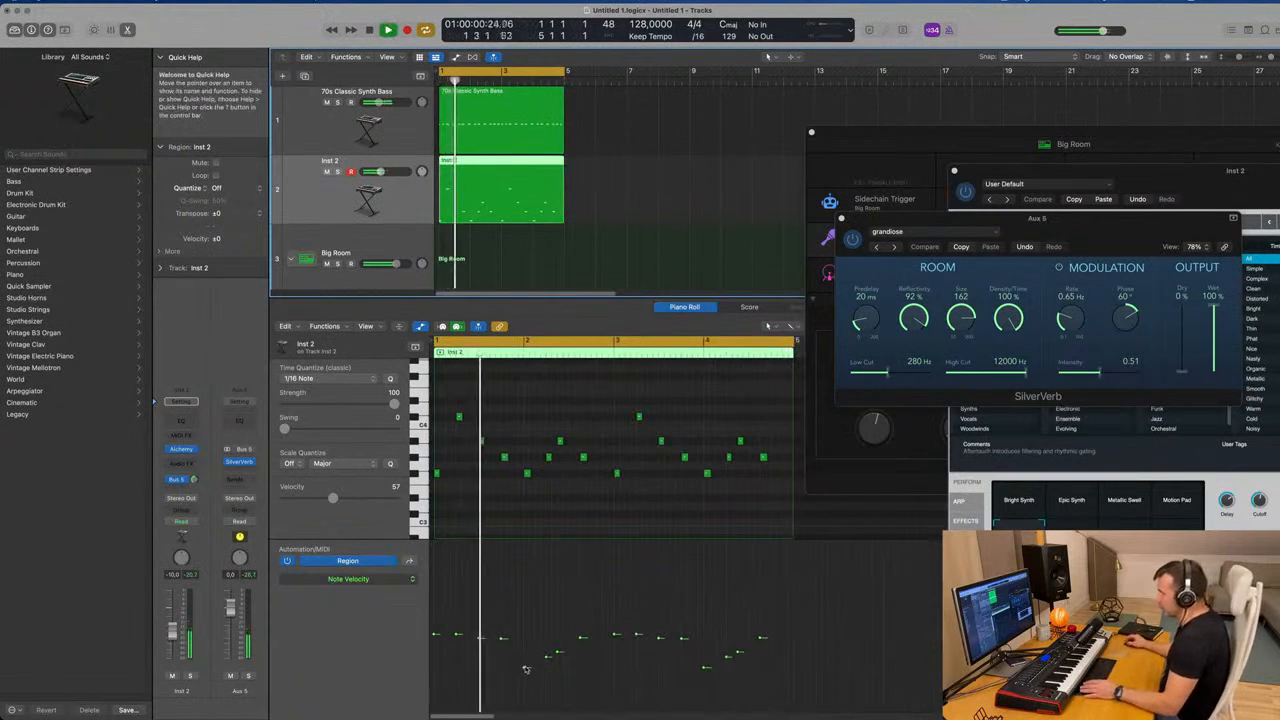
Raise the velocities of the notes in bars 2 and 4 of the Inst 2 region
mouse_move(527, 650)
left_click_drag(549, 655, 547, 633)
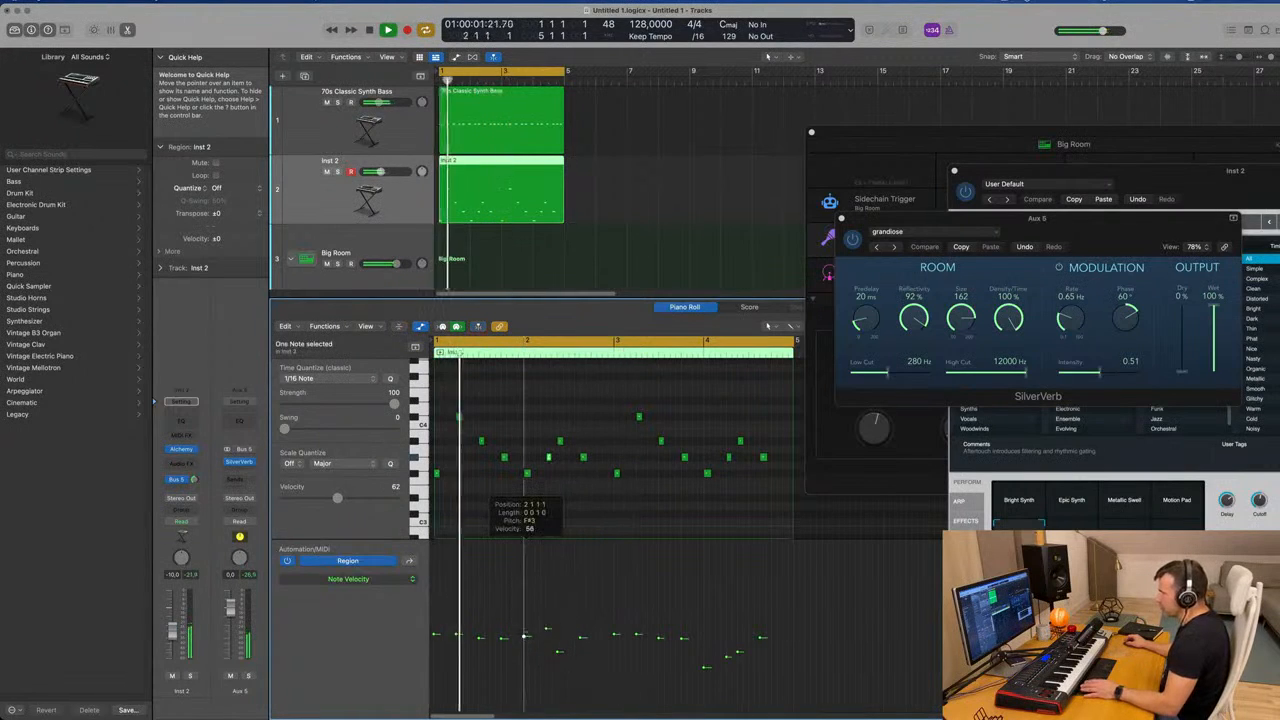
left_click_drag(558, 651, 582, 623)
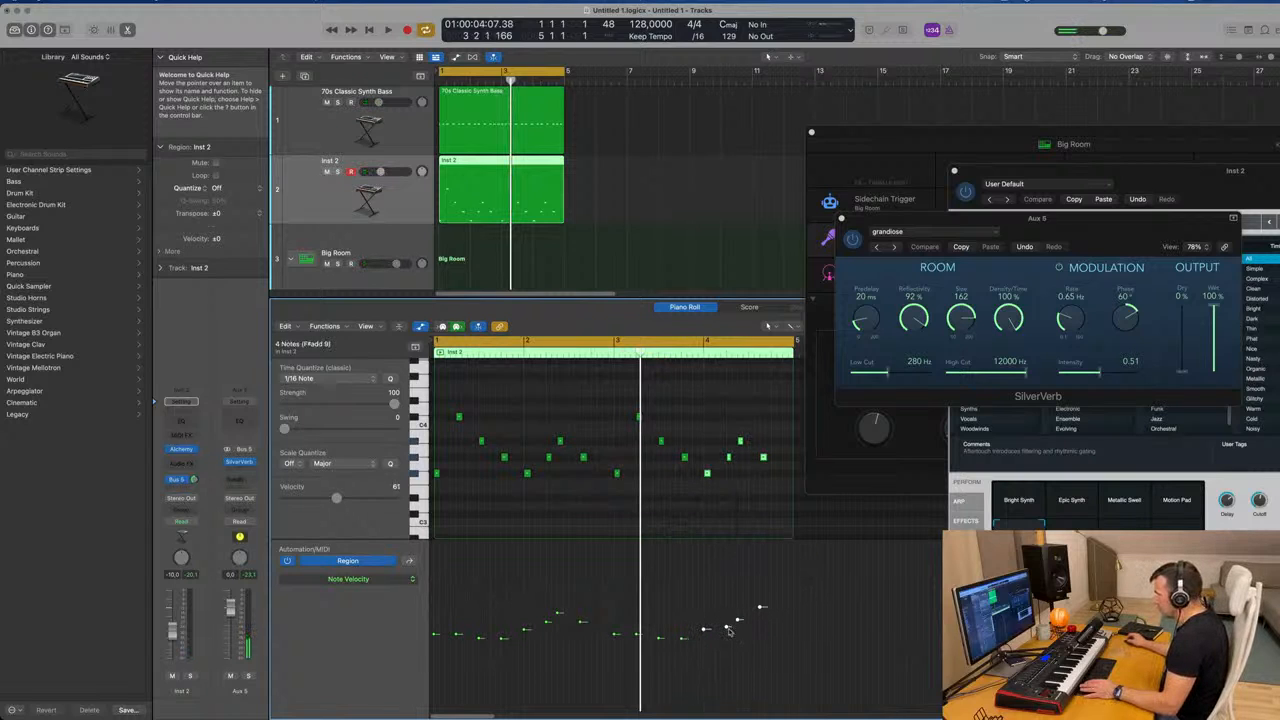
left_click_drag(730, 630, 729, 625)
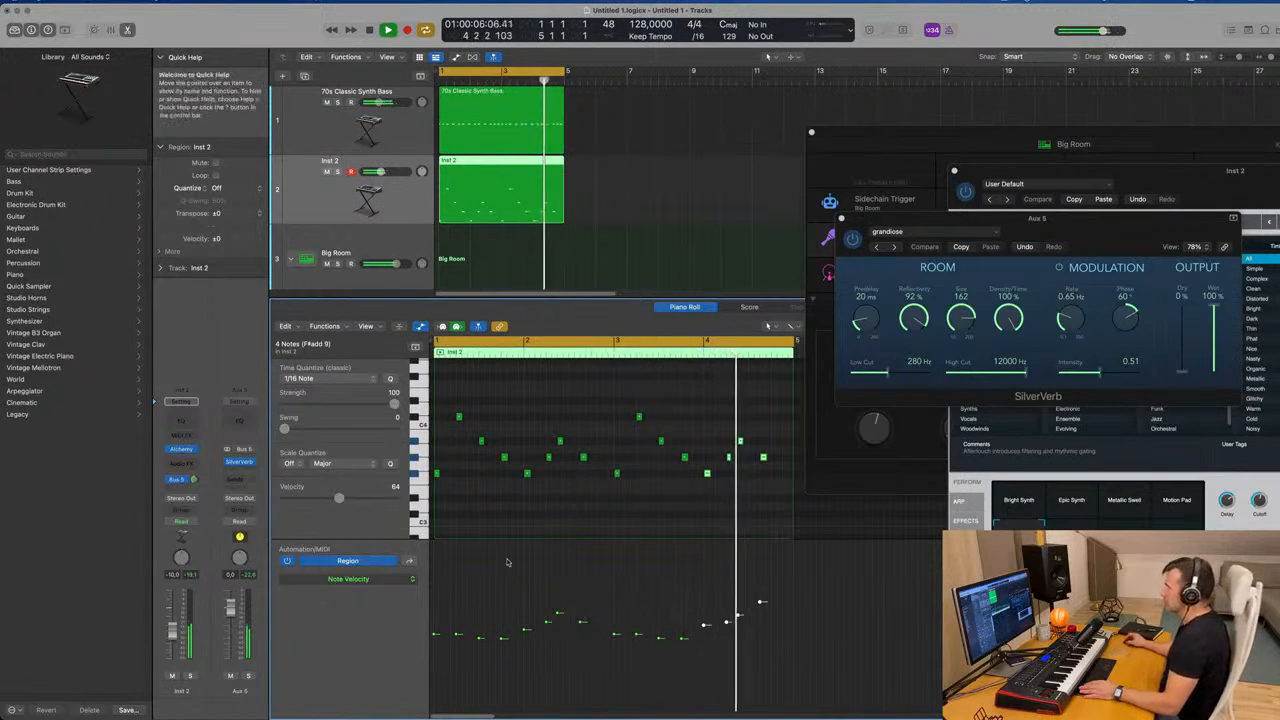
left_click(672, 224)
key("space")
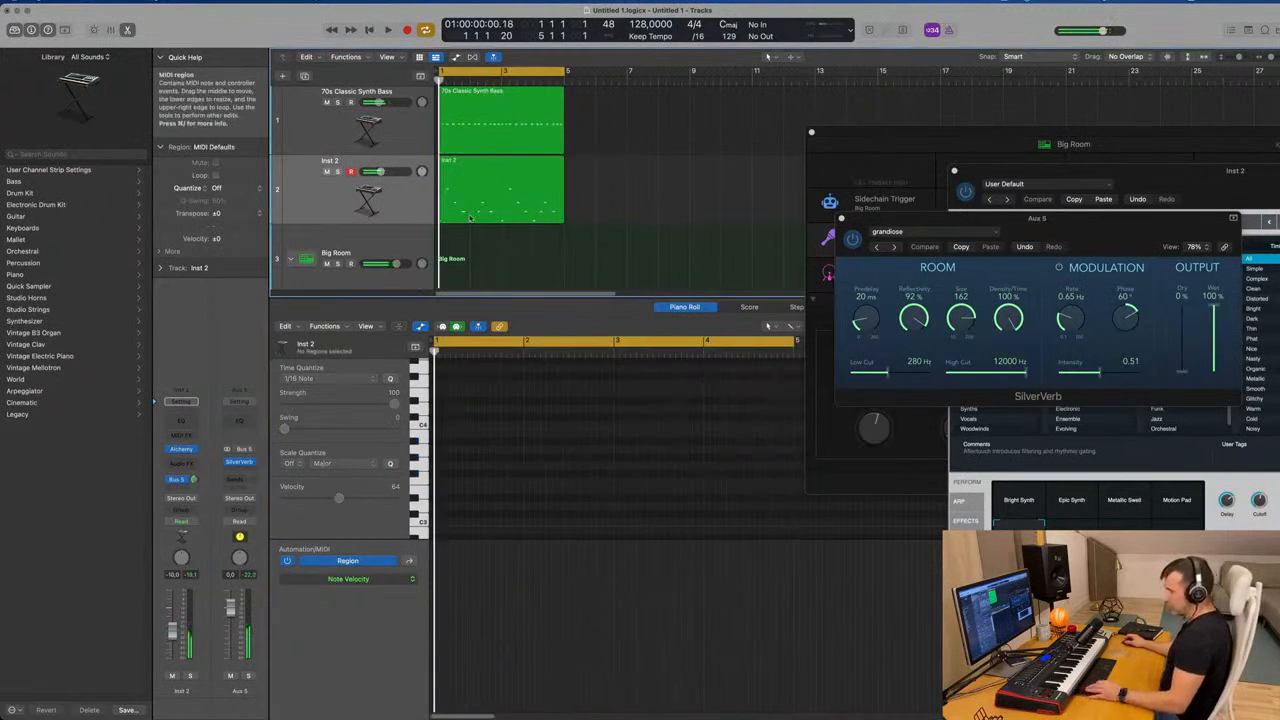
Show the Mixer and add a Compressor side-chained to Inst 3 on the Inst 2 channel
key("x")
key("space")
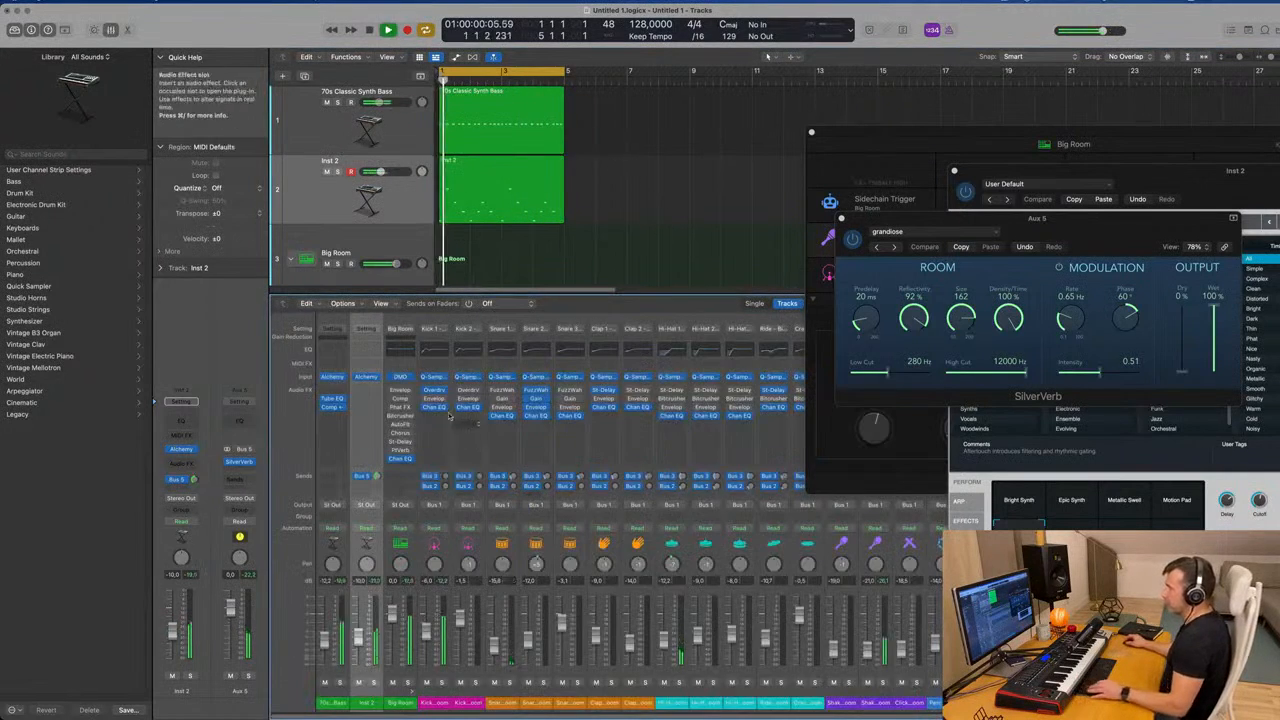
left_click(367, 398)
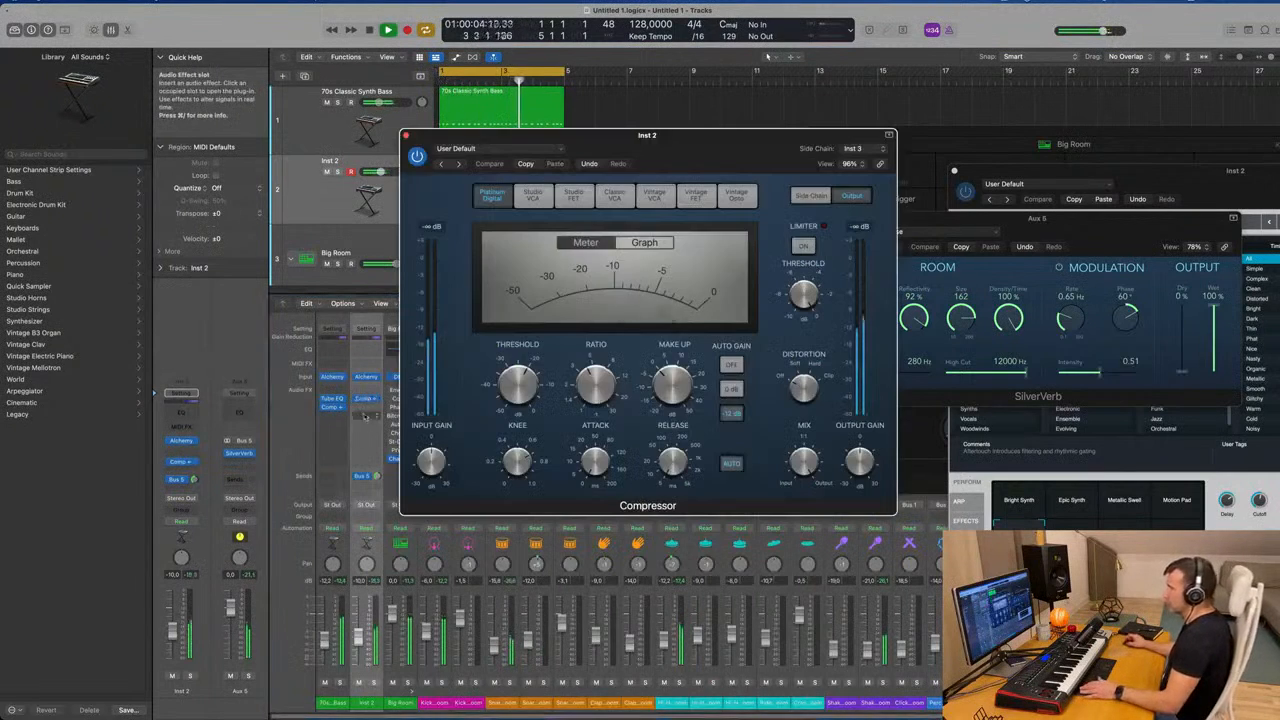
left_click_drag(698, 143, 831, 218)
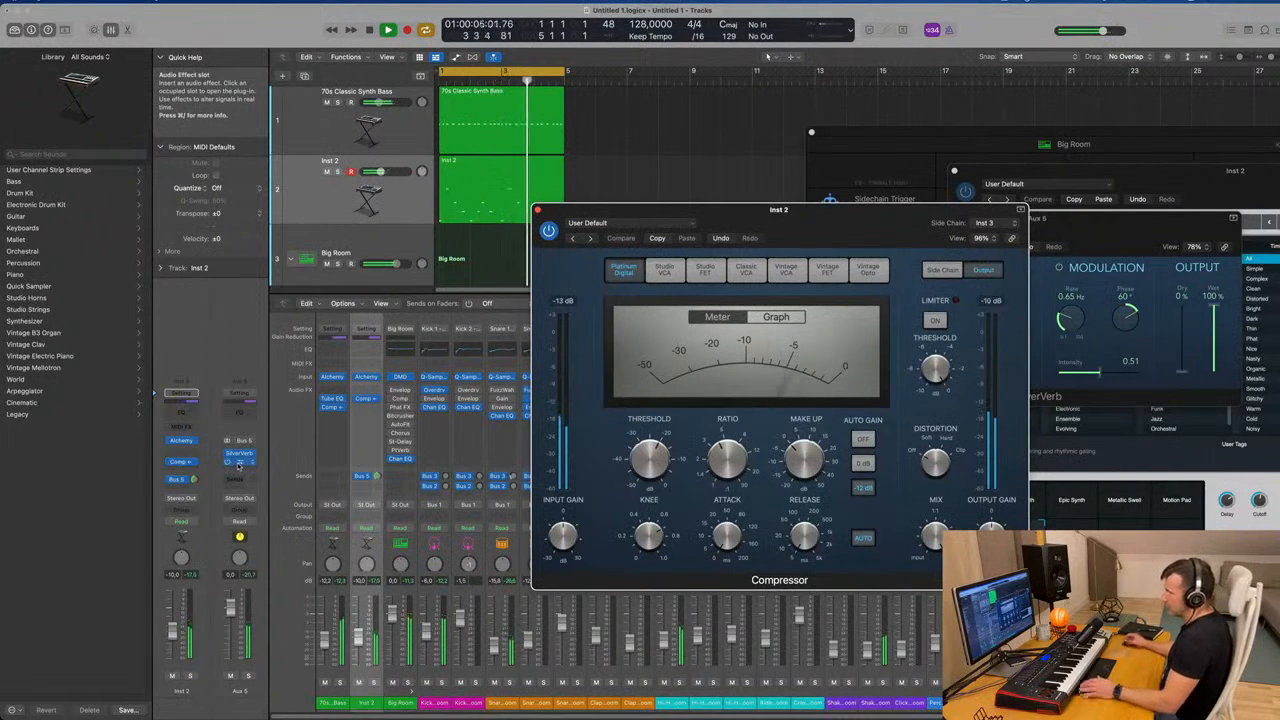
Add a Compressor side-chained to Inst 3 after SilverVerb on Aux 5 and set its threshold to -16 dB
left_click(238, 463)
left_click_drag(747, 136, 841, 143)
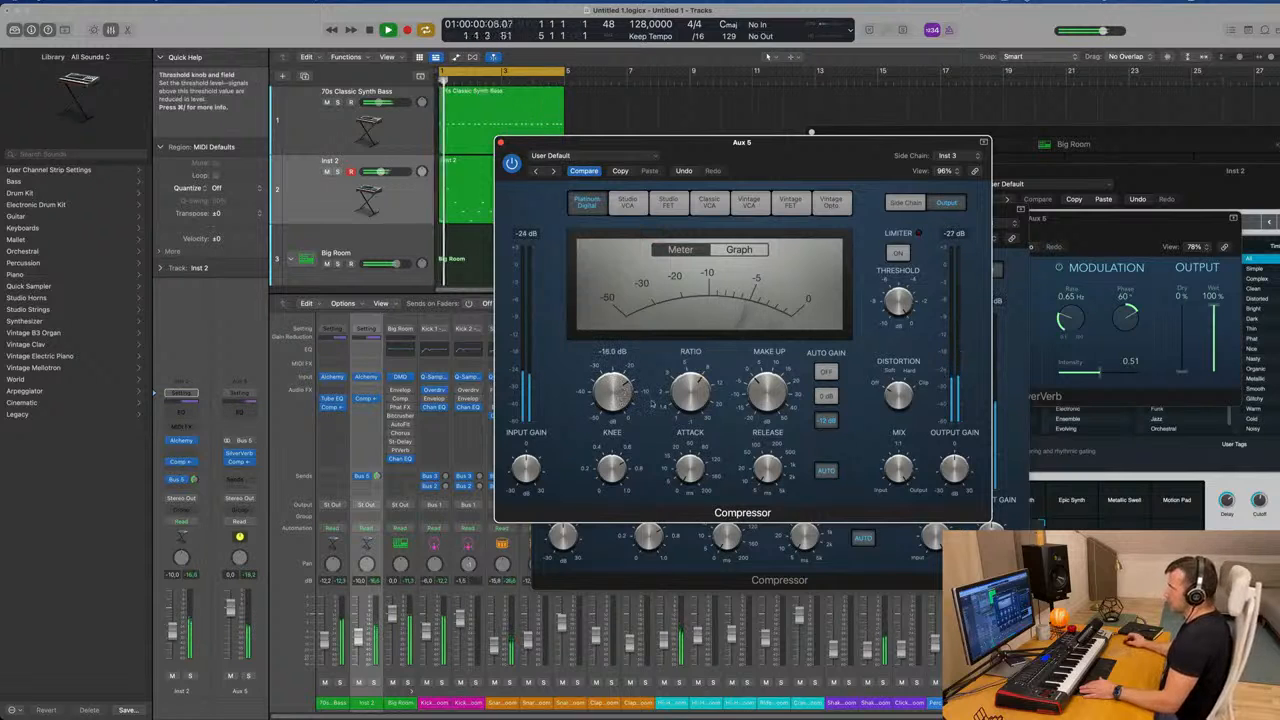
left_click(241, 461)
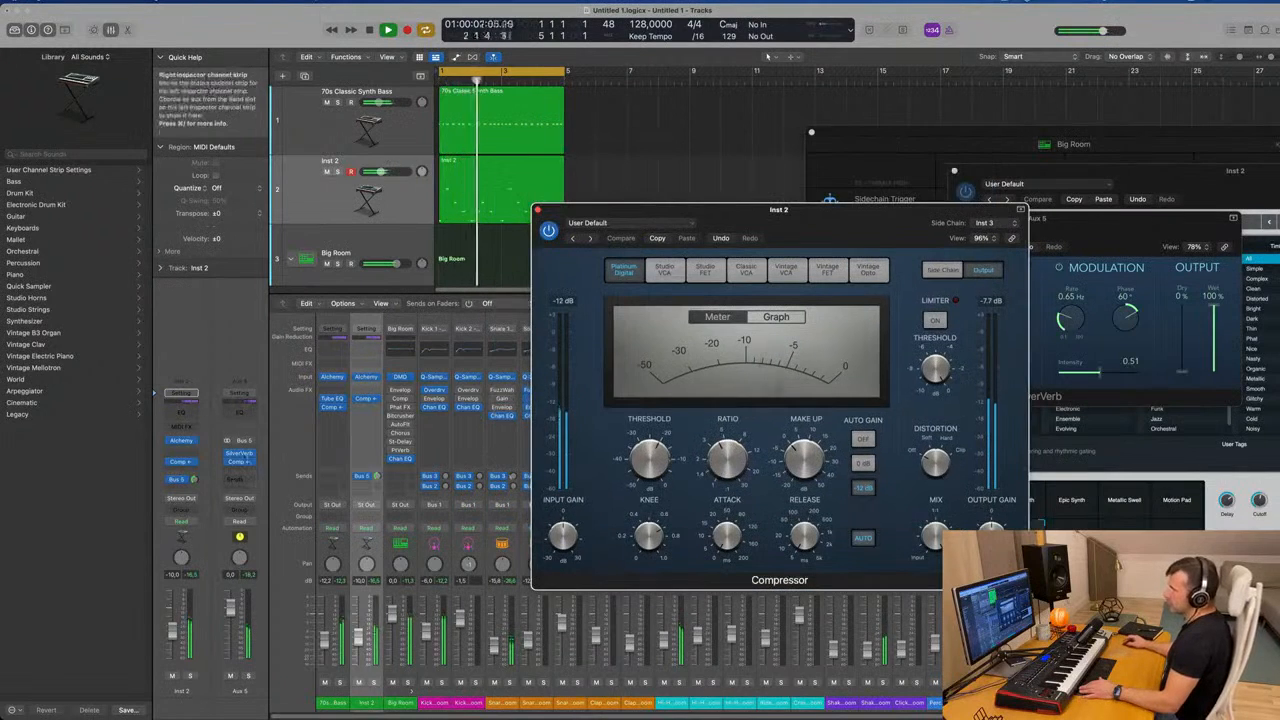
left_click(240, 455)
left_click(240, 455)
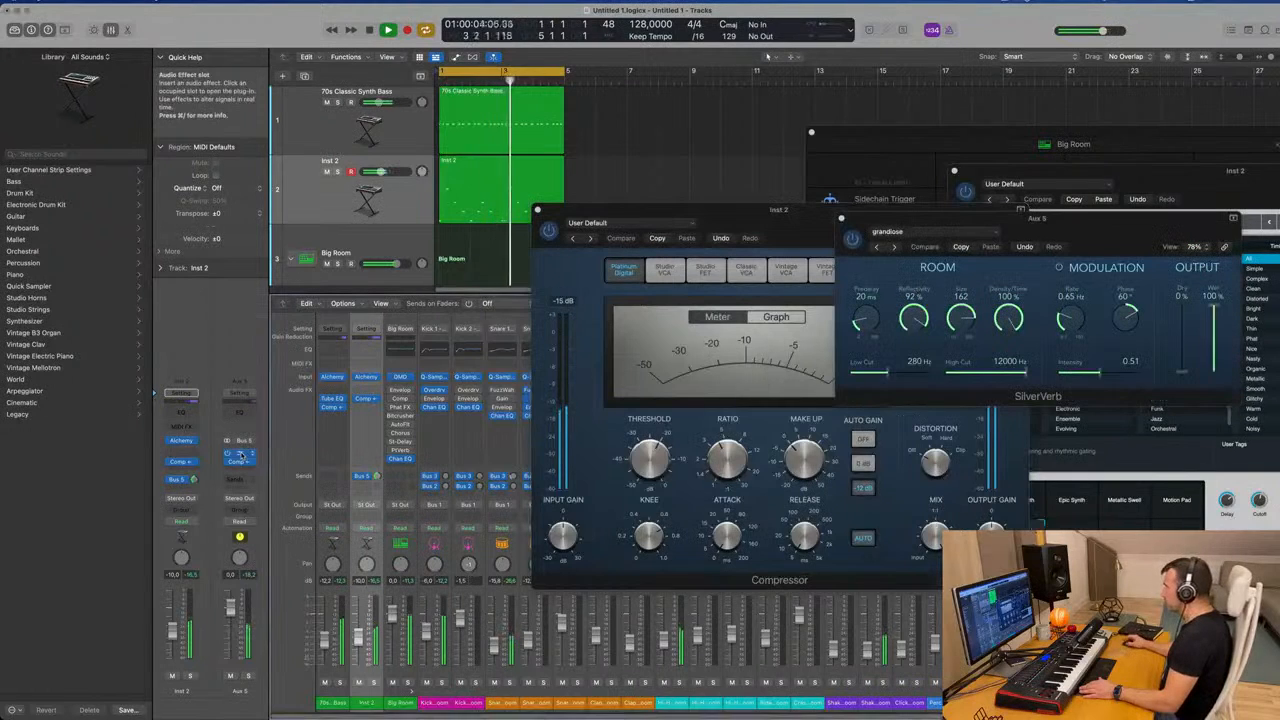
Add a Channel EQ to Aux 5 with a 36 dB/oct low cut at 210 Hz
left_click(231, 410)
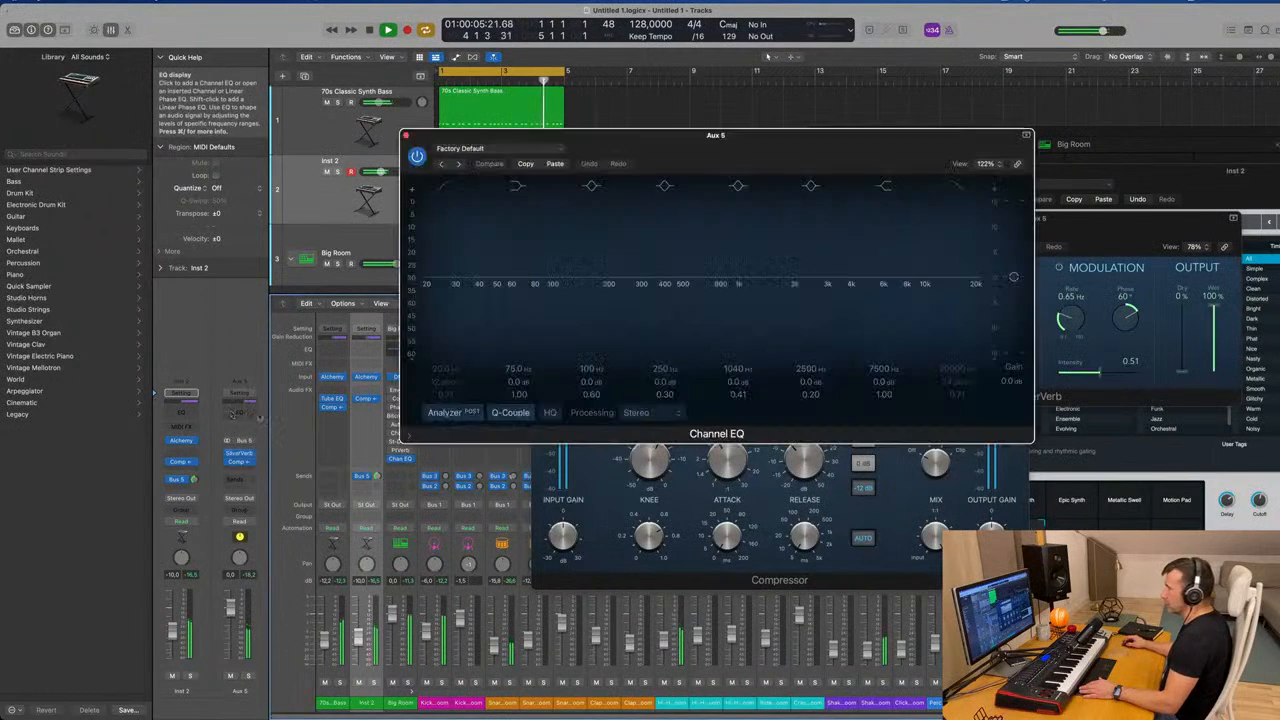
left_click_drag(461, 270, 461, 352)
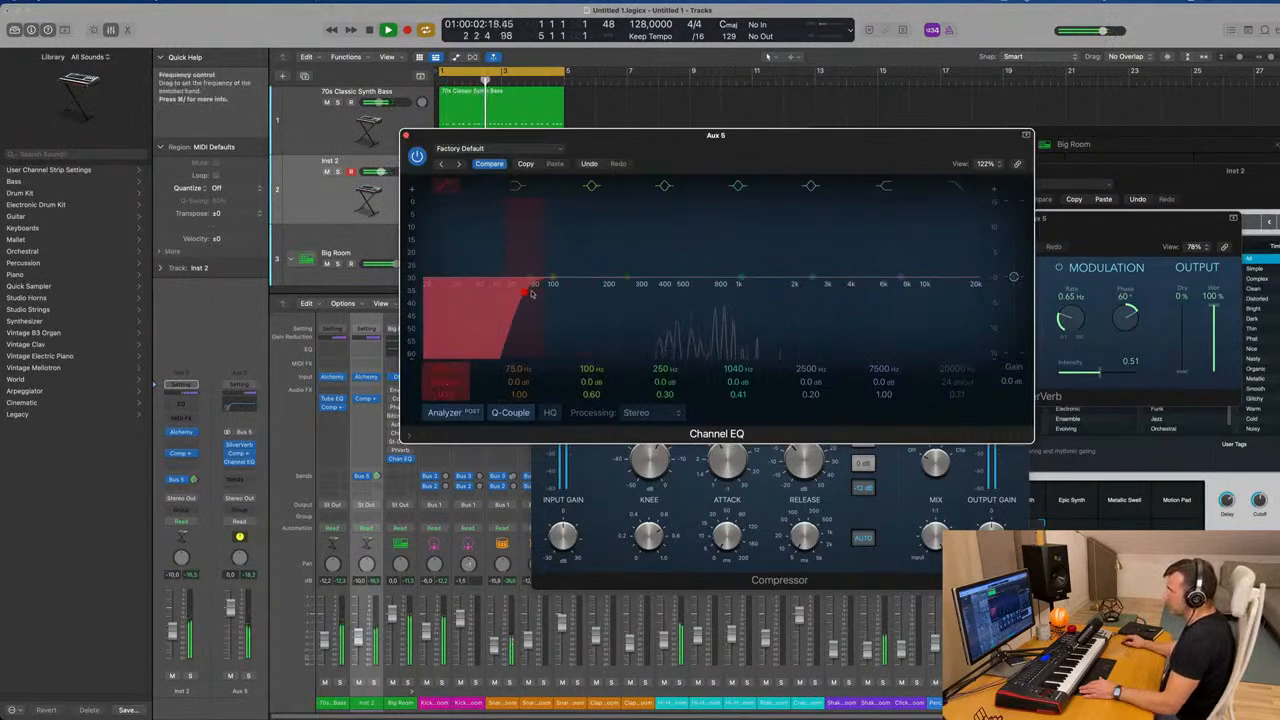
left_click_drag(555, 294, 613, 294)
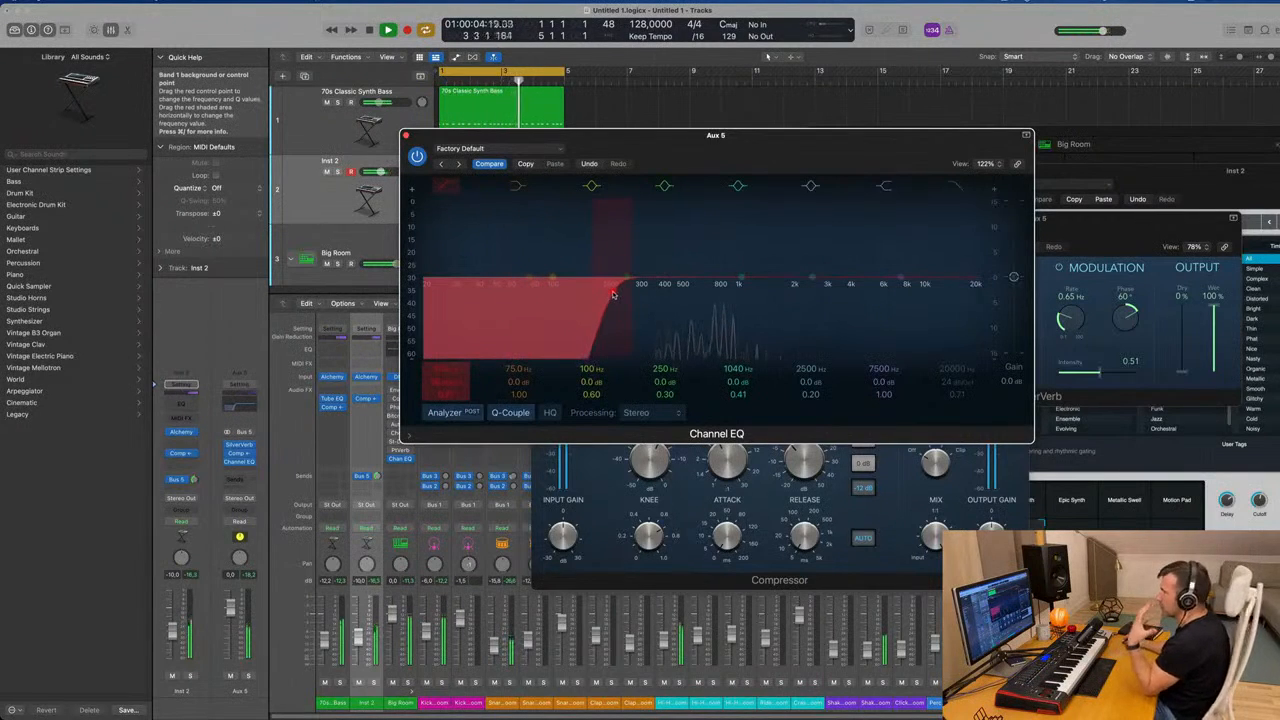
left_click_drag(670, 148, 657, 148)
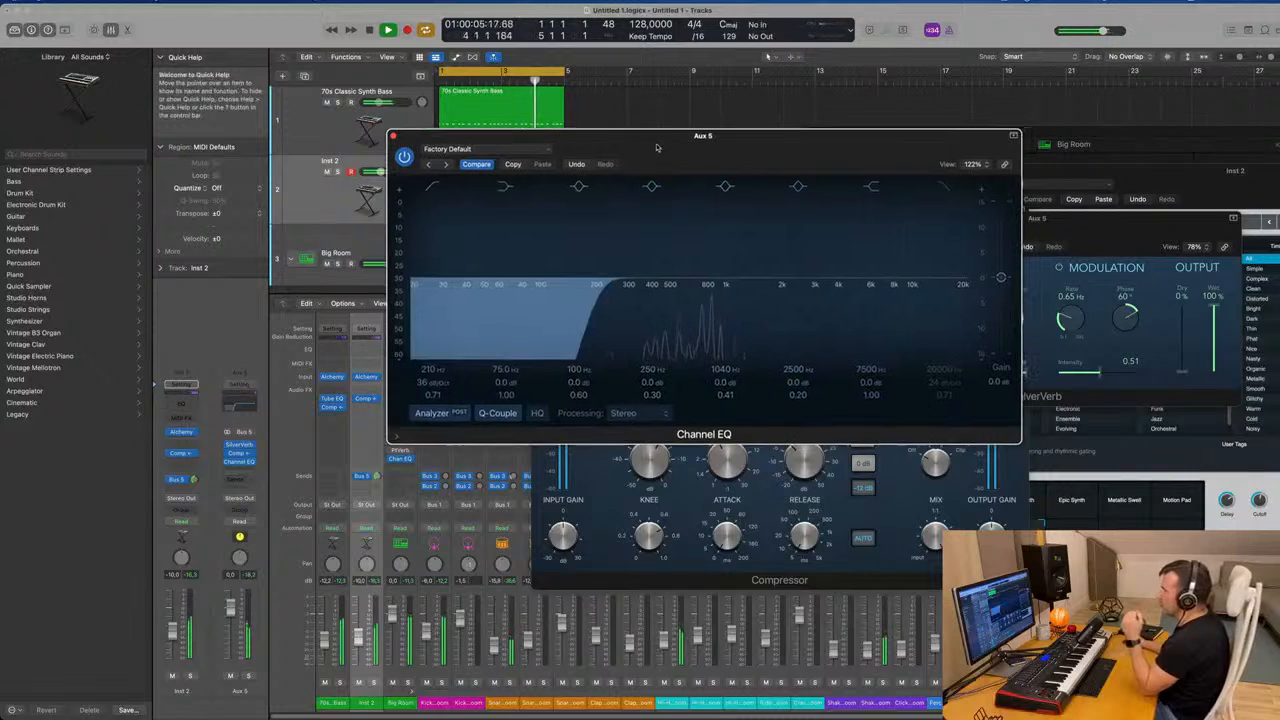
left_click(394, 136)
Copy the four-bar 70s Classic Synth Bass and Inst 2 regions to bar 5
left_click_drag(692, 204, 1044, 233)
left_click(497, 122)
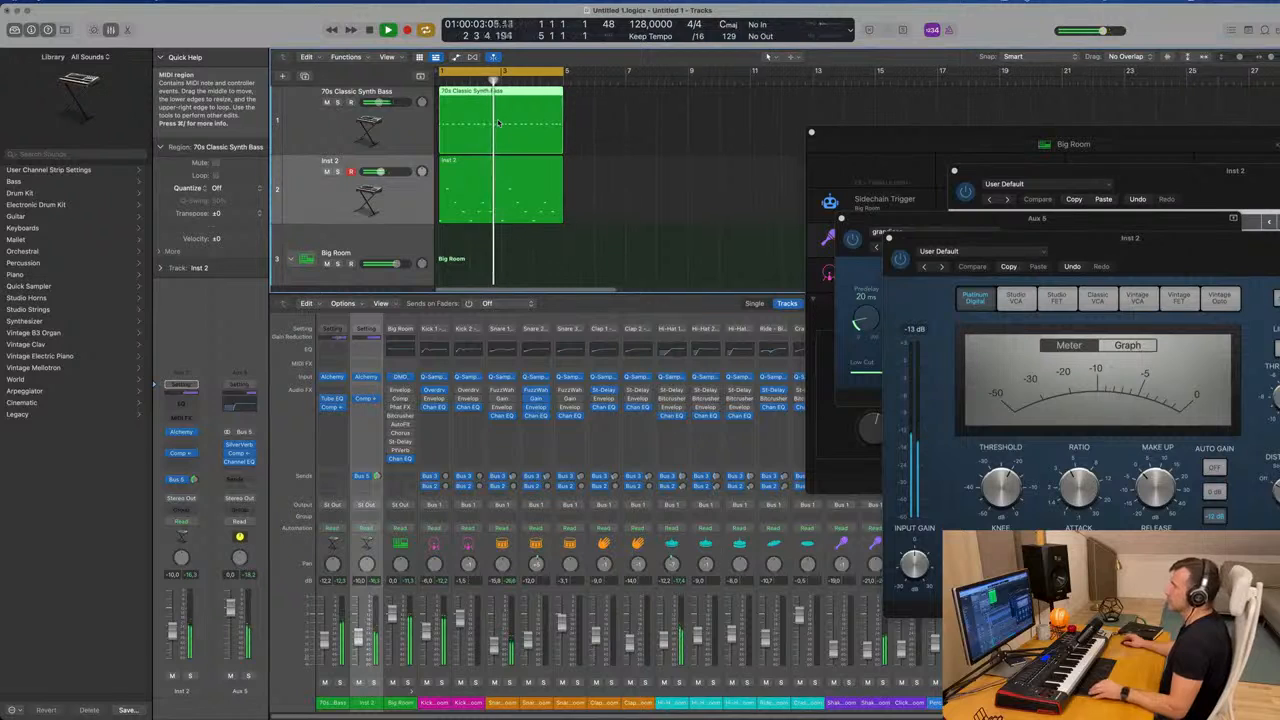
scroll(606, 152, "down", 1)
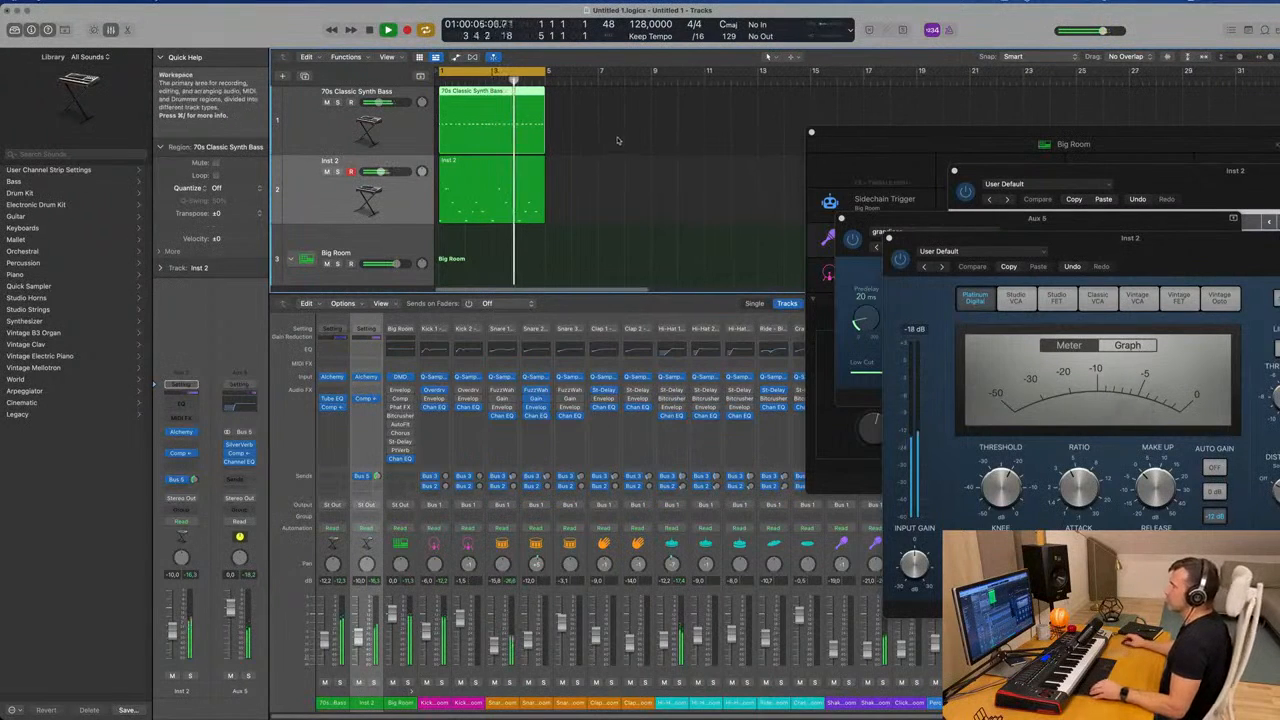
left_click(484, 201, "shift")
left_click_drag(484, 201, 581, 201)
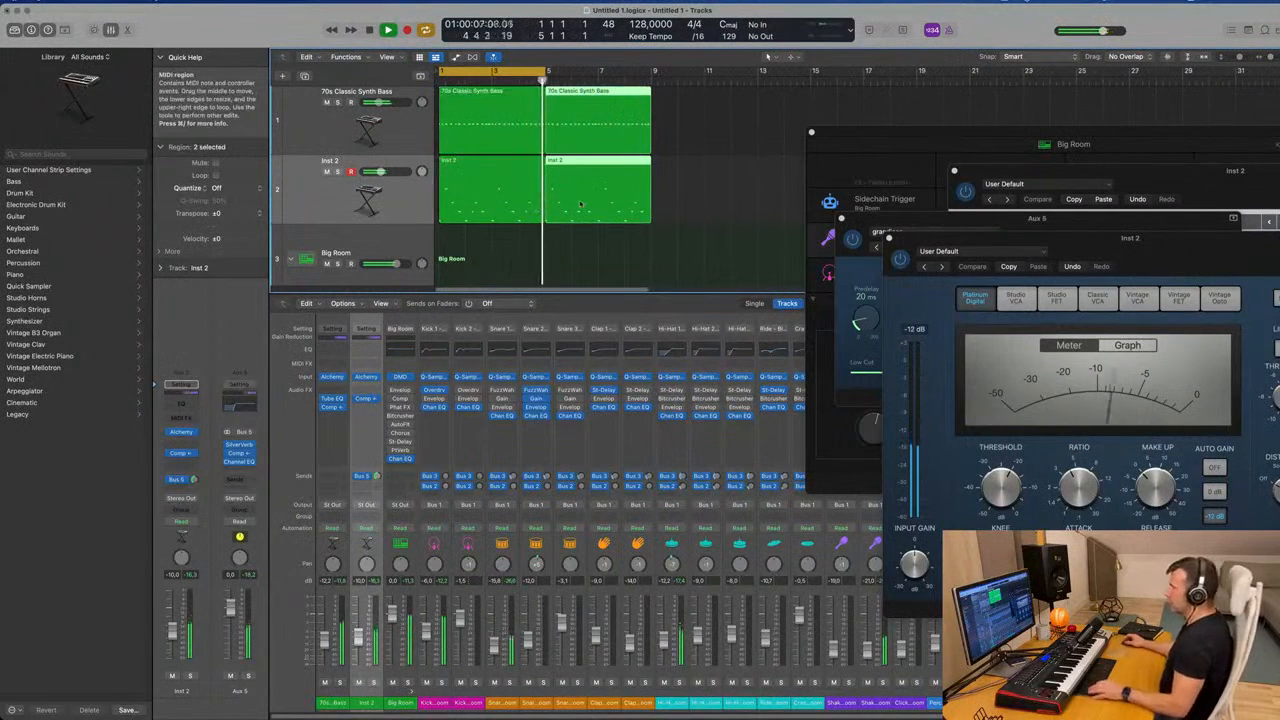
Hide the Mixer and repeat all the Big Room drum regions once so they fill bars 5 to 8
key("x")
left_click_drag(599, 293, 440, 710)
key("super+r")
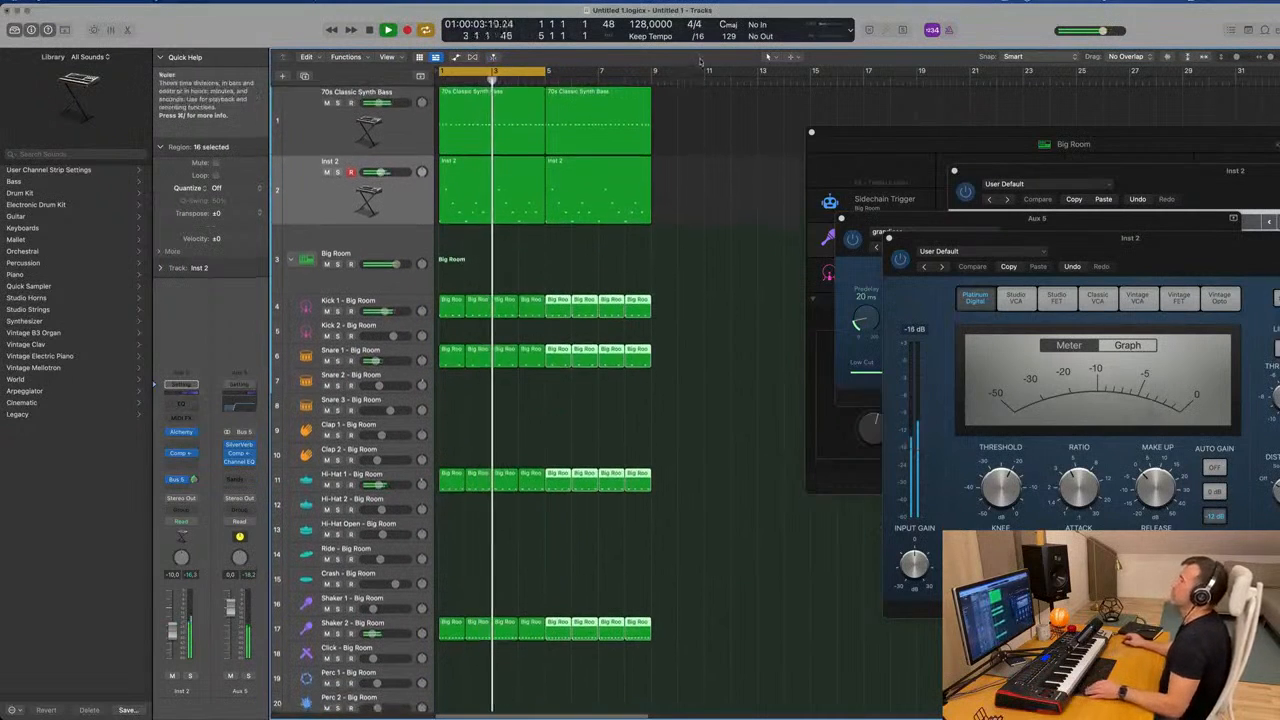
Extend the cycle range to bar 9 to cover all eight bars
left_click_drag(748, 125, 564, 212)
left_click(700, 131)
left_click(610, 122)
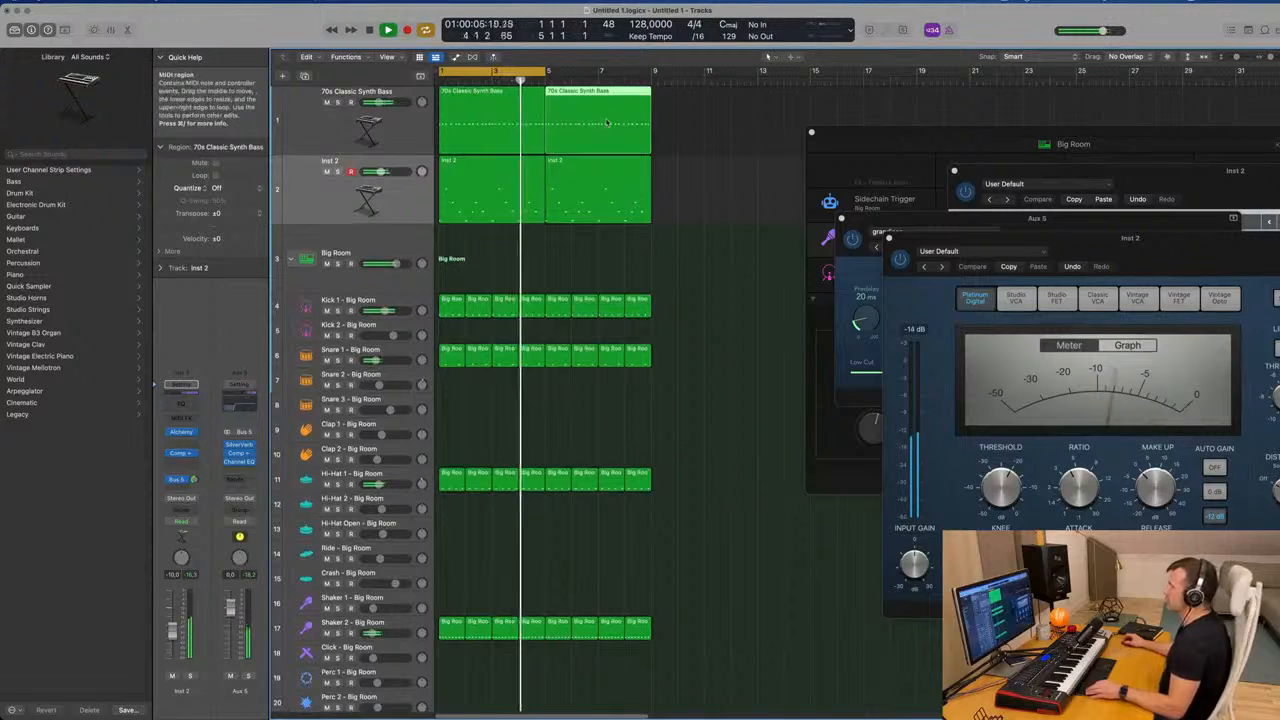
left_click_drag(544, 73, 654, 78)
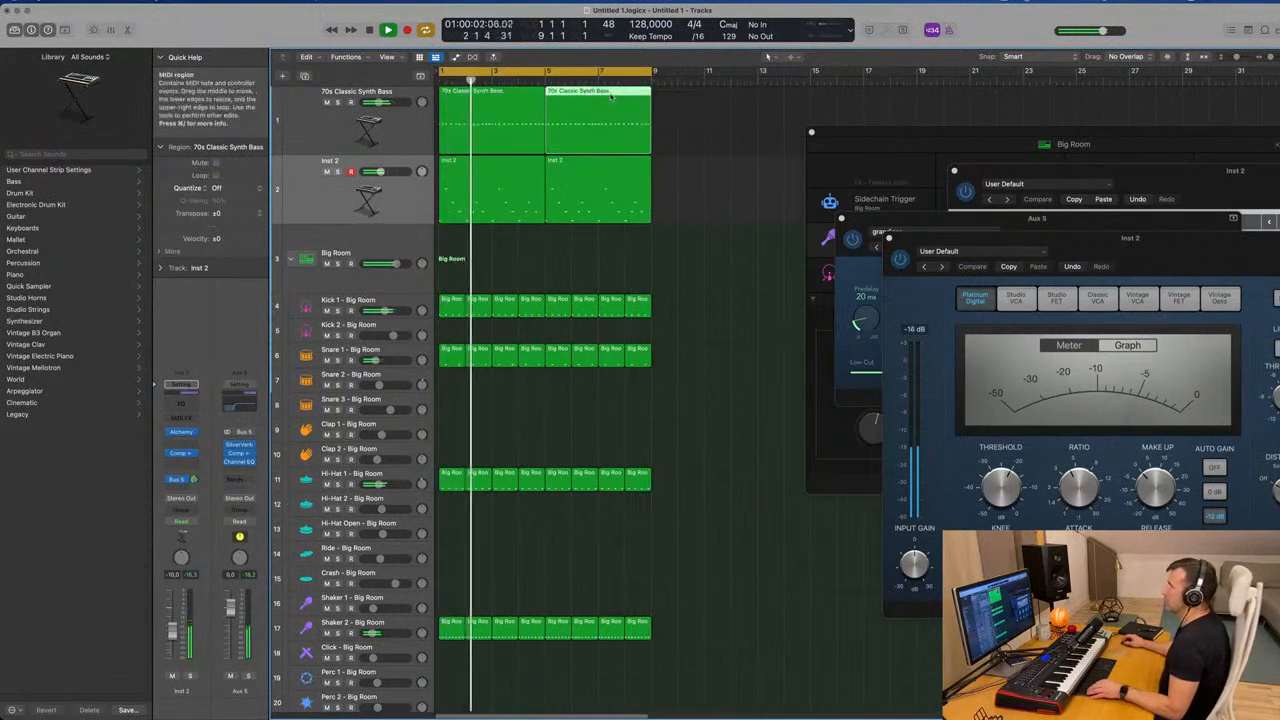
Transpose all notes of the second 70s Classic Synth Bass region down two semitones
double_click(610, 93)
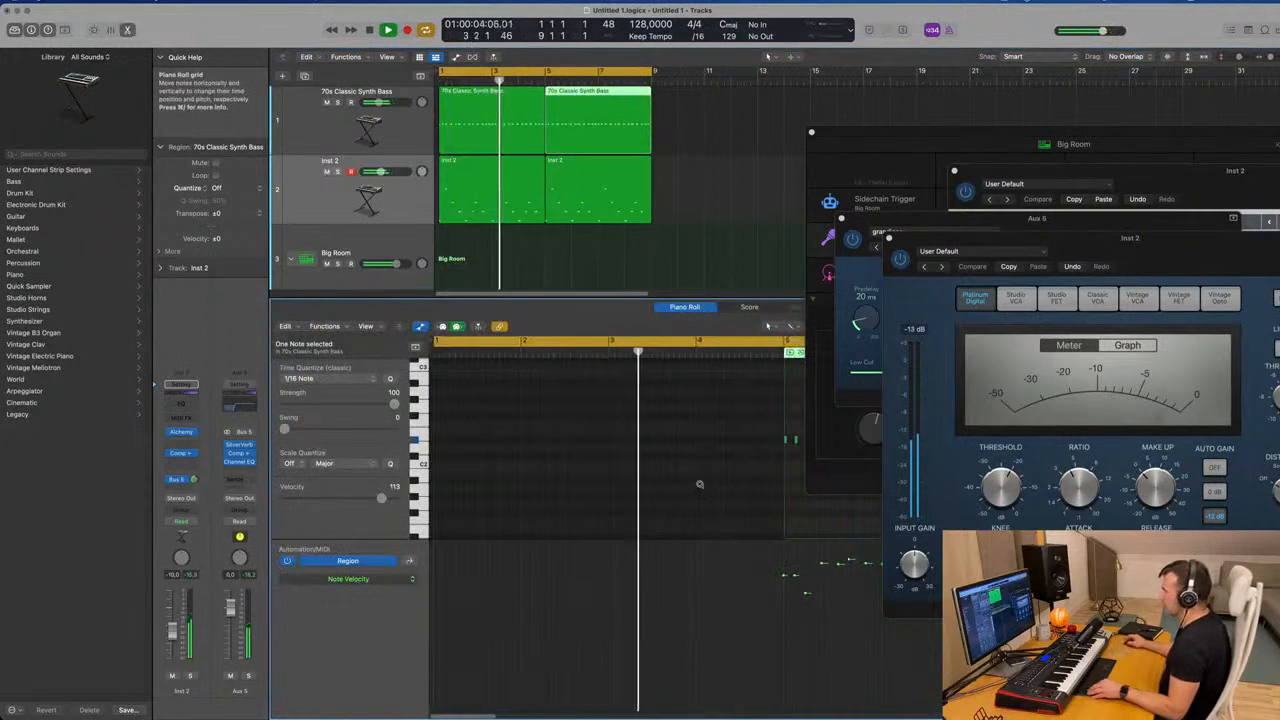
key("super+a")
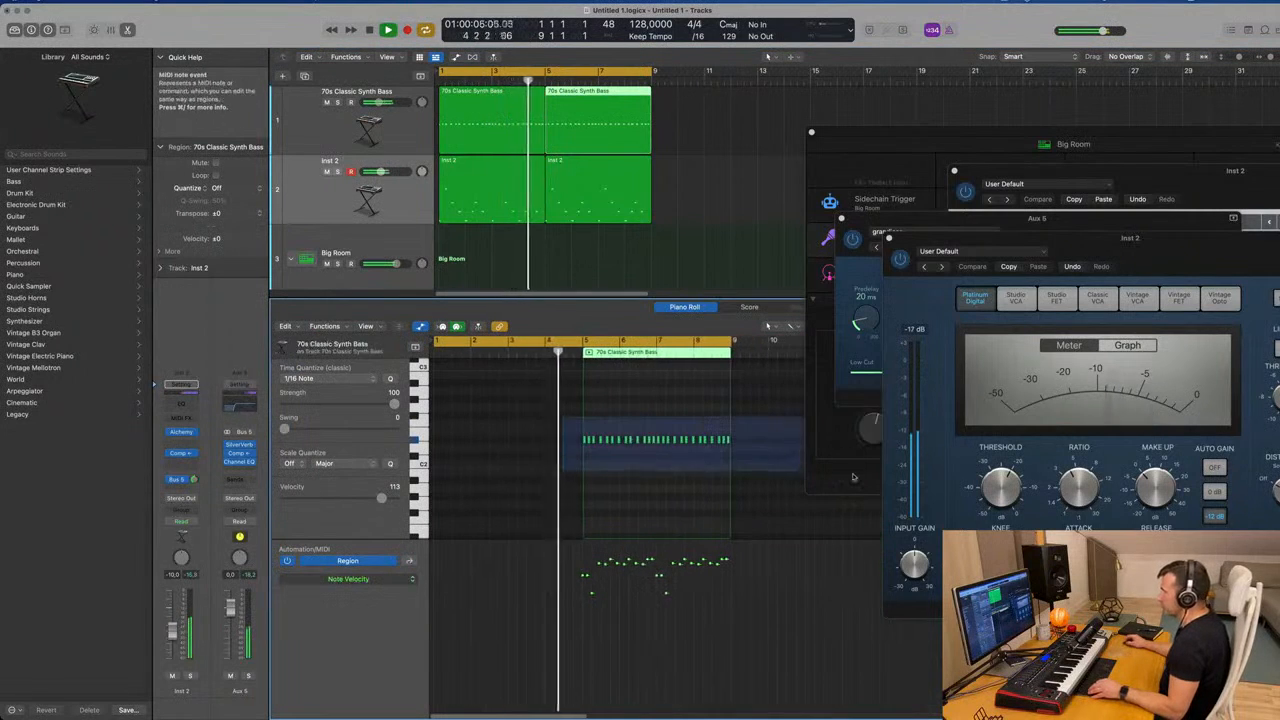
key("z")
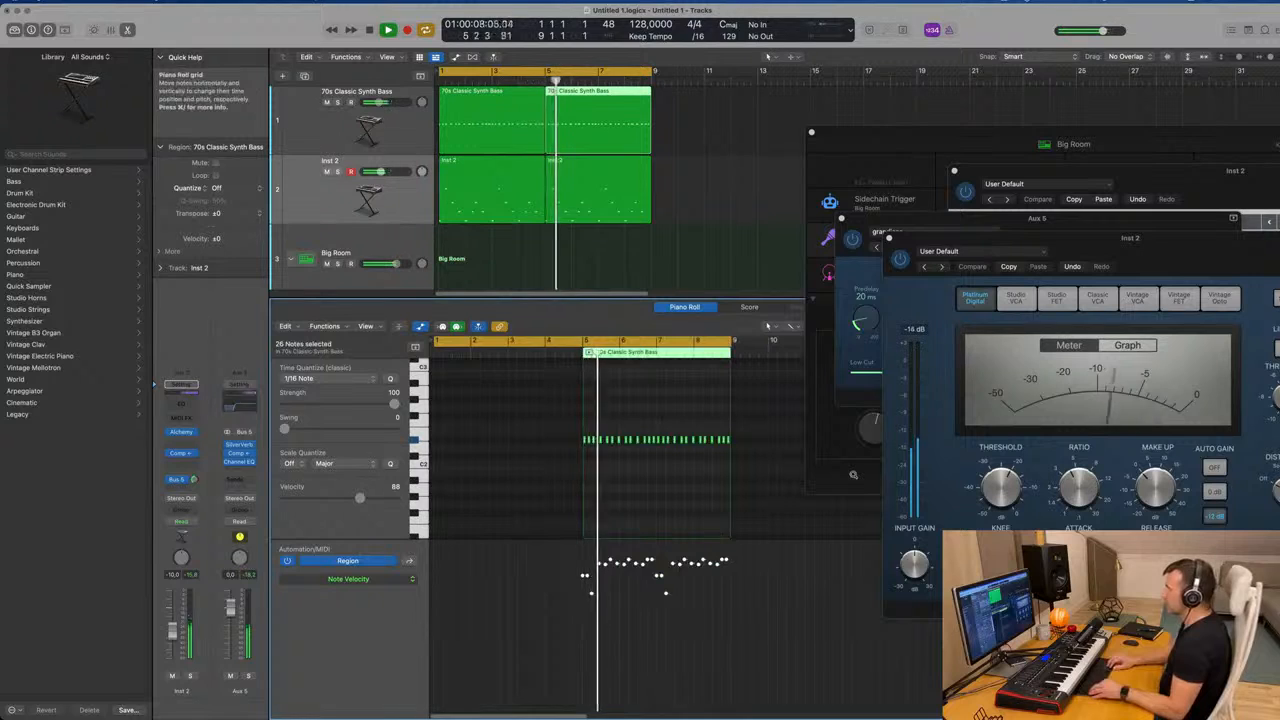
key("alt+Down")
key("alt+Down")
key("alt+Down")
key("alt+Up")
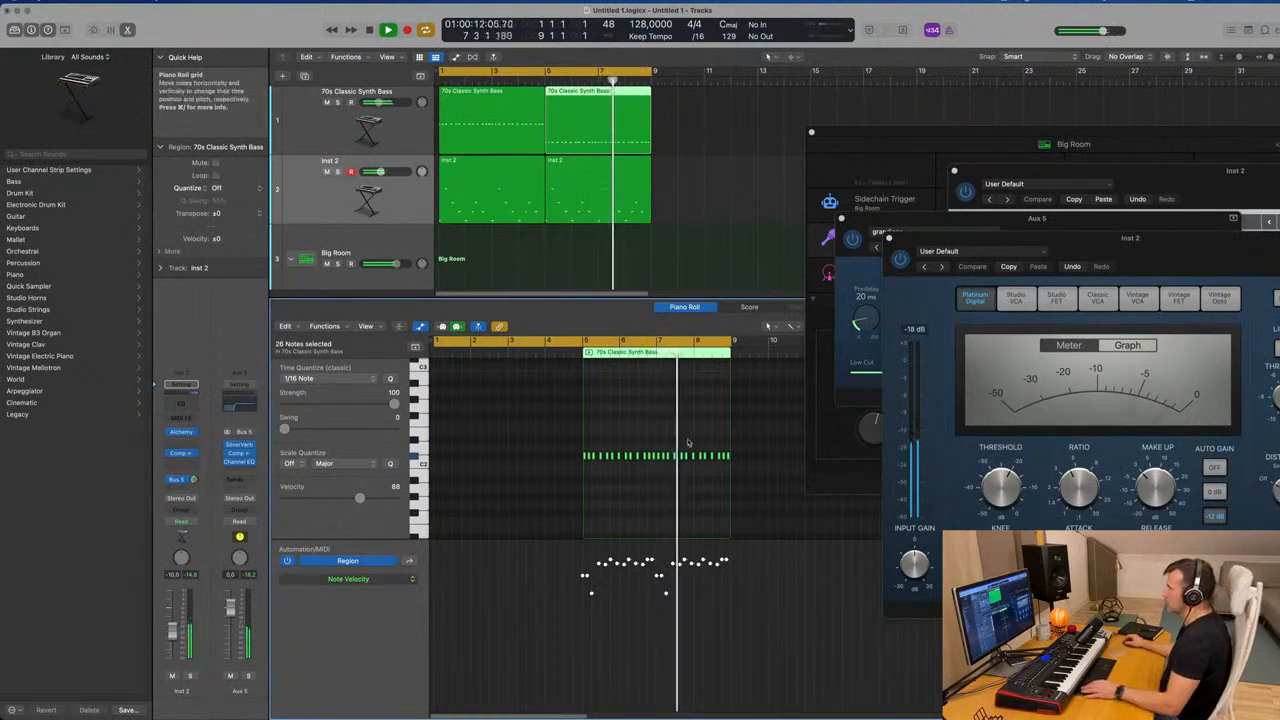
Raise the bass notes in bar 8 of the second 70s Classic Synth Bass region by five semitones
scroll(712, 450, "up", 1)
key("space")
scroll(731, 444, "down", 1)
scroll(731, 444, "up", 3)
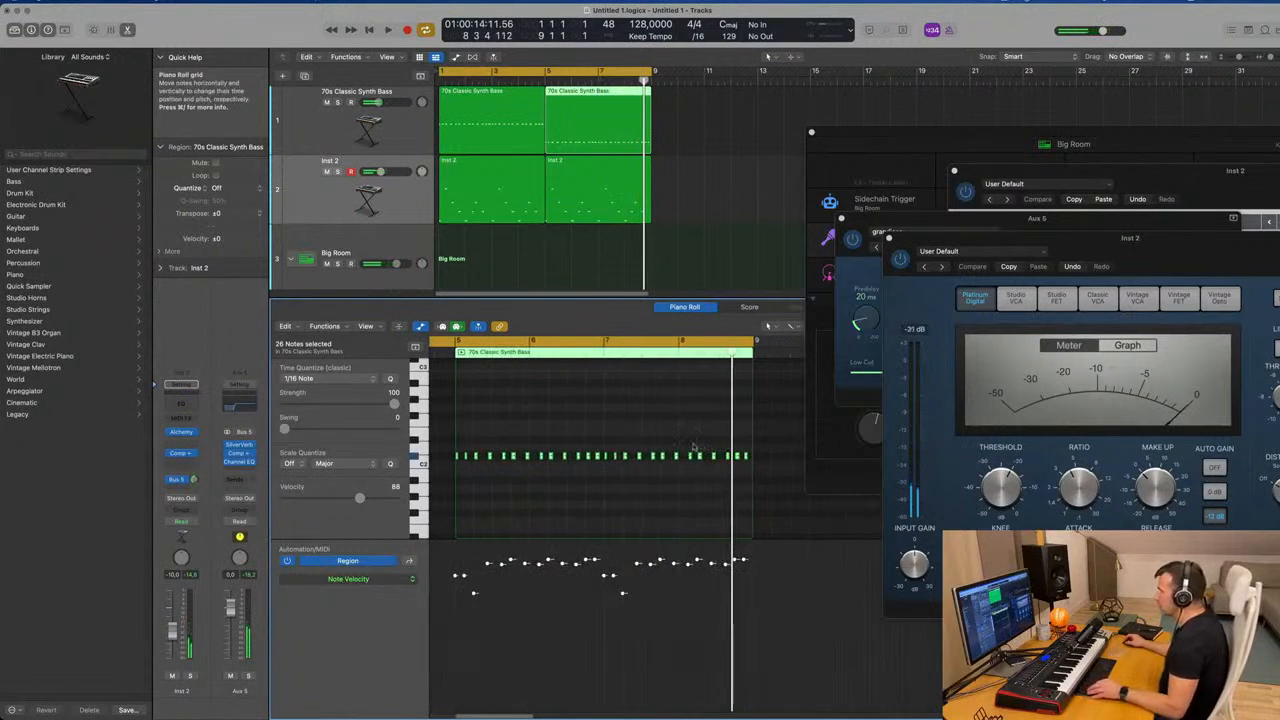
left_click_drag(753, 463, 760, 469)
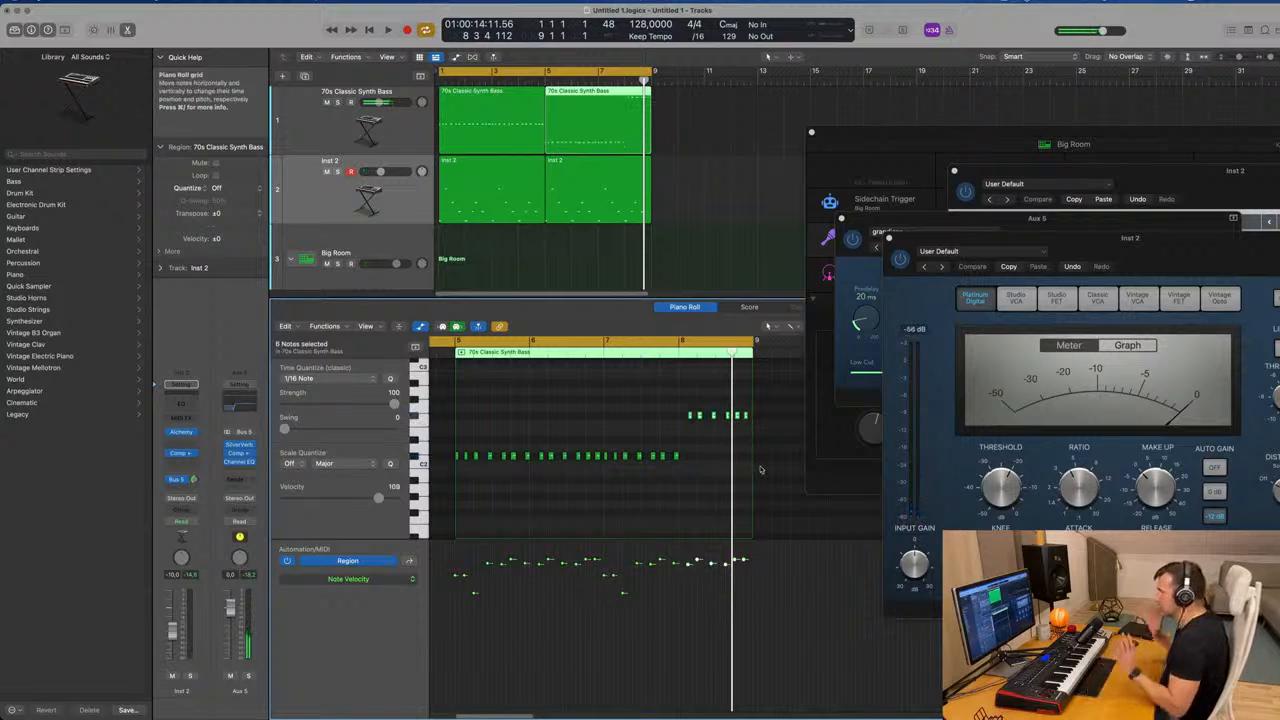
Play the eight-bar loop and review the full arrangement with the changed bass line
key("space")
scroll(678, 180, "down", 2)
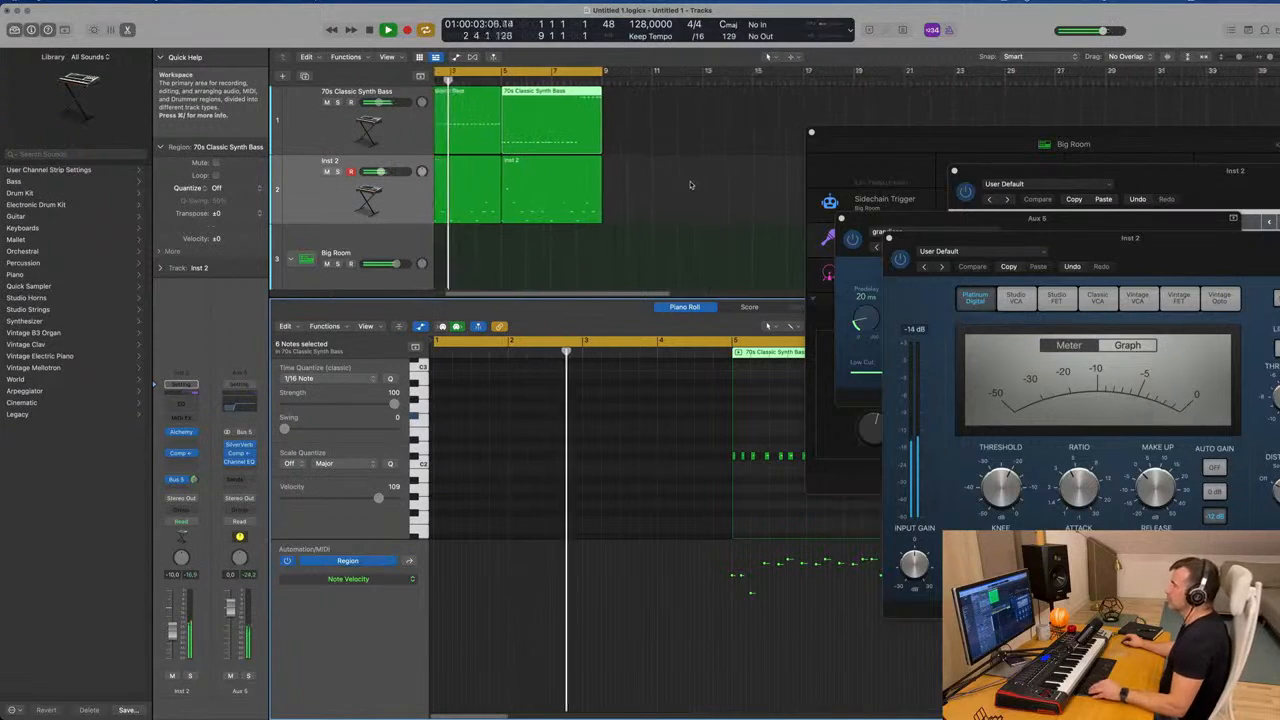
scroll(694, 183, "up", 1)
scroll(694, 183, "down", 1)
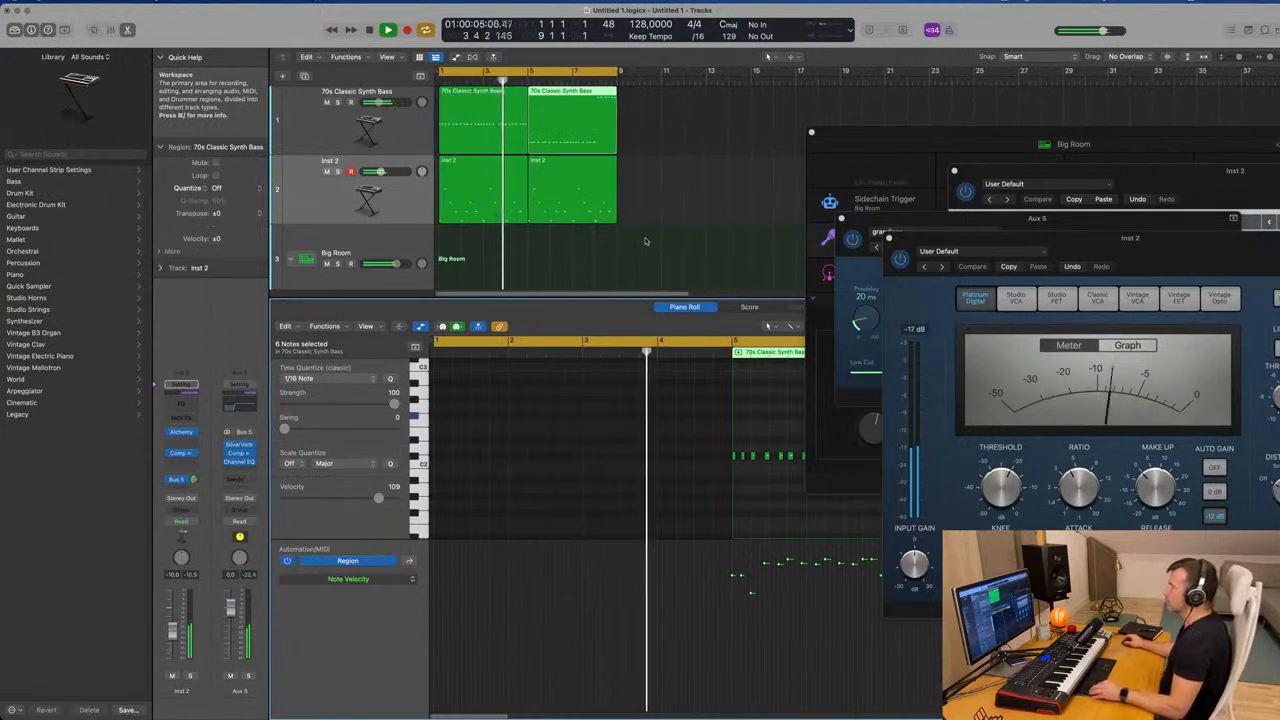
scroll(628, 252, "down", 1)
scroll(620, 254, "down", 1)
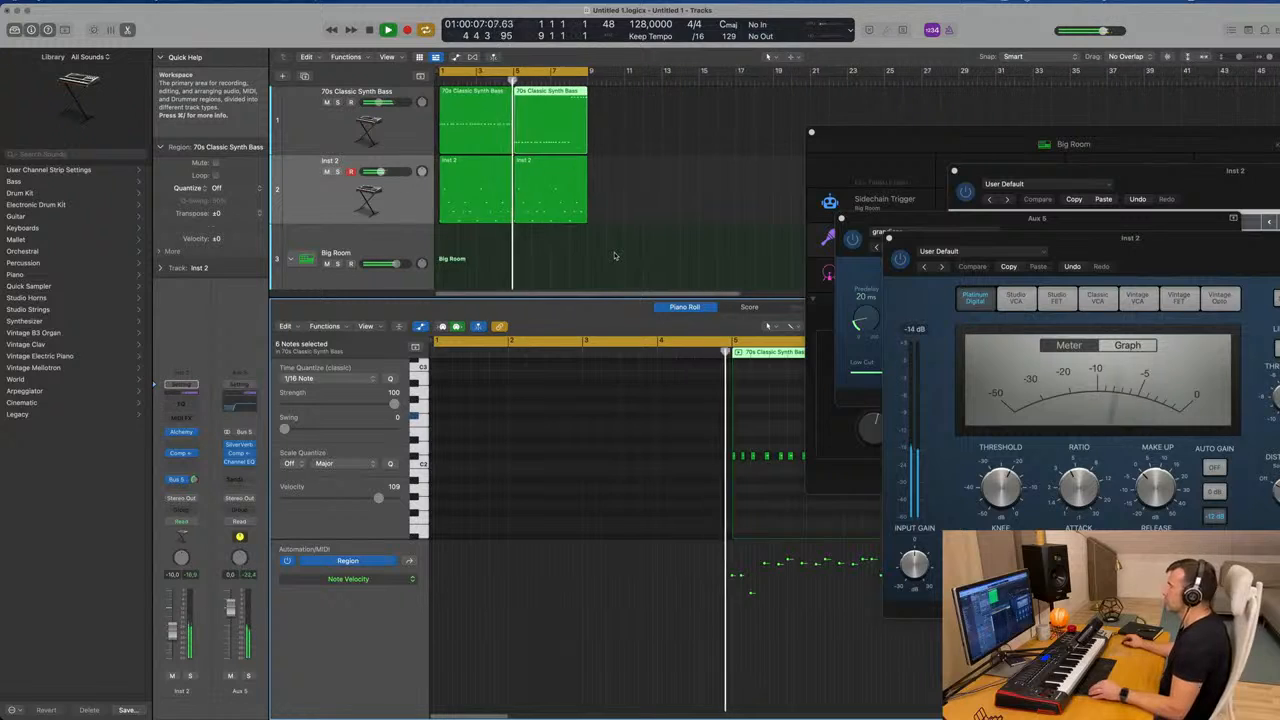
scroll(620, 250, "down", 2)
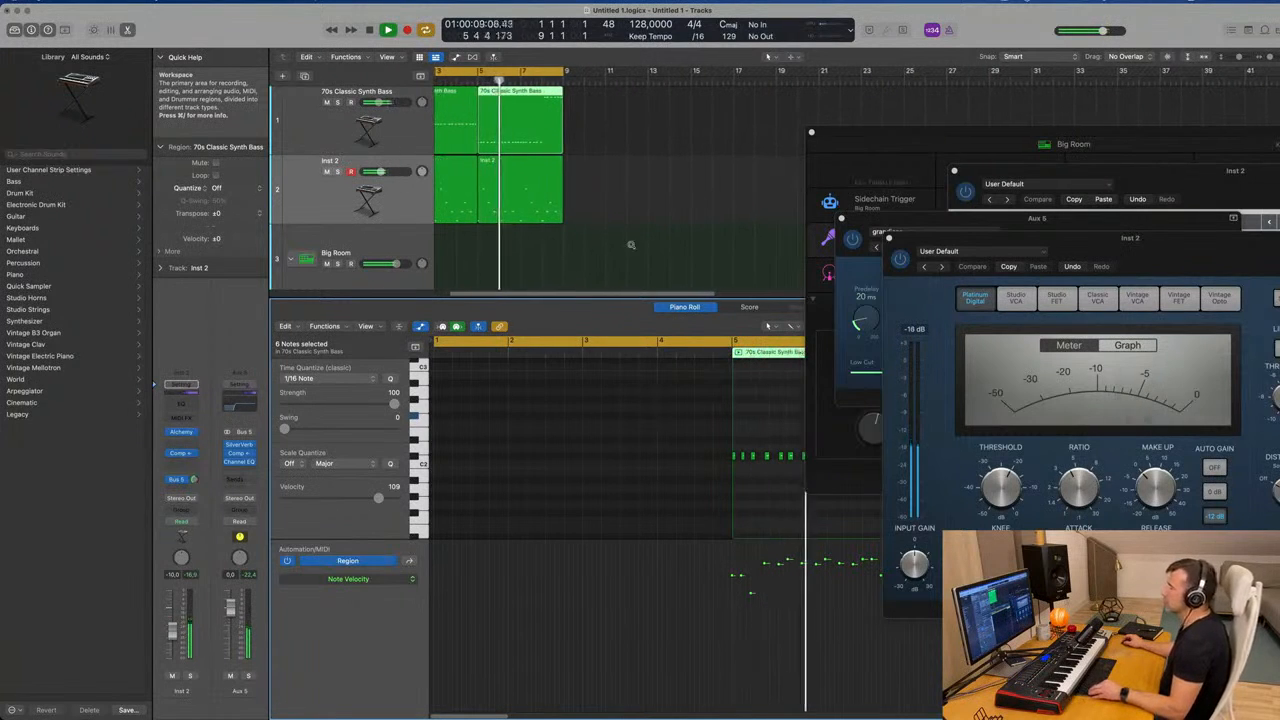
scroll(628, 246, "down", 1)
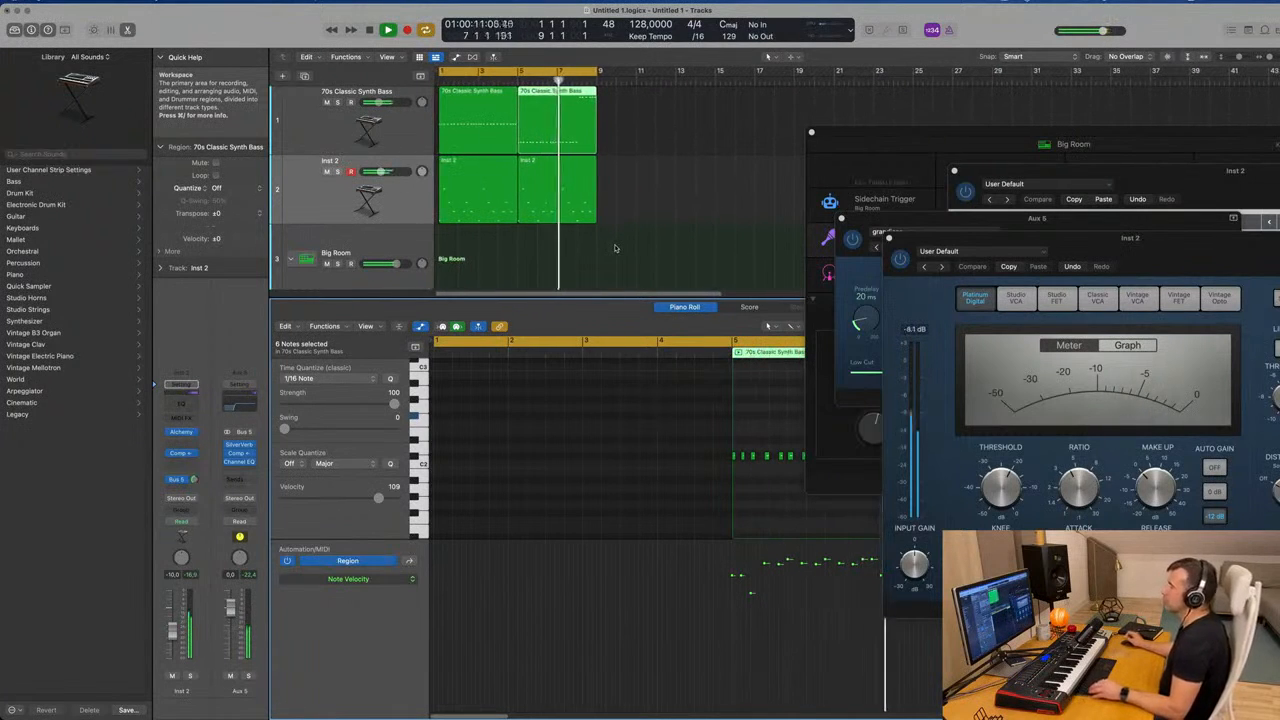
scroll(610, 248, "down", 1)
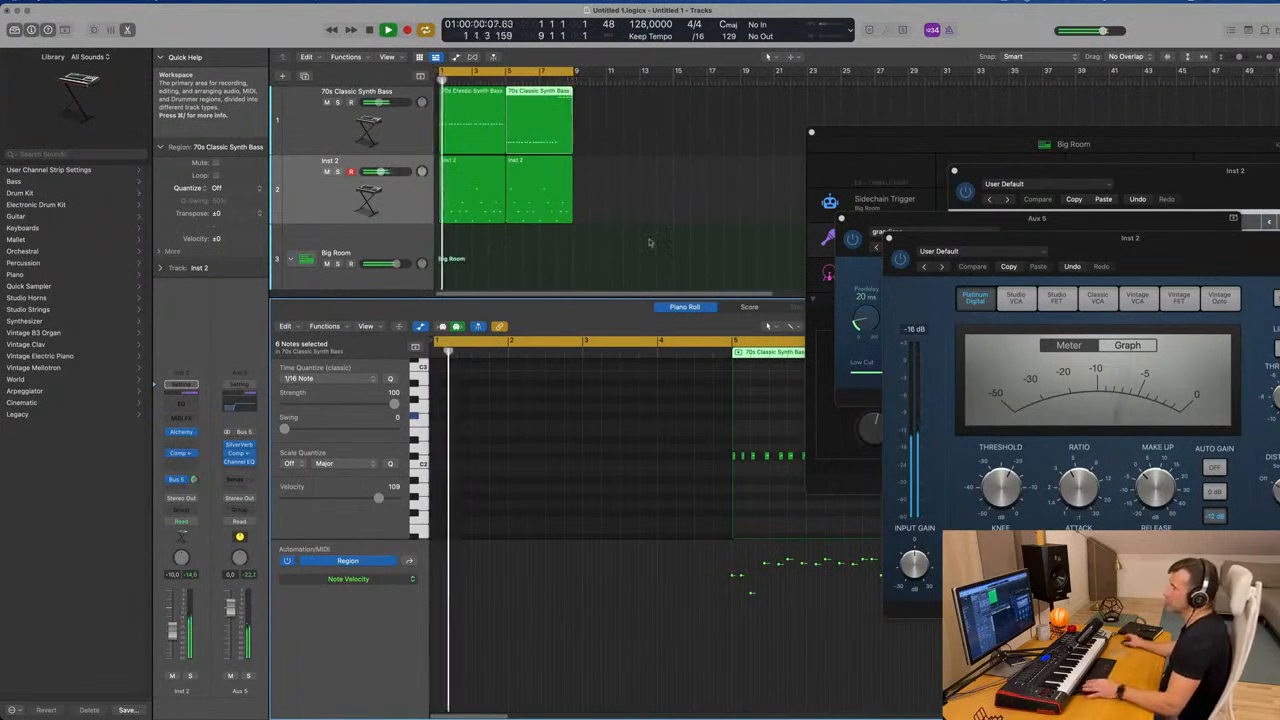
scroll(630, 210, "up", 1)
left_click(452, 280)
scroll(511, 258, "down", 3)
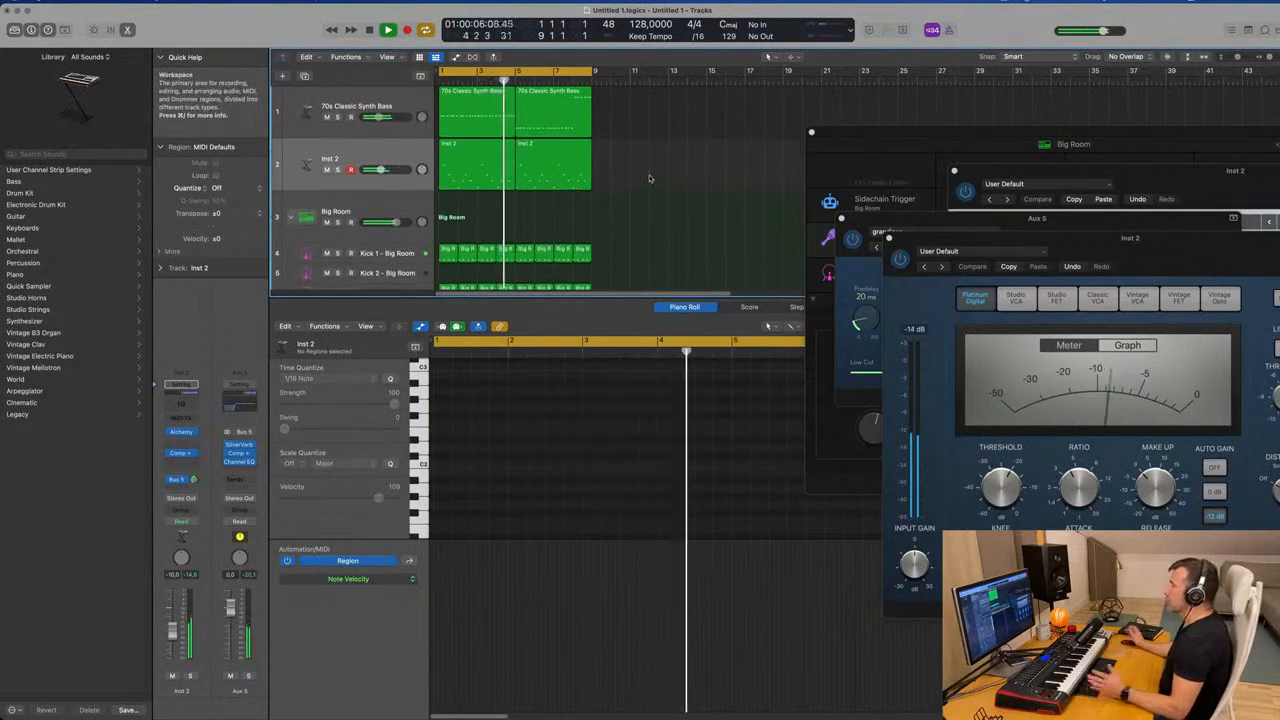
Join the two 70s Classic Synth Bass regions into one region, and join the two Inst 2 regions likewise
left_click_drag(622, 116, 500, 112)
left_click(620, 113)
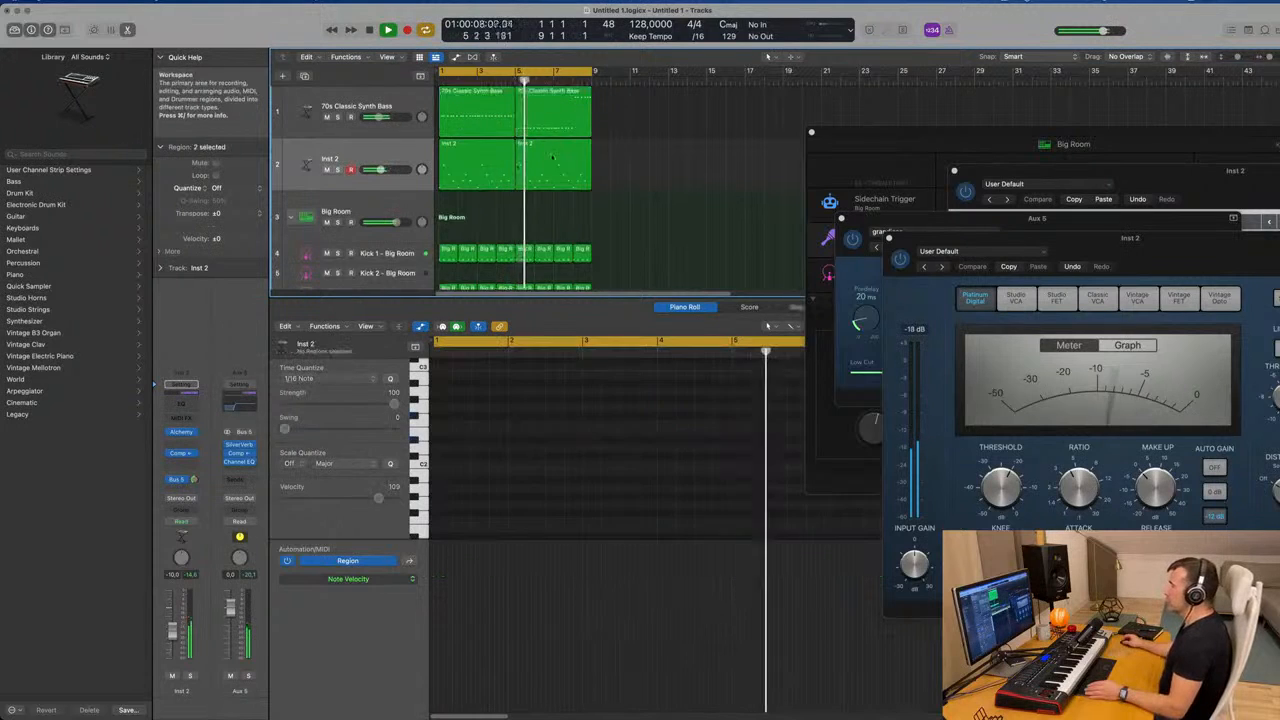
left_click_drag(620, 113, 465, 123)
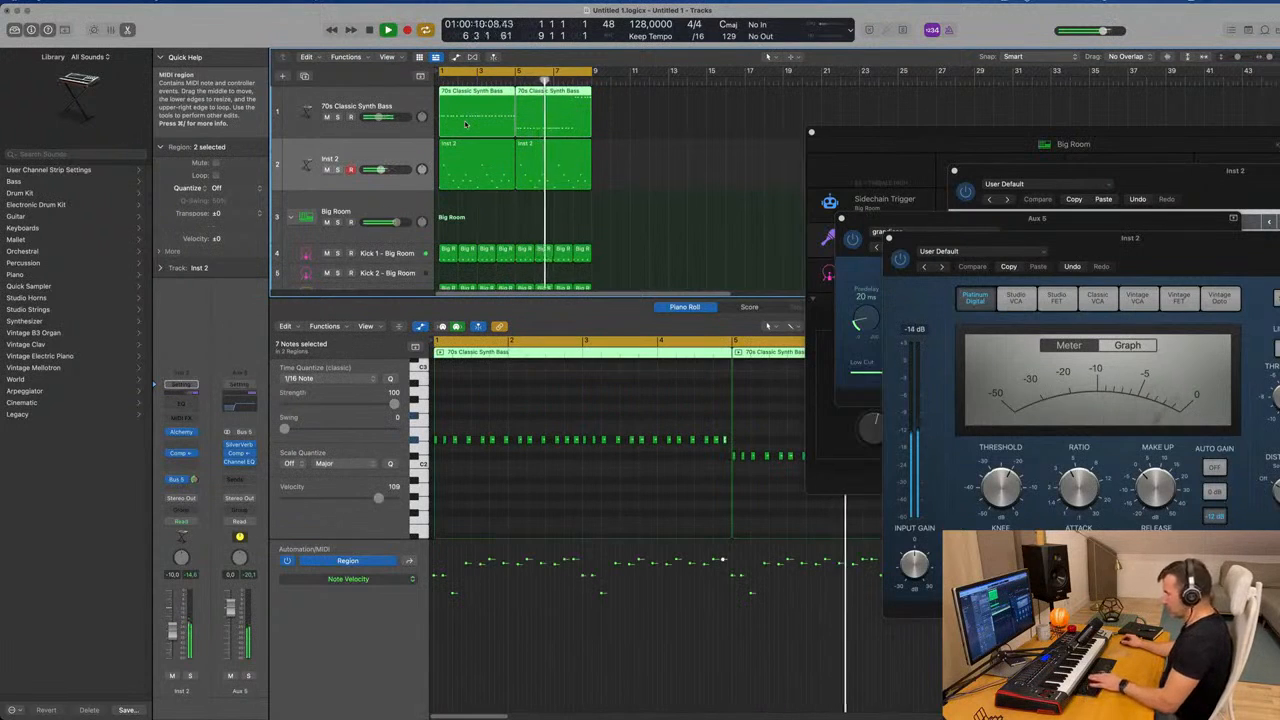
key("super+j")
left_click_drag(645, 160, 447, 174)
key("super+j")
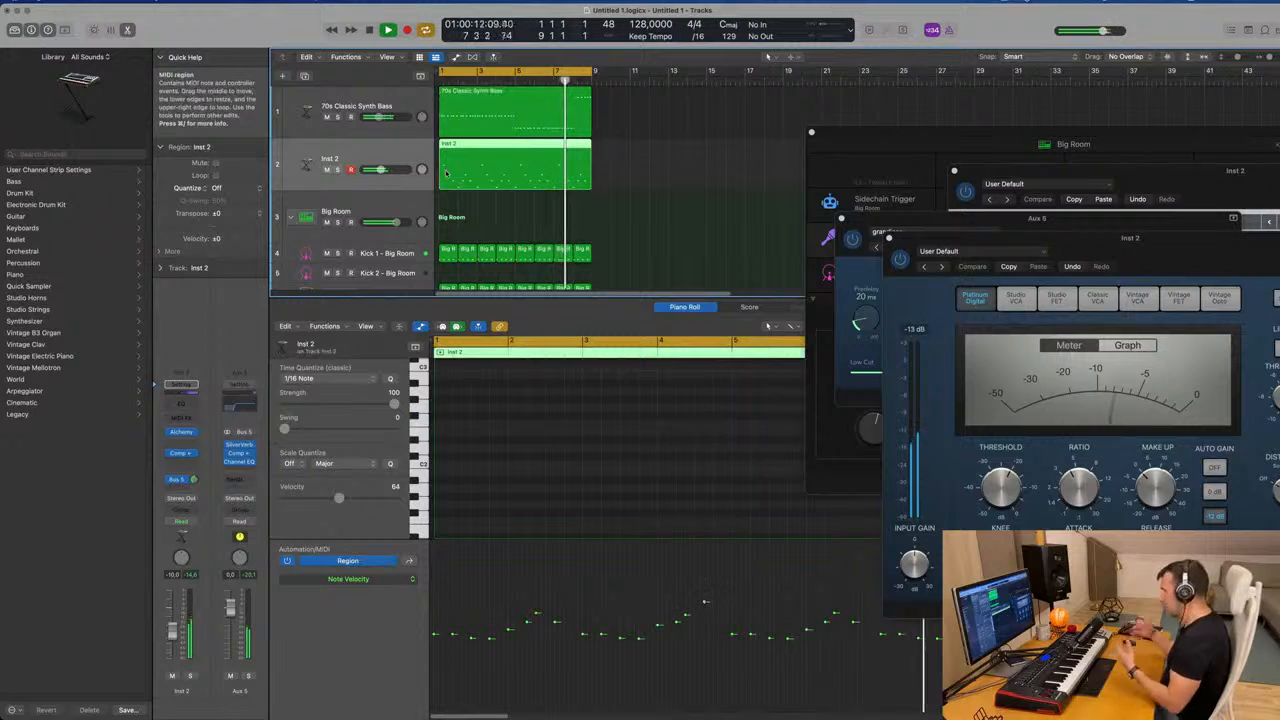
left_click(531, 108)
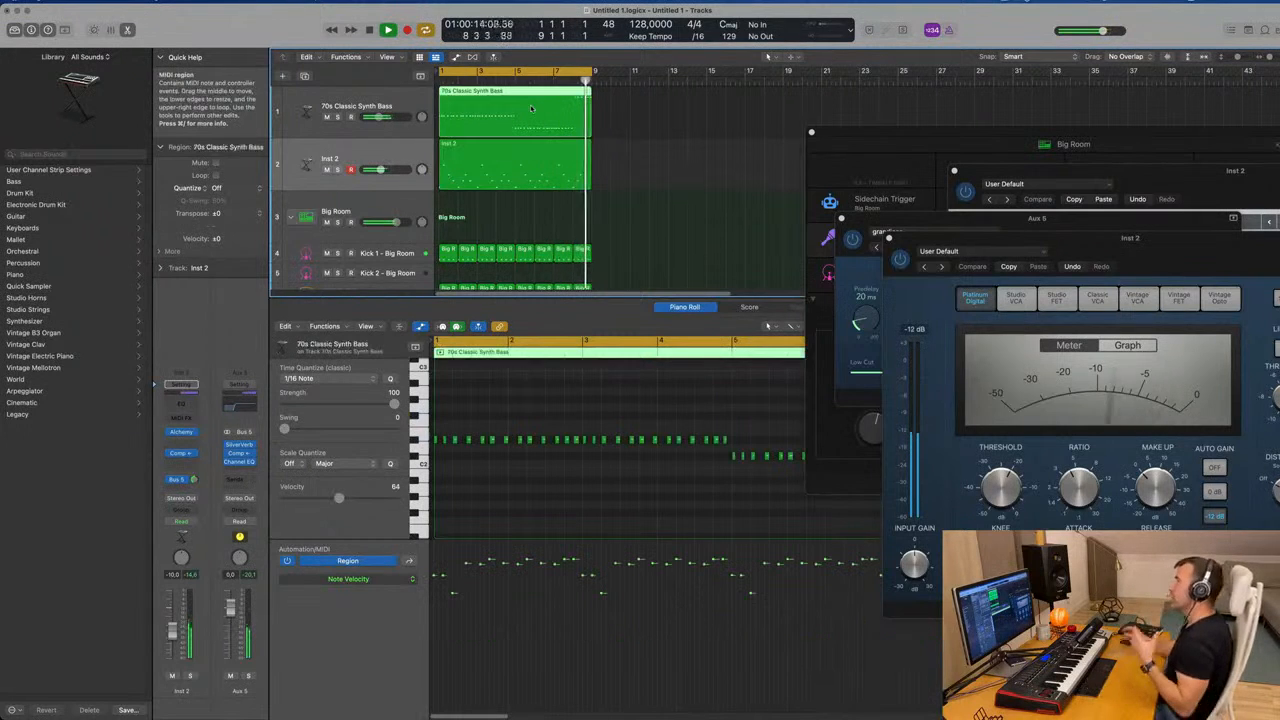
scroll(618, 464, "down", 5)
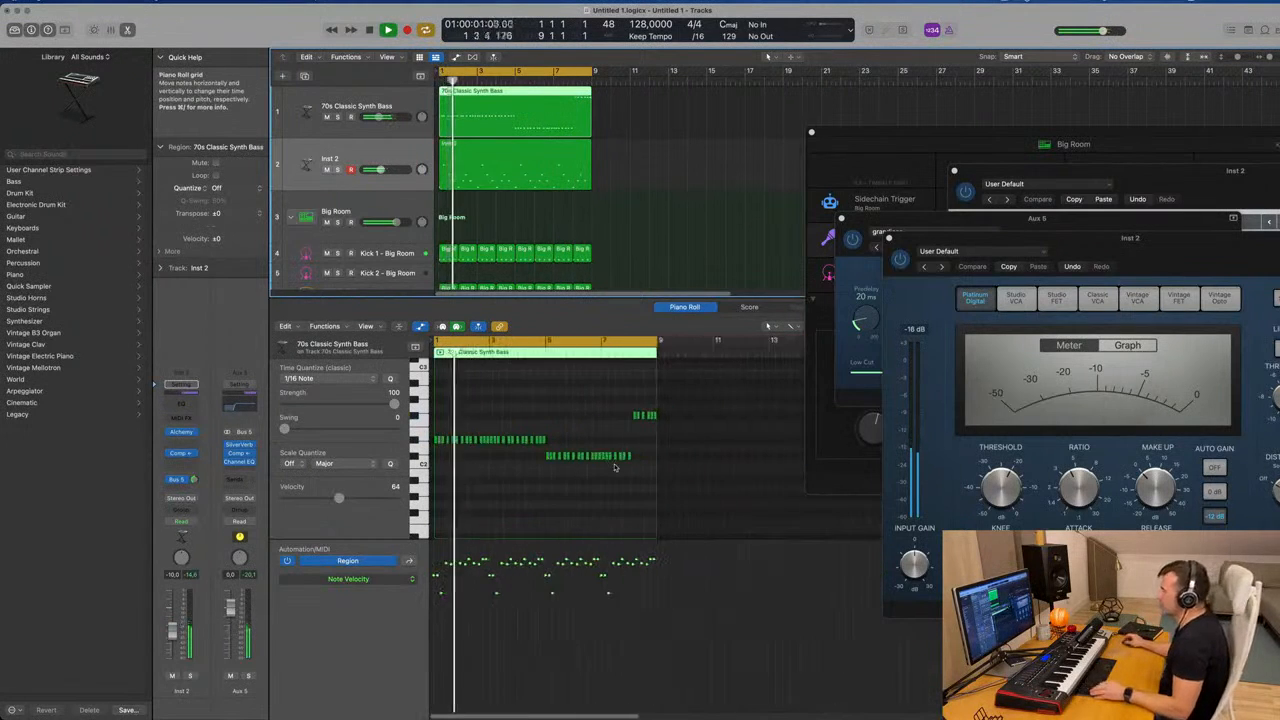
scroll(343, 153, "down", 1)
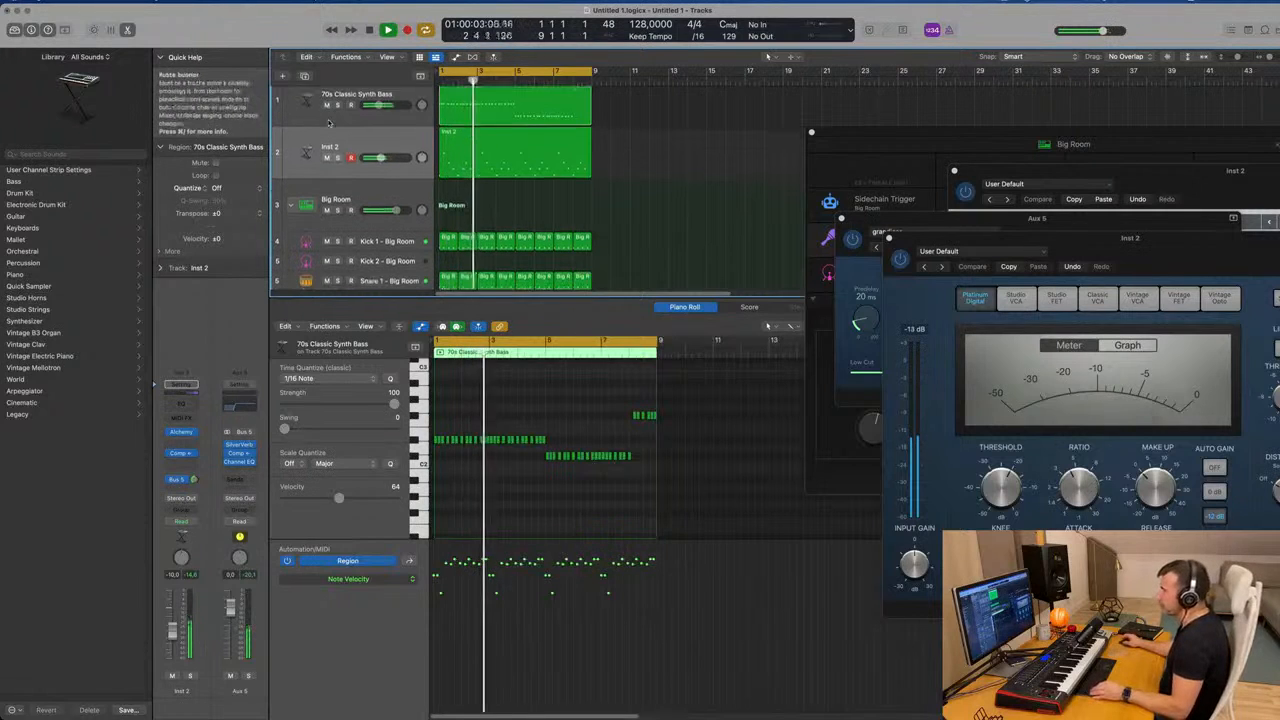
left_click(440, 131)
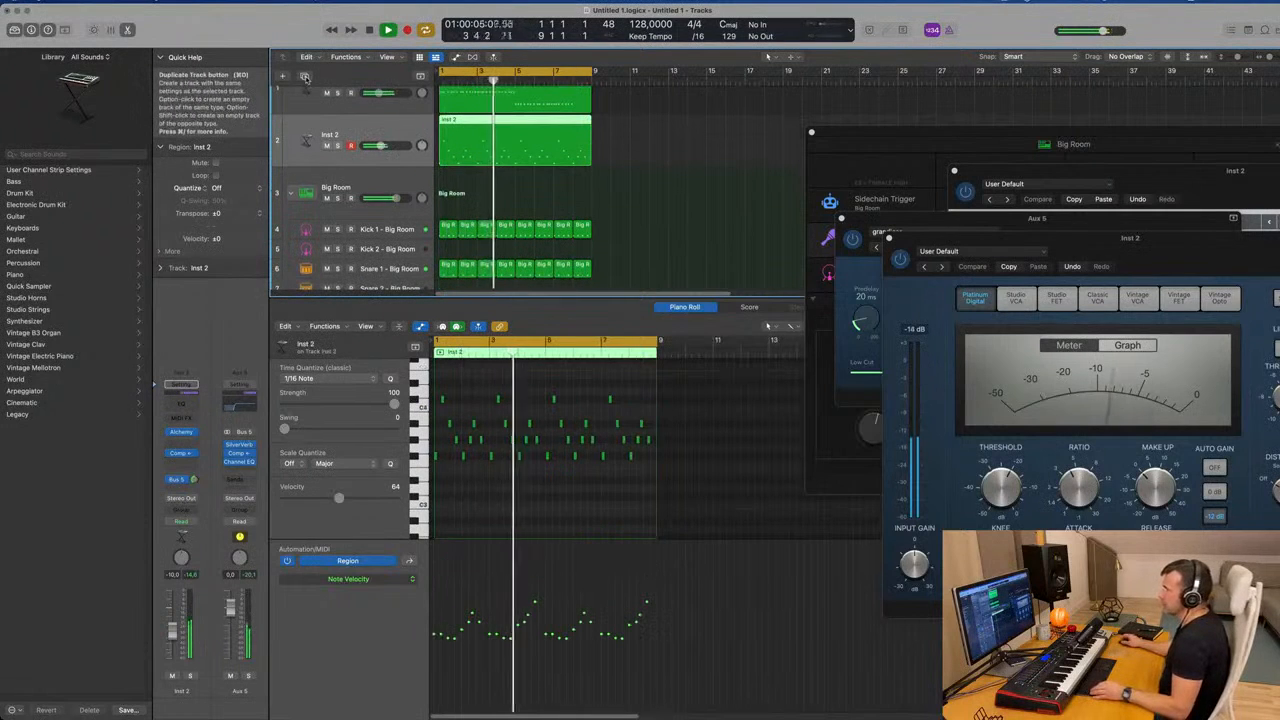
left_click(304, 76)
left_click(576, 104)
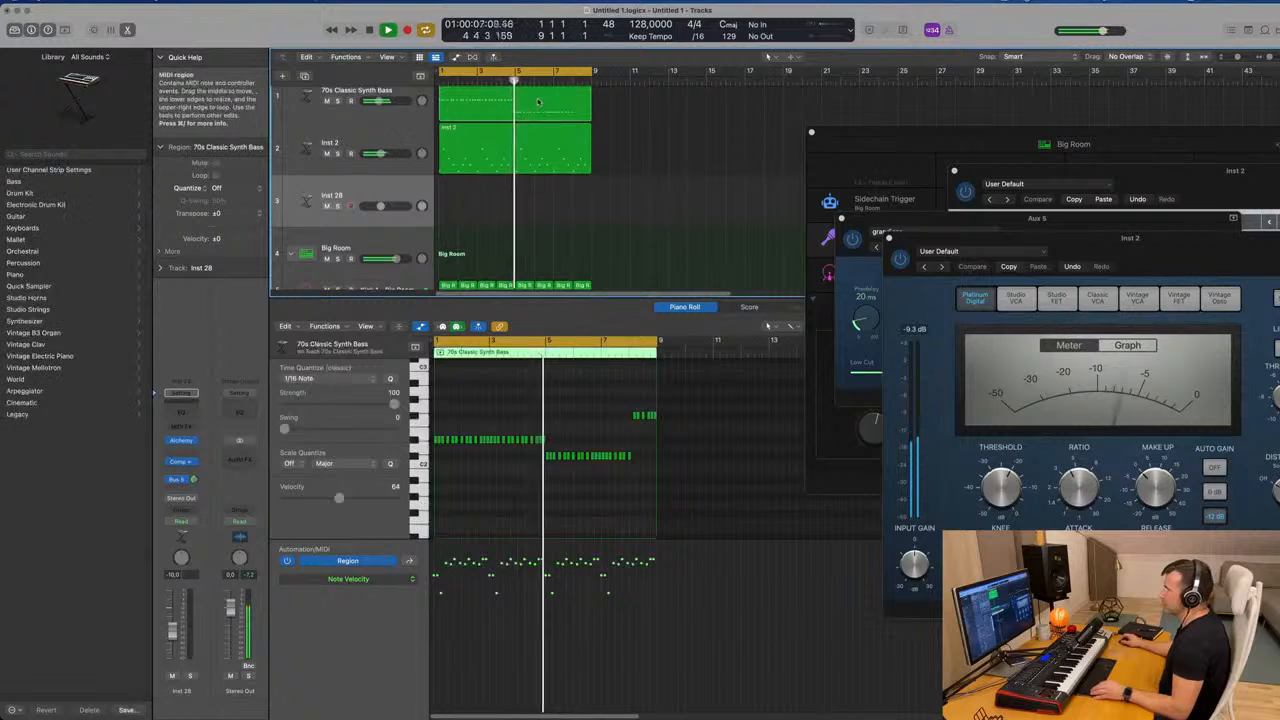
left_click_drag(560, 100, 560, 204)
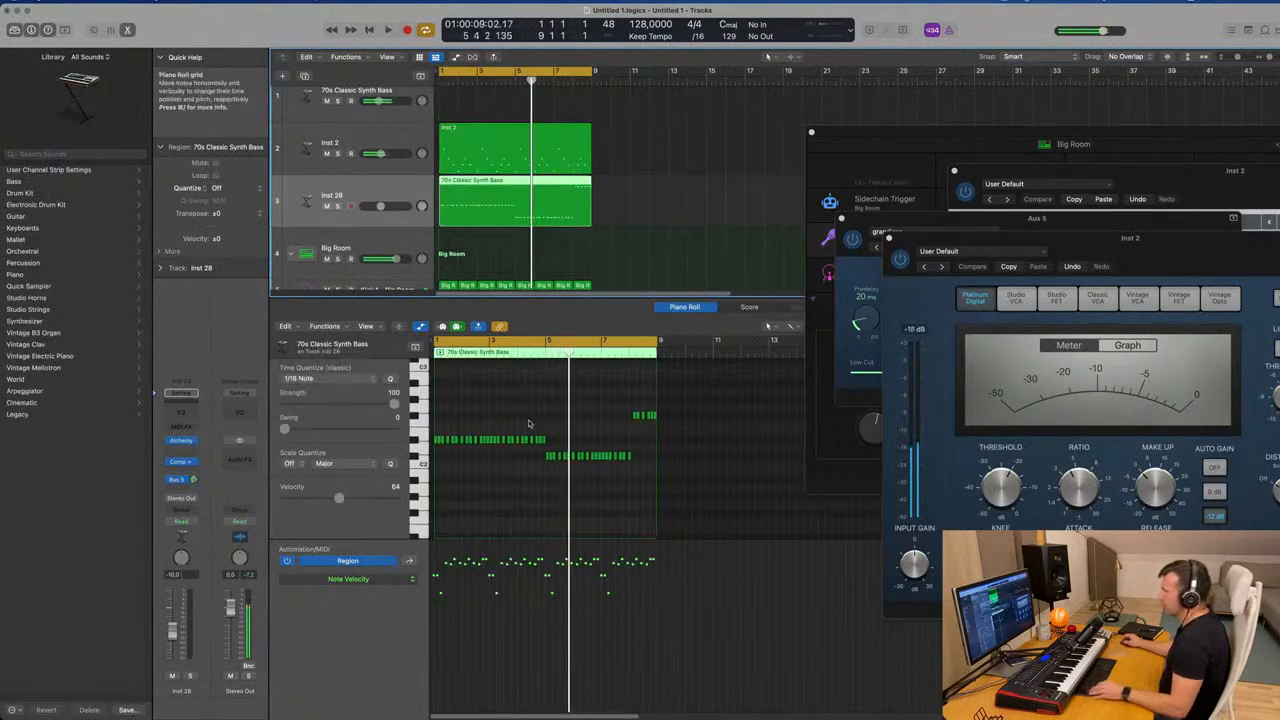
scroll(530, 425, "up", 2)
scroll(500, 428, "left", 3)
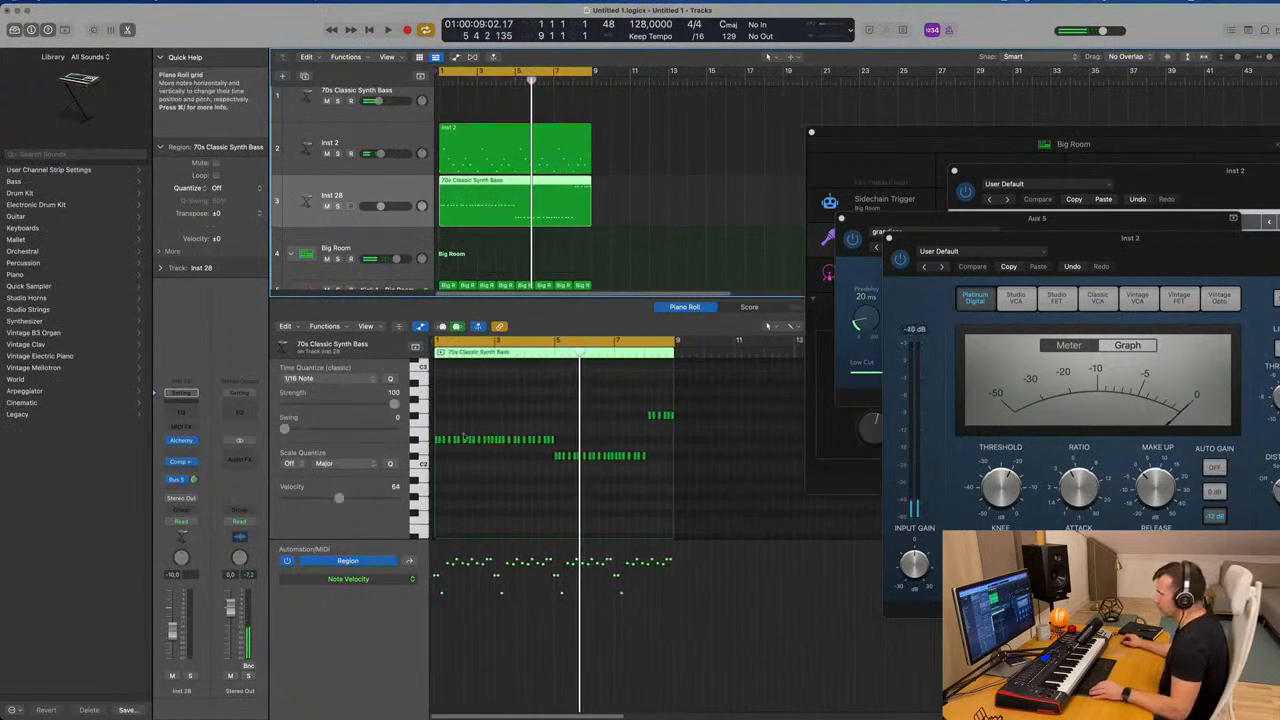
left_click_drag(438, 439, 518, 439)
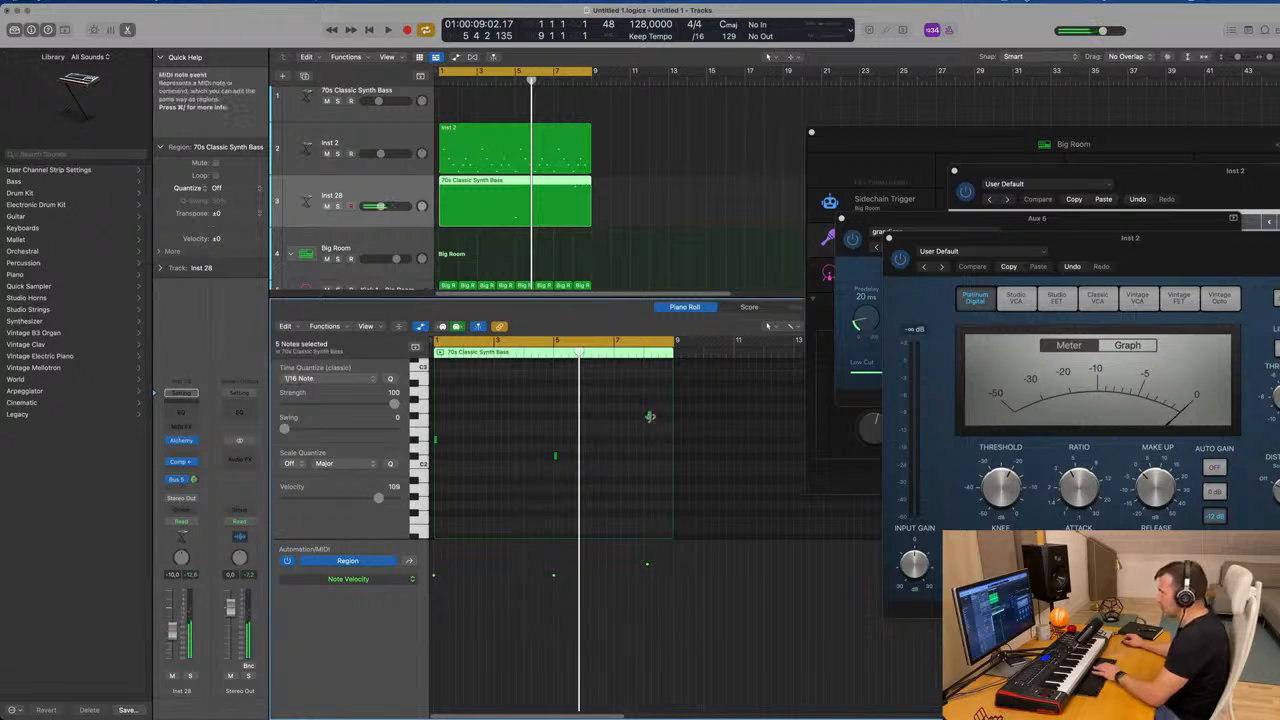
left_click_drag(649, 417, 436, 420)
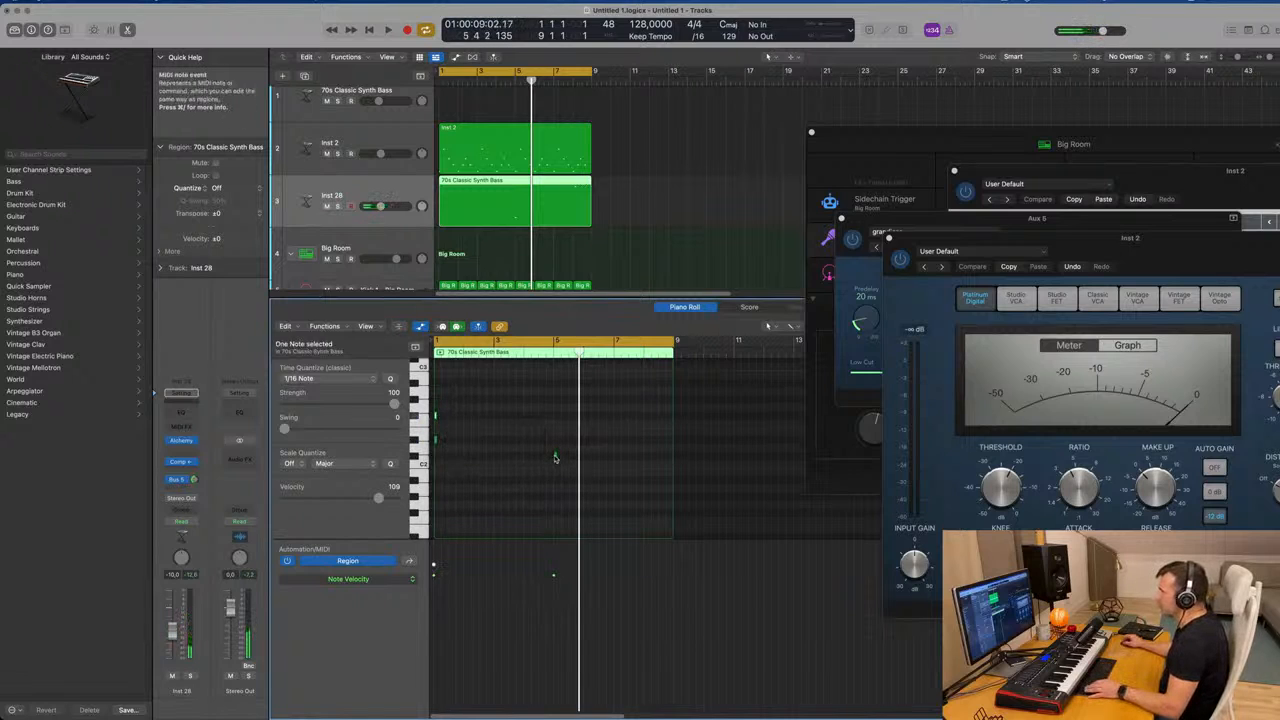
left_click_drag(553, 458, 436, 458)
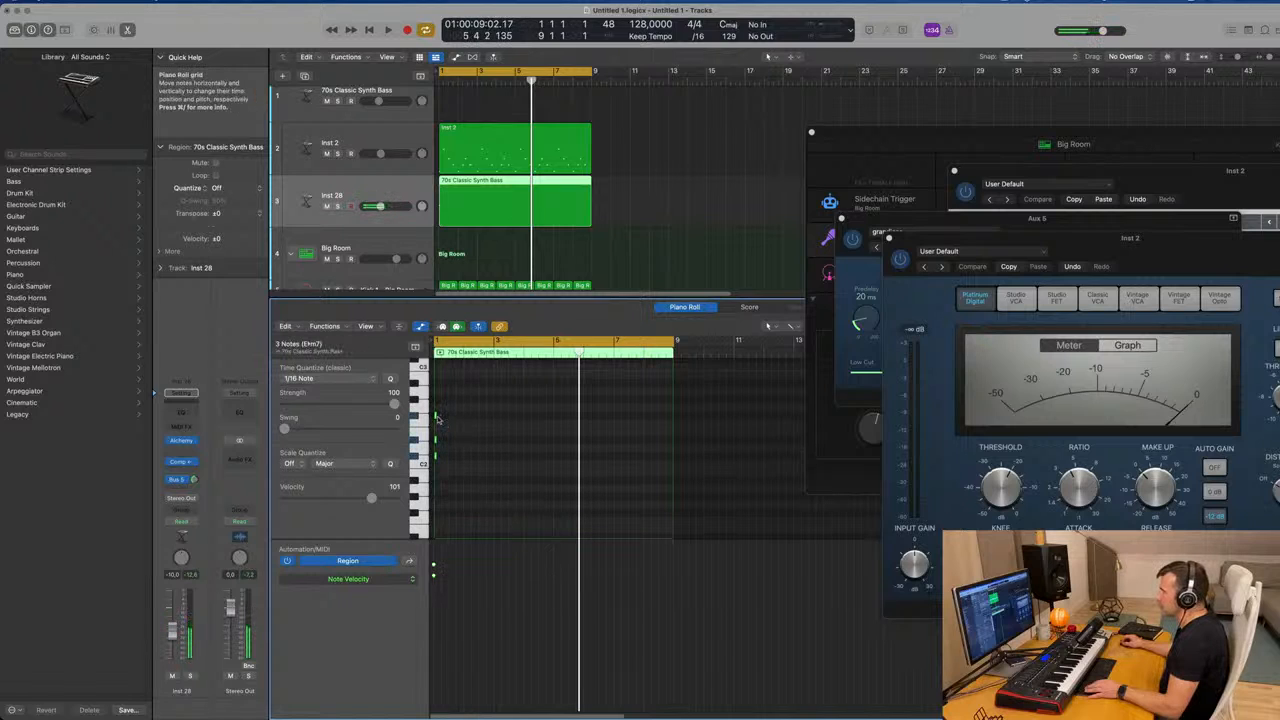
left_click_drag(437, 416, 463, 423)
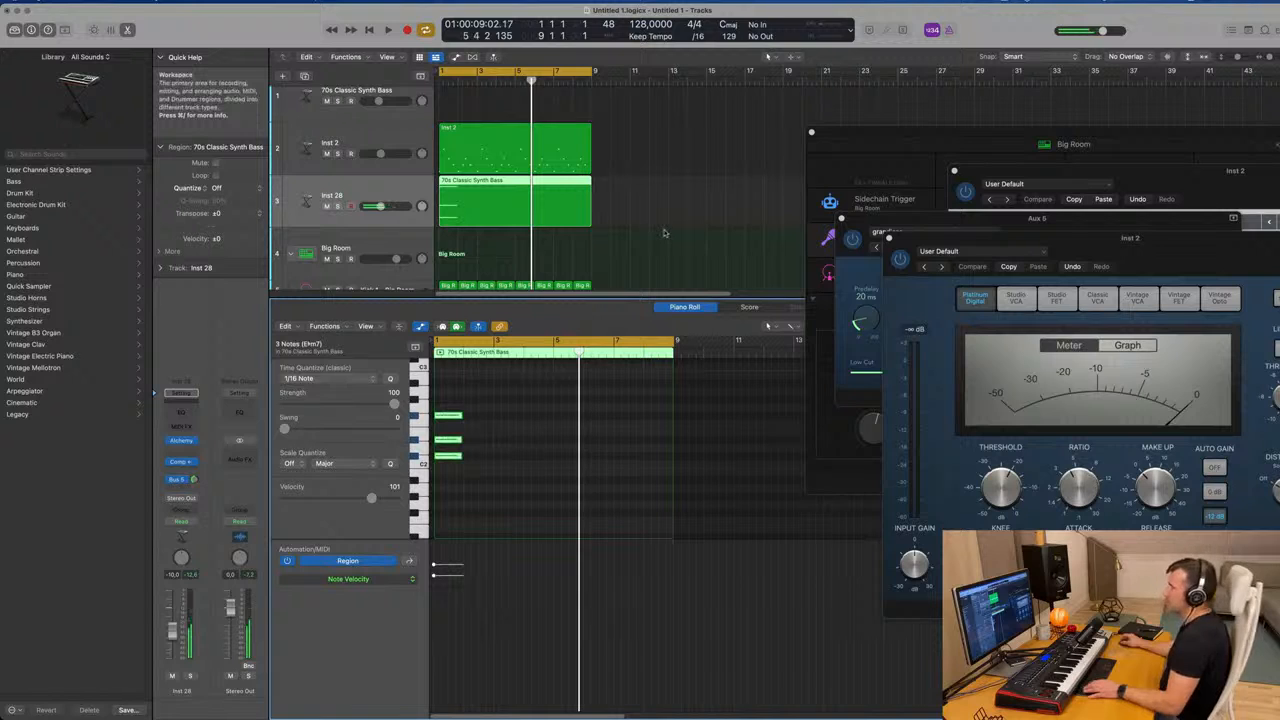
key("space")
scroll(598, 230, "up", 2)
key("space")
key("space")
left_click(408, 208)
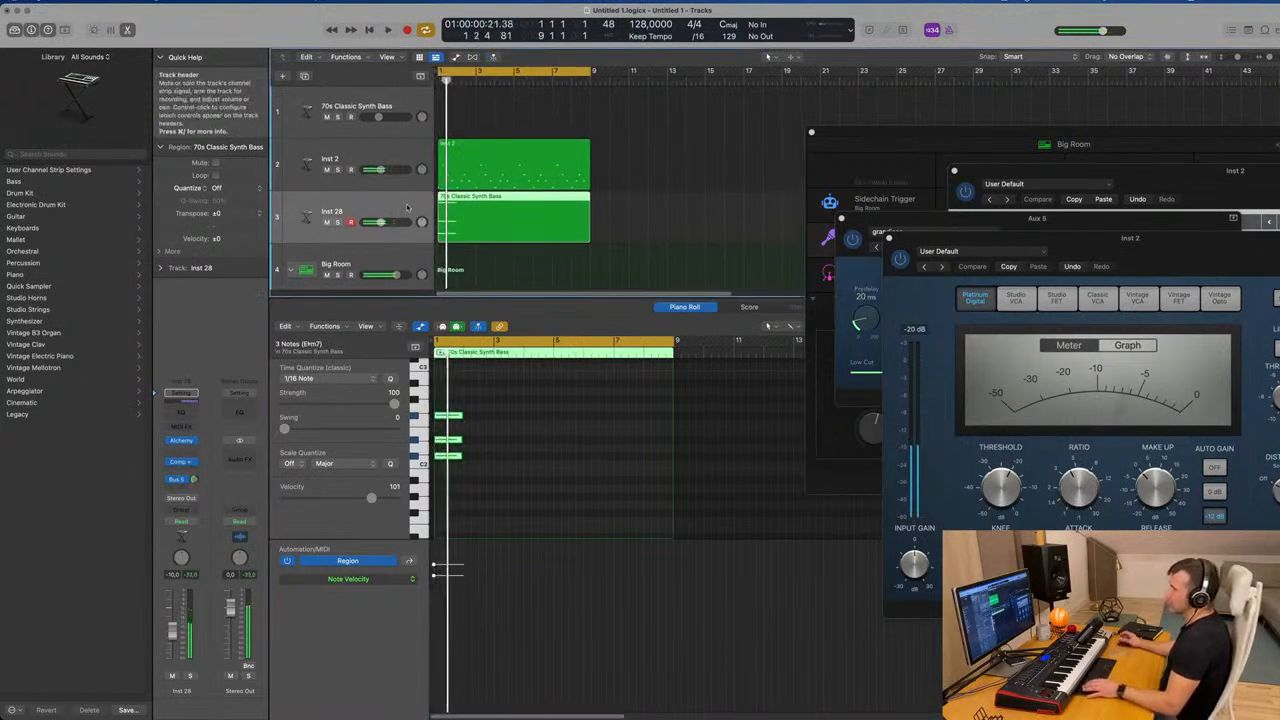
left_click(181, 441)
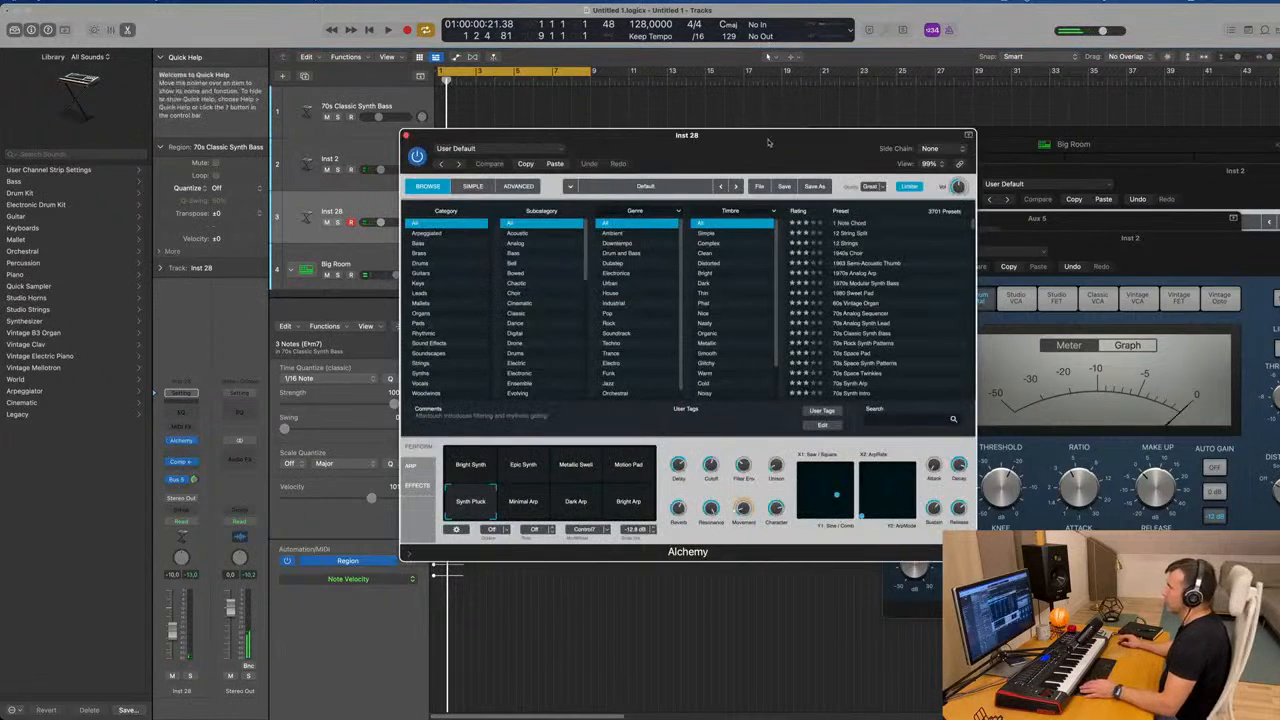
left_click_drag(759, 142, 1013, 173)
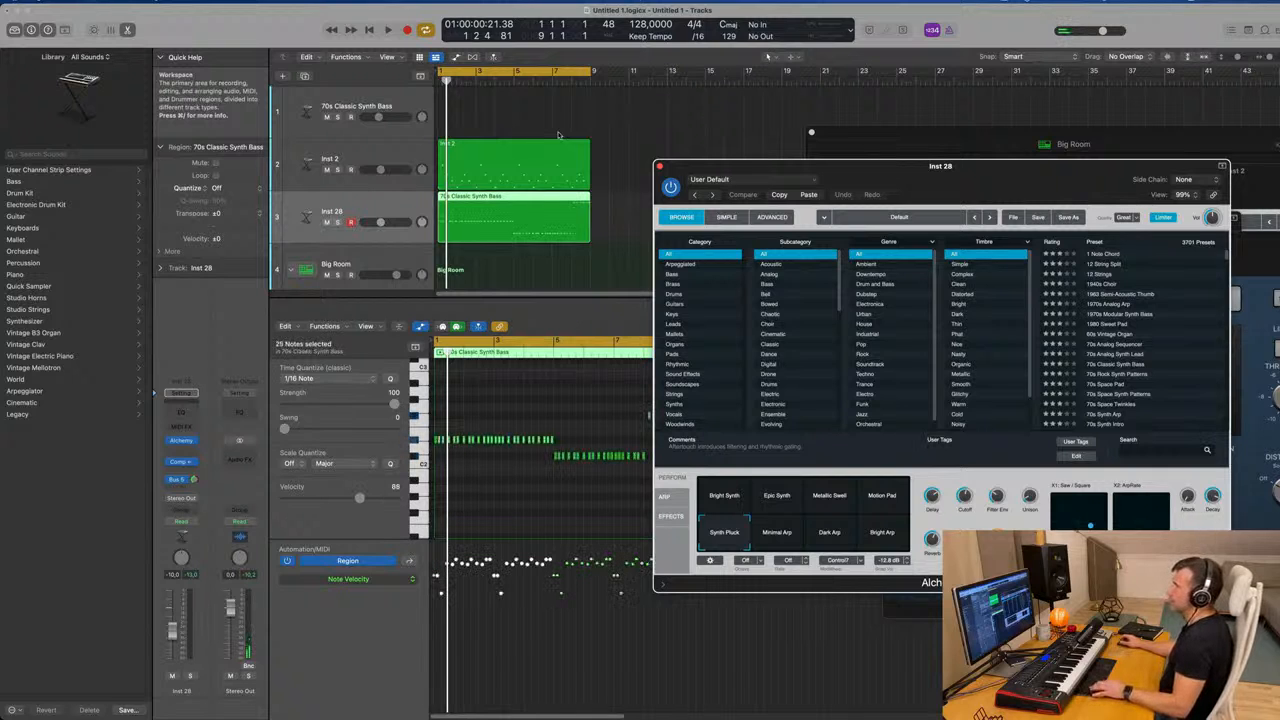
key("super+z")
key("super+z")
key("space")
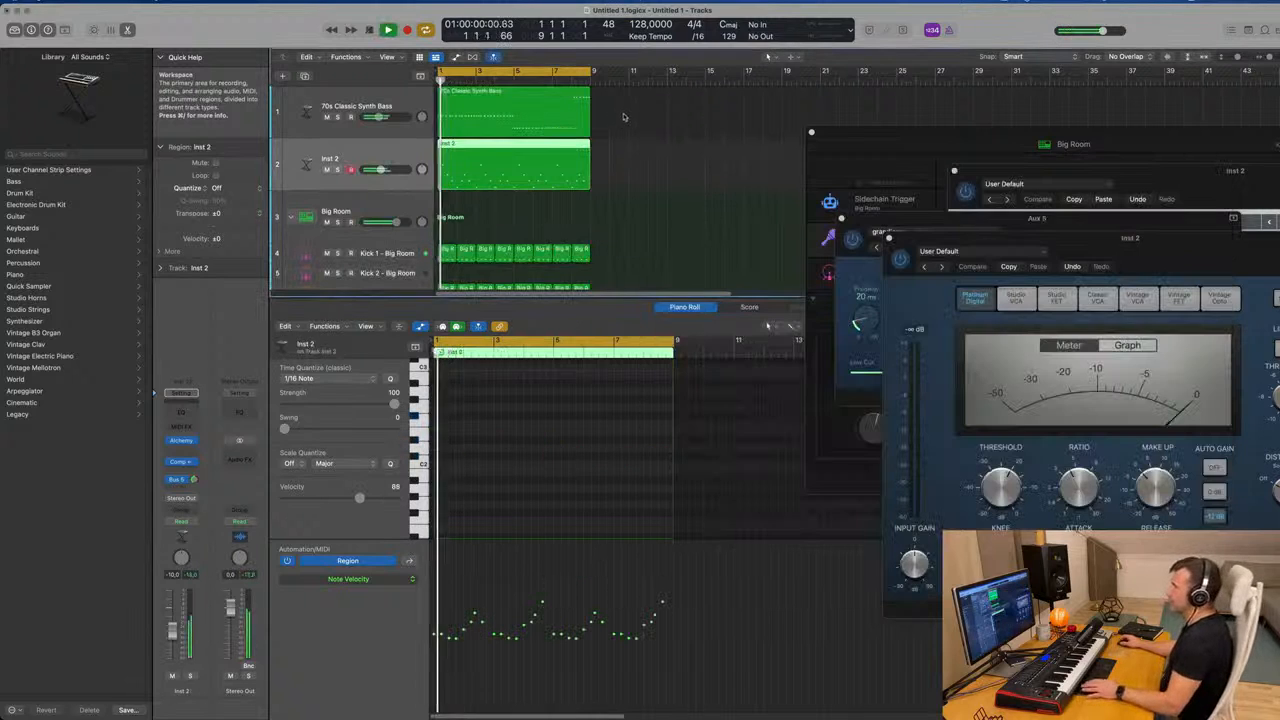
left_click_drag(537, 101, 504, 210)
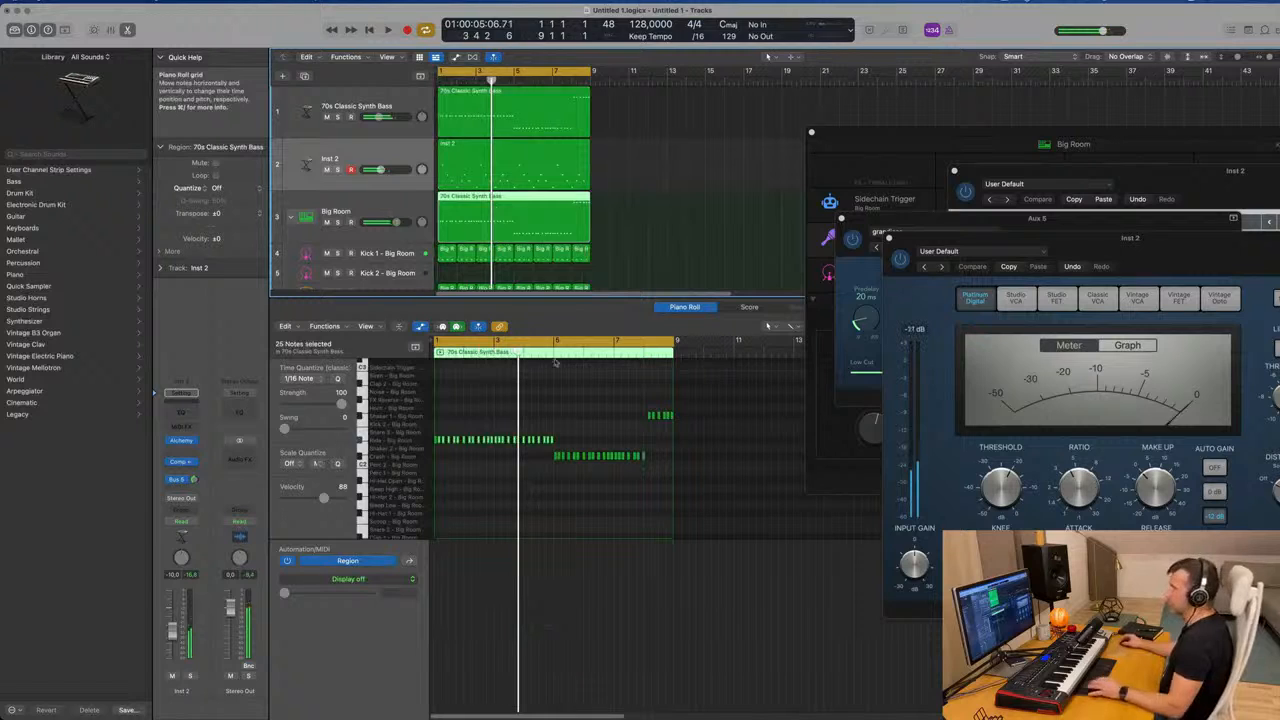
key("super+z")
Duplicate the Inst 2 track with its settings and copy the 70s Classic Synth Bass region onto the new track at bar 1
left_click(386, 93)
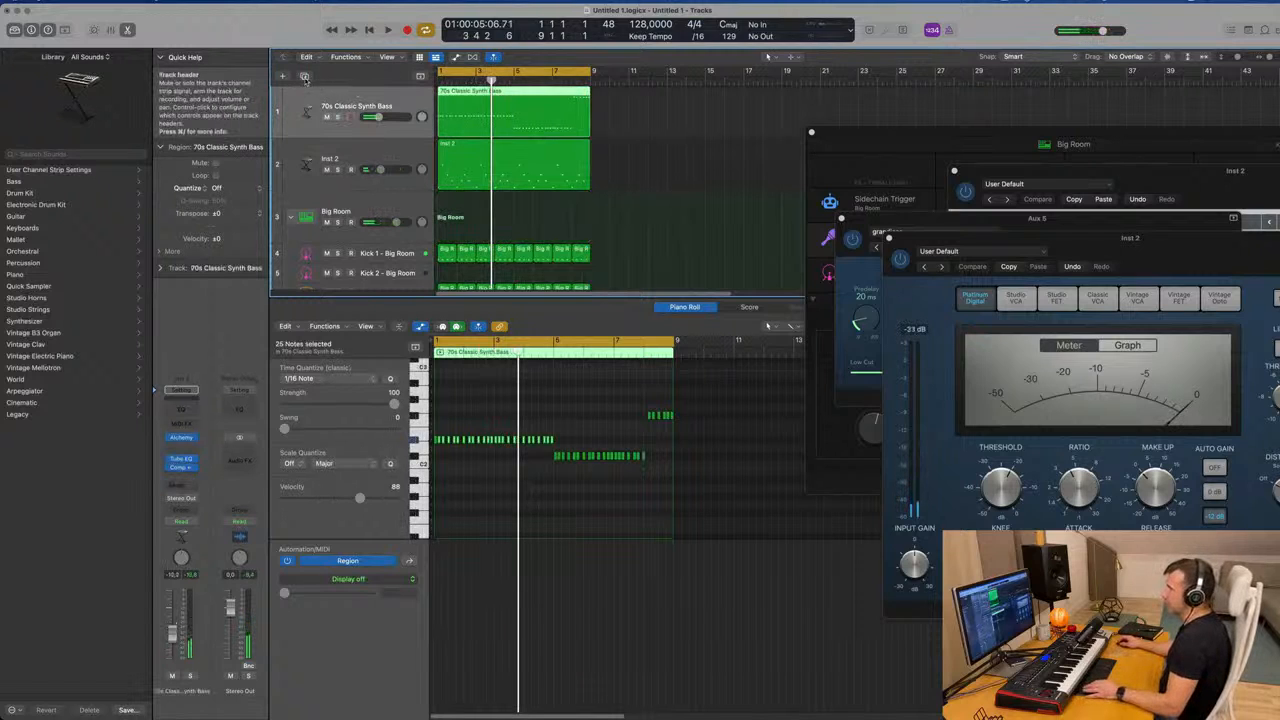
left_click(362, 147)
left_click(305, 77)
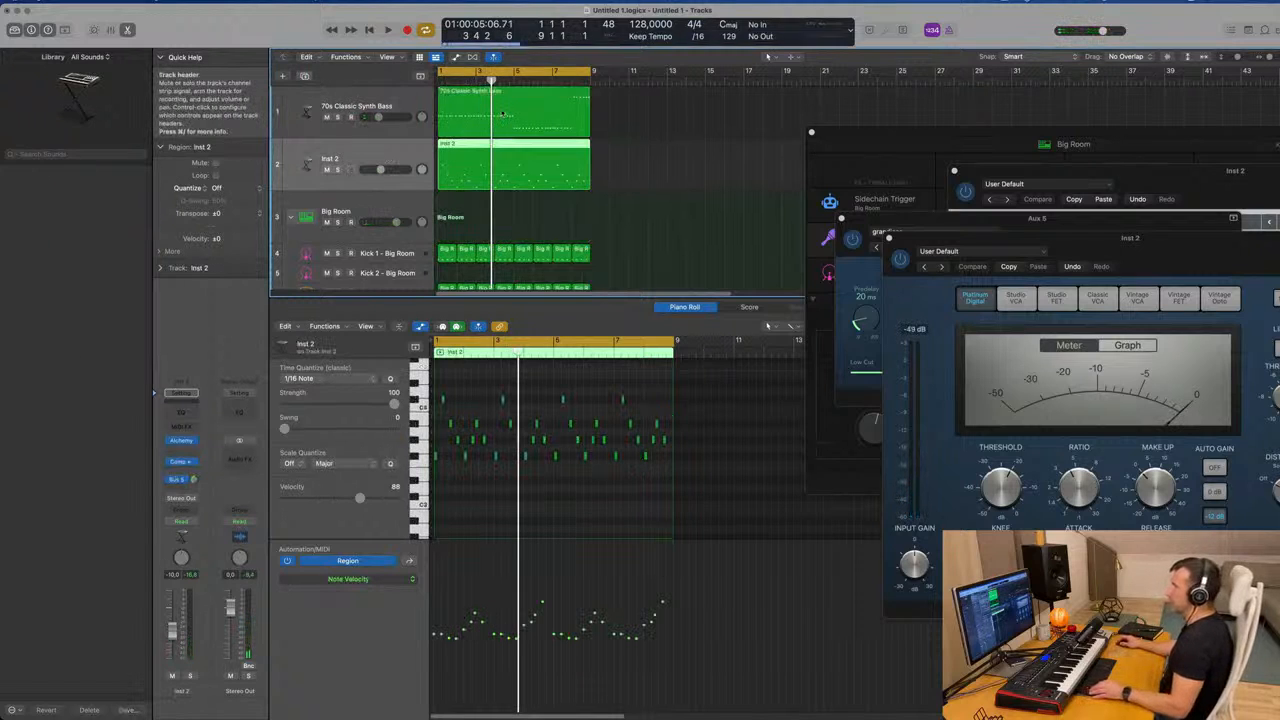
left_click_drag(497, 114, 489, 235)
left_click_drag(465, 237, 466, 234)
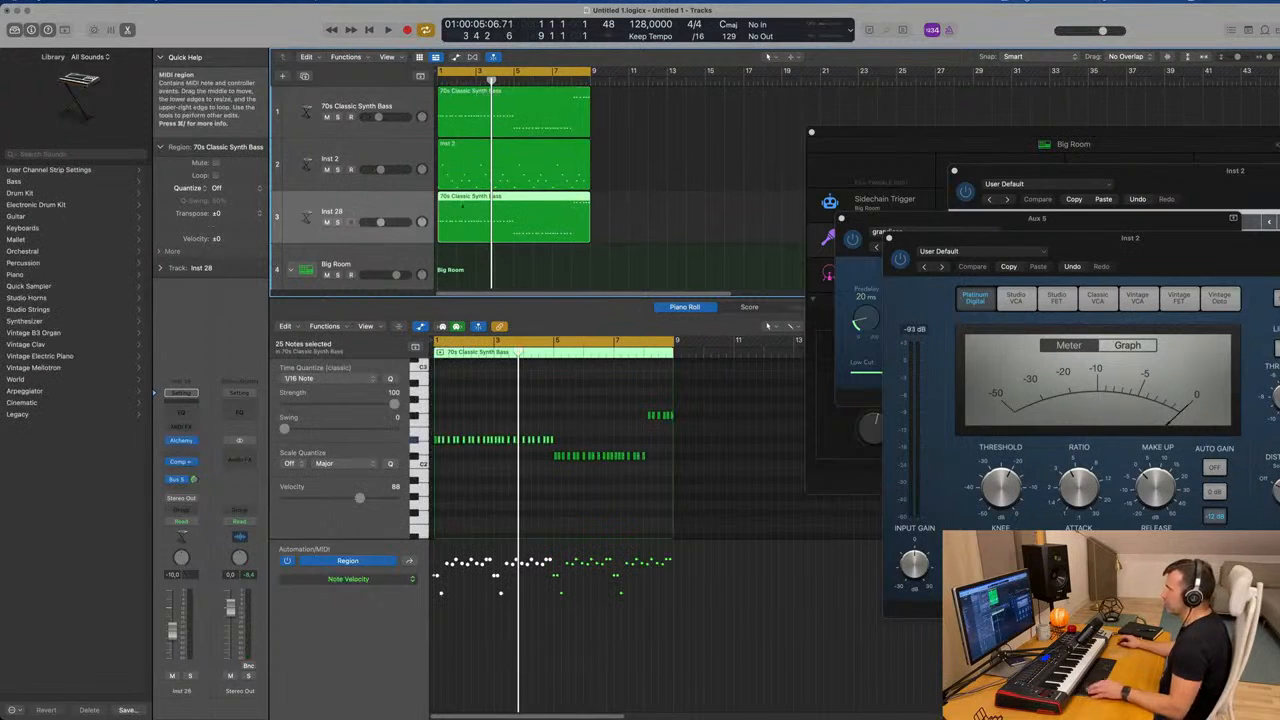
key("space")
key("space")
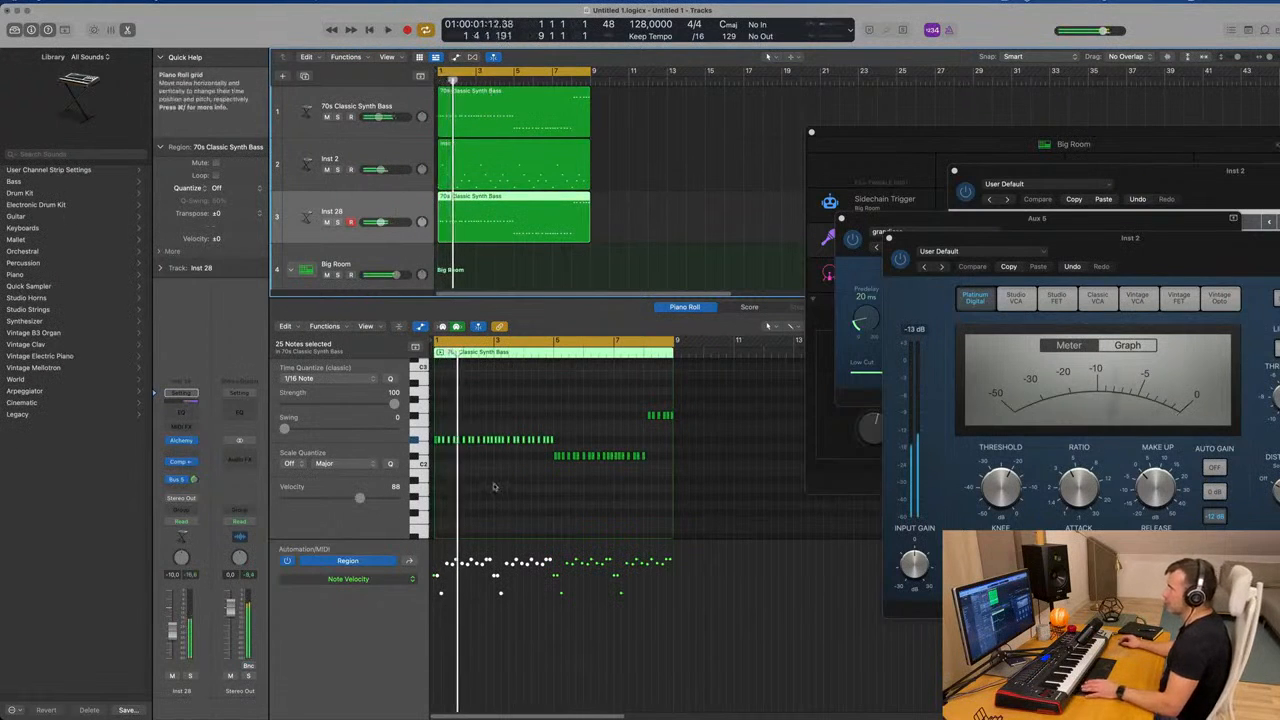
Reduce the copied bass region to one note per pitch and stack the three notes at bar 1 as a chord
scroll(506, 440, "up", 1)
left_click_drag(592, 436, 461, 448)
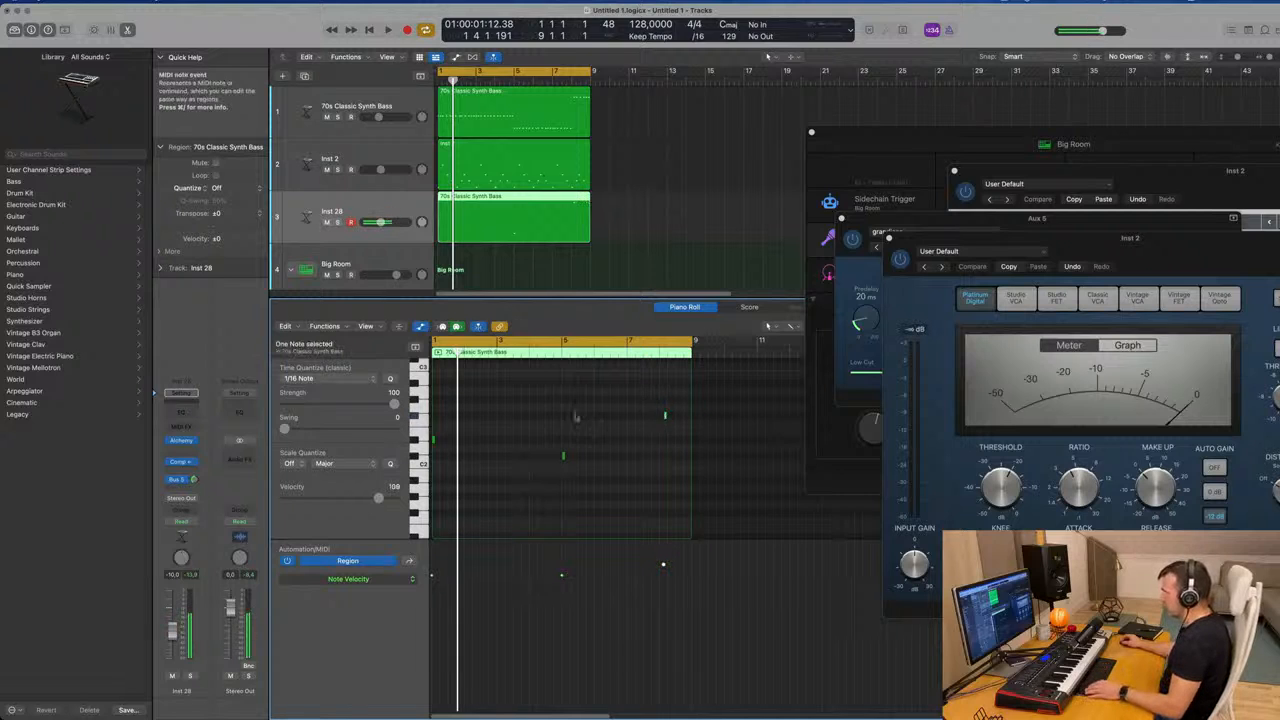
left_click_drag(606, 418, 459, 418)
key("space")
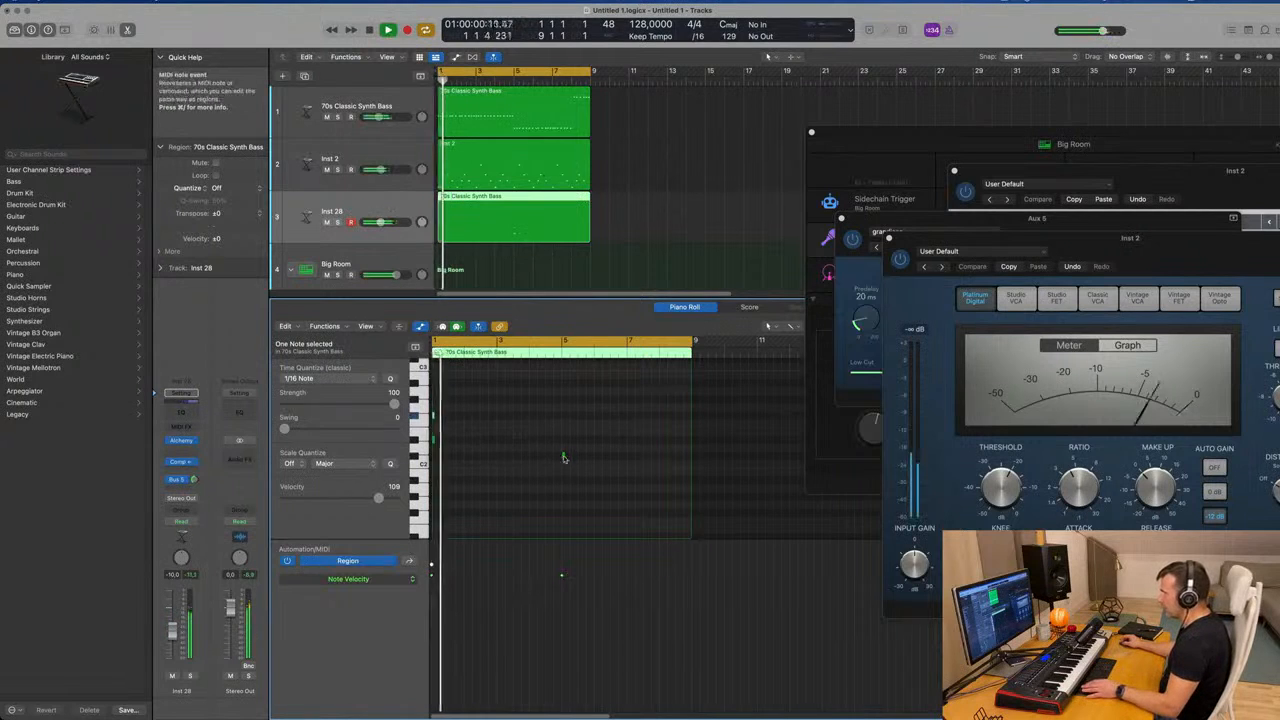
left_click_drag(563, 456, 430, 459)
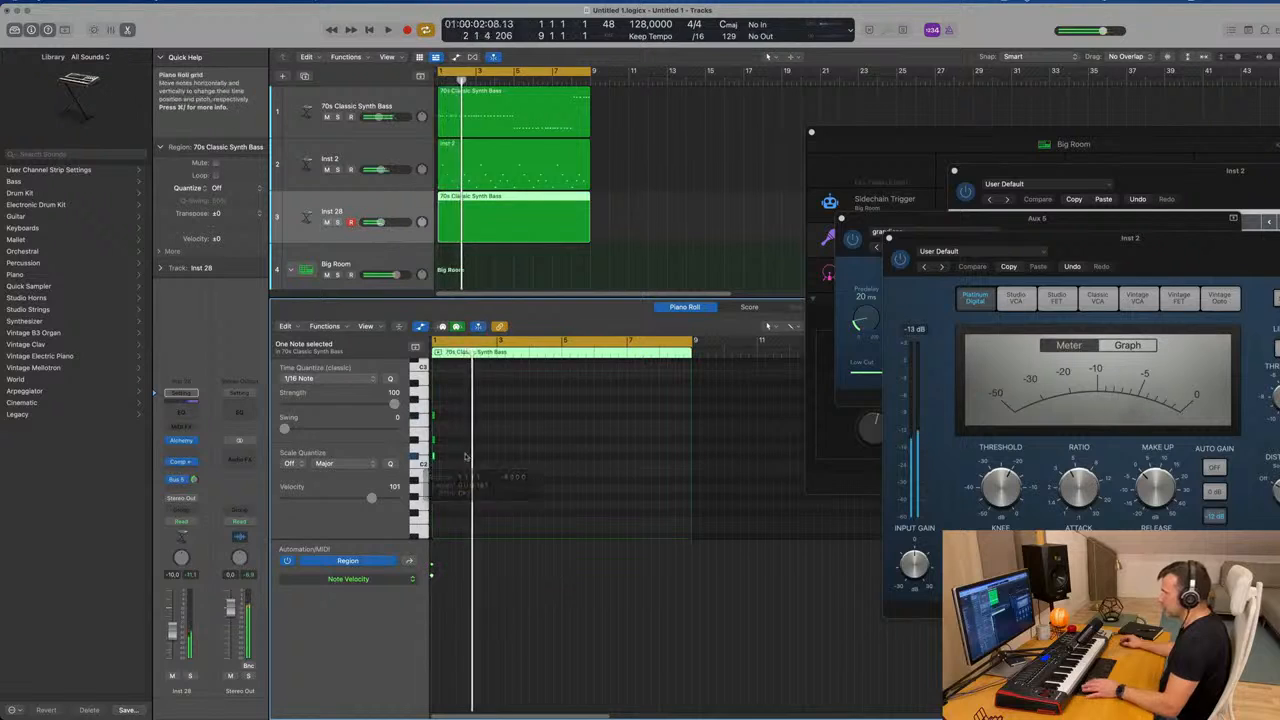
Lengthen the three stacked chord notes to about half a bar and play the result
scroll(457, 416, "up", 1)
scroll(457, 416, "up", 3)
left_click_drag(478, 411, 431, 473)
left_click_drag(434, 415, 467, 421)
key("space")
key("space")
Shorten the chord region to two bars and repeat it three times to fill the eight-bar loop
scroll(470, 212, "down", 4)
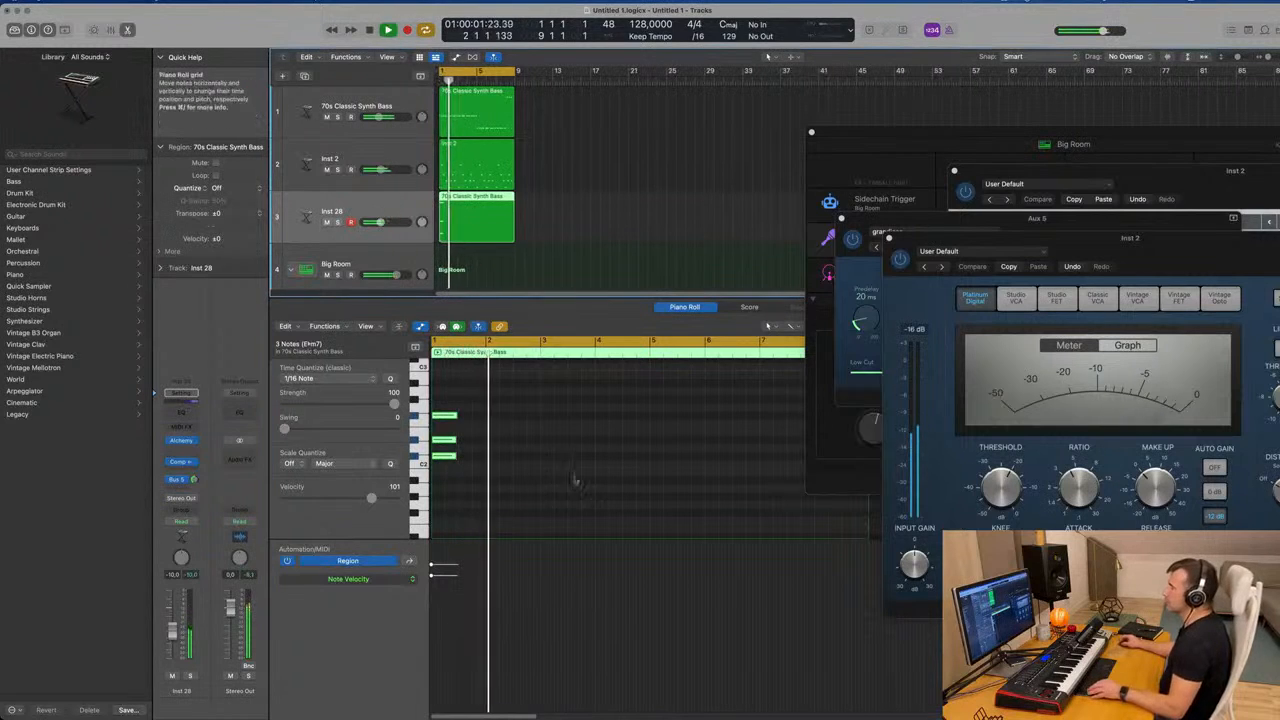
scroll(509, 225, "up", 4)
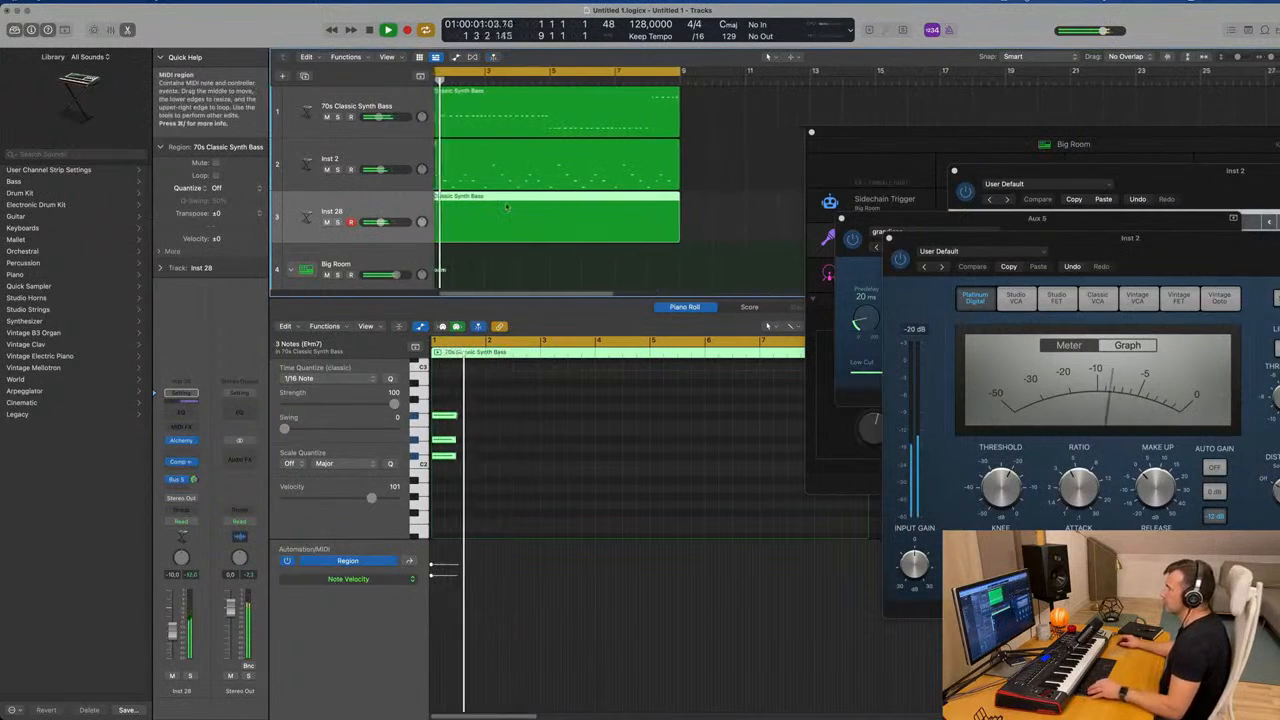
left_click_drag(676, 240, 419, 231)
scroll(559, 217, "down", 4)
key("super+r")
key("super+r")
key("super+r")
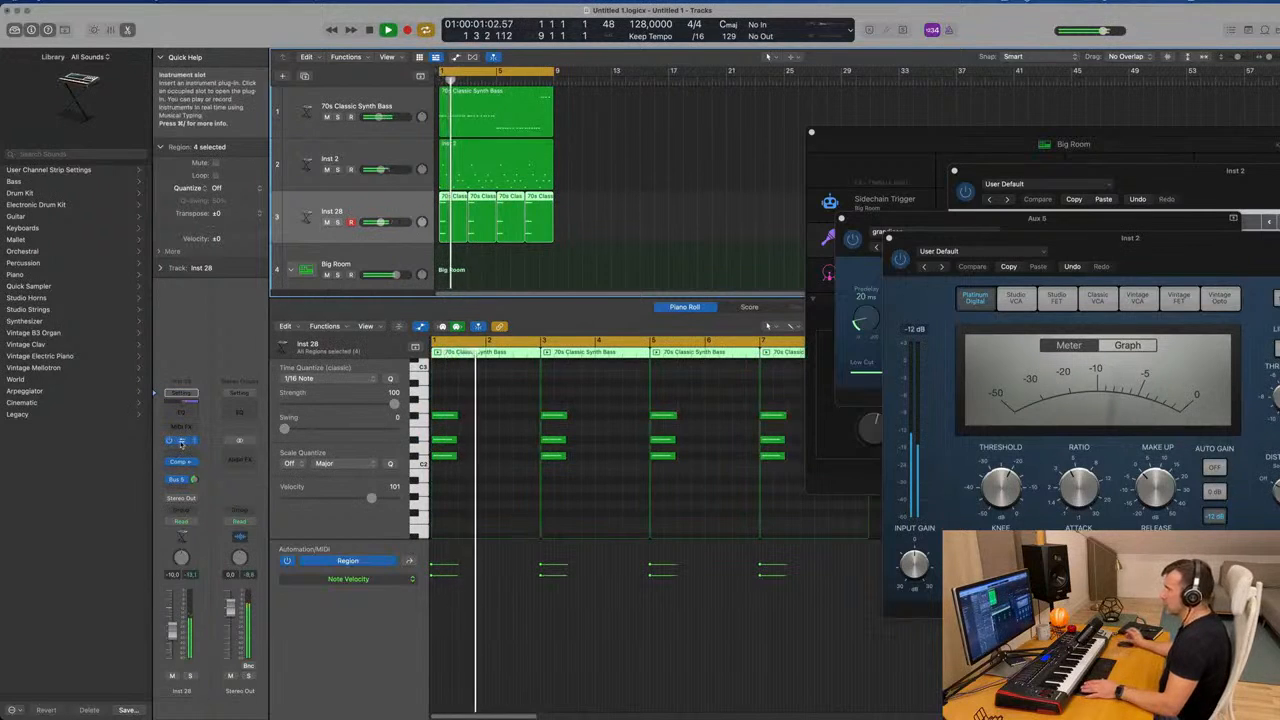
Load the Bell Like Vox Vibes preset from the Keys category into the chord track's Alchemy
left_click(181, 441)
left_click_drag(736, 134, 836, 115)
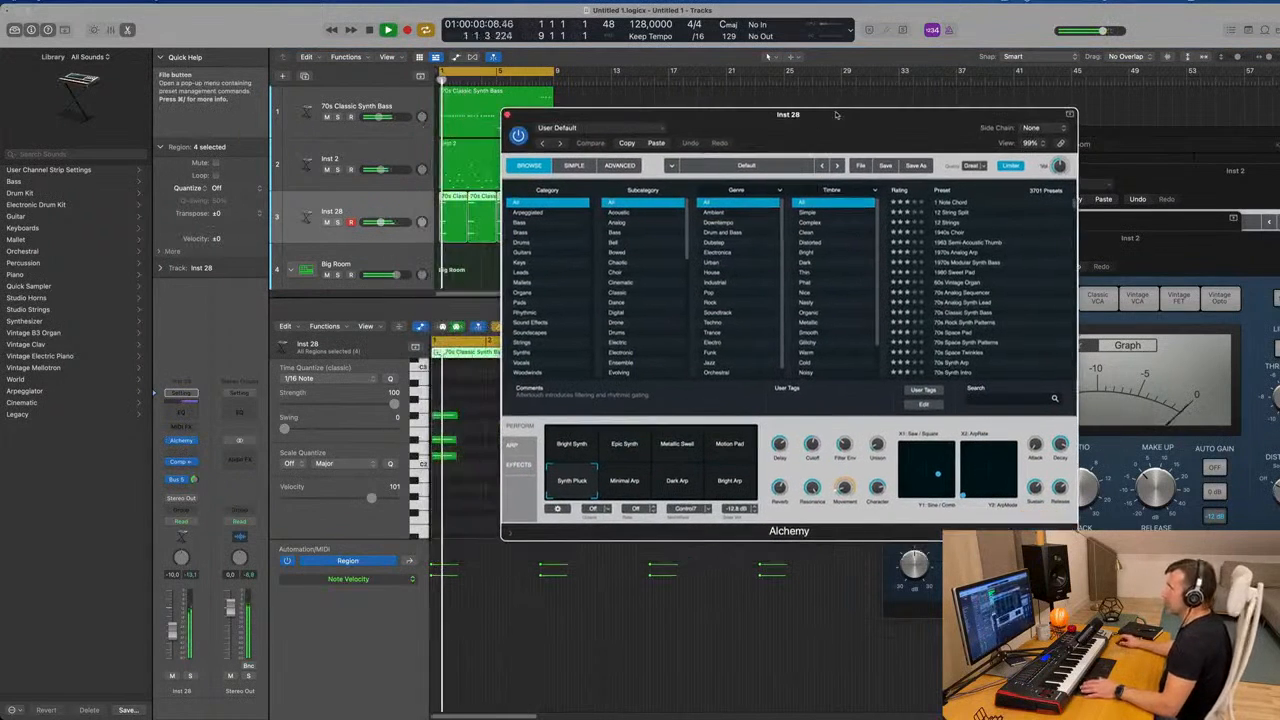
left_click(524, 273)
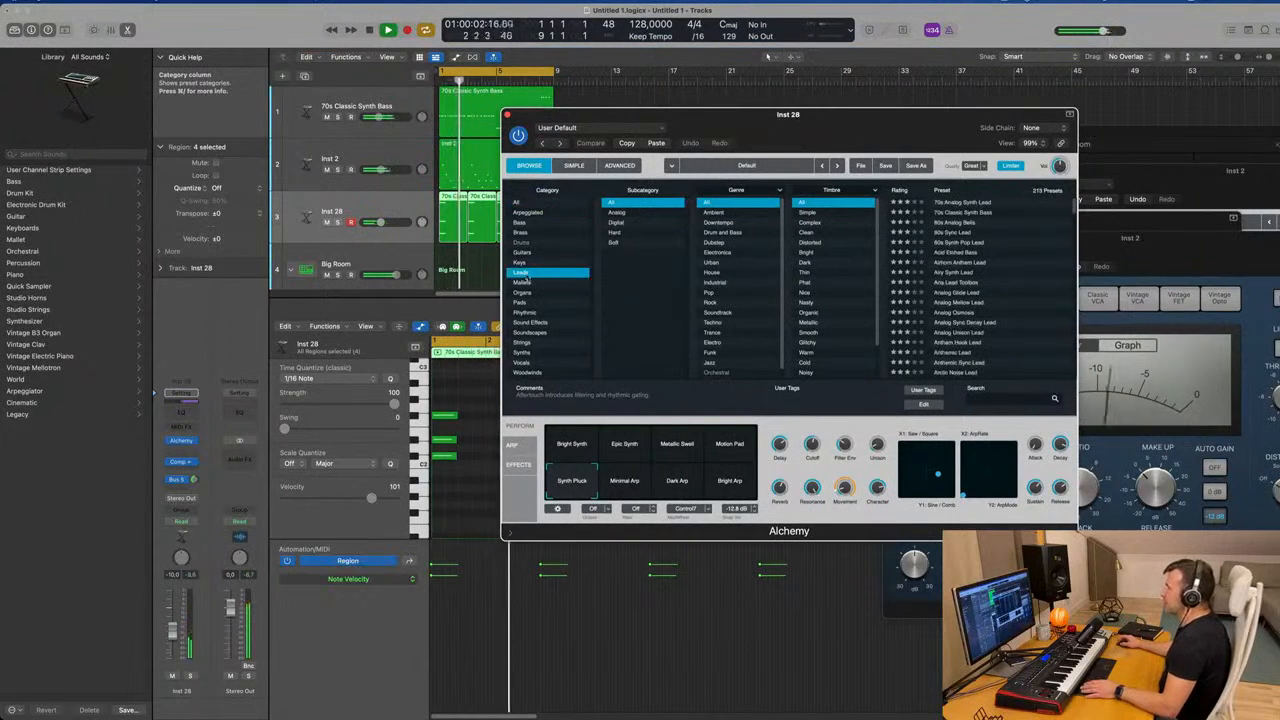
left_click(520, 262)
scroll(1000, 270, "down", 3)
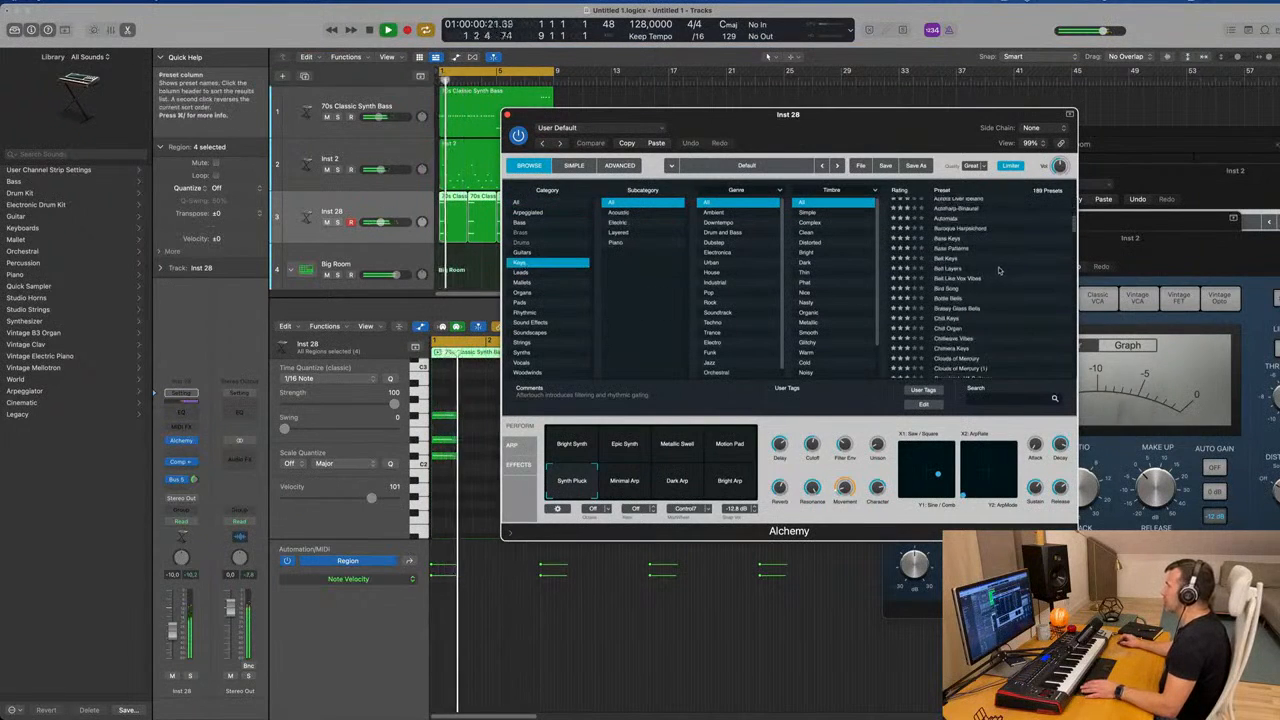
left_click(957, 279)
left_click_drag(877, 131, 945, 126)
Transpose all notes in the four chord regions up an octave and switch the Alchemy preset to its Bright Bell variation
left_click(481, 497)
key("super+a")
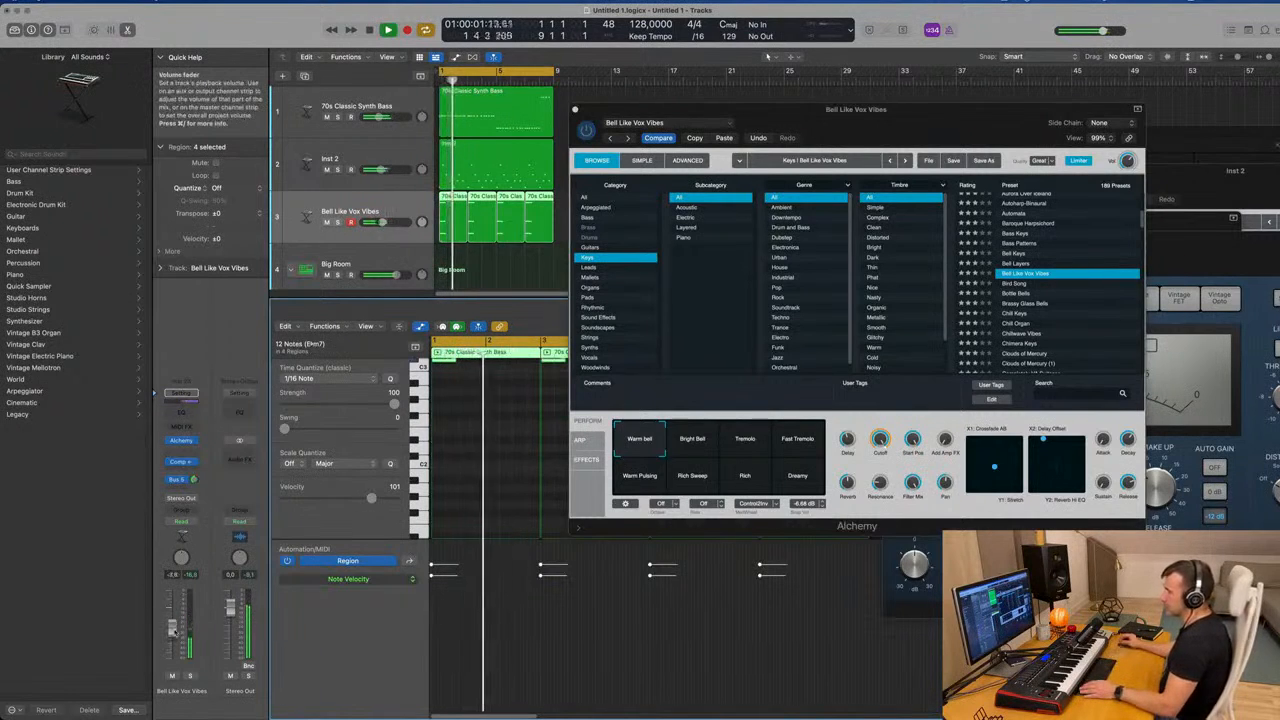
left_click_drag(906, 120, 918, 150)
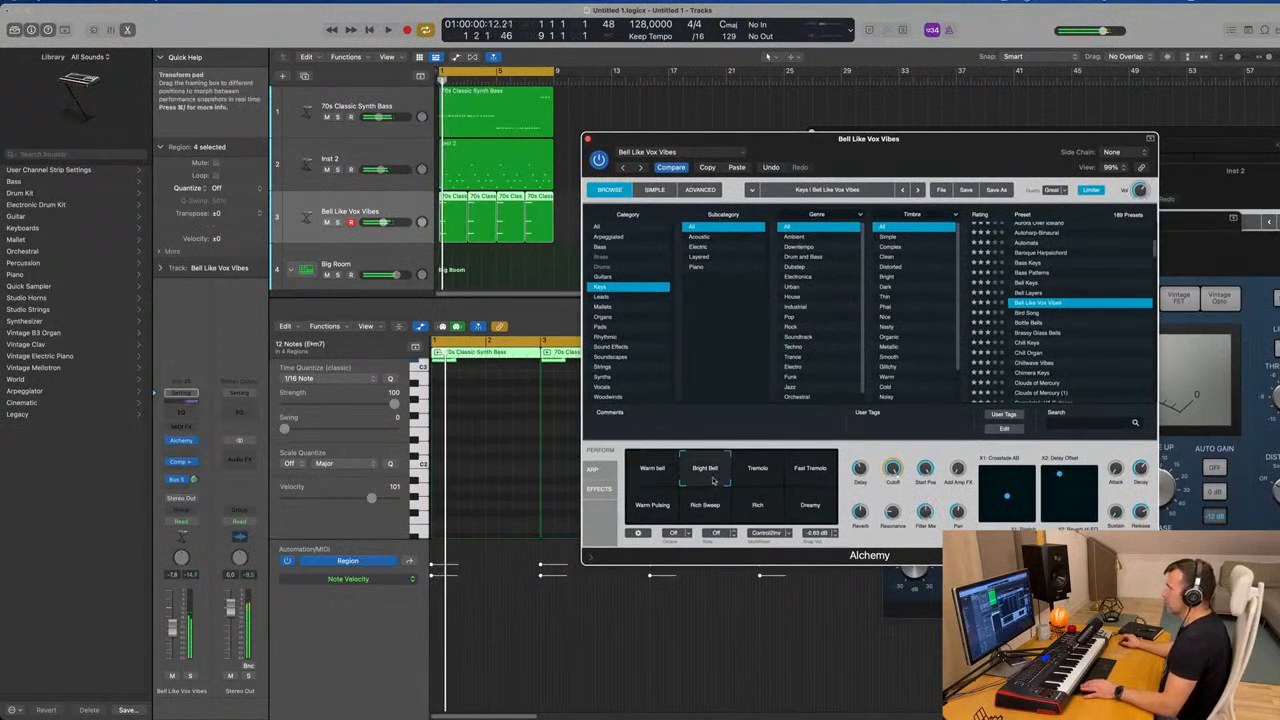
key("space")
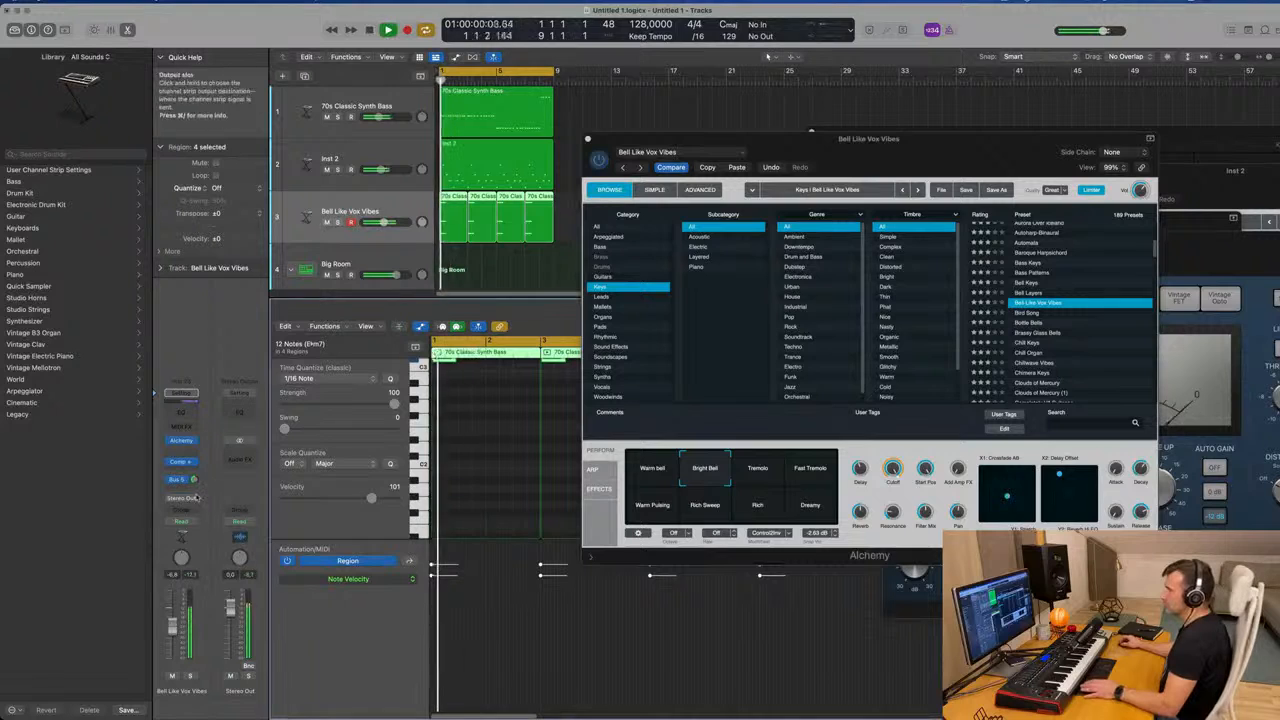
Audition the chord preset's Tremolo, Rich Sweep and Rich variations in Alchemy and settle on Dreamy
left_click(747, 471)
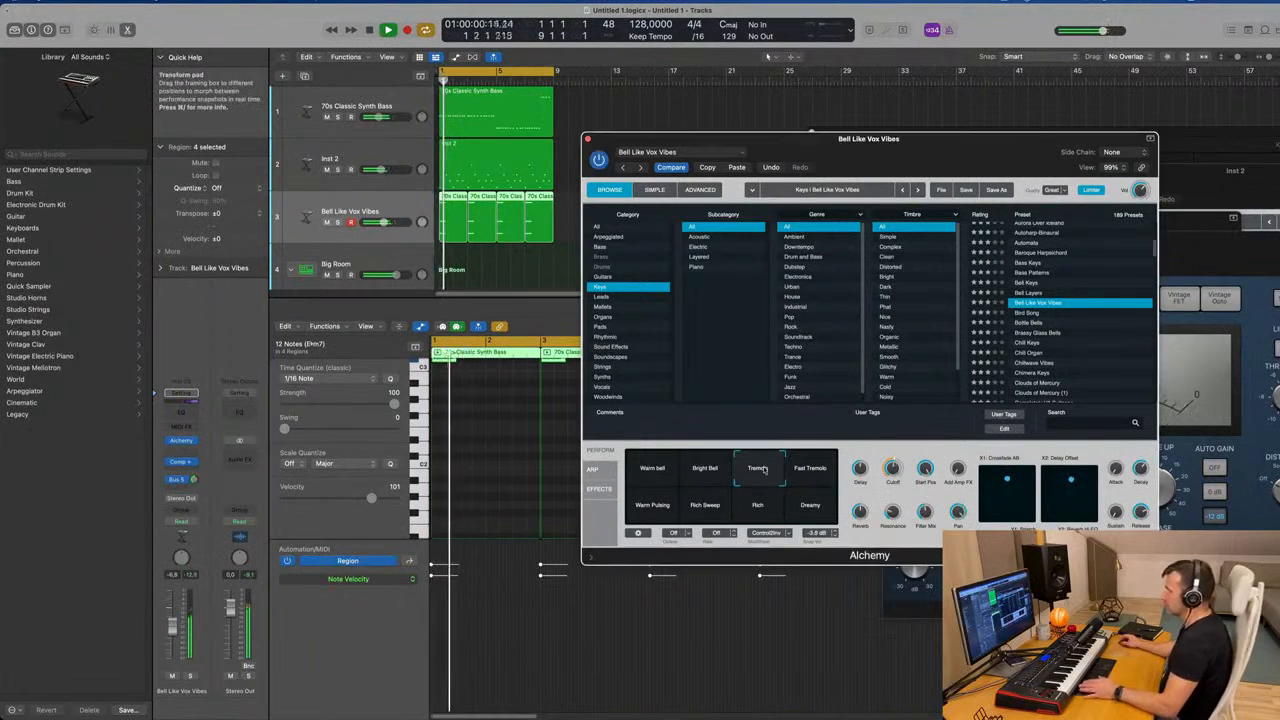
left_click(649, 516)
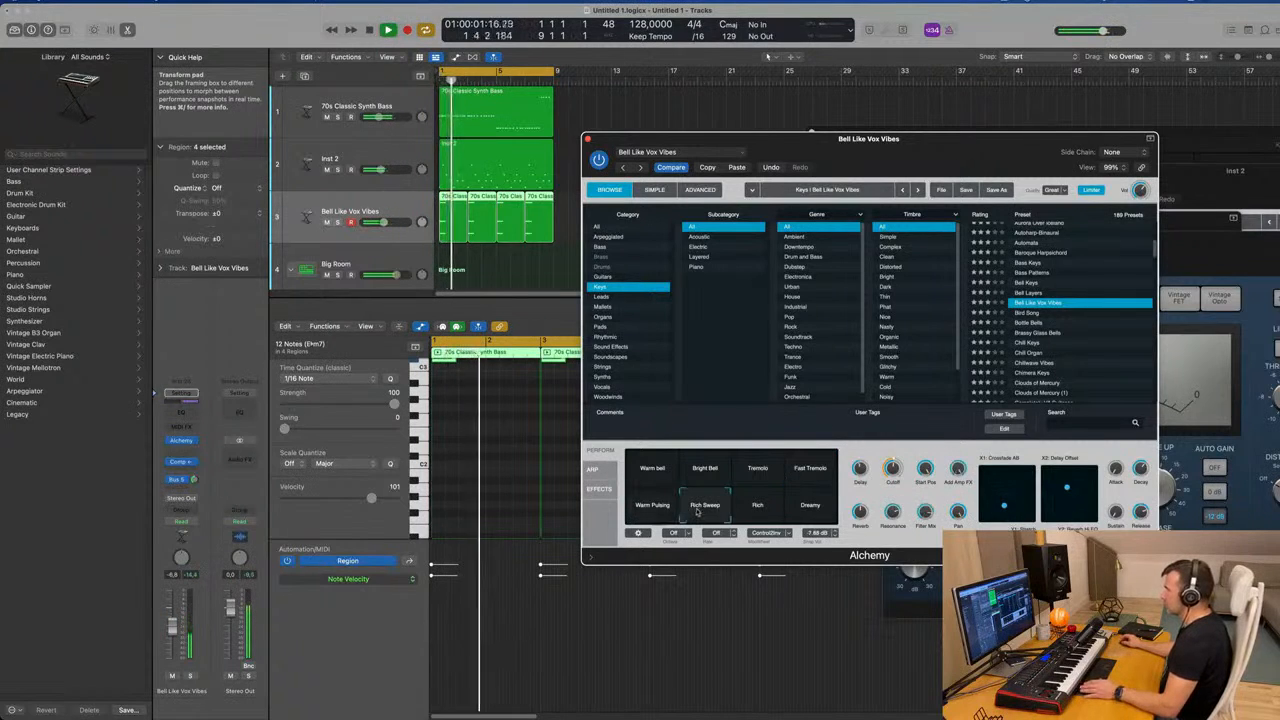
left_click(758, 512)
left_click(819, 512)
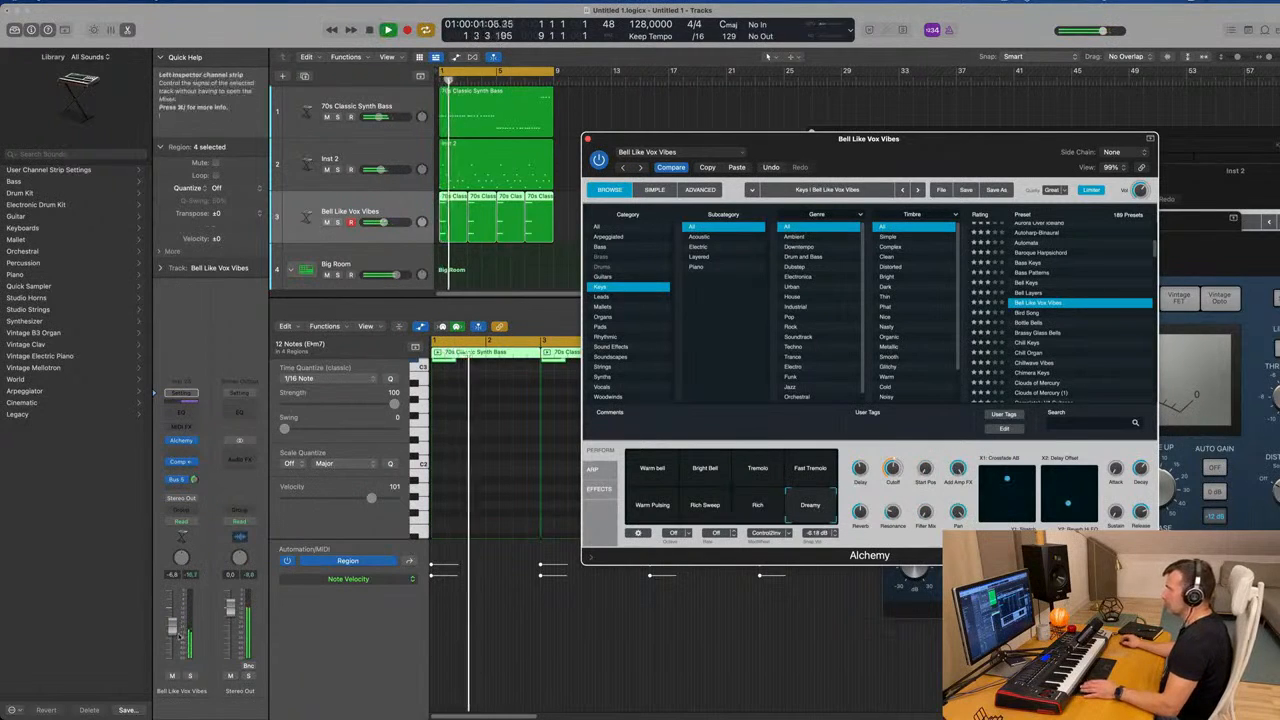
Lower the bell chord track's volume to about -12.8 dB while replaying the loop from the start
left_click_drag(174, 631, 175, 637)
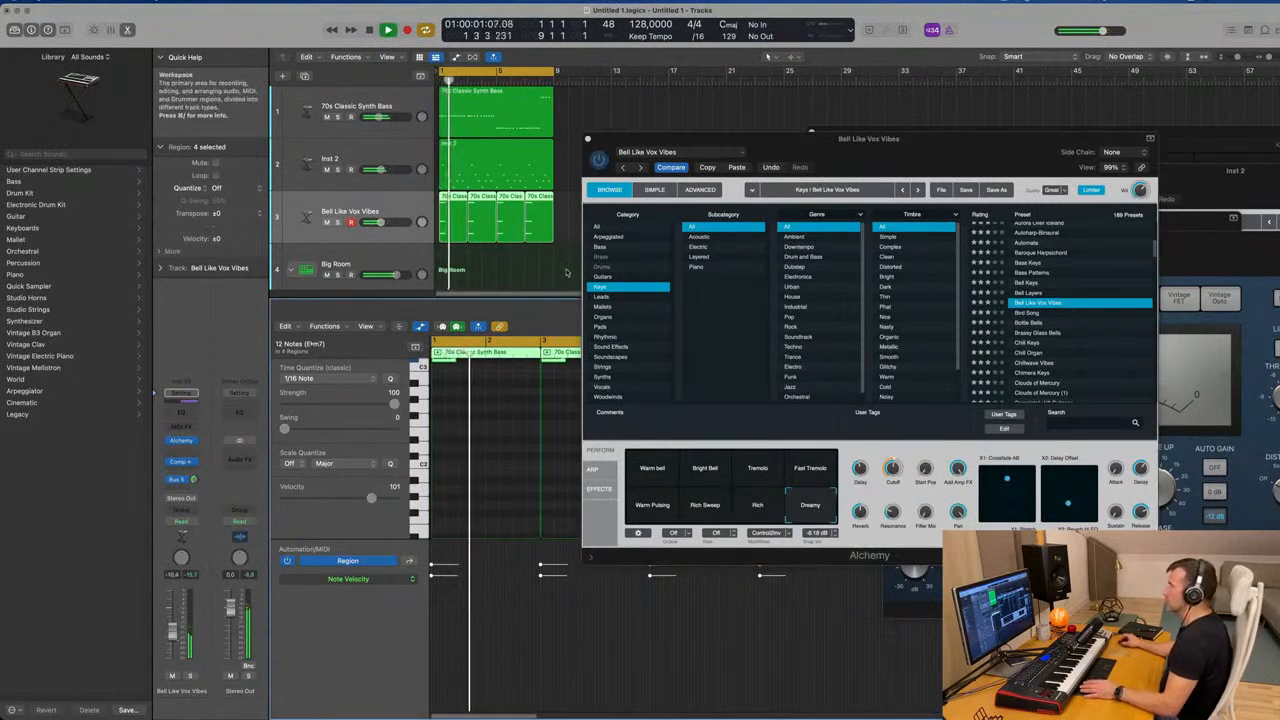
left_click_drag(904, 154, 1187, 157)
left_click(619, 236)
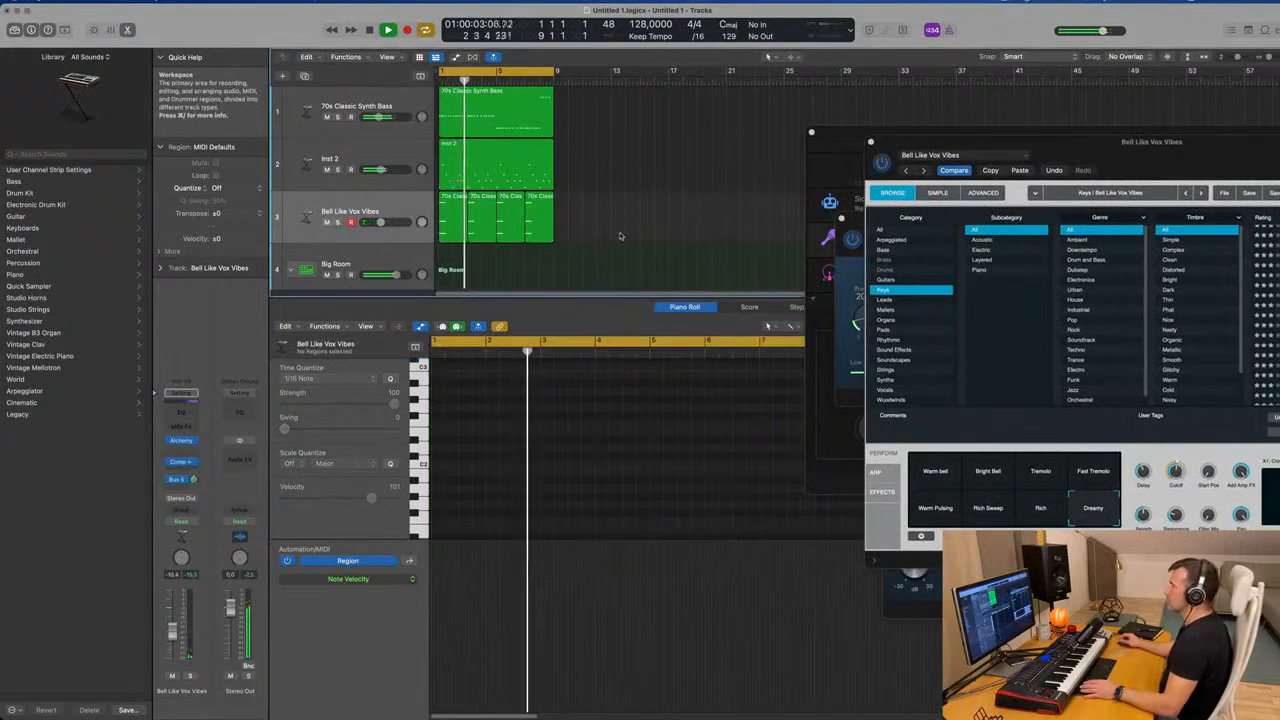
scroll(632, 234, "up", 1)
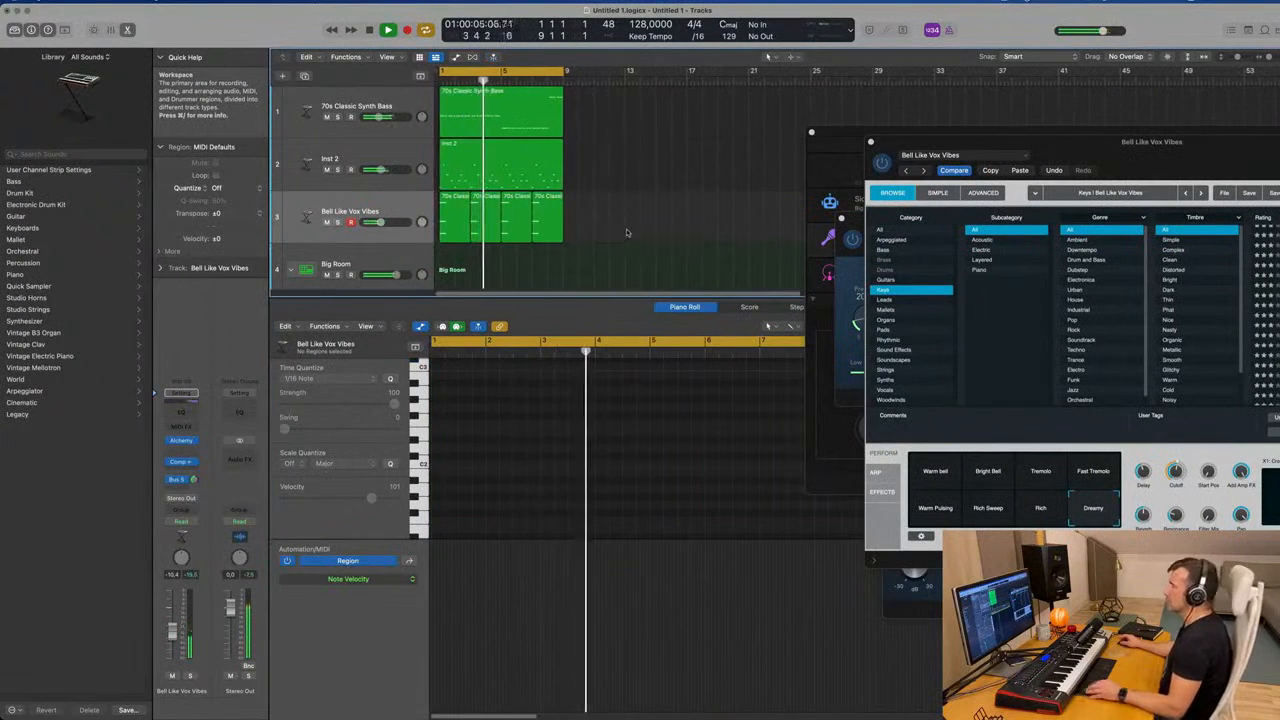
key("Return")
left_click(426, 207)
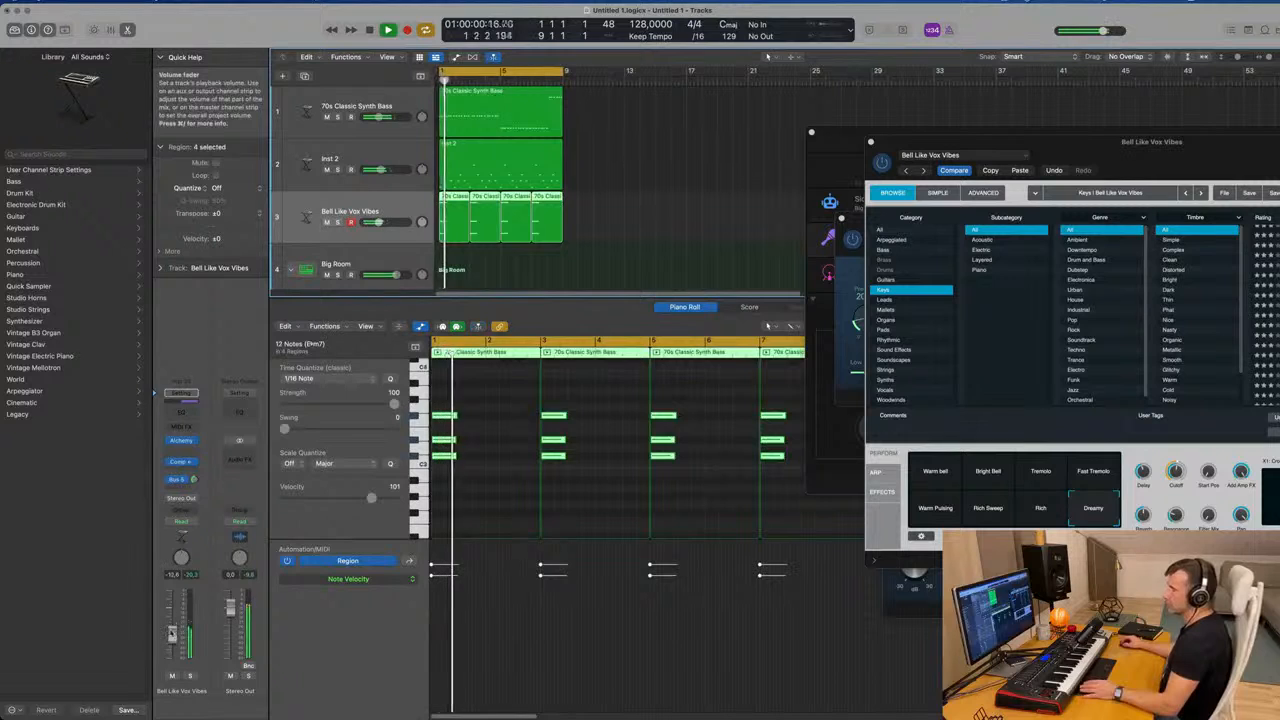
Add a second send on the bell chord track to Bus 6 and turn up its send level
left_click(180, 490)
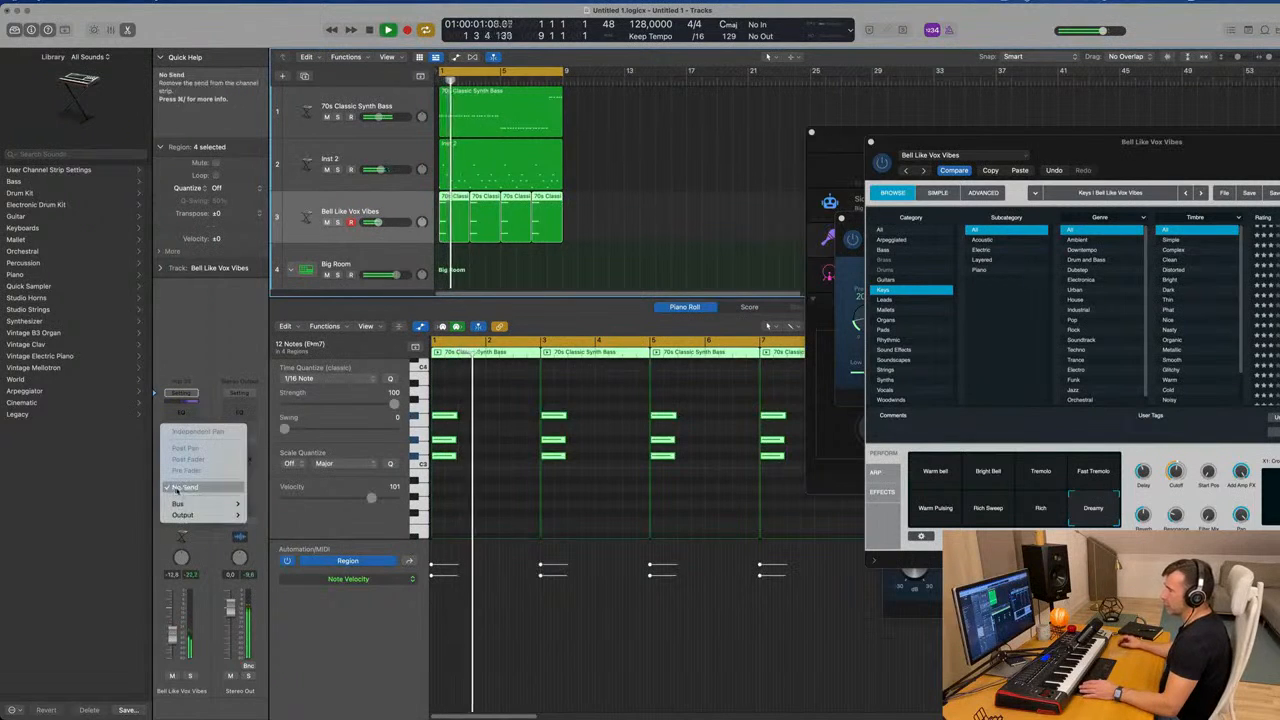
mouse_move(186, 504)
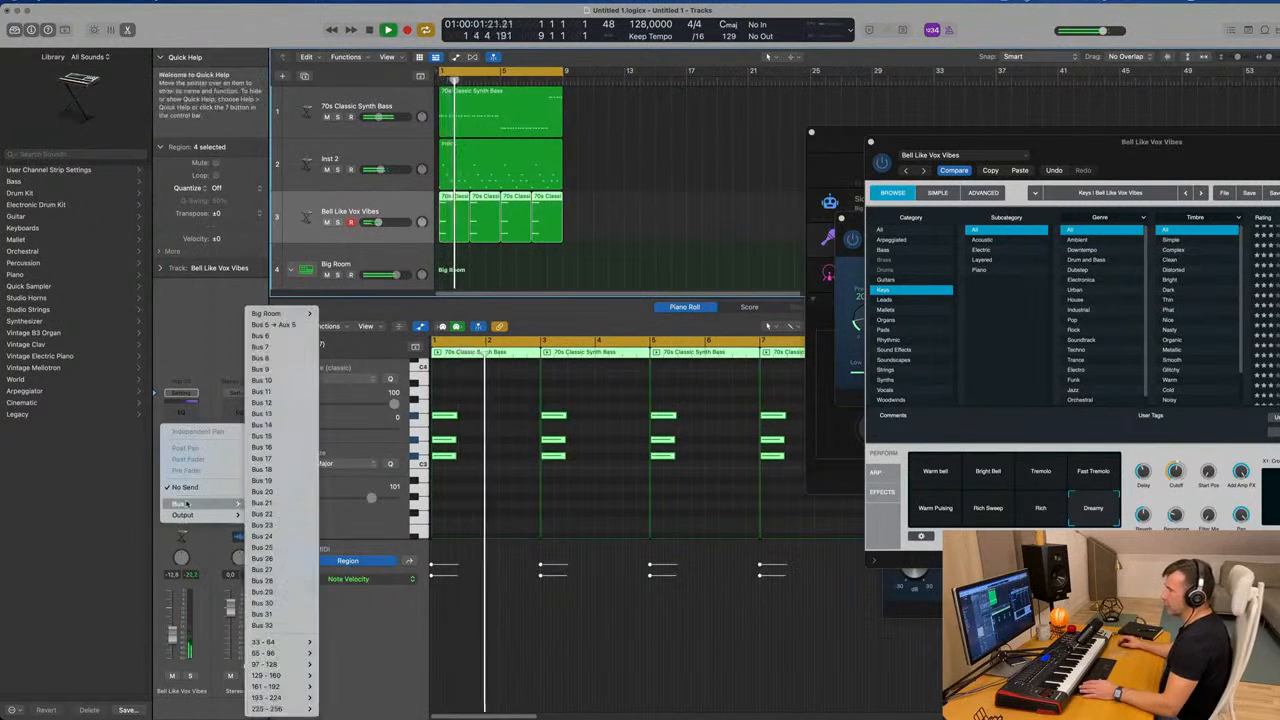
left_click(261, 337)
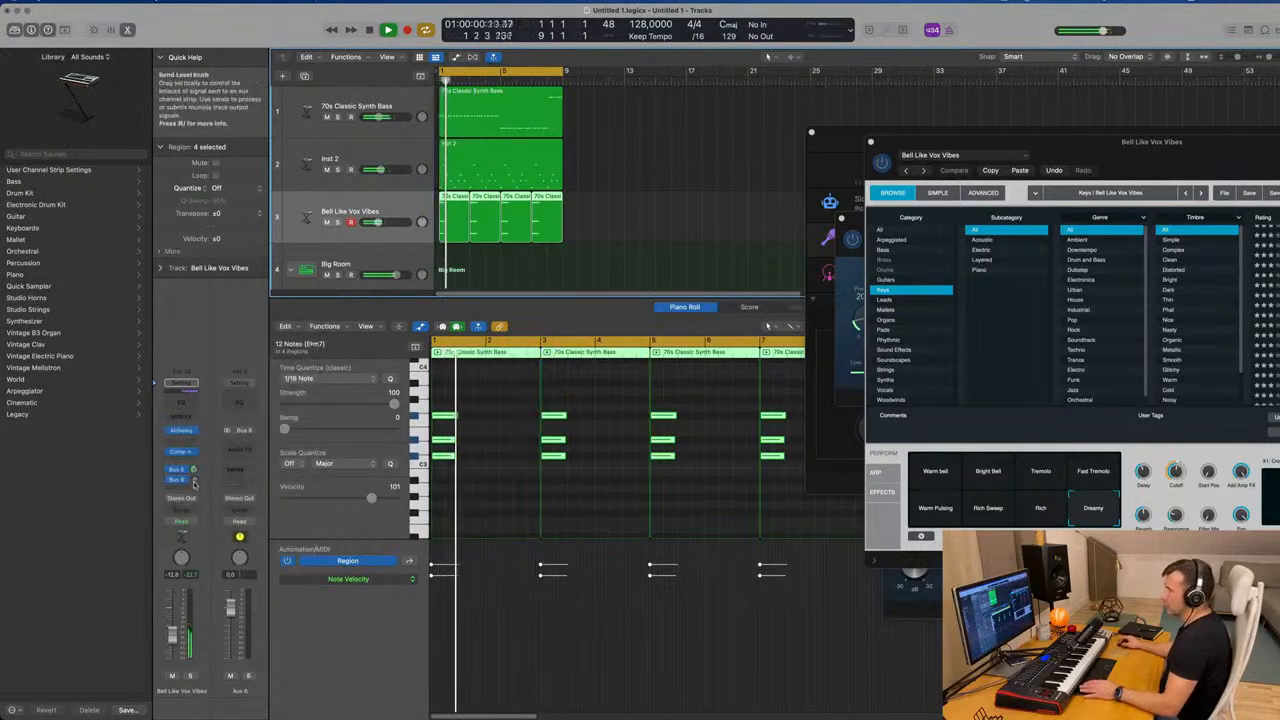
Insert the Echo delay plug-in on the Bus 6 aux channel and place its window beside the regions
left_click(237, 449)
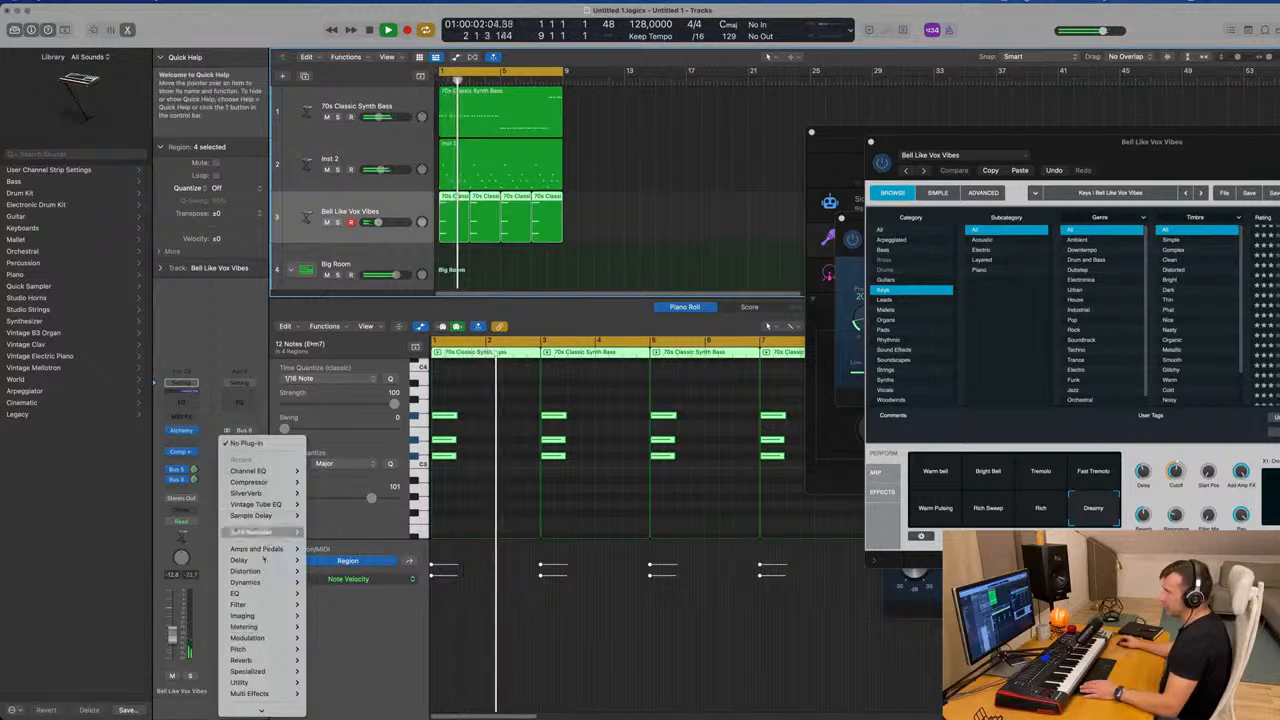
mouse_move(270, 567)
mouse_move(376, 487)
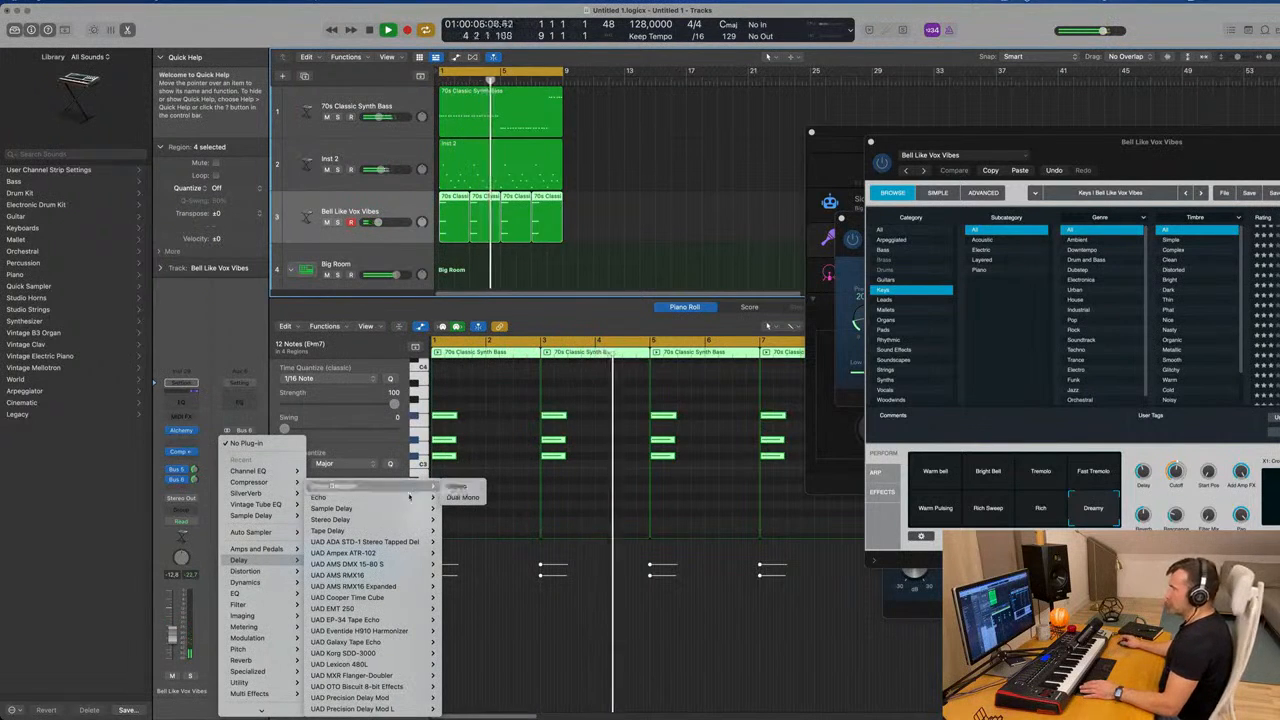
left_click(390, 497)
key("space")
left_click_drag(534, 139, 737, 148)
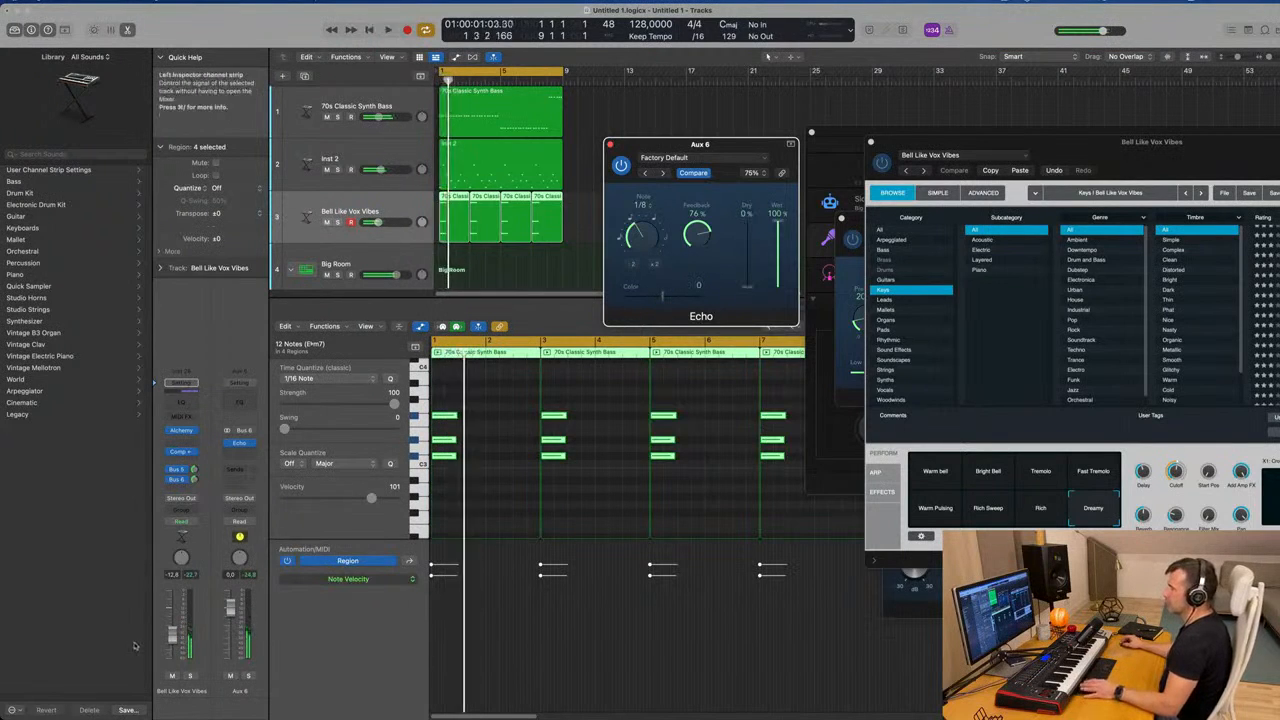
Set the Echo to a 1/16 note, 48% feedback and a color of -50 while balancing the chord track's volume
left_click(175, 628)
key("Return")
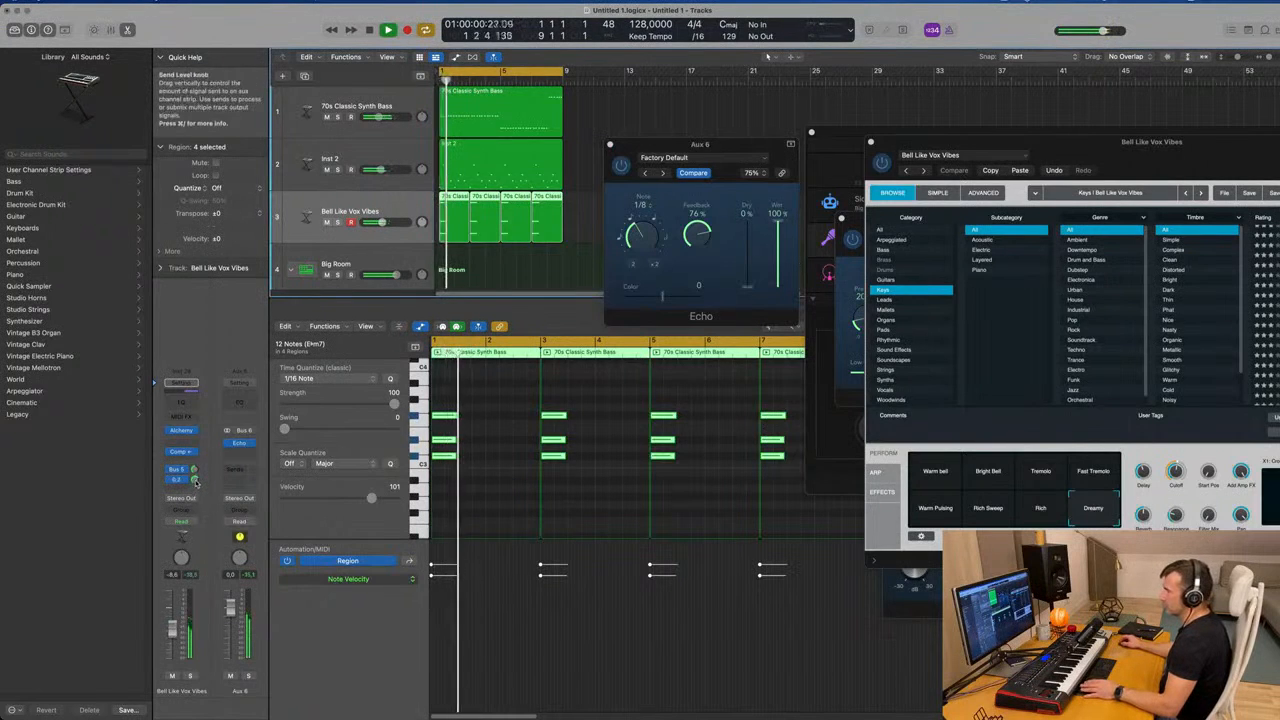
left_click_drag(645, 236, 644, 248)
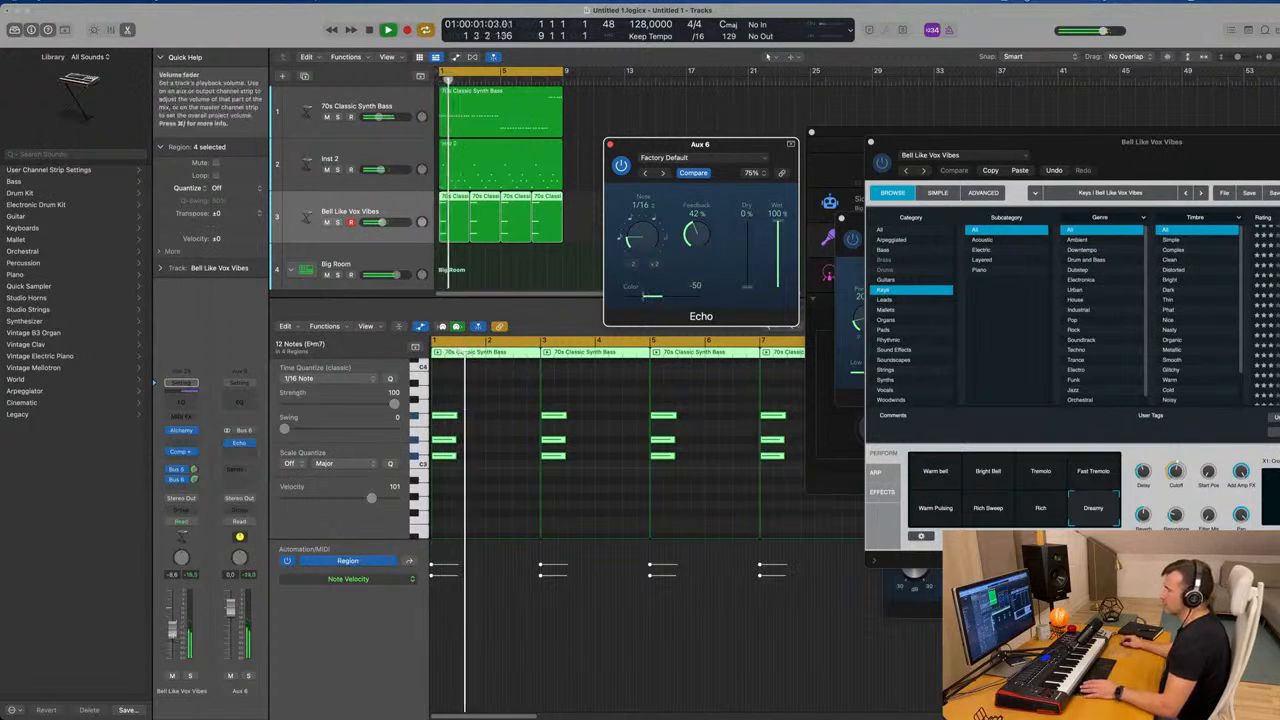
left_click_drag(174, 638, 174, 640)
key("space")
left_click(562, 242)
left_click_drag(688, 239, 688, 231)
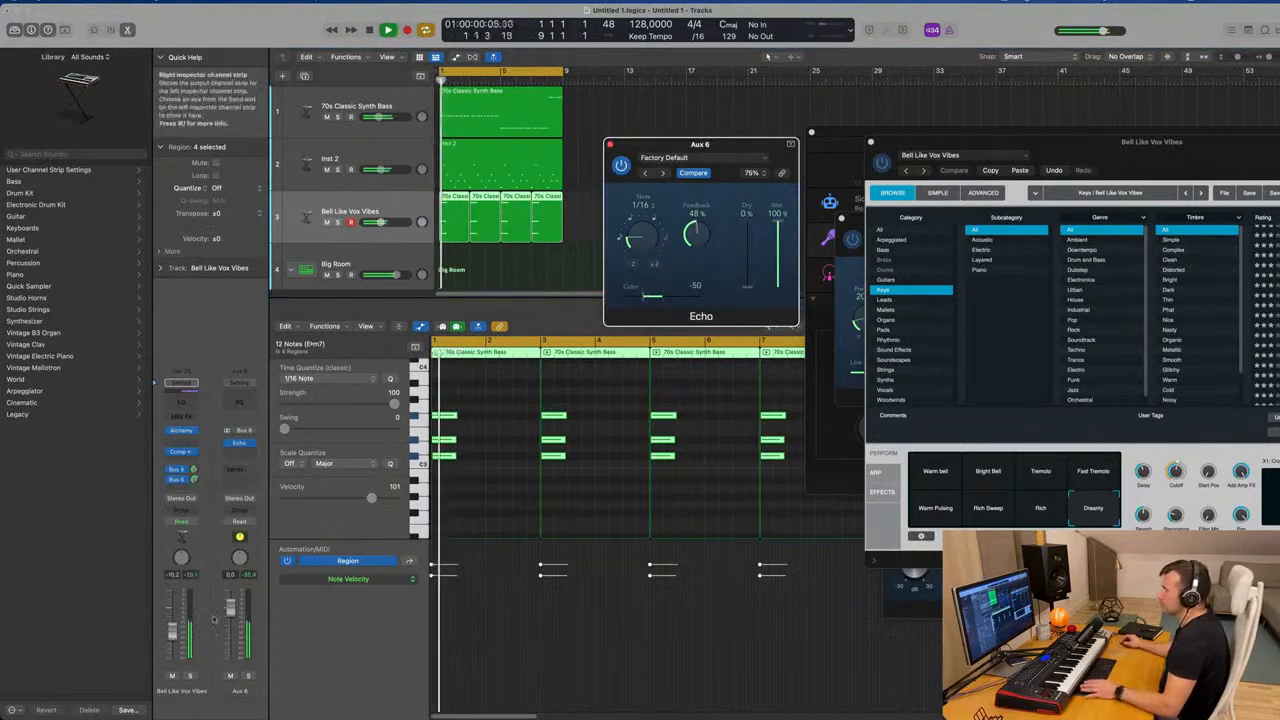
Bring the bell chord track's volume to about -12.2 dB, close the Echo window and replay the loop
left_click_drag(176, 634, 175, 639)
key("space")
key("space")
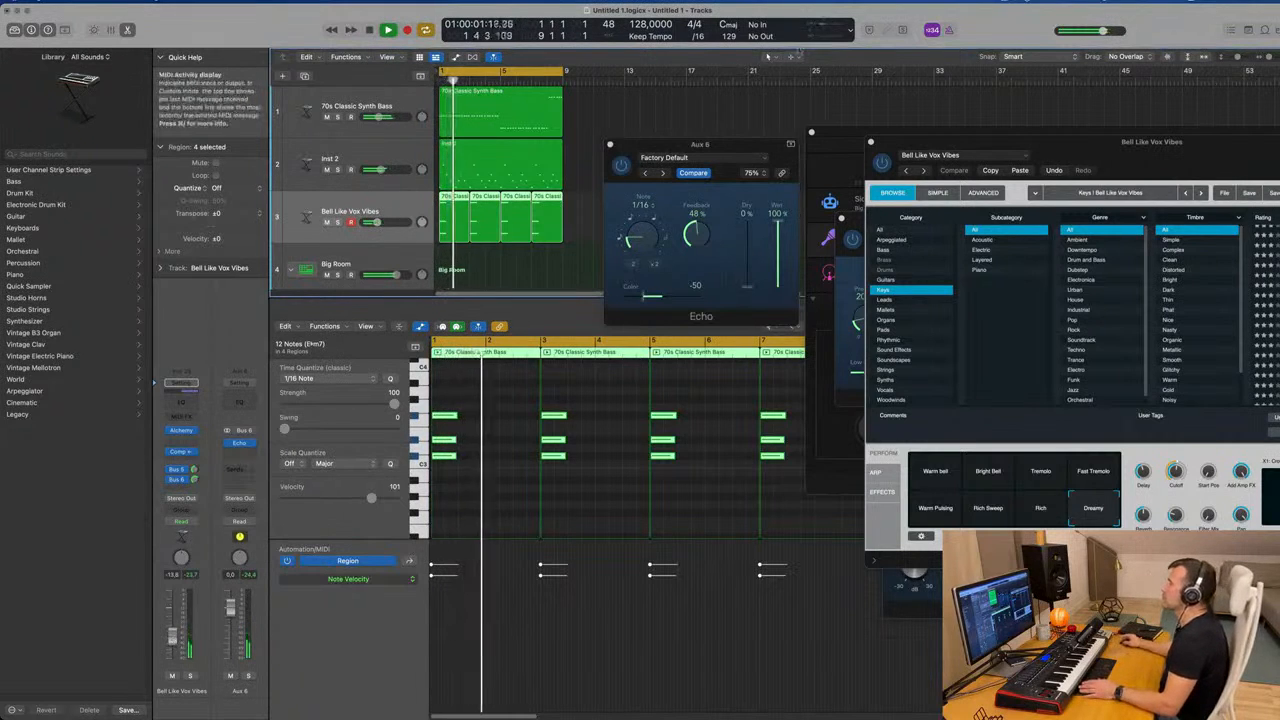
left_click_drag(636, 153, 619, 153)
left_click(594, 144)
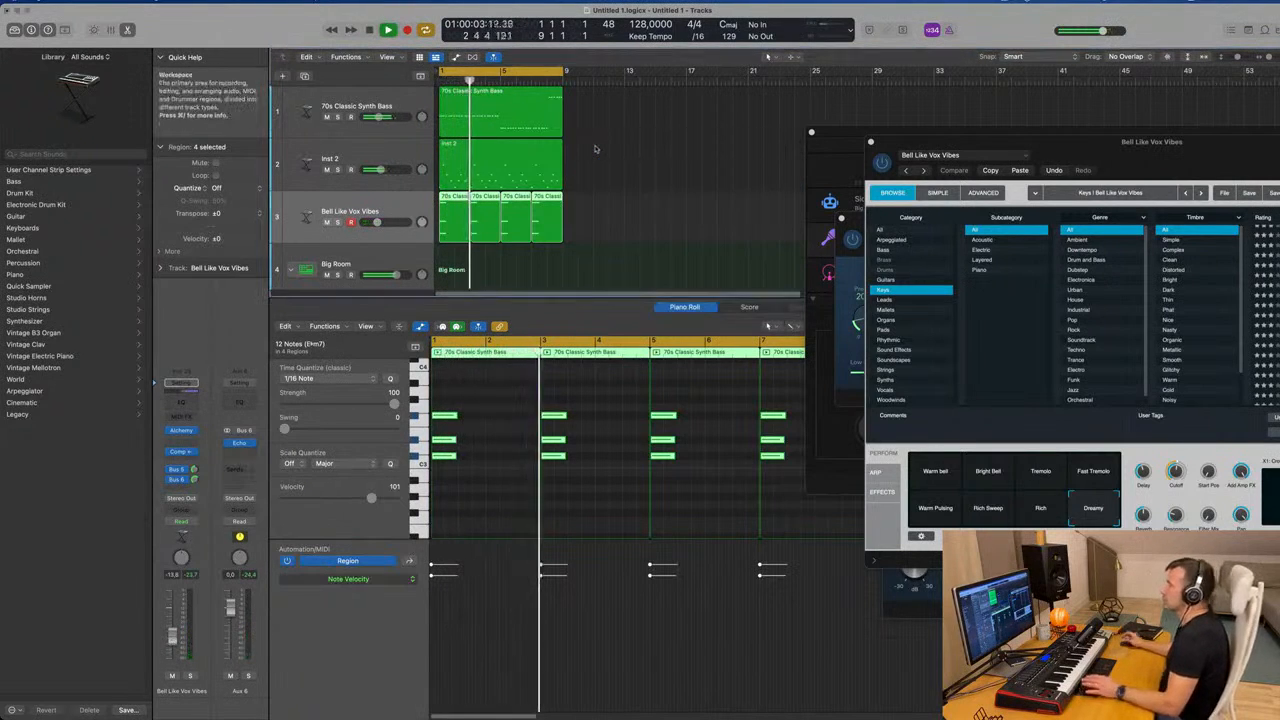
scroll(621, 198, "up", 5)
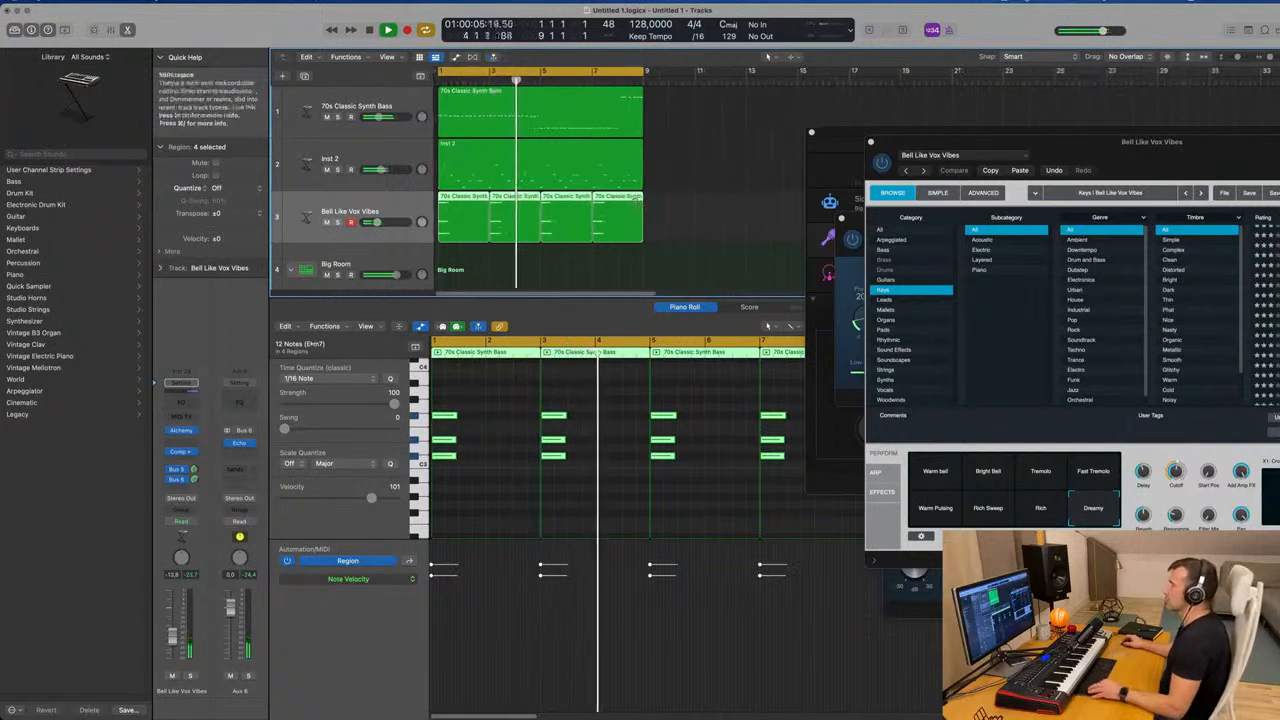
scroll(659, 204, "left", 1)
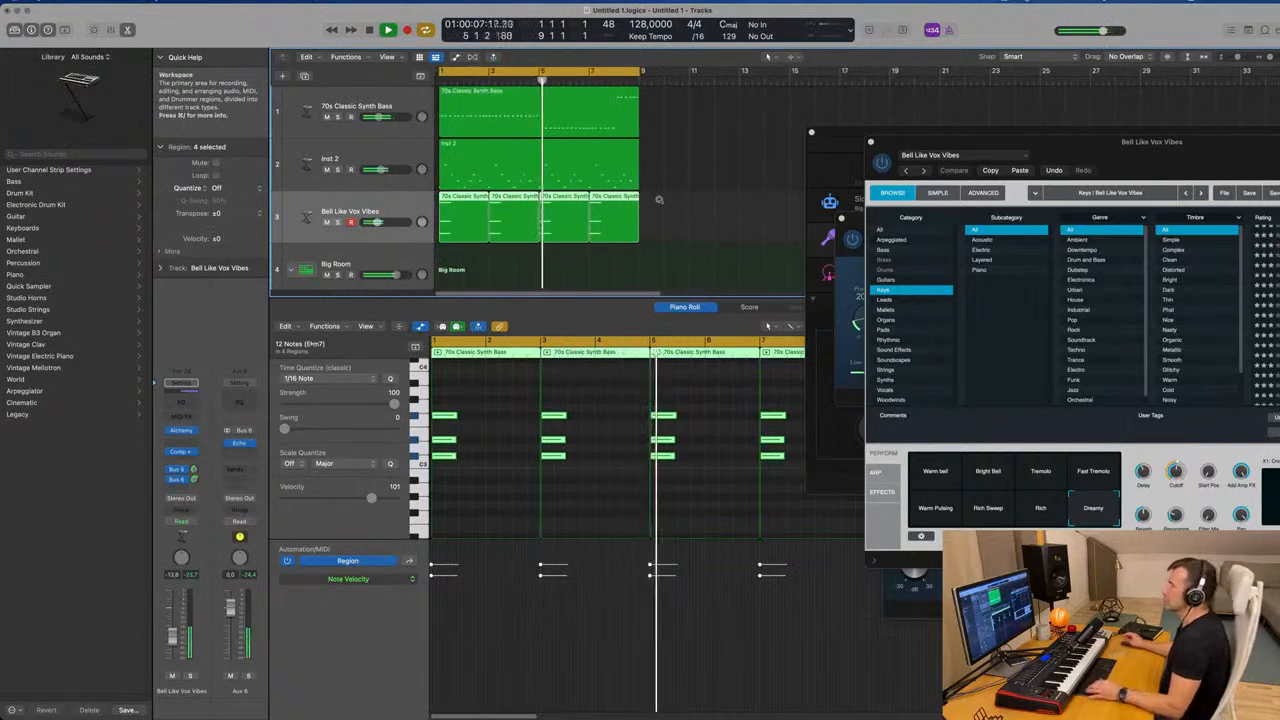
scroll(660, 203, "down", 2)
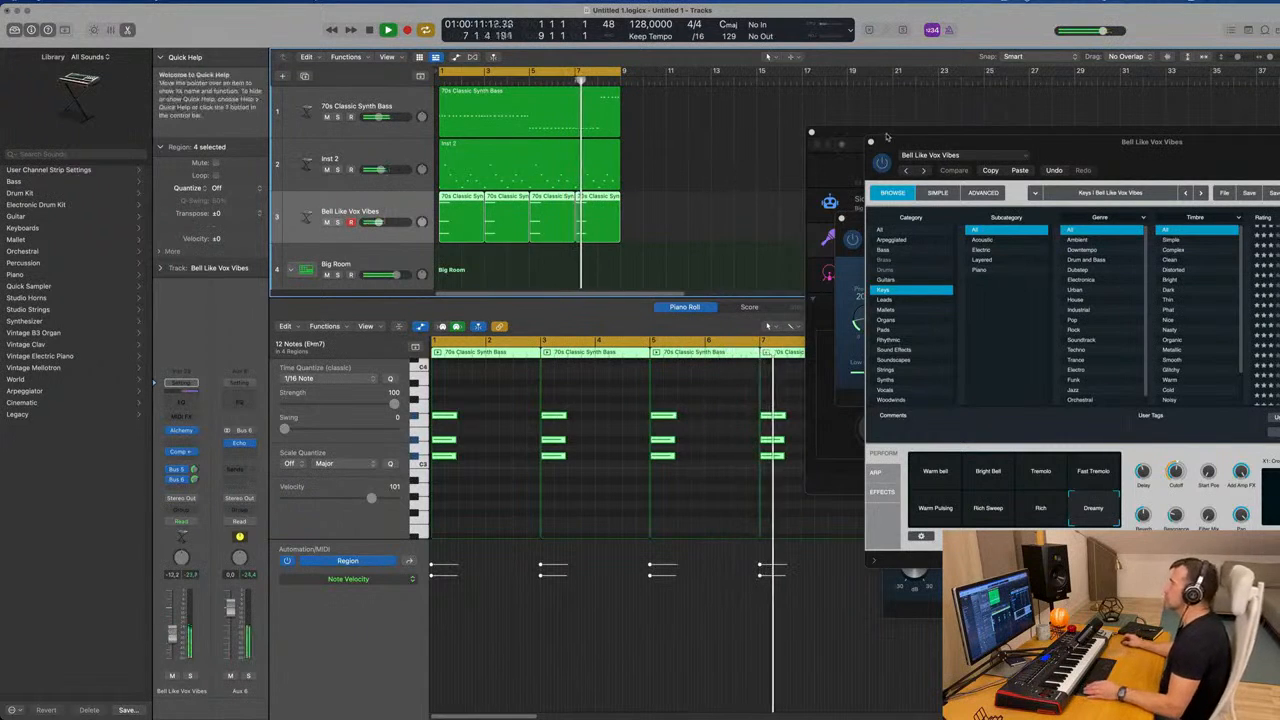
key("Return")
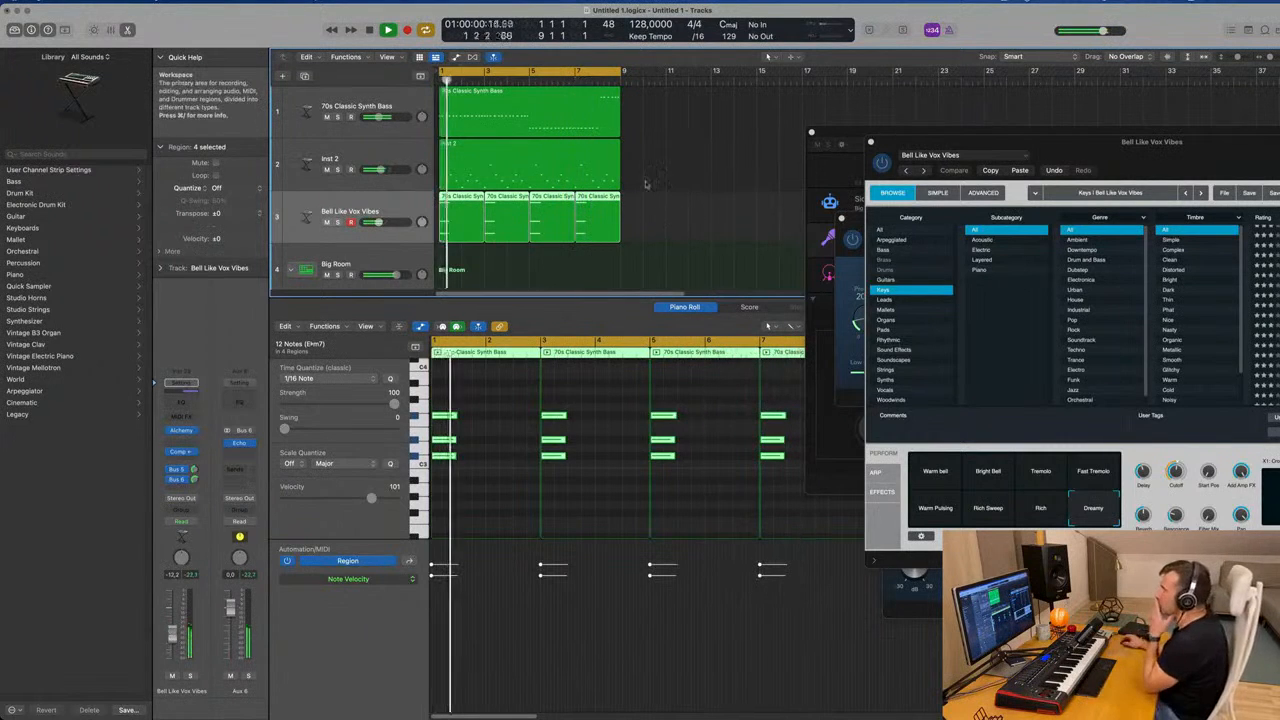
Move the highest note of the third chord region down below its other two notes
left_click(560, 271)
left_click(548, 230)
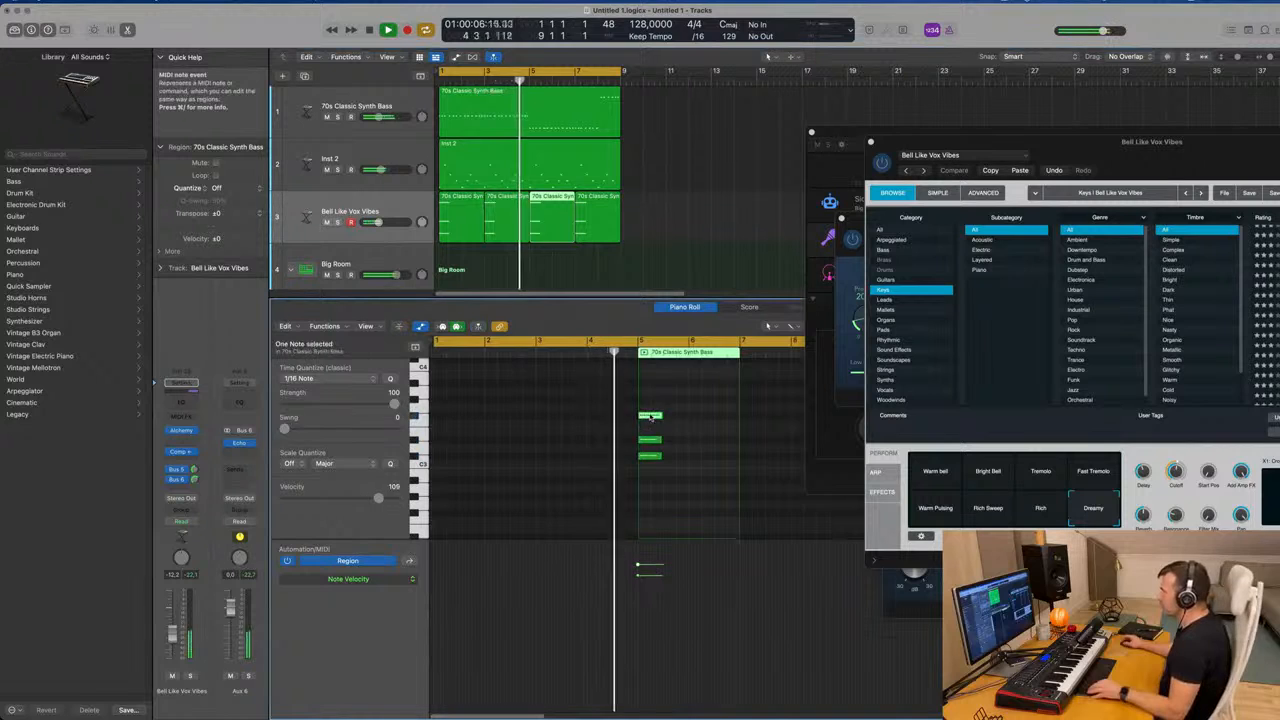
left_click_drag(650, 414, 652, 483)
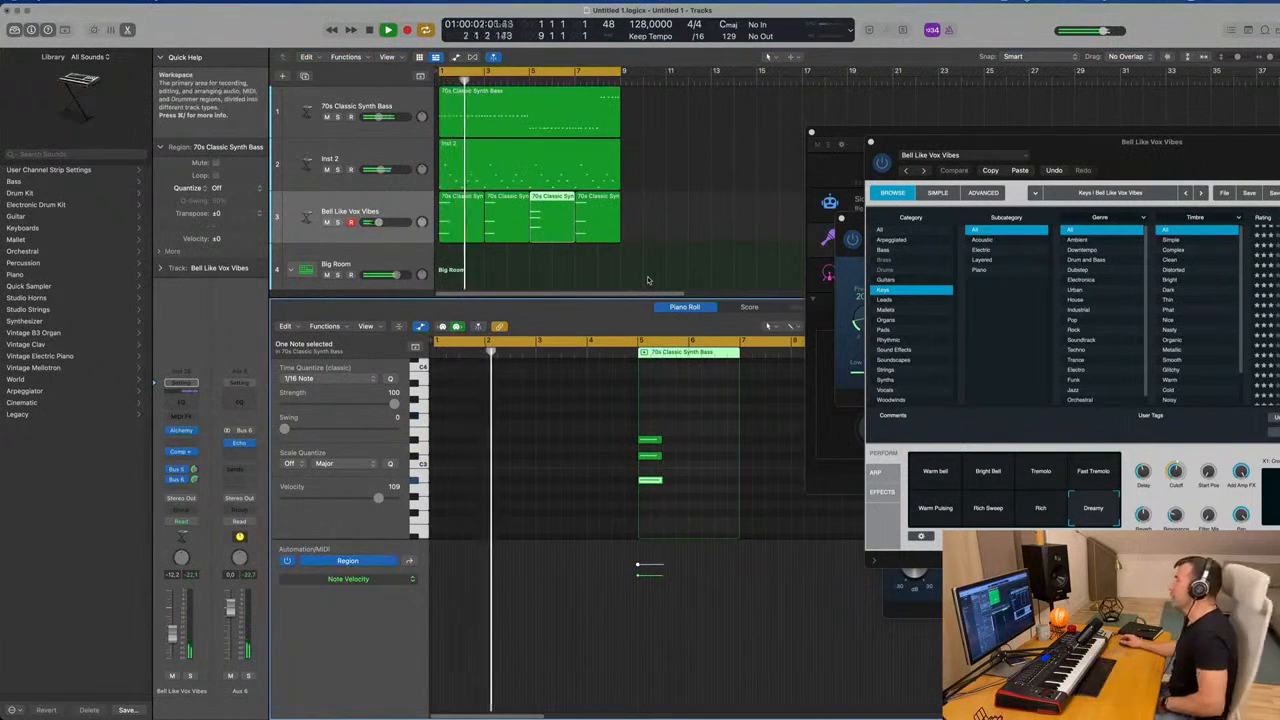
Replace the fourth chord region with a repeat of the edited third region and replay the loop from the start
key("Right")
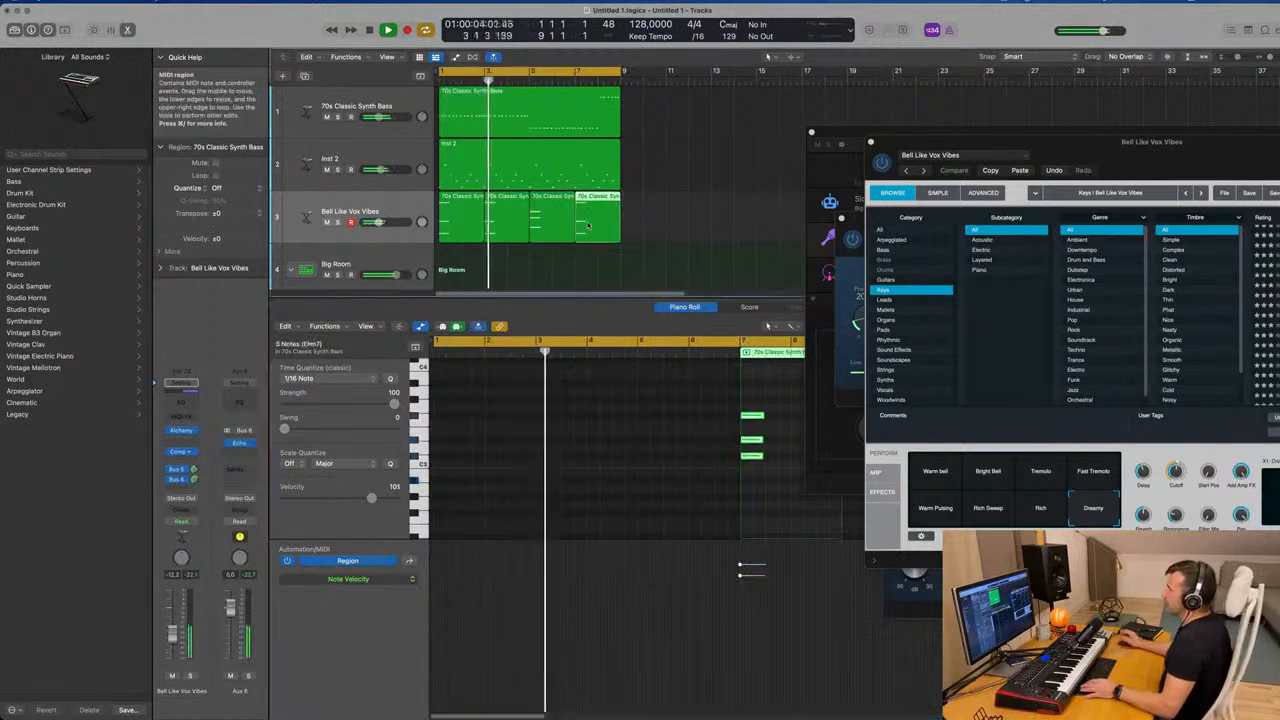
left_click(664, 226)
left_click(597, 226)
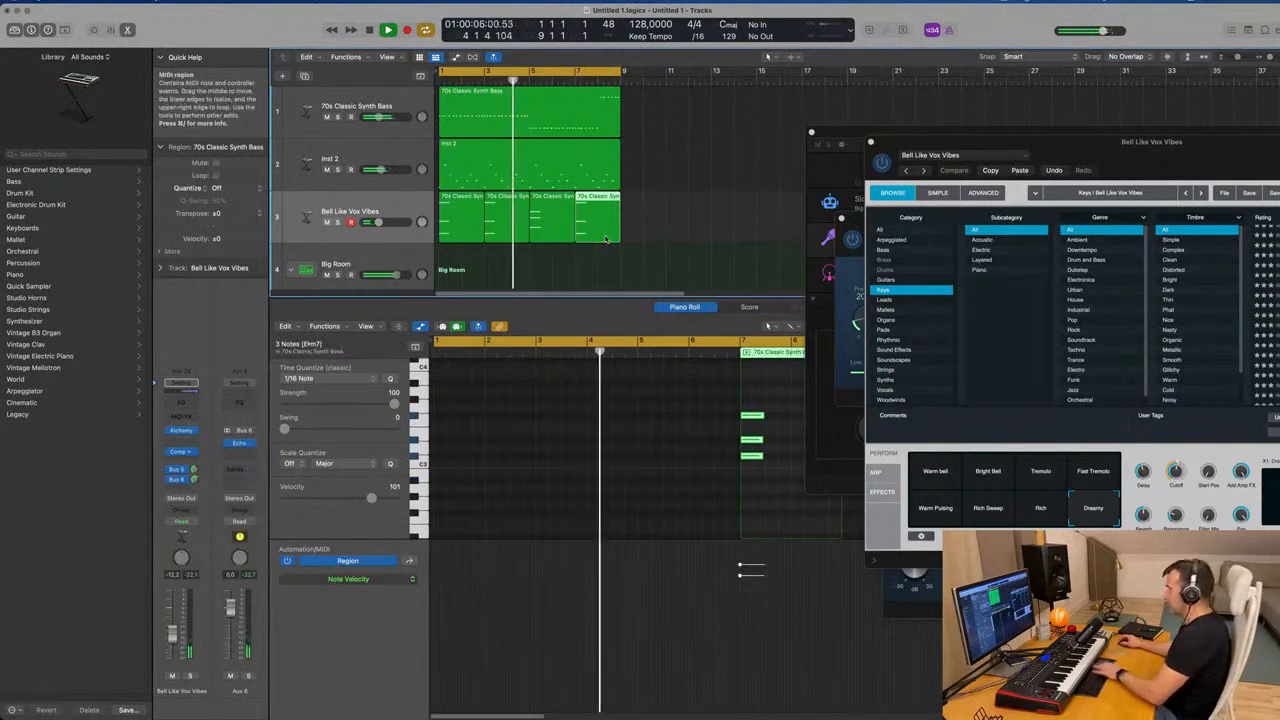
key("Delete")
left_click(559, 221)
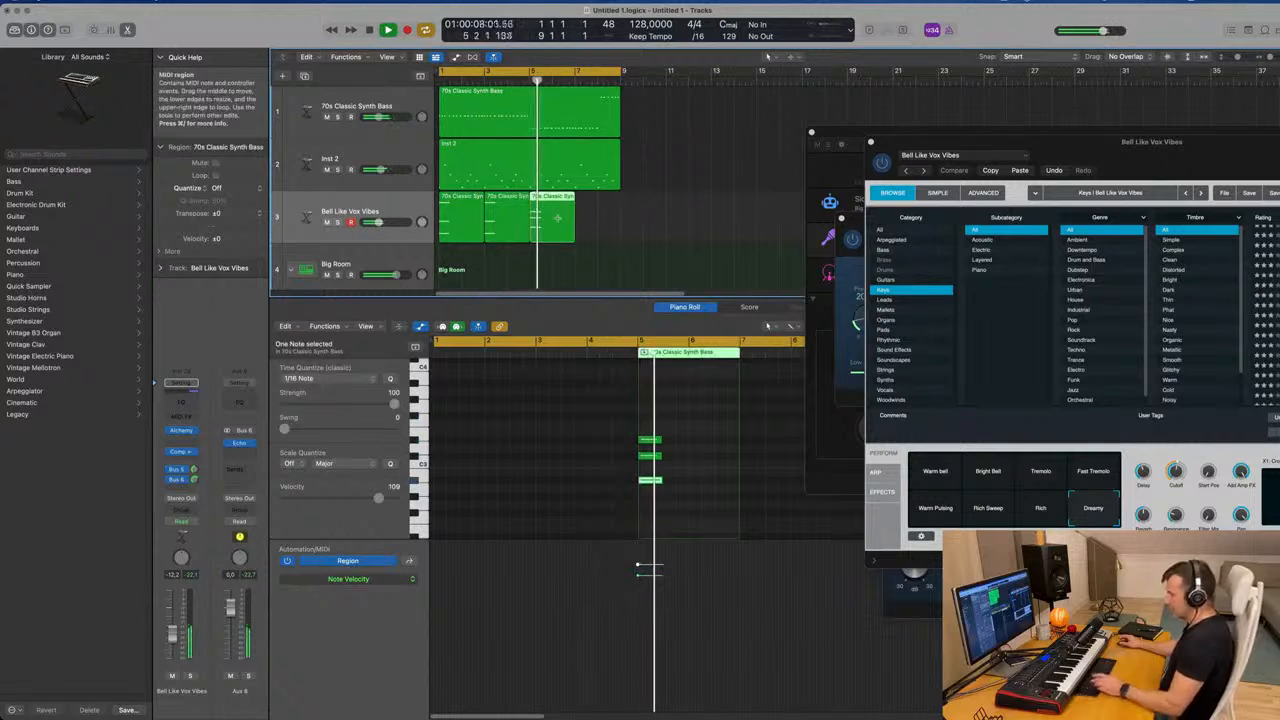
key("super+r")
left_click(668, 213)
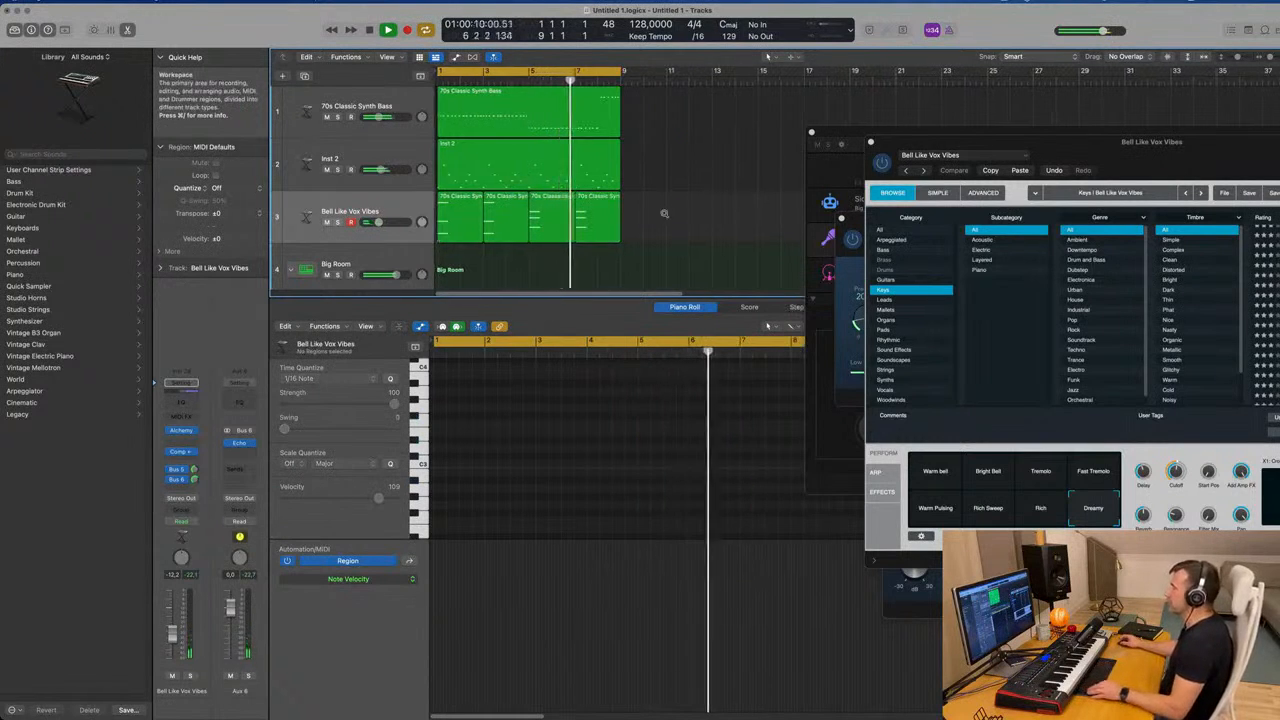
scroll(668, 213, "down", 1)
key("Return")
scroll(680, 217, "down", 3)
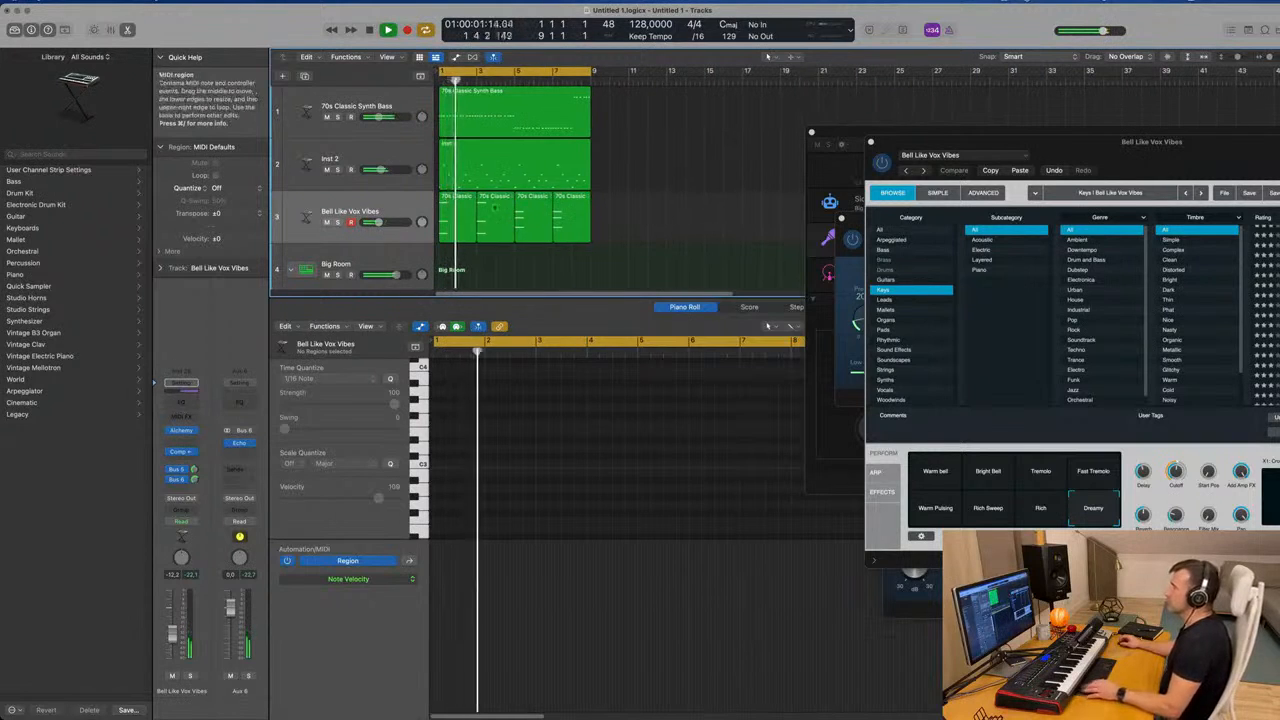
Review the bell chord track's Alchemy settings and preset list during playback
left_click(308, 225)
left_click(181, 430)
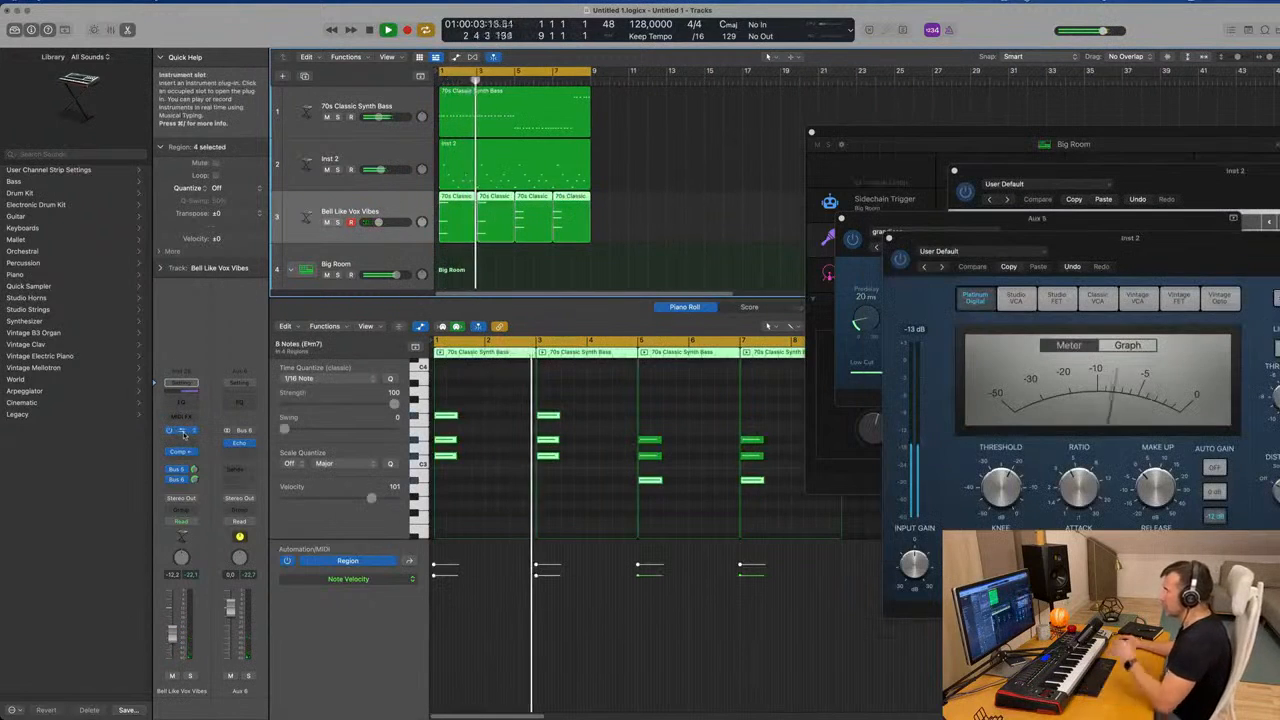
left_click(183, 434)
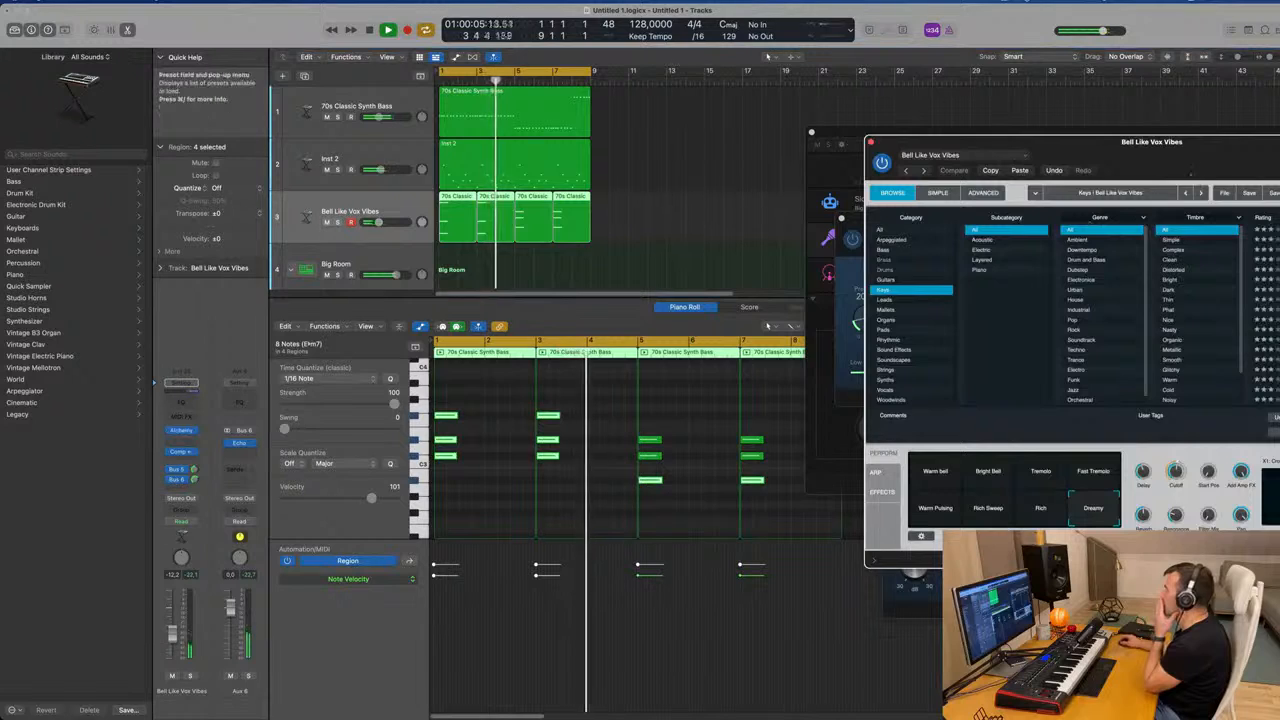
left_click_drag(1194, 147, 791, 183)
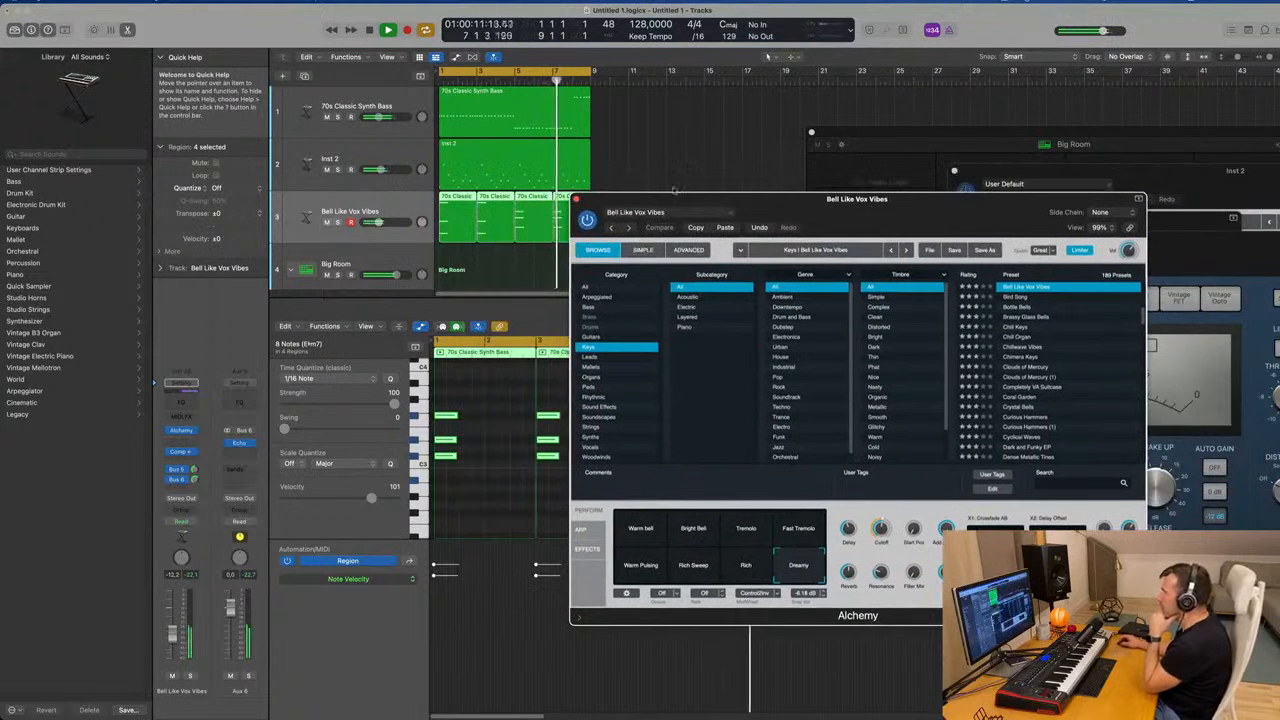
left_click(468, 171)
Duplicate the bell chord track to create an empty track with the same settings below it
scroll(478, 248, "down", 2)
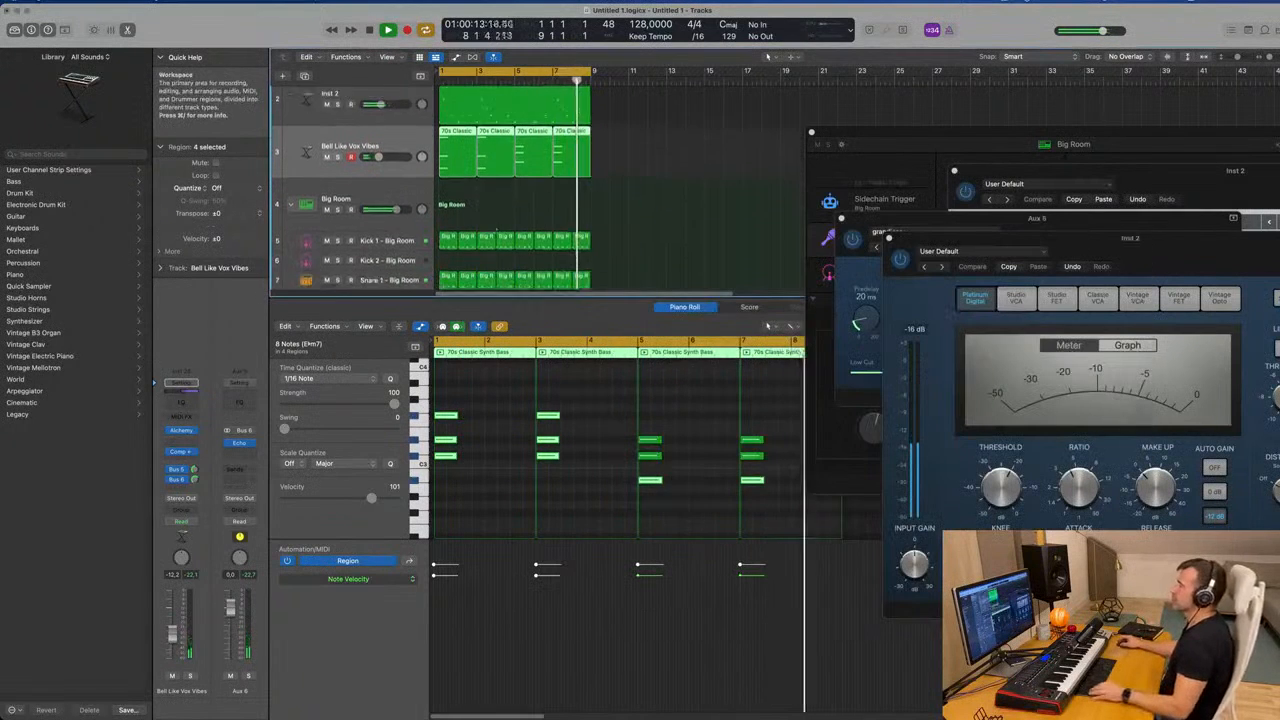
scroll(496, 231, "up", 2)
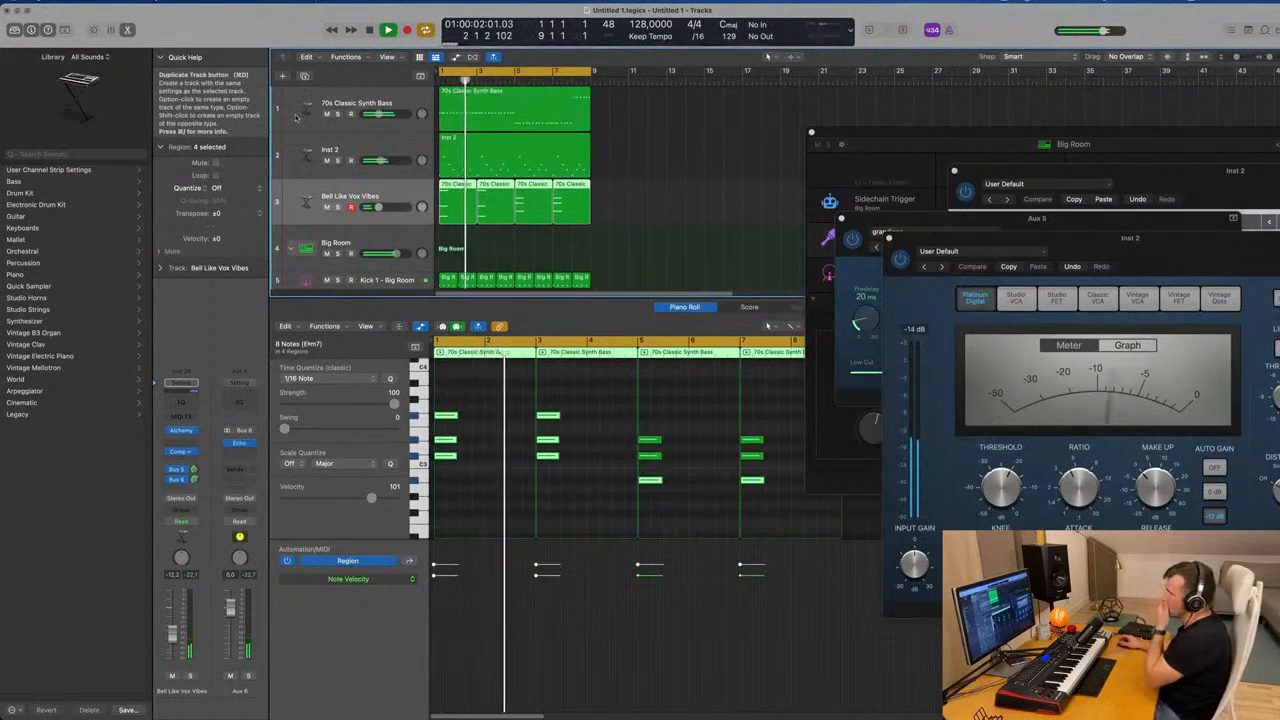
left_click(305, 76)
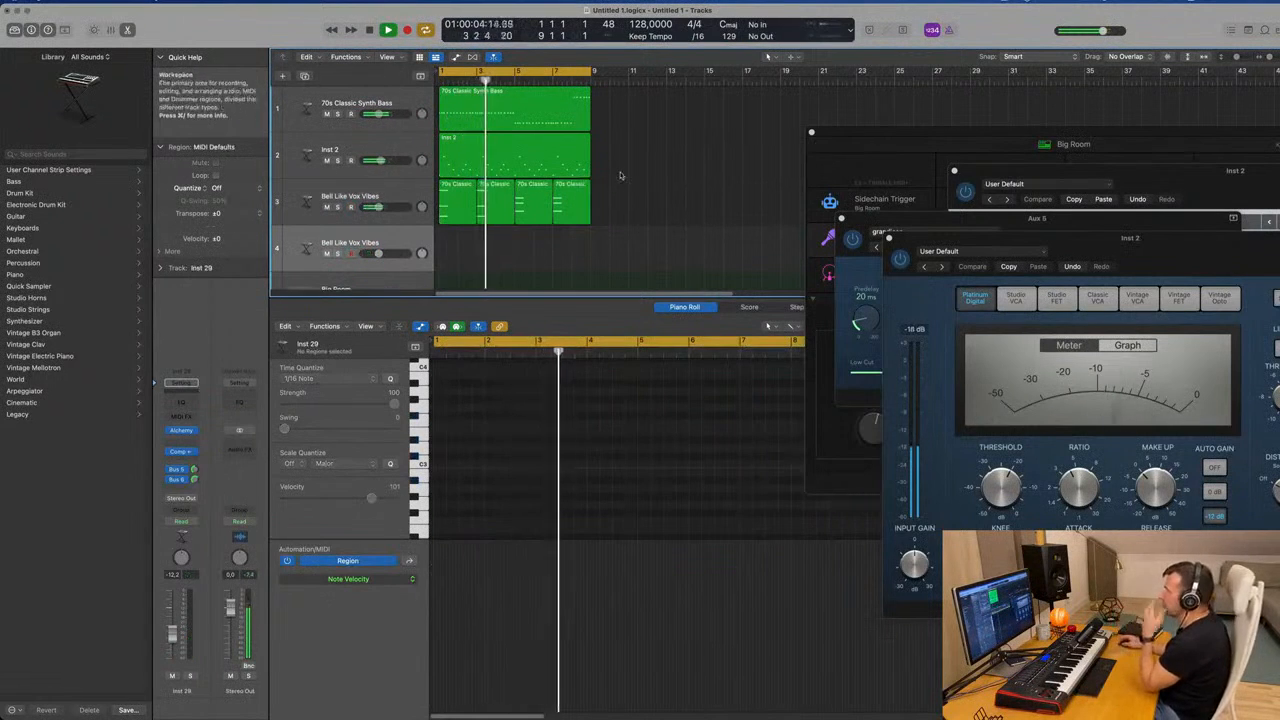
Select the Shaker 2 Big Room drum track during playback and raise its volume slightly
scroll(670, 193, "down", 3)
scroll(387, 258, "down", 5)
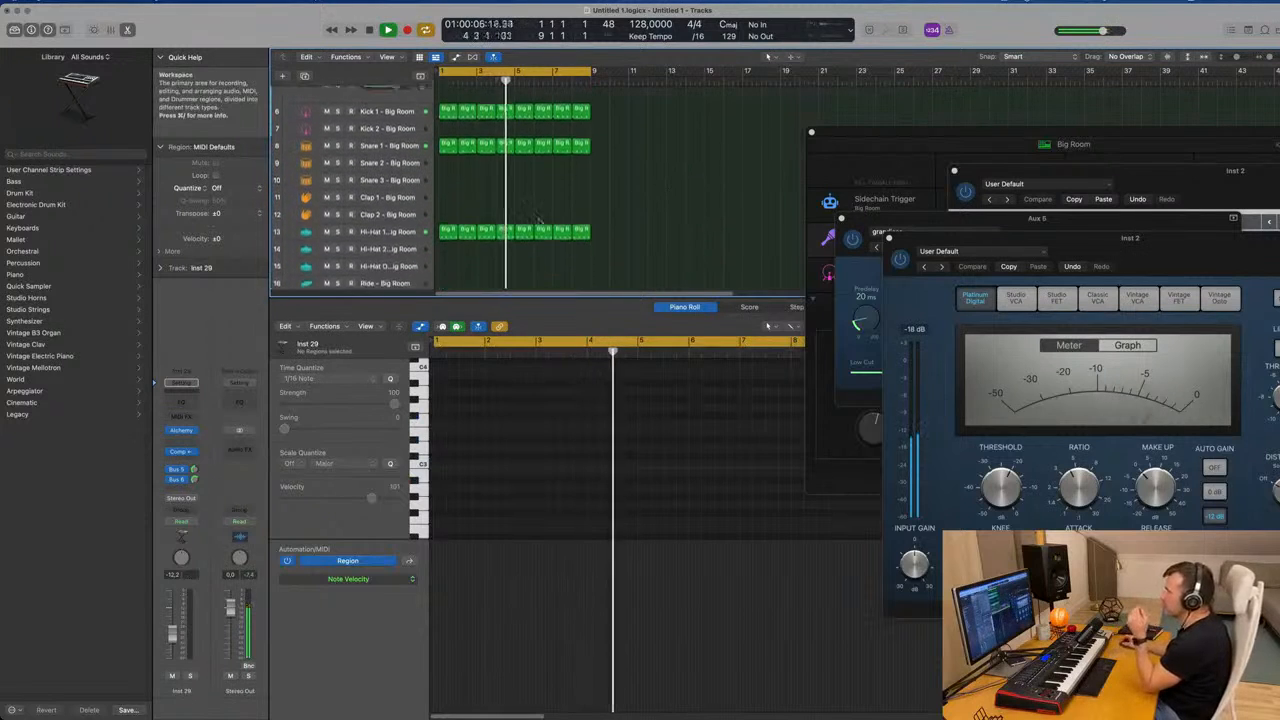
left_click(386, 259)
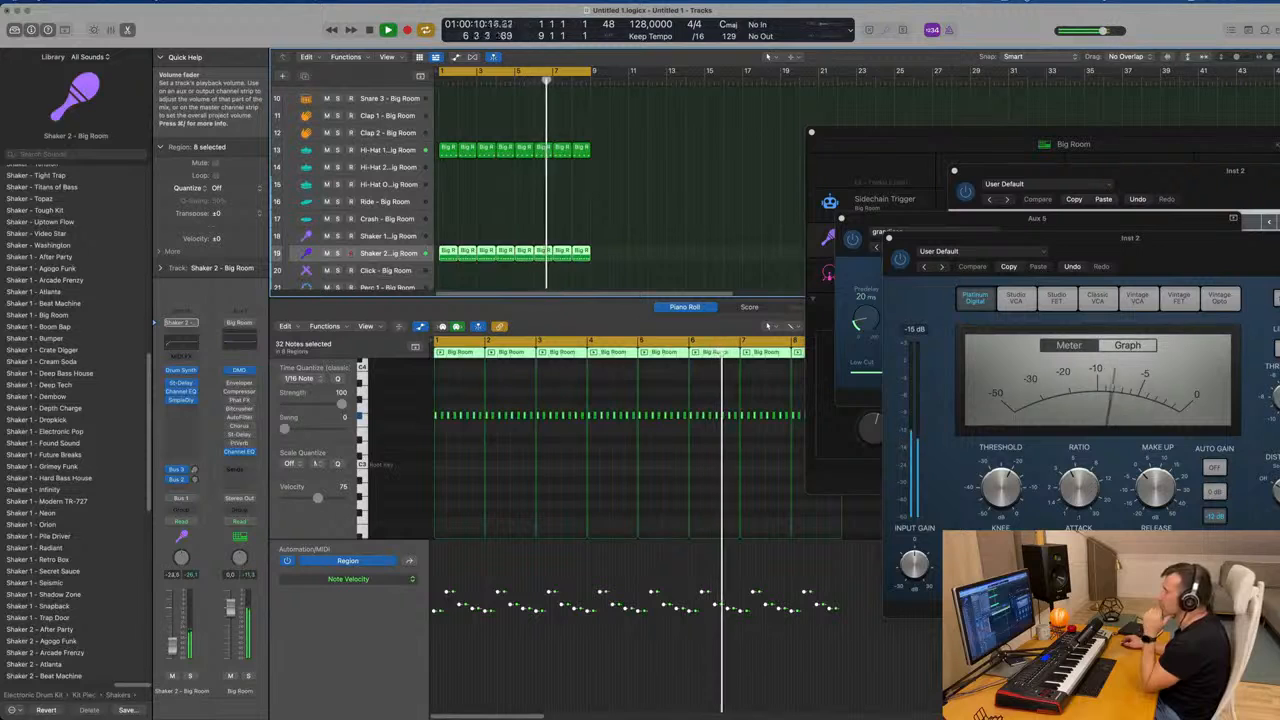
scroll(652, 170, "up", 5)
scroll(652, 170, "up", 2)
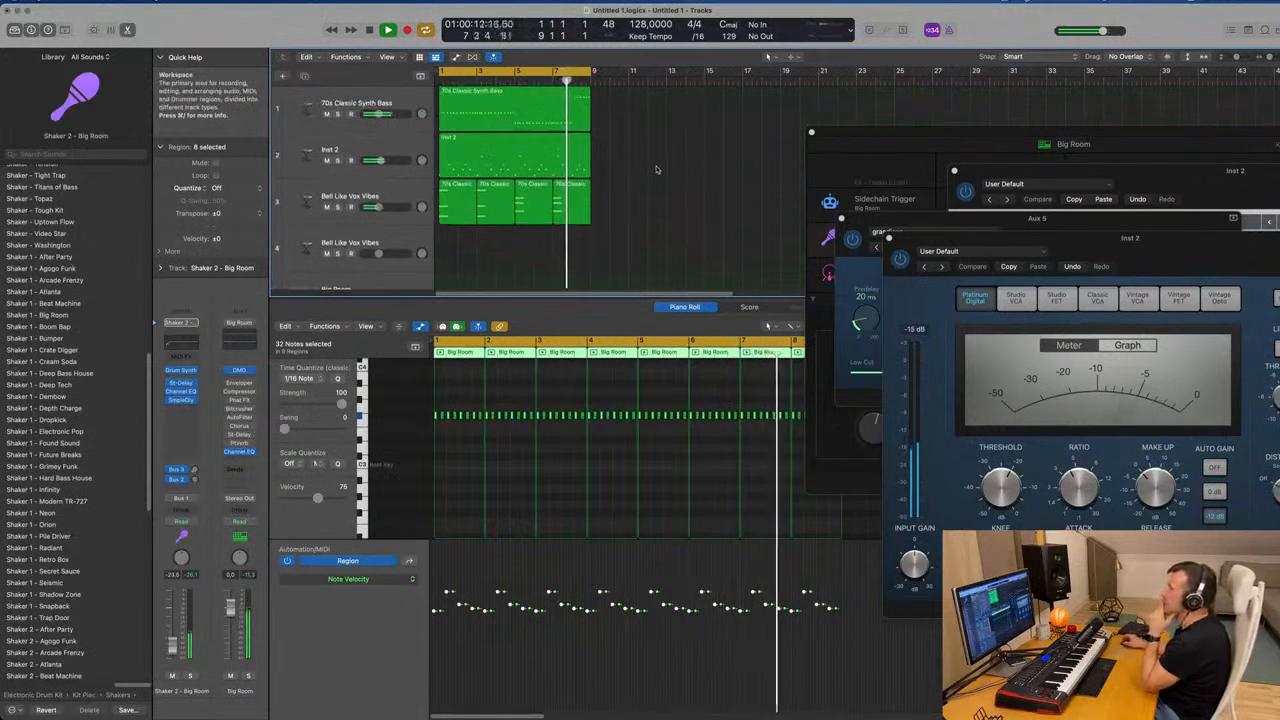
Copy the first region of the bell chord track to the start of the empty duplicate track below and stop playback
left_click(396, 190)
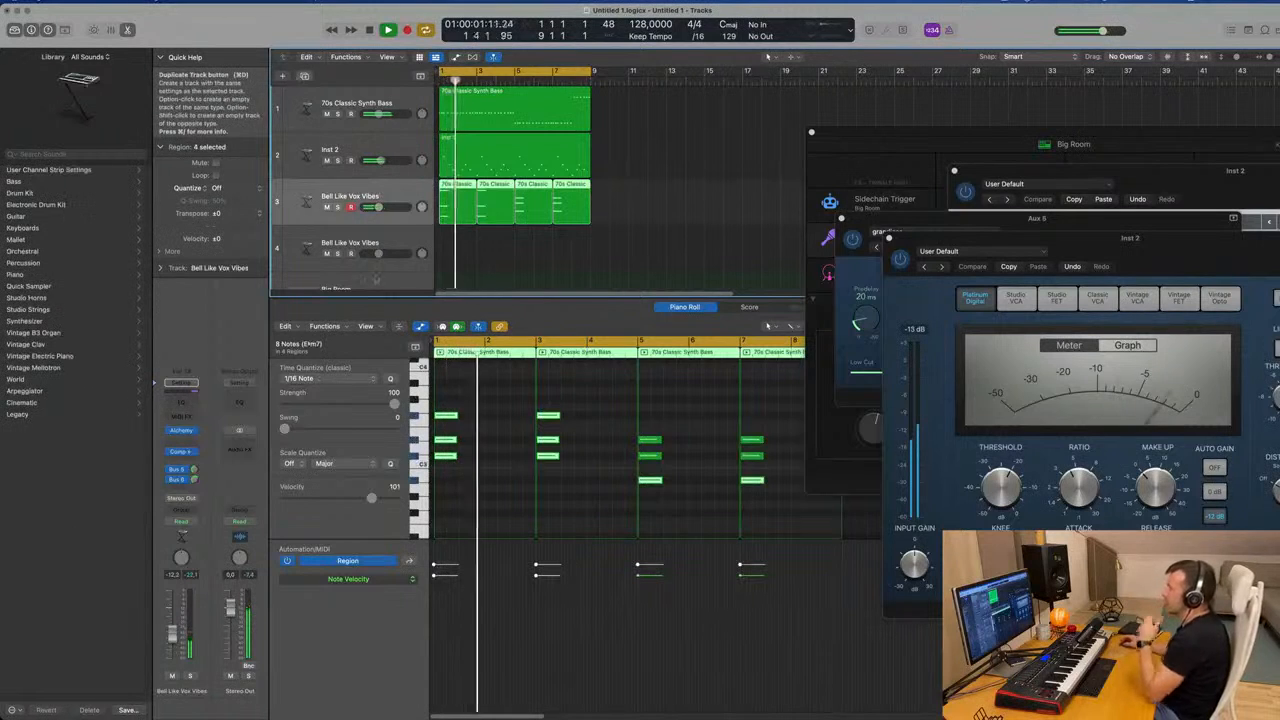
left_click(451, 207)
left_click_drag(451, 208, 451, 258)
key("space")
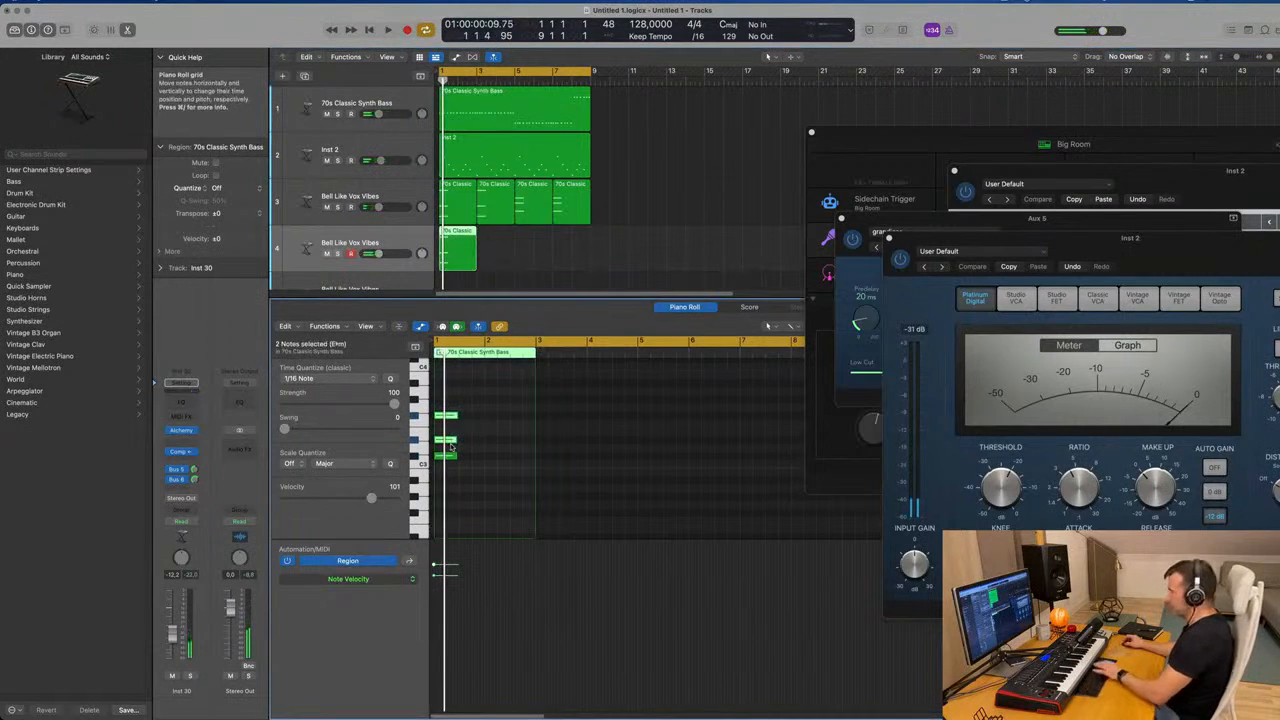
Keep only the lowest note, C#3, in the copied region, lengthen it to two full bars and replay from the start
left_click_drag(459, 456, 551, 458)
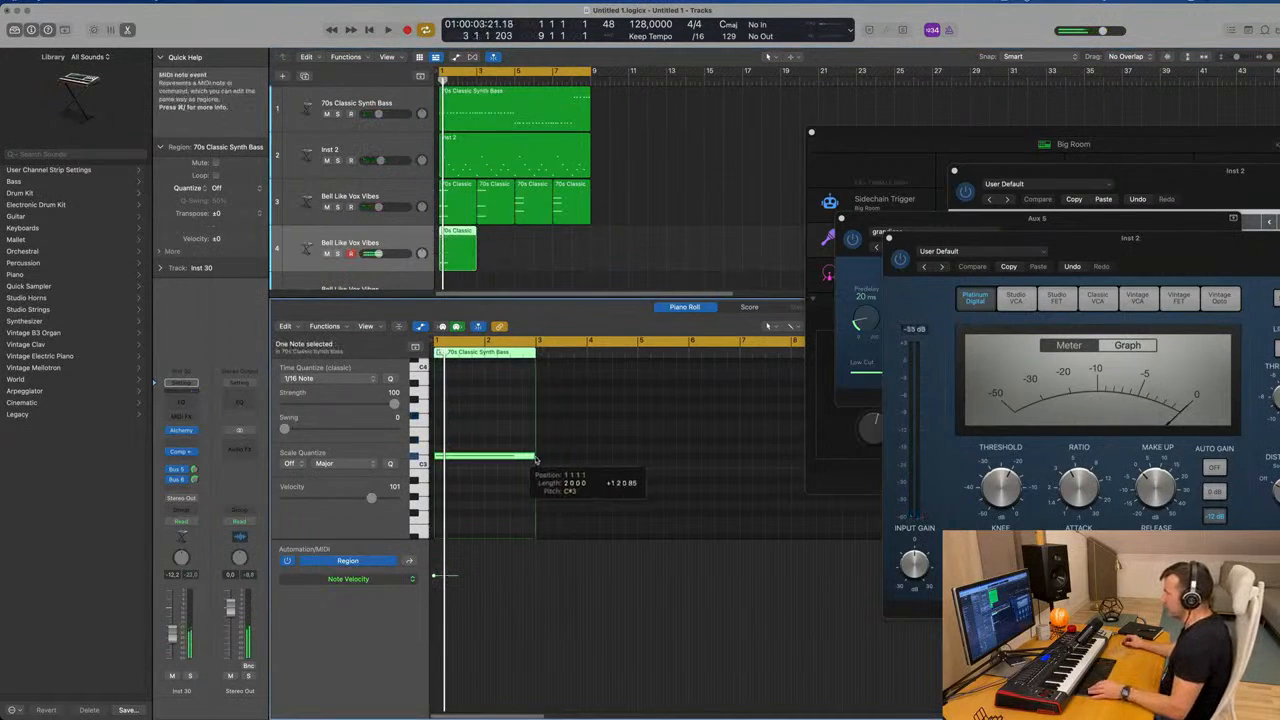
key("space")
key("space")
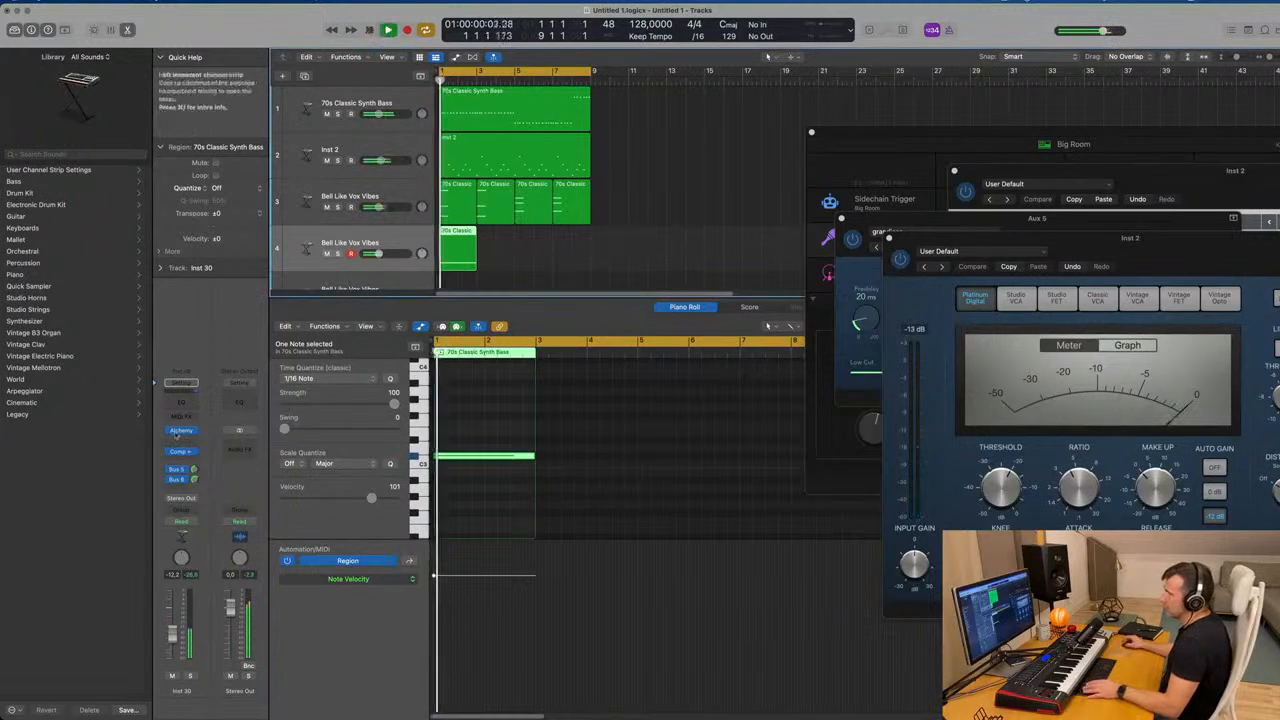
Load the Abyss Reflections preset from Alchemy's Soundscapes category on the new track and play the loop
left_click(184, 429)
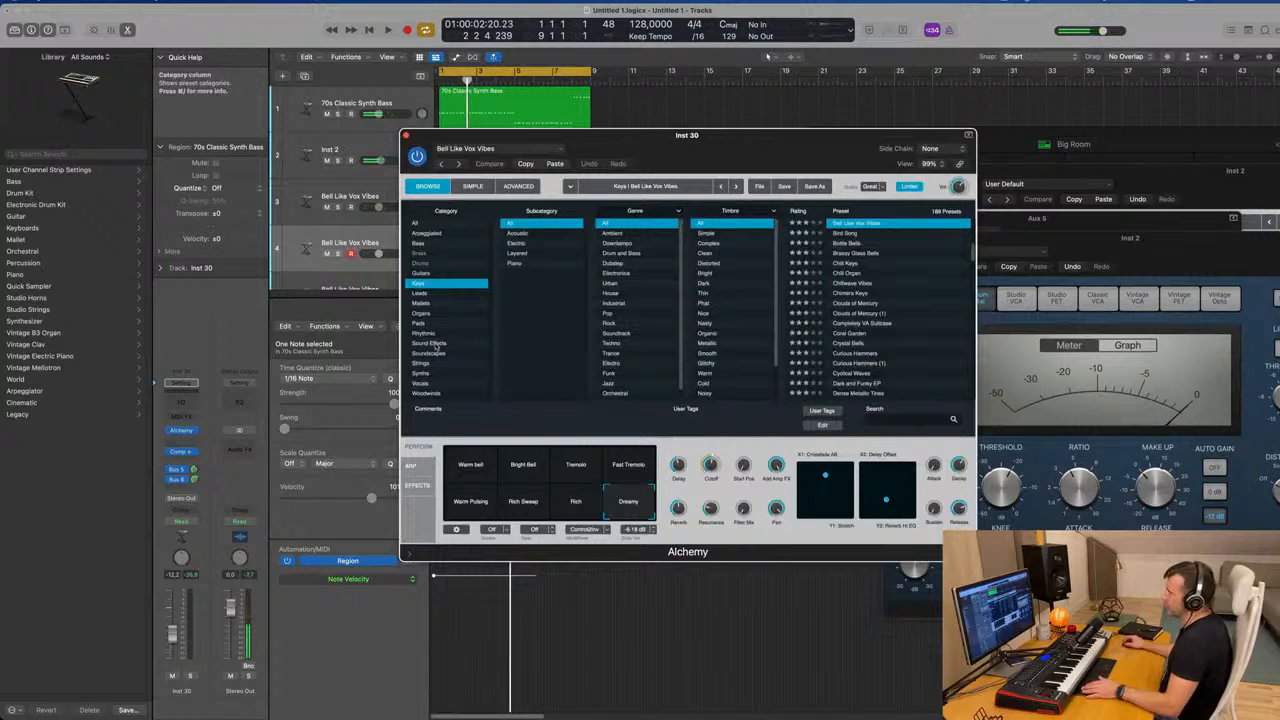
left_click(440, 354)
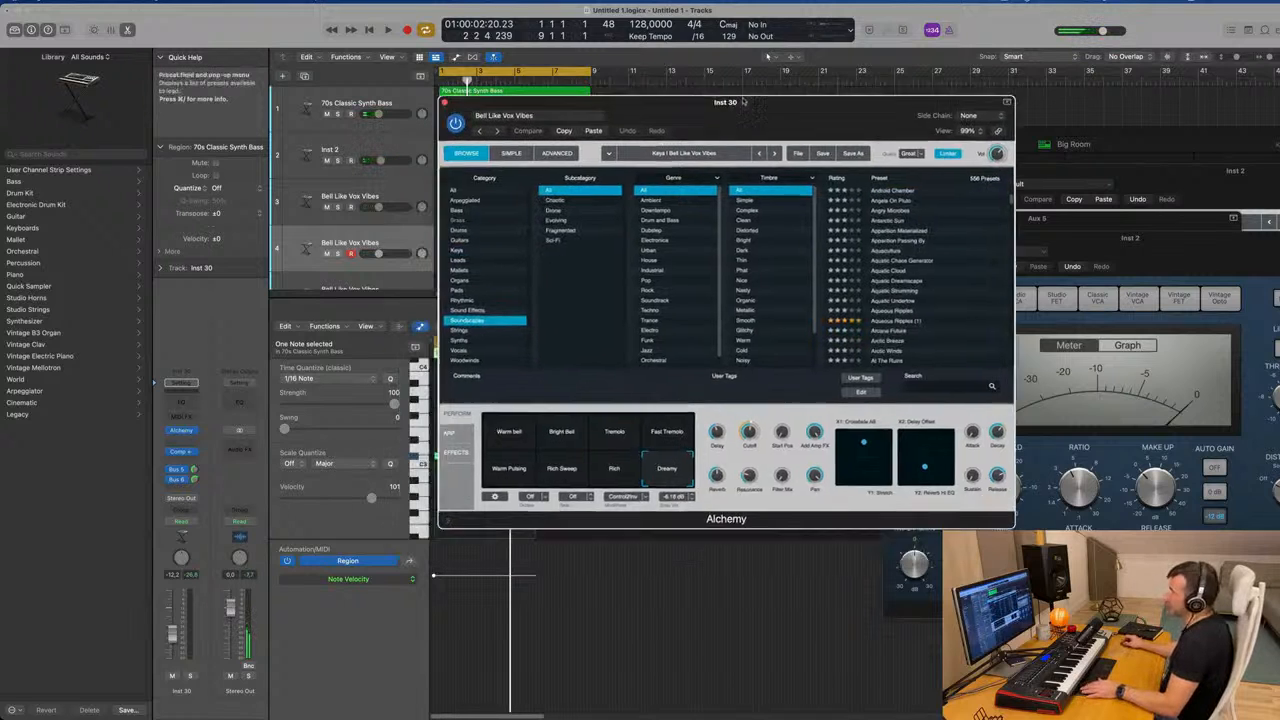
scroll(924, 267, "up", 5)
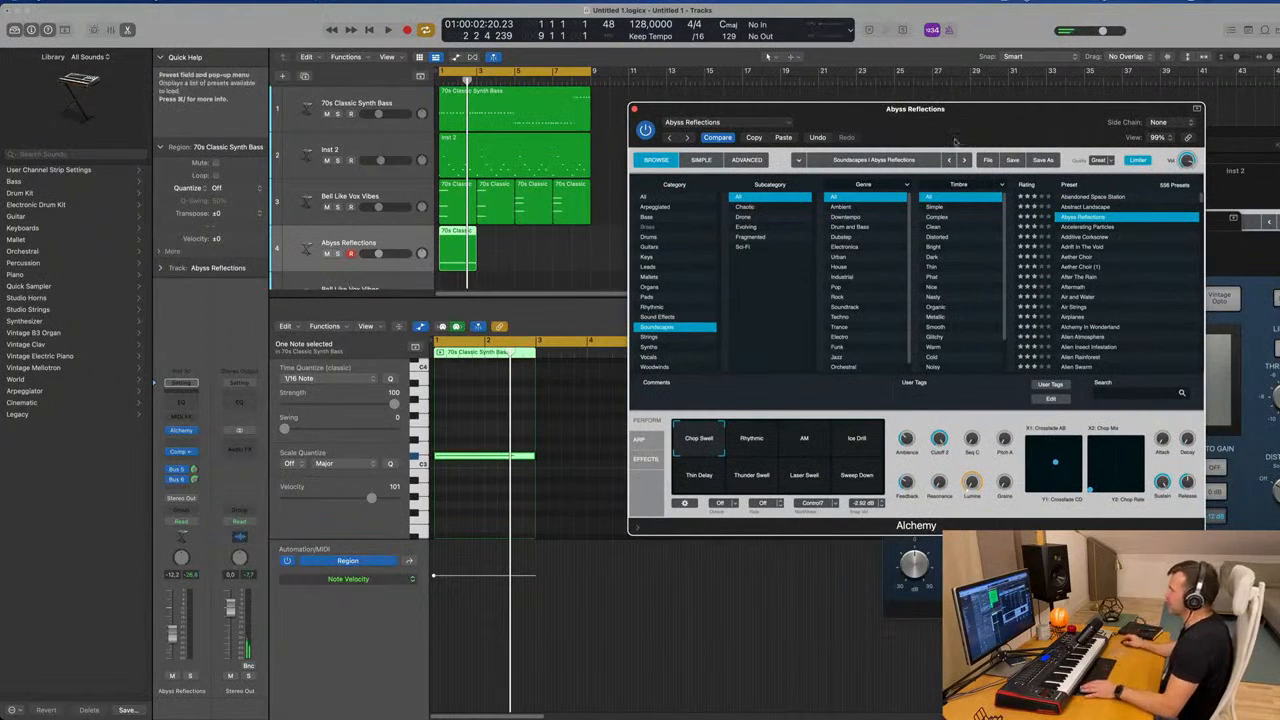
key("space")
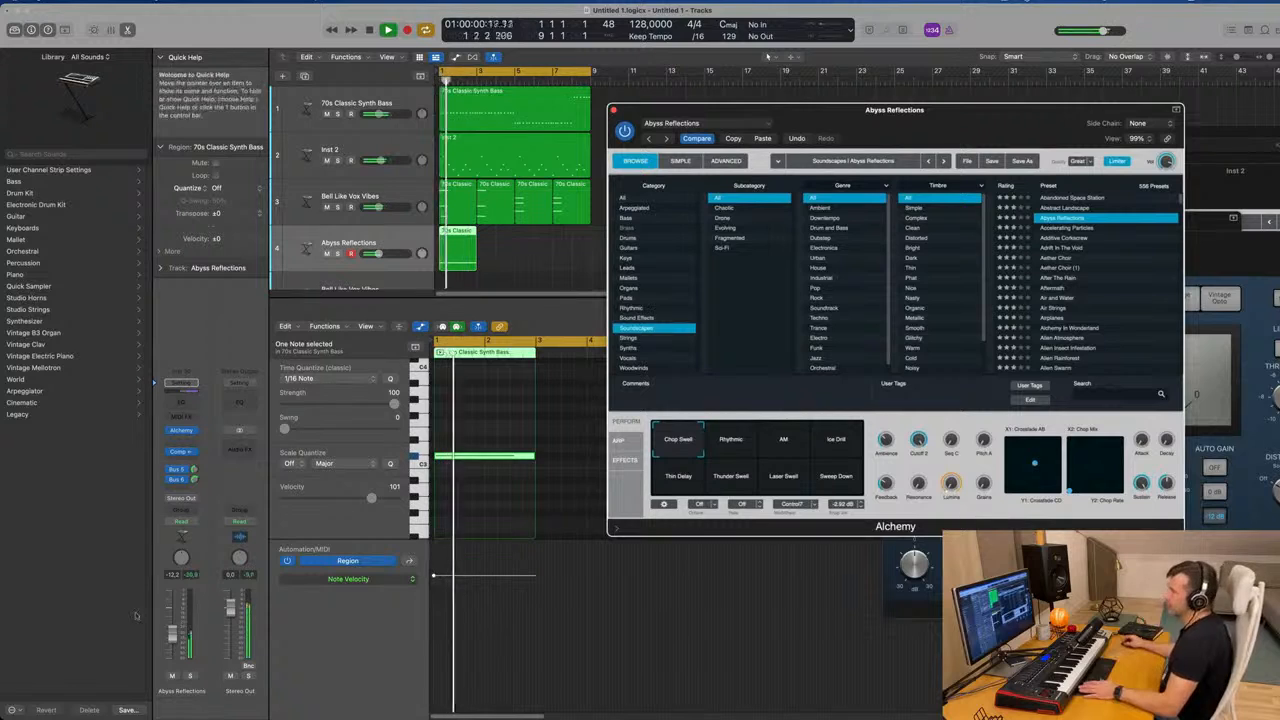
Raise the Abyss Reflections track's volume to about -9.2 dB and adjust its Bus 5 and Bus 6 send levels
left_click_drag(172, 630, 173, 627)
key("Return")
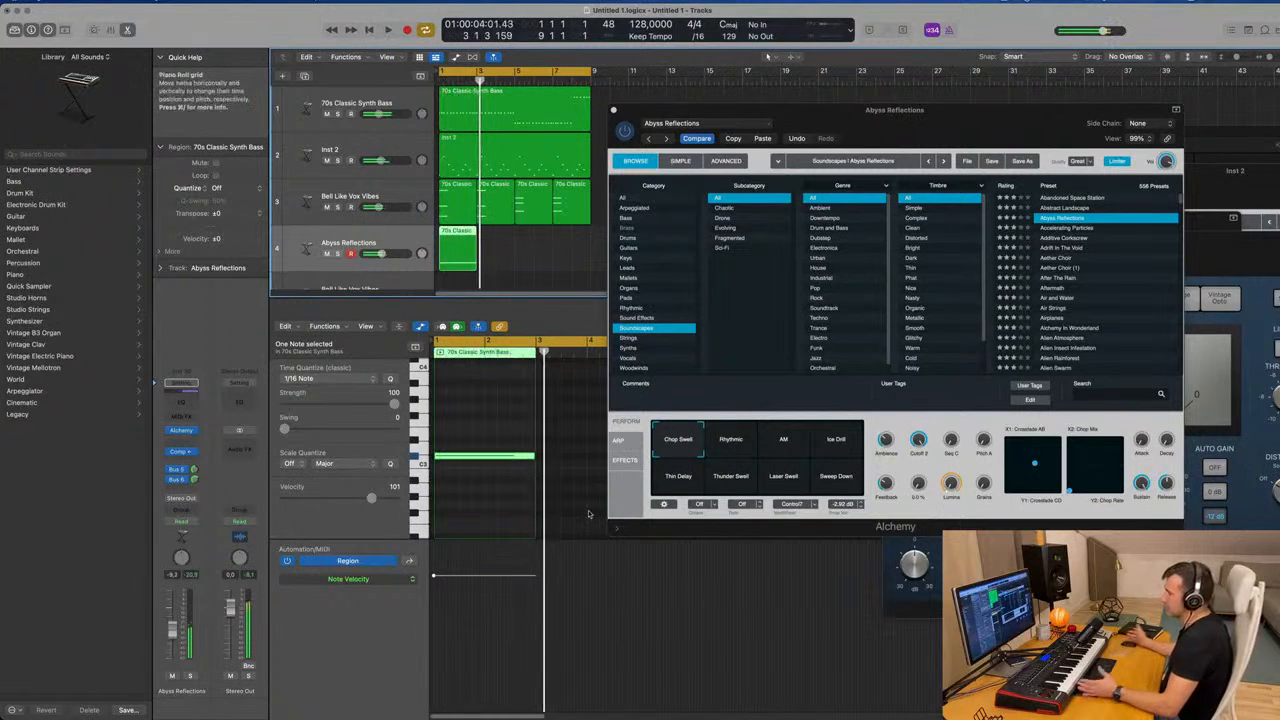
left_click(194, 479)
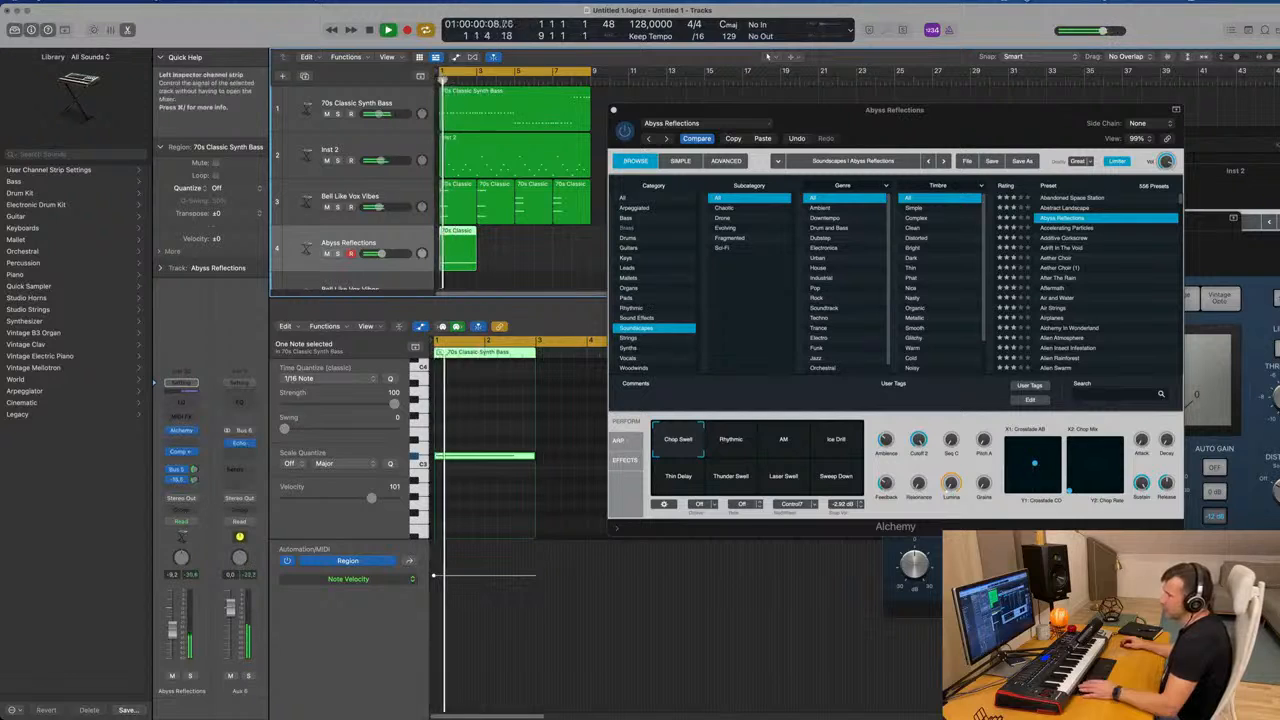
left_click(195, 474)
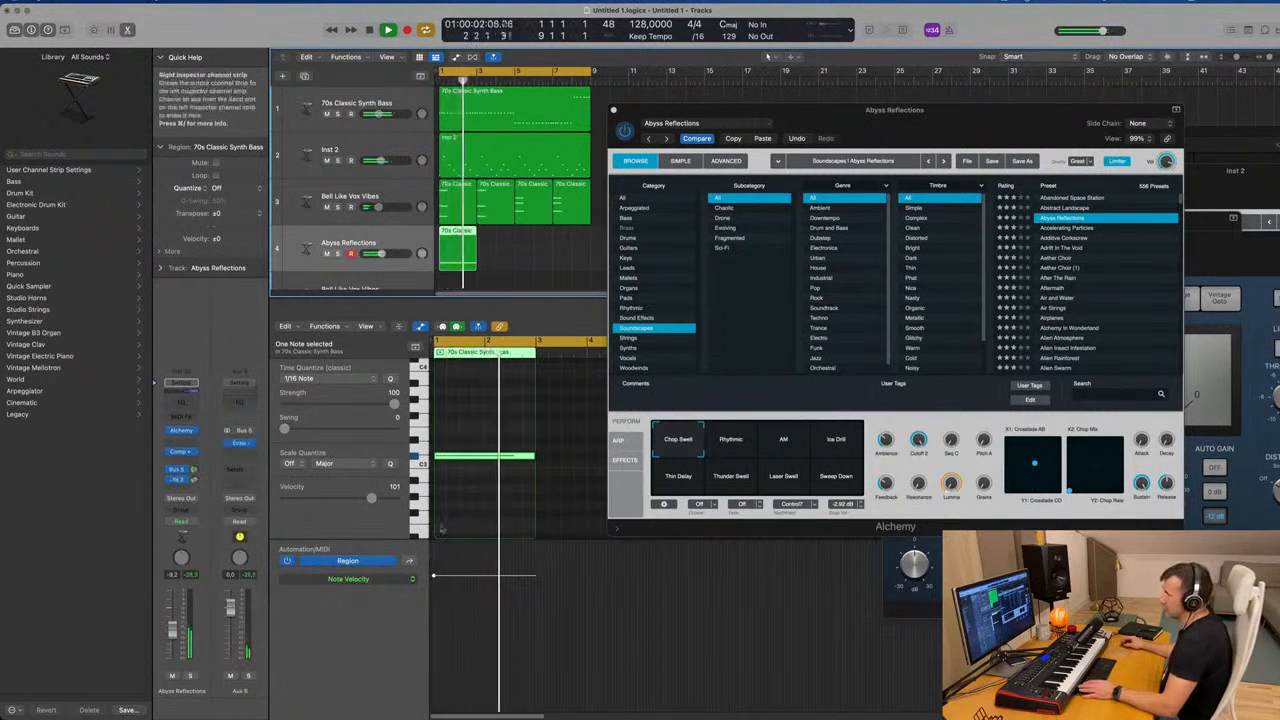
Try the Rhythmic performance snapshot of Abyss Reflections during playback and switch to AM
left_click(742, 449)
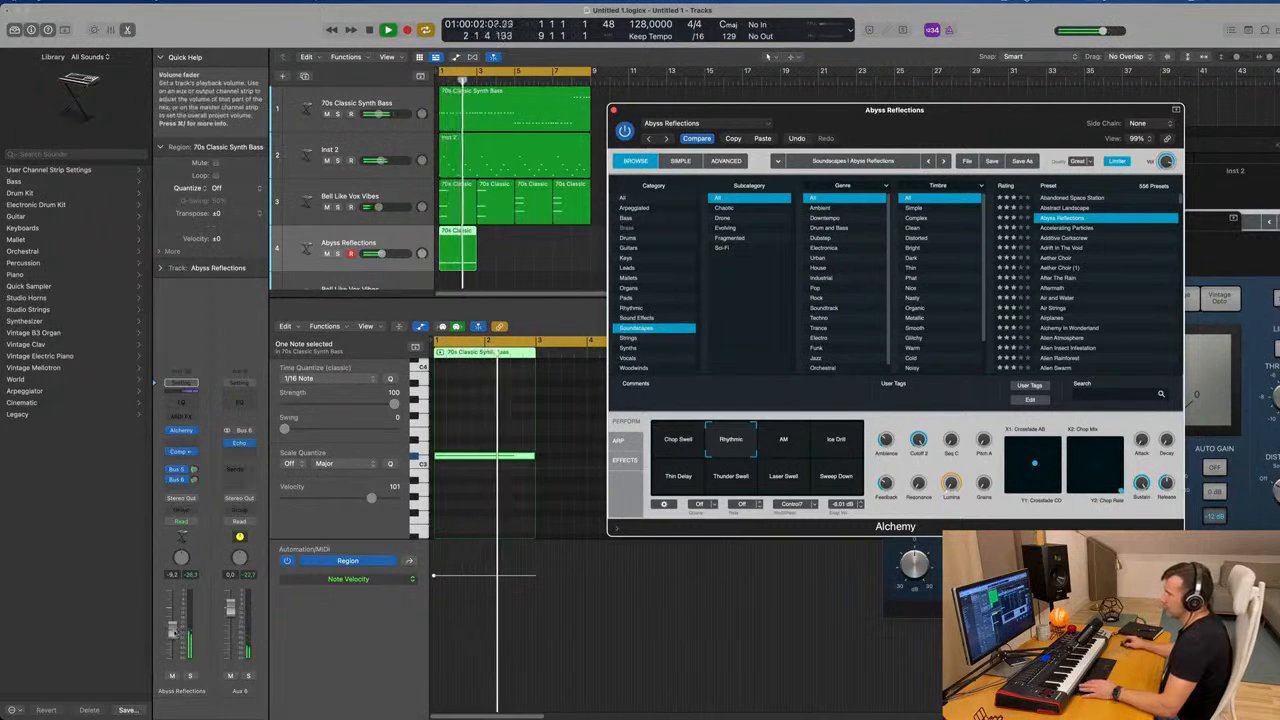
left_click(798, 440)
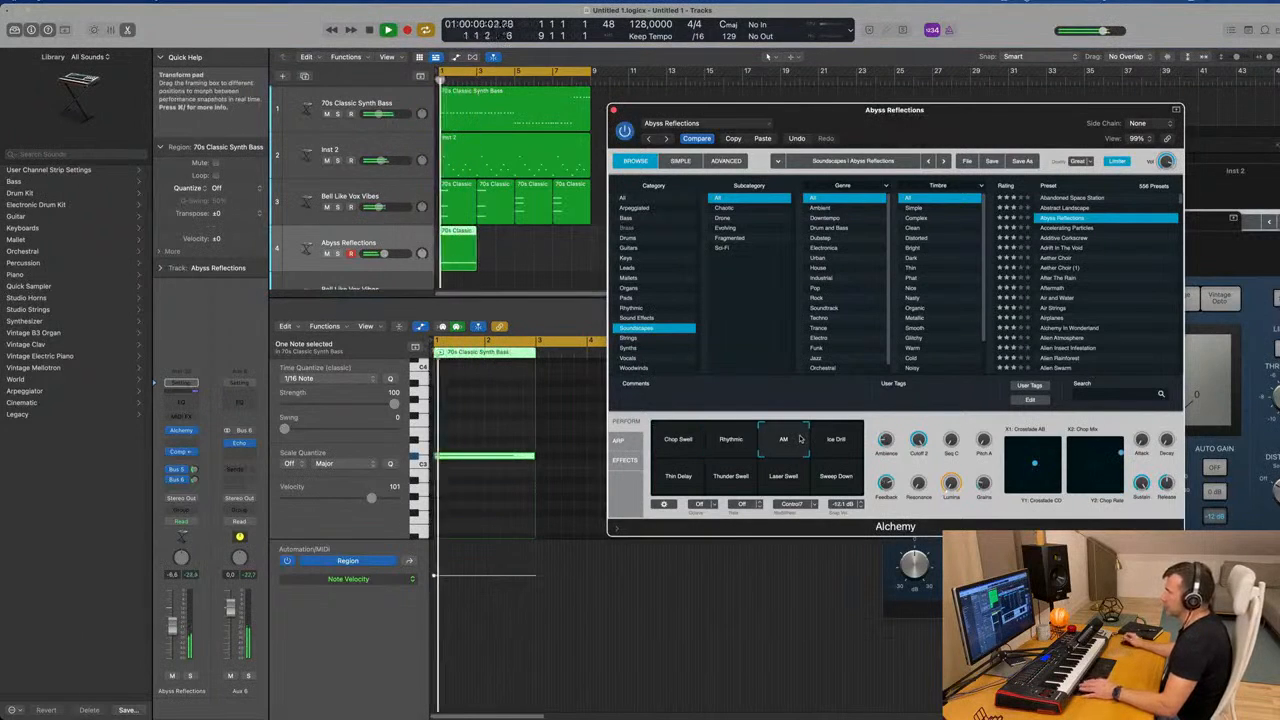
Load the Accelerating Particles soundscape preset on the fourth track and move its synth window clear of the mixer and tracks
left_click(836, 441)
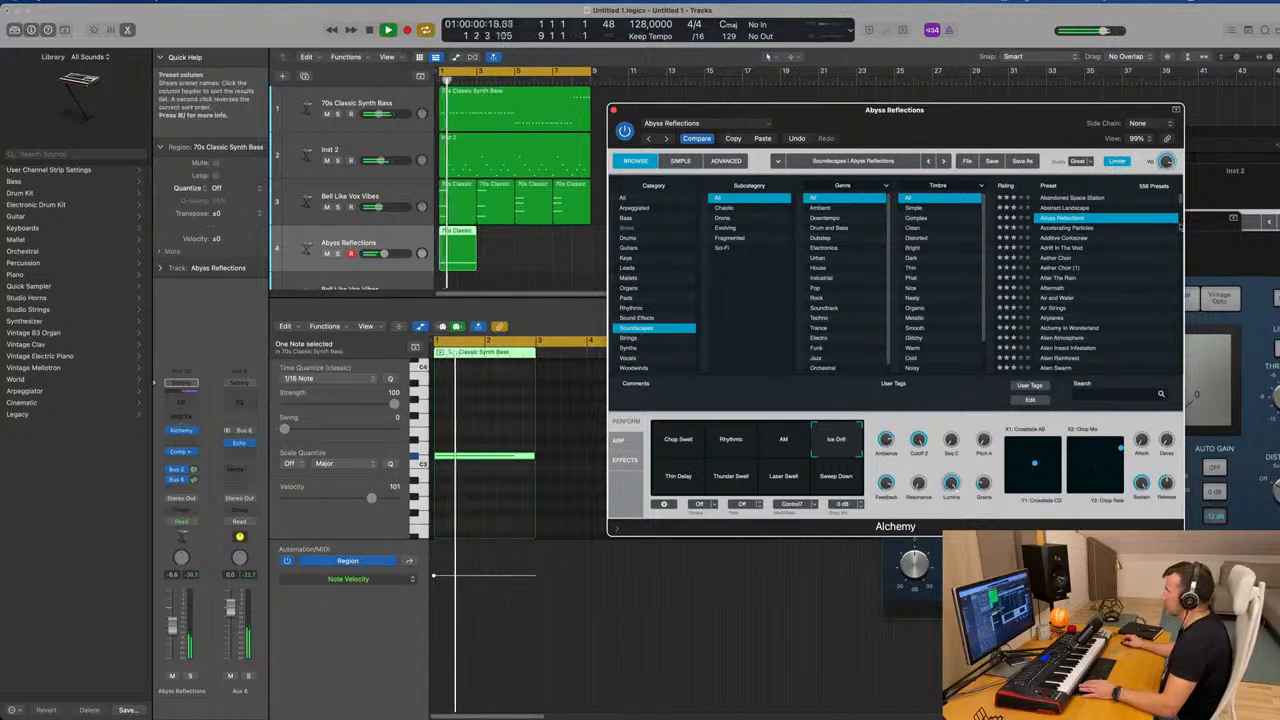
left_click(1066, 228)
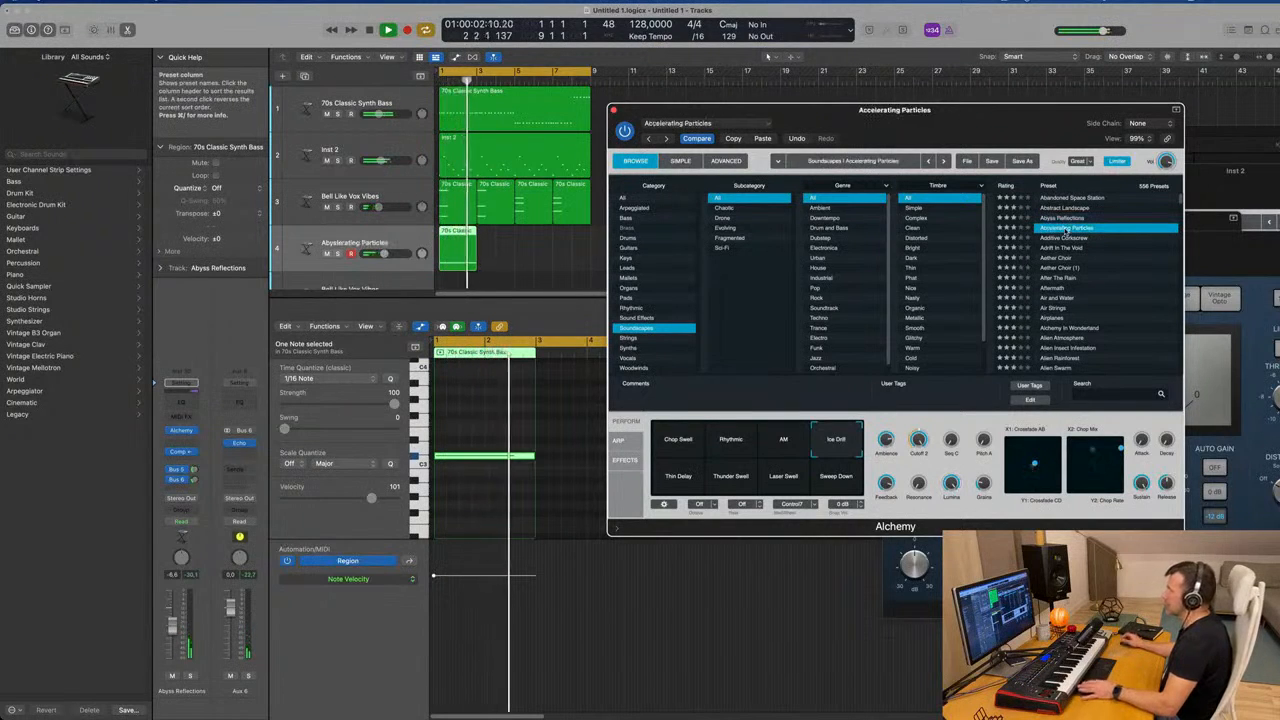
left_click_drag(173, 630, 173, 638)
left_click_drag(889, 110, 1232, 133)
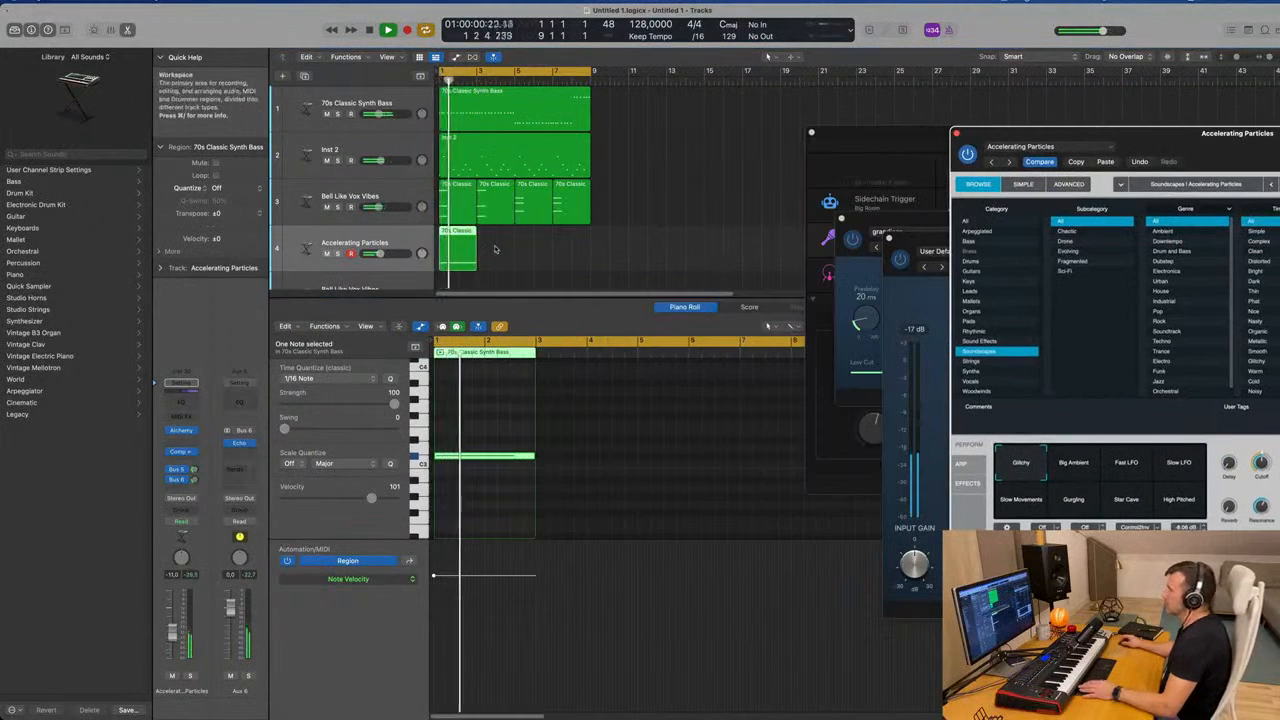
Choose the Big Ambient performance snapshot and lower the Accelerating Particles track's volume to balance it in the mix
left_click_drag(172, 631, 172, 634)
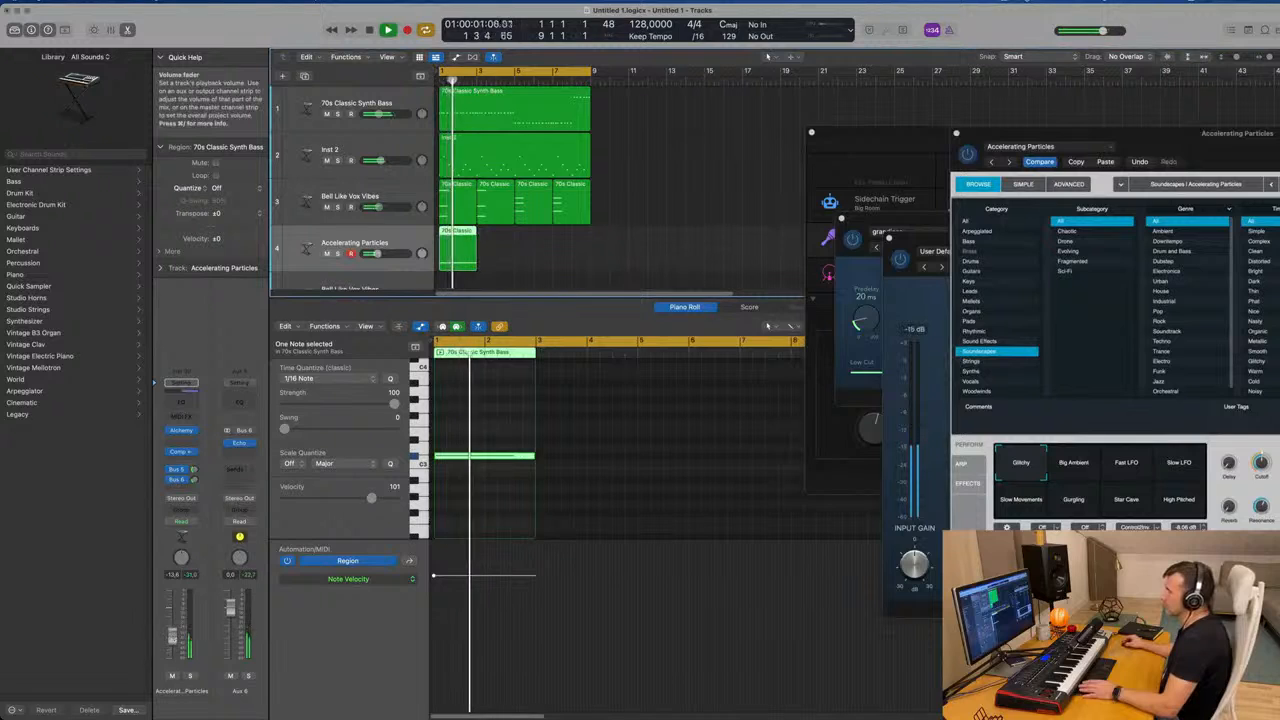
key("space")
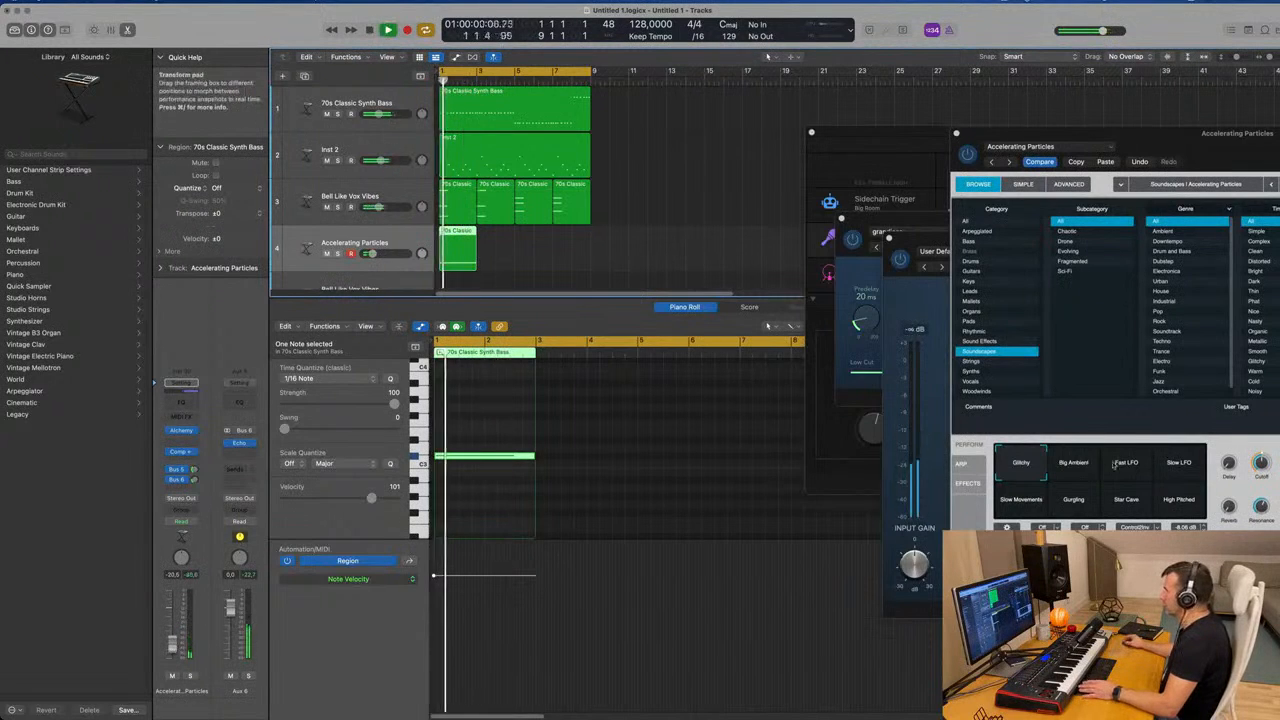
left_click(1078, 466)
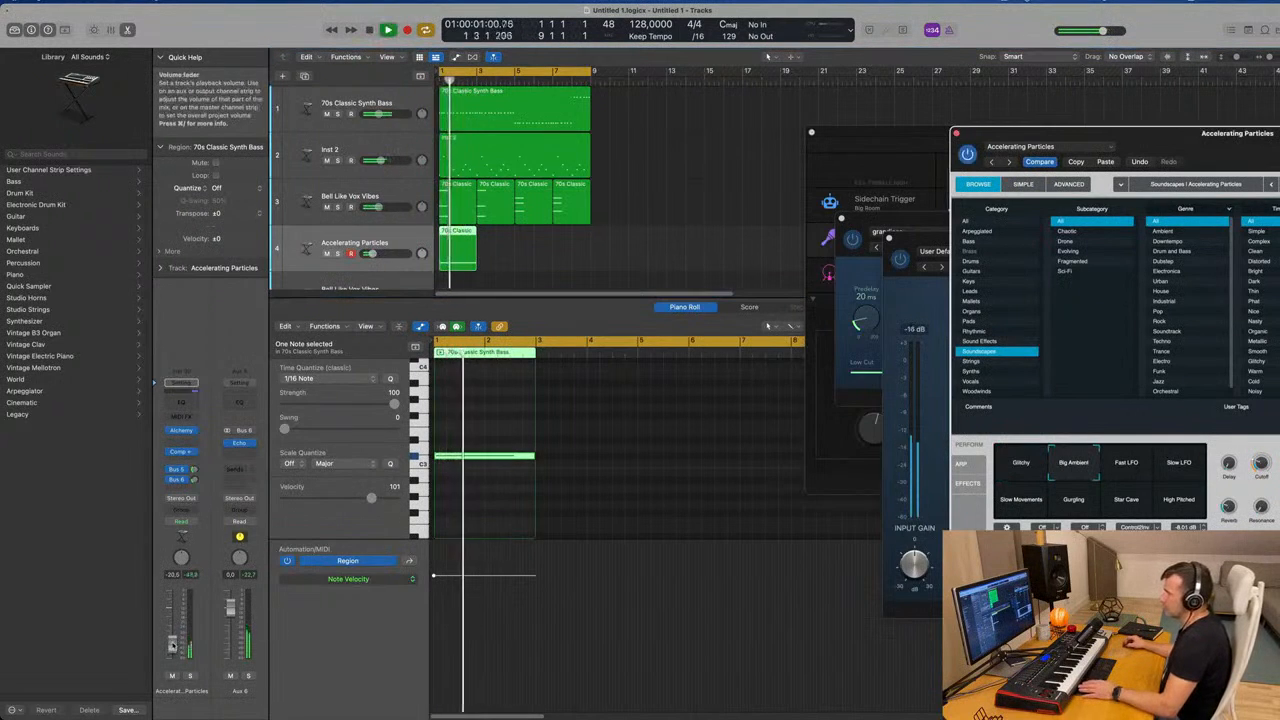
left_click(173, 641)
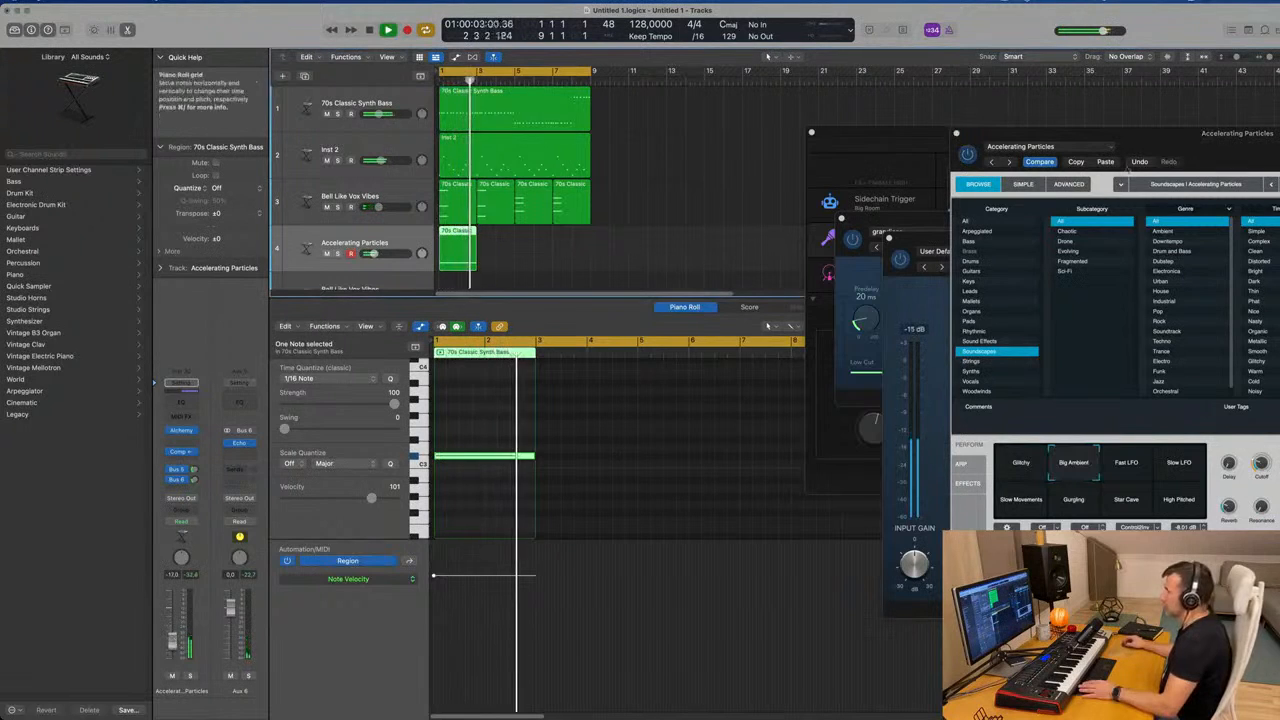
Repeat the Accelerating Particles region until four back-to-back copies fill the eight-bar cycle
left_click_drag(885, 132, 880, 86)
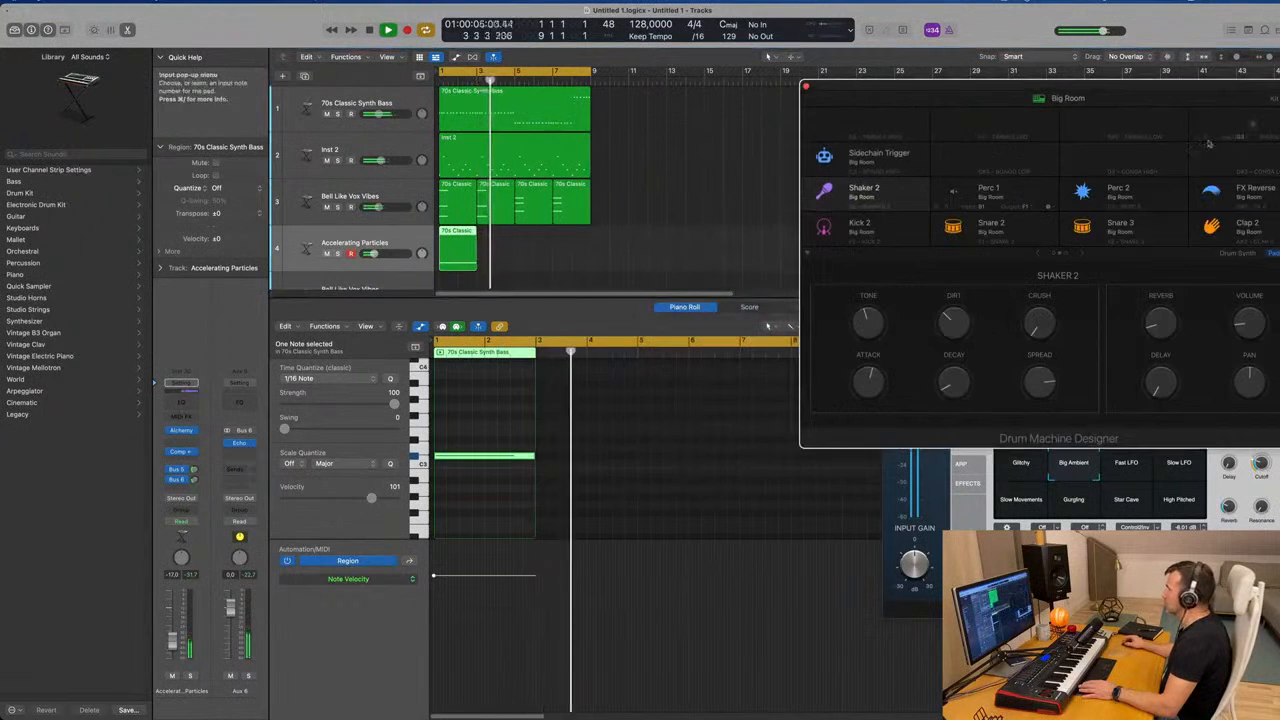
left_click(421, 190)
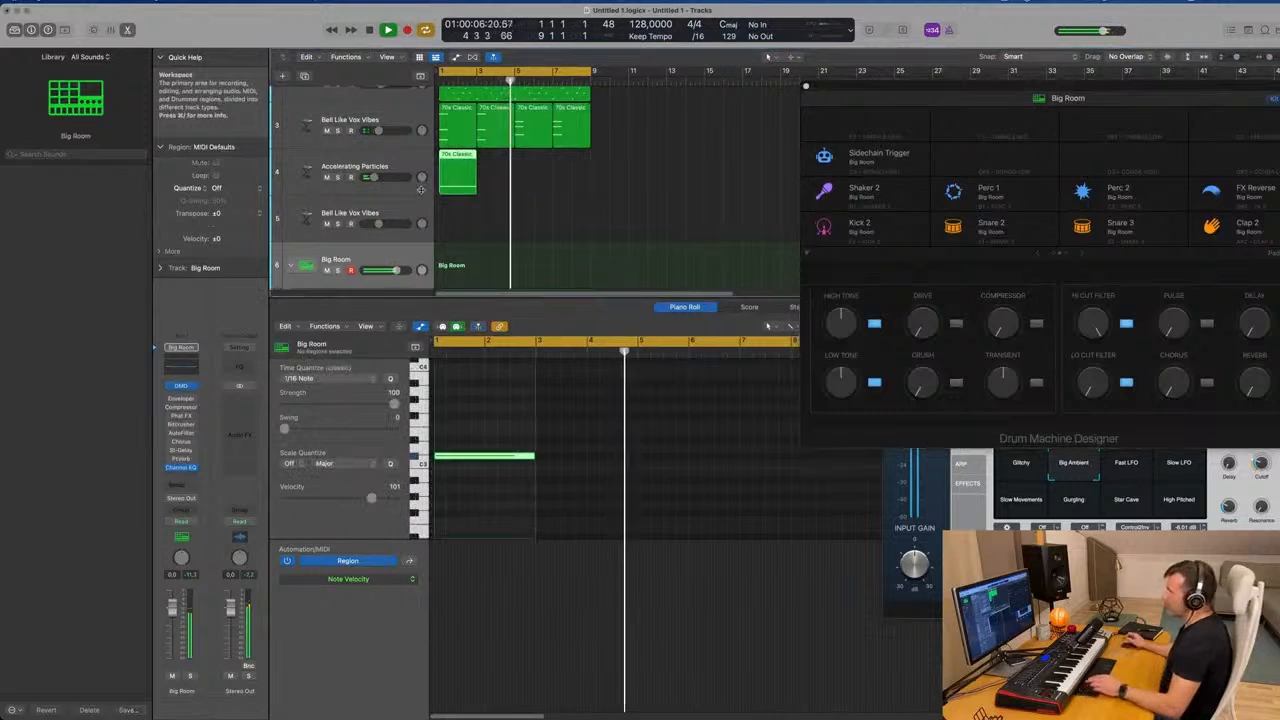
key("super+r")
key("super+r")
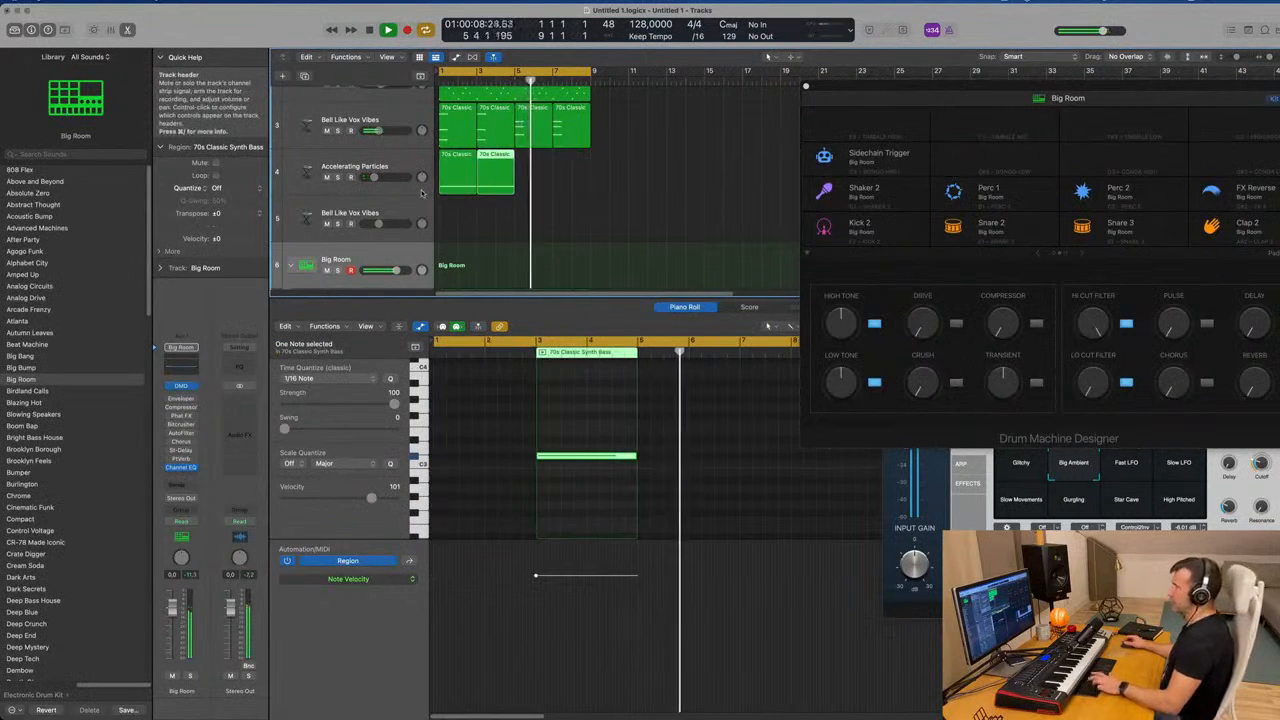
key("super+r")
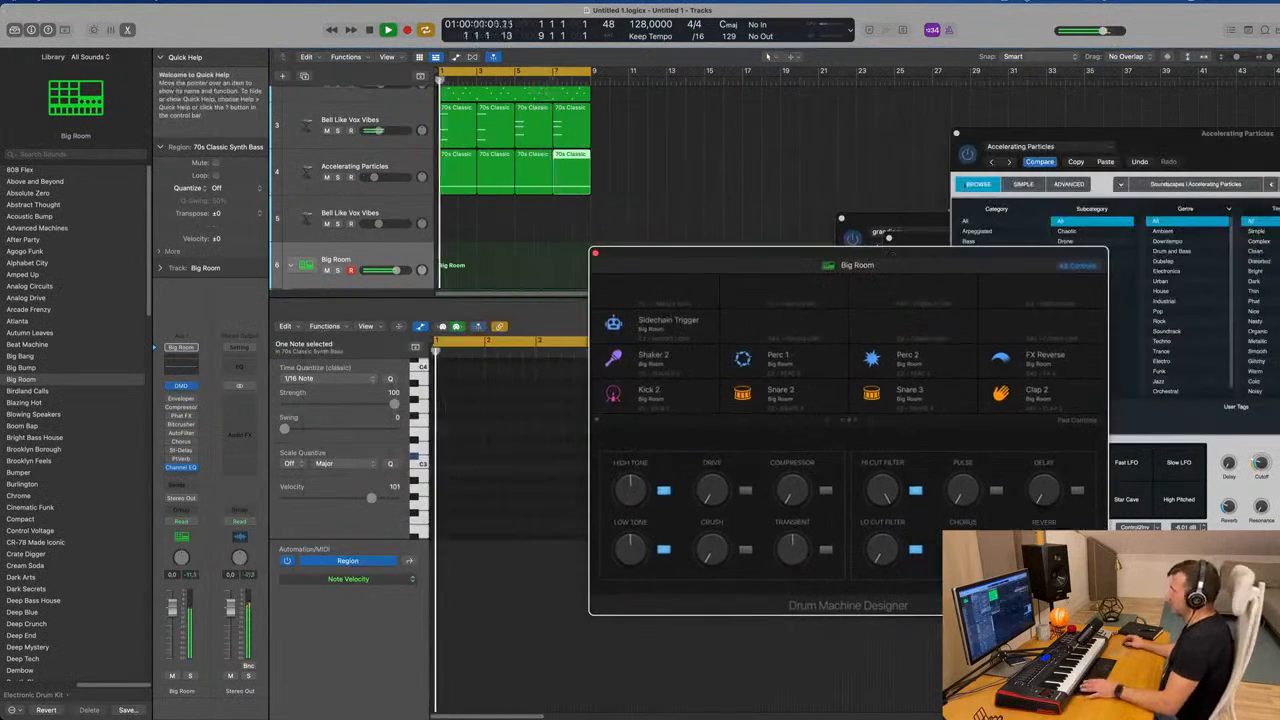
Rearrange the Alchemy and Drum Machine Designer windows away from the arranged regions
left_click_drag(1207, 133, 1032, 178)
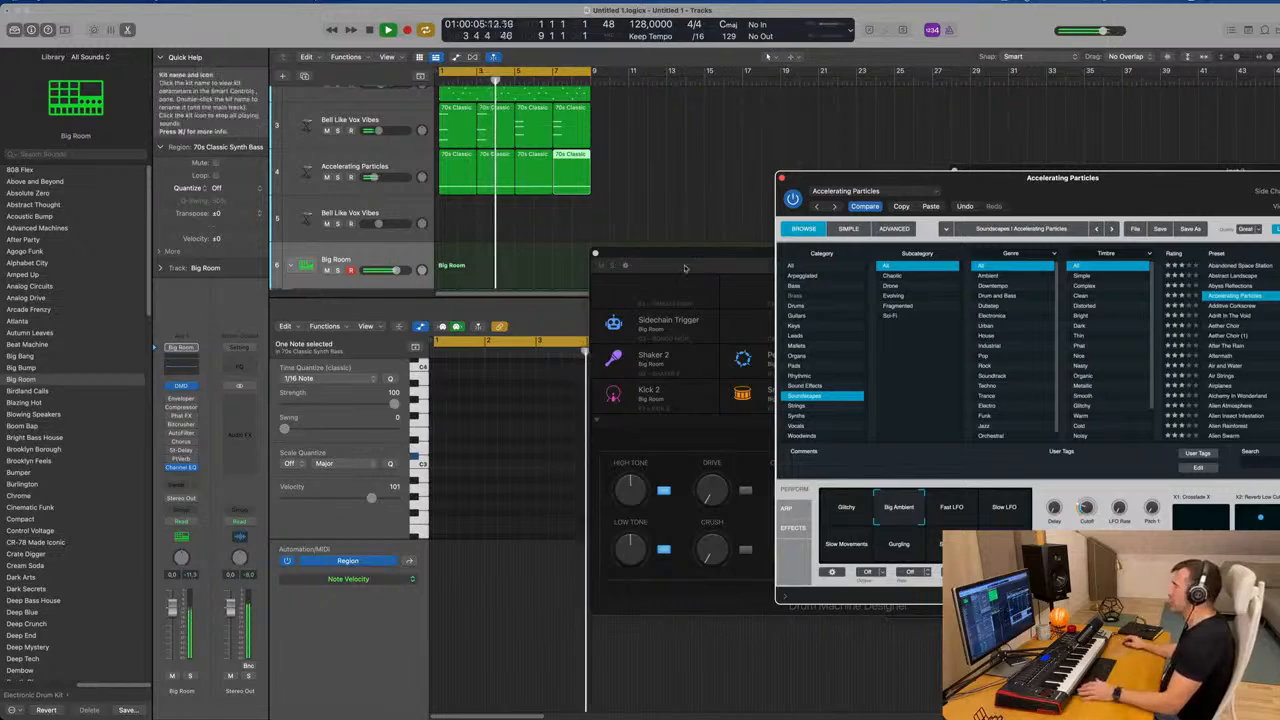
left_click_drag(1031, 178, 916, 314)
left_click_drag(843, 254, 988, 109)
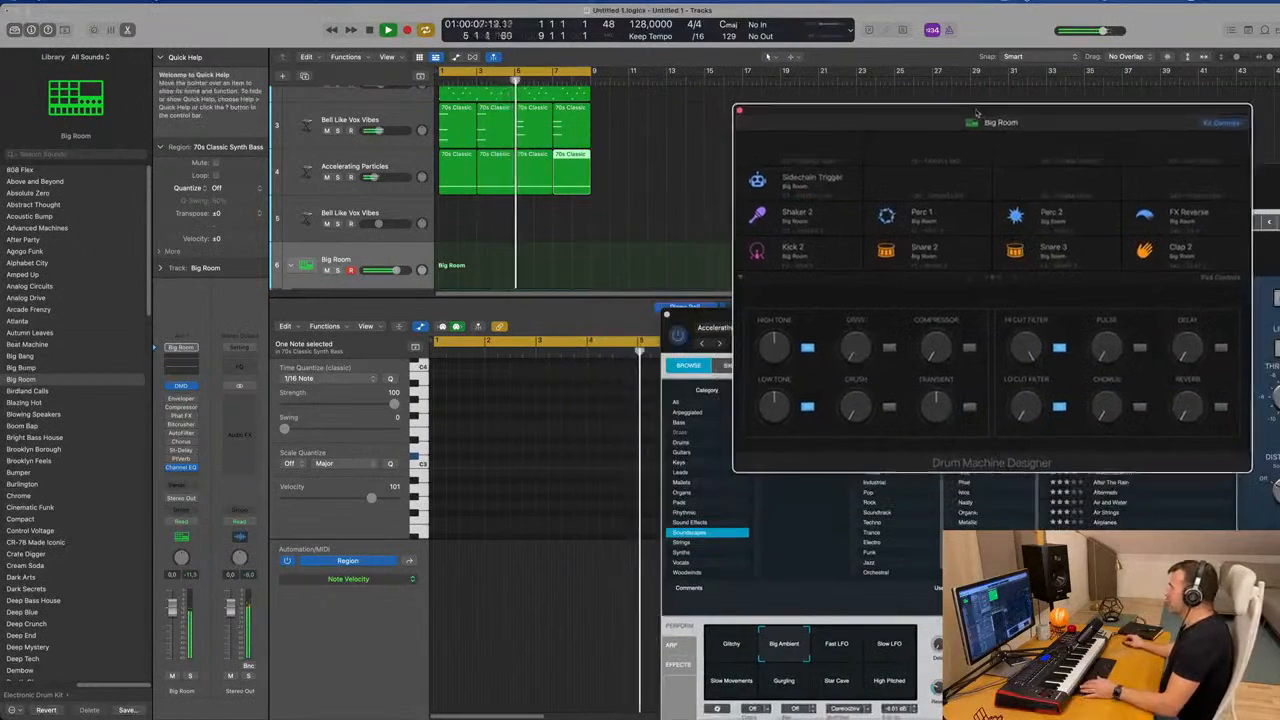
left_click_drag(714, 317, 754, 169)
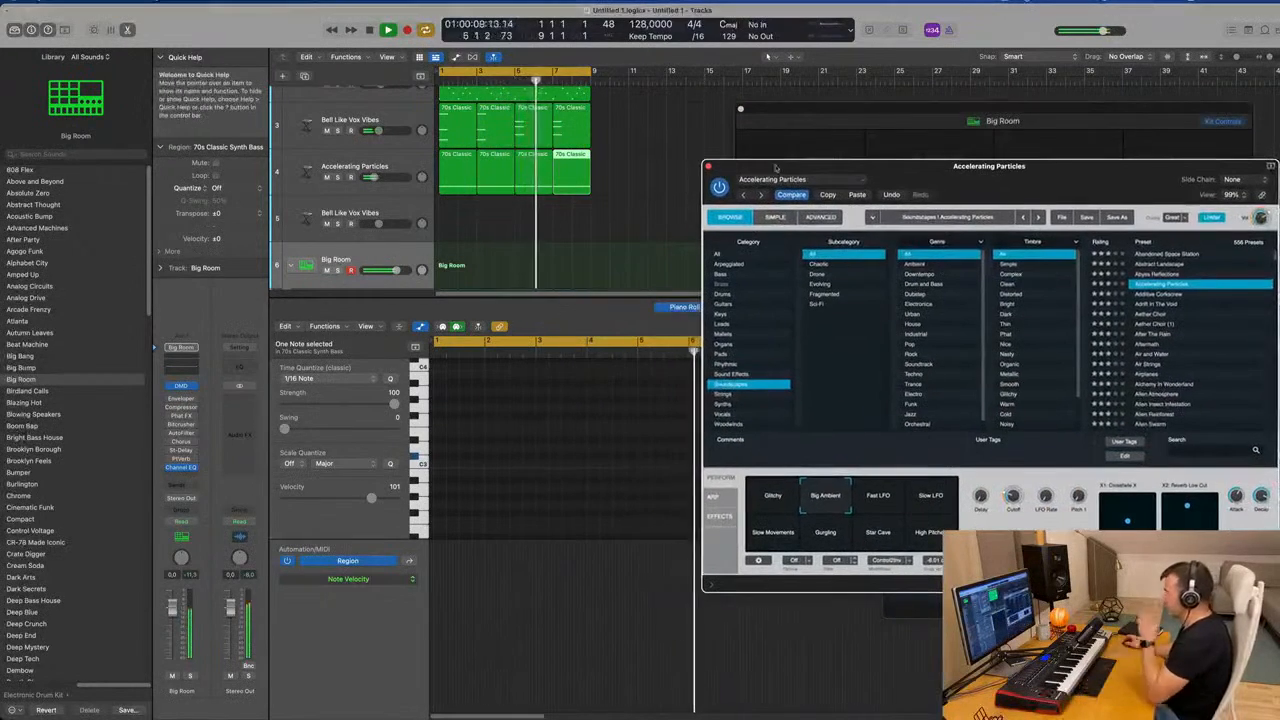
left_click_drag(944, 108, 953, 85)
left_click_drag(726, 170, 648, 188)
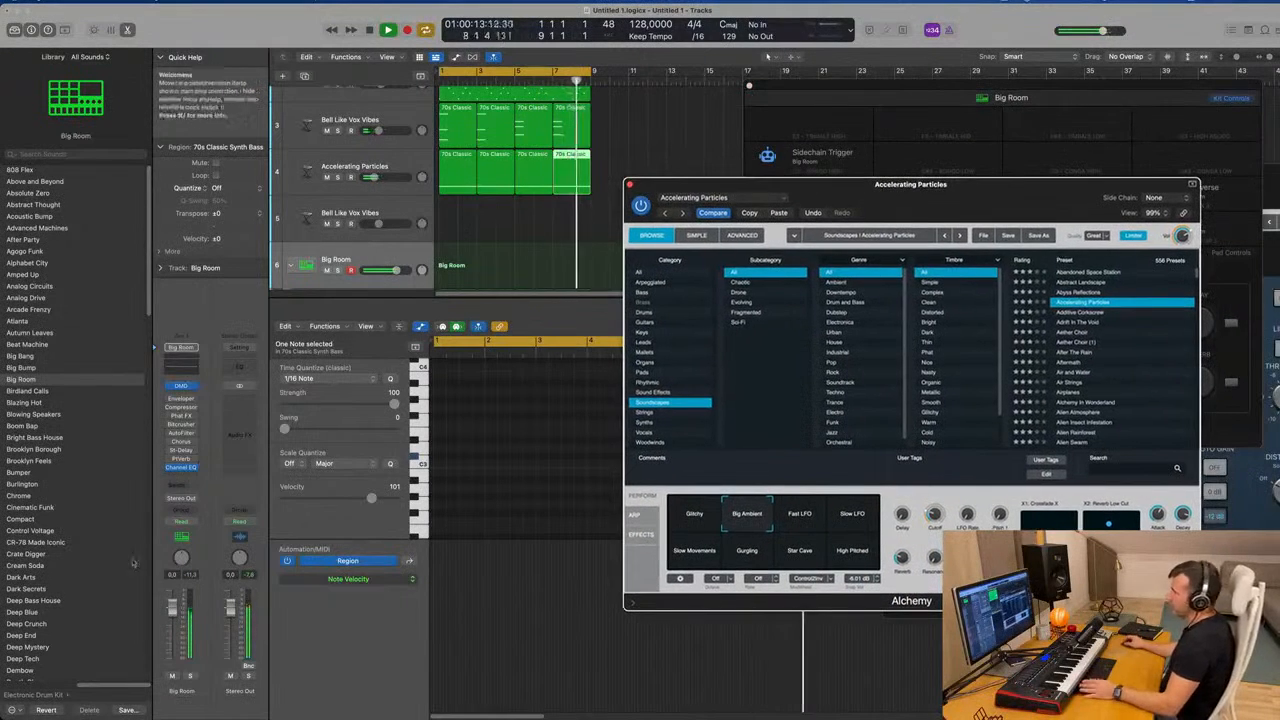
Select the Accelerating Particles track, play the loop and set the track's volume to about -18 dB
left_click(408, 165)
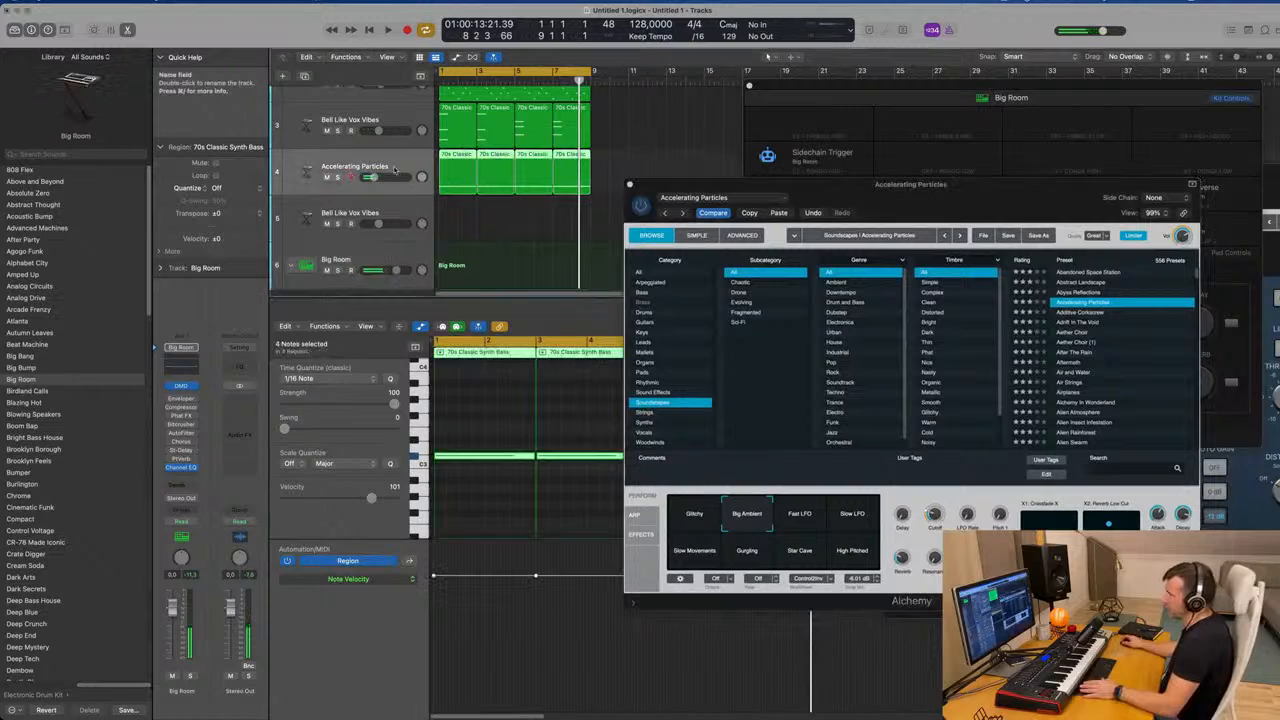
key("space")
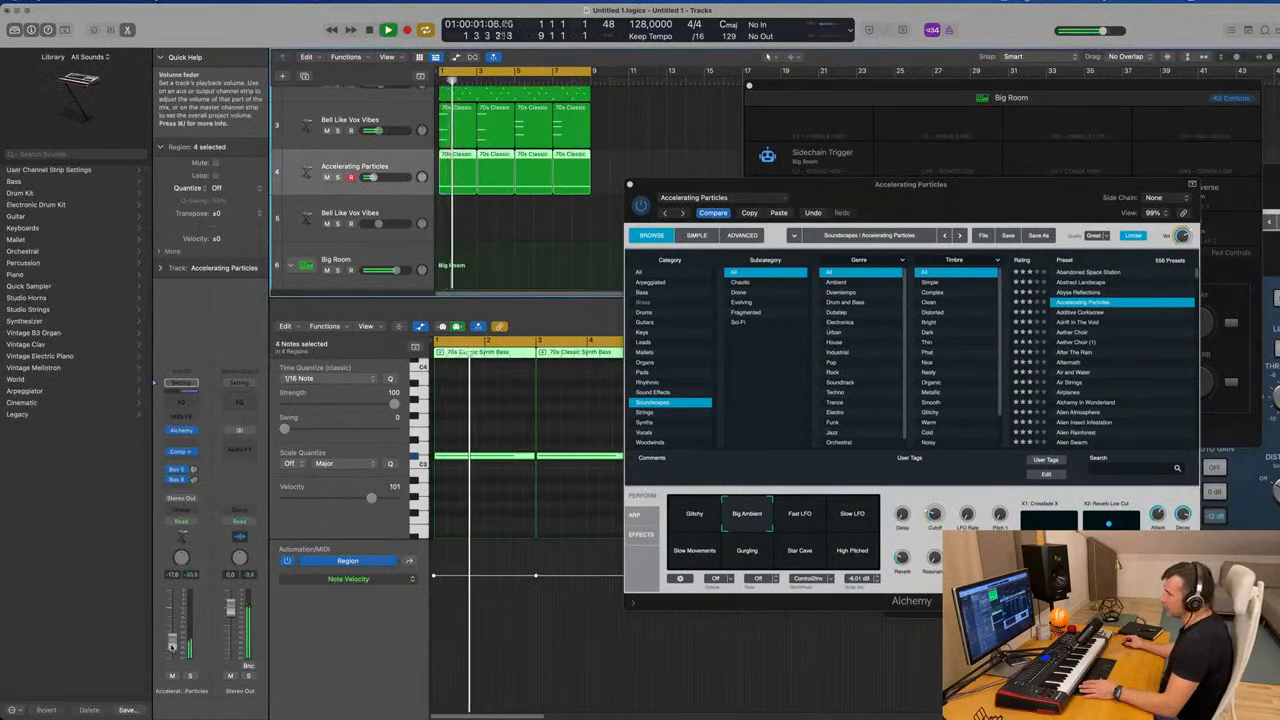
left_click_drag(979, 196, 860, 274)
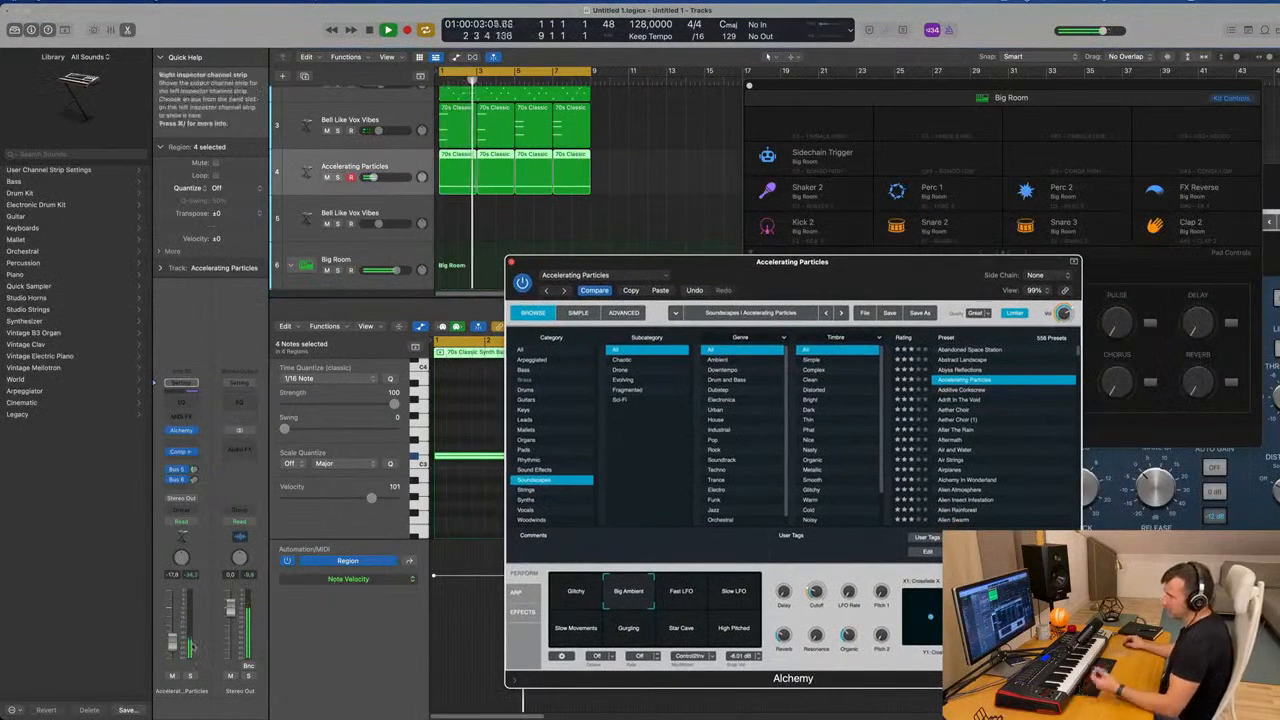
left_click(372, 177)
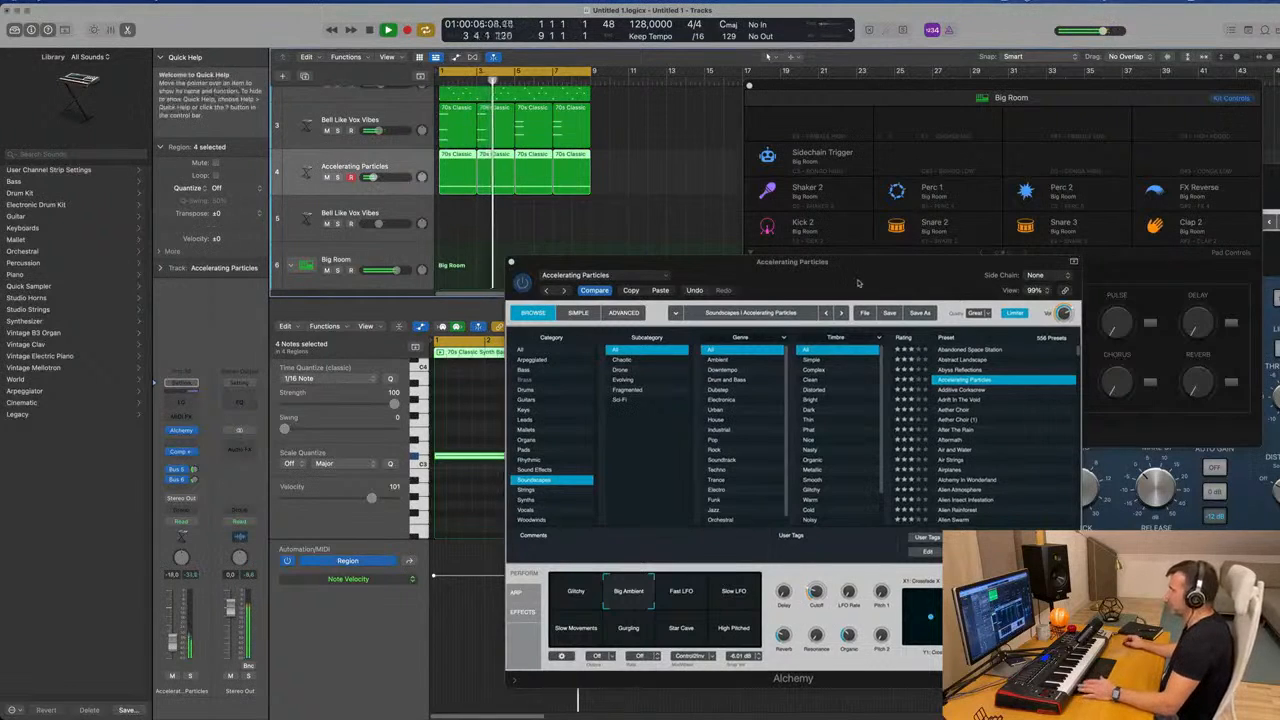
Close the Alchemy and Drum Machine Designer windows
left_click_drag(857, 283, 859, 279)
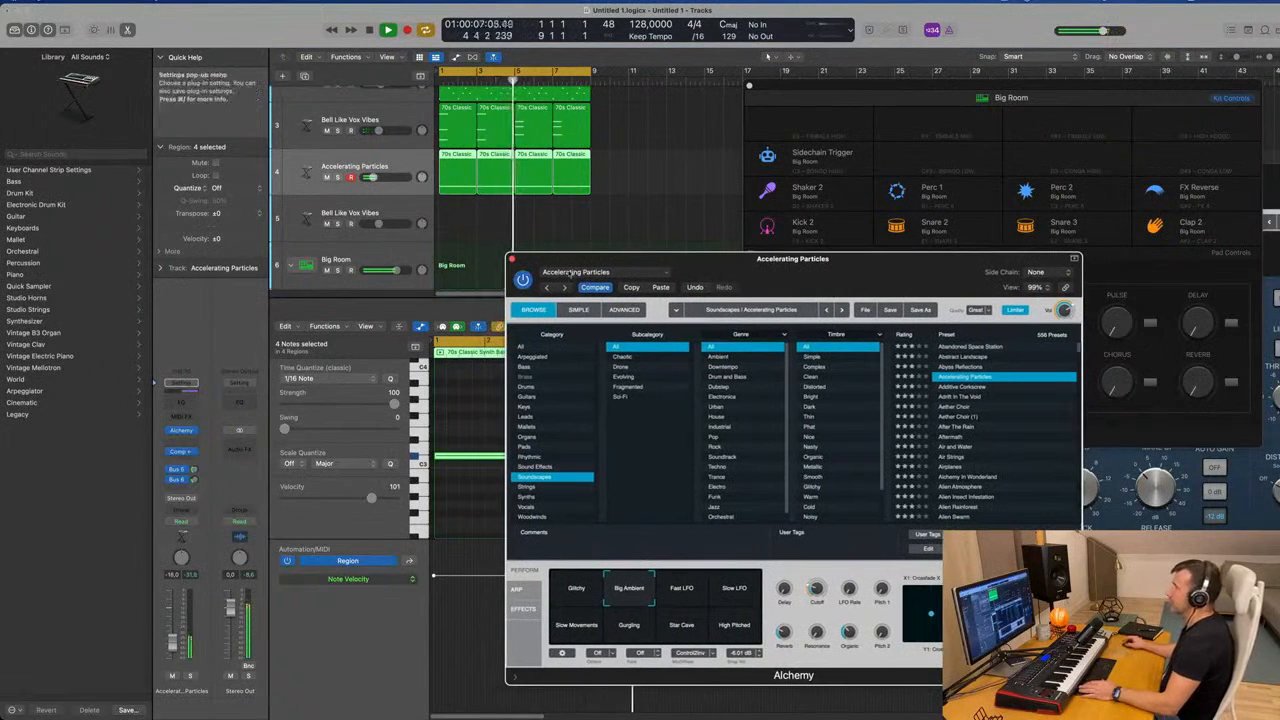
left_click(511, 259)
left_click_drag(755, 97, 583, 175)
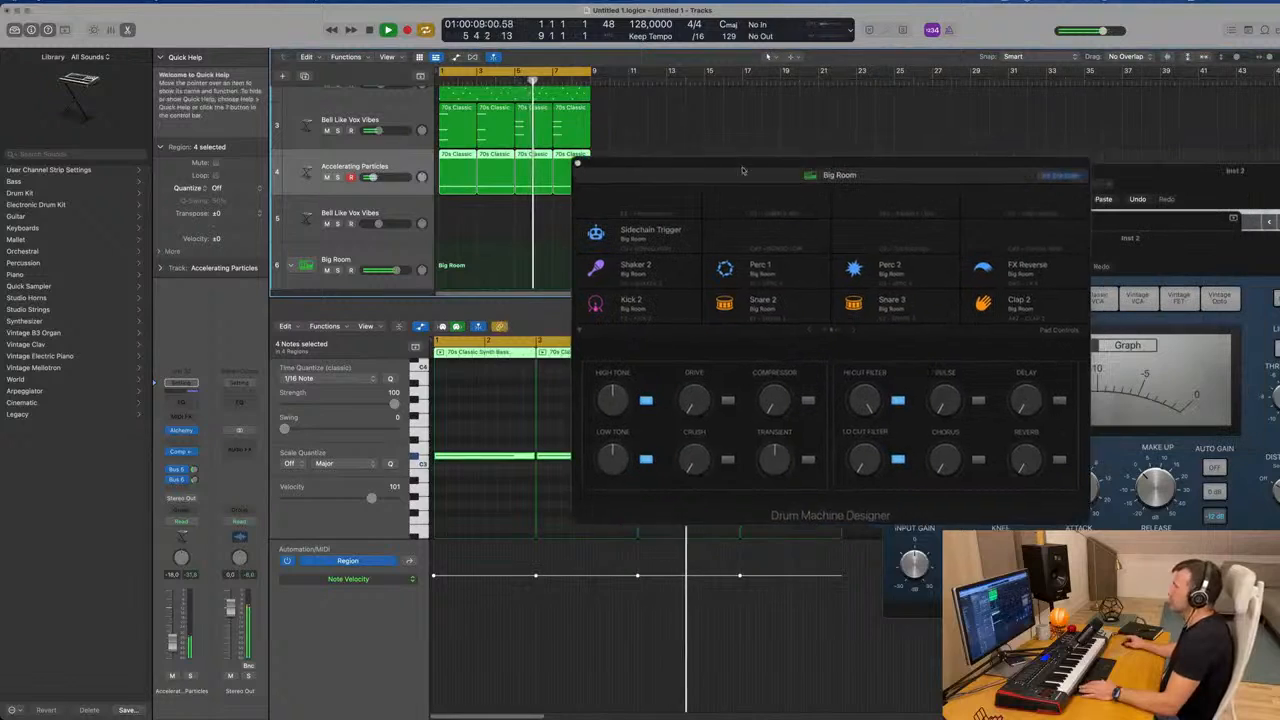
left_click(578, 164)
Copy the first Shaker 2 region of the Big Room kit onto the Scoop track at bar 1
scroll(510, 205, "down", 5)
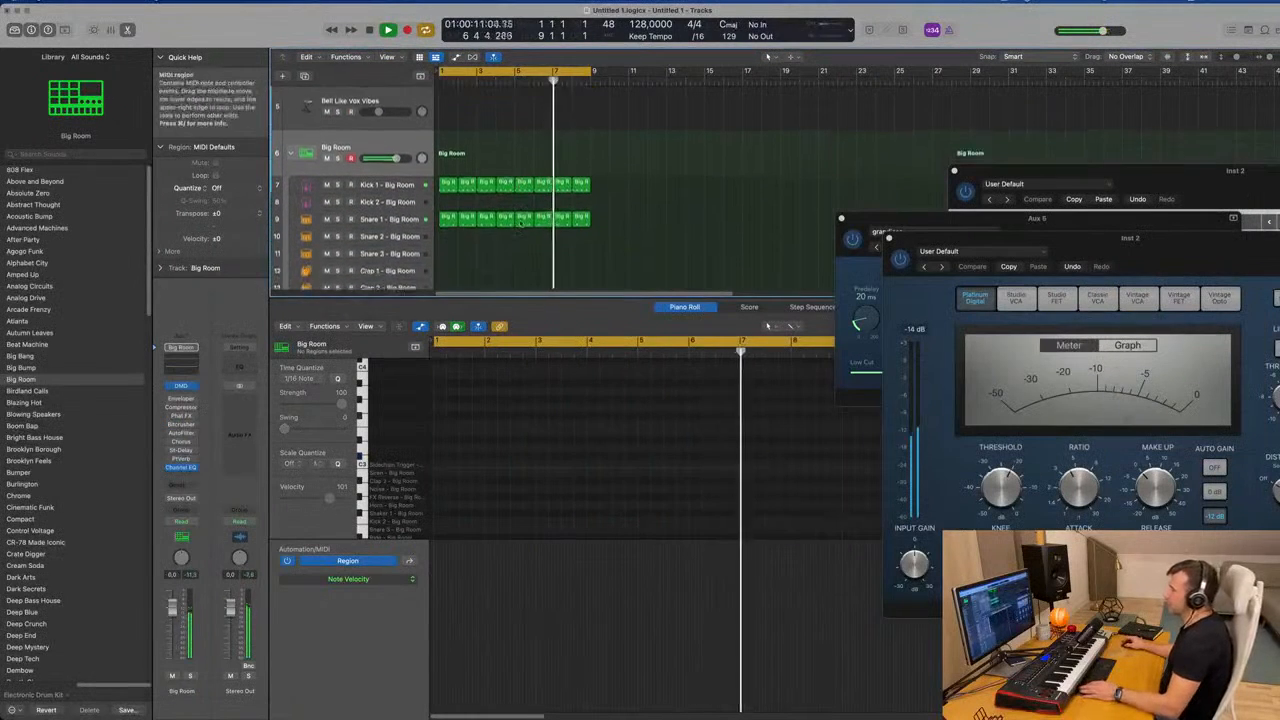
scroll(512, 195, "down", 5)
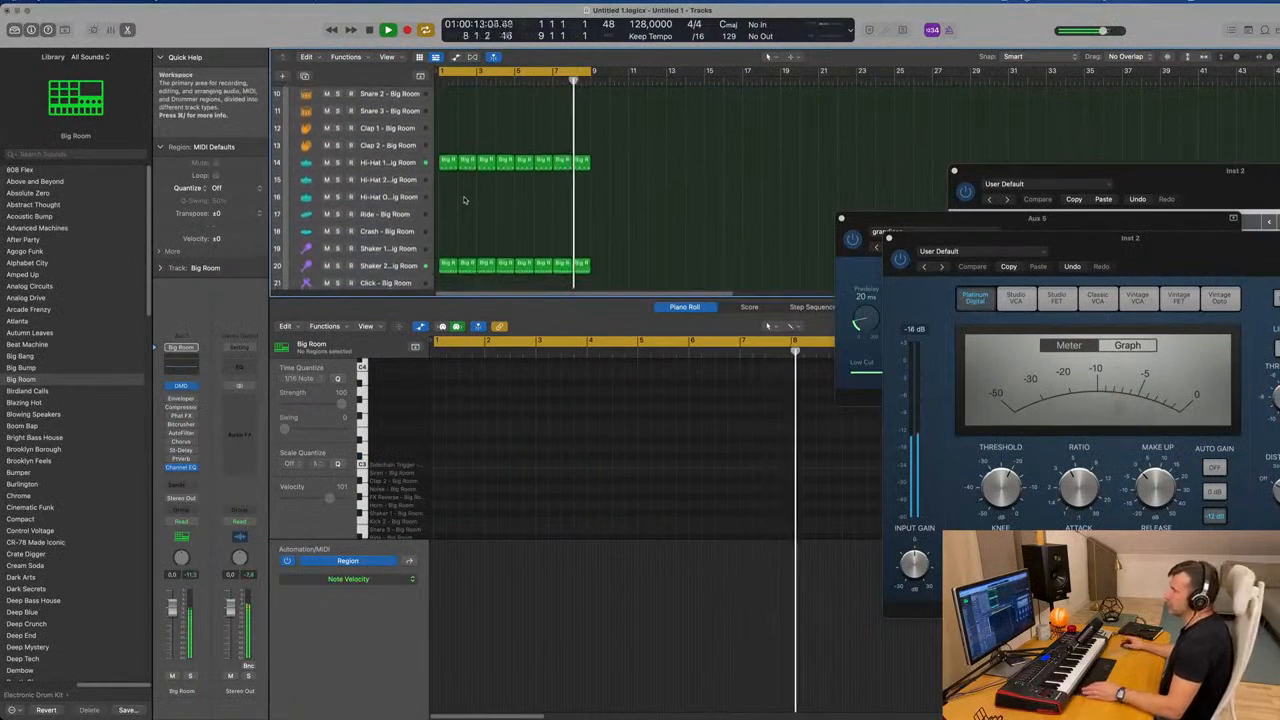
scroll(470, 193, "down", 5)
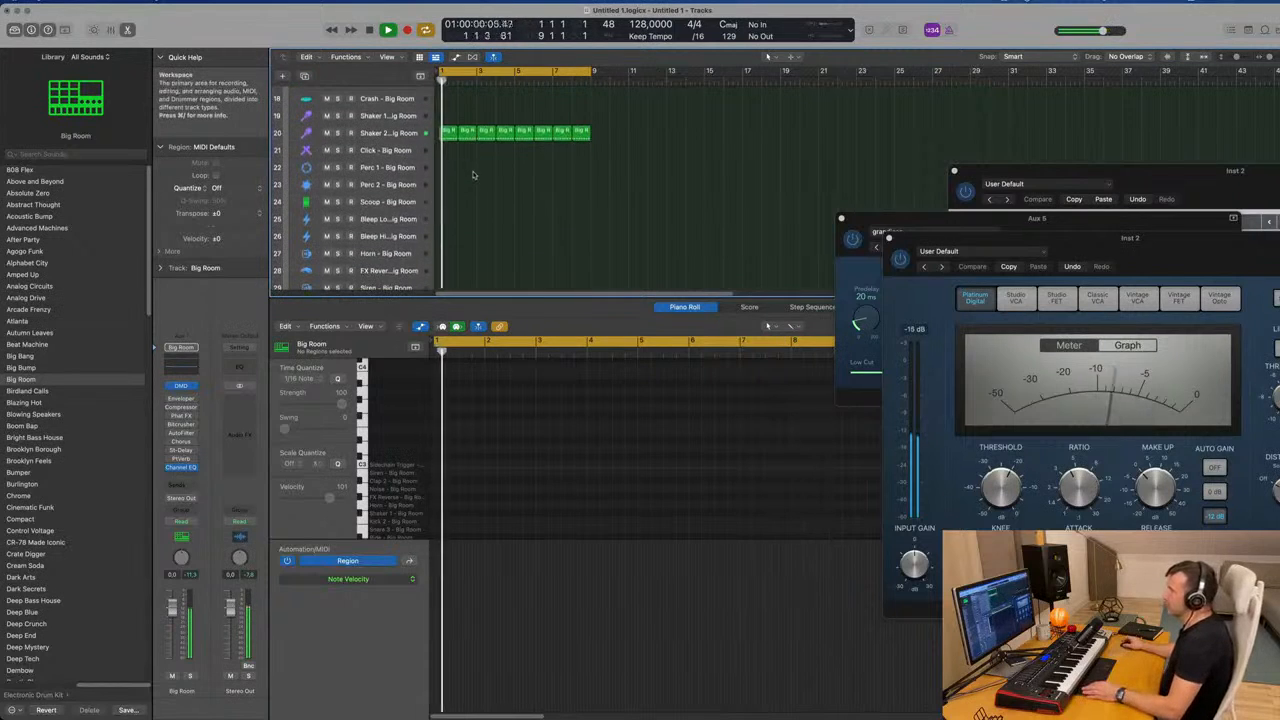
scroll(476, 187, "down", 1)
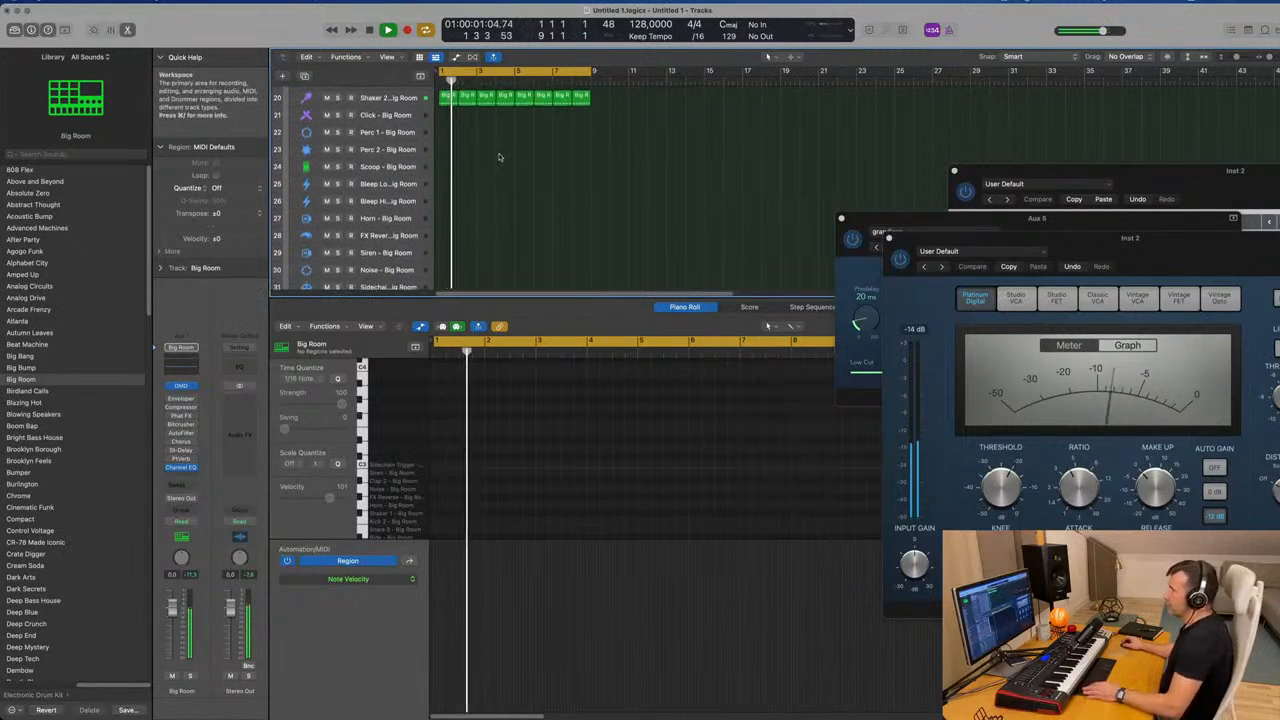
left_click(447, 100)
left_click_drag(447, 104, 455, 155)
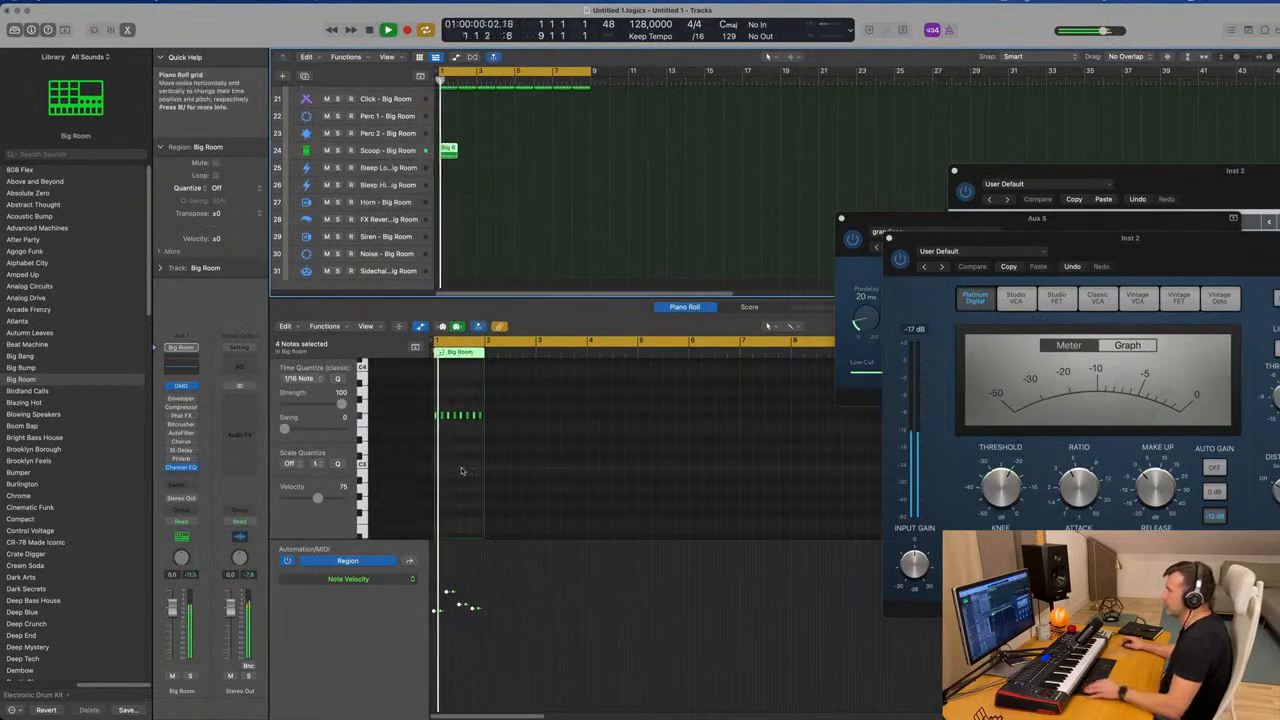
Thin the copied Scoop region's notes into a syncopated four-hit pattern and play it back
scroll(482, 470, "up", 3)
key("space")
left_click(439, 430)
left_click(438, 416)
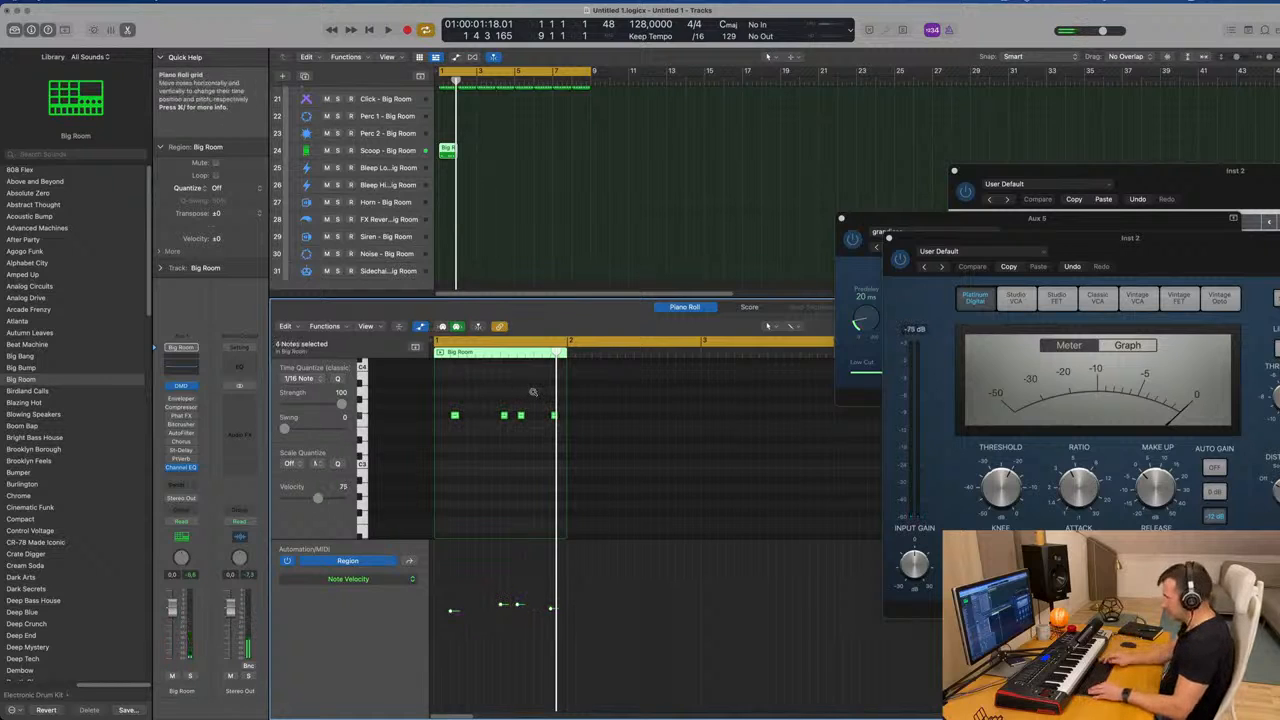
key("space")
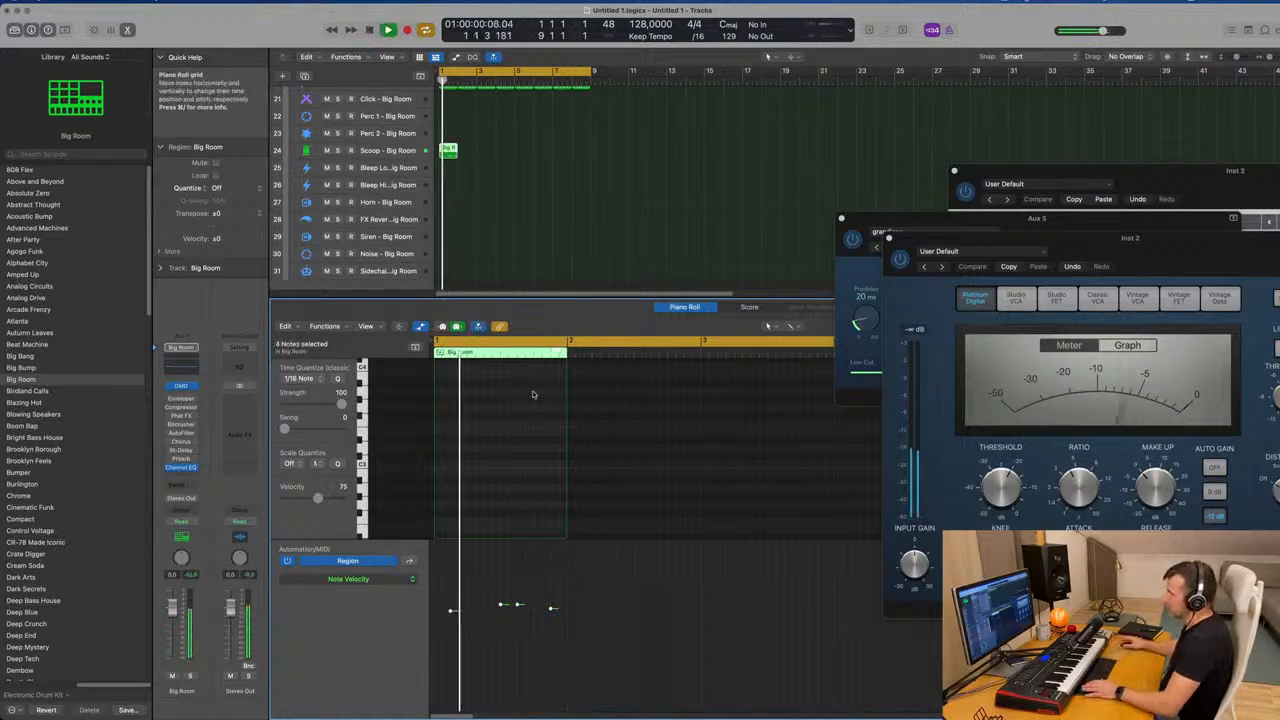
scroll(525, 185, "up", 3)
key("space")
key("space")
Select the Scoop track and lower its volume slightly while starting and stopping playback to check the level
left_click(386, 151)
key("space")
key("space")
key("space")
key("space")
key("space")
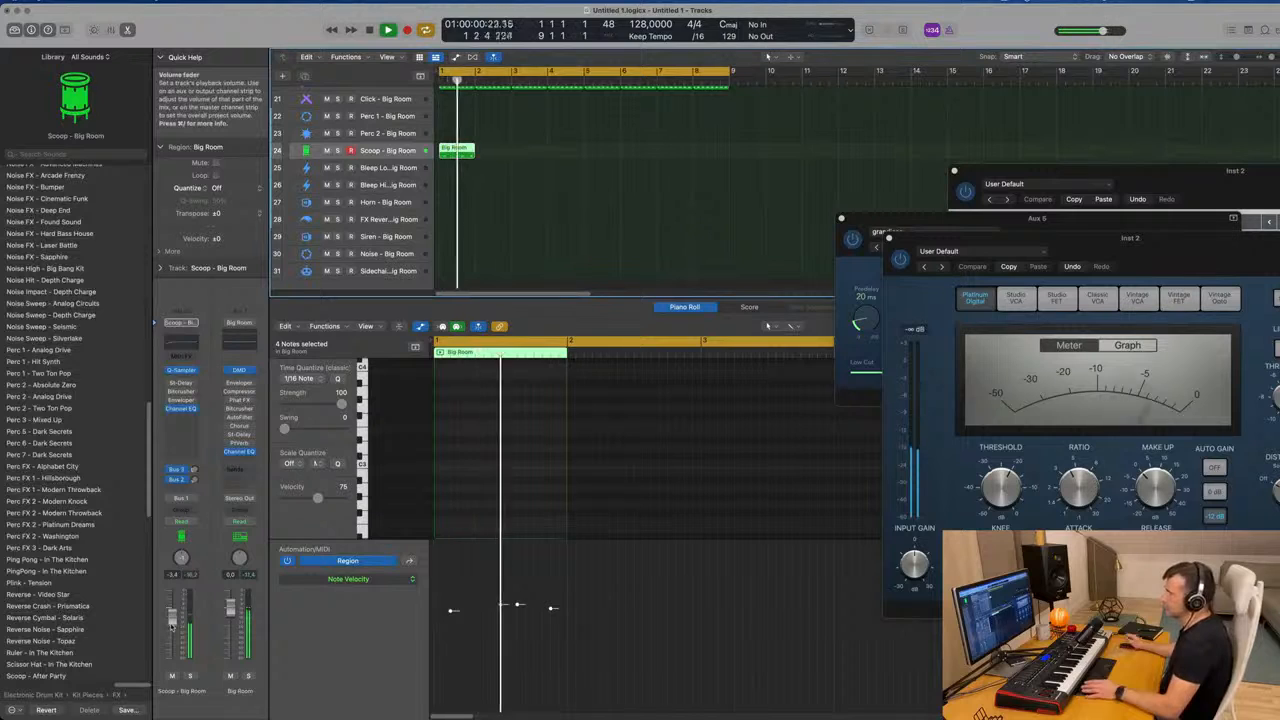
key("space")
key("space")
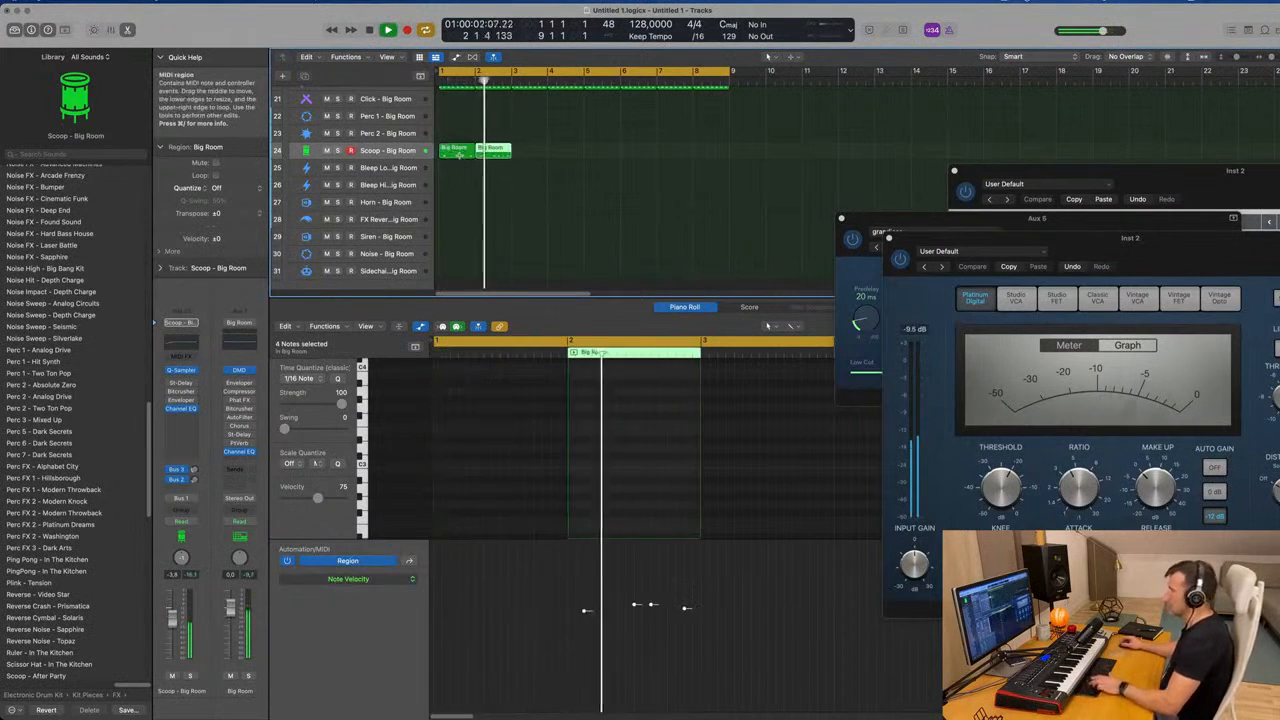
Repeat the one-bar Scoop region to fill bars 1 to 8, undoing the surplus copy beyond the cycle
key("super+r")
key("super+r")
key("super+r")
key("super+r")
key("super+r")
key("super+r")
key("super+r")
key("super+r")
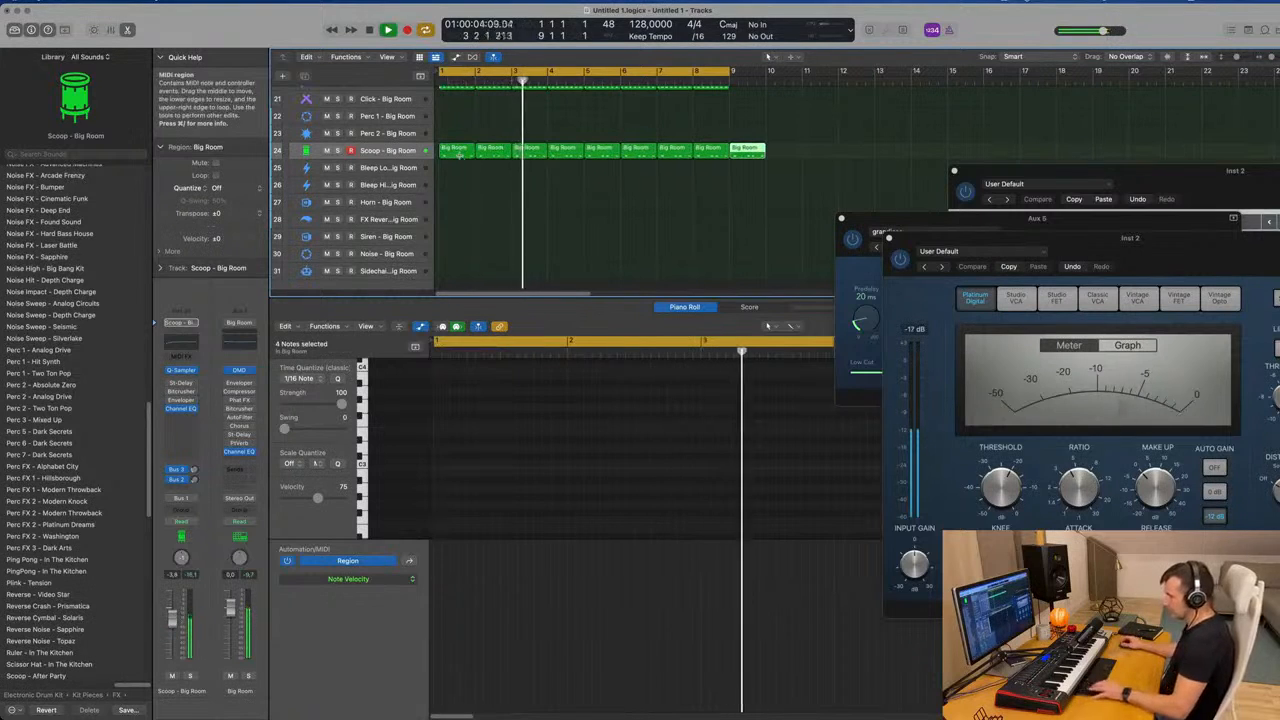
key("super+z")
Select all Scoop regions, restart playback and lower the Scoop track's volume further
left_click(391, 151)
key("space")
key("space")
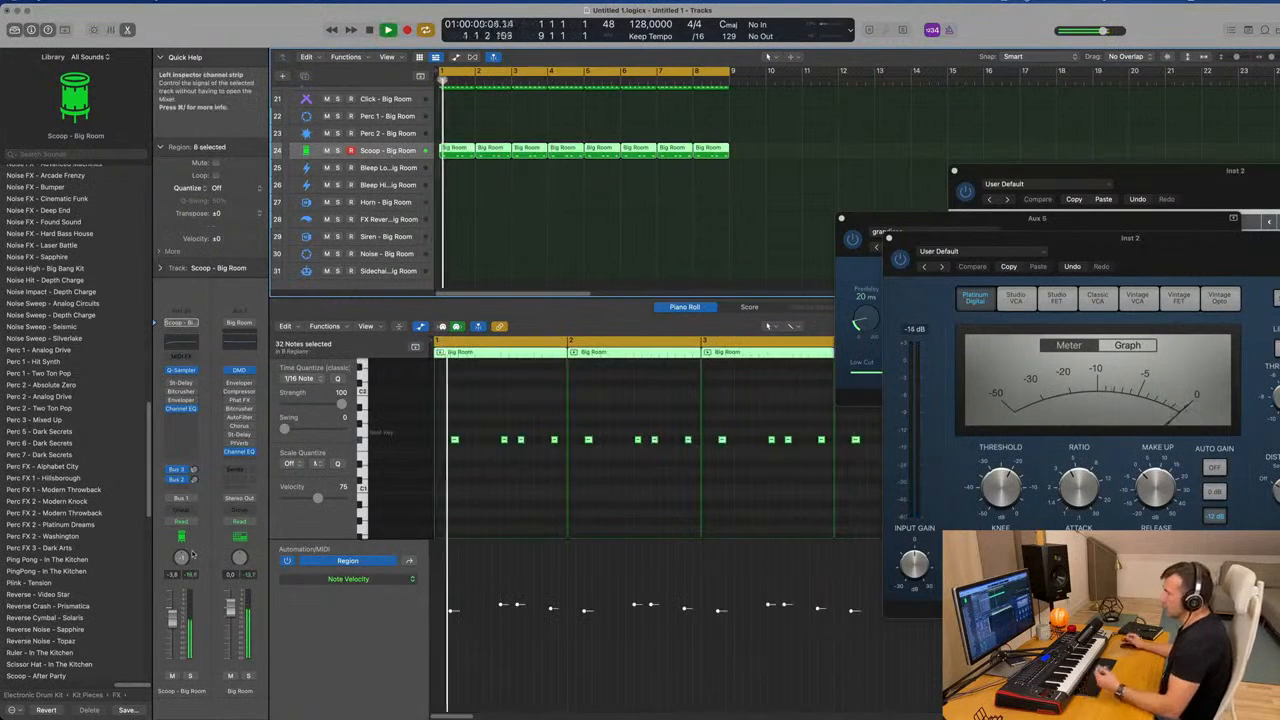
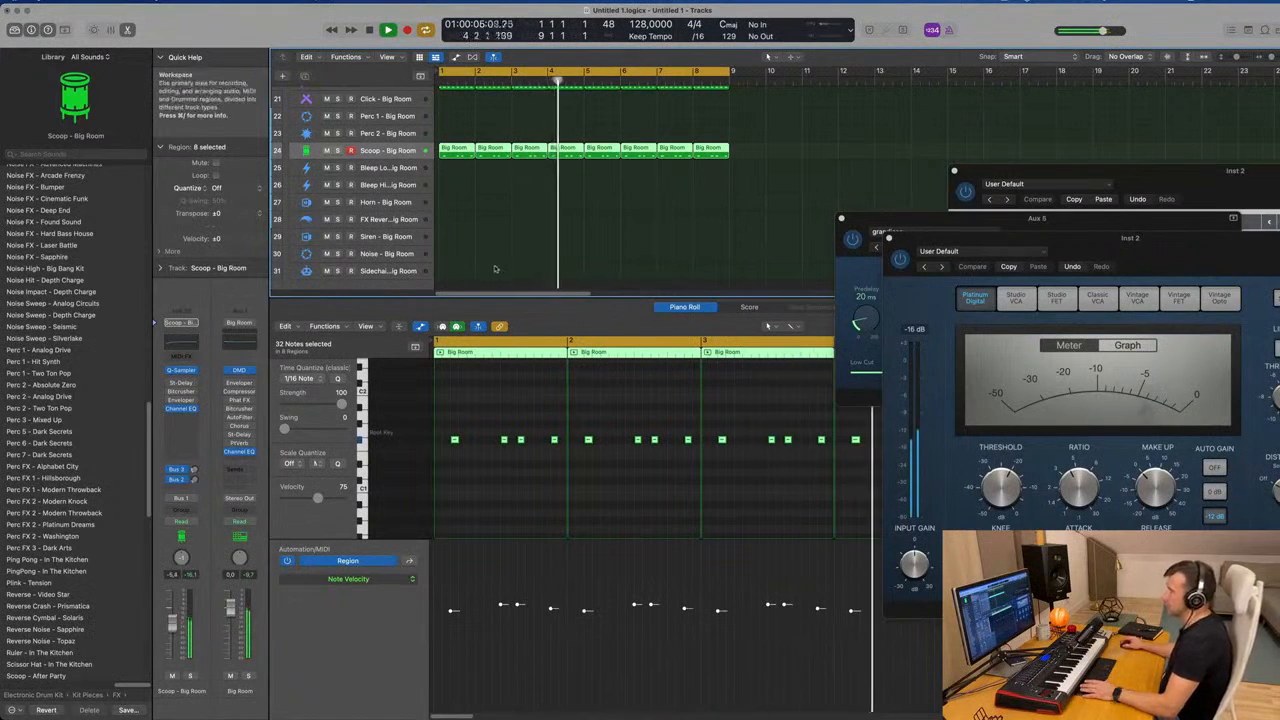
Copy the first Hi-Hat 1 region onto the Ride track at bar 1
left_click(491, 203)
scroll(491, 203, "up", 3)
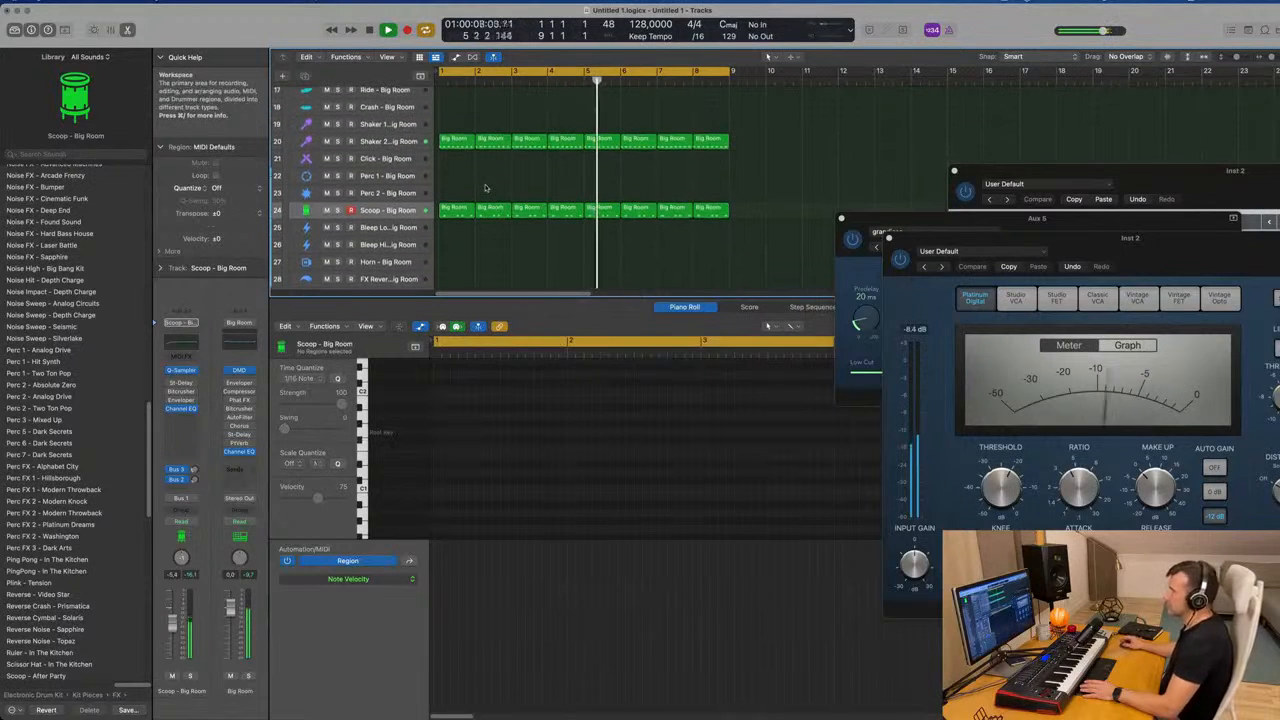
scroll(485, 188, "up", 5)
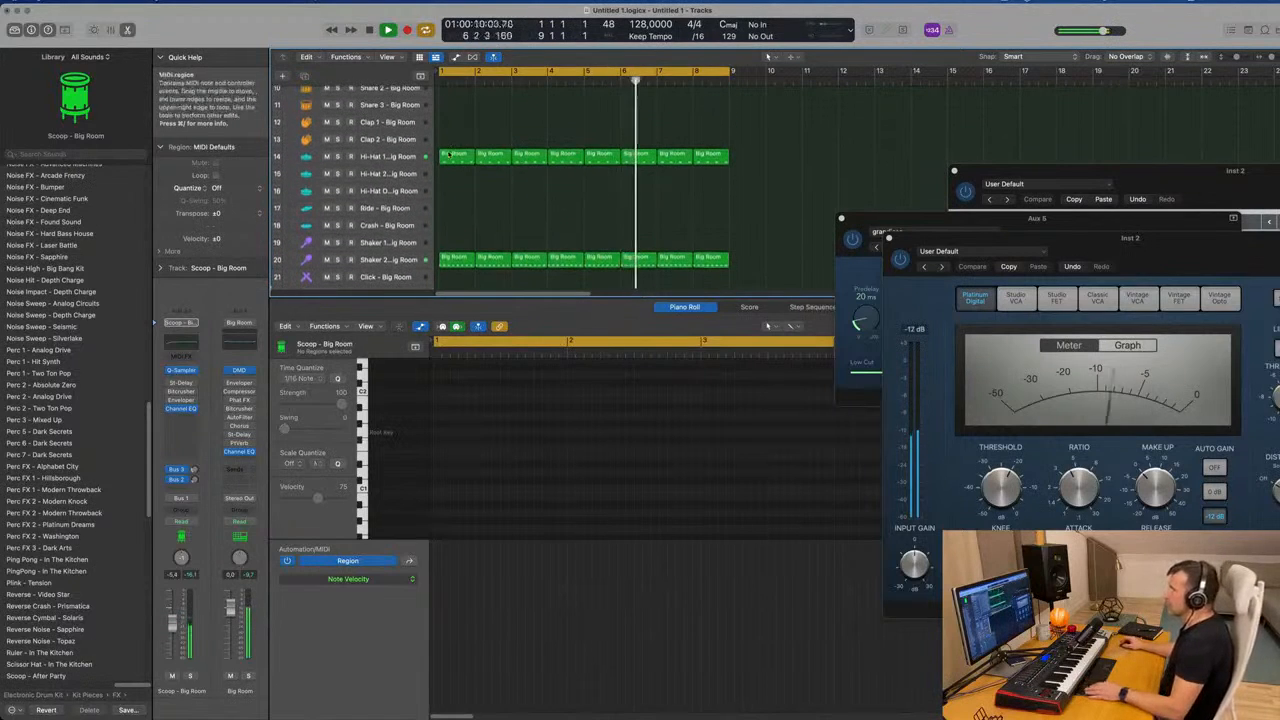
left_click(452, 156)
left_click_drag(455, 185, 452, 208)
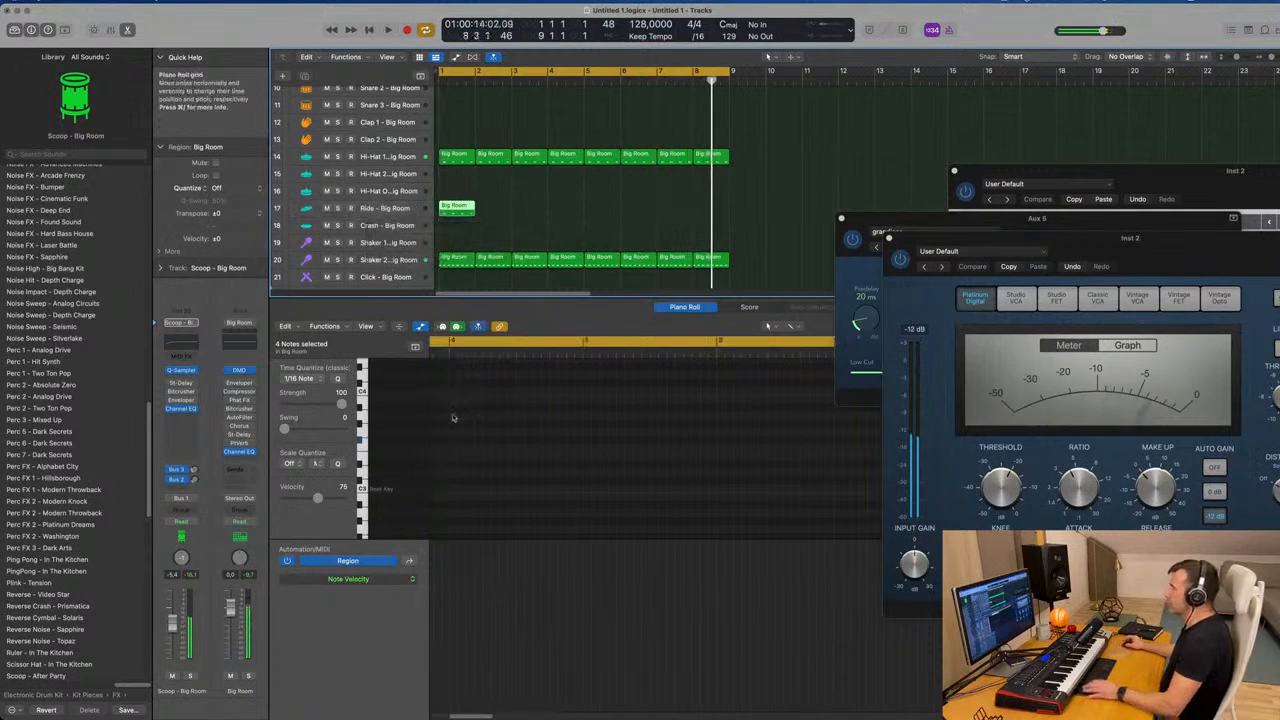
Play the copied Ride region and shift its four off-beat notes earlier so they land on the beats
key("z")
left_click_drag(452, 428, 581, 458)
left_click_drag(505, 443, 613, 458)
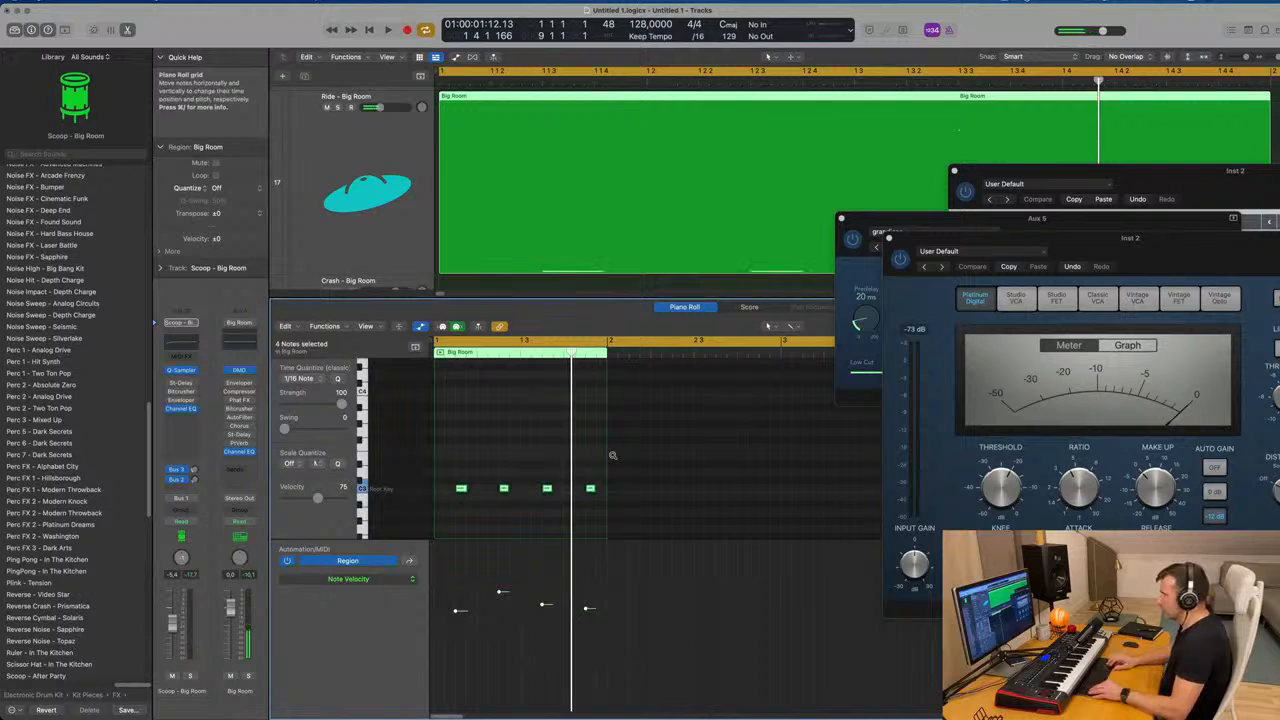
key("space")
scroll(577, 223, "down", 3)
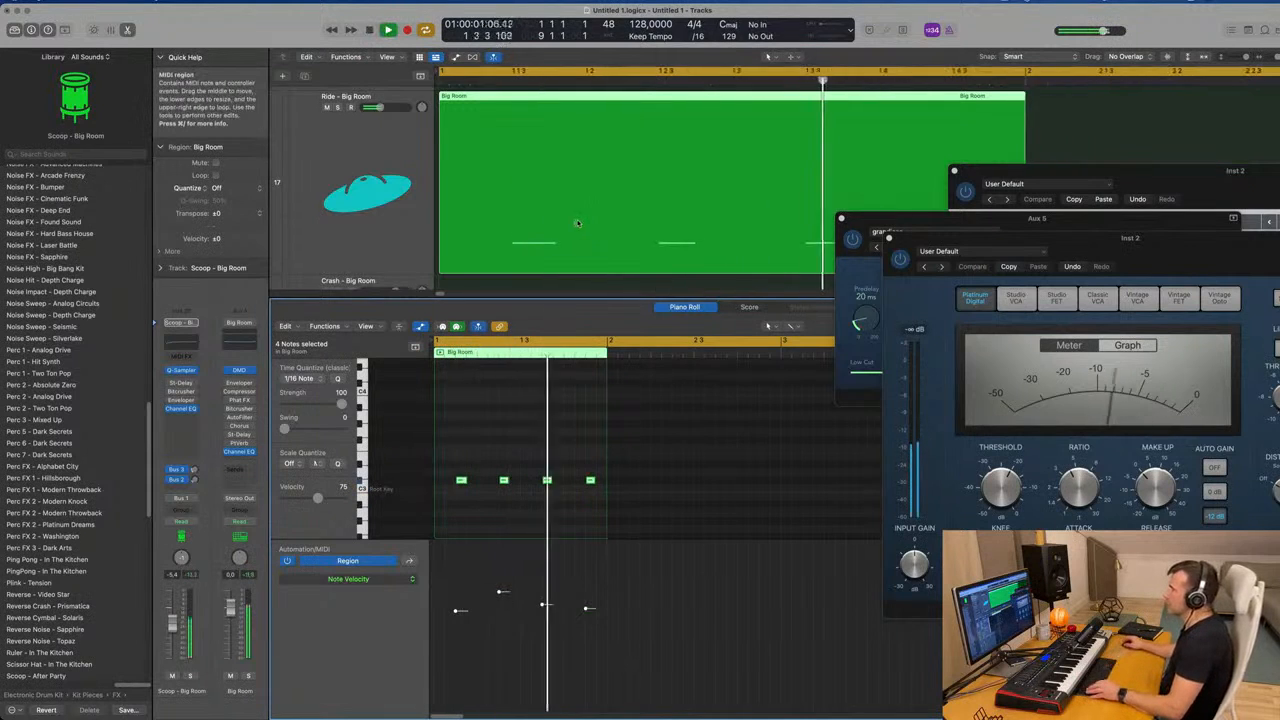
scroll(579, 223, "up", 4)
scroll(580, 222, "down", 4)
key("space")
left_click_drag(452, 465, 641, 533)
left_click_drag(462, 485, 440, 486)
key("space")
left_click_drag(172, 622, 172, 658)
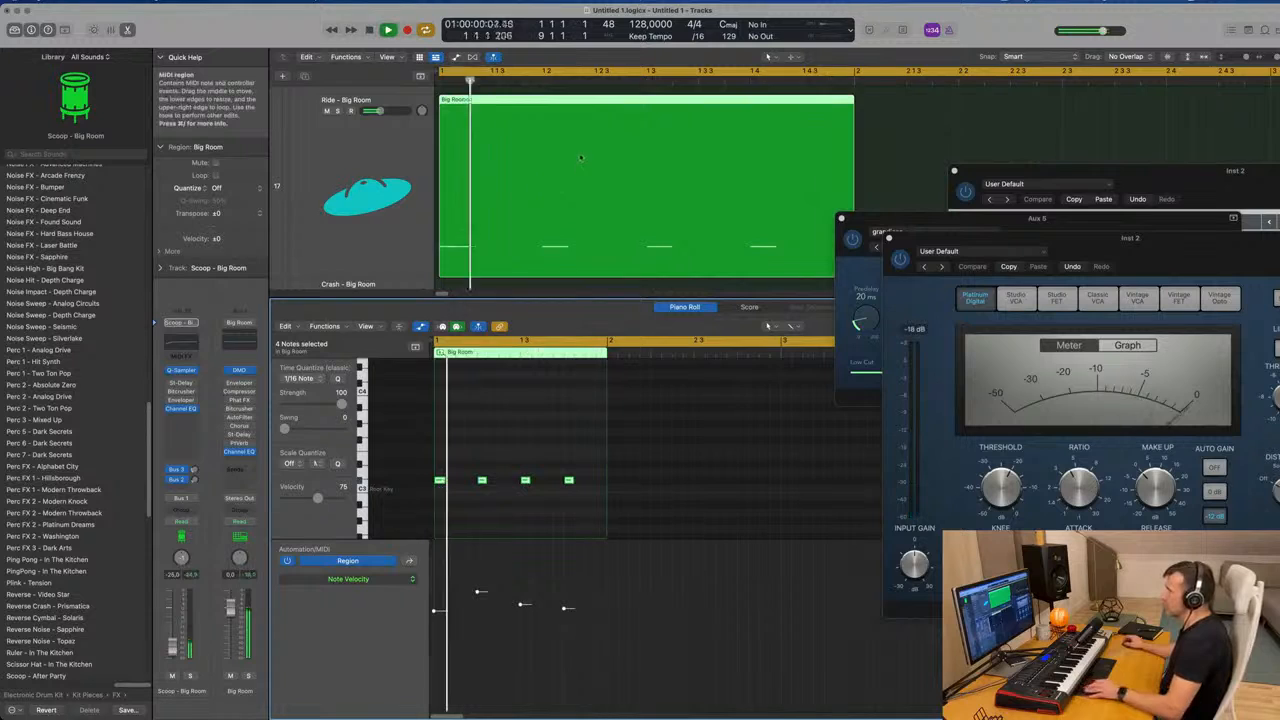
scroll(580, 154, "down", 3)
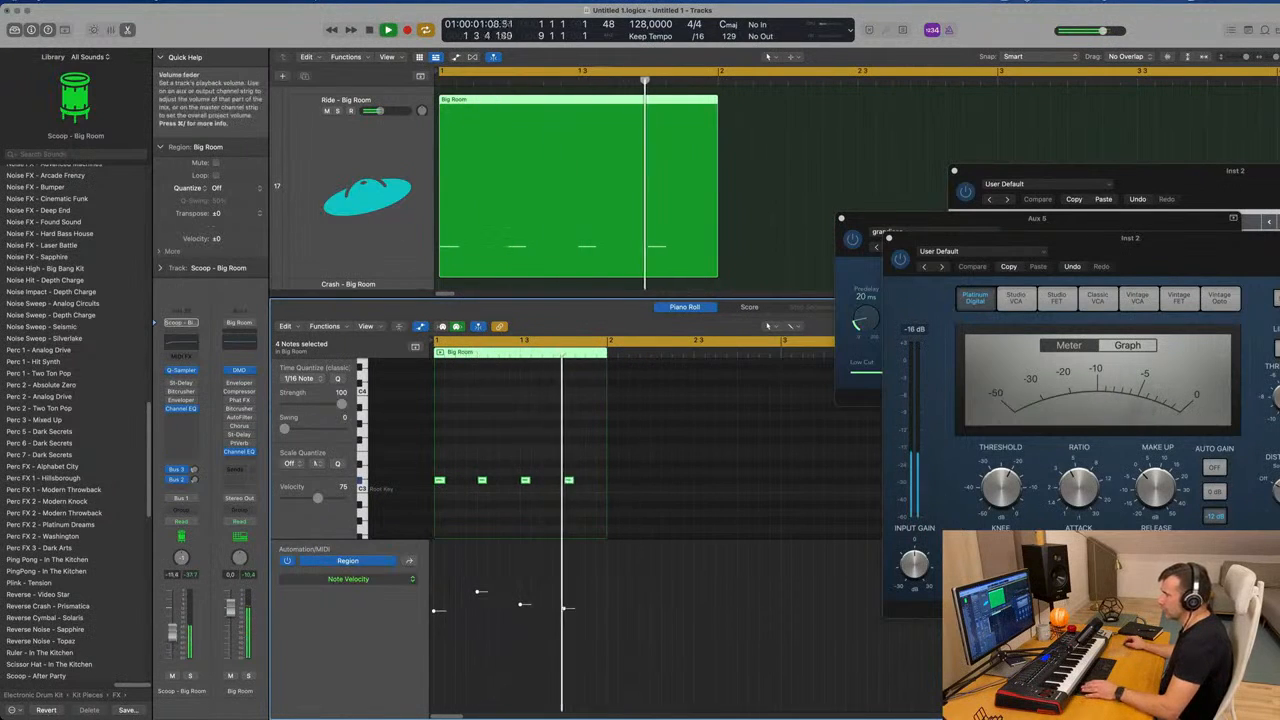
key("space")
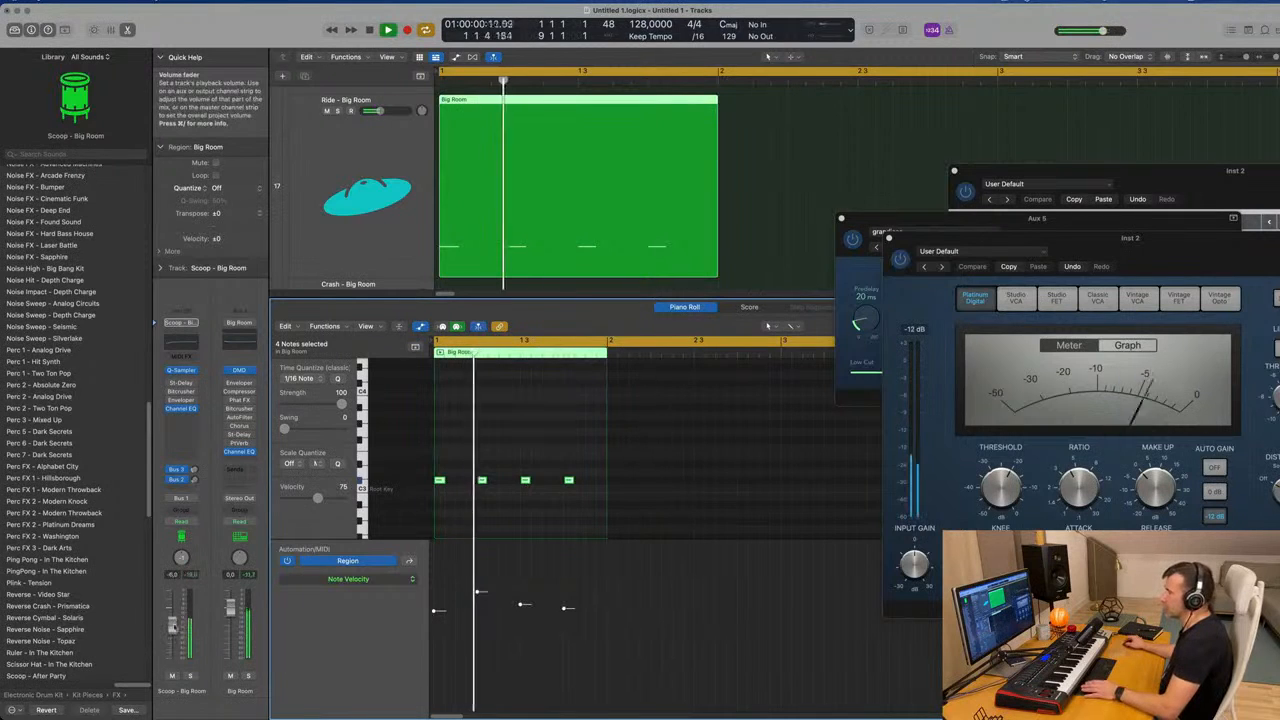
Select the Ride track, lower its volume to about -16.8 dB during playback and transpose its region's notes up an octave
left_click(352, 126)
key("space")
key("space")
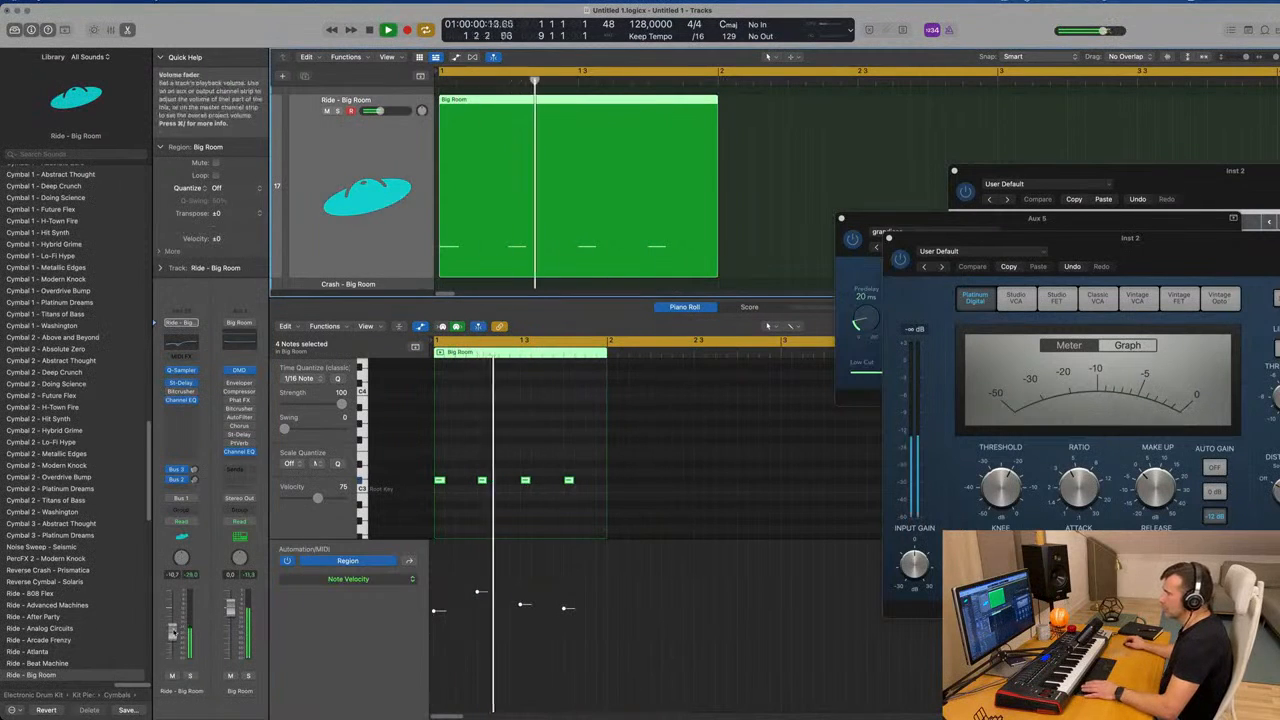
key("space")
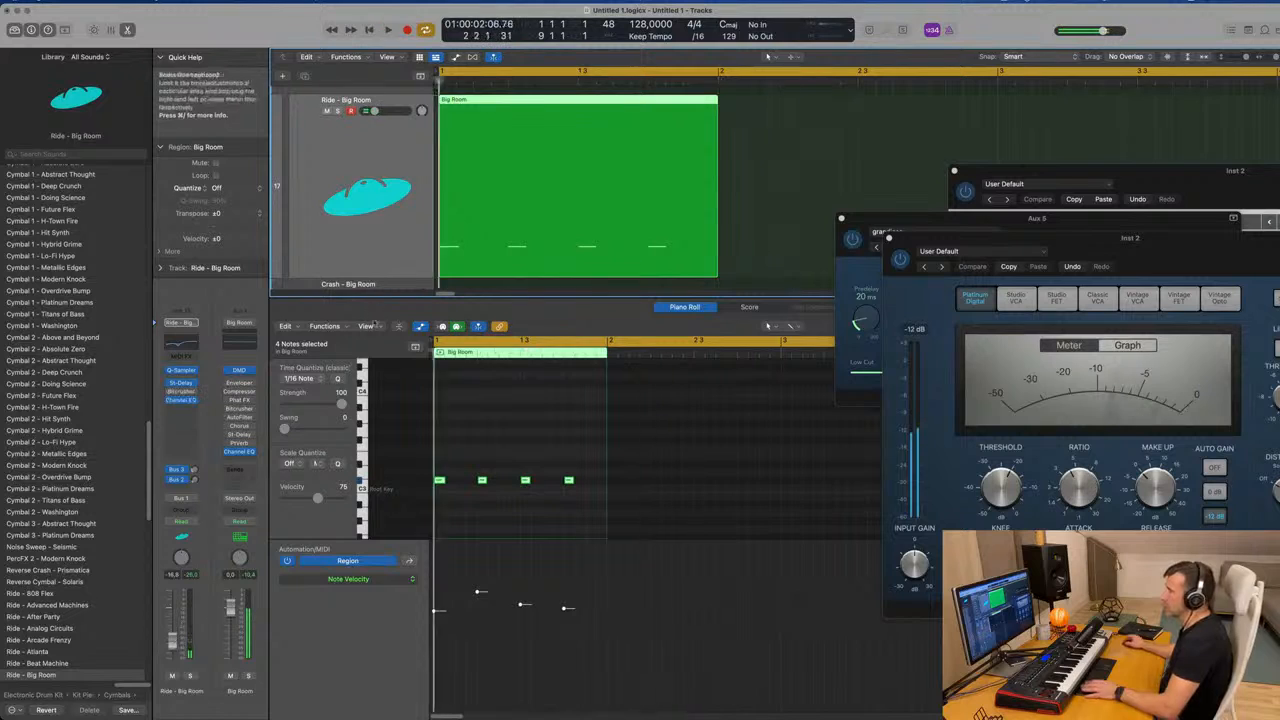
key("space")
scroll(568, 258, "down", 5)
key("space")
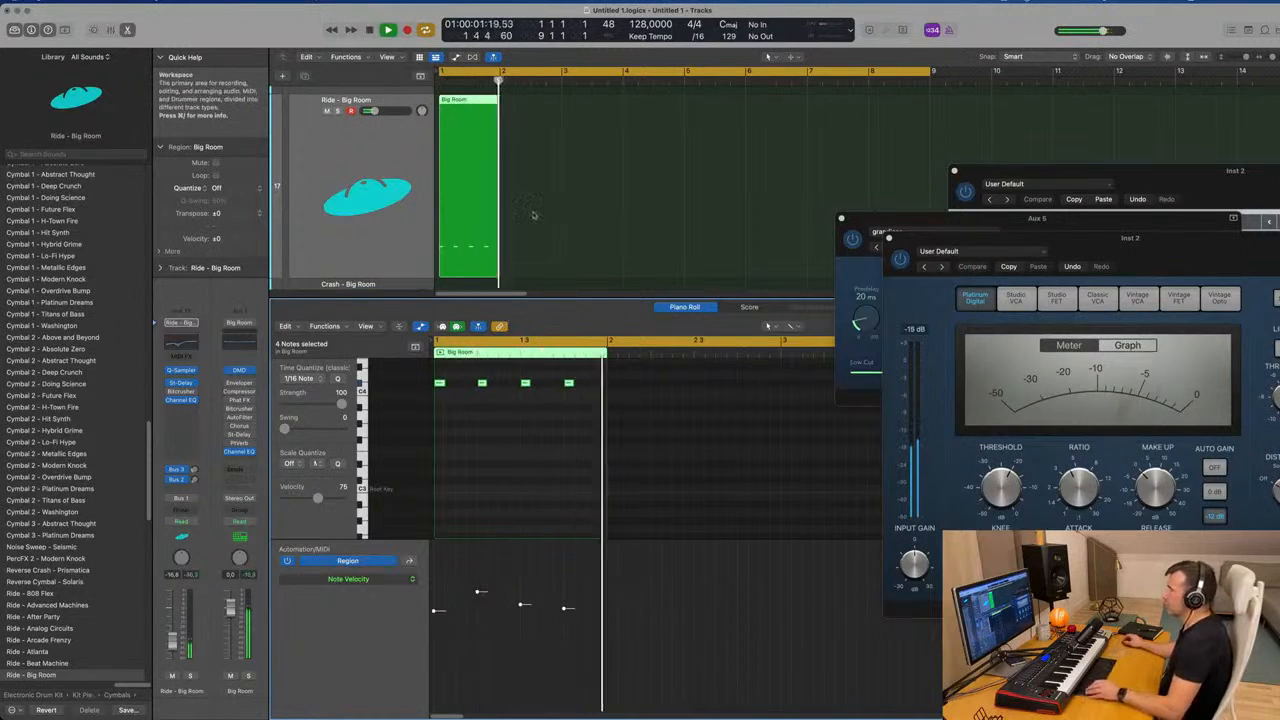
Repeat the one-bar Ride region three times to fill bars 2 to 4
left_click_drag(557, 211, 452, 243)
key("super+r")
key("super+r")
key("super+r")
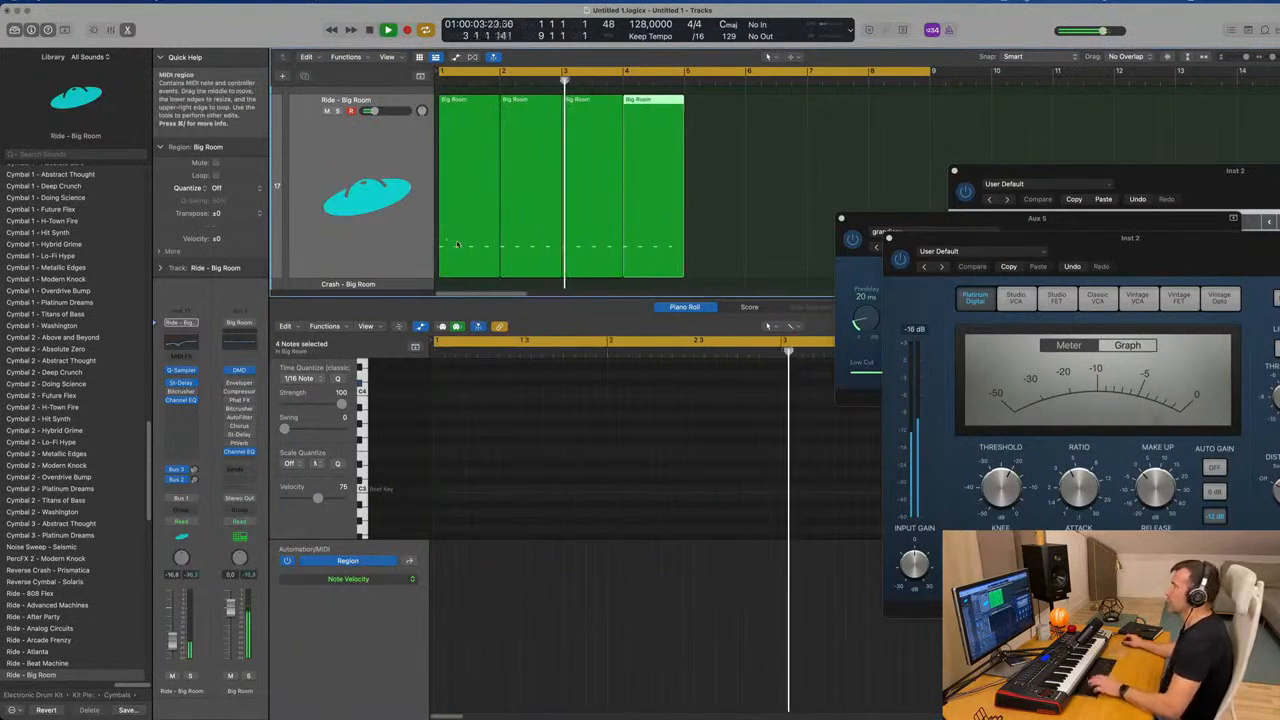
Select all four Ride regions and retune their notes by ear to a lower pitch between C3 and C4 during playback
scroll(454, 243, "up", 2)
scroll(477, 243, "left", 3)
scroll(478, 243, "down", 2)
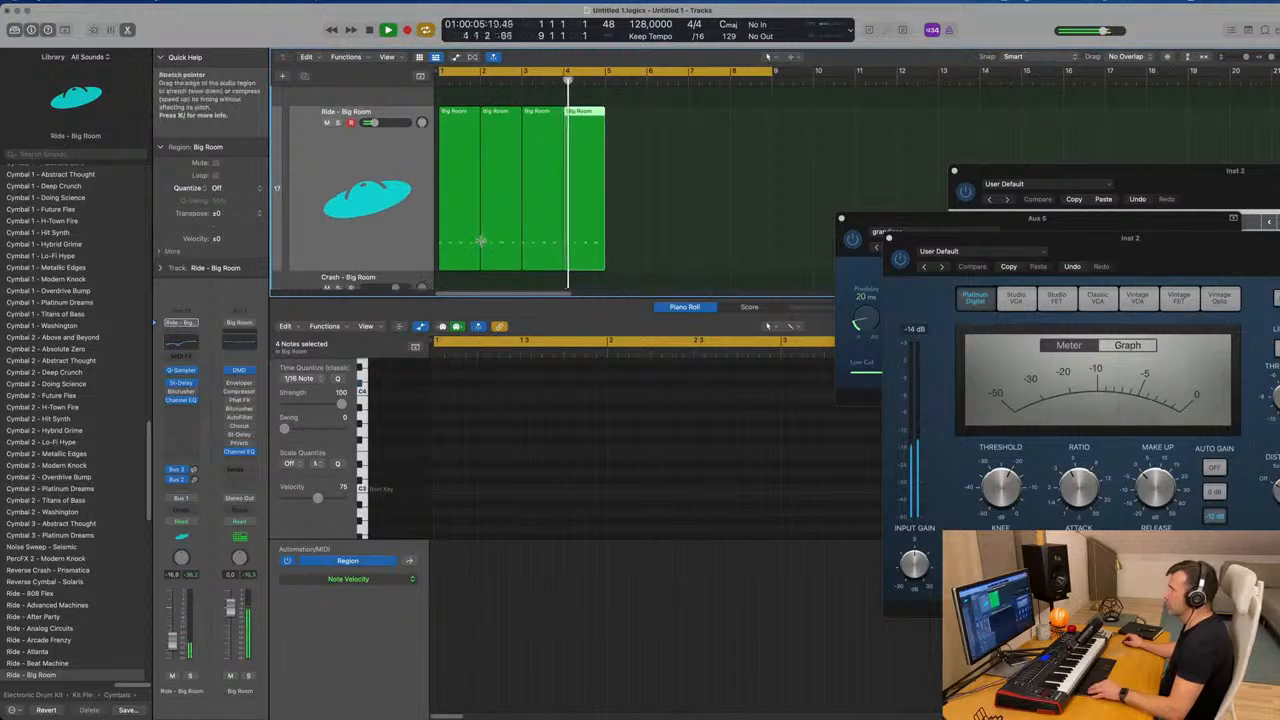
scroll(482, 240, "up", 3)
left_click_drag(654, 197, 449, 239)
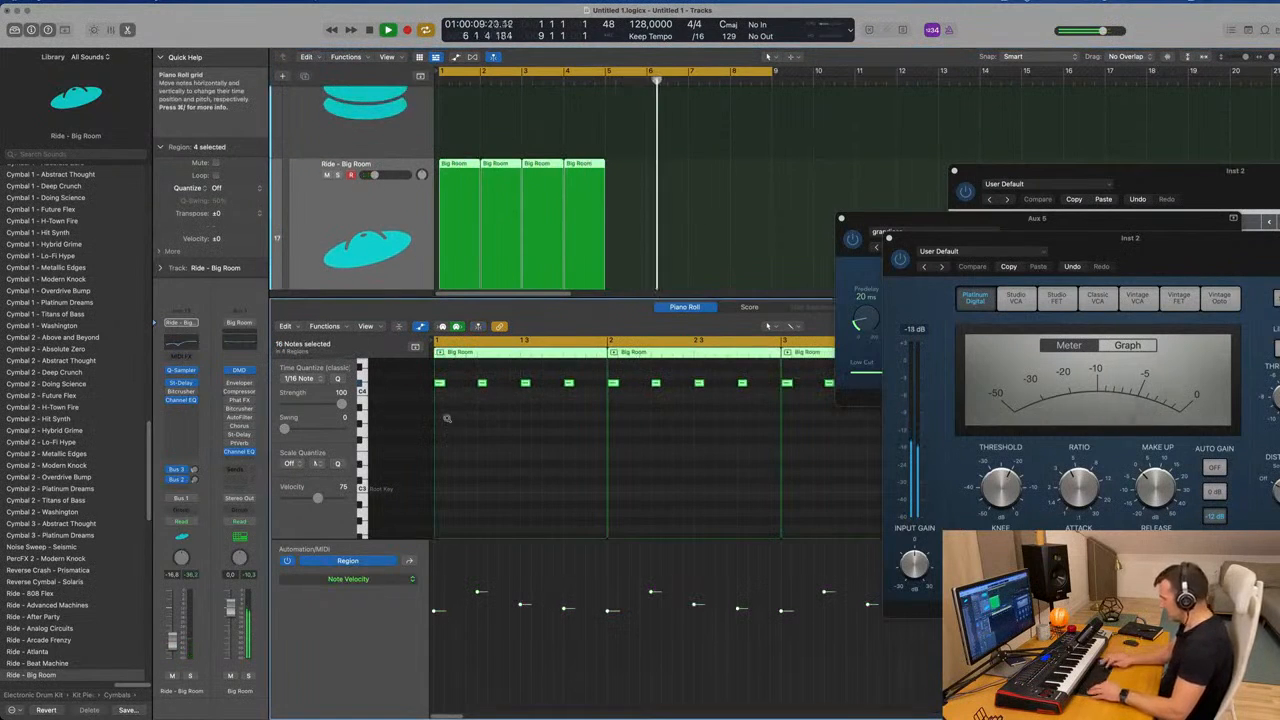
key("alt+Up")
key("alt+Up")
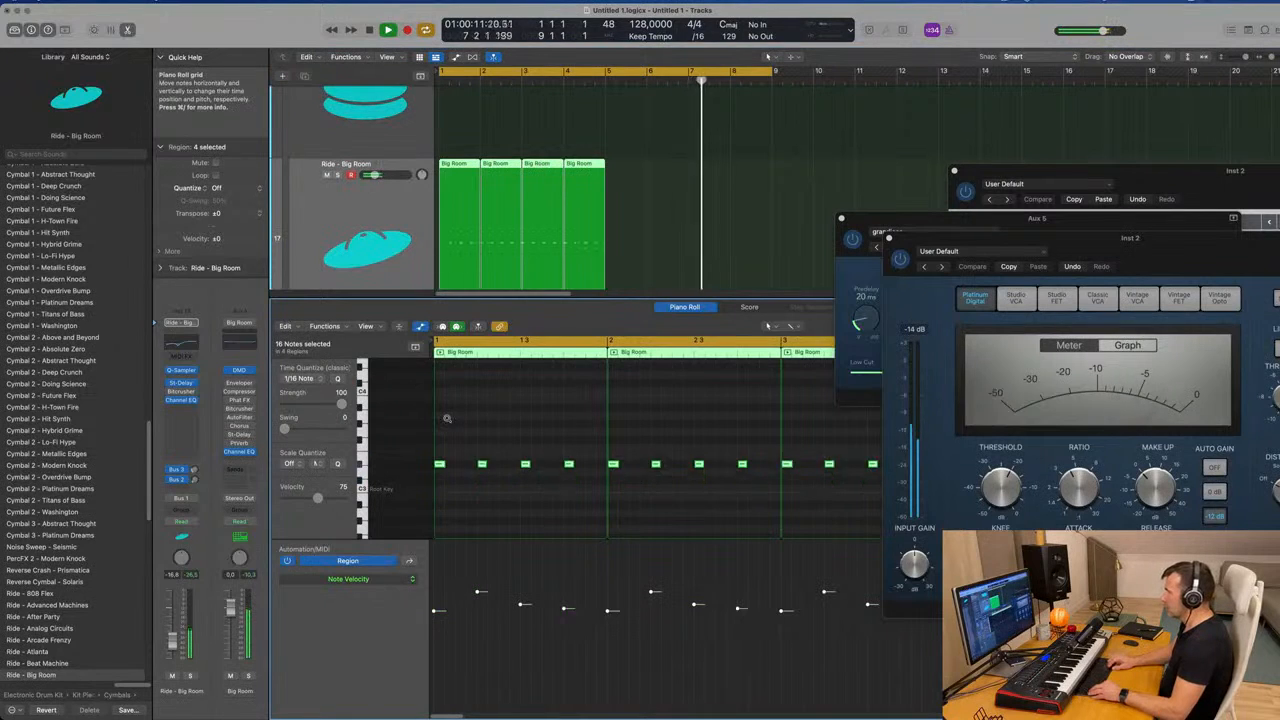
key("space")
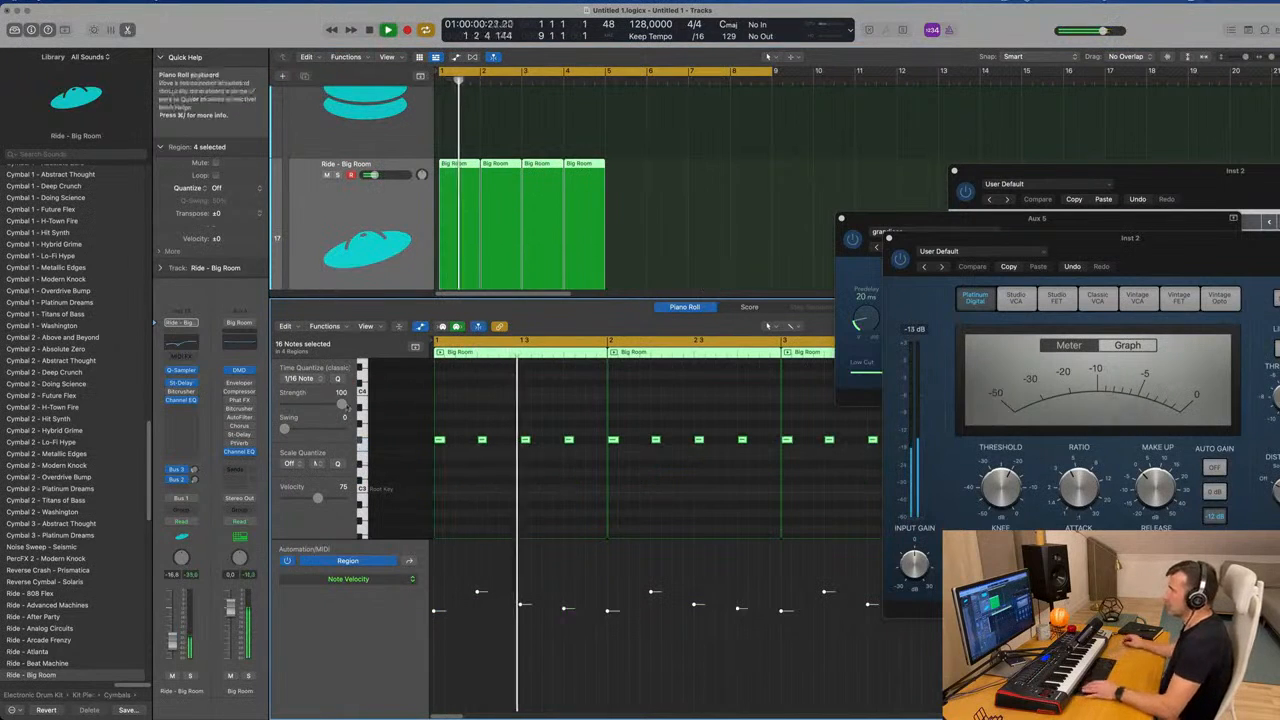
key("alt+Up")
key("alt+Up")
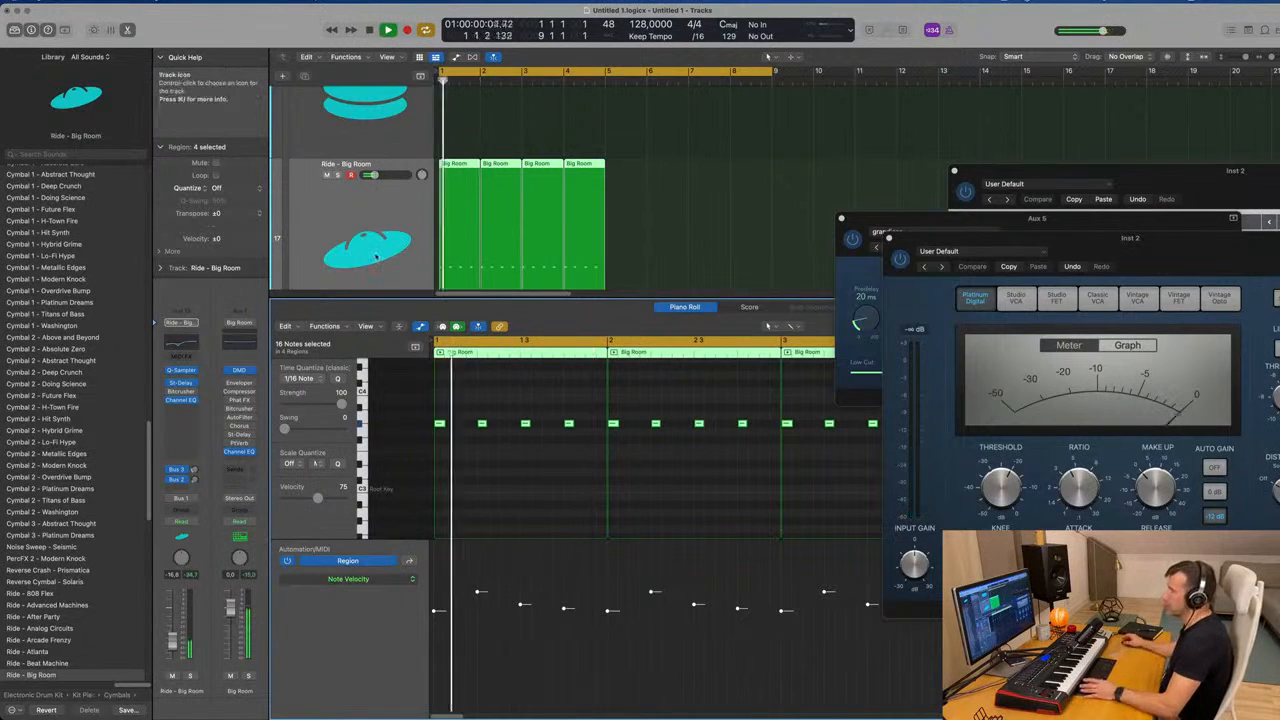
scroll(330, 230, "down", 2)
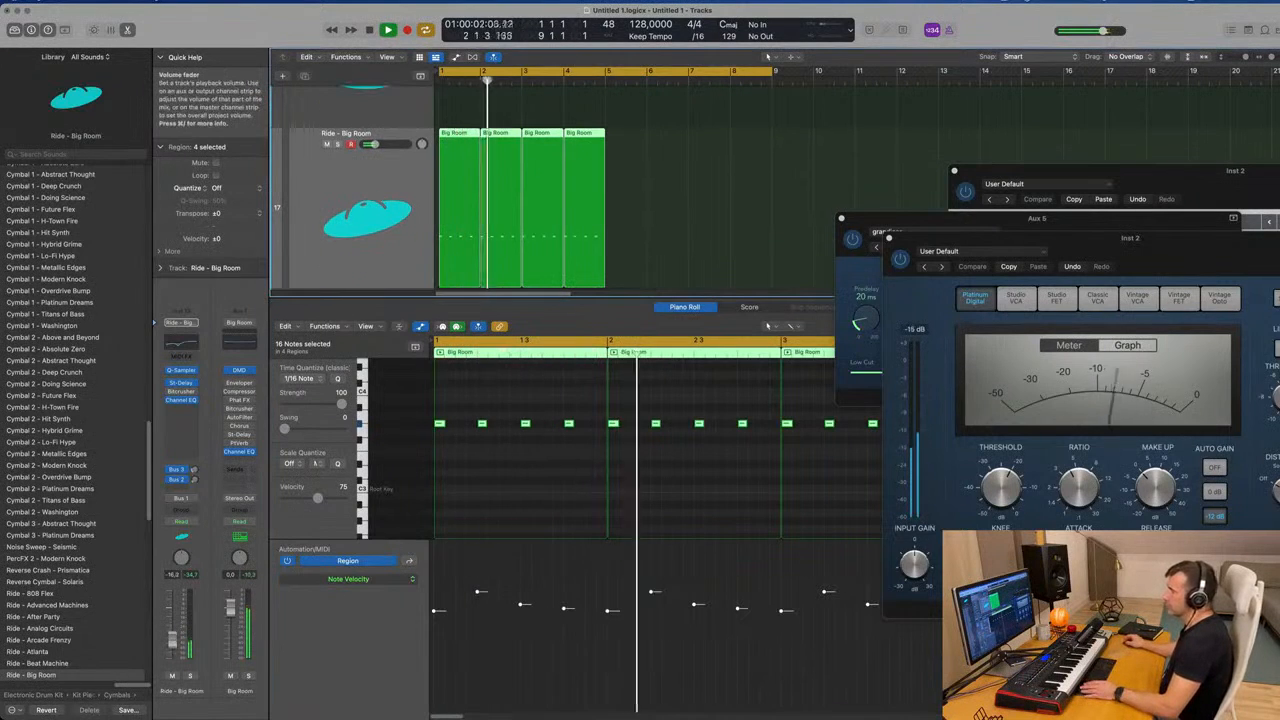
Repeat the four Ride regions once to fill bars 5 to 8 and save the project
left_click_drag(680, 171, 457, 211)
key("super+r")
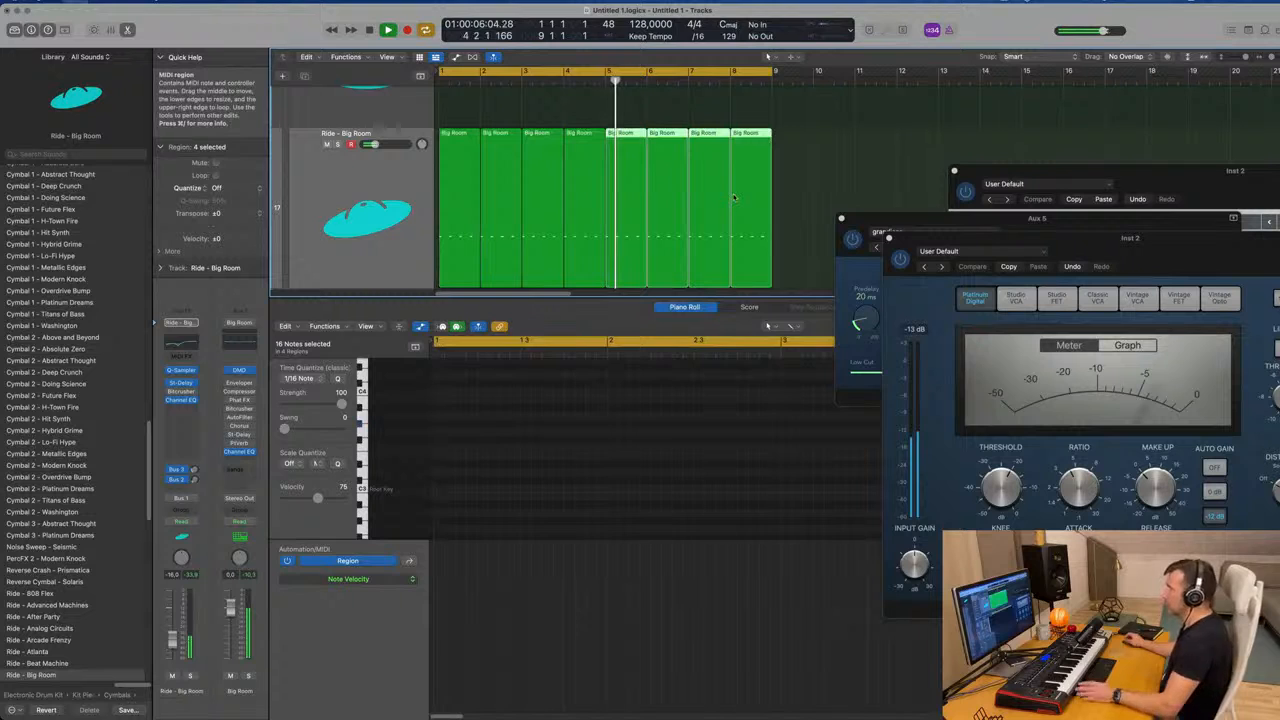
key("super+s")
key("Escape")
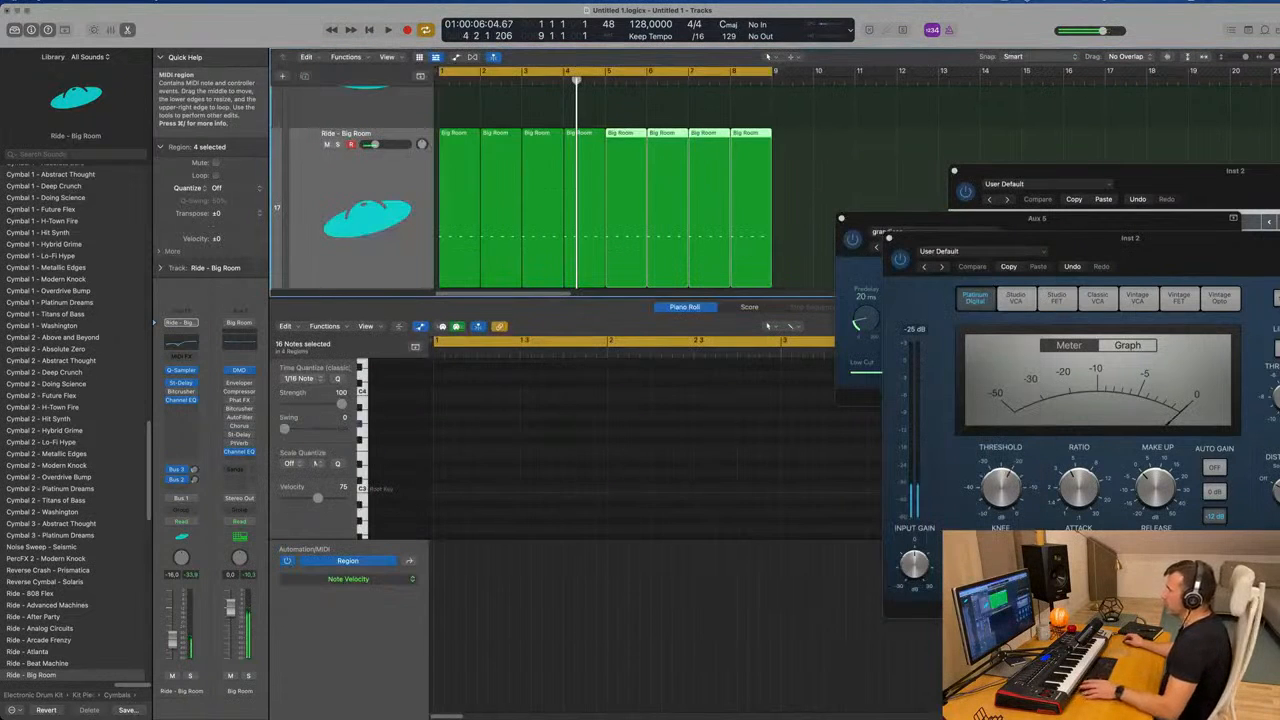
Check the mixer briefly, close the lower editor area and play the loop with the drum tracks in view
scroll(810, 216, "up", 5)
key("x")
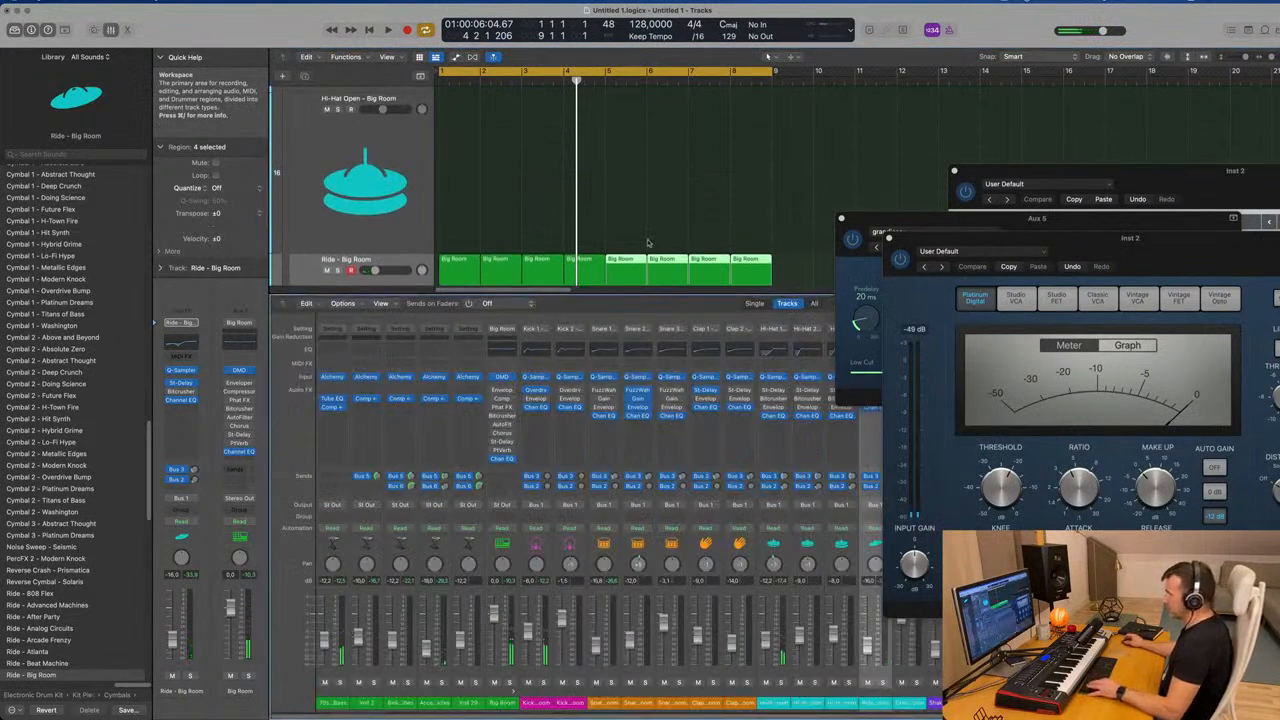
key("x")
scroll(622, 260, "up", 3)
scroll(622, 259, "down", 5)
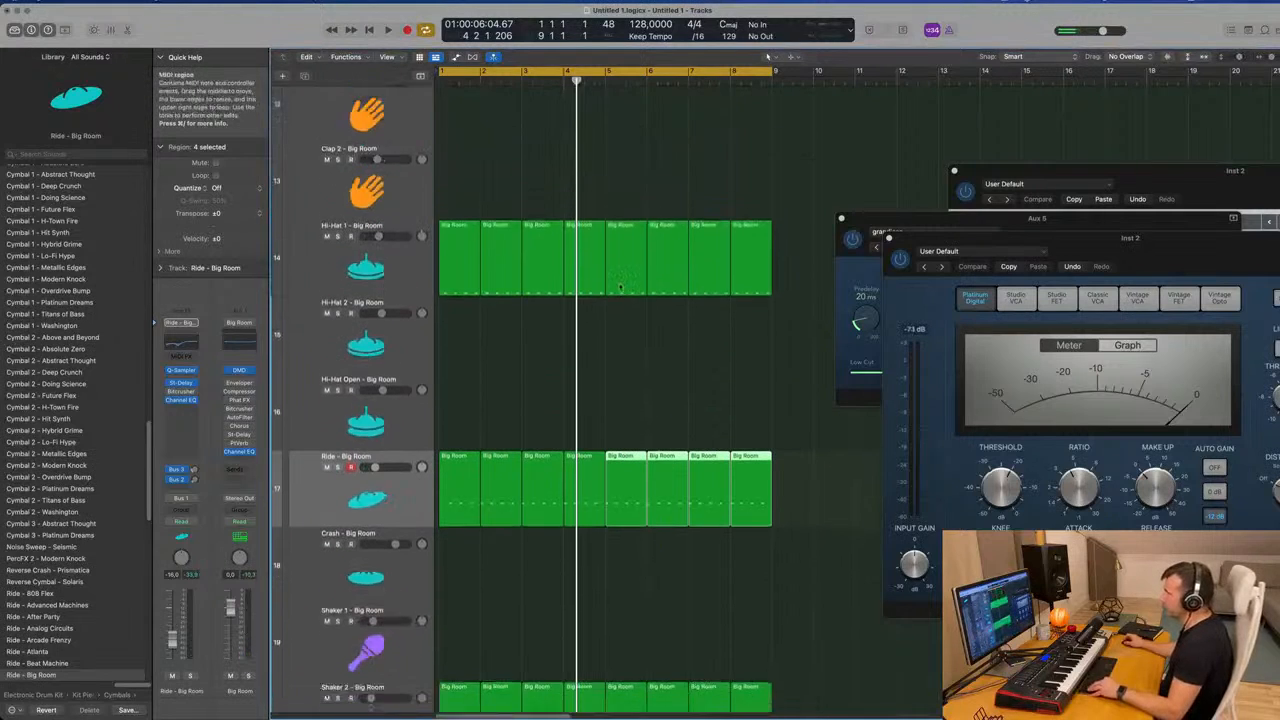
key("space")
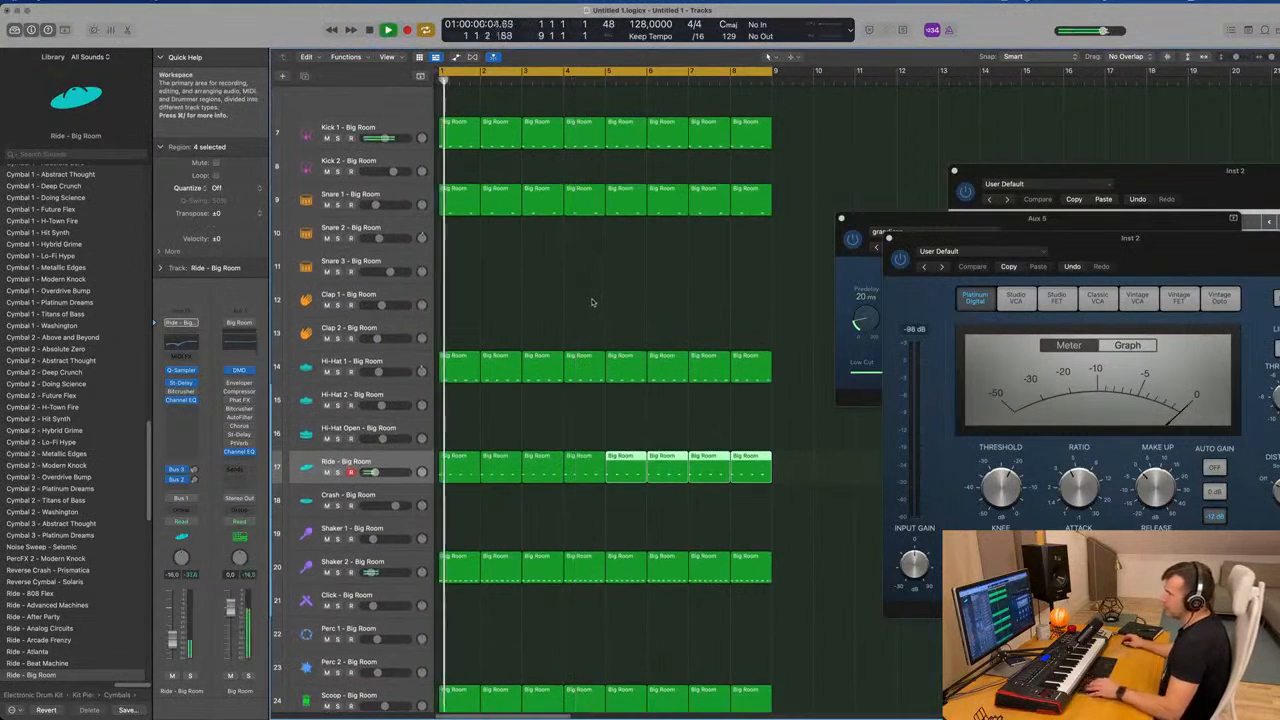
scroll(594, 301, "down", 4)
scroll(530, 307, "up", 2)
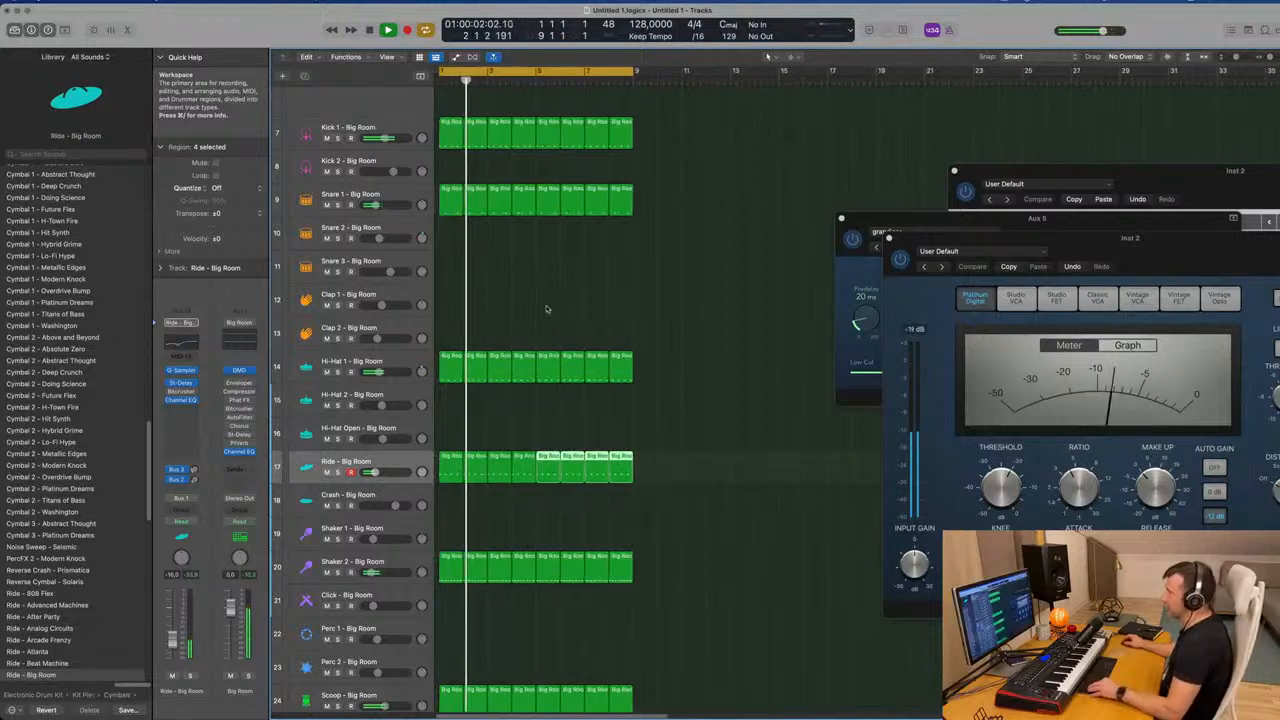
scroll(548, 306, "up", 2)
scroll(571, 234, "up", 4)
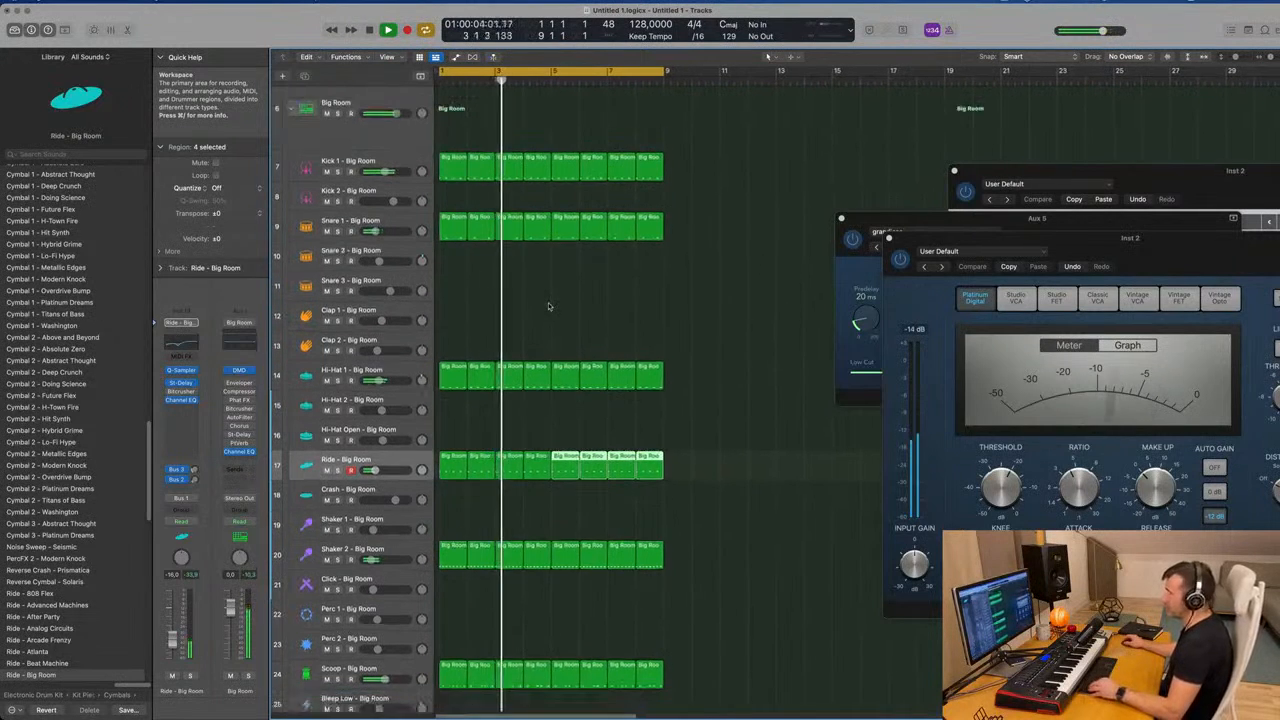
Select all regions, name them by track and colour them by track
key("super+a")
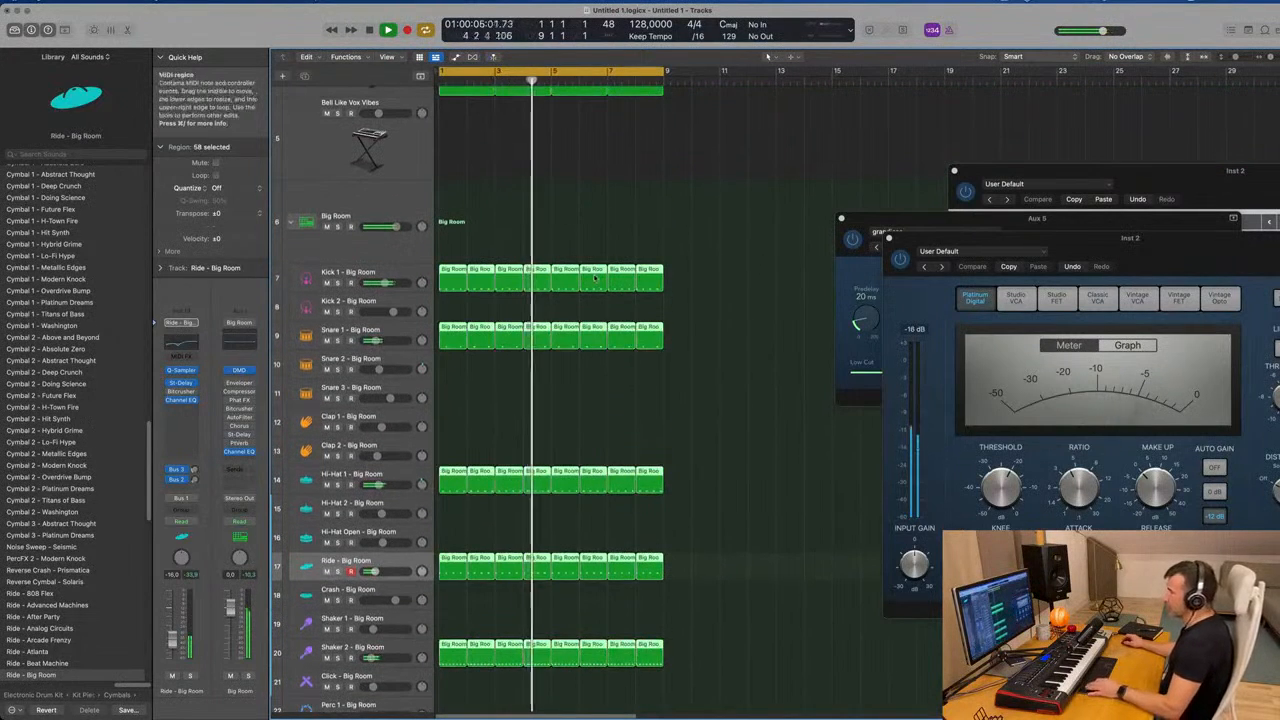
right_click(598, 276)
left_click(611, 281)
right_click(597, 276)
left_click(638, 292)
Reduce the track heights to fit the instrument and drum tracks together, and lower the Ride volume to -21 dB during playback
scroll(598, 237, "up", 8)
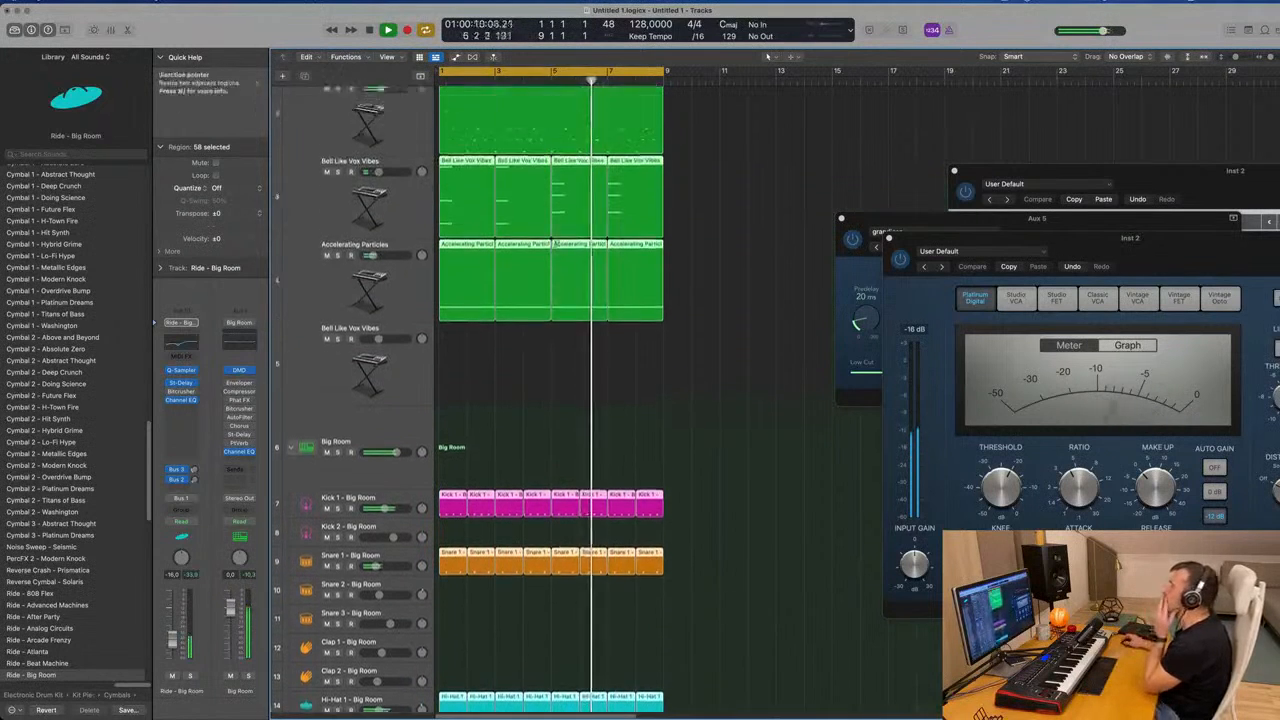
key("super+Up")
key("super+Up")
key("super+Up")
key("super+Up")
key("super+Up")
key("super+Up")
key("super+Up")
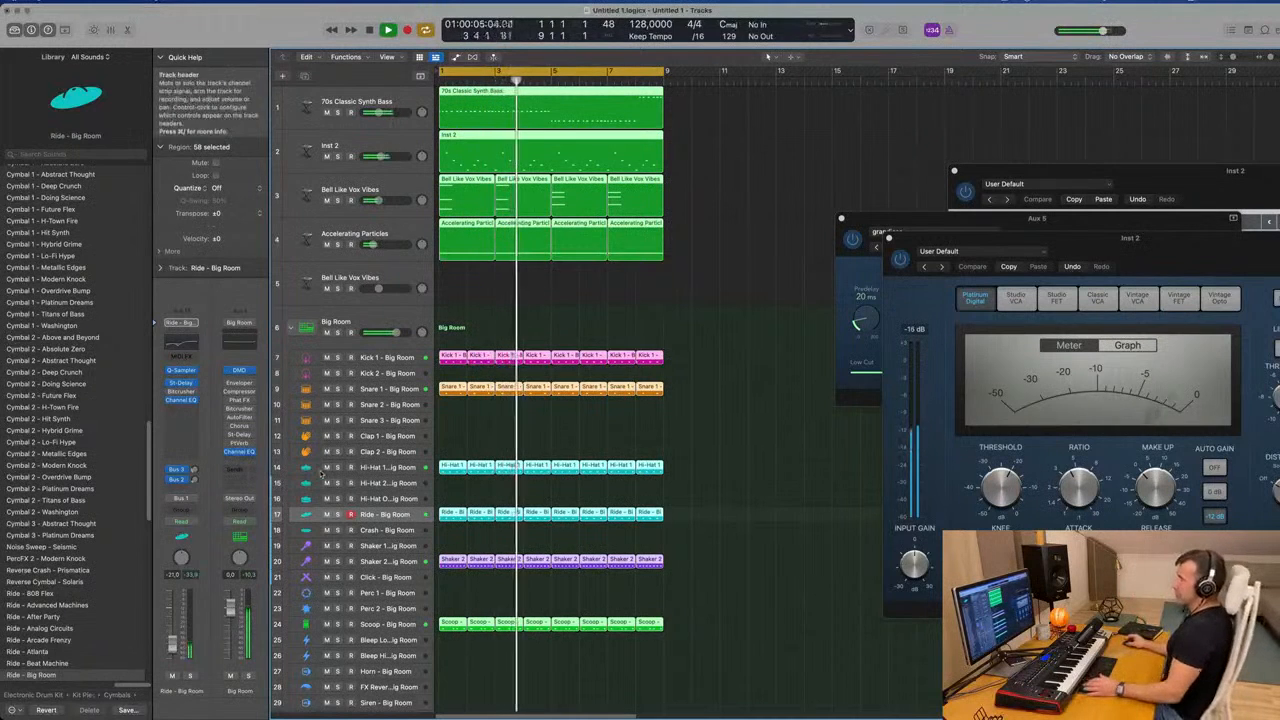
Open Alchemy on the empty Bell Like Vox Vibes track and load the Angel Pad preset from the Pads category
left_click(411, 280)
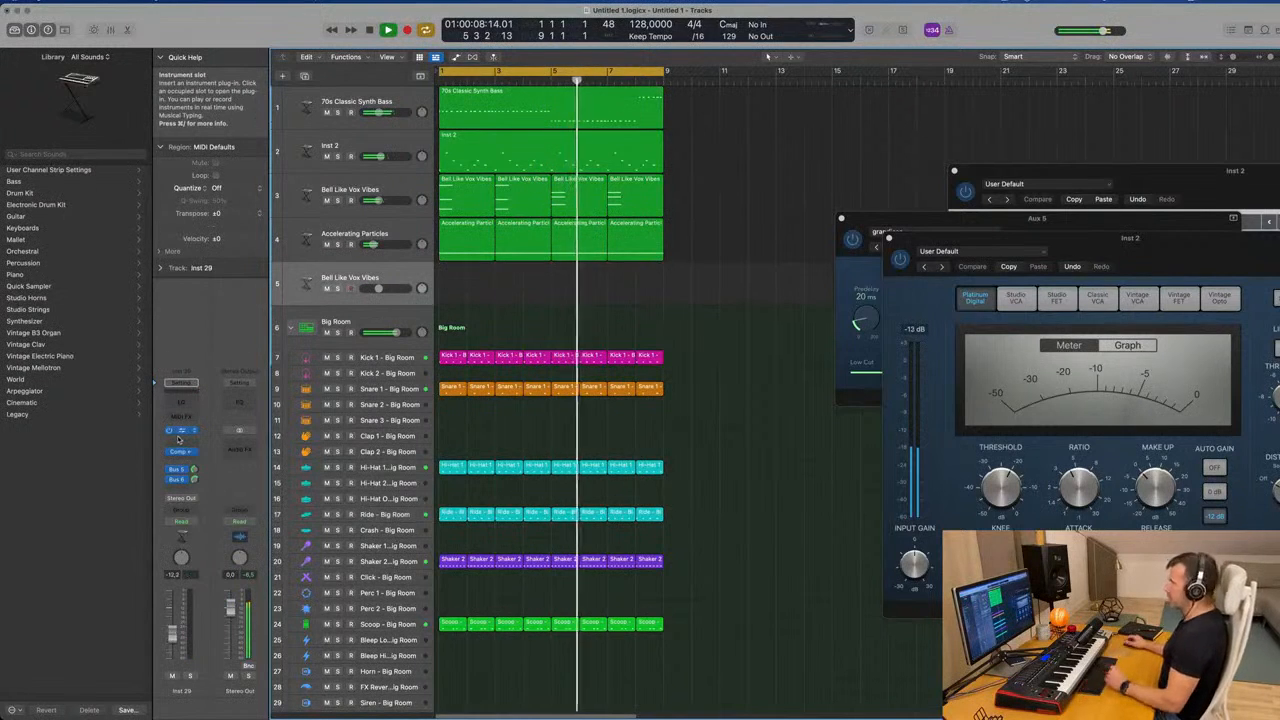
left_click(181, 432)
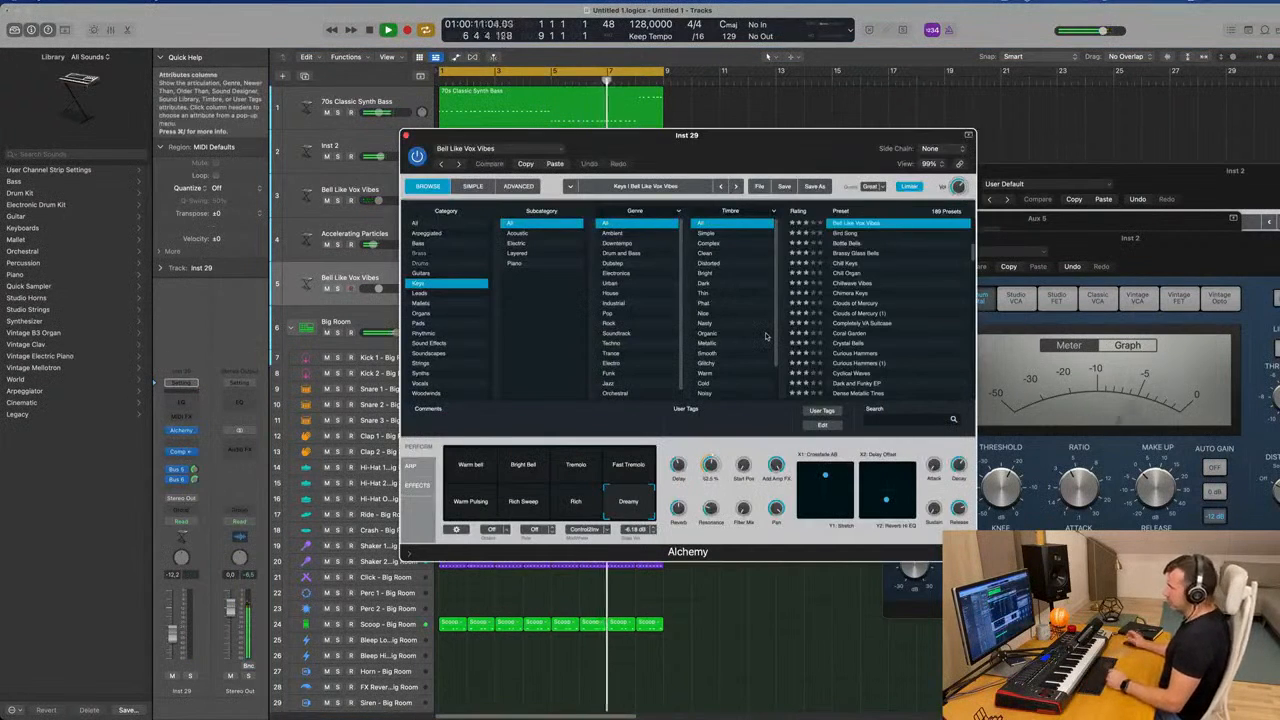
left_click(436, 323)
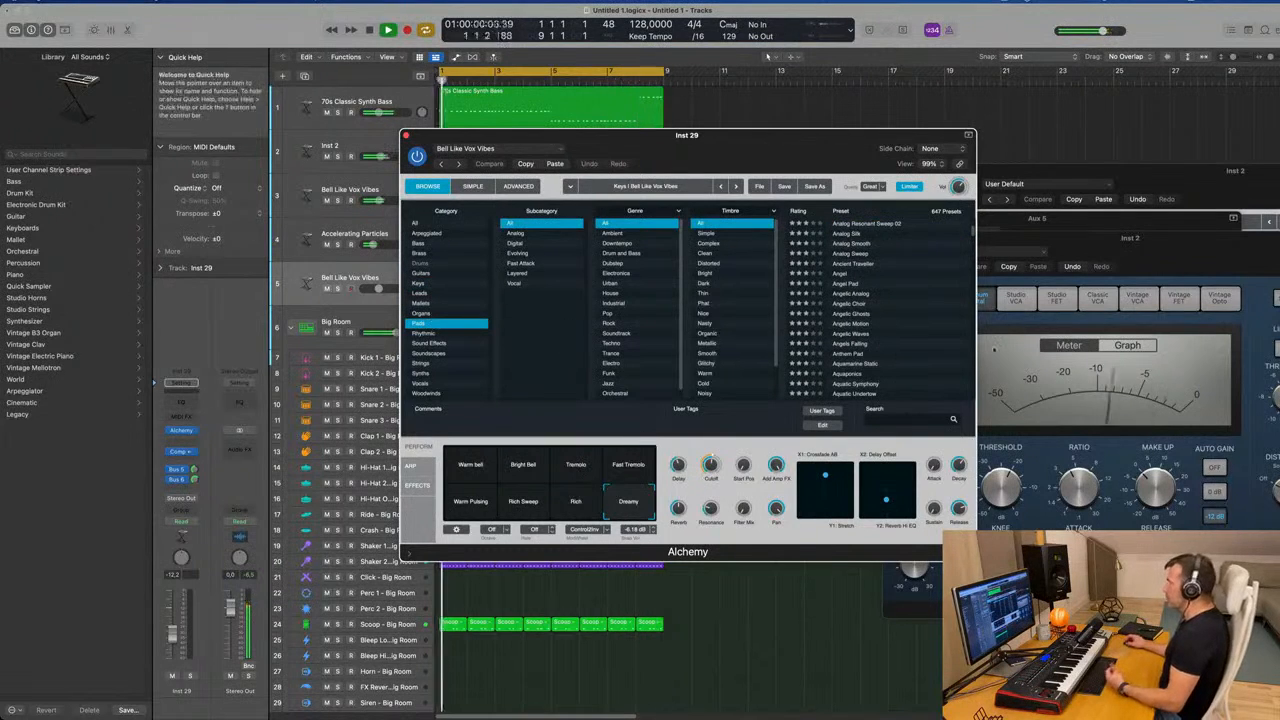
left_click(850, 284)
left_click_drag(796, 151, 1063, 131)
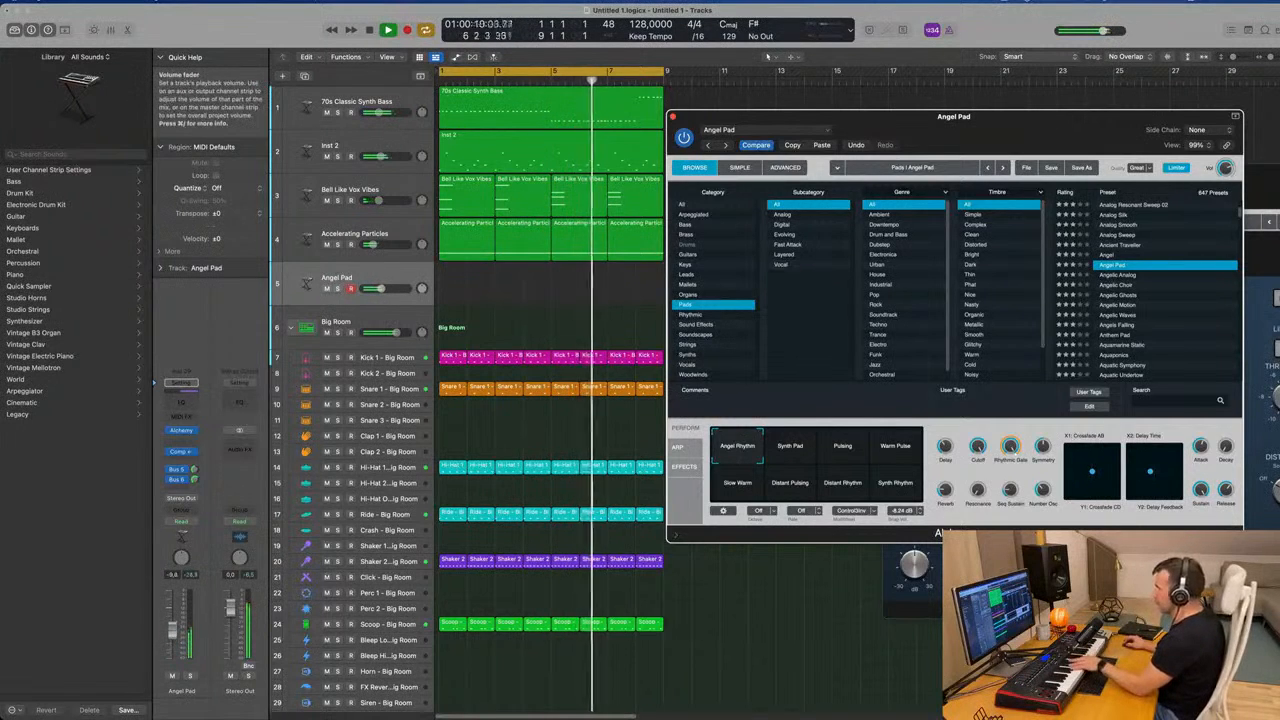
Audition Angel Pad's Synth Pad performance snapshot and switch to the Pulsing one
left_click_drag(1012, 130, 847, 134)
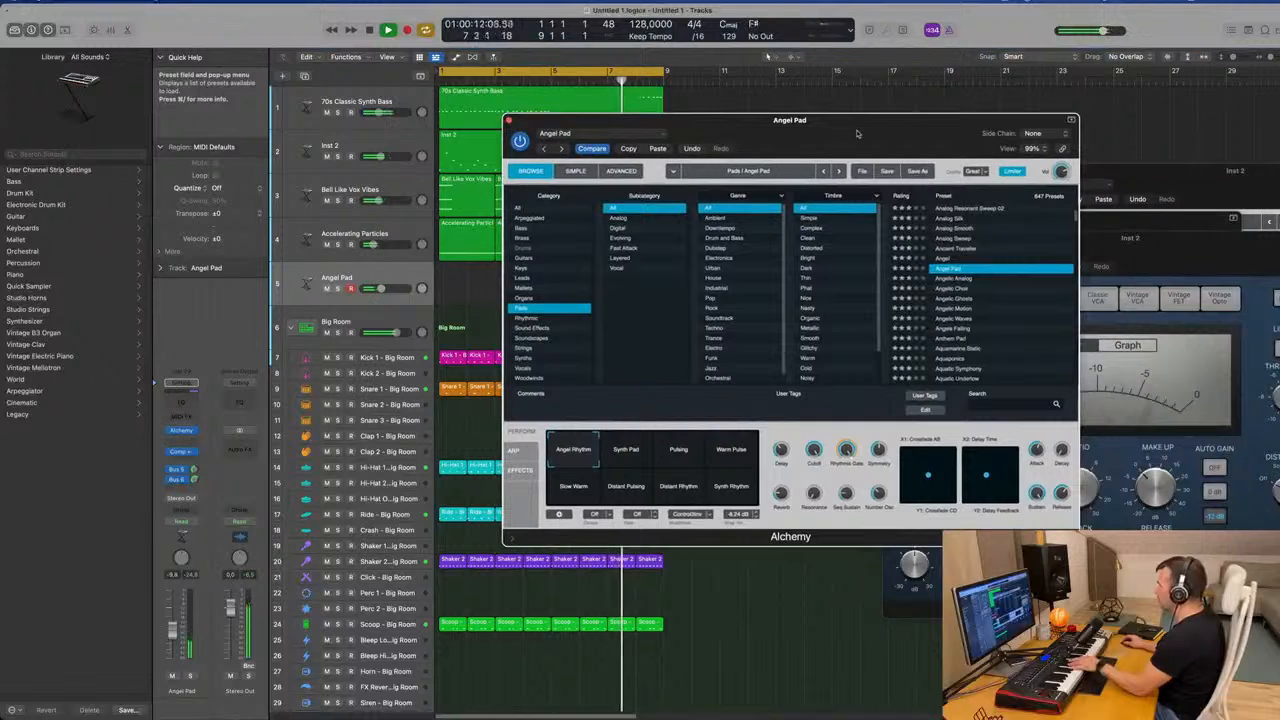
left_click(626, 453)
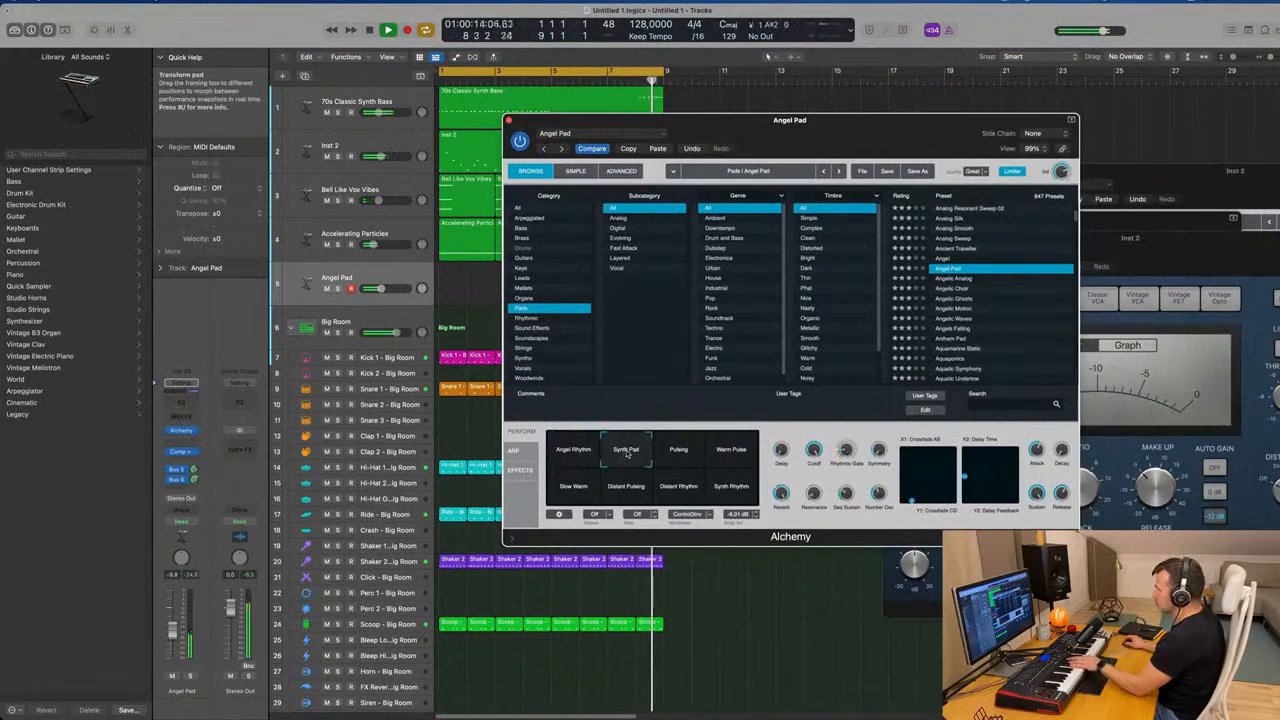
left_click(673, 453)
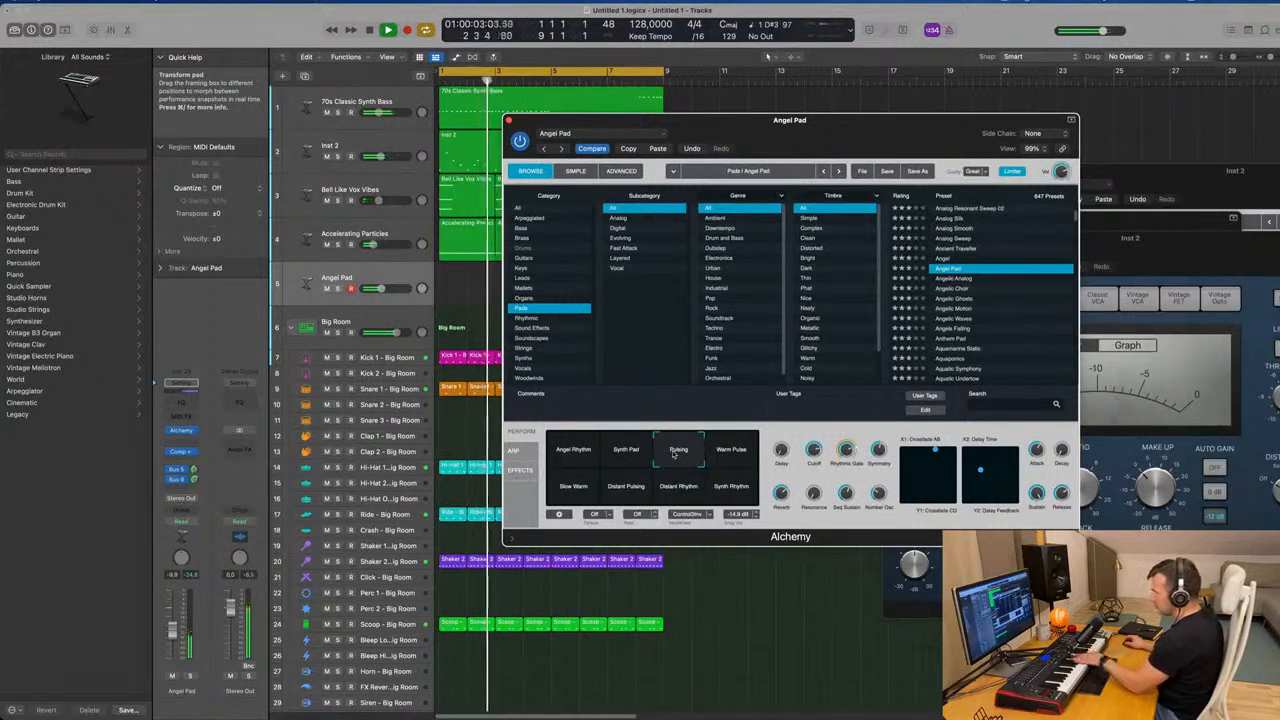
Switch Angel Pad to the Warm Pulse snapshot, adjusting the track's bus send and raising its volume to about -2.1 dB
mouse_move(194, 481)
left_mouse_down()
mouse_move(196, 514)
mouse_move(195, 473)
mouse_move(196, 485)
left_mouse_up()
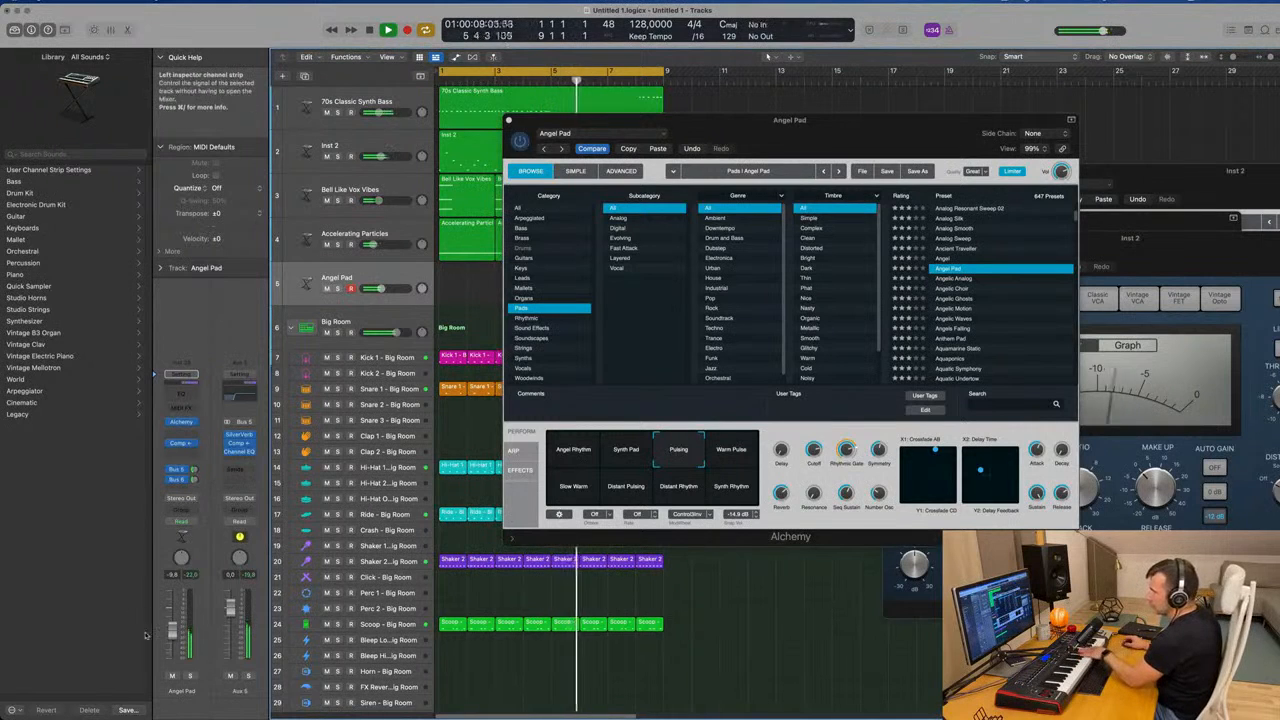
left_click(721, 459)
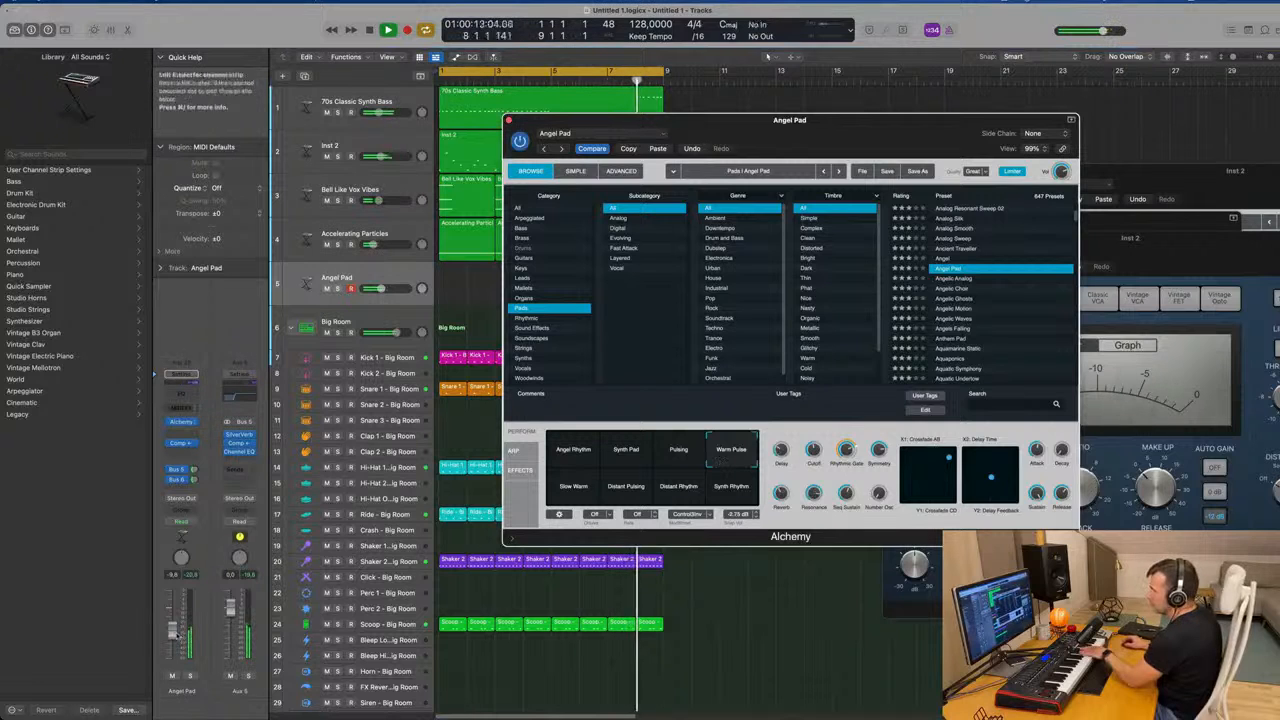
left_click_drag(172, 627, 172, 613)
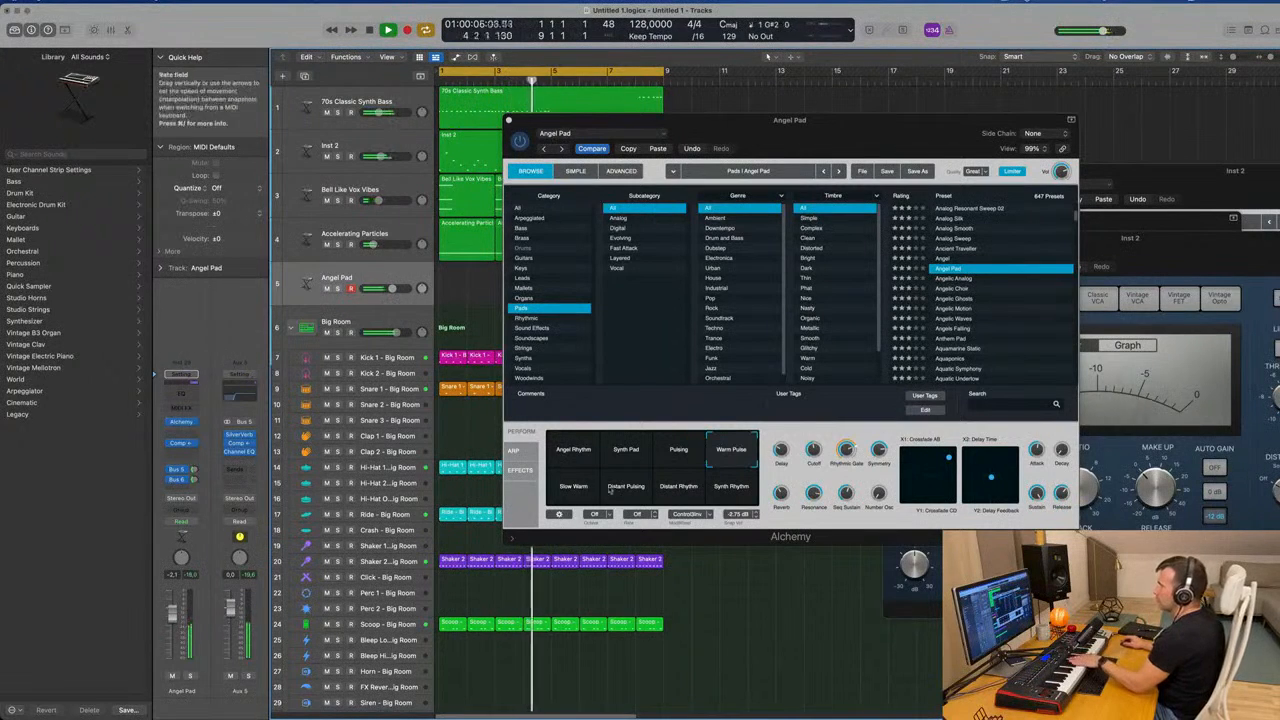
Audition Angel Pad's Slow Warm, Distant Pulsing, Distant Rhythm and Synth Rhythm snapshots and lower the track volume to suit
left_click(573, 487)
left_click(630, 489)
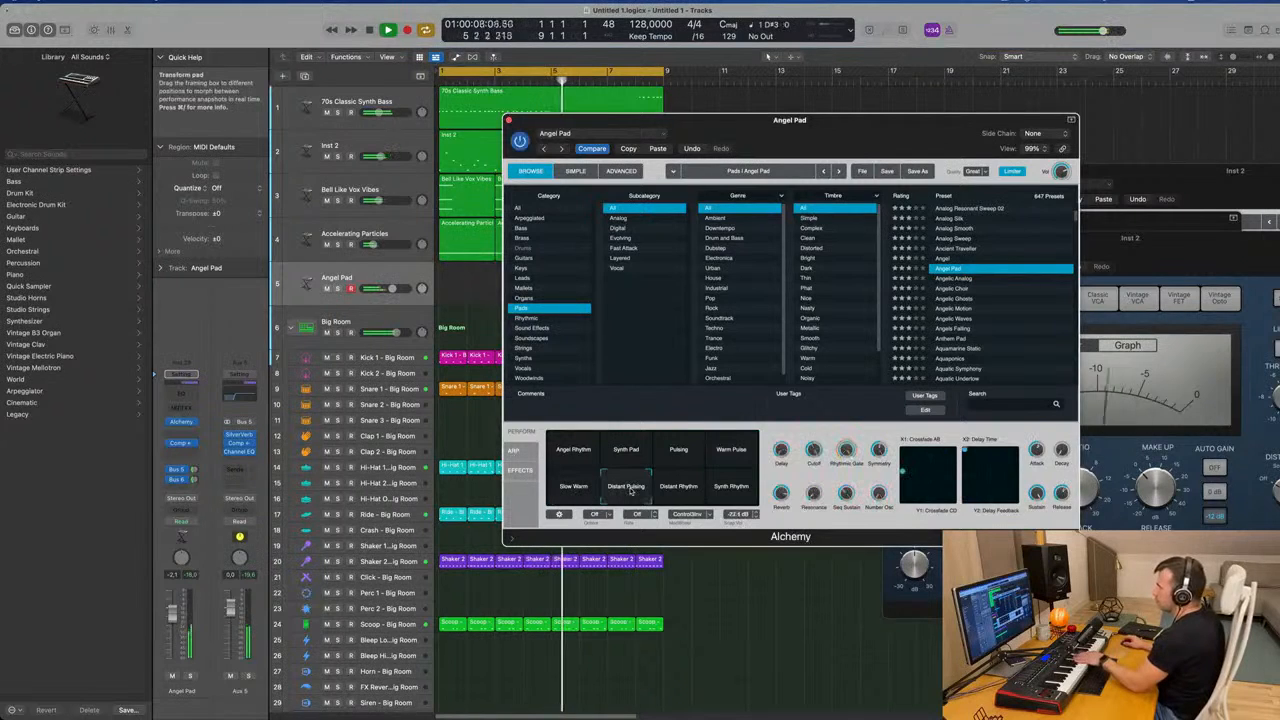
left_click(680, 489)
left_click(727, 489)
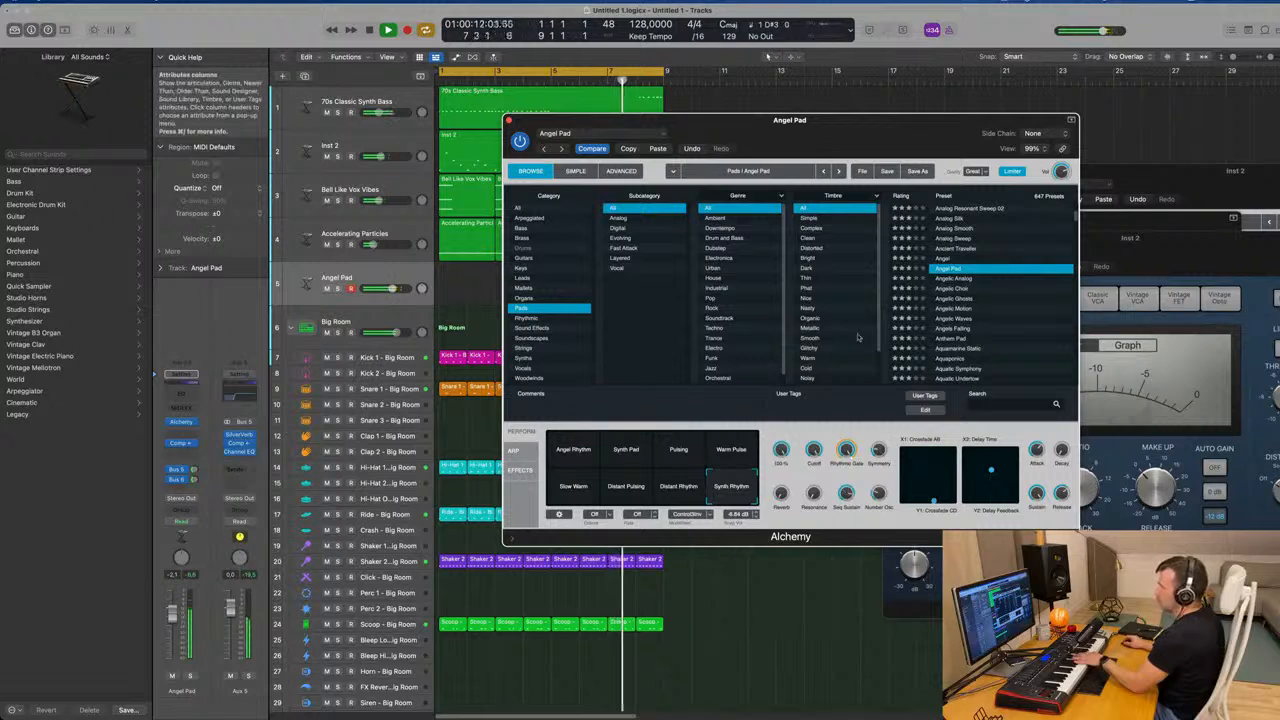
left_click_drag(173, 627, 174, 636)
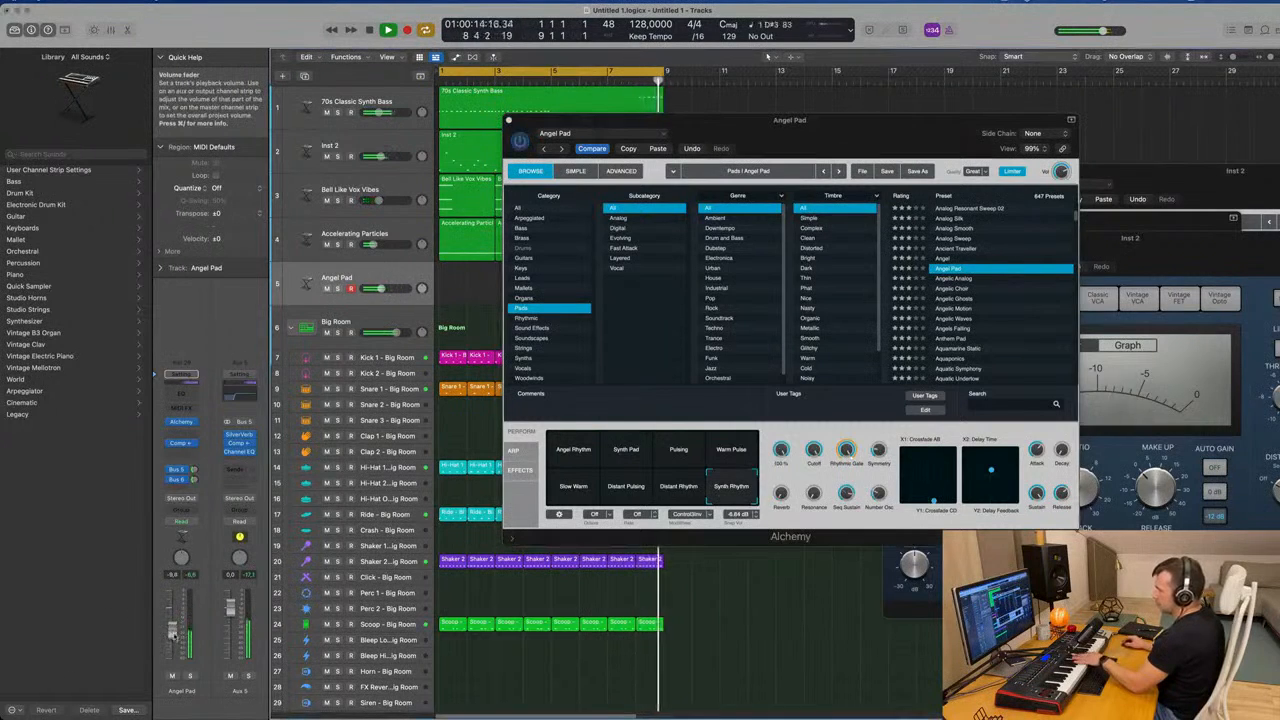
Load the Angelic Analog preset in Alchemy and set the track volume to about -3.3 dB
left_click(962, 282)
left_click(962, 279)
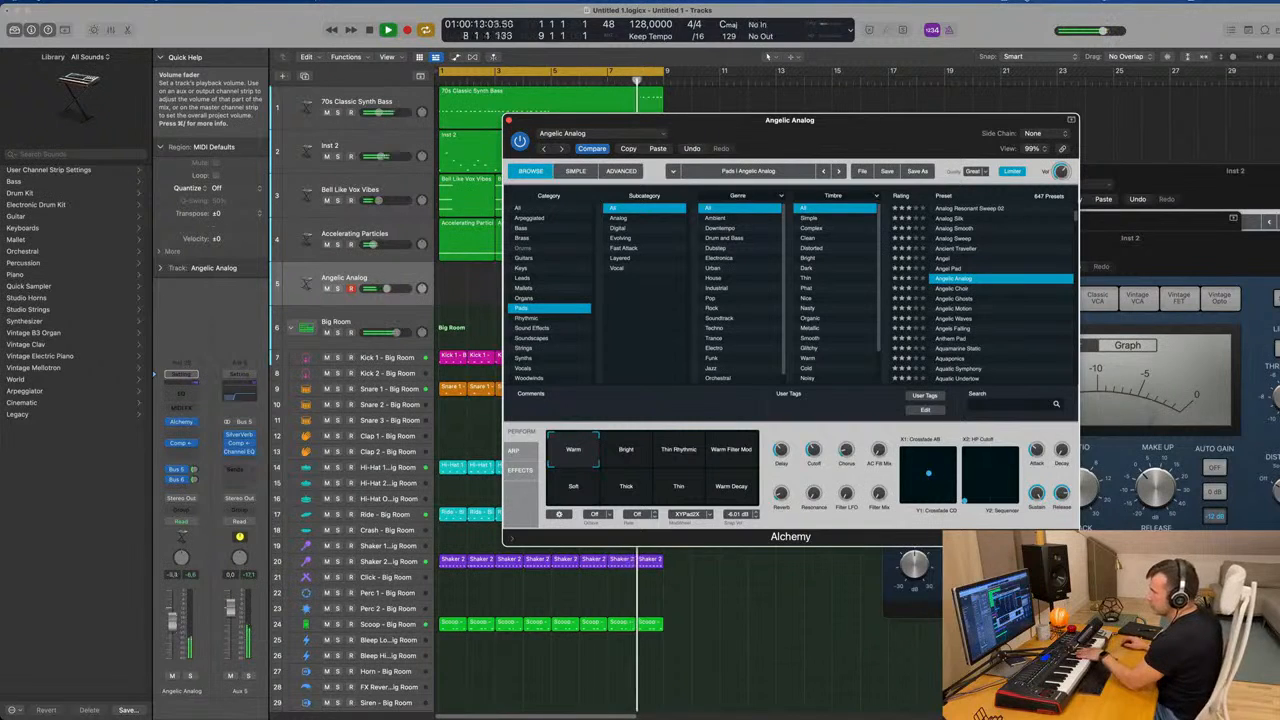
left_click_drag(174, 622, 175, 619)
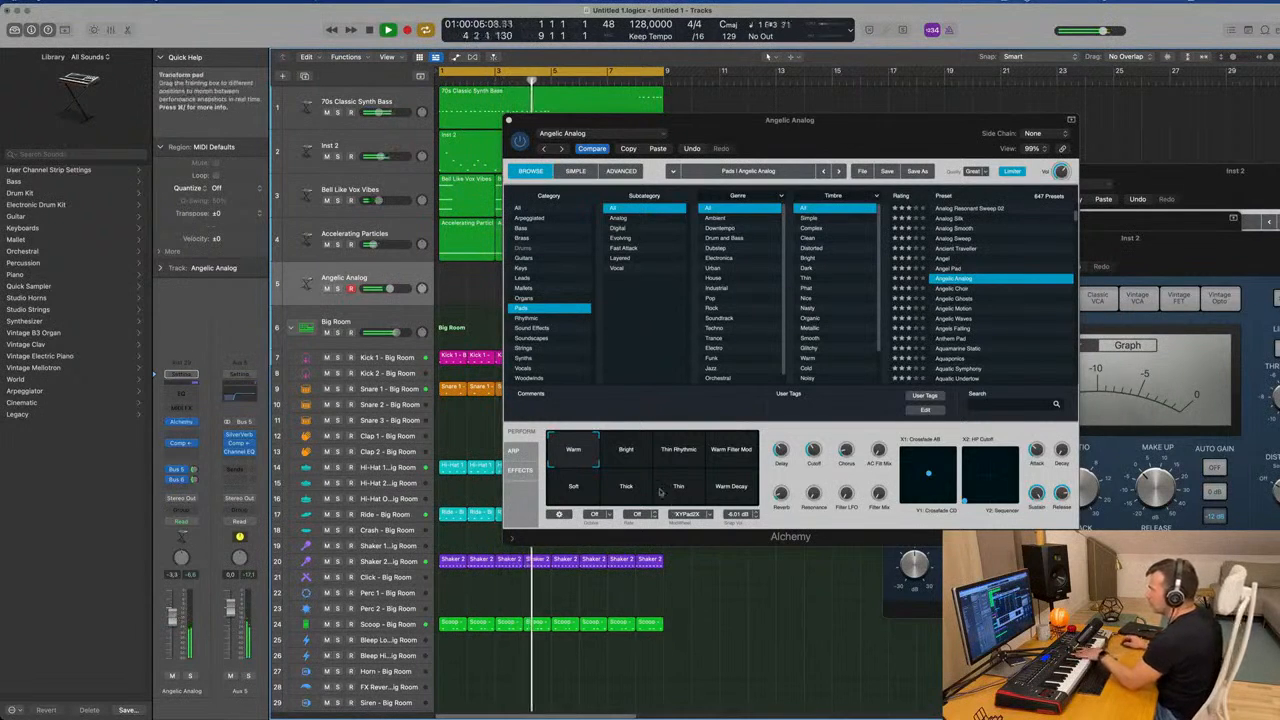
Audition Angelic Analog's Thin Rhythmic, Bright, Soft, Thick, Thin and Warm Decay snapshots and return to Warm
left_click(676, 452)
left_click(628, 459)
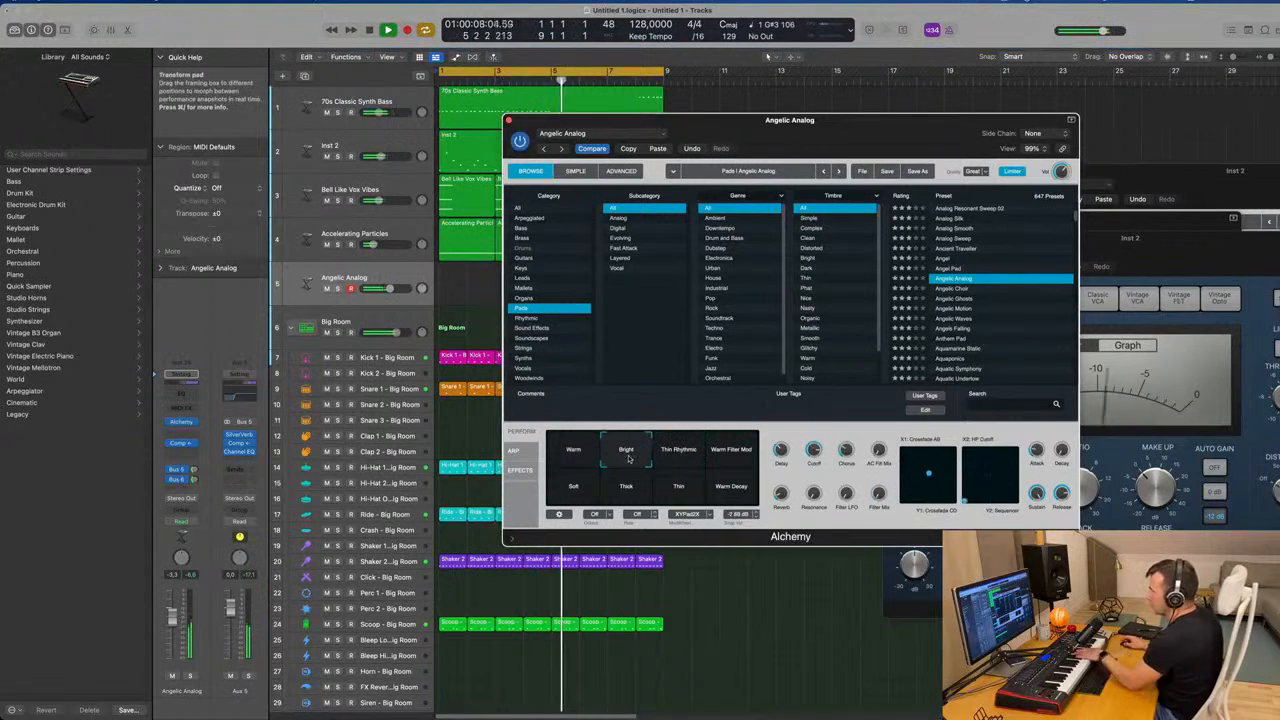
left_click(588, 485)
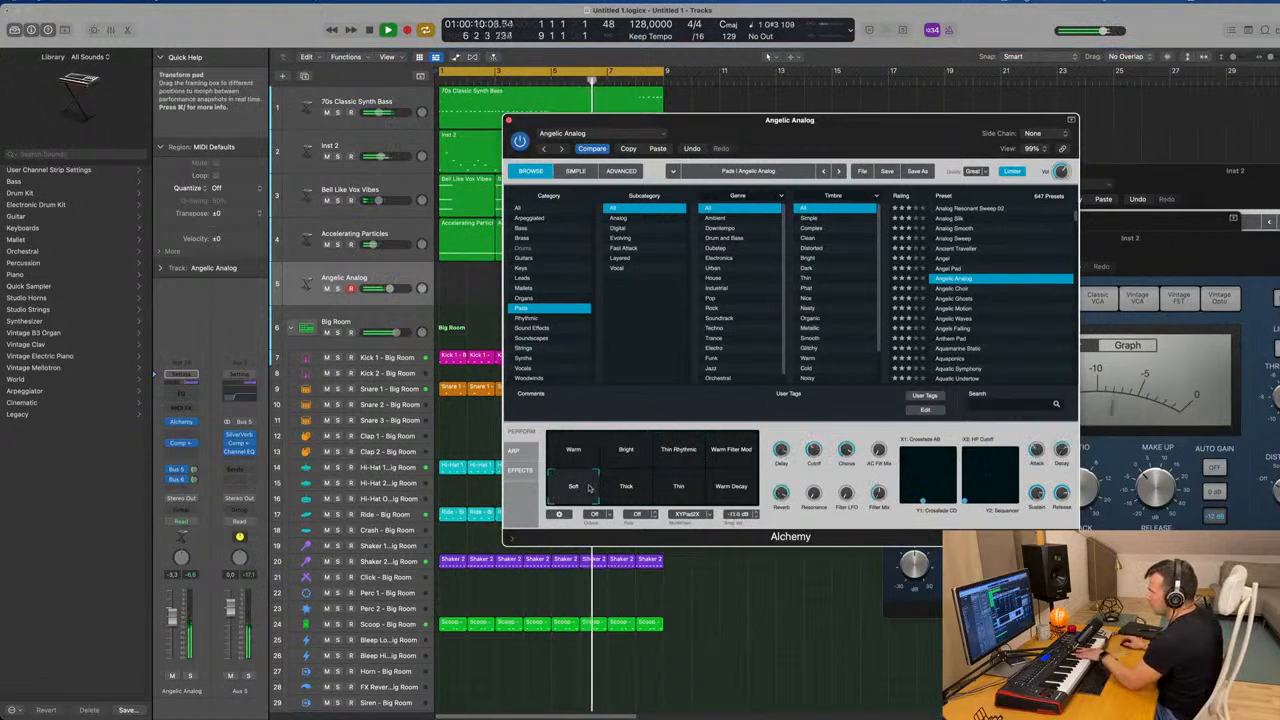
left_click(626, 488)
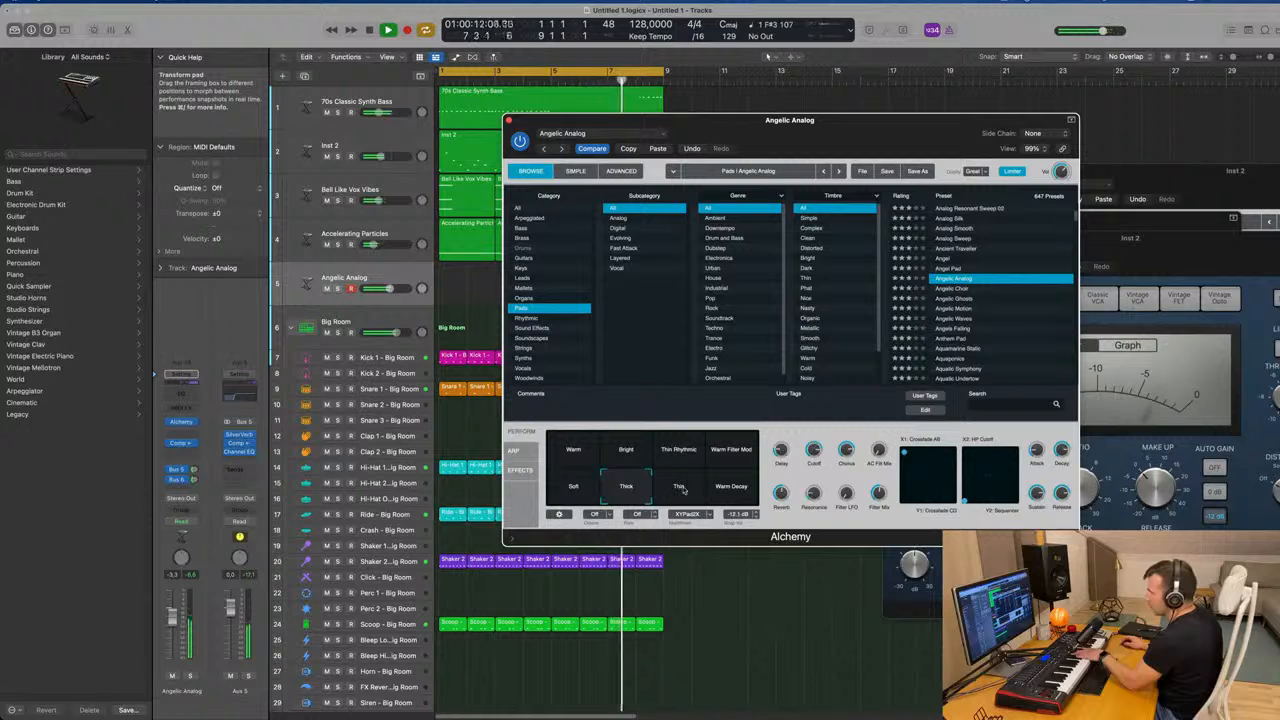
left_click(684, 489)
left_click(727, 489)
left_click(566, 452)
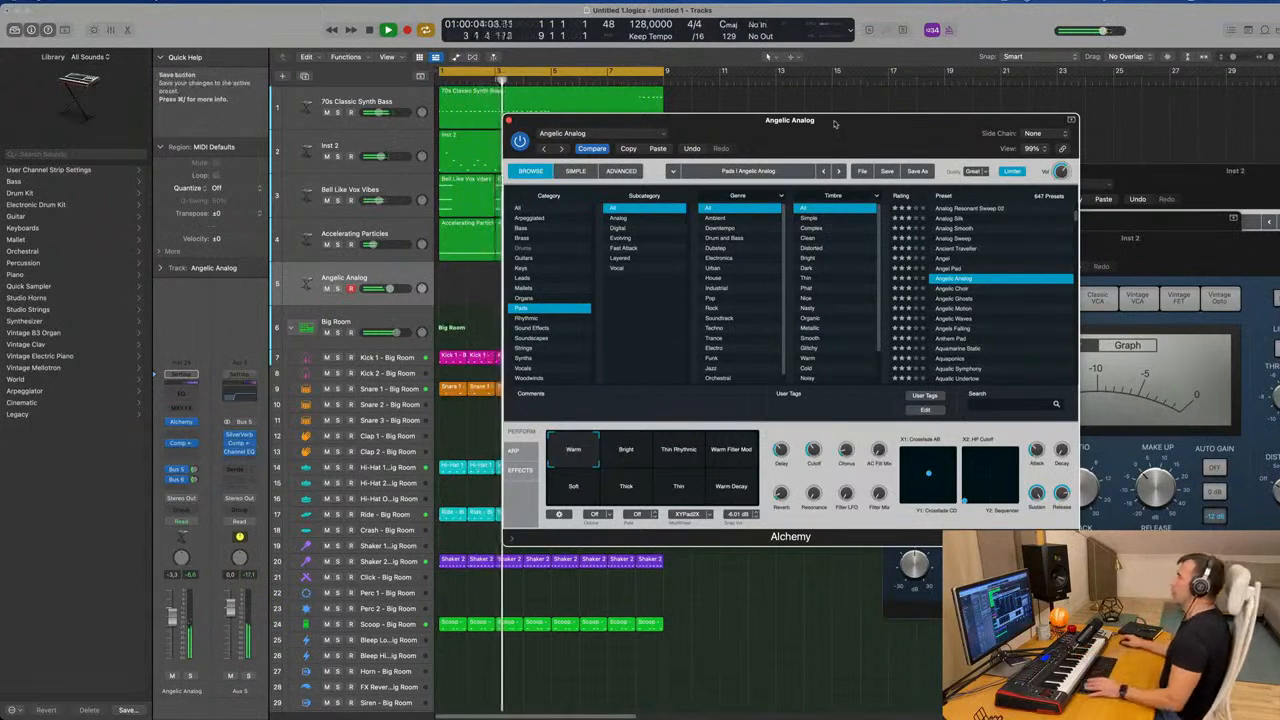
Copy the 70s Classic Synth Bass region onto the Angelic Analog track and open the copy in the Piano Roll
left_click_drag(834, 122, 1176, 46)
left_click_drag(516, 107, 498, 286)
double_click(522, 268)
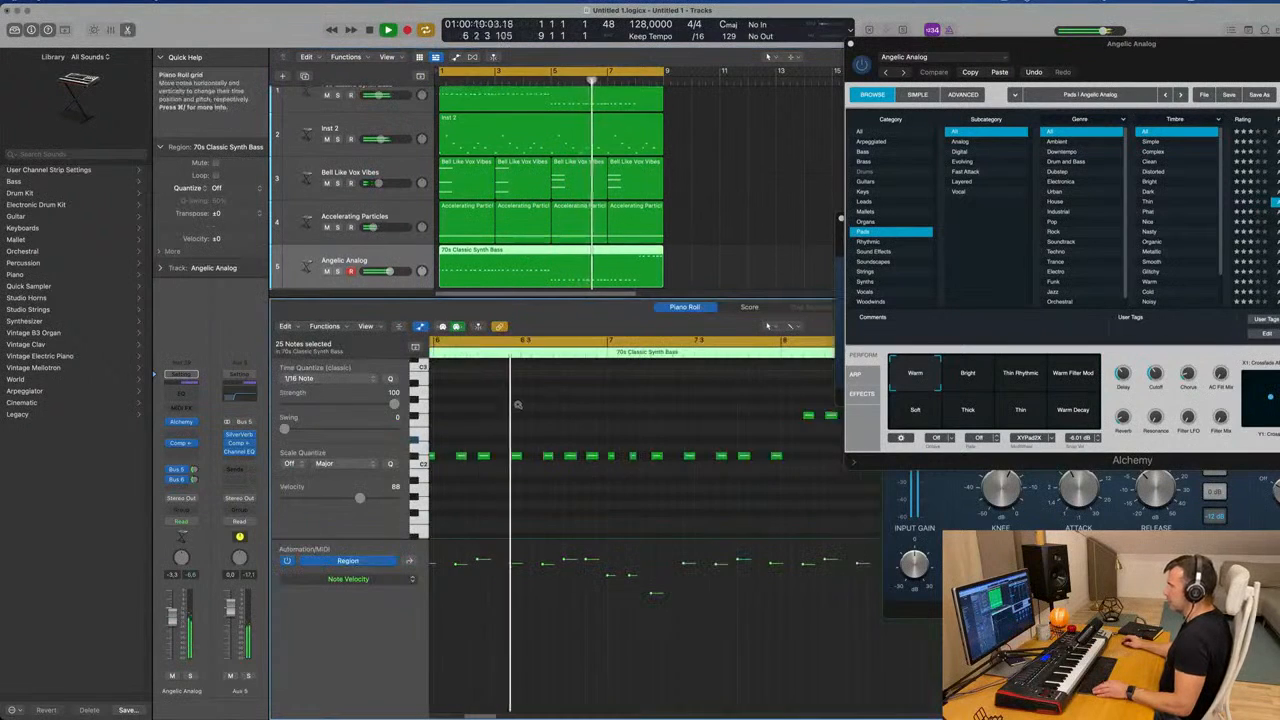
Transpose all notes of the copied bass region on the Angelic Analog track up one octave
scroll(514, 432, "down", 5)
scroll(513, 450, "left", 3)
key("space")
scroll(513, 450, "left", 5)
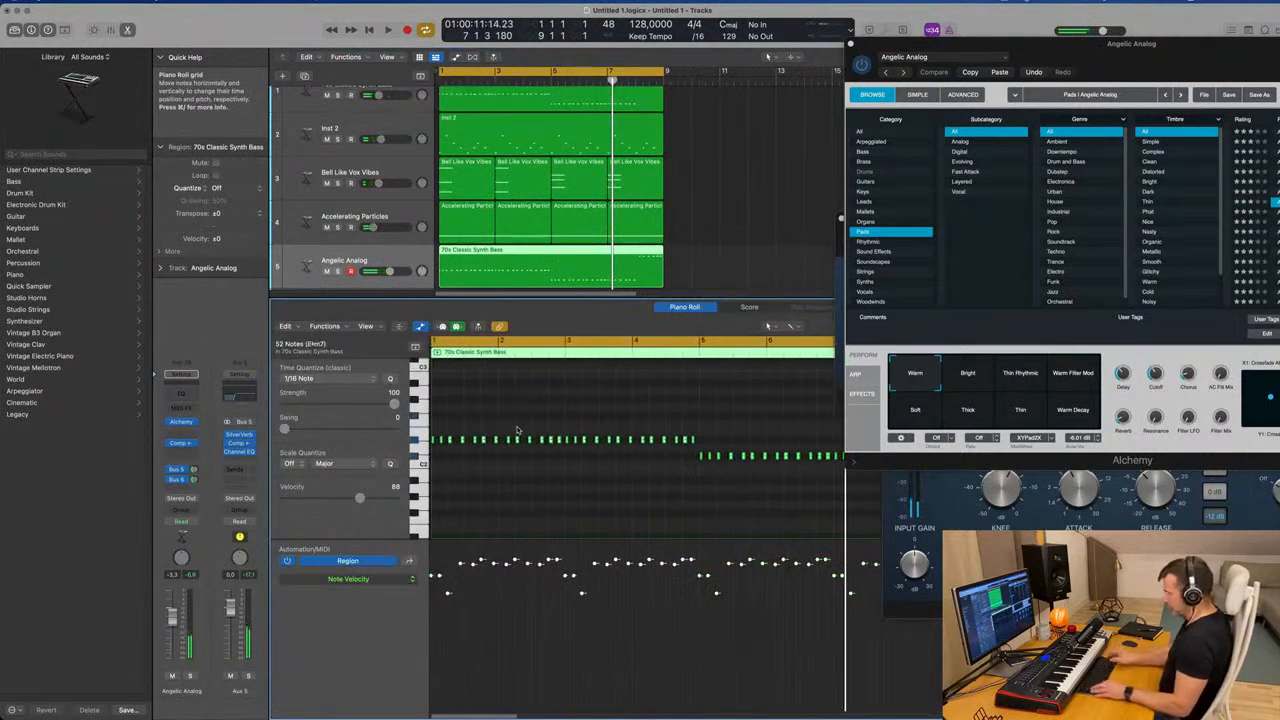
scroll(521, 431, "up", 4)
key("space")
scroll(540, 456, "down", 4)
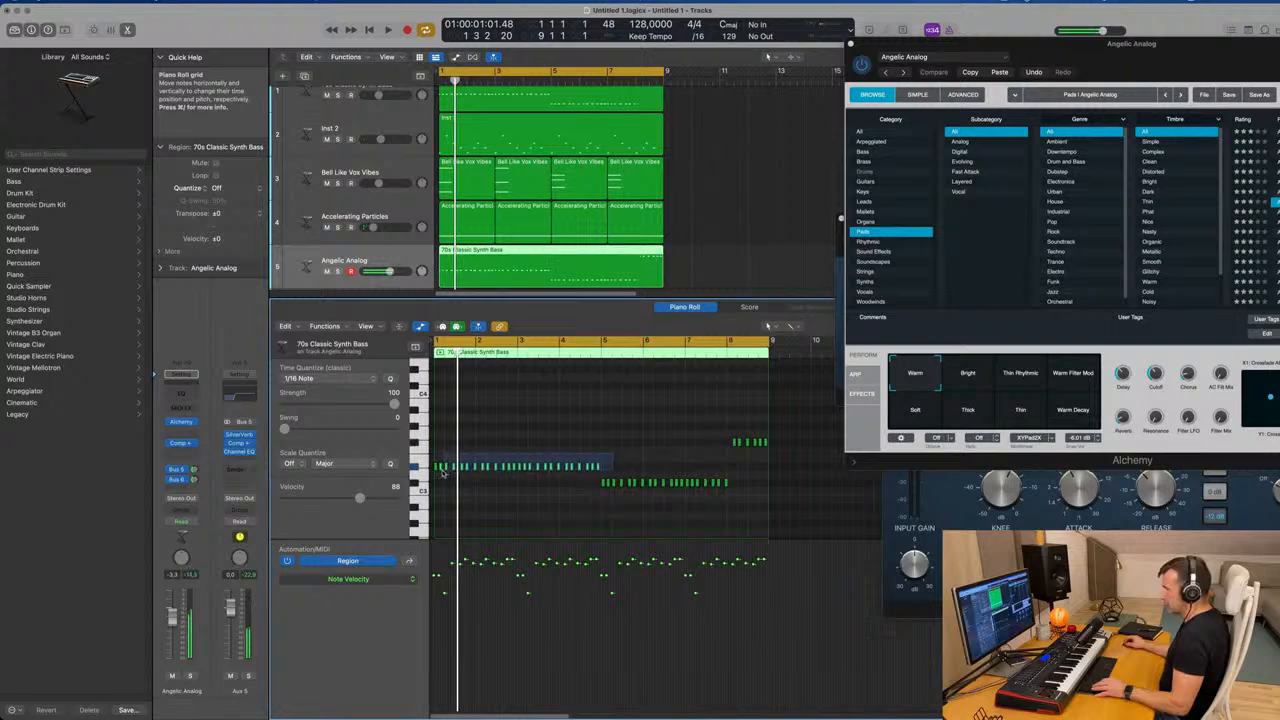
Delete the repeated notes so one remains per pitch, and stretch the three notes to sustain over bars 1–4, 5–7 and 8
left_click_drag(441, 474, 441, 474)
key("Delete")
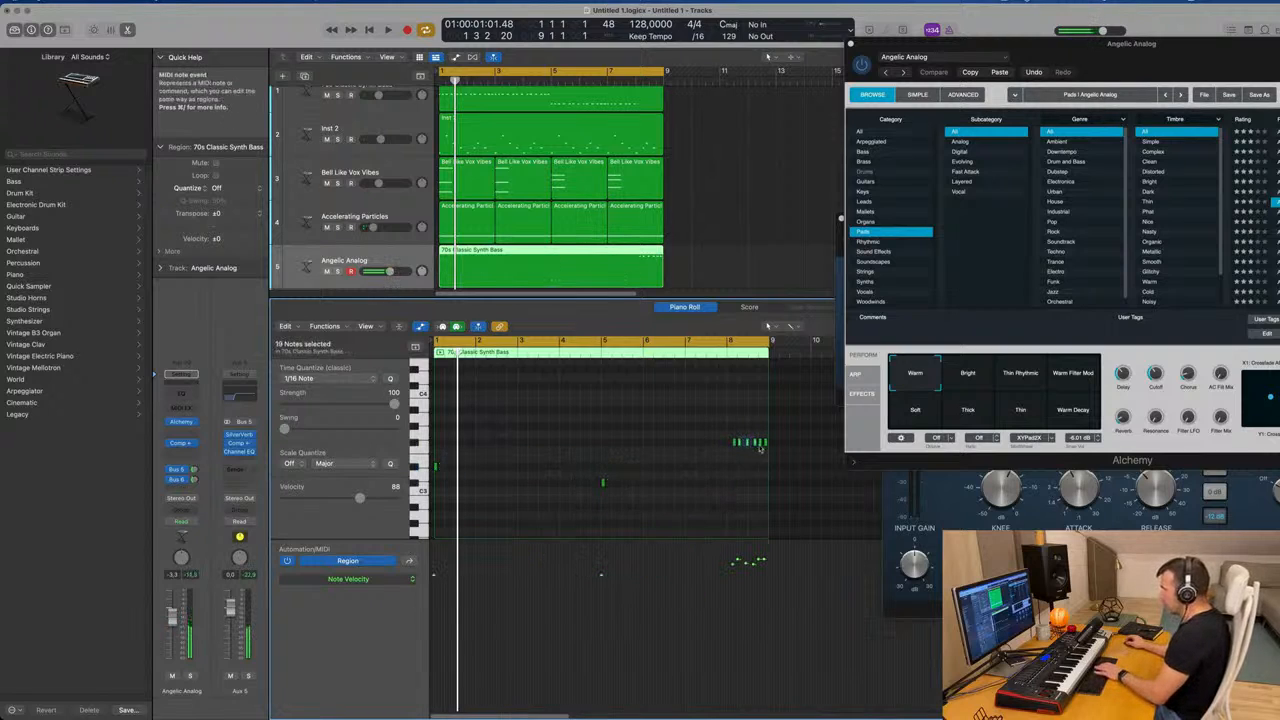
left_click_drag(735, 443, 766, 448)
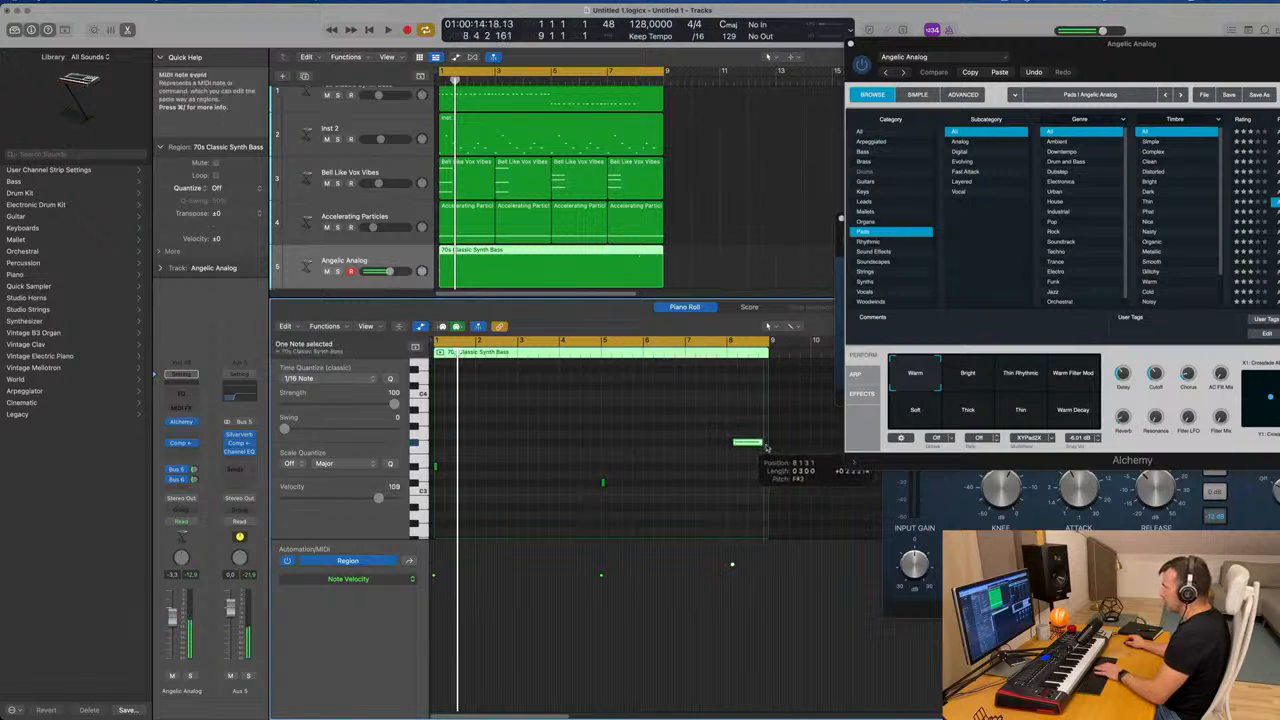
left_click_drag(603, 483, 718, 491)
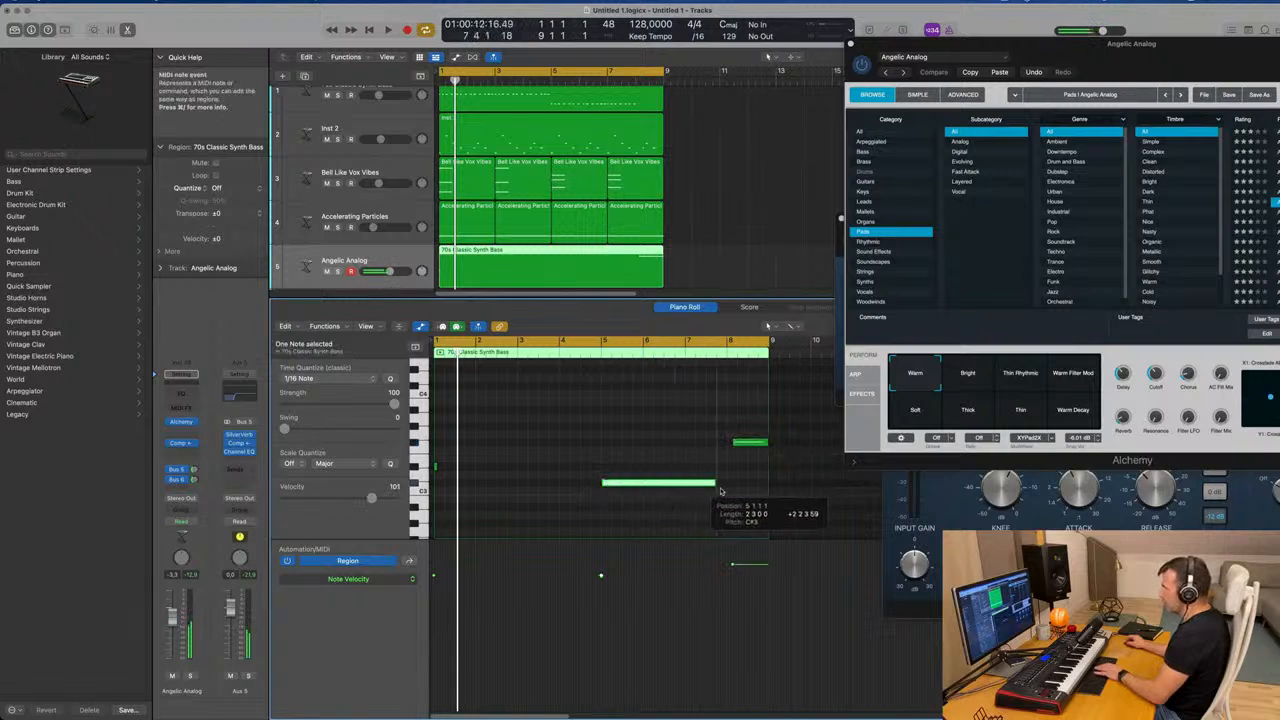
left_click_drag(452, 468, 604, 481)
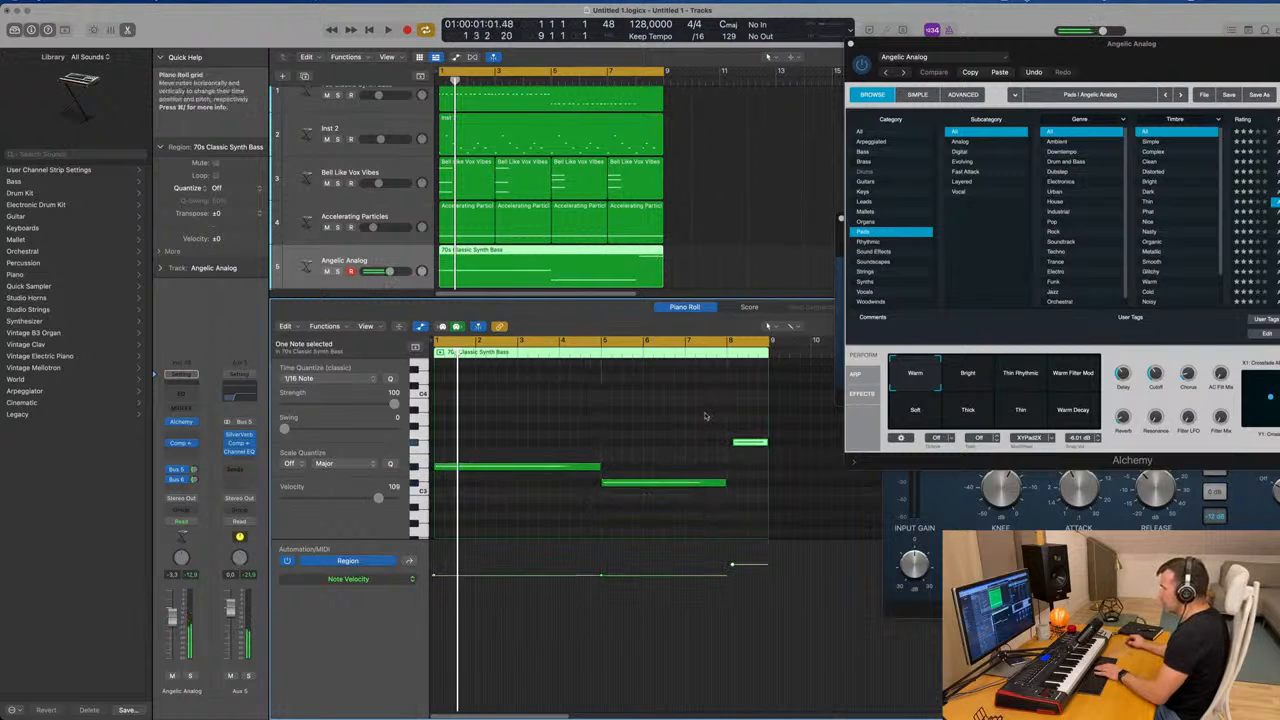
left_click_drag(757, 444, 766, 444)
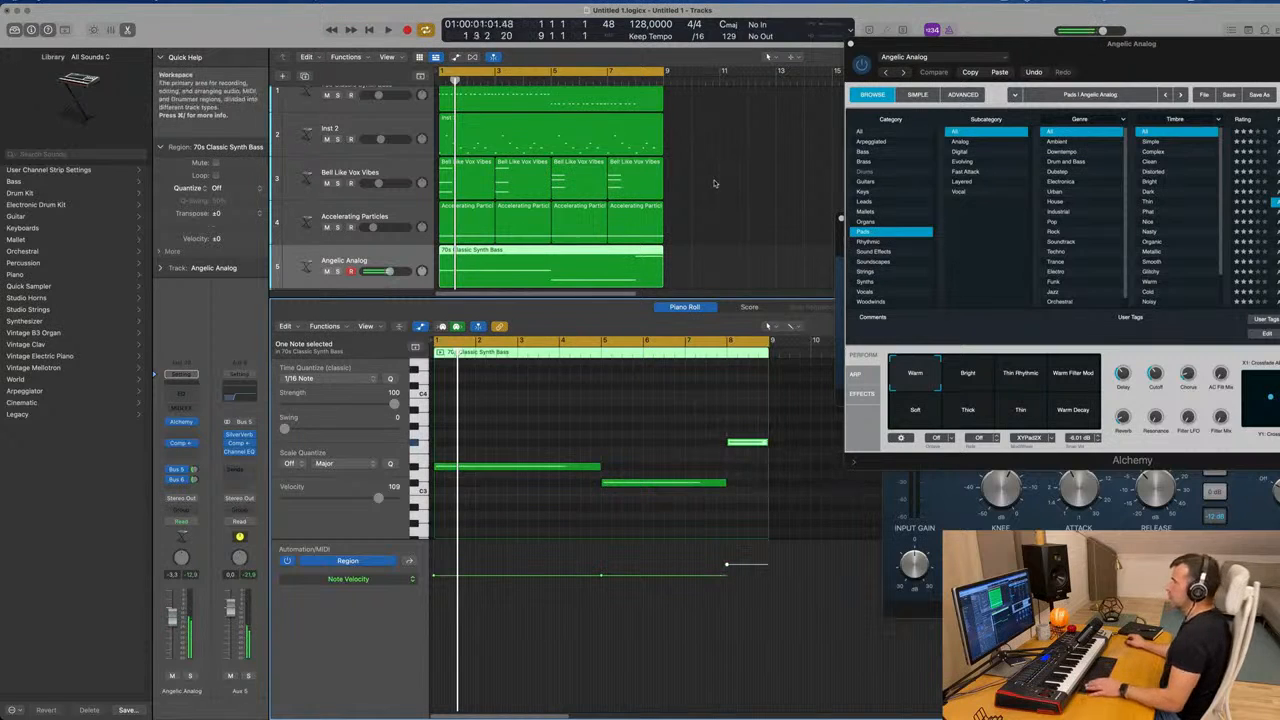
Lower the Angelic Analog track to about -4.5 dB during playback and adjust the preset's Cutoff and other performance controls
key("space")
left_click_drag(172, 618, 172, 622)
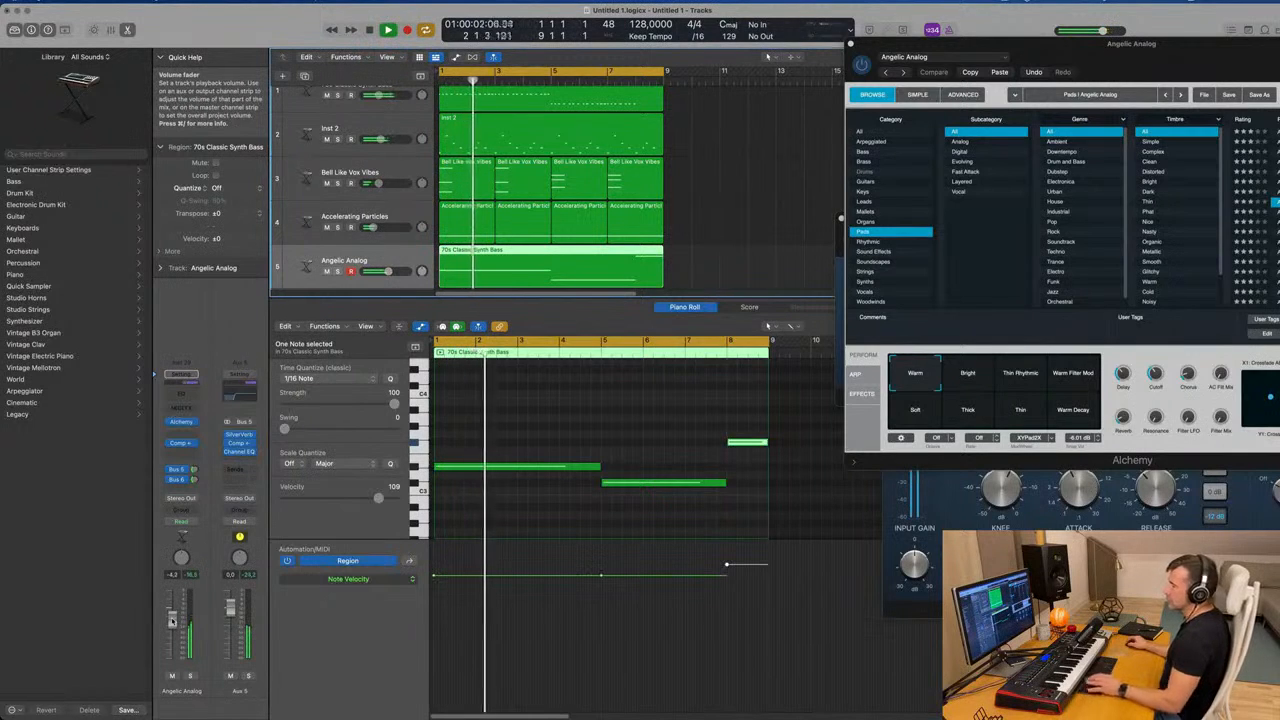
left_click_drag(1135, 54, 857, 180)
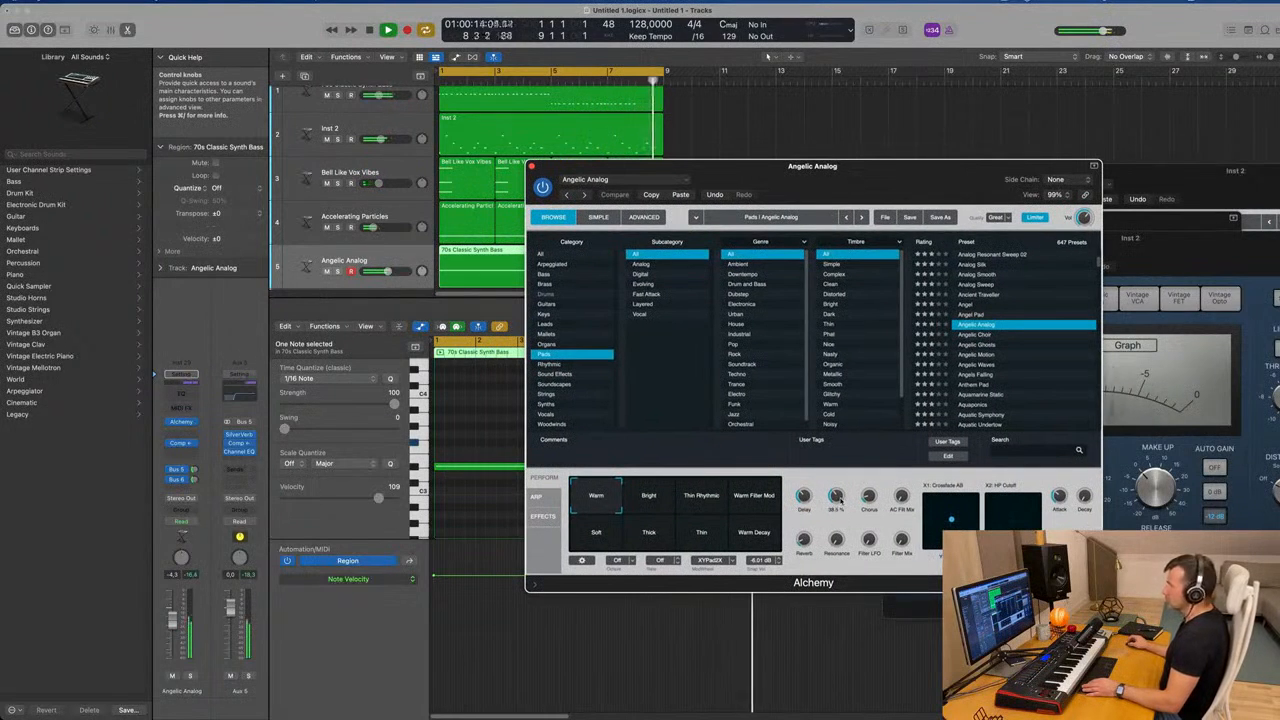
mouse_move(839, 500)
left_mouse_down()
mouse_move(839, 515)
mouse_move(845, 495)
left_mouse_up()
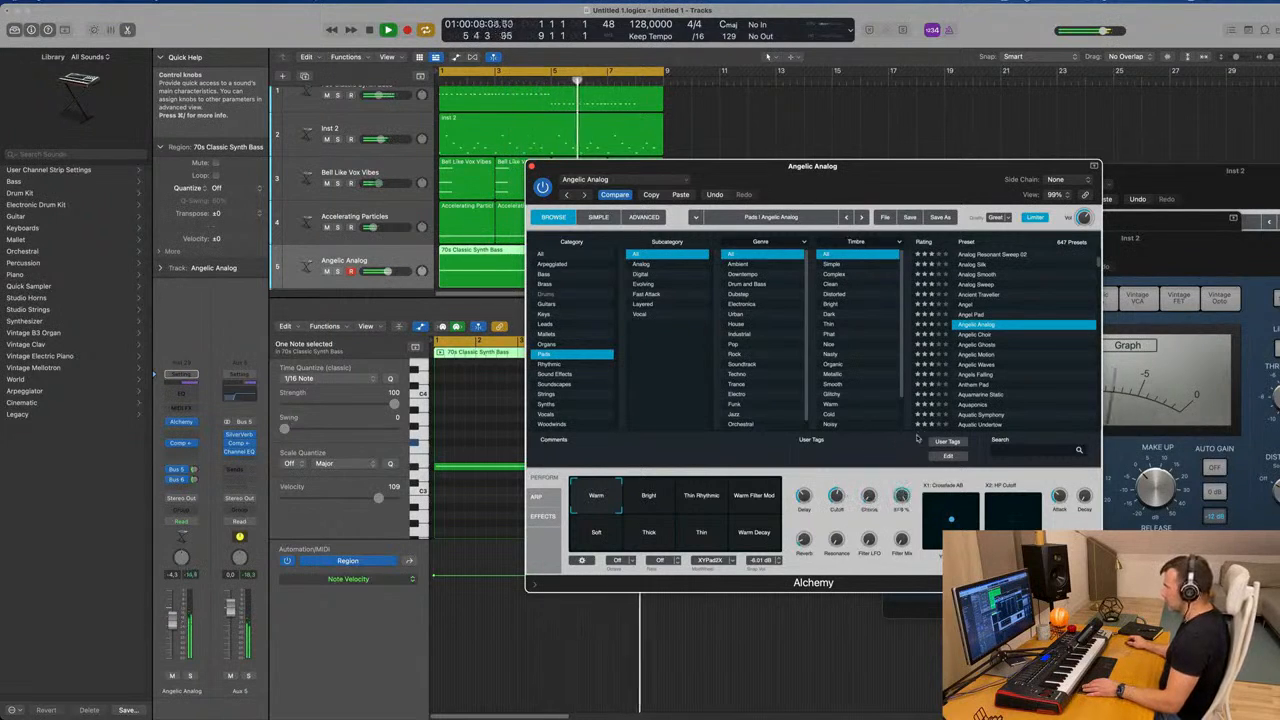
left_click_drag(836, 500, 836, 506)
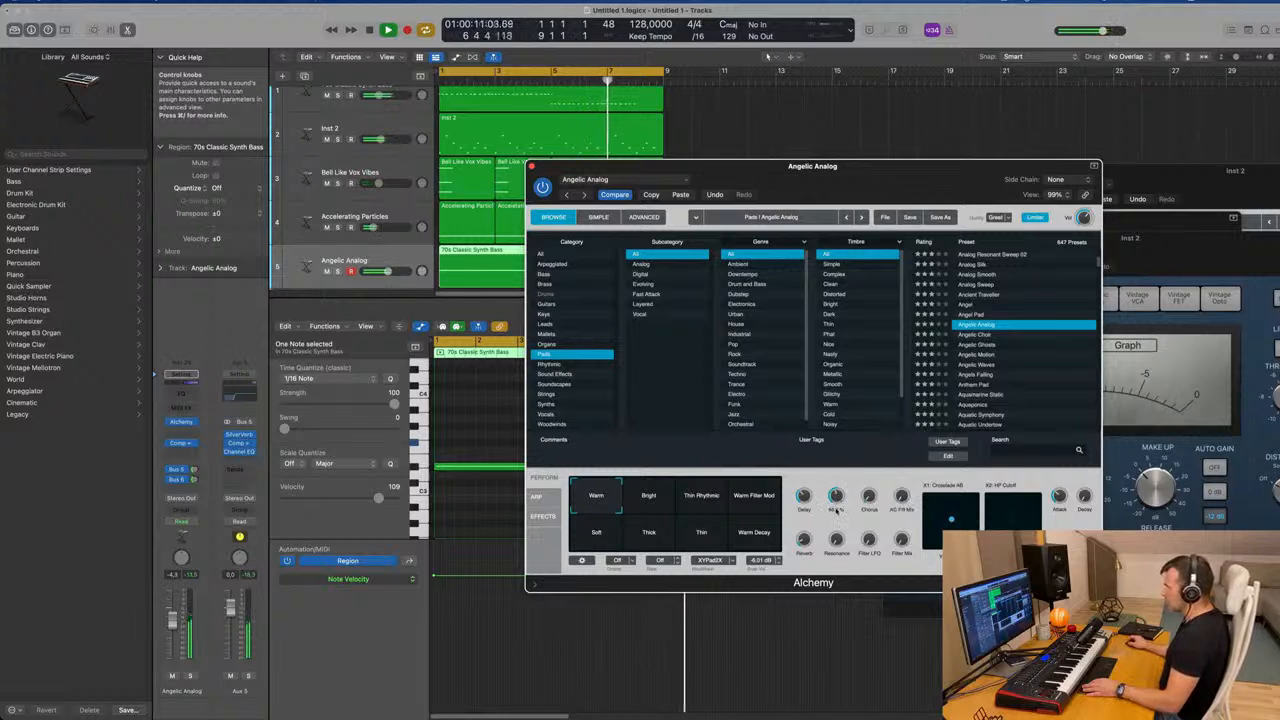
key("Return")
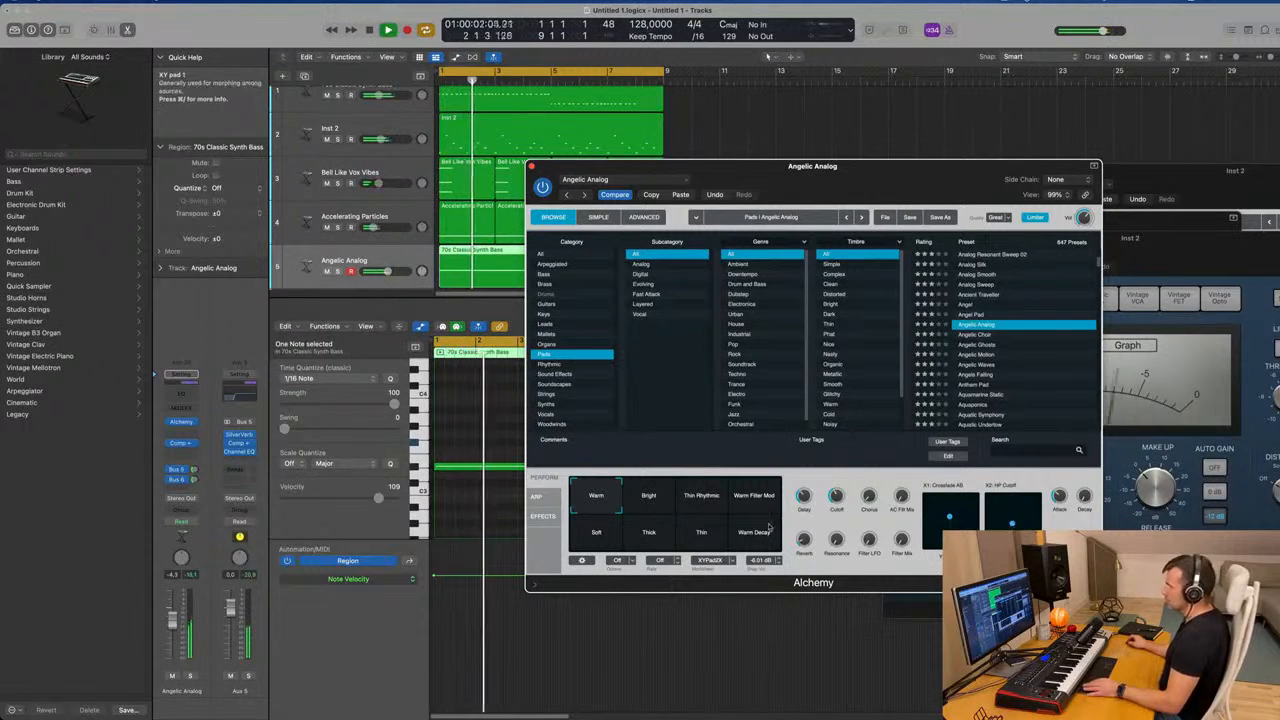
Load the Angelic Choir preset in Alchemy and lower the track volume while the loop plays
left_click_drag(878, 172, 903, 78)
key("space")
key("space")
key("space")
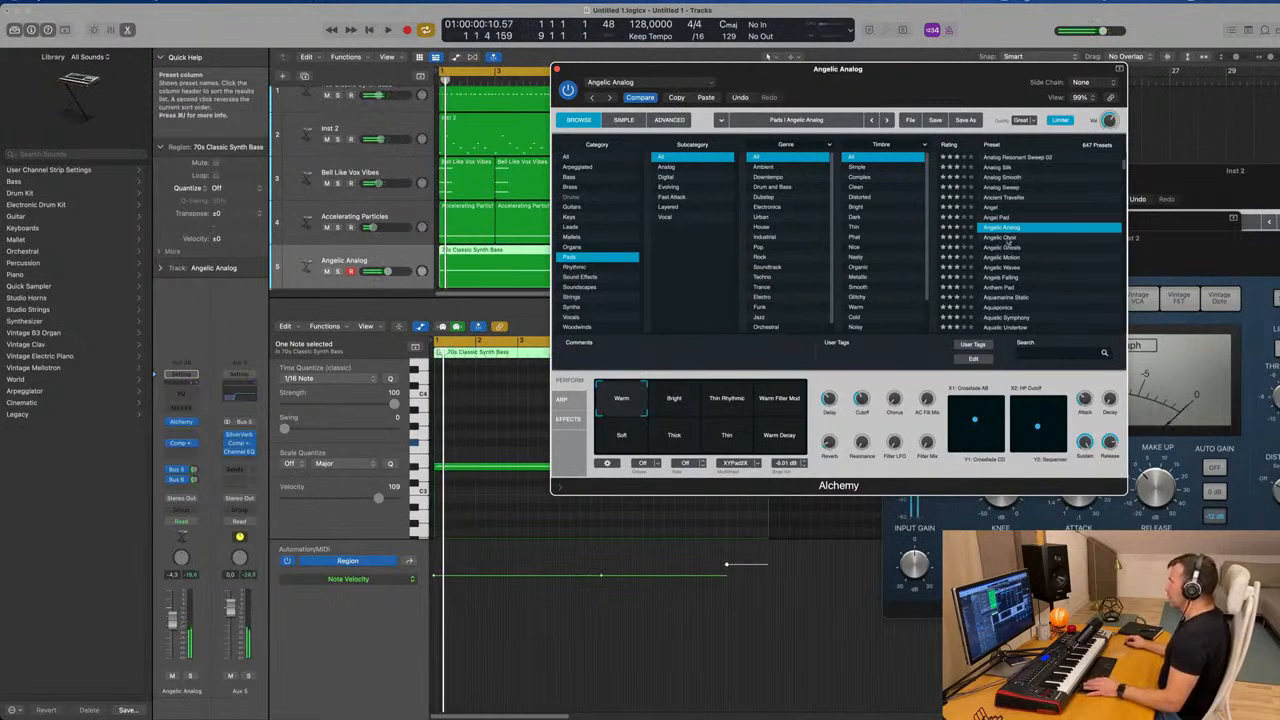
left_click(1005, 238)
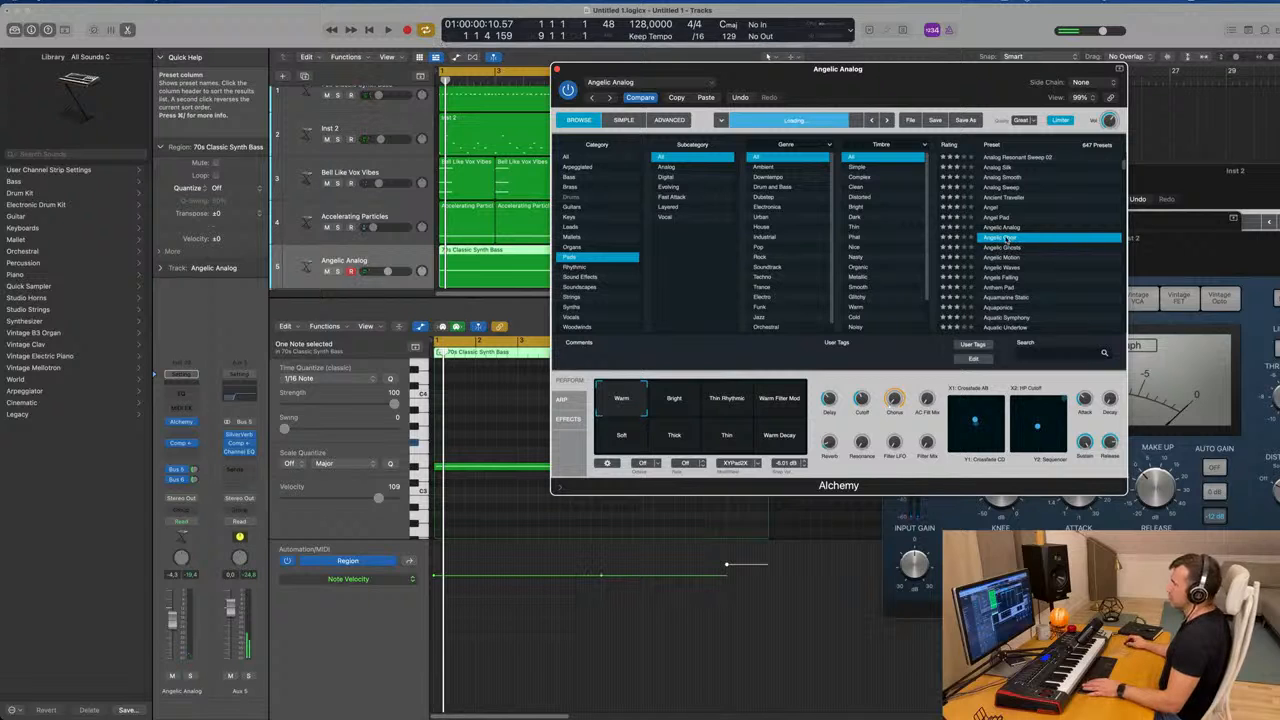
key("space")
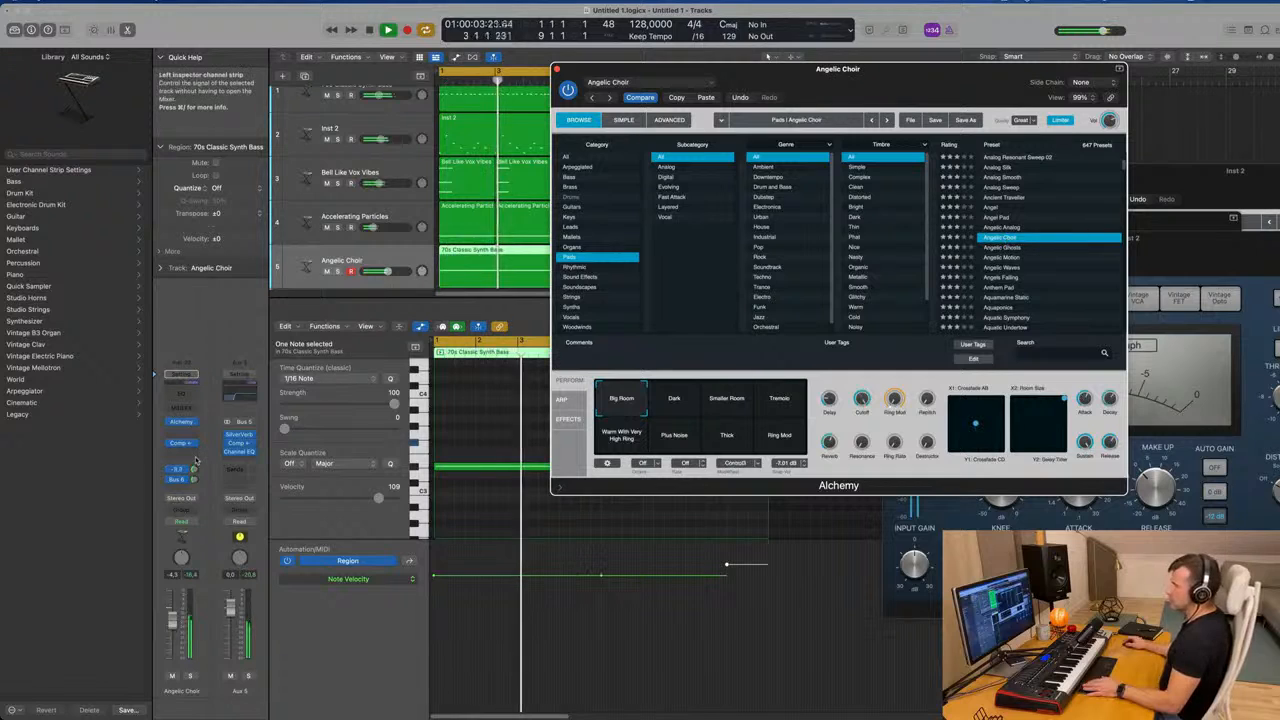
left_click(170, 619)
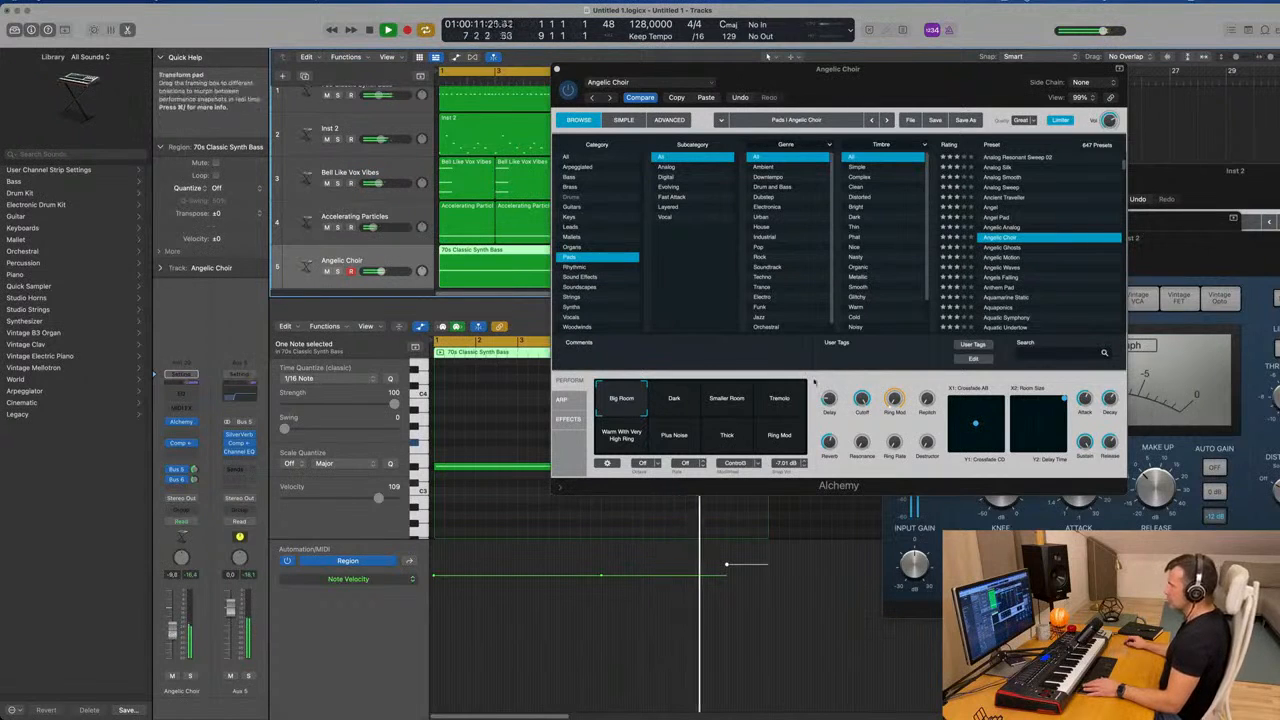
Audition Angelic Choir's Dark, Smaller Room and Tremolo snapshots, select Warm With Very High Ring and raise the track volume to about -2.7 dB
left_click(675, 401)
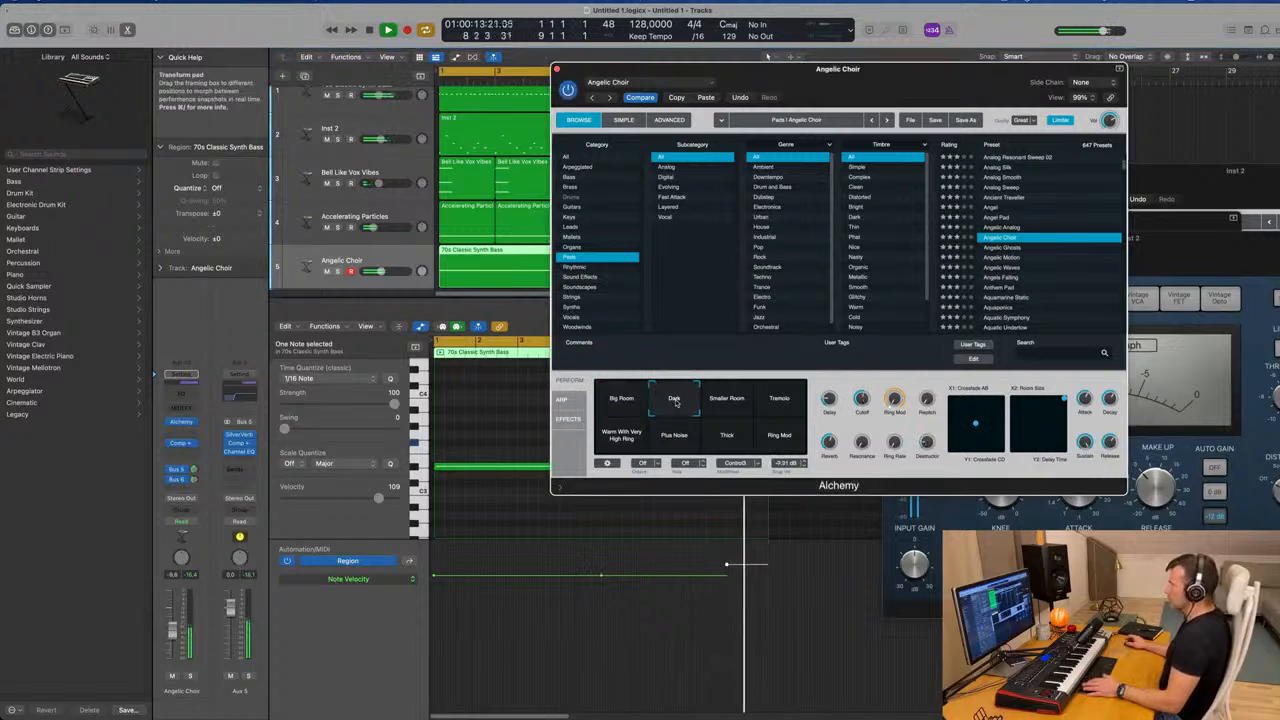
key("space")
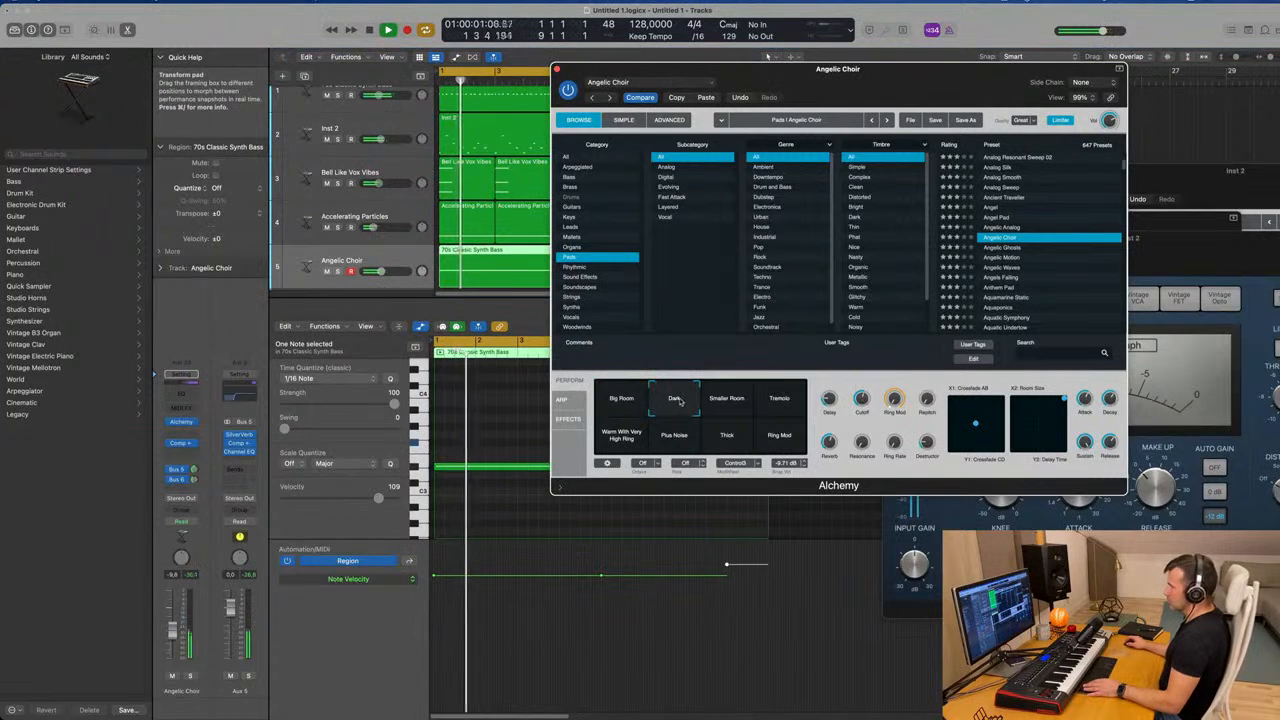
left_click_drag(174, 632, 171, 631)
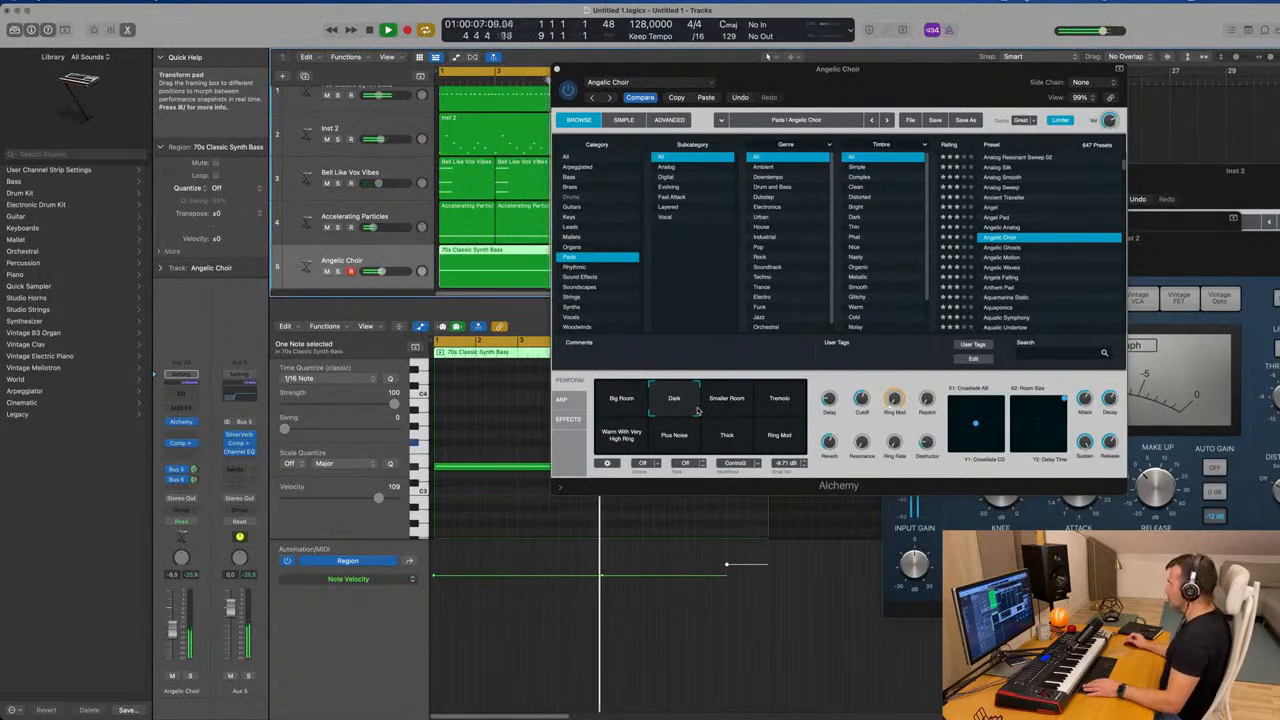
left_click(740, 405)
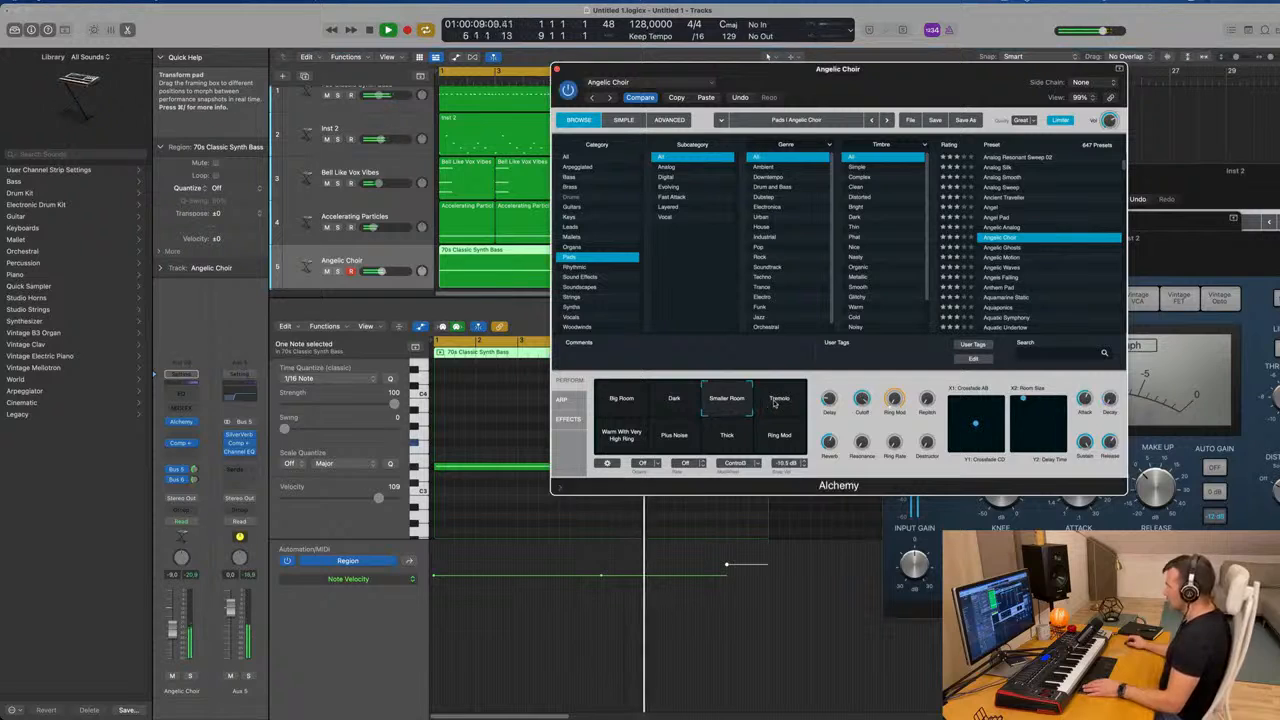
left_click(782, 403)
left_click(622, 436)
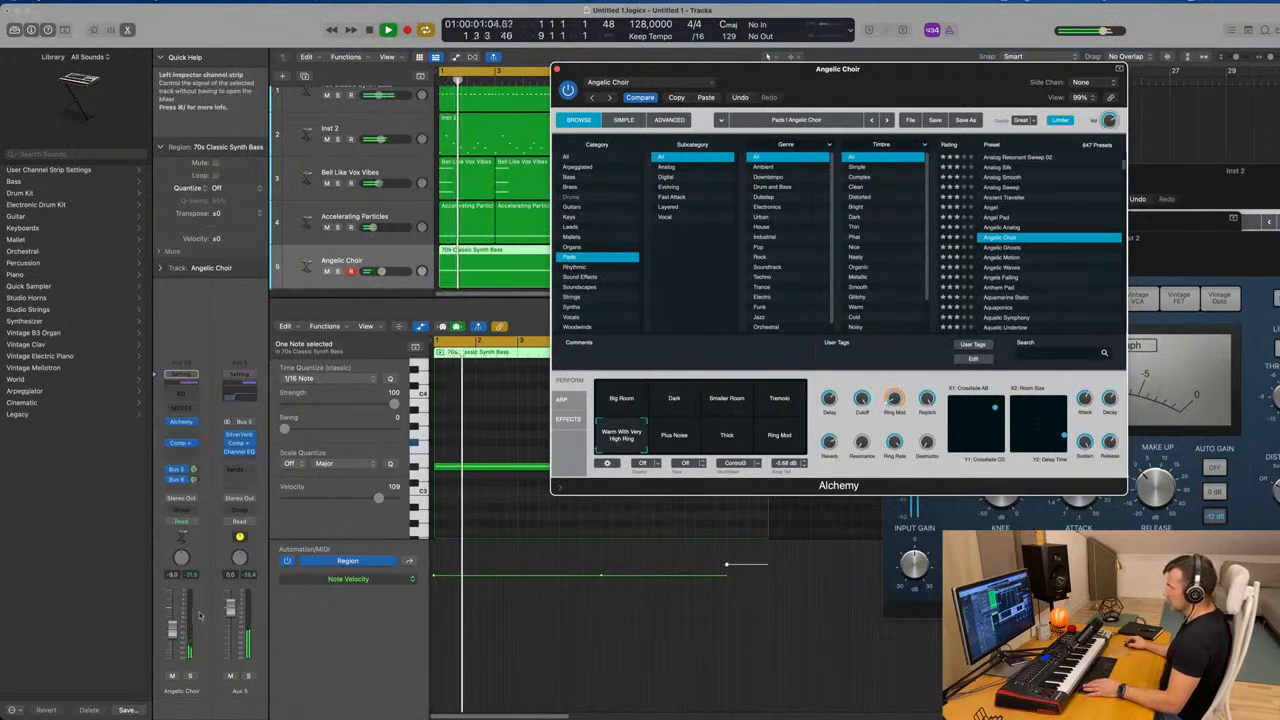
left_click_drag(172, 631, 172, 617)
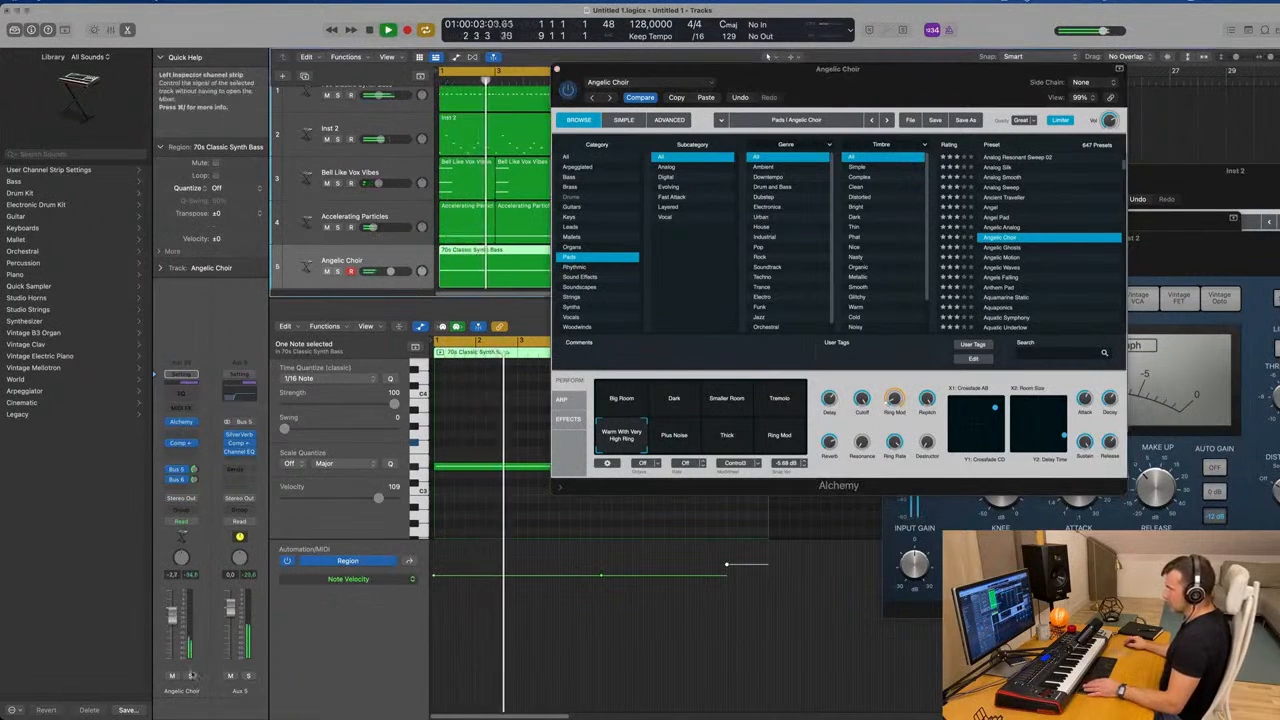
Check Angelic Choir in solo, audition its Plus Noise and Smaller Room snapshots, and lower the track volume to about -9.6 dB
left_click(190, 676)
left_click(190, 676)
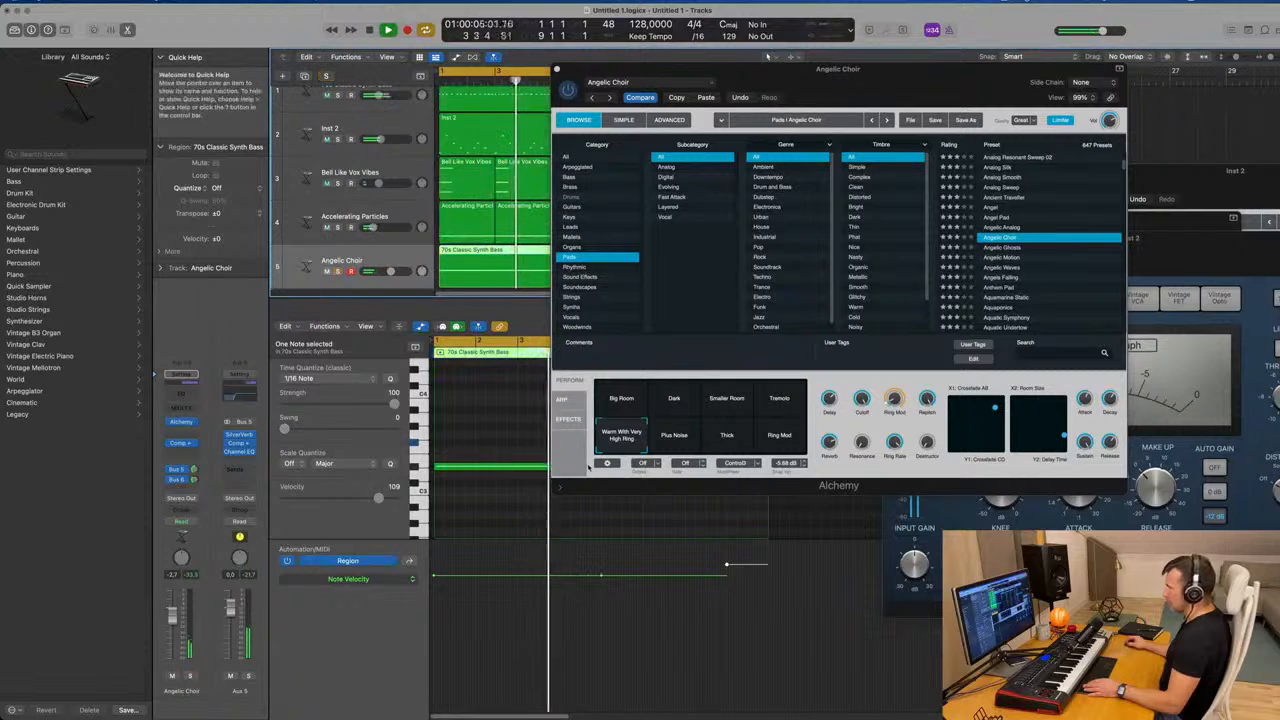
left_click(673, 437)
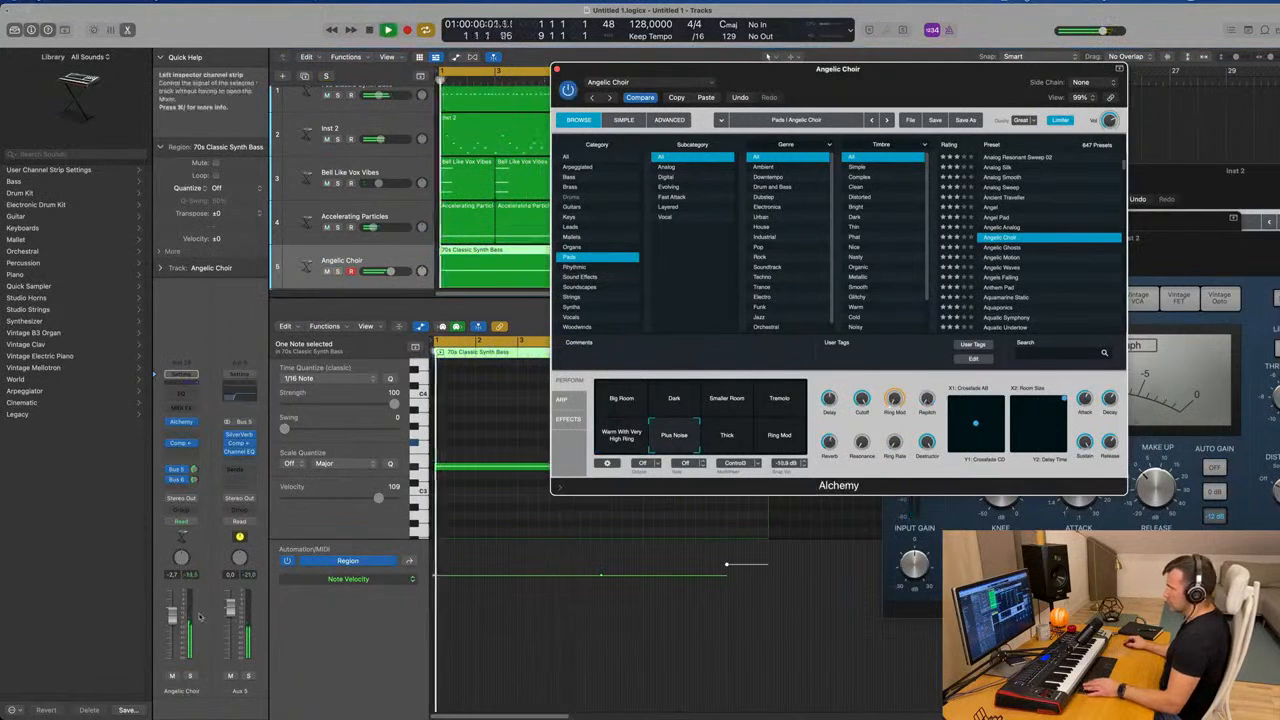
left_click_drag(173, 630, 173, 638)
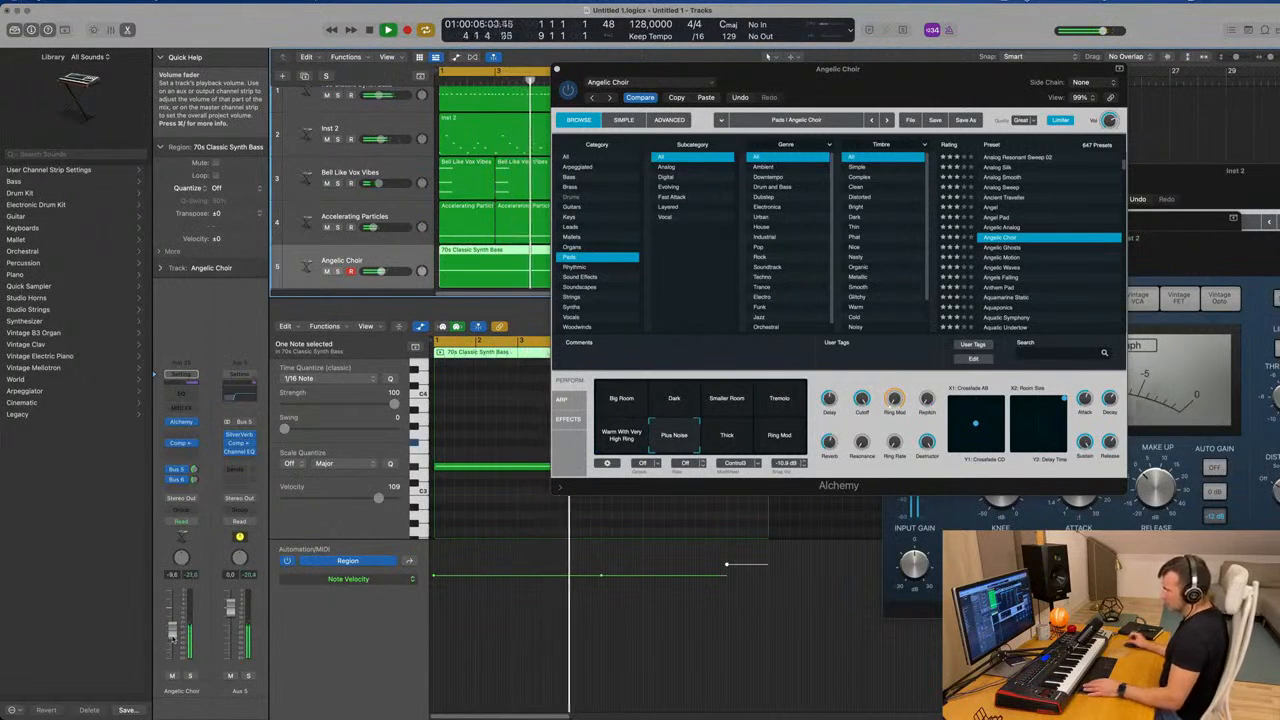
left_click(662, 488)
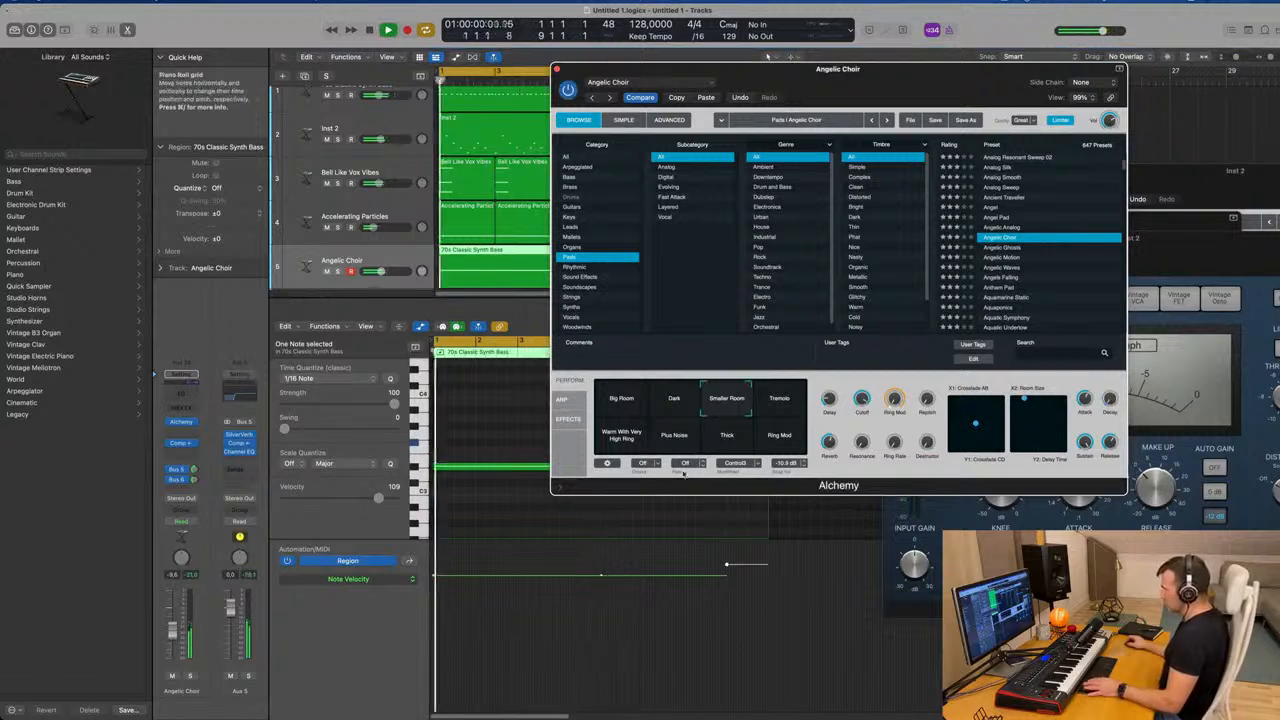
Select Angelic Choir's Dark snapshot, raise the track volume slightly and compare the pad soloed and in the mix
left_click(692, 403)
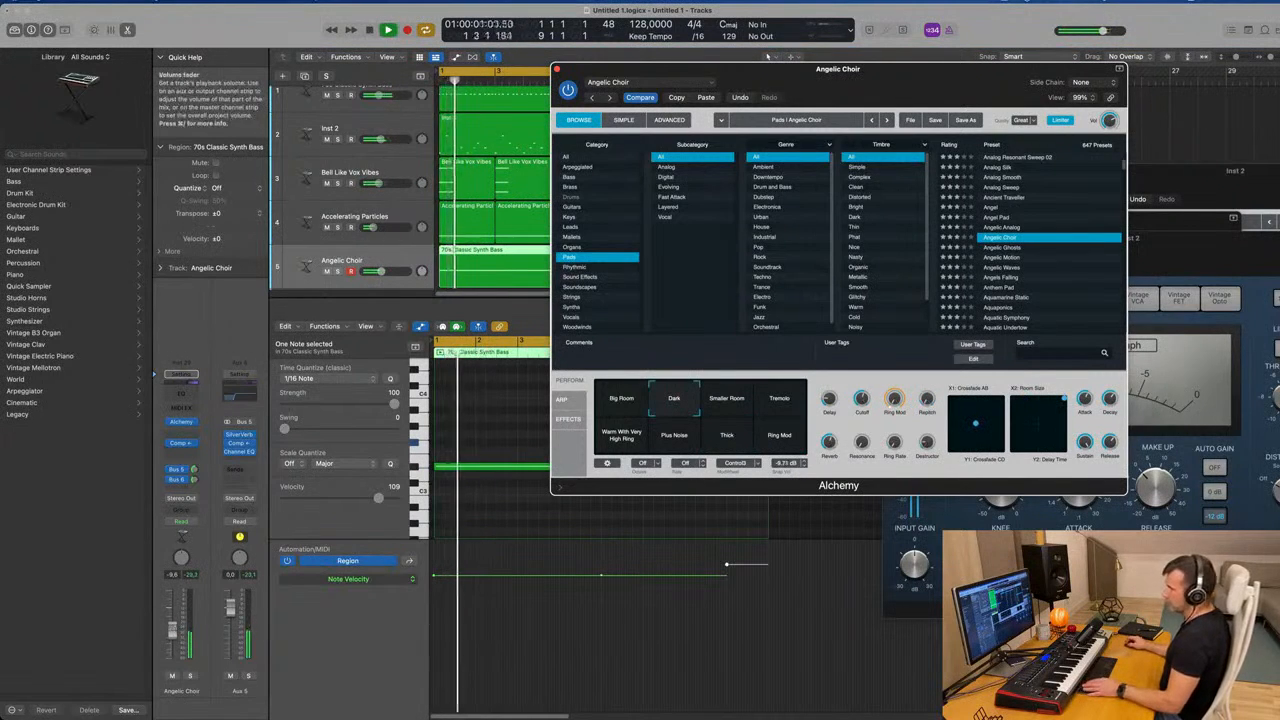
left_click_drag(173, 631, 173, 625)
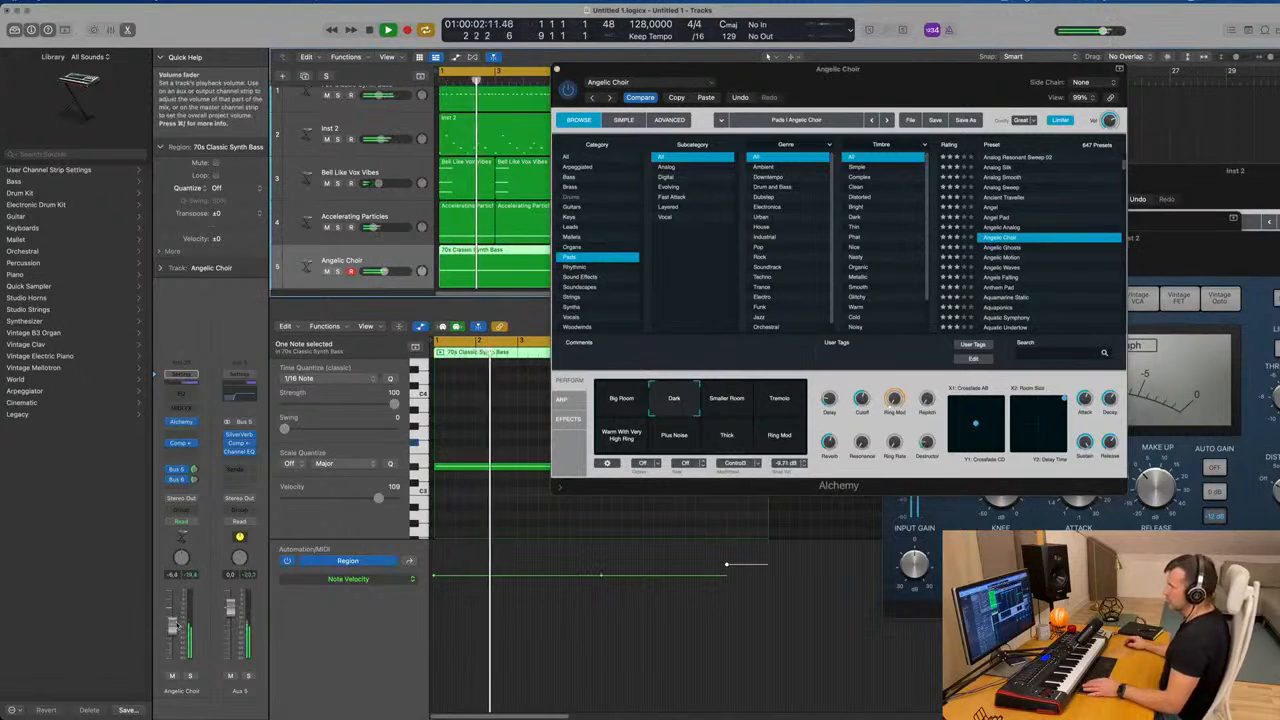
left_click(193, 676)
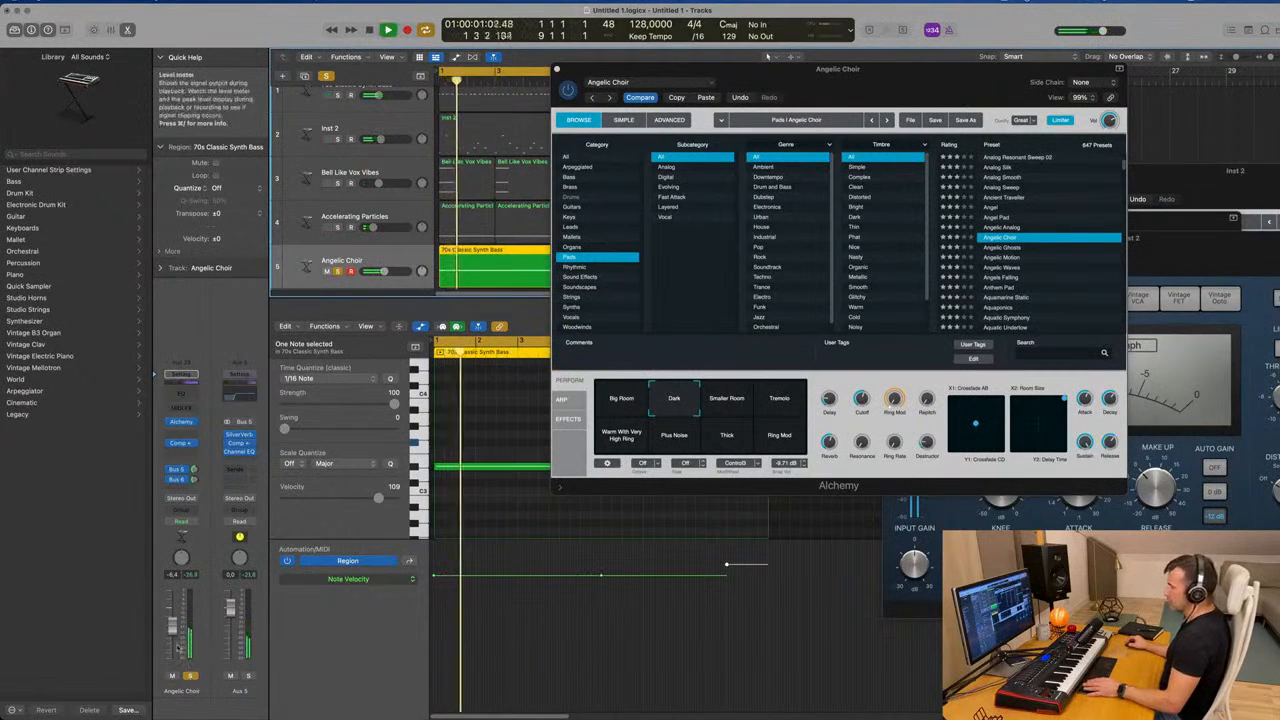
left_click(190, 676)
key("space")
key("space")
Add a Channel EQ to the Angelic Choir track with a low cut at 330 Hz and 18 dB/Oct
left_click(181, 390)
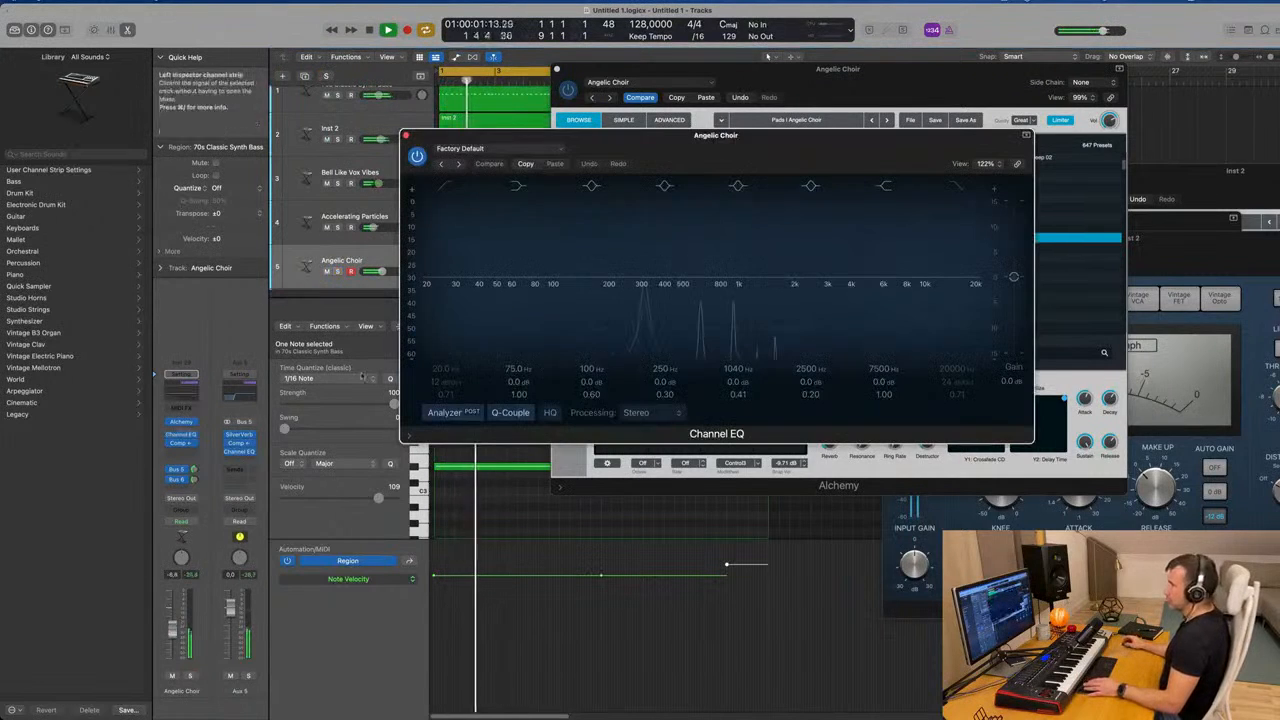
left_click(515, 355)
left_click_drag(515, 355, 648, 345)
left_click_drag(713, 137, 759, 135)
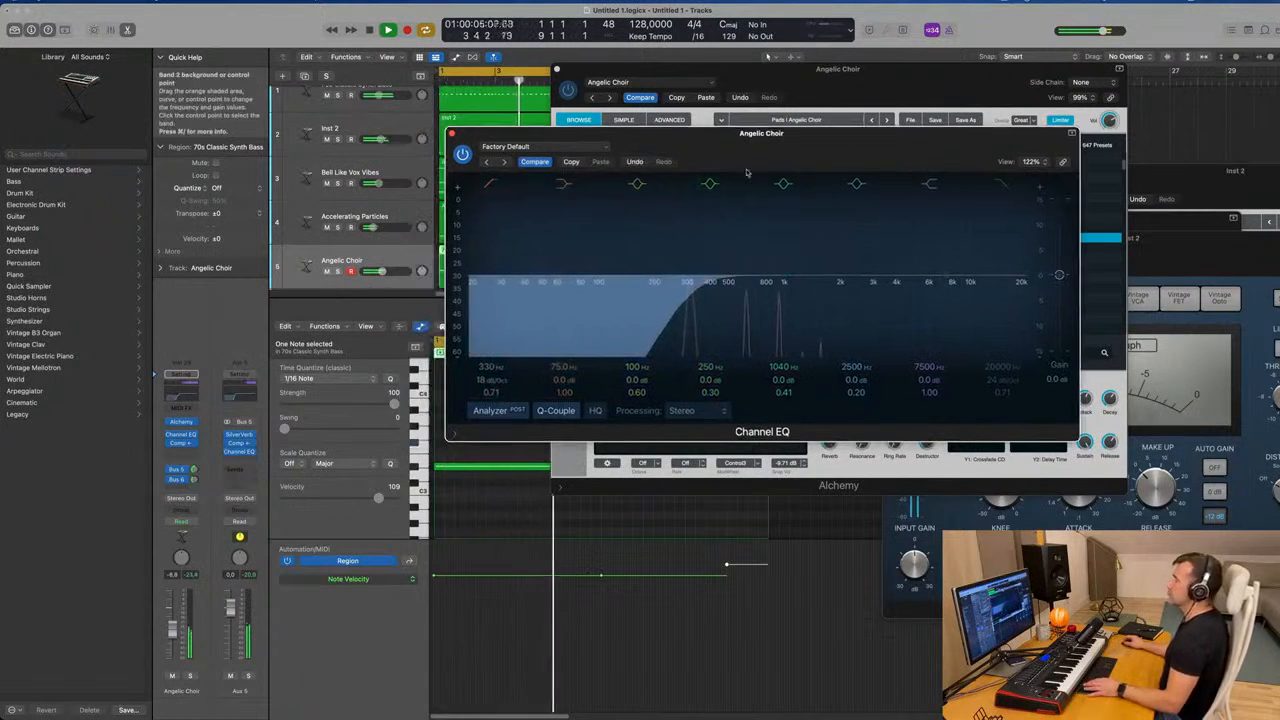
Set the Angelic Choir volume to about -9.0 dB and close its Channel EQ and Alchemy windows
left_click_drag(171, 629, 171, 630)
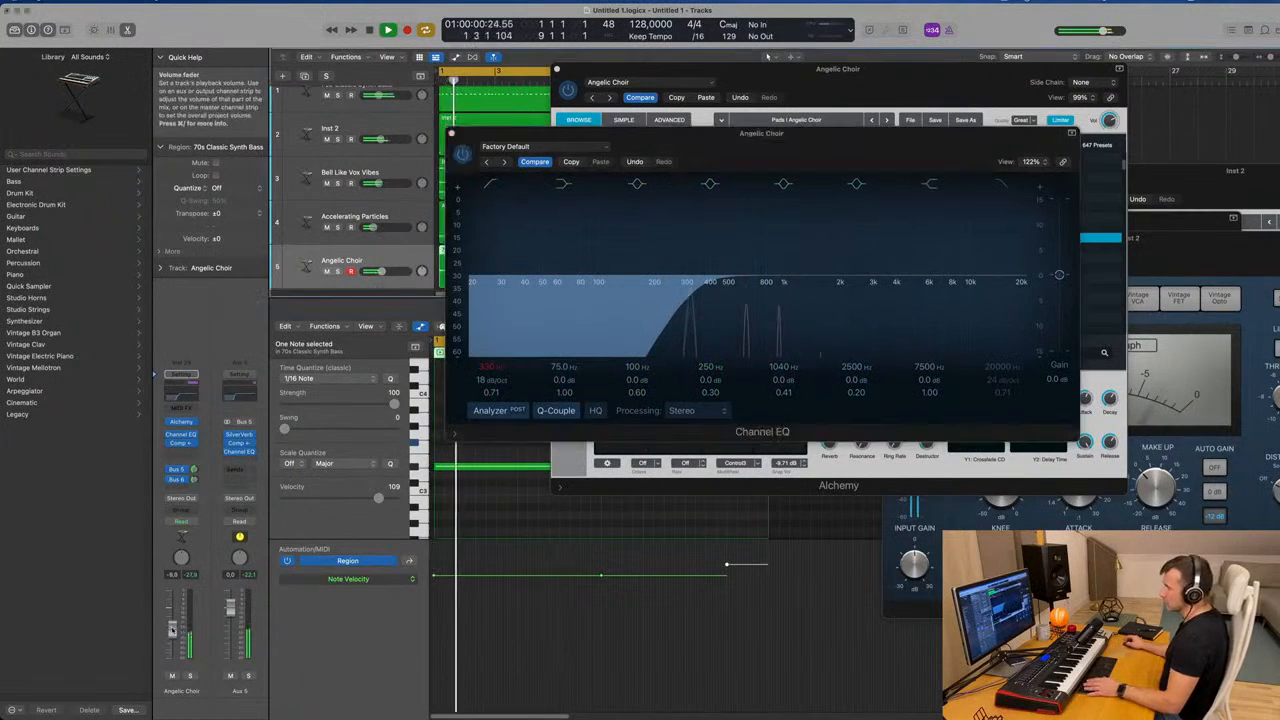
left_click_drag(449, 138, 455, 137)
left_click(456, 132)
left_click_drag(639, 71, 622, 78)
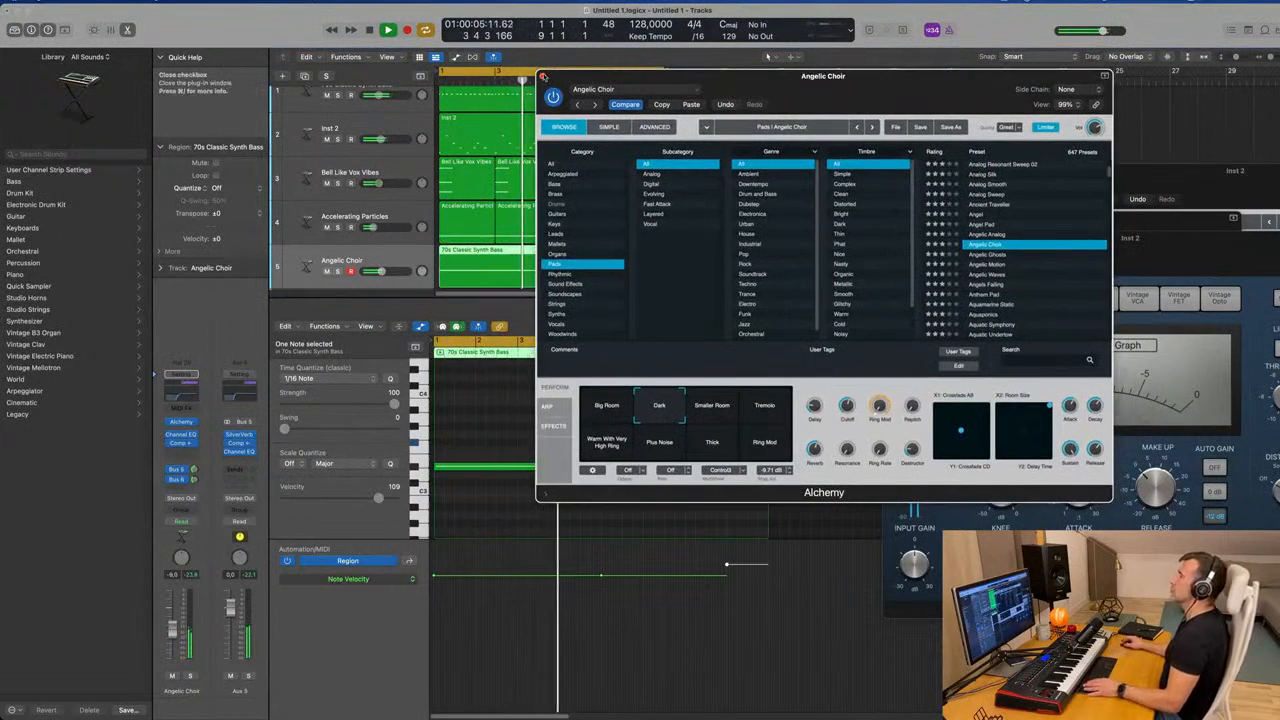
left_click(541, 75)
Select all regions on every track and repeat the eight-bar loop three times, filling the arrangement up to bar 33
scroll(740, 223, "up", 1)
scroll(738, 216, "down", 3)
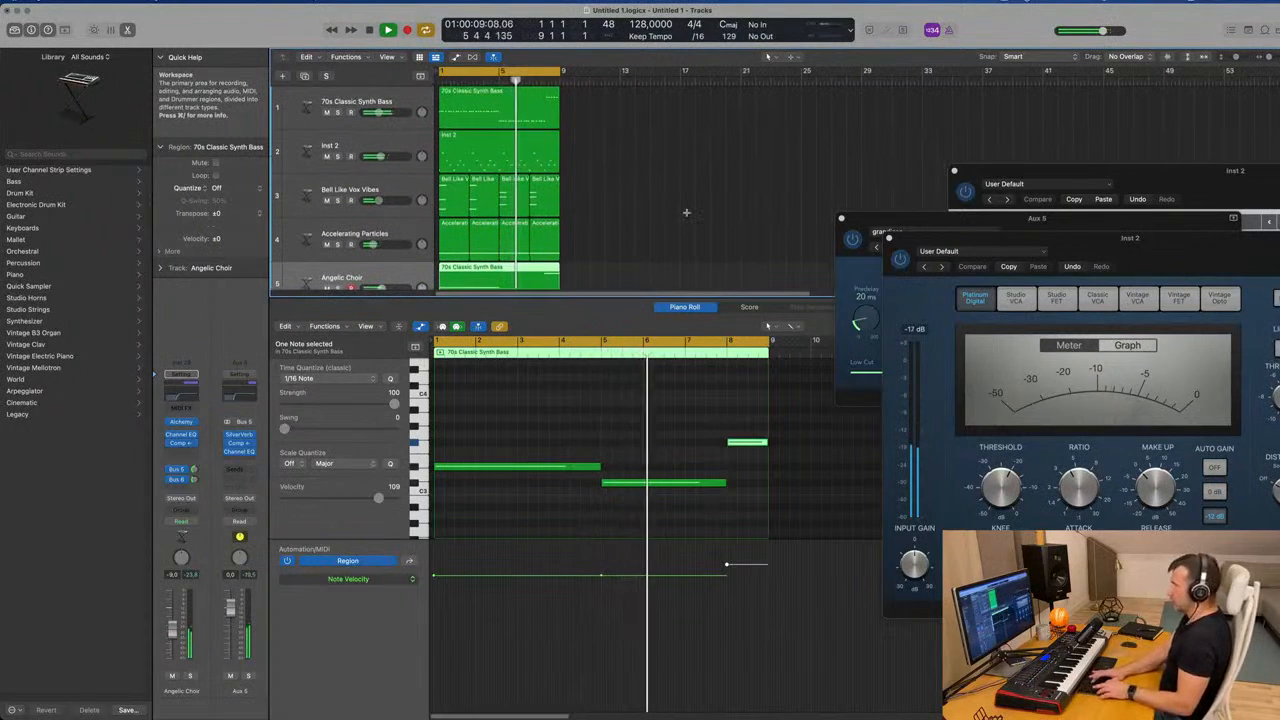
key("super+a")
key("super+r")
key("super+r")
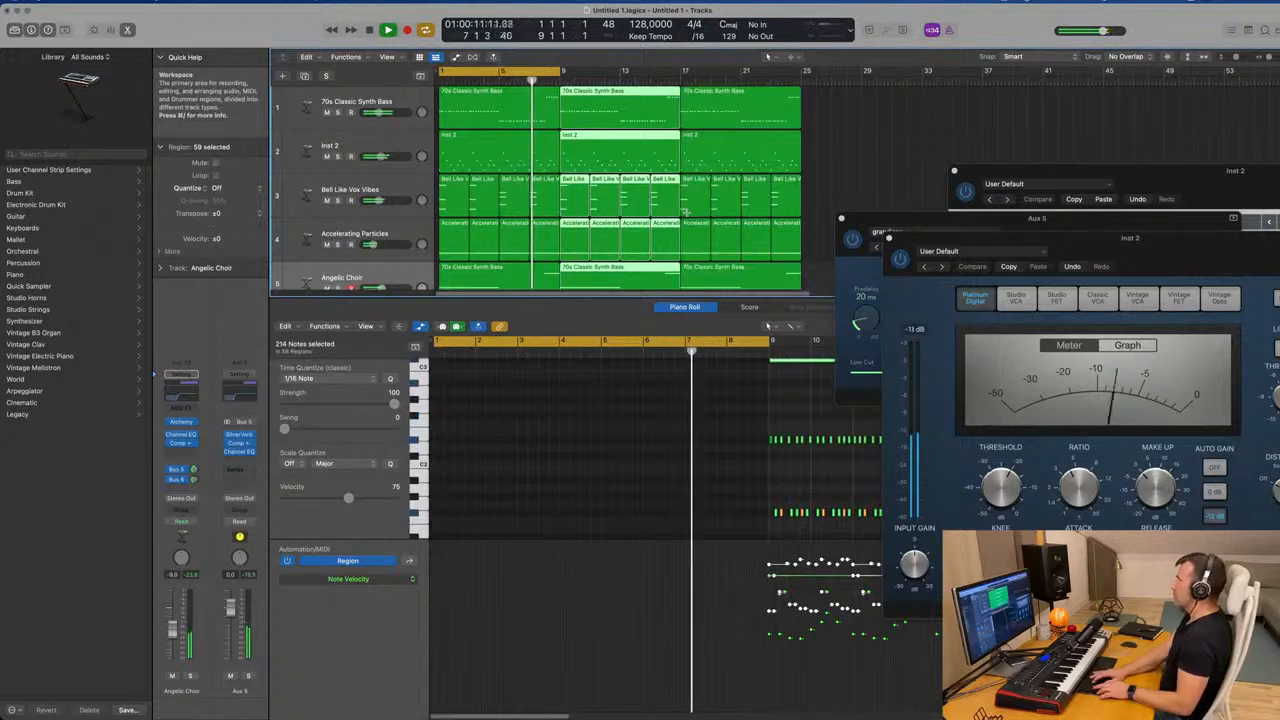
key("super+r")
key("super+Left")
key("super+Left")
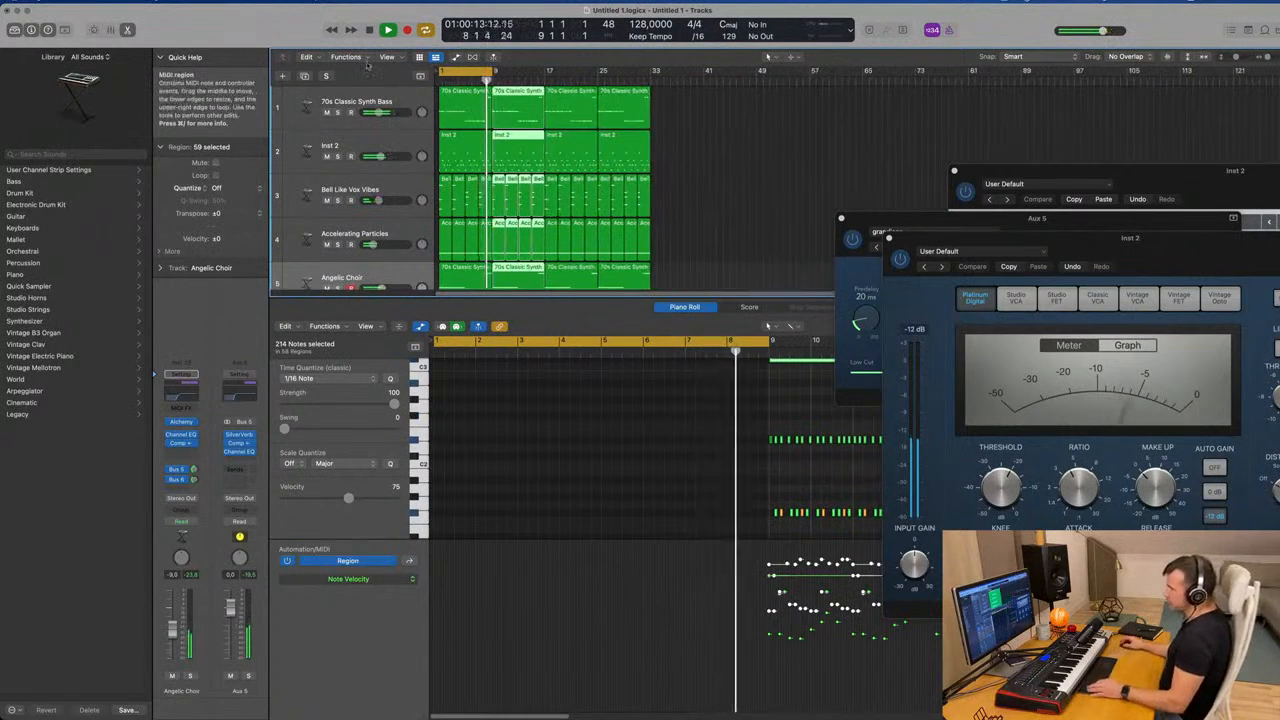
Show the secondary ruler in the Tracks area and extend the cycle range from bar 1 to bar 33
left_click(393, 57)
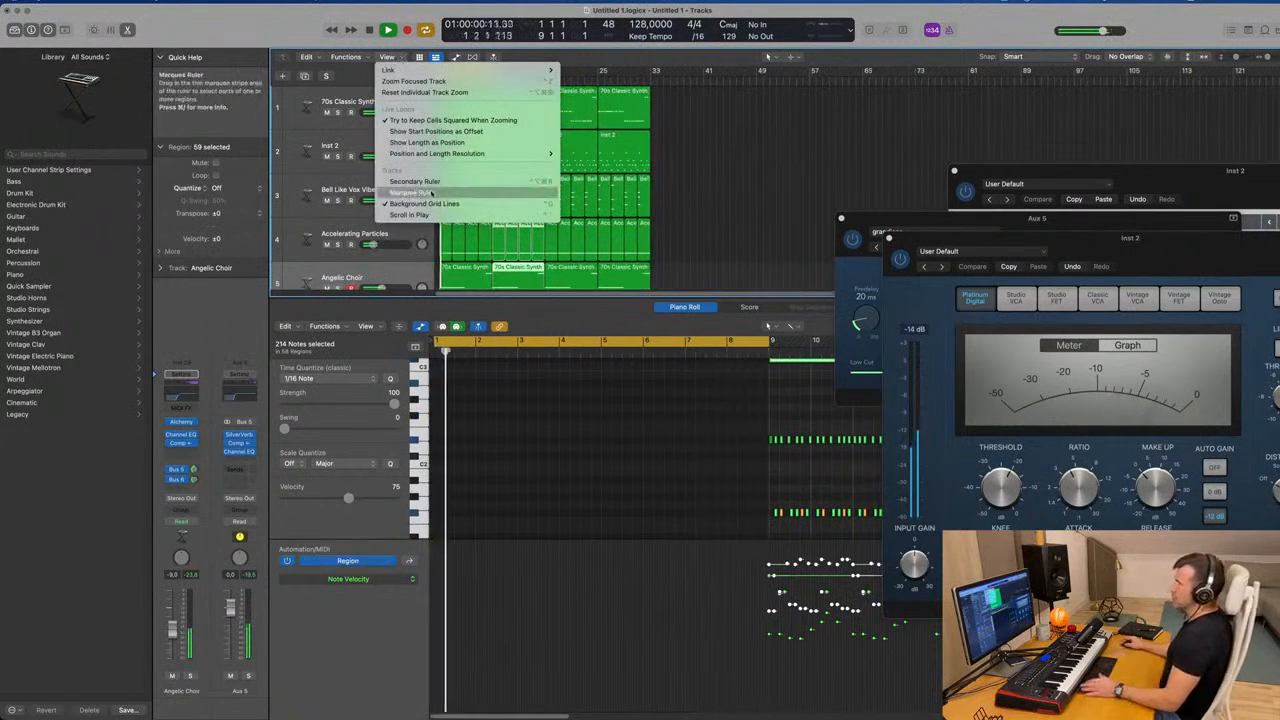
left_click(430, 183)
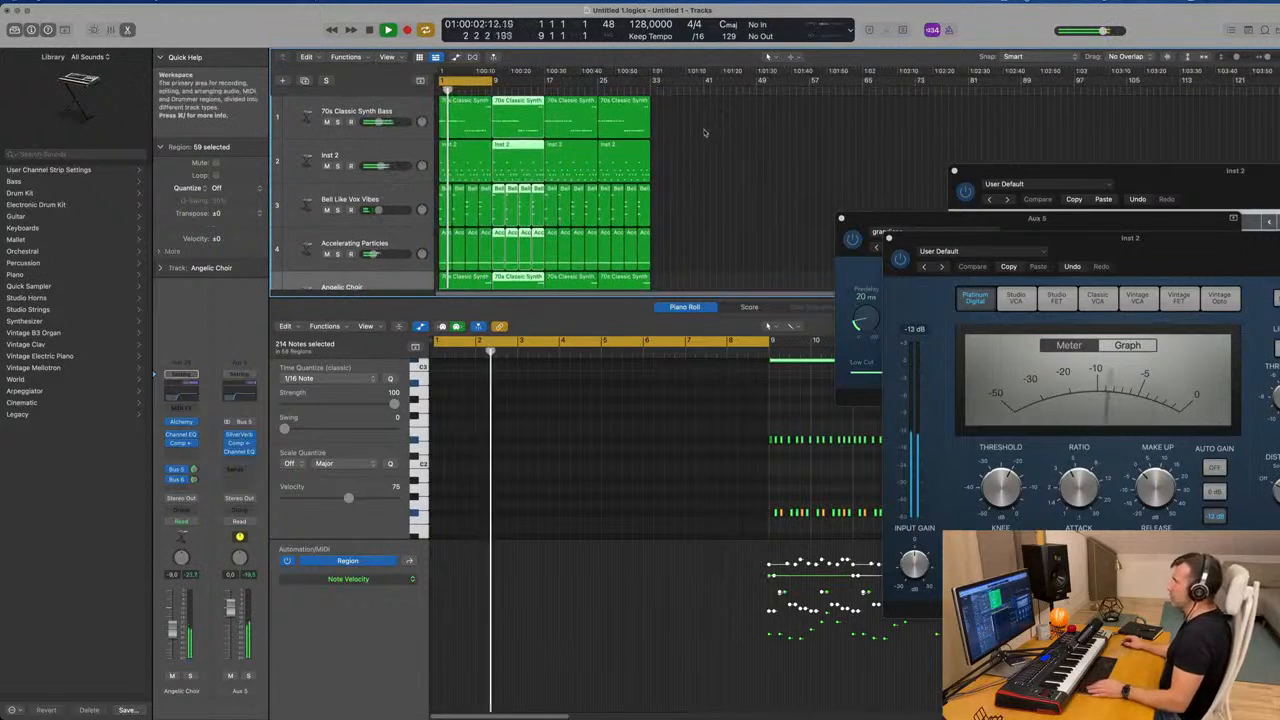
left_click(693, 132)
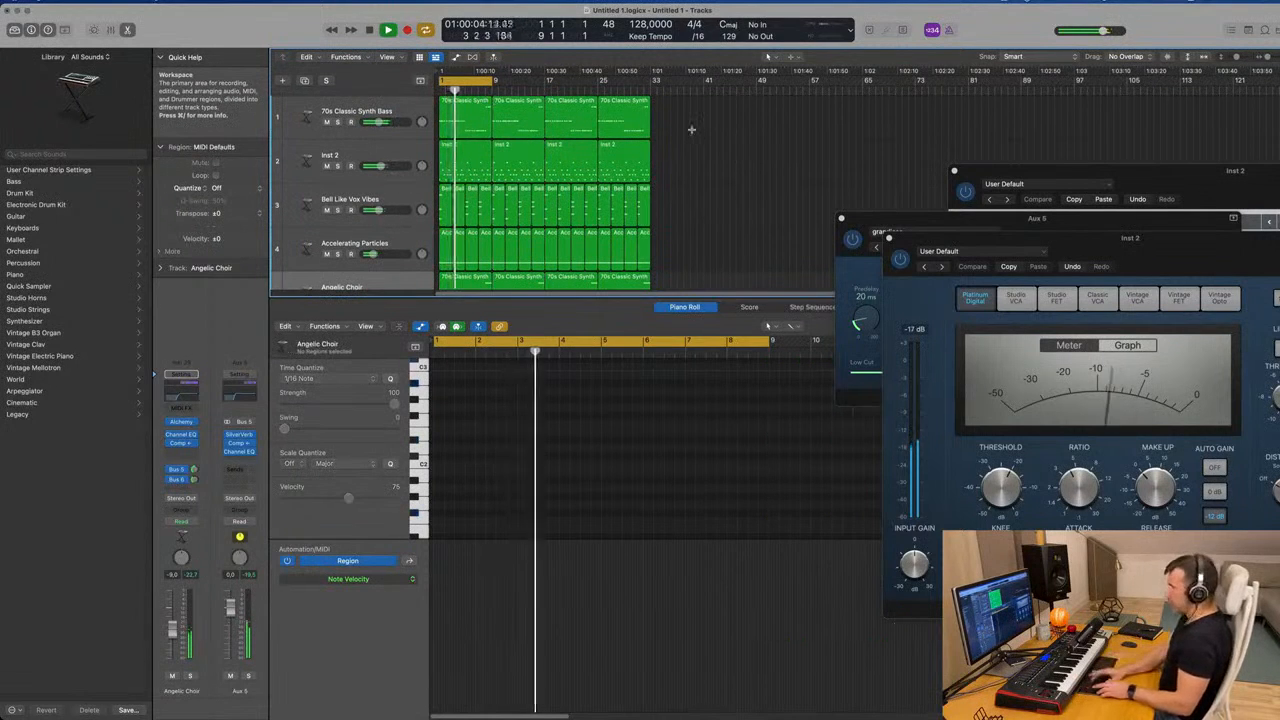
left_click_drag(493, 87, 652, 95)
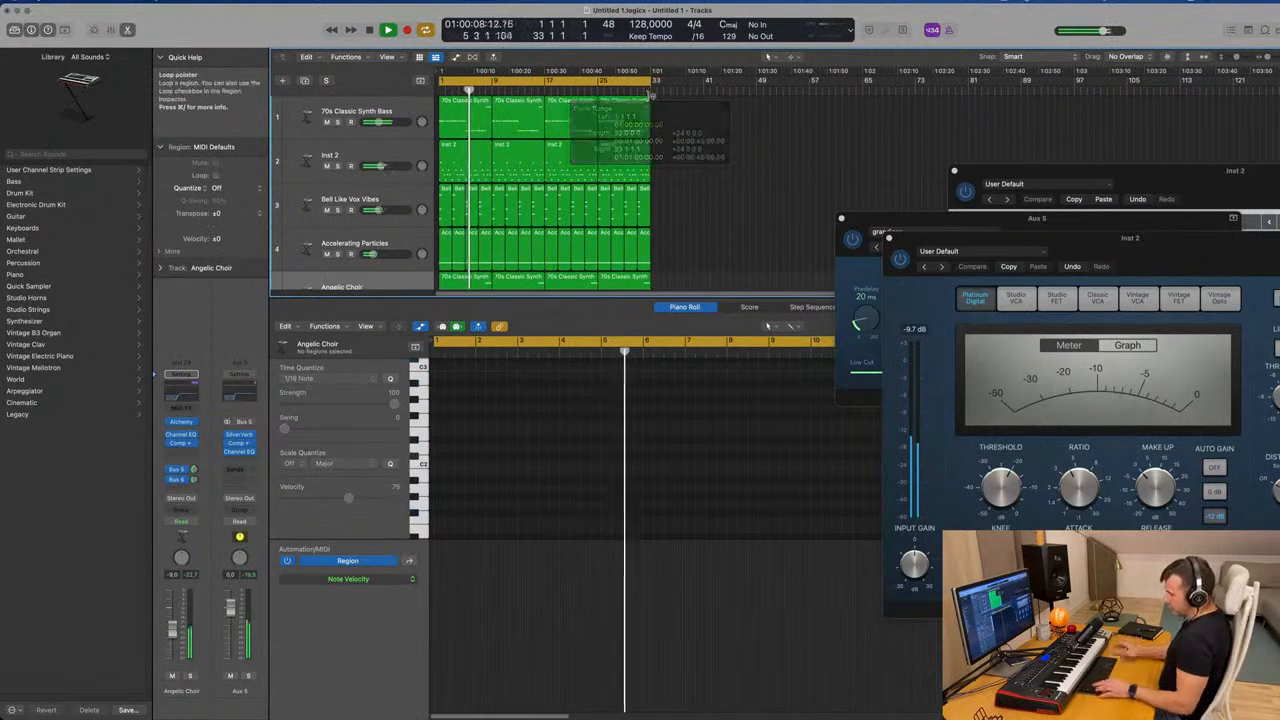
Repeat the 32-bar section between the locators three times across all tracks
key("ctrl+super+r")
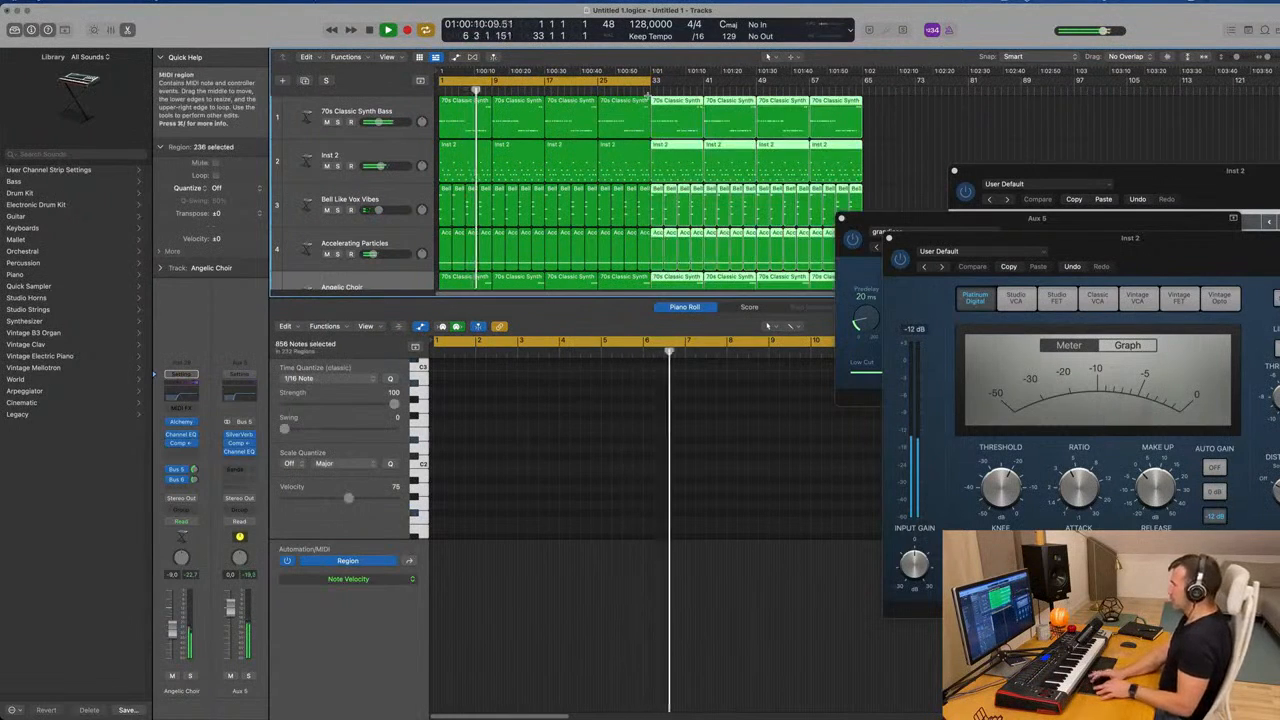
key("ctrl+super+r")
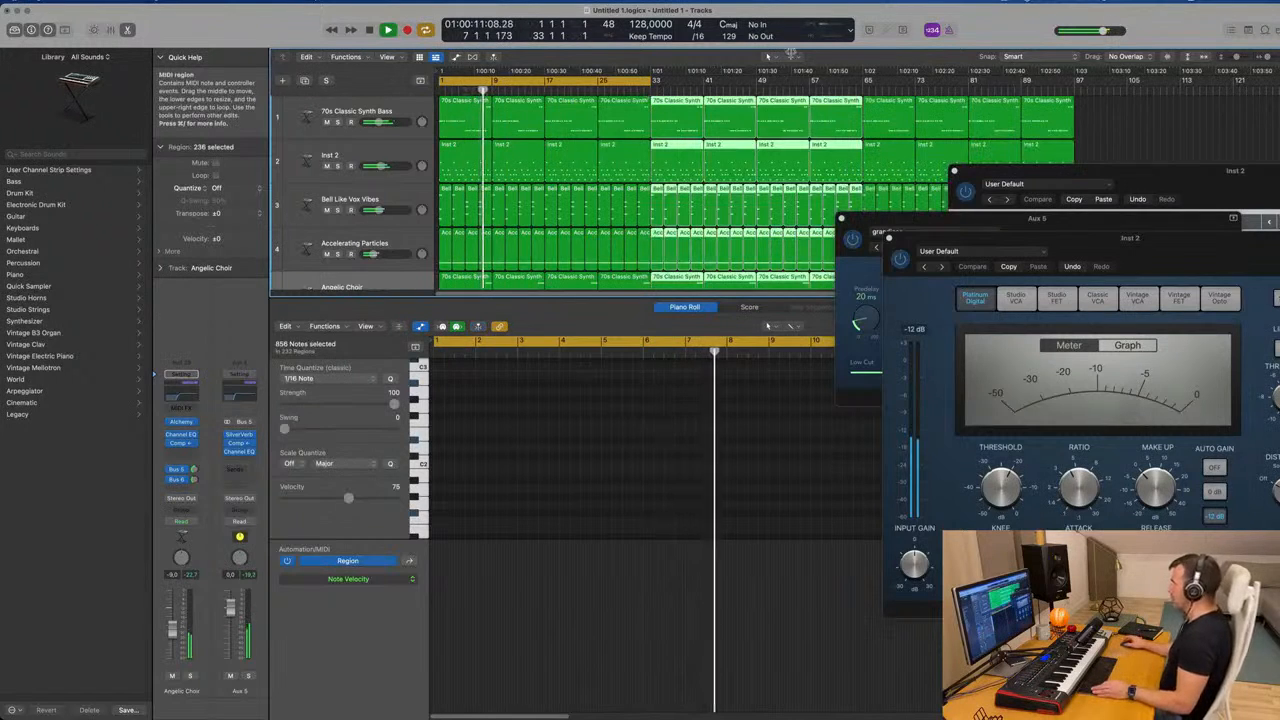
key("ctrl+super+r")
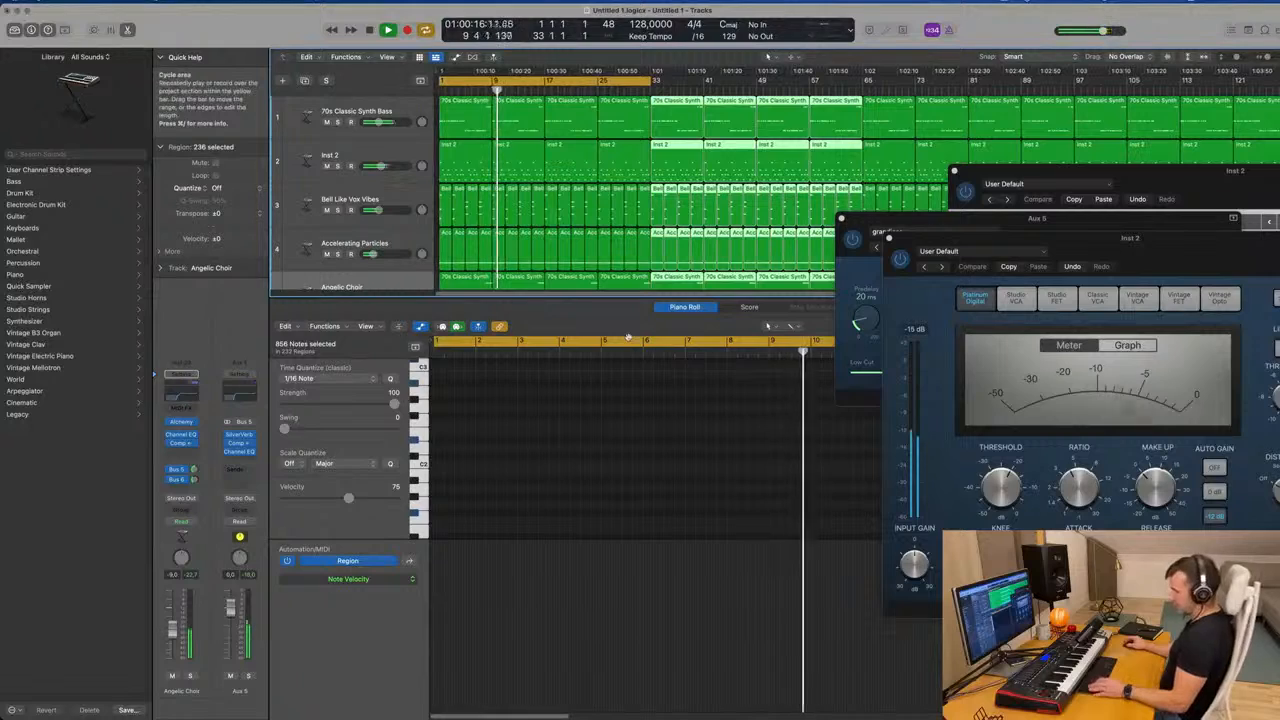
Hide the Piano Roll, deselect all regions and close the remaining Aux 5 and Inst 2 plug-in windows
key("x")
key("x")
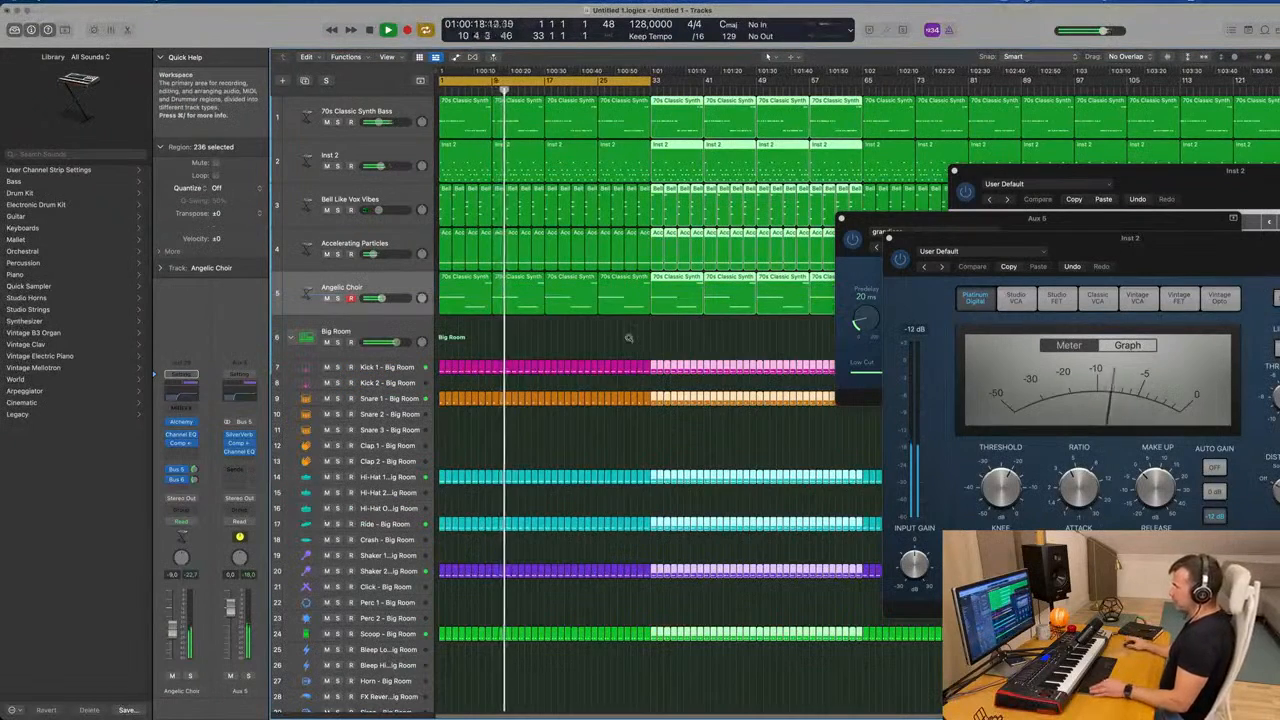
left_click(624, 340)
left_click(842, 218)
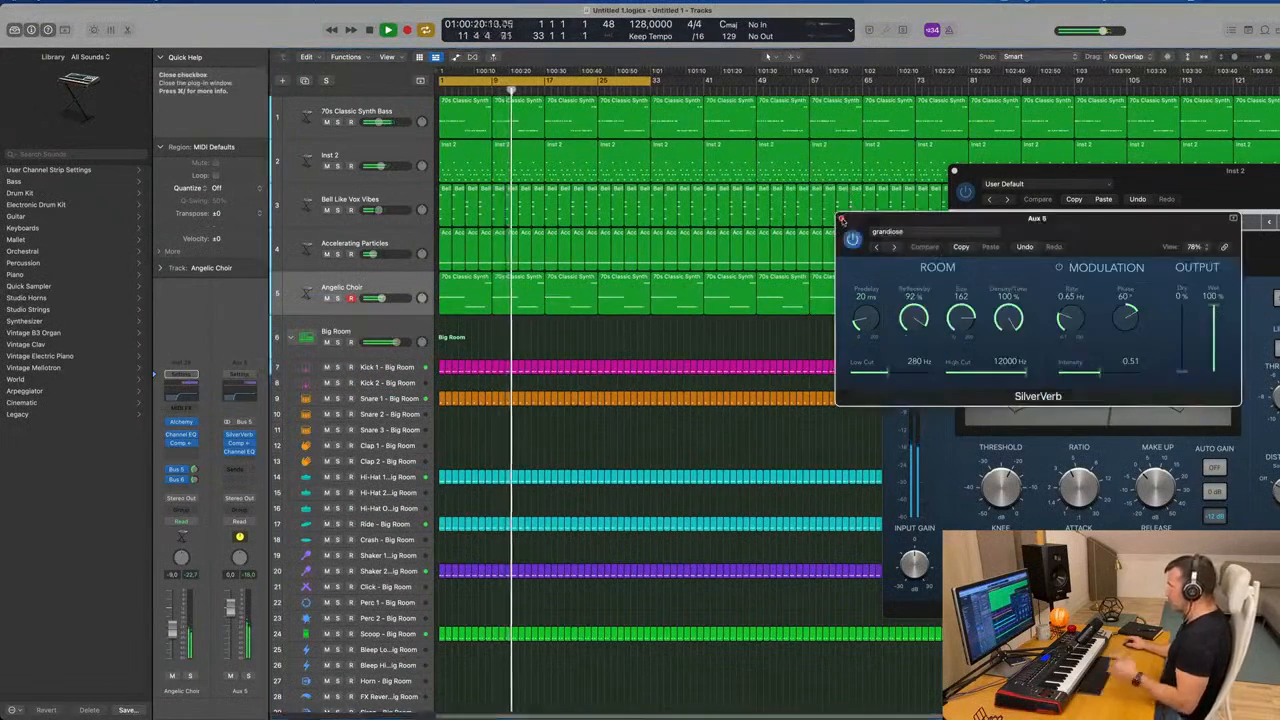
left_click(888, 238)
left_click_drag(978, 179, 728, 241)
left_click(704, 233)
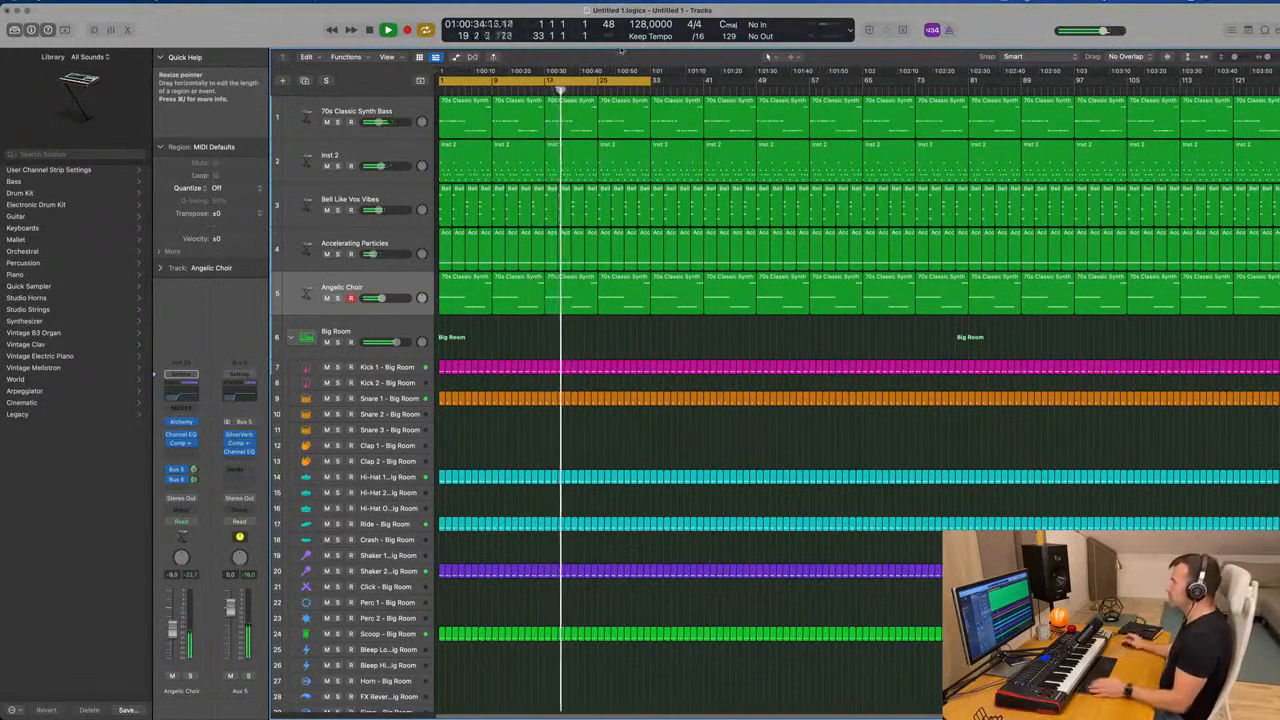
Play the arrangement from the start and mute the Inst 2 and 70s Classic Synth Bass tracks
key("Return")
left_click(405, 158)
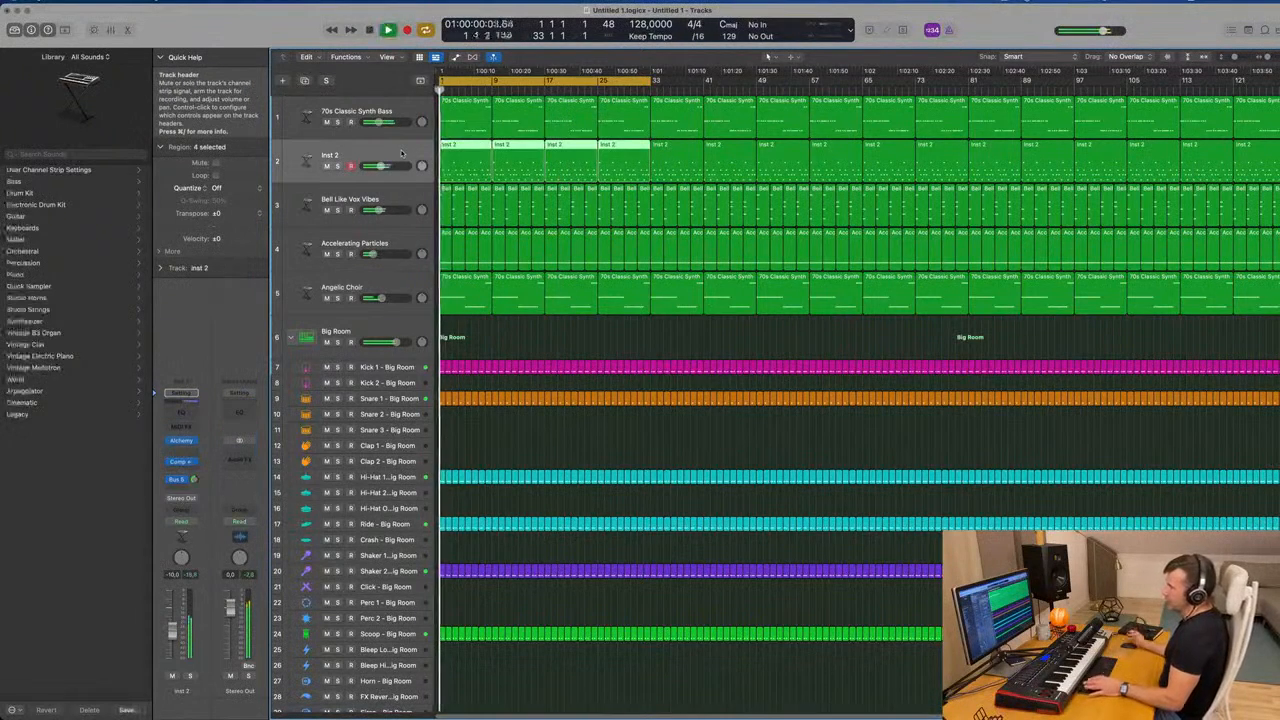
key("space")
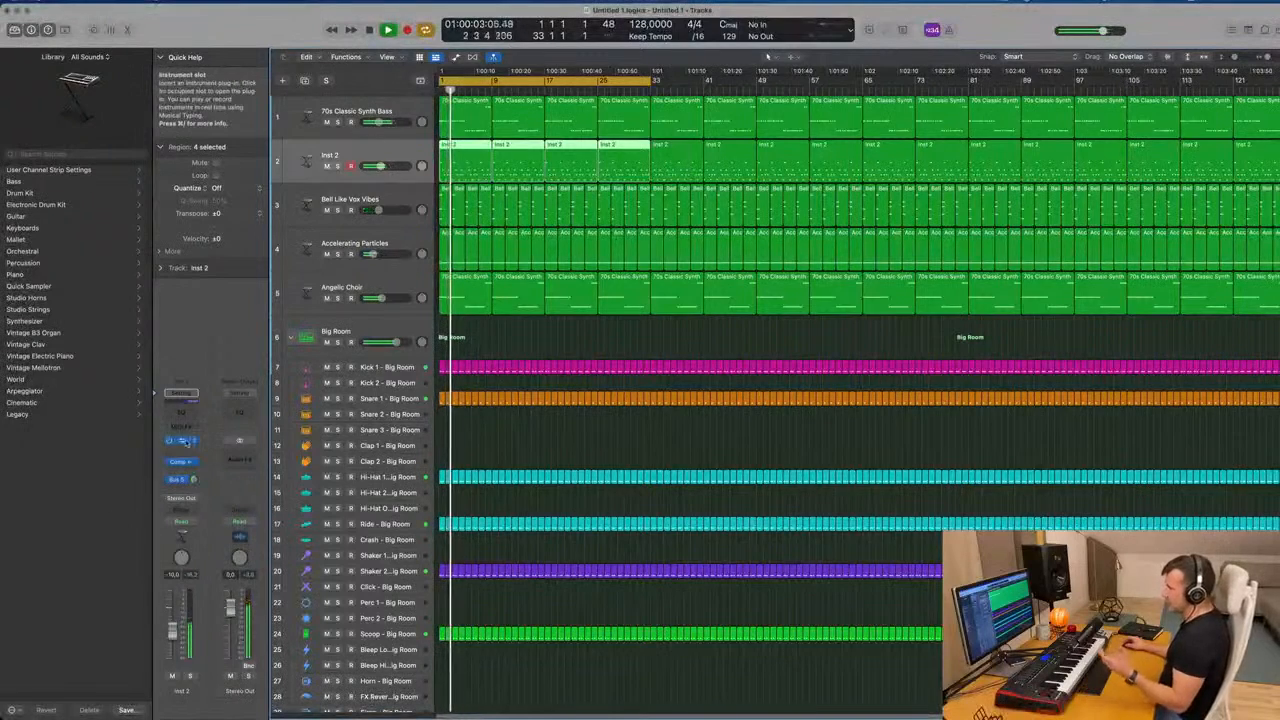
left_click(172, 677)
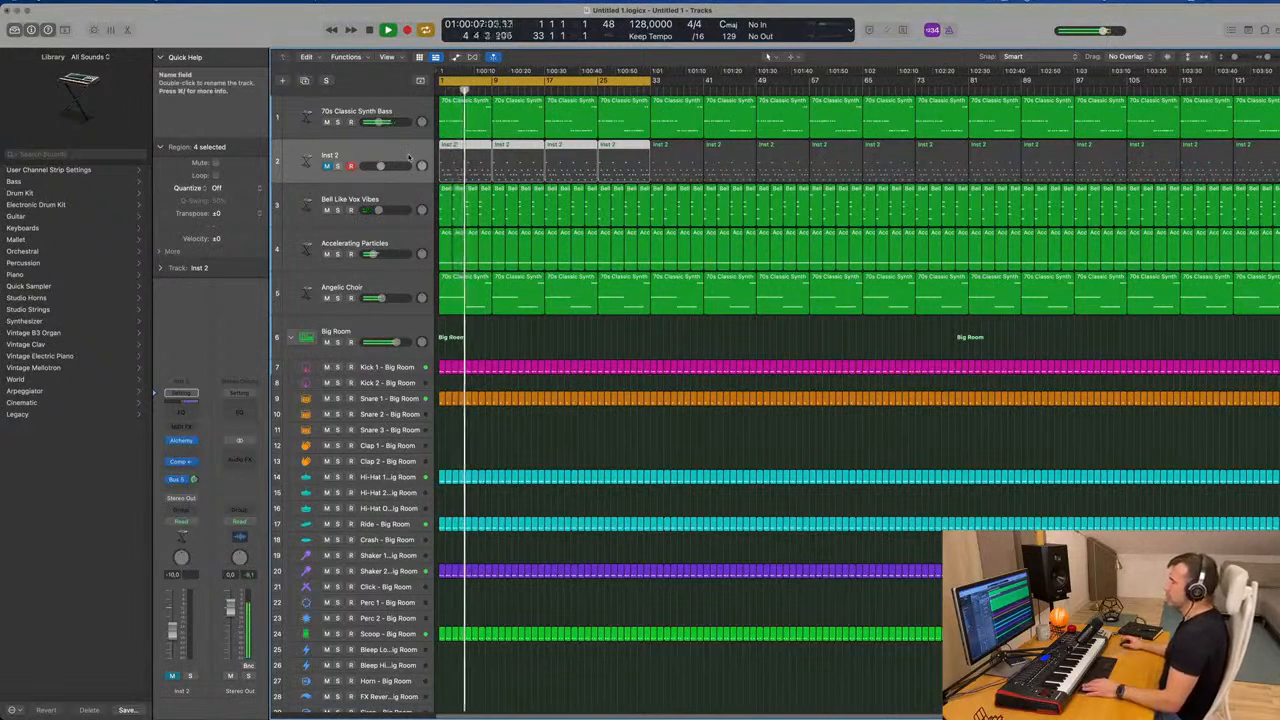
left_click(327, 122)
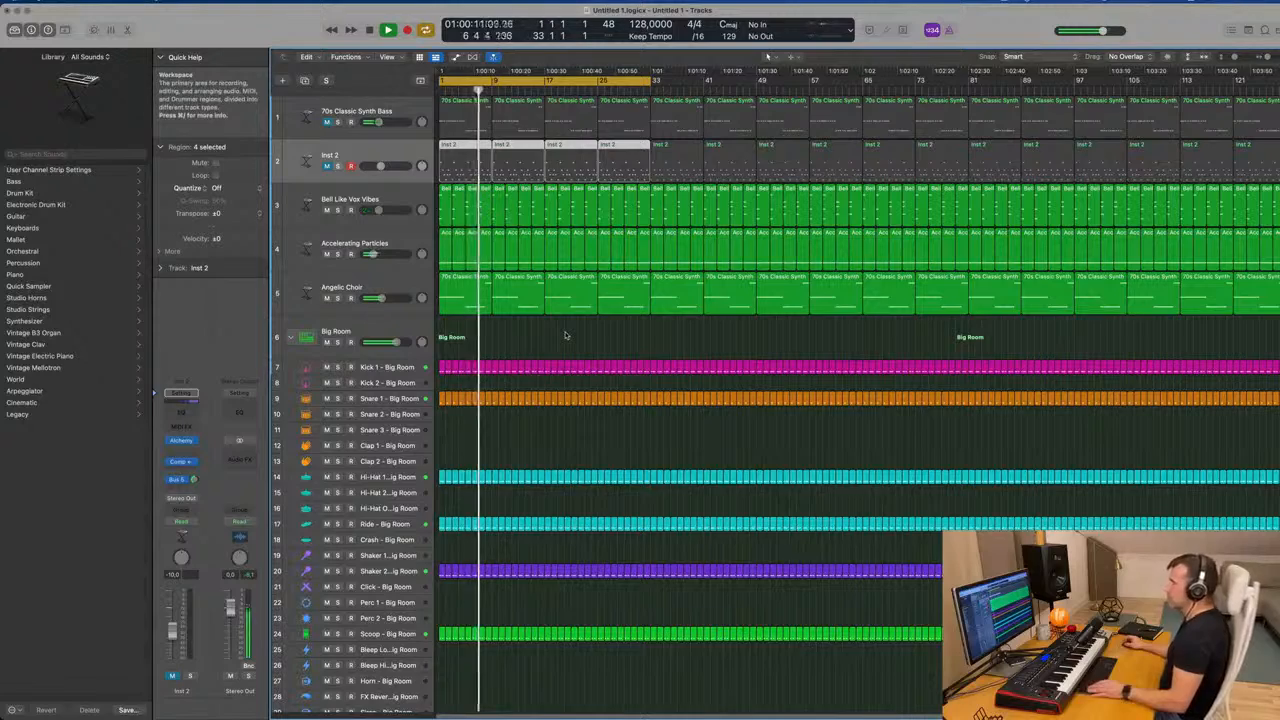
Duplicate the 70s Classic Synth Bass track and copy Angelic Choir's first eight-bar region onto the new track at bar 1
scroll(569, 333, "up", 3)
scroll(570, 333, "down", 3)
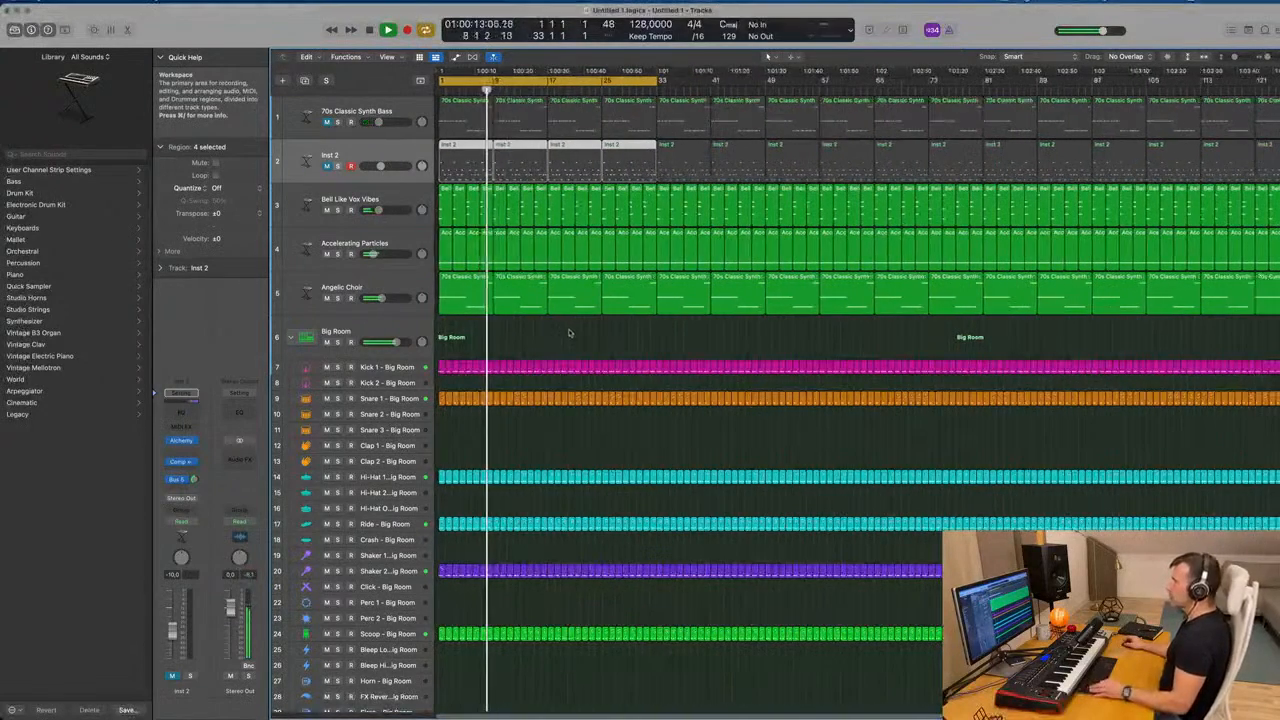
scroll(565, 333, "down", 1)
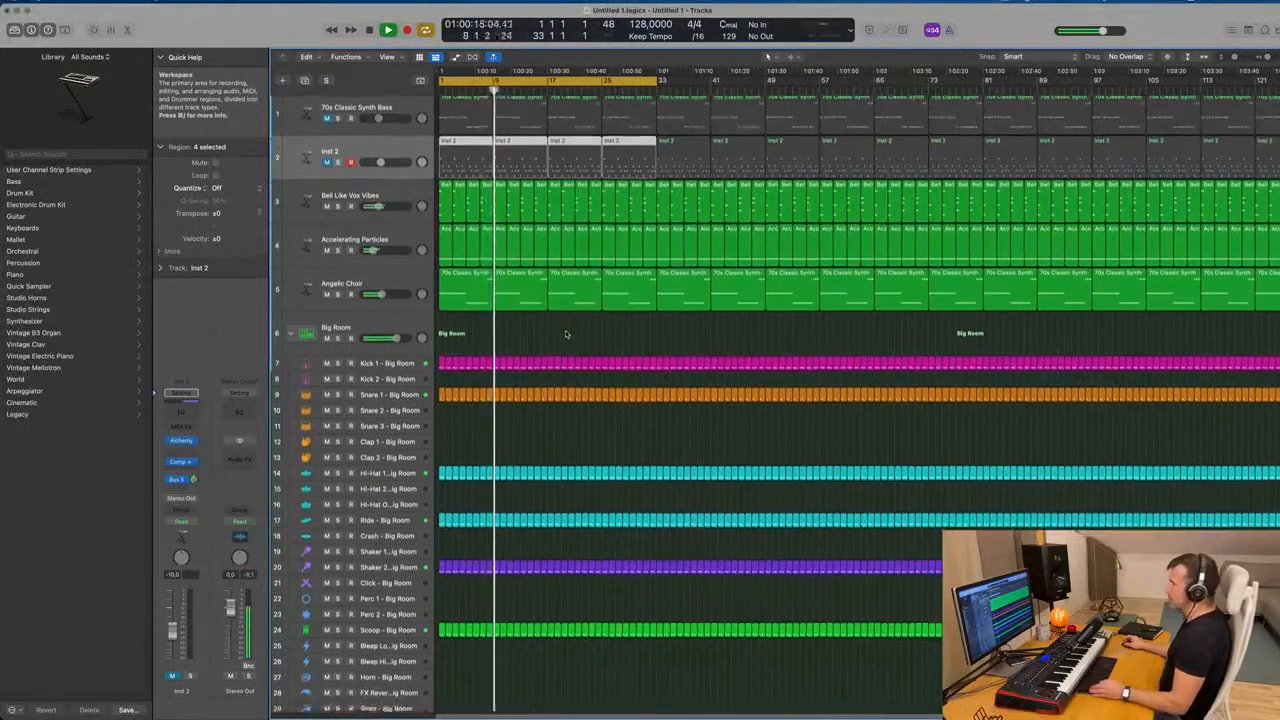
scroll(409, 131, "up", 1)
left_click(408, 132)
key("space")
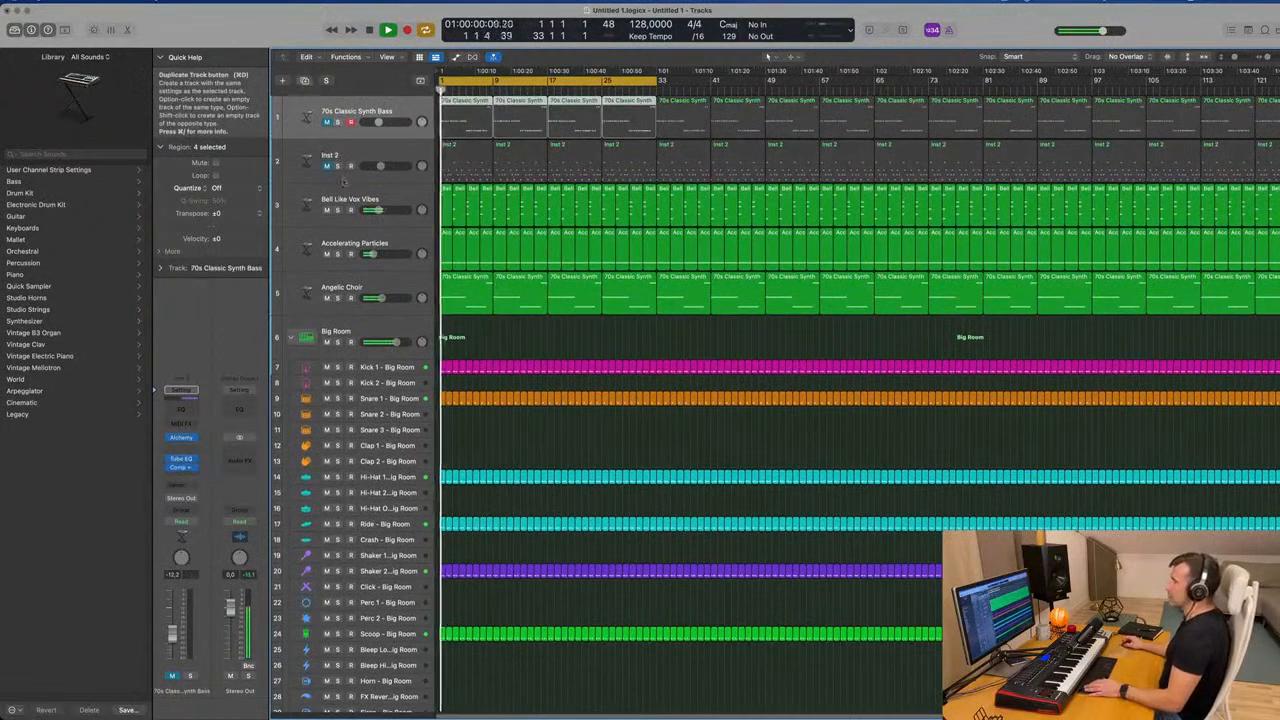
left_click(304, 80)
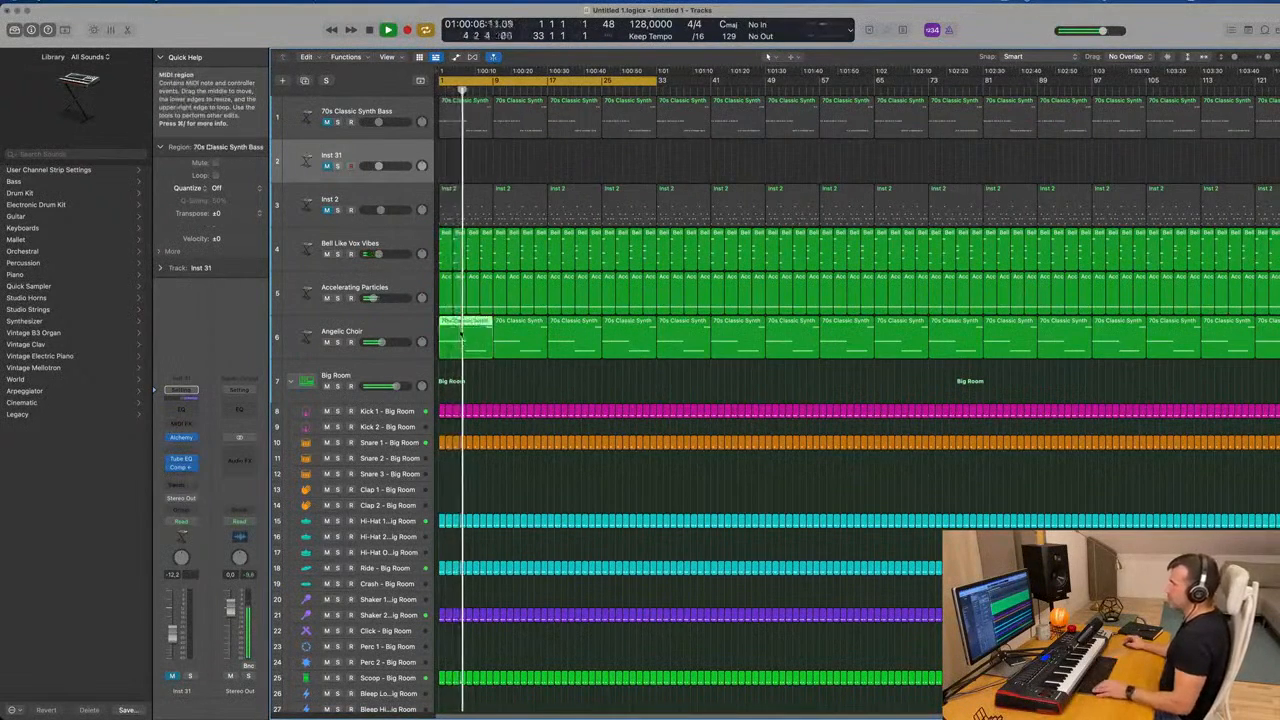
left_click_drag(461, 236, 446, 149)
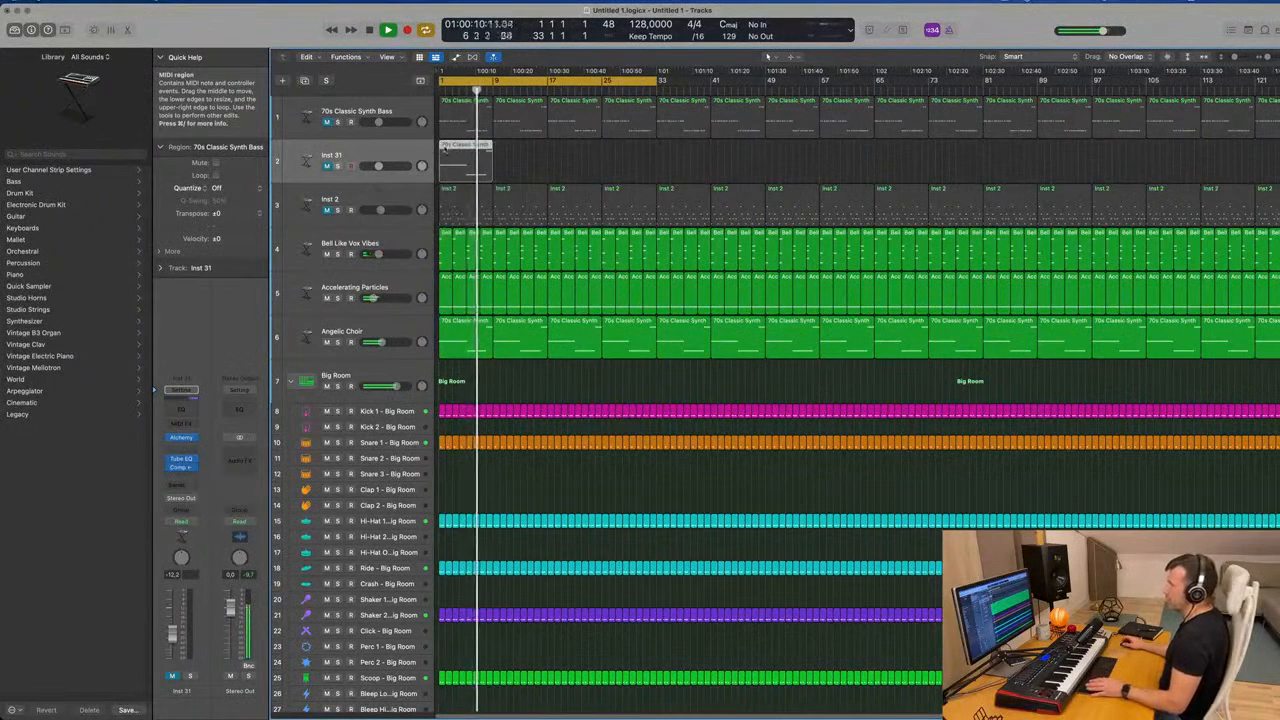
Transpose all three notes of the copied region down one octave and unmute the Inst 31 track
double_click(446, 149)
key("super+a")
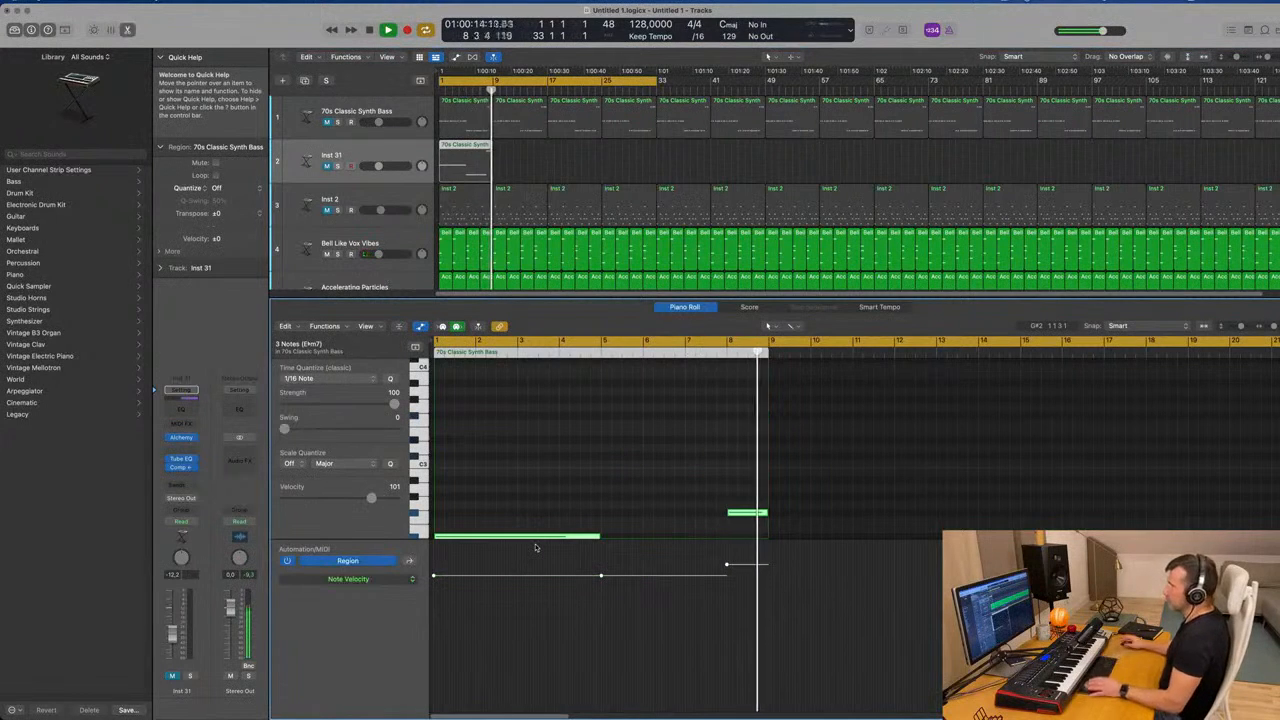
key("space")
key("space")
left_click(327, 166)
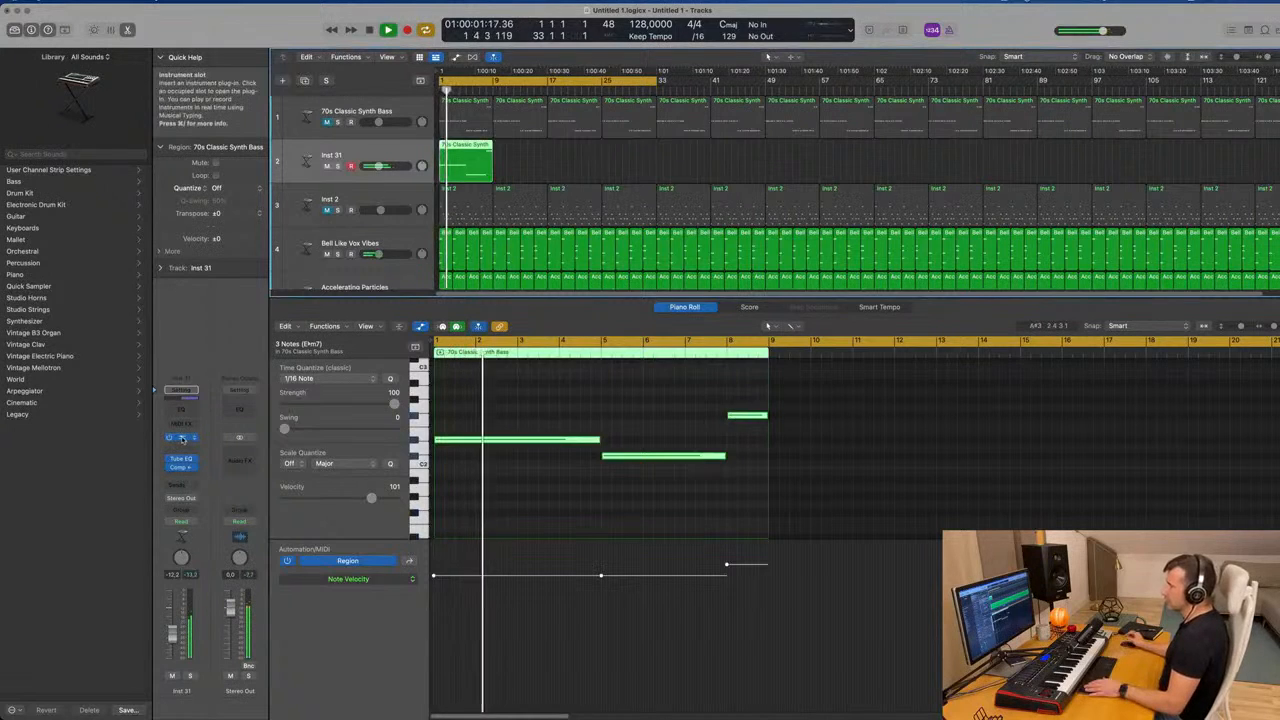
Open Inst 31's Alchemy instrument, search its bass presets for reese and load Steam Reese
left_click(181, 438)
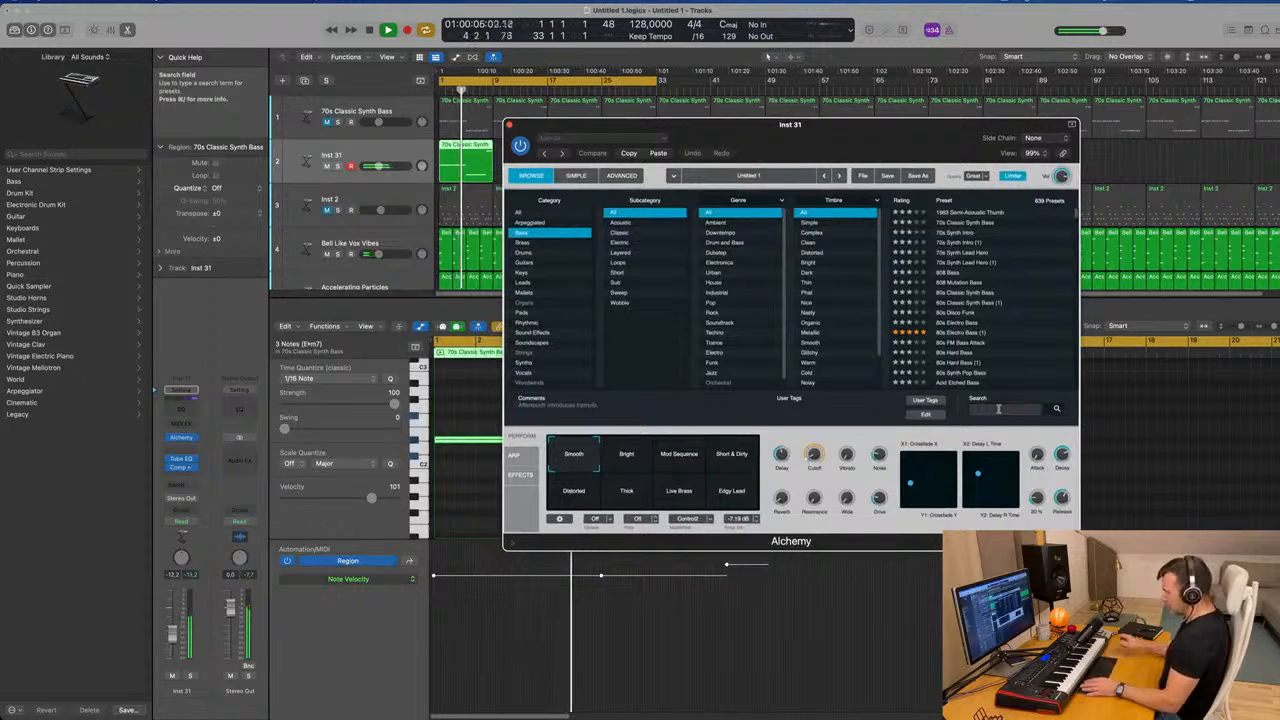
type("rees")
key("BackSpace")
key("Return")
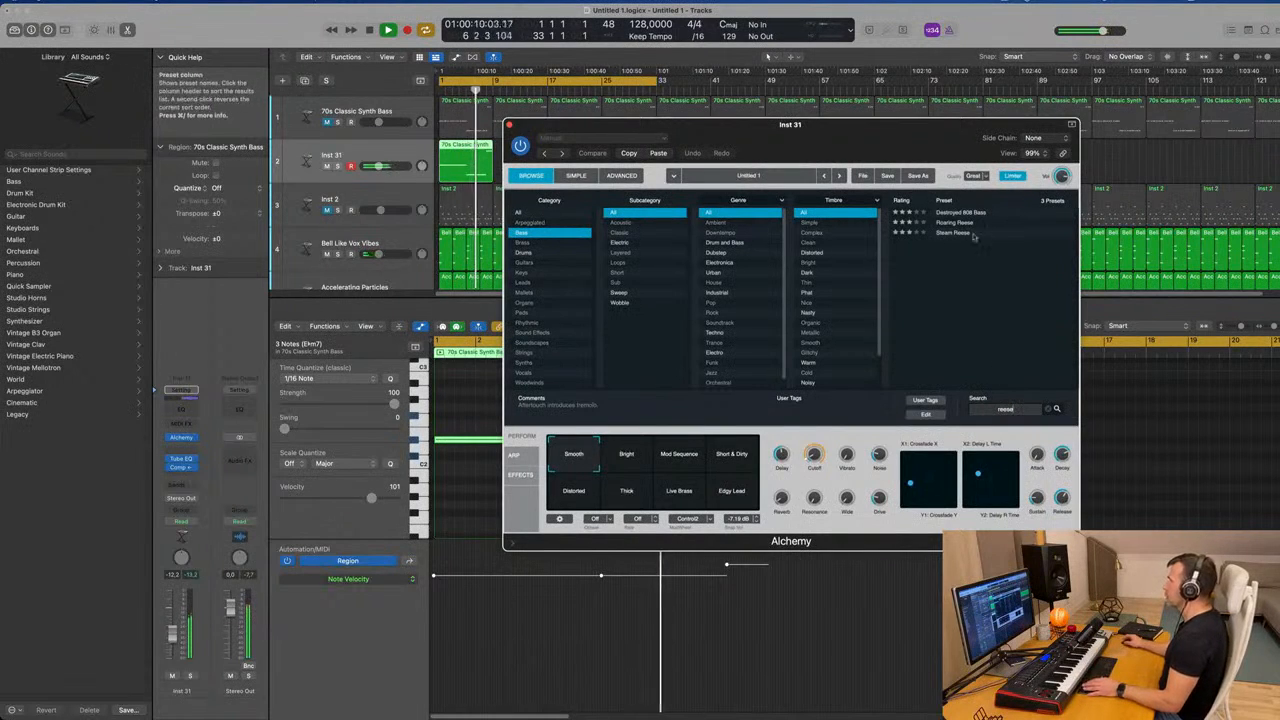
left_click_drag(778, 142, 1009, 187)
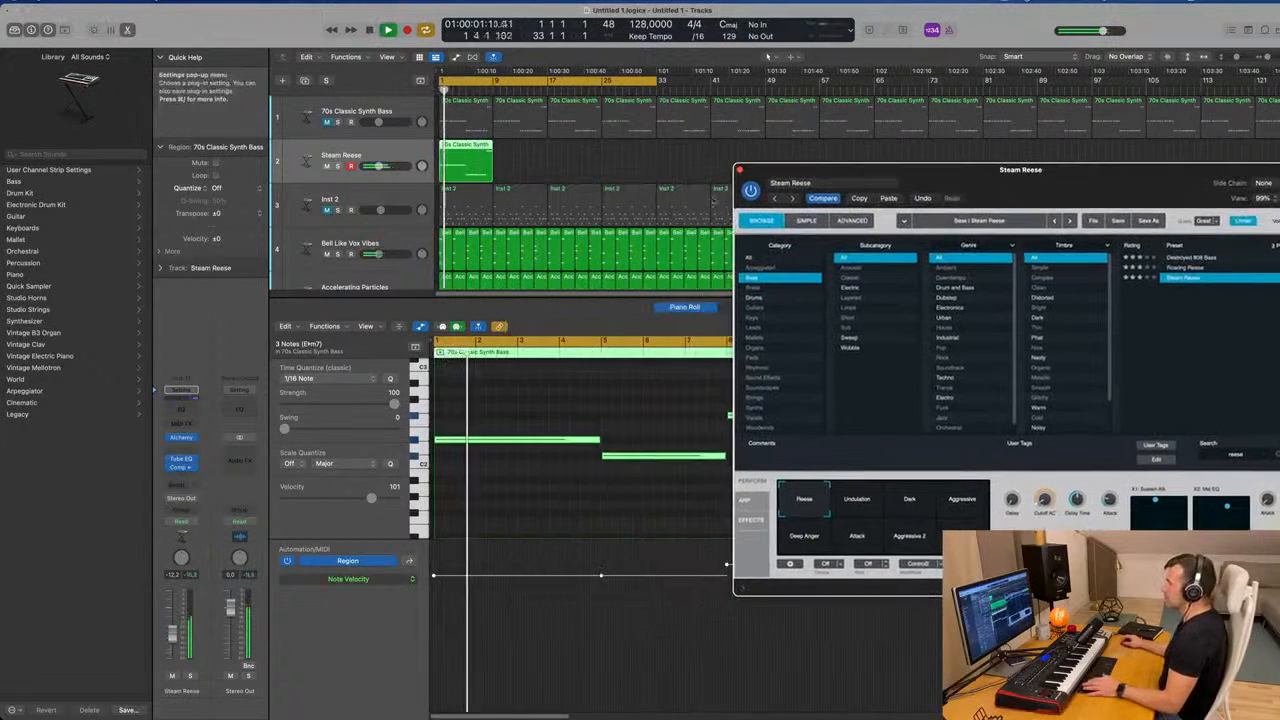
Try all notes of the Steam Reese region one octave higher and transpose them back down
left_click_drag(174, 632, 174, 631)
left_click(519, 504)
key("Return")
key("super+a")
key("alt+shift+Up")
key("Return")
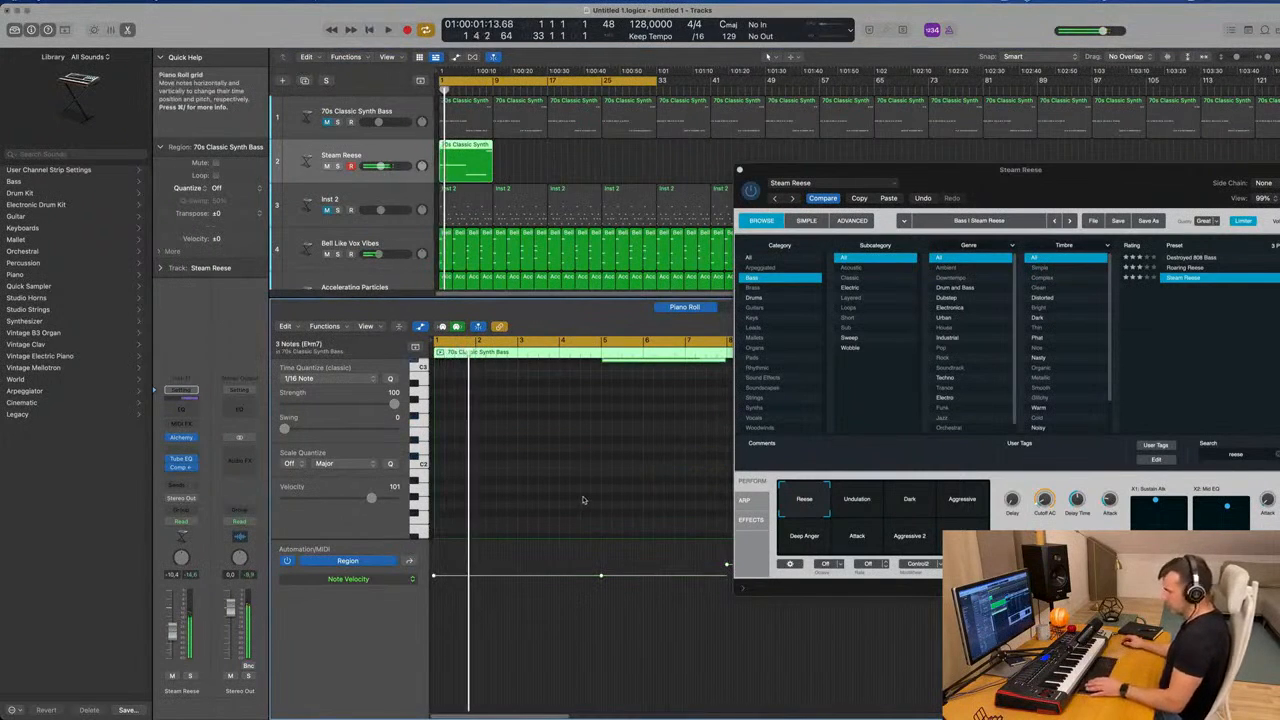
key("alt+shift+Down")
Raise the Steam Reese track's volume during playback and audition the Roaring Reese preset against Steam Reese
left_click_drag(985, 169, 808, 196)
key("space")
key("space")
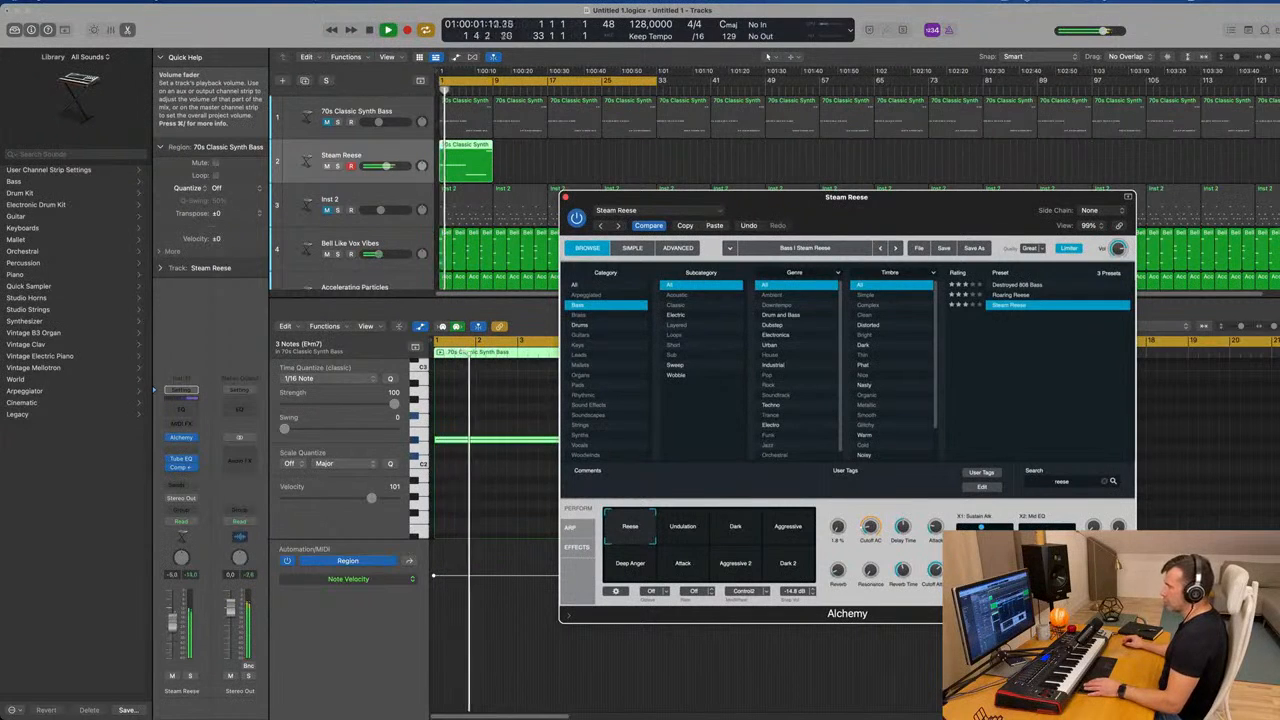
left_click(172, 623)
left_click(1016, 296)
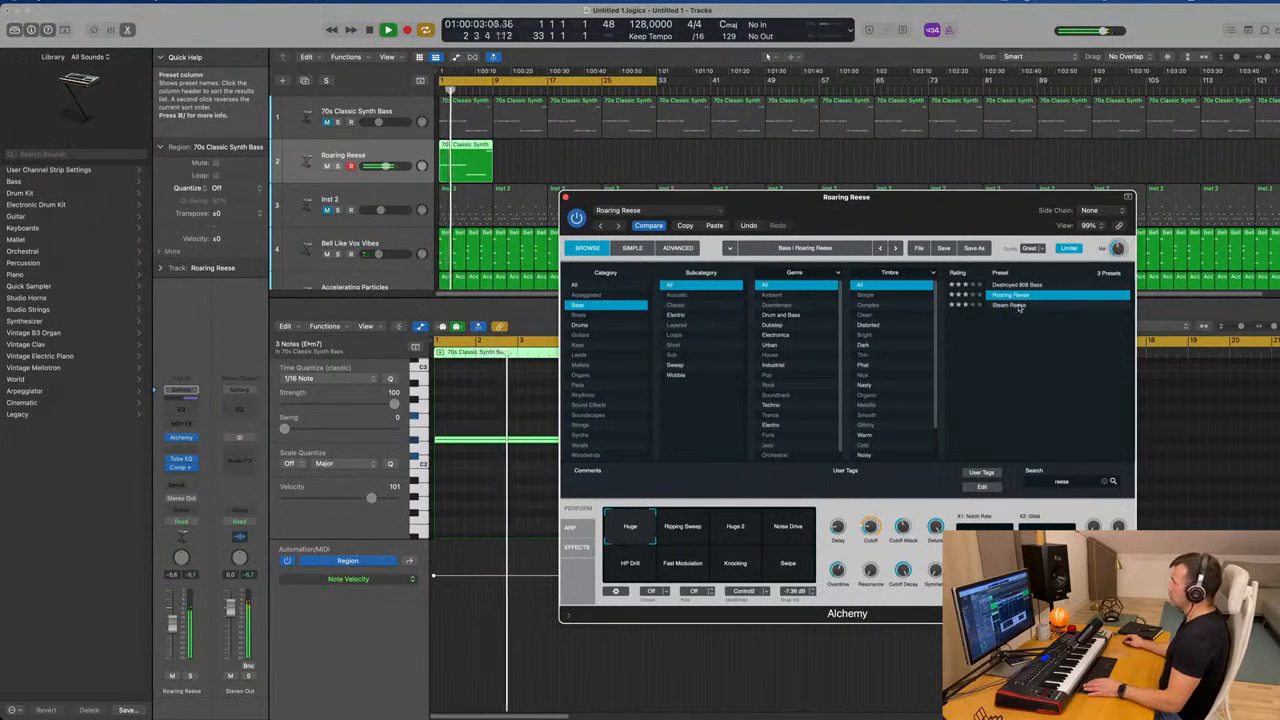
left_click(1019, 305)
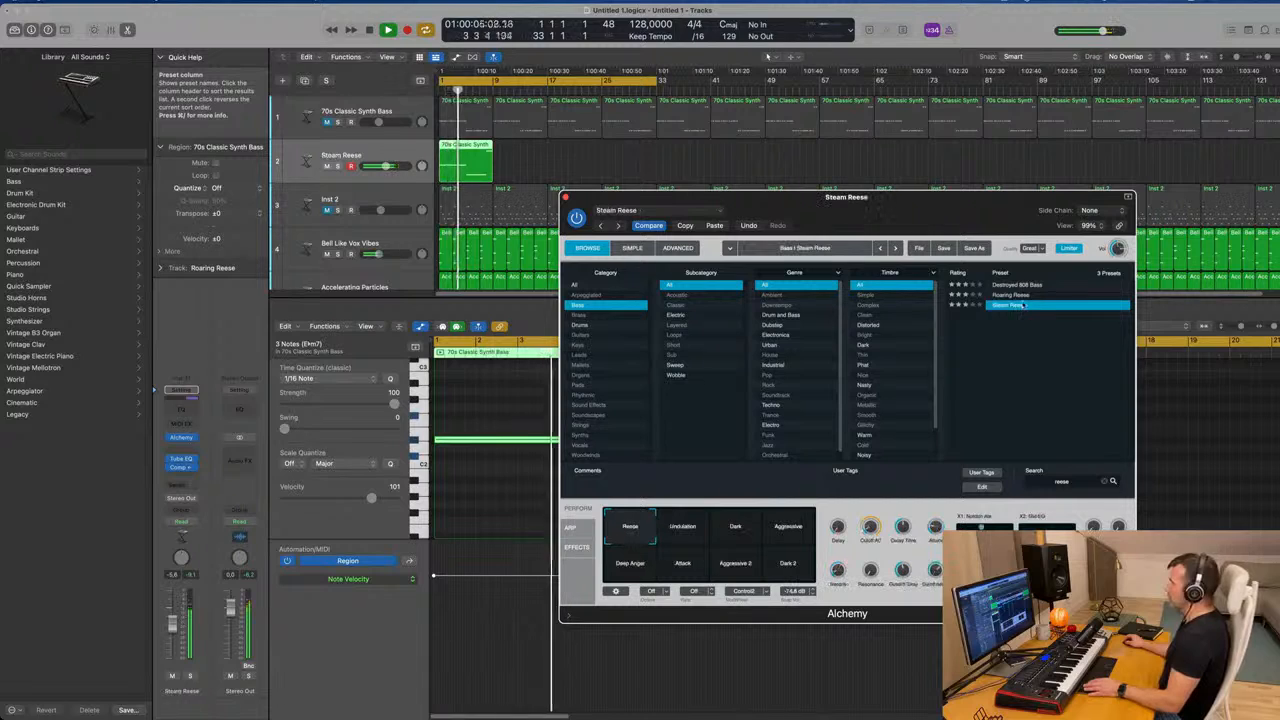
Audition Steam Reese's performance snapshots from Undulation to Dark 2 and lower the track's volume to about -9 dB
left_click(699, 531)
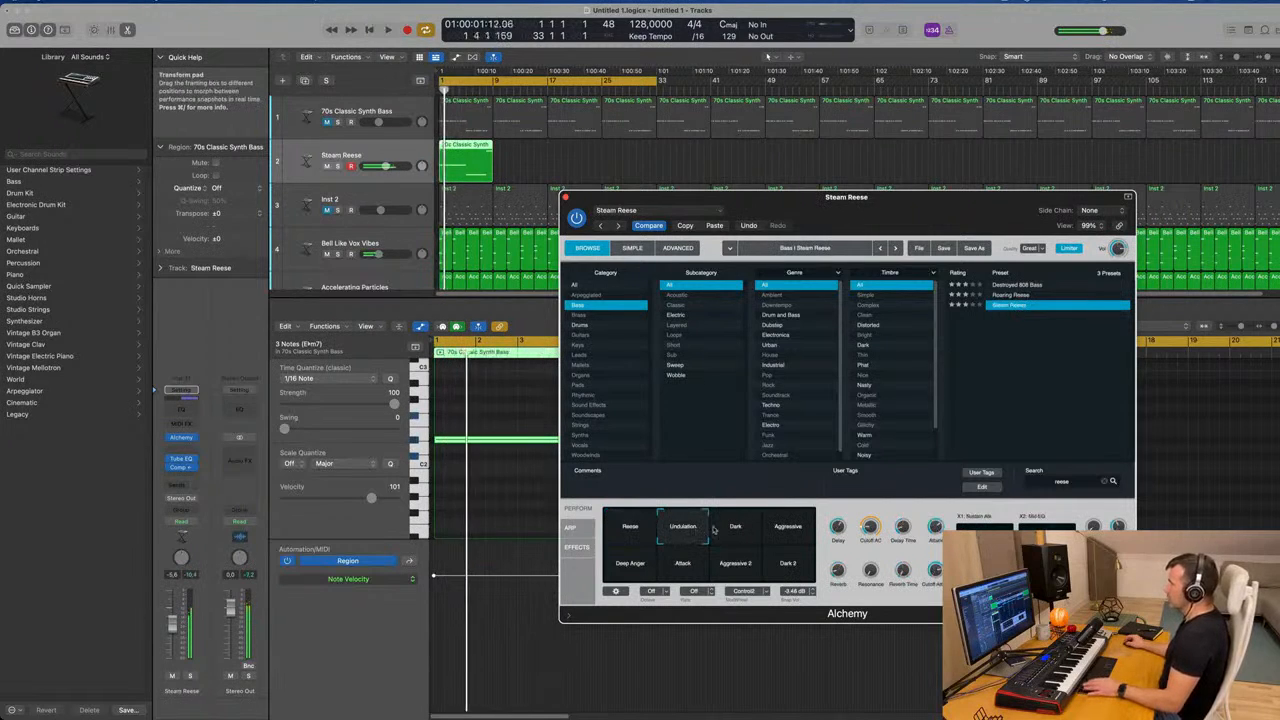
left_click(738, 533)
left_click(767, 532)
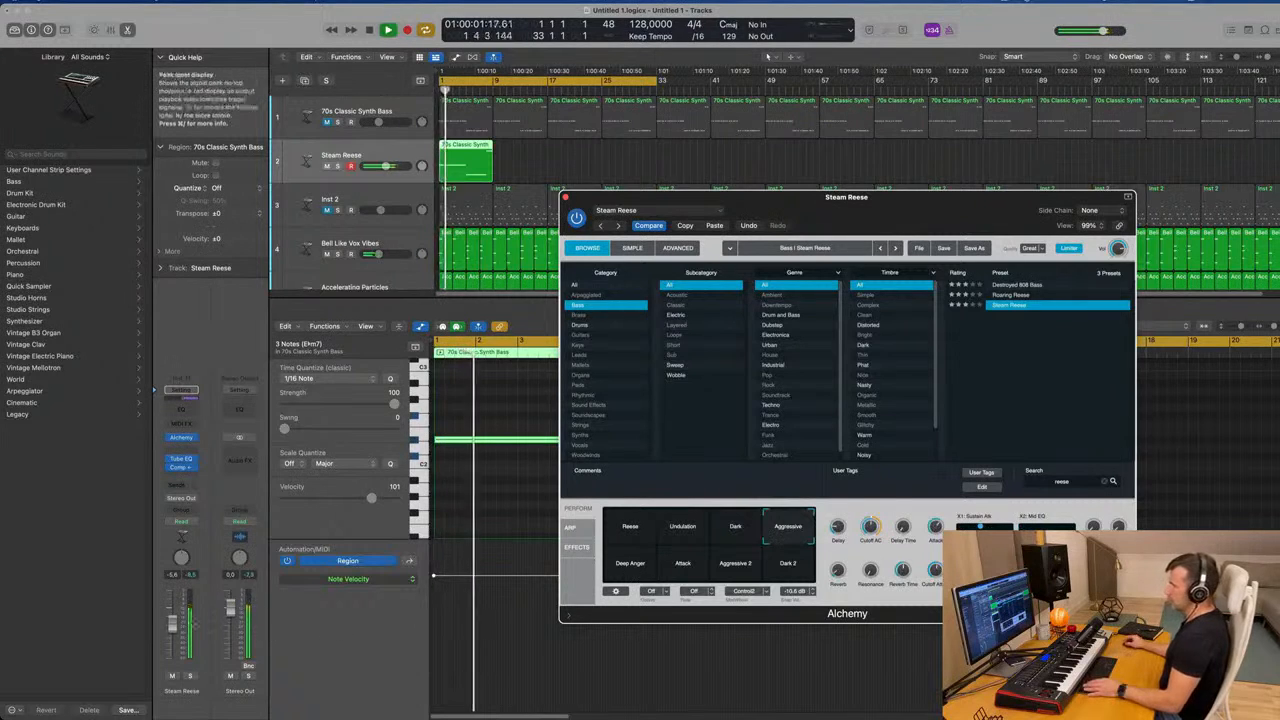
left_click_drag(172, 623, 172, 629)
left_click(648, 565)
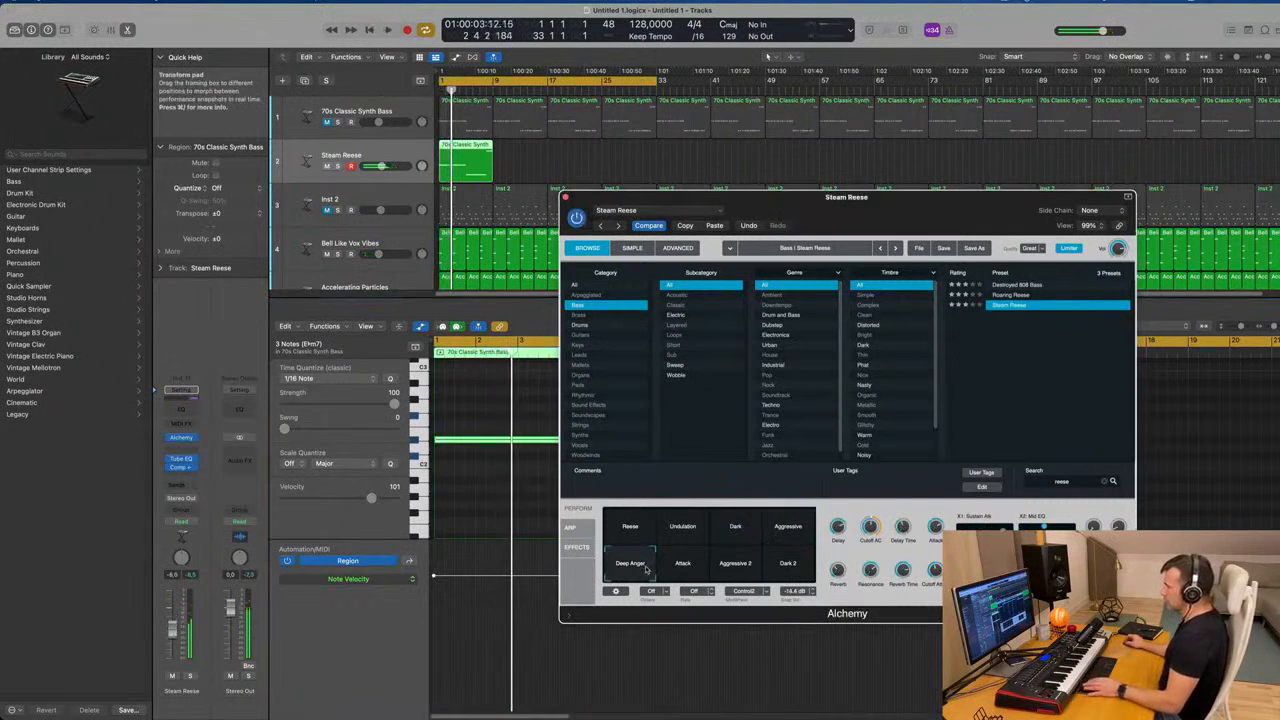
left_click(677, 568)
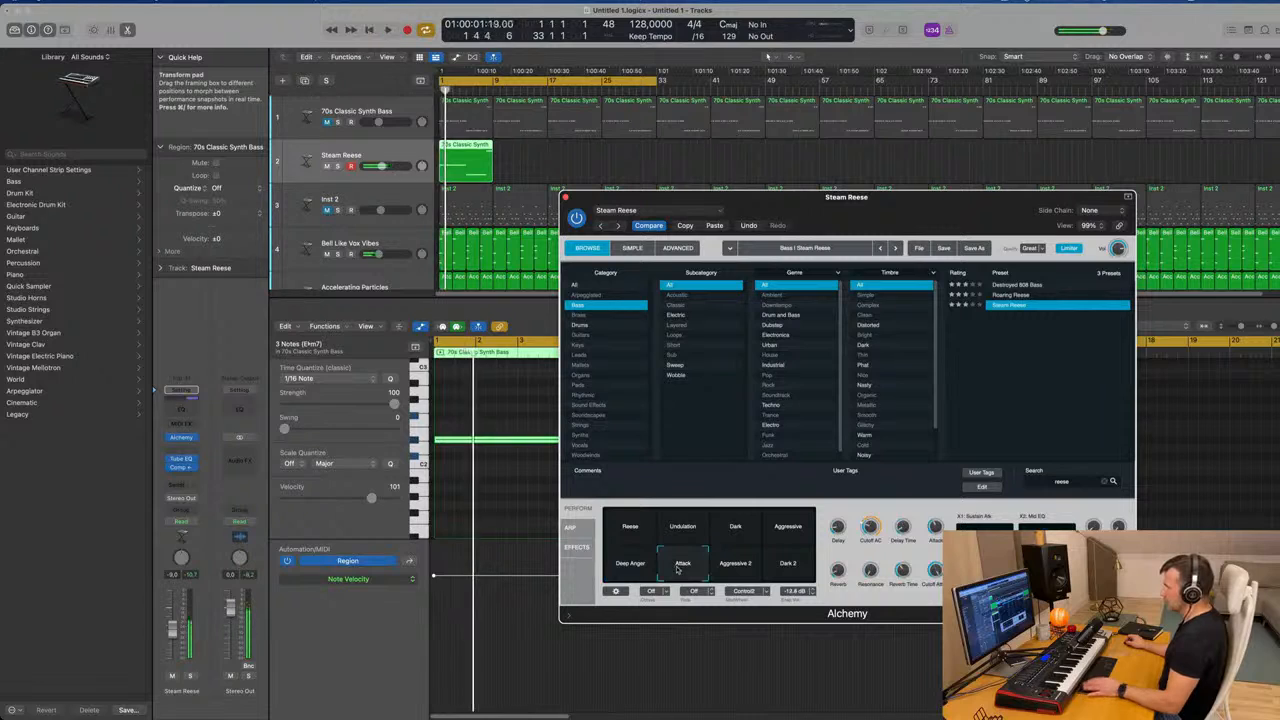
left_click(735, 566)
left_click(792, 567)
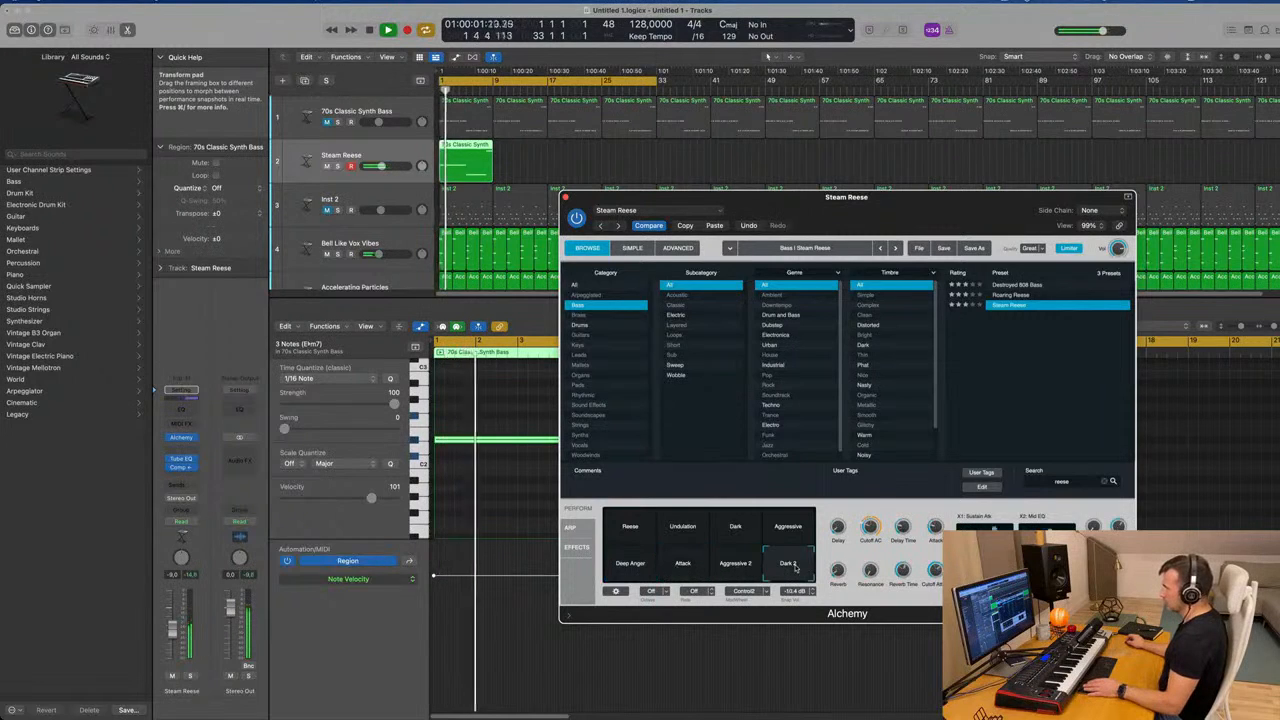
Return Alchemy to the Reese snapshot and close the plug-in window
left_click(630, 526)
left_click_drag(577, 201, 537, 226)
left_click(525, 222)
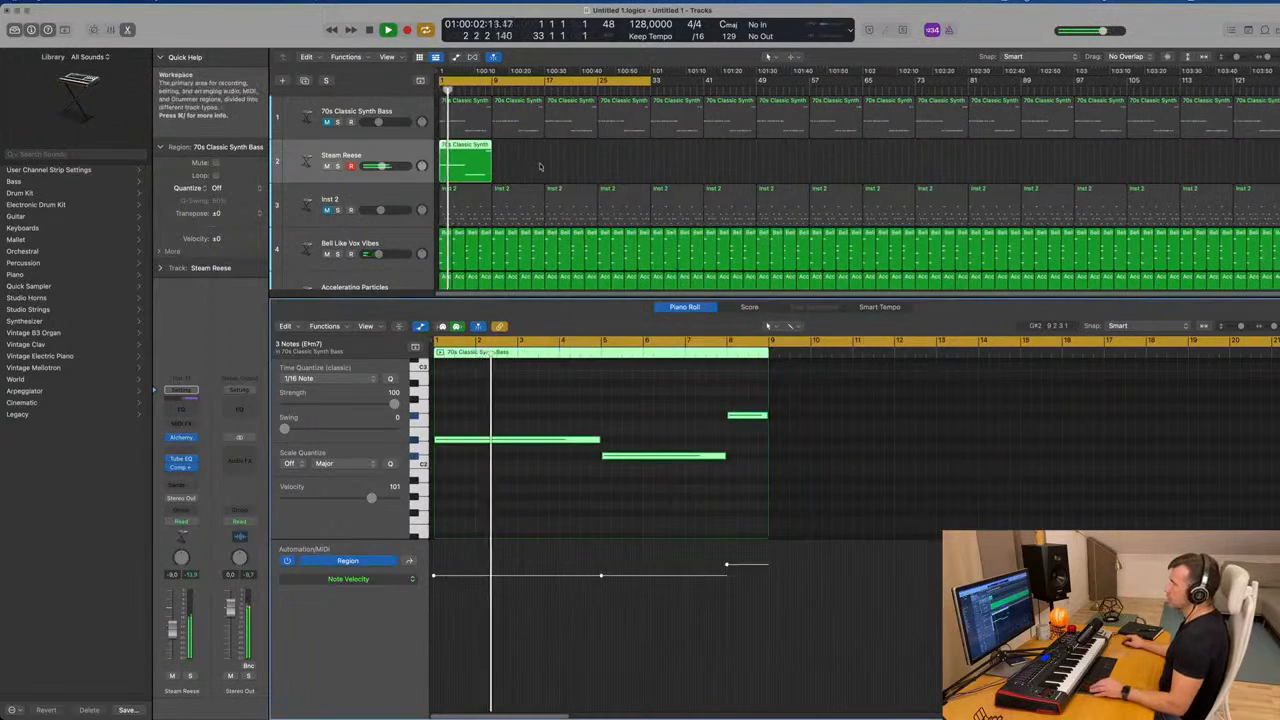
Repeat the eight-bar Steam Reese region three times so the bass layer fills bars 1 to 32
left_click(467, 177)
left_click(458, 168)
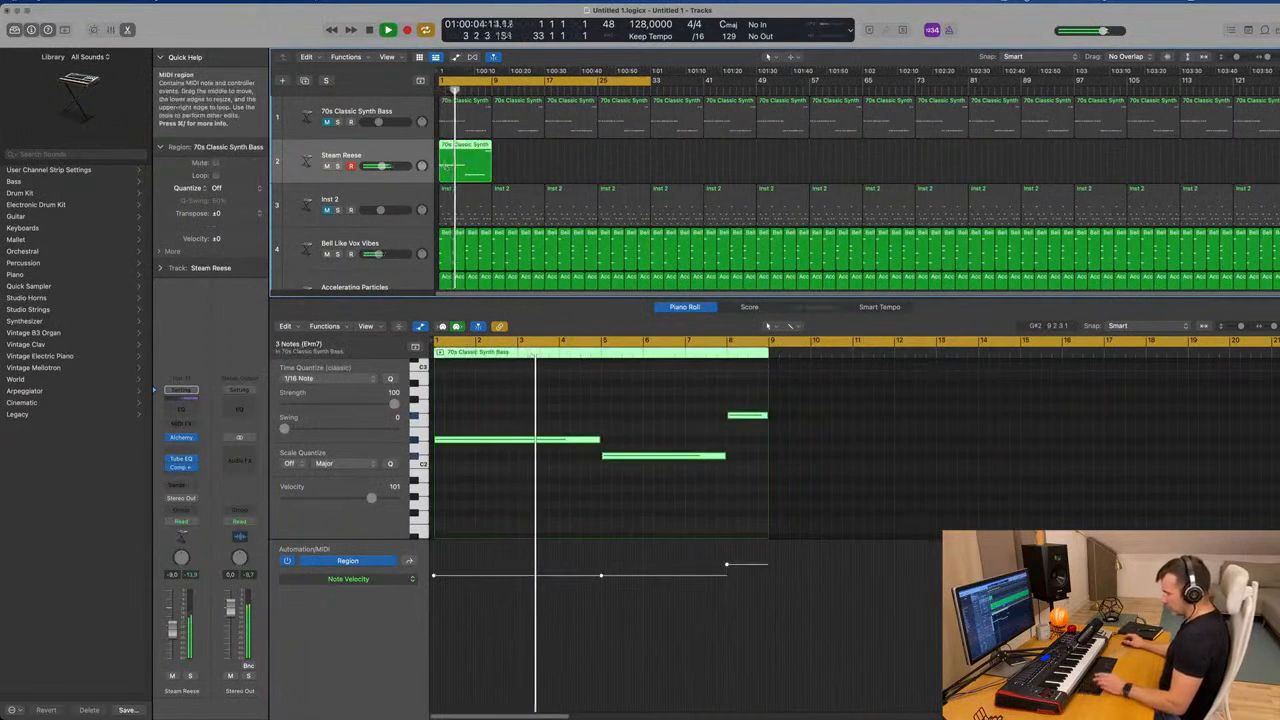
key("super+r")
key("super+r")
key("super+r")
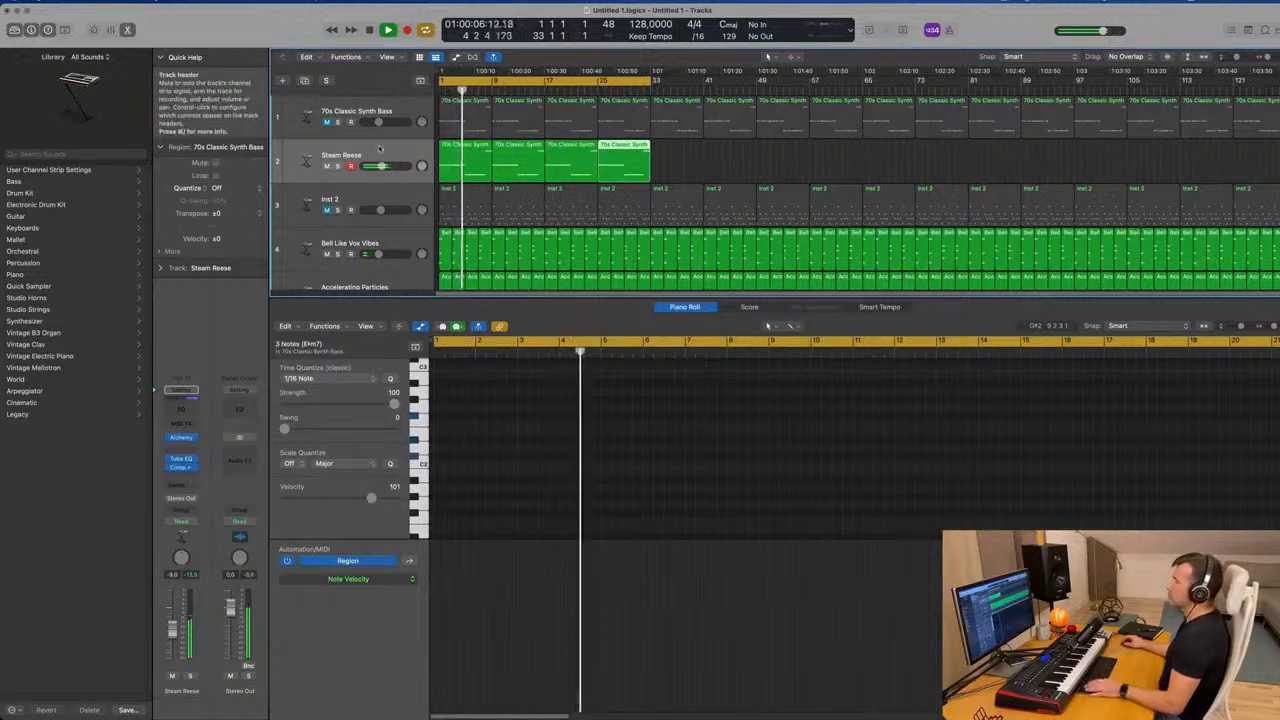
Solo the 70s Classic Synth Bass track briefly to hear it alone, unsolo it and restart playback from bar 1
left_click(375, 155)
left_click(337, 121)
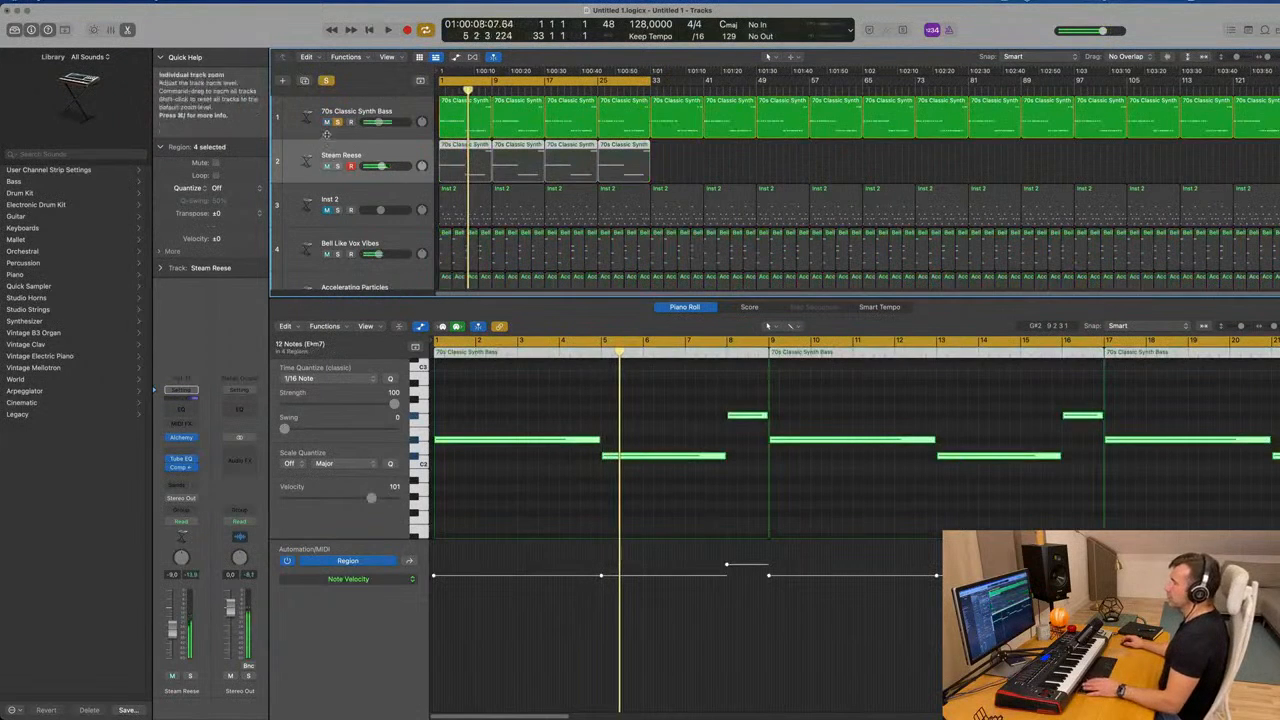
left_click(337, 121)
key("Return")
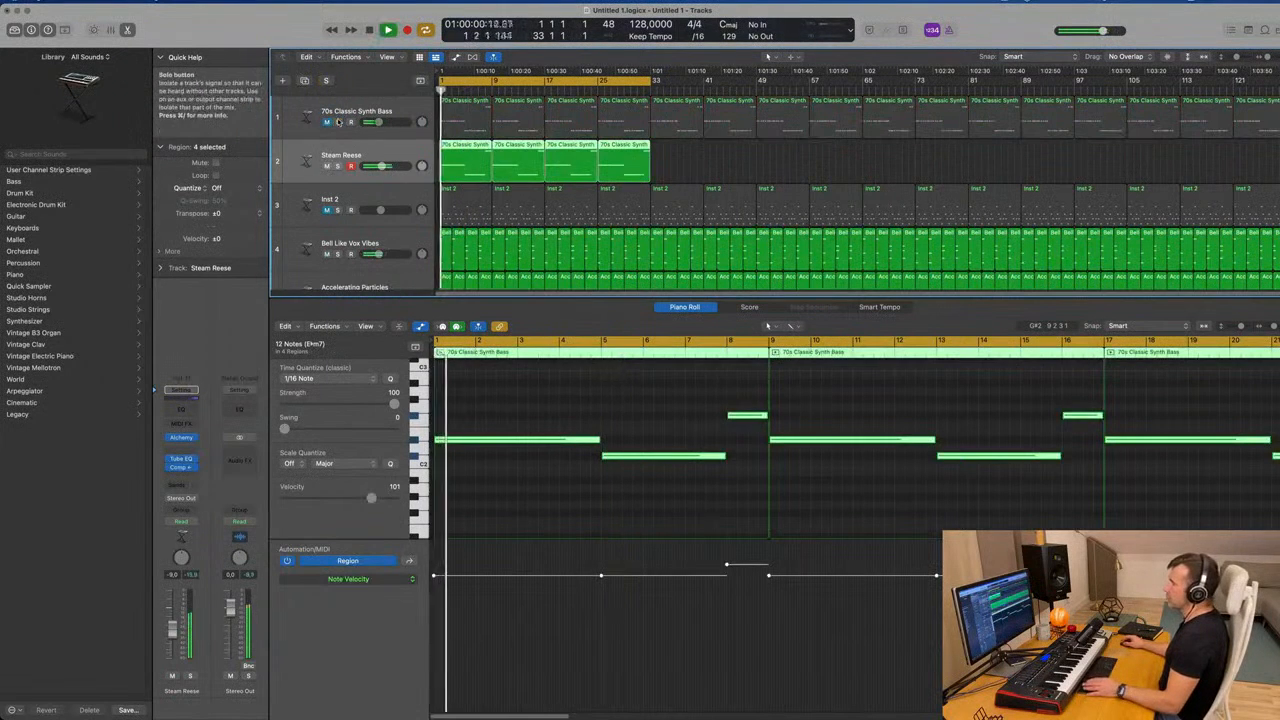
Compare the 70s Classic Synth Bass and Steam Reese layers by toggling their mutes, leaving only Steam Reese unmuted
left_click(326, 121)
left_click(326, 166)
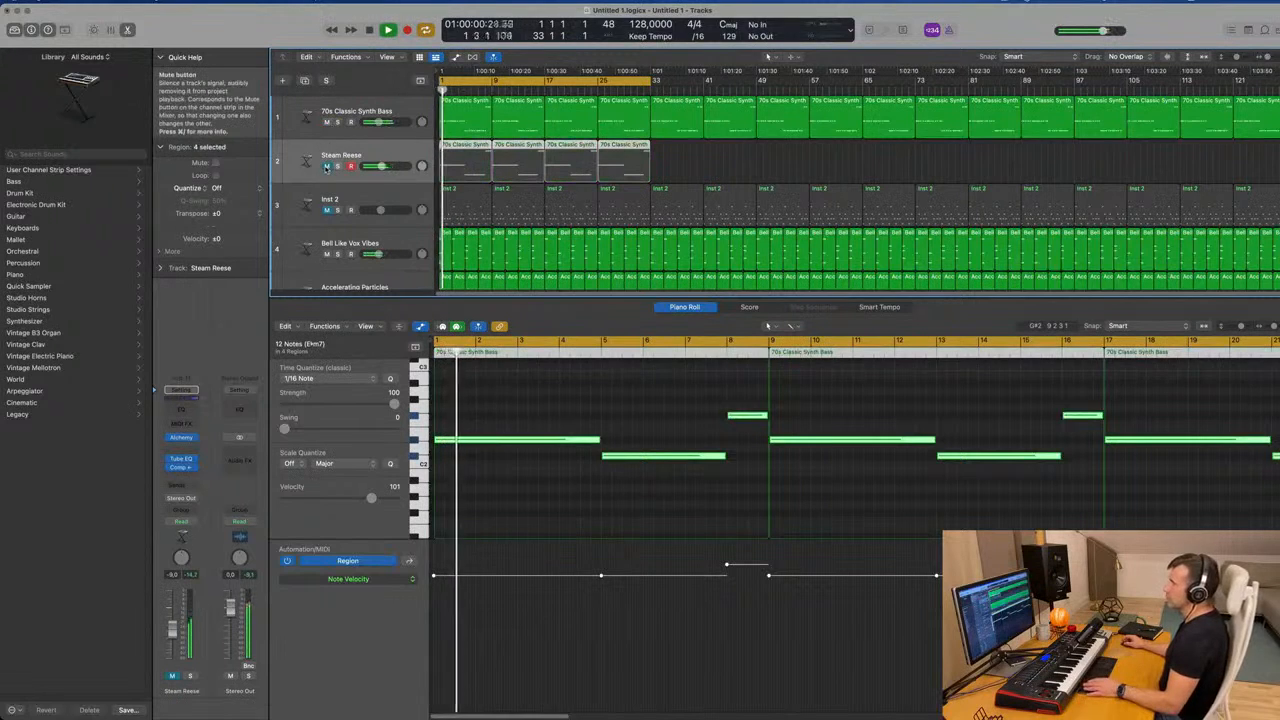
left_click(326, 166)
key("Return")
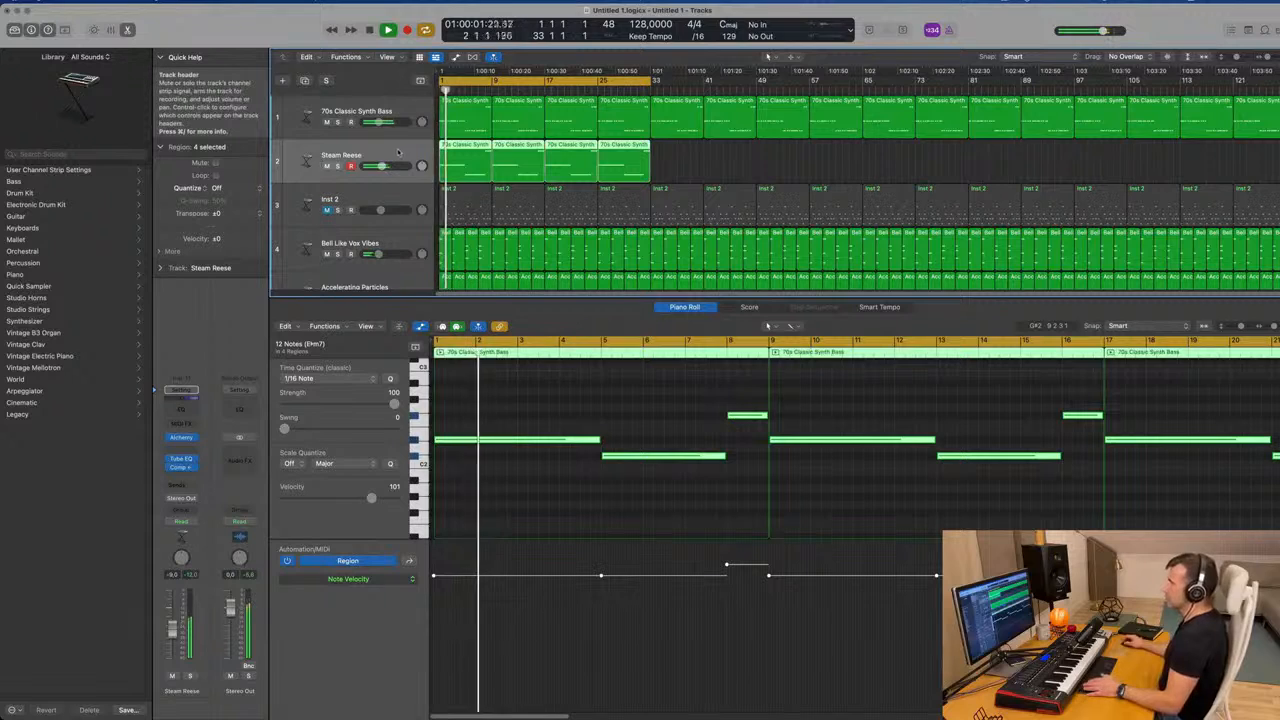
key("Return")
left_click(326, 166)
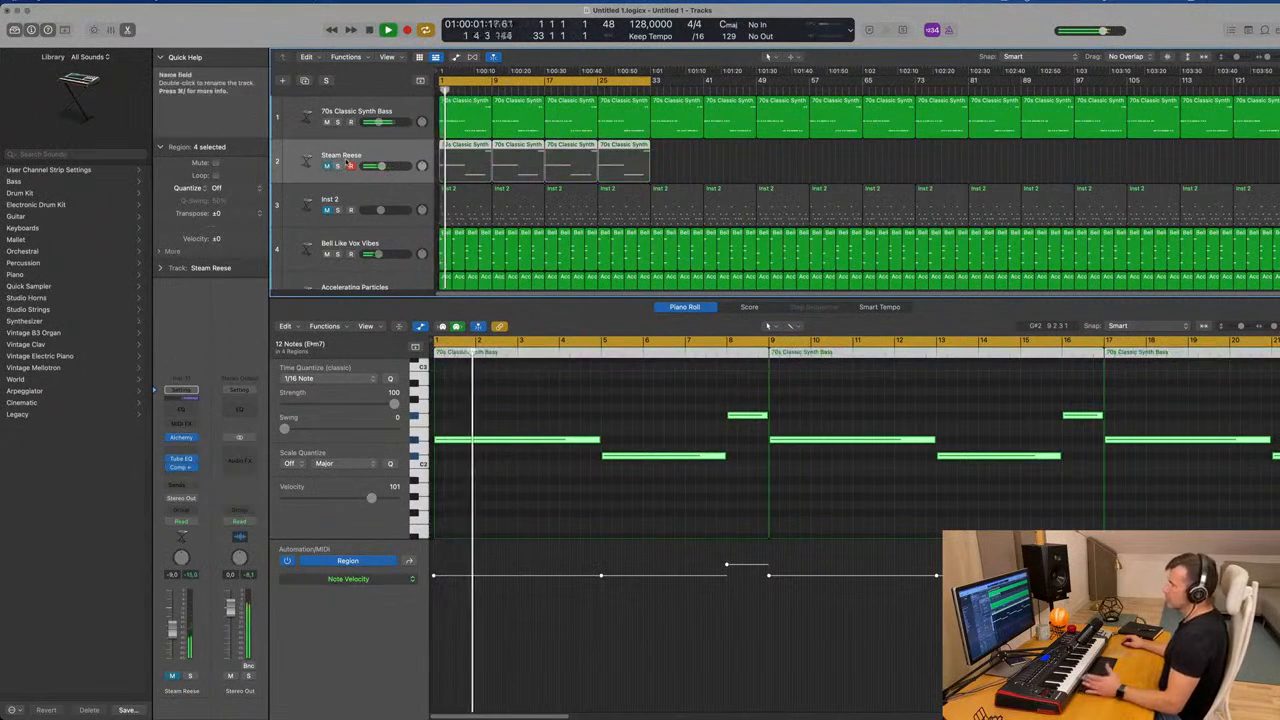
left_click(326, 122)
key("Return")
left_click(326, 166)
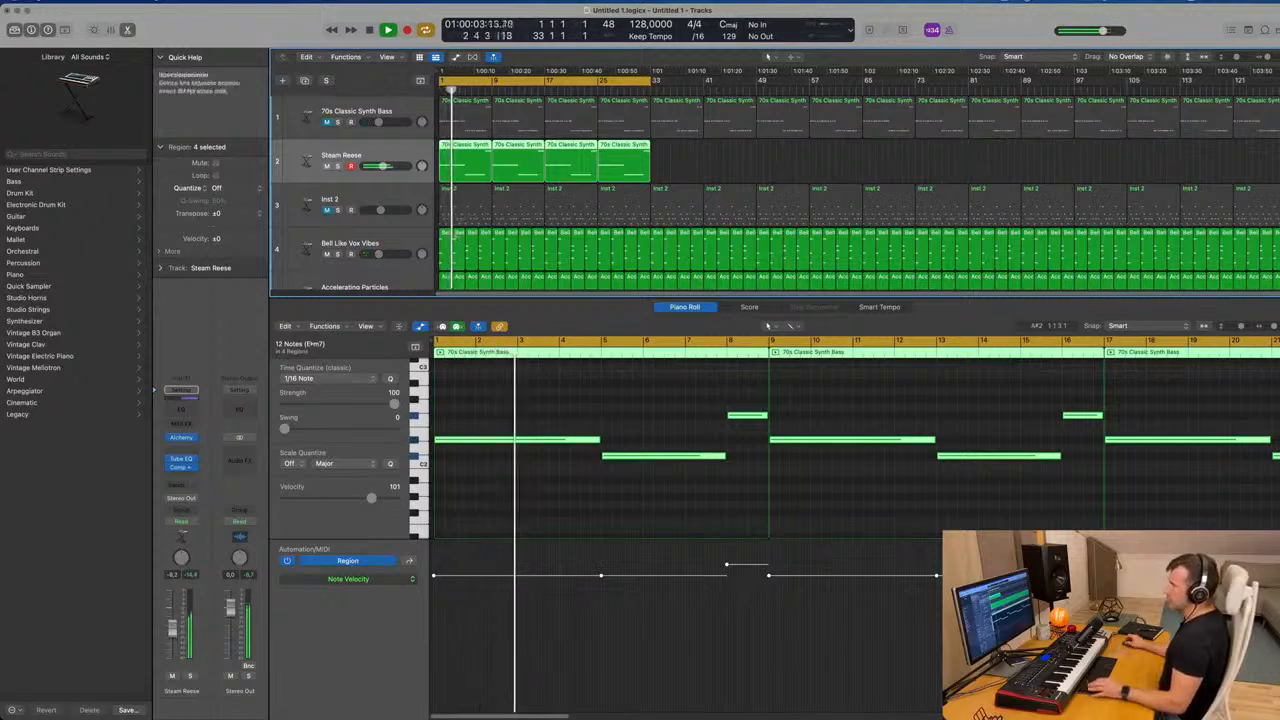
Mute the Angelic Choir track and unmute the Inst 2 track
scroll(456, 237, "down", 4)
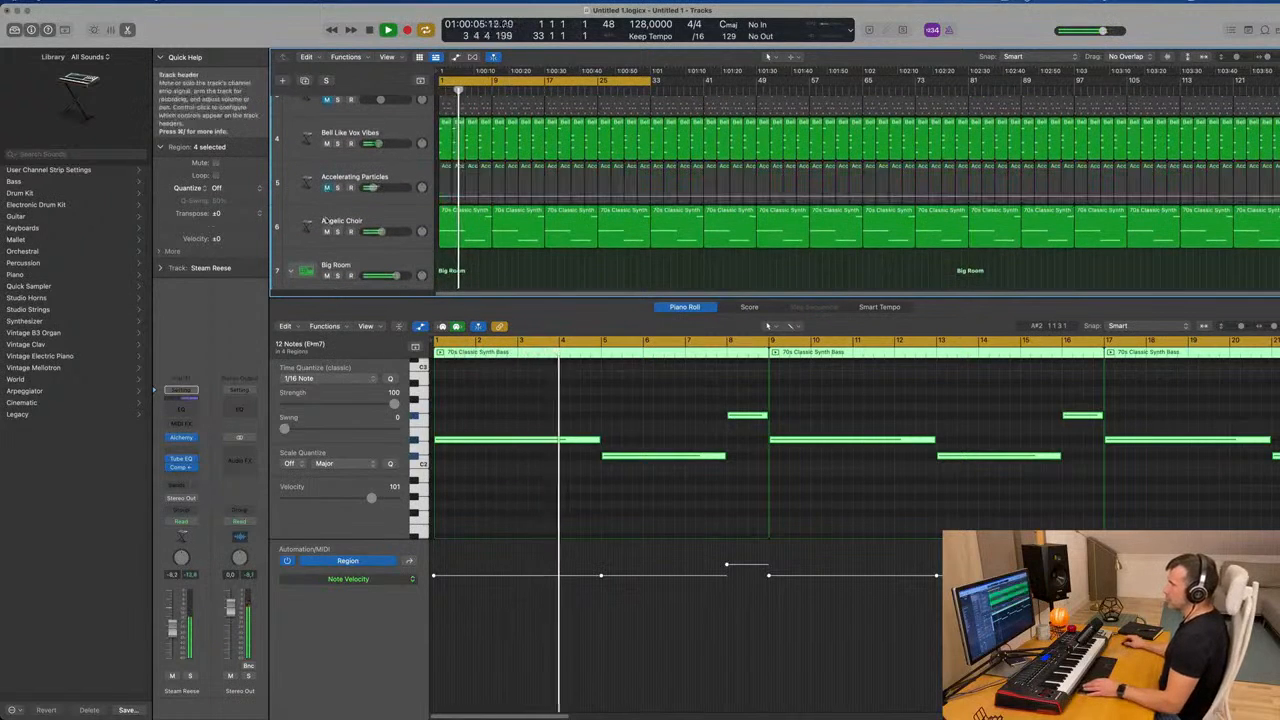
left_click(327, 231)
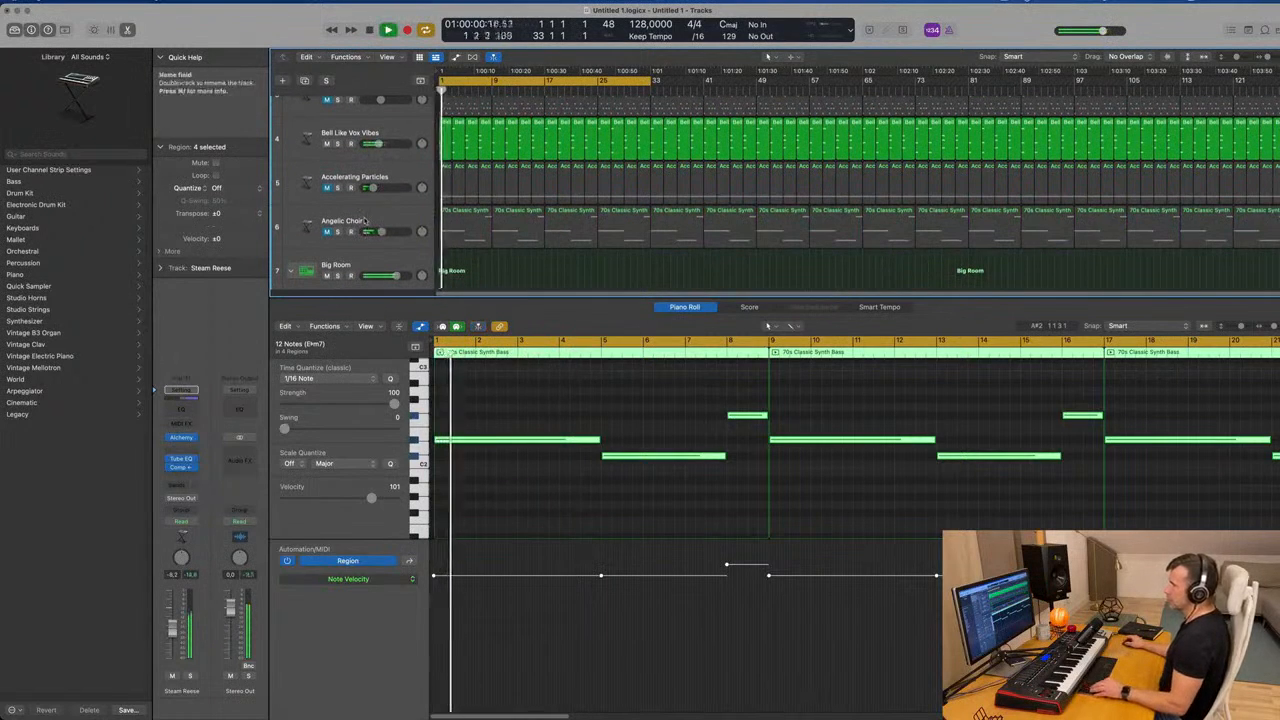
scroll(350, 230, "up", 3)
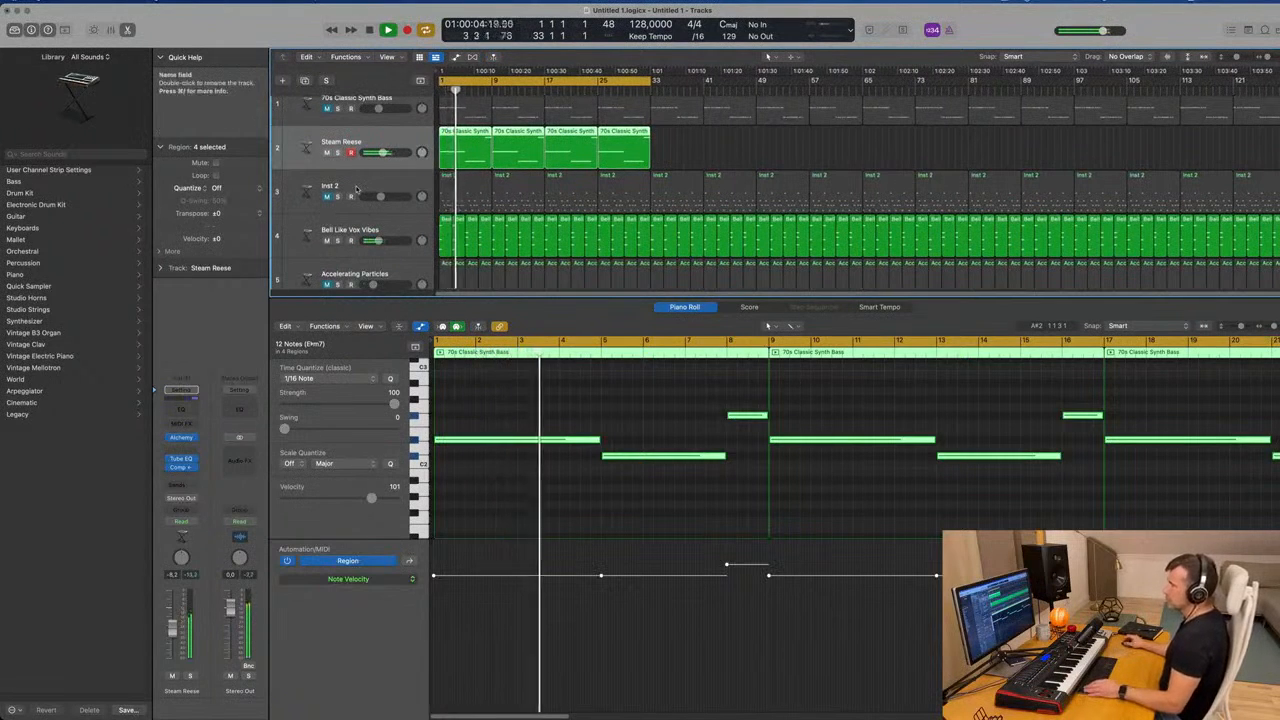
left_click(338, 194)
left_click(327, 196)
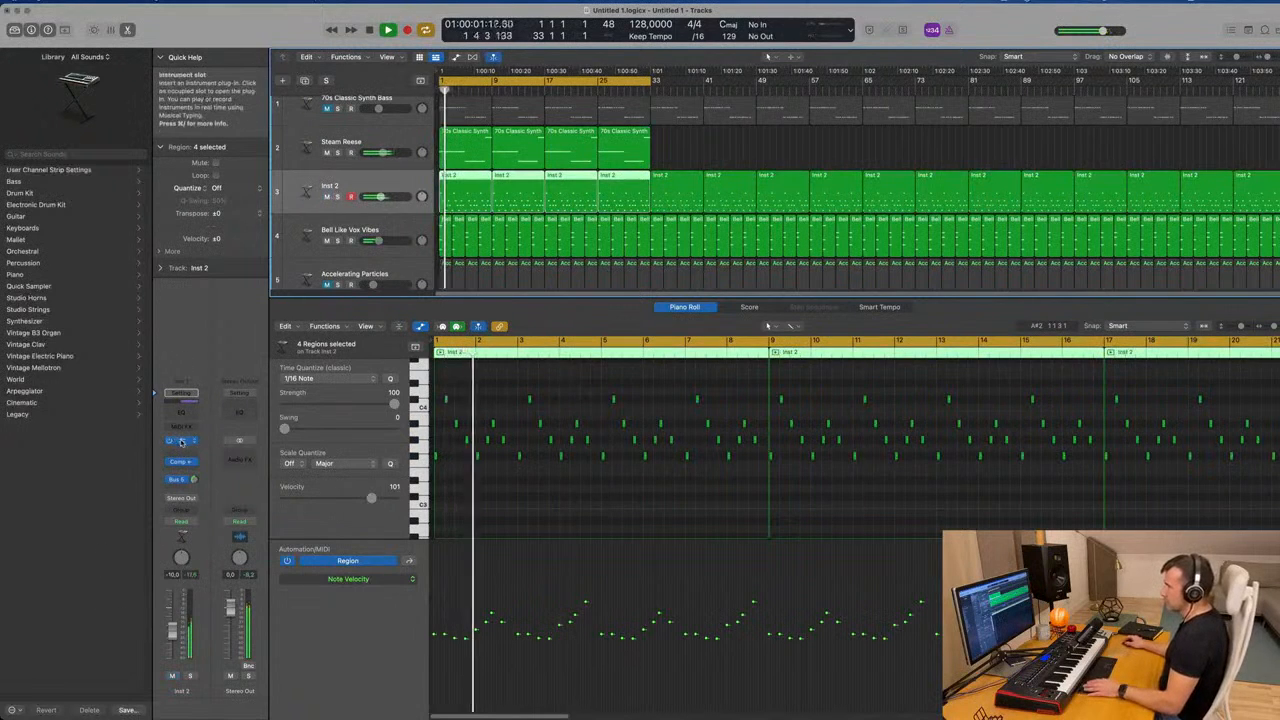
Set Inst 2's automation mode to Touch, register Alchemy's Cutoff for automation and close the plug-in window
left_click(182, 441)
key("space")
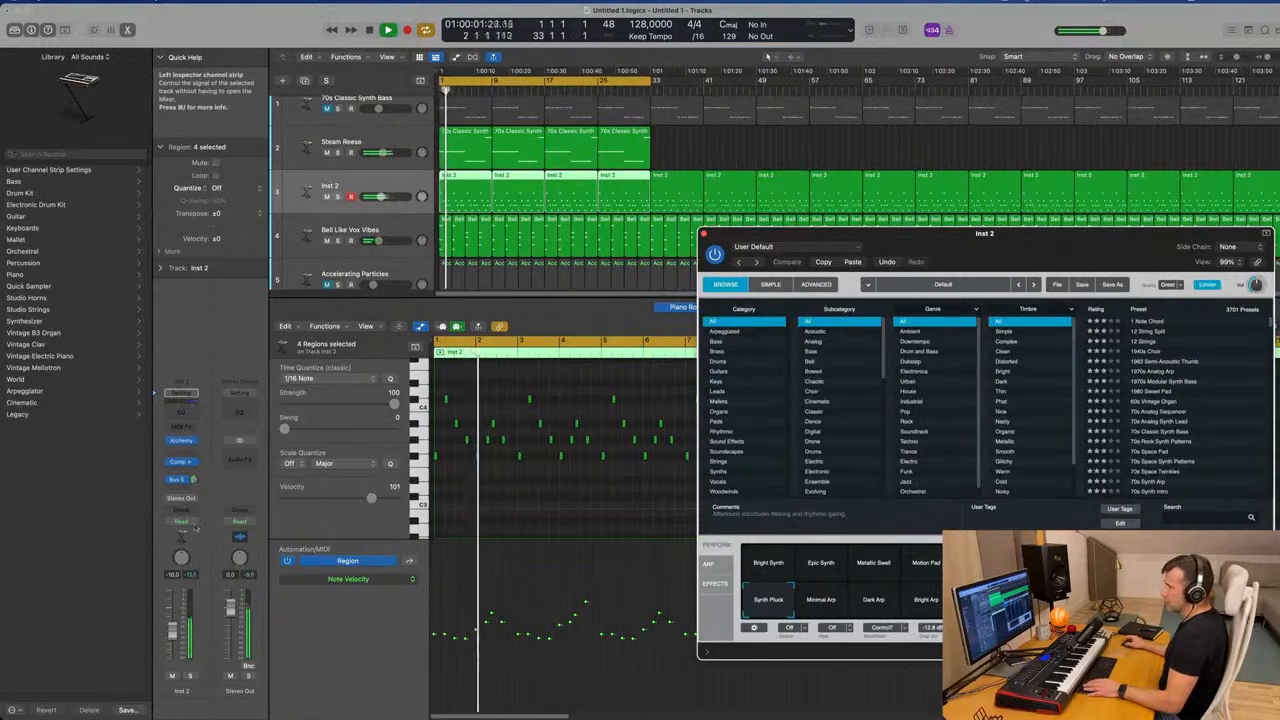
left_click(181, 521)
left_click(182, 533)
key("Return")
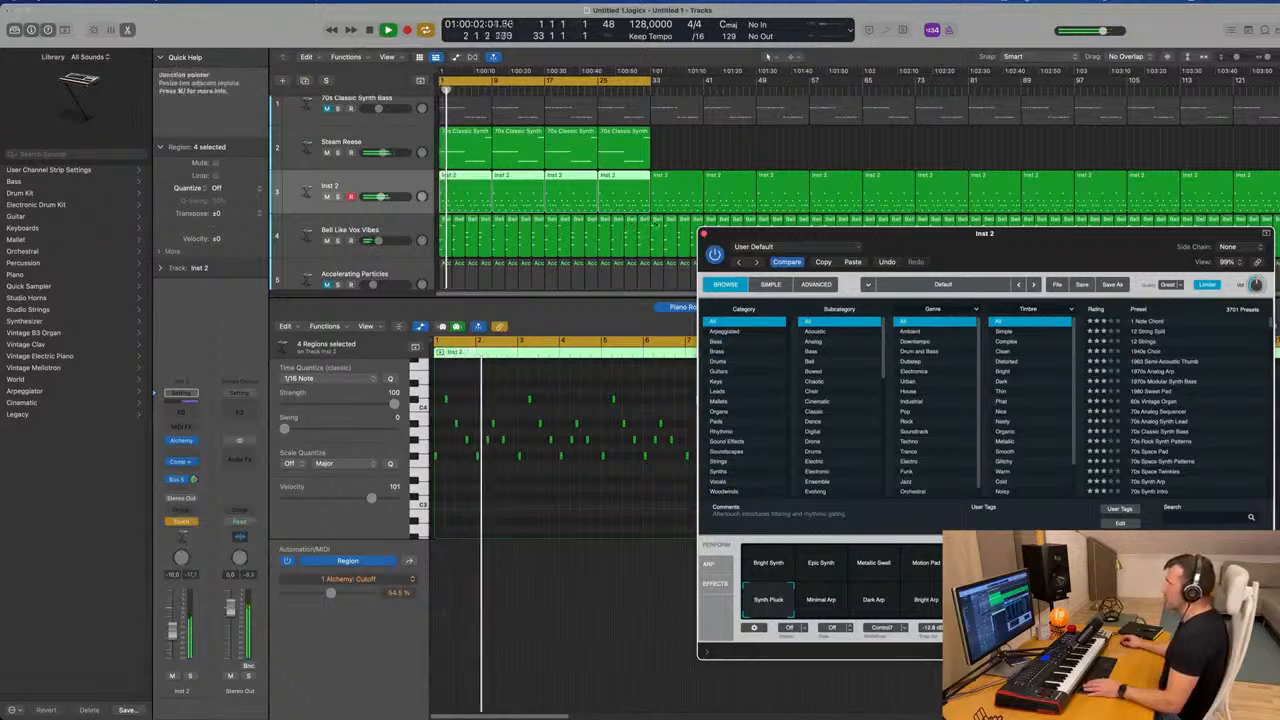
left_click(704, 233)
key("Return")
Show track automation, enlarge the Inst 2 track and set its automation lane to Alchemy's Cutoff
left_click_drag(408, 214, 409, 241)
key("a")
key("super+Down")
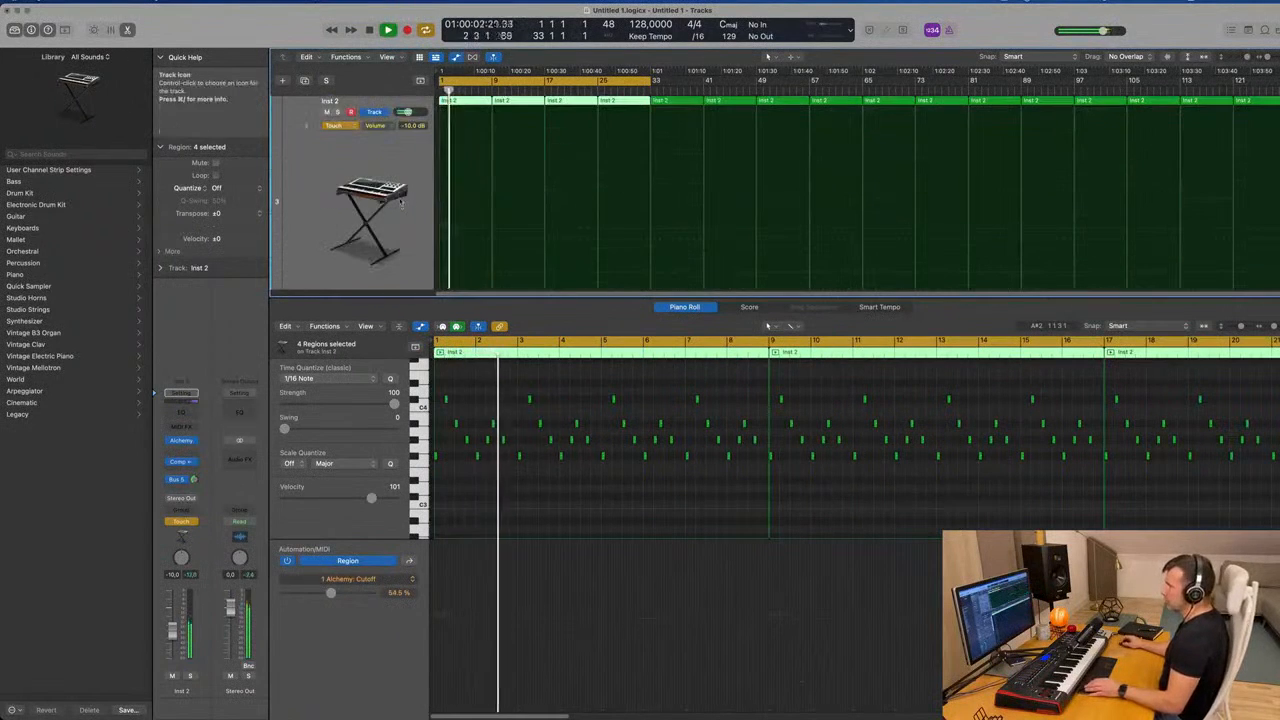
left_click(387, 127)
left_click(408, 257)
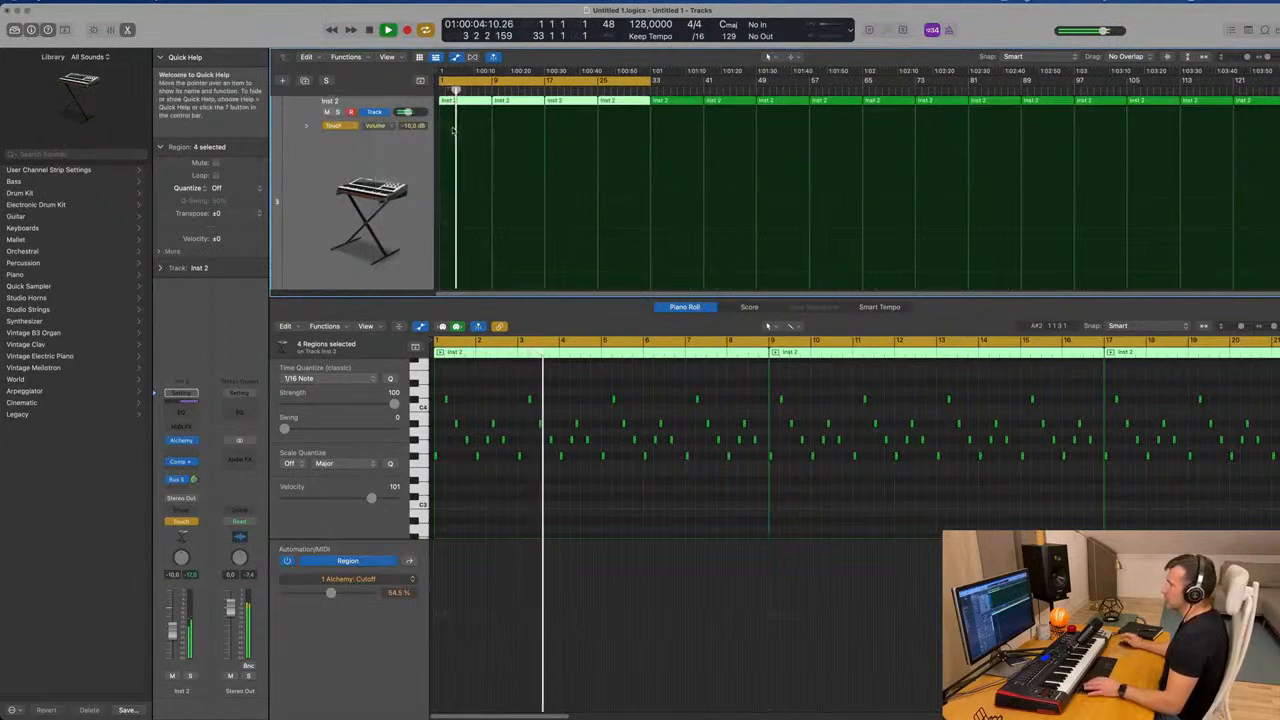
Automate Inst 2's cutoff to rise from about 40% at bar 1 to 54.5% at bar 9, using Read mode
left_click(450, 200)
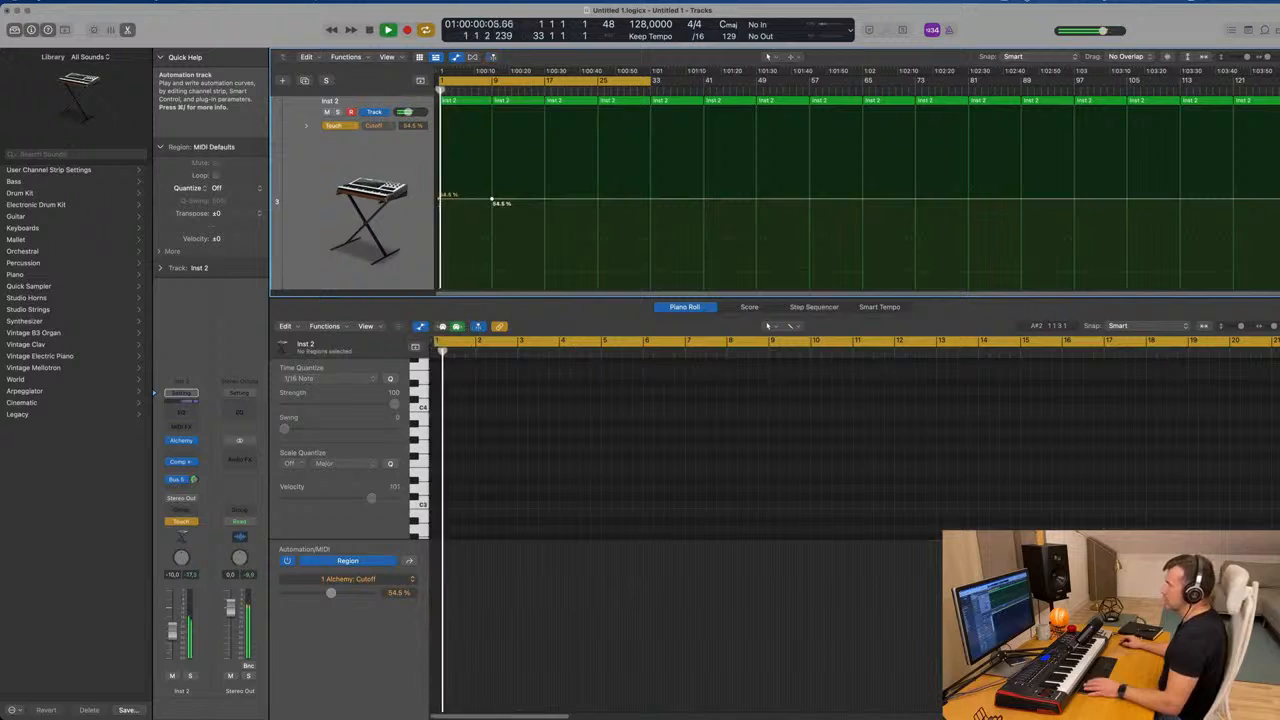
left_click(344, 127)
left_click(338, 115)
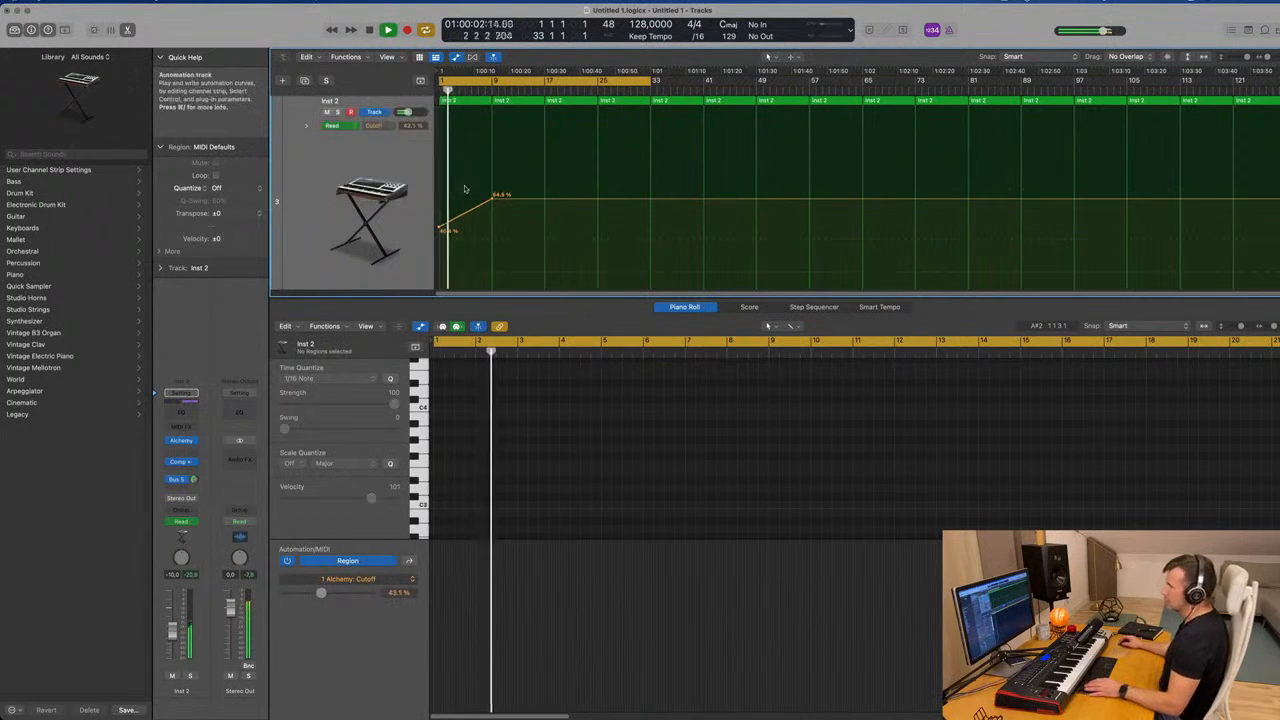
Hide the Piano Roll, make the Inst 2 track taller and show its automation lane
key("x")
key("x")
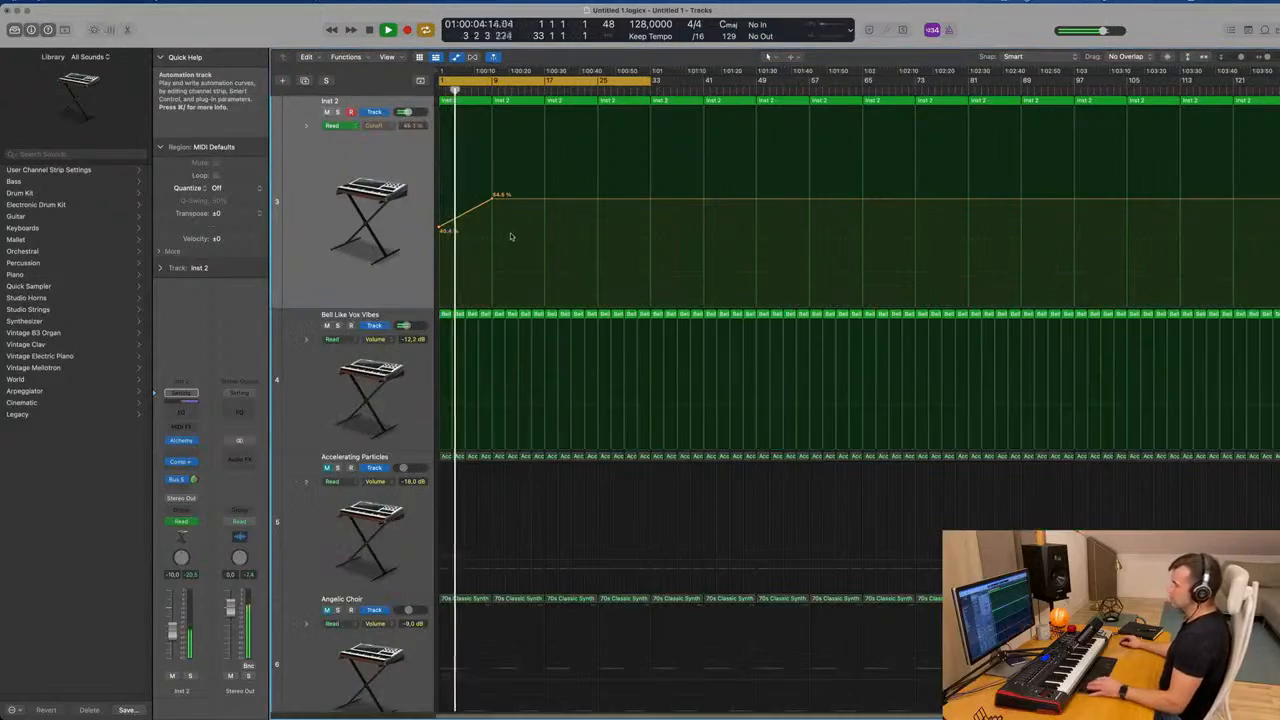
key("a")
scroll(502, 244, "up", 4)
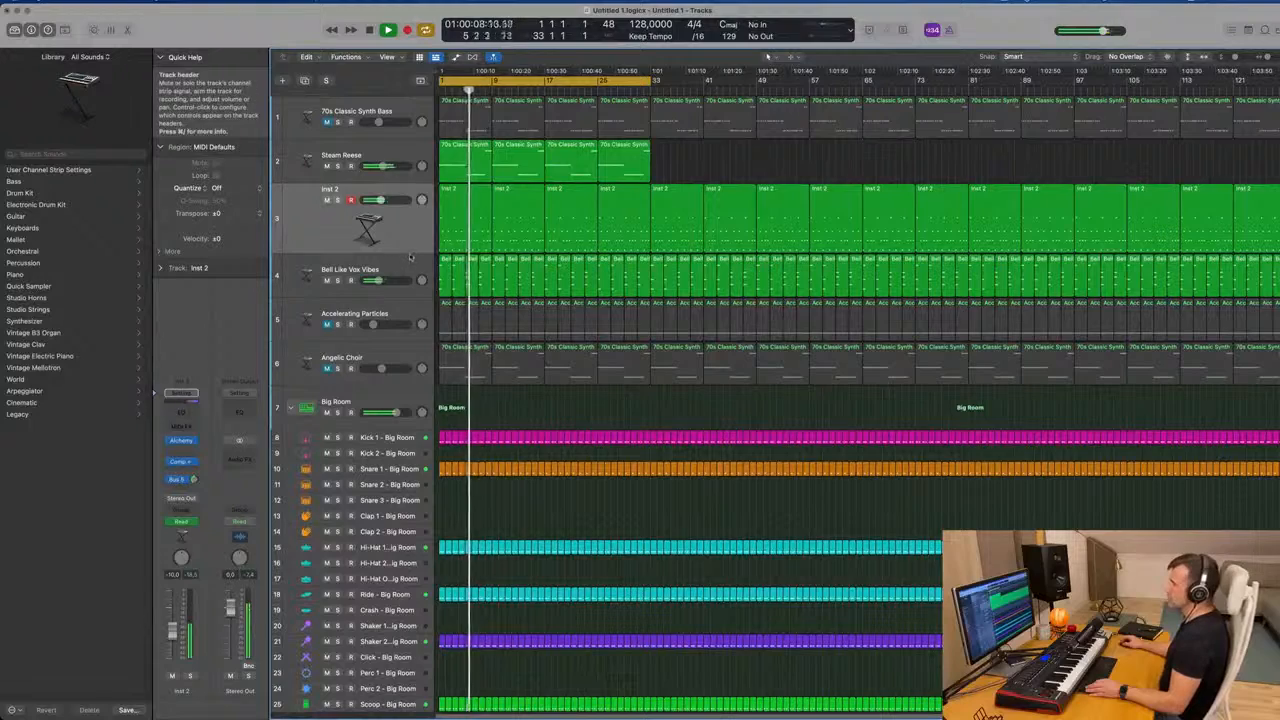
left_click_drag(409, 253, 410, 281)
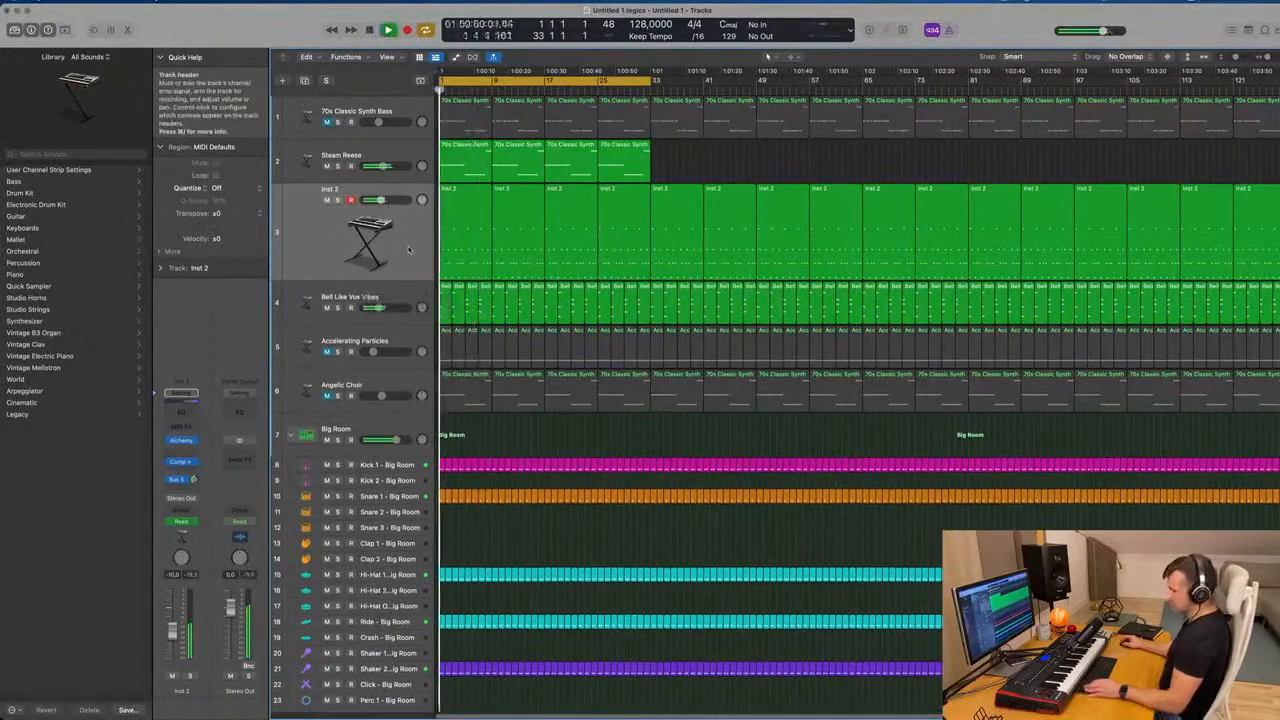
key("a")
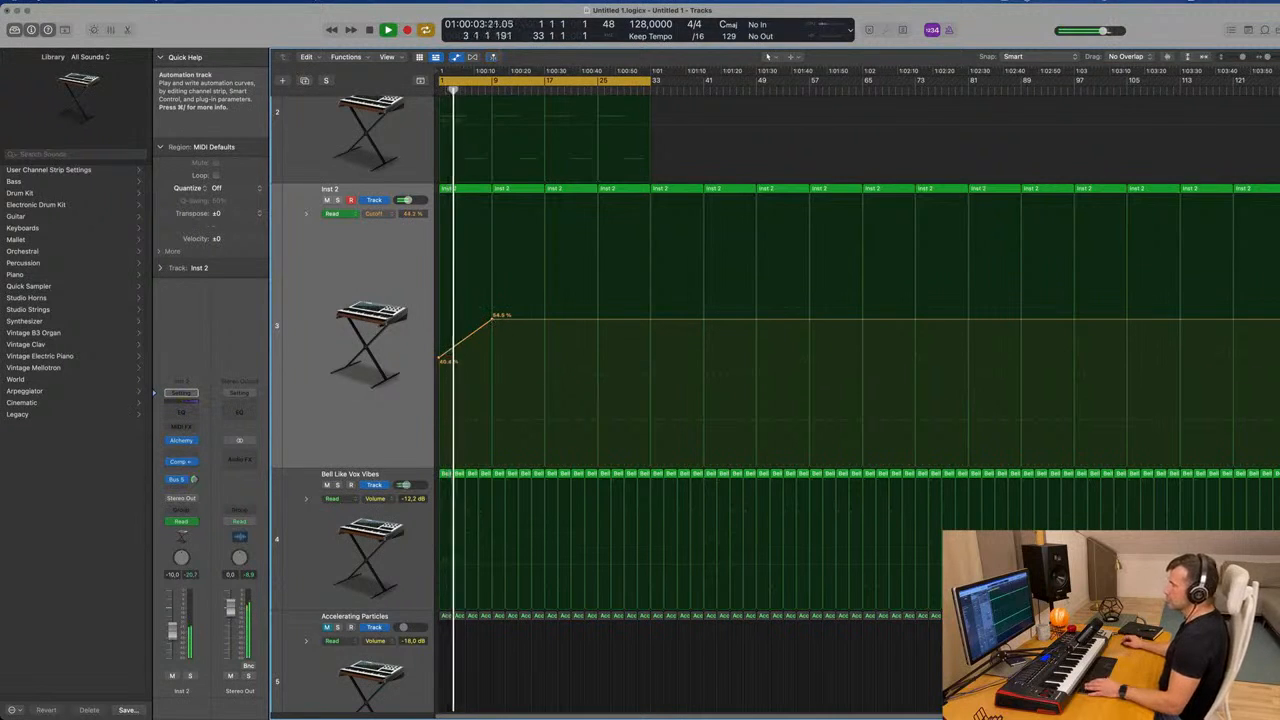
Add Inst 2 cutoff ramps starting at 36.7%, 33% and 27.7% at bars 9, 17 and 25, each rising to about 54.5% eight bars on
left_click_drag(492, 322, 495, 320)
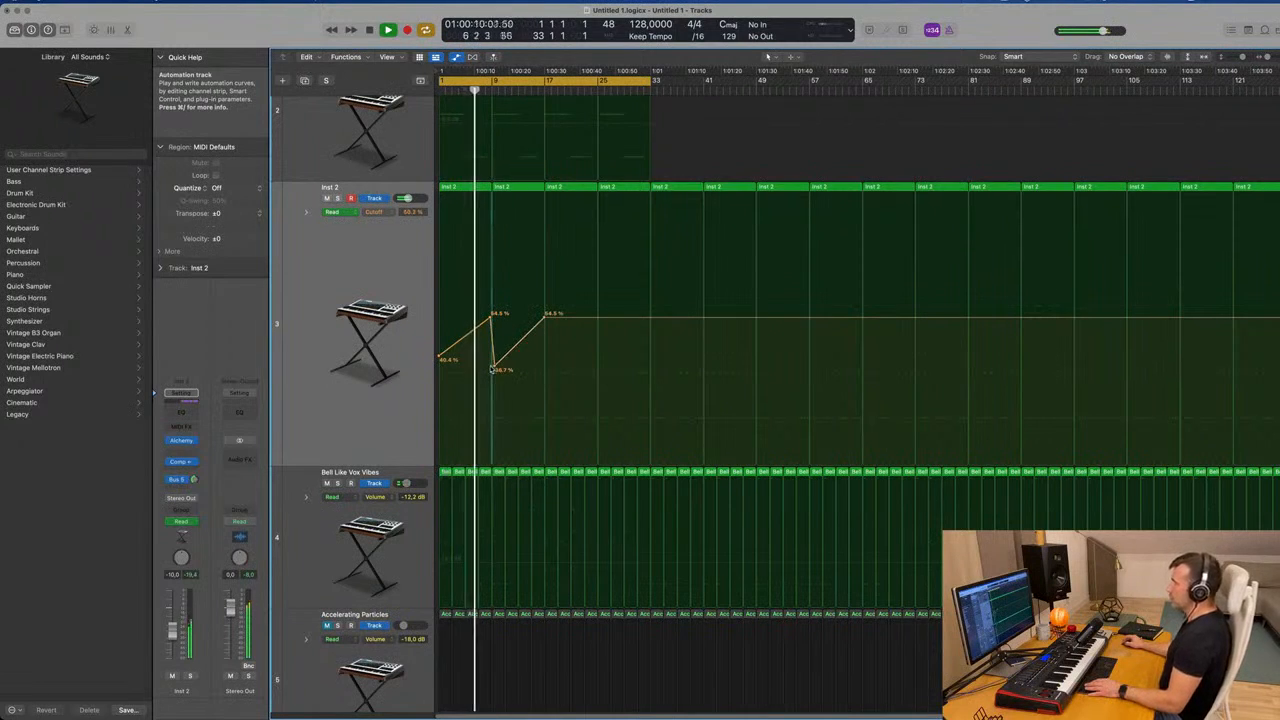
left_click_drag(493, 368, 491, 368)
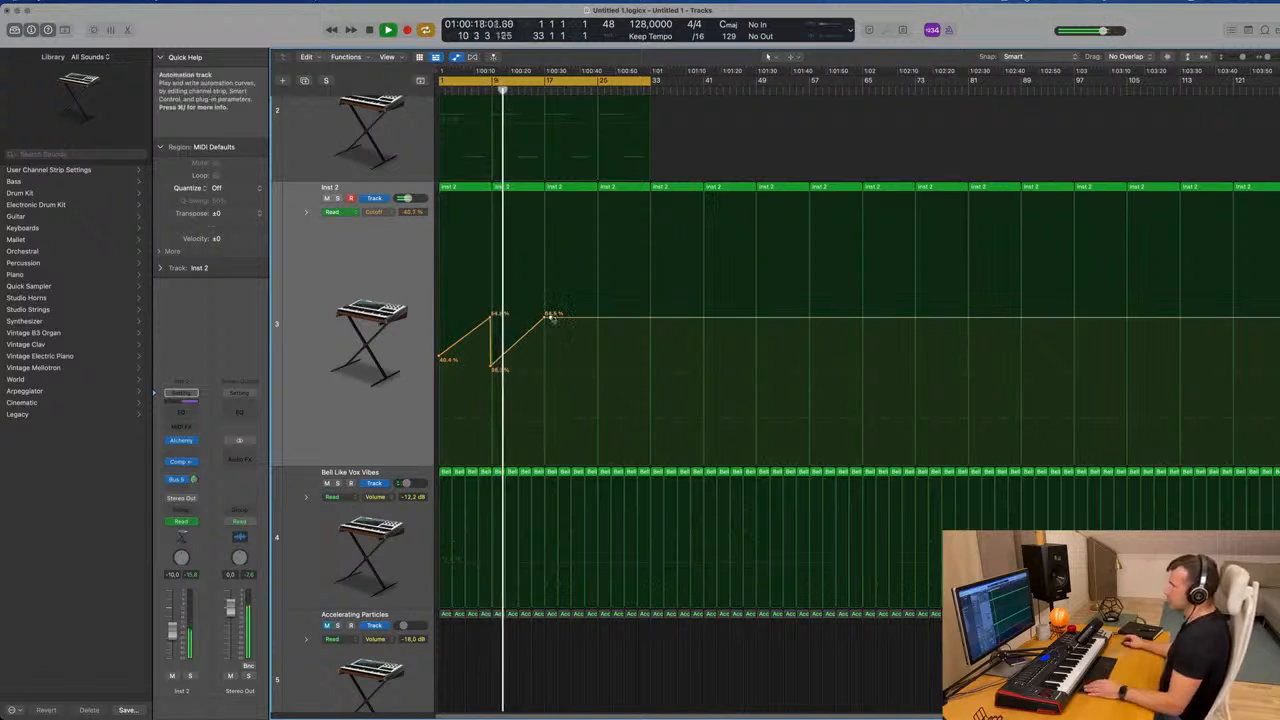
left_click_drag(550, 320, 550, 376)
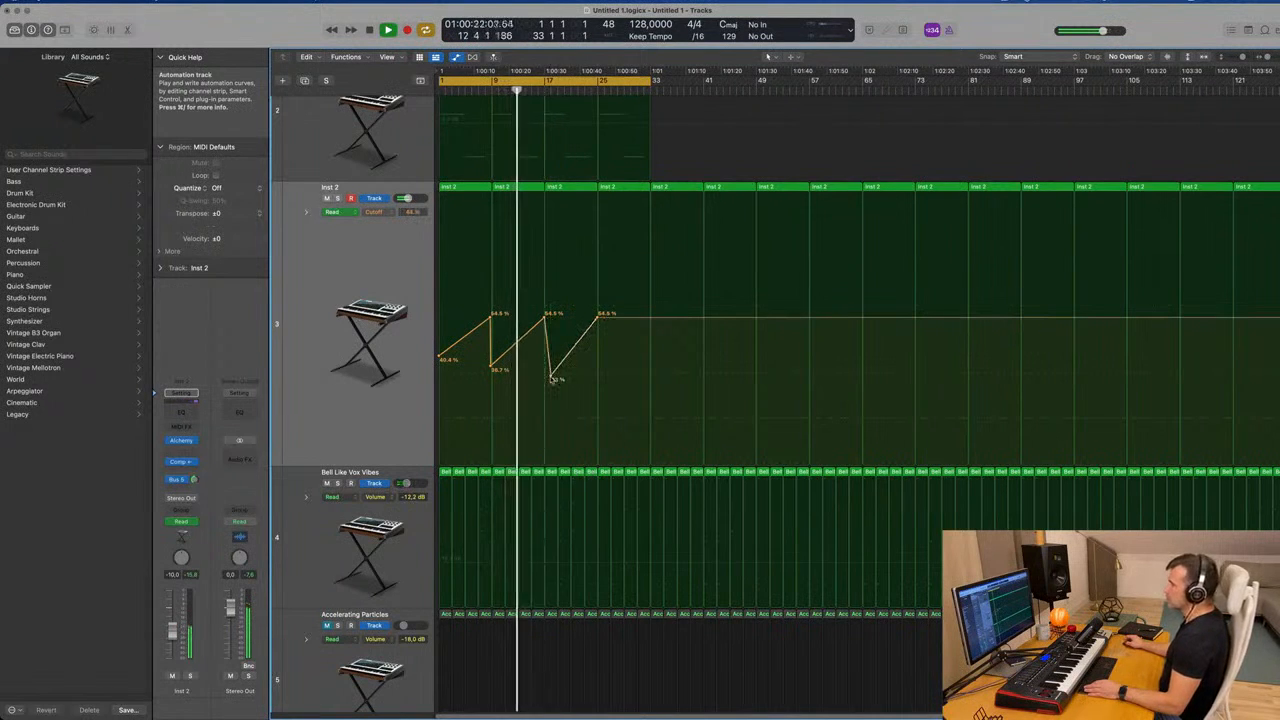
left_click(651, 318)
left_click_drag(604, 318, 598, 390)
Open the Steam Reese track's Alchemy instrument and adjust its Cutoff while the loop plays
scroll(588, 206, "up", 4)
left_click(396, 258)
key("space")
key("space")
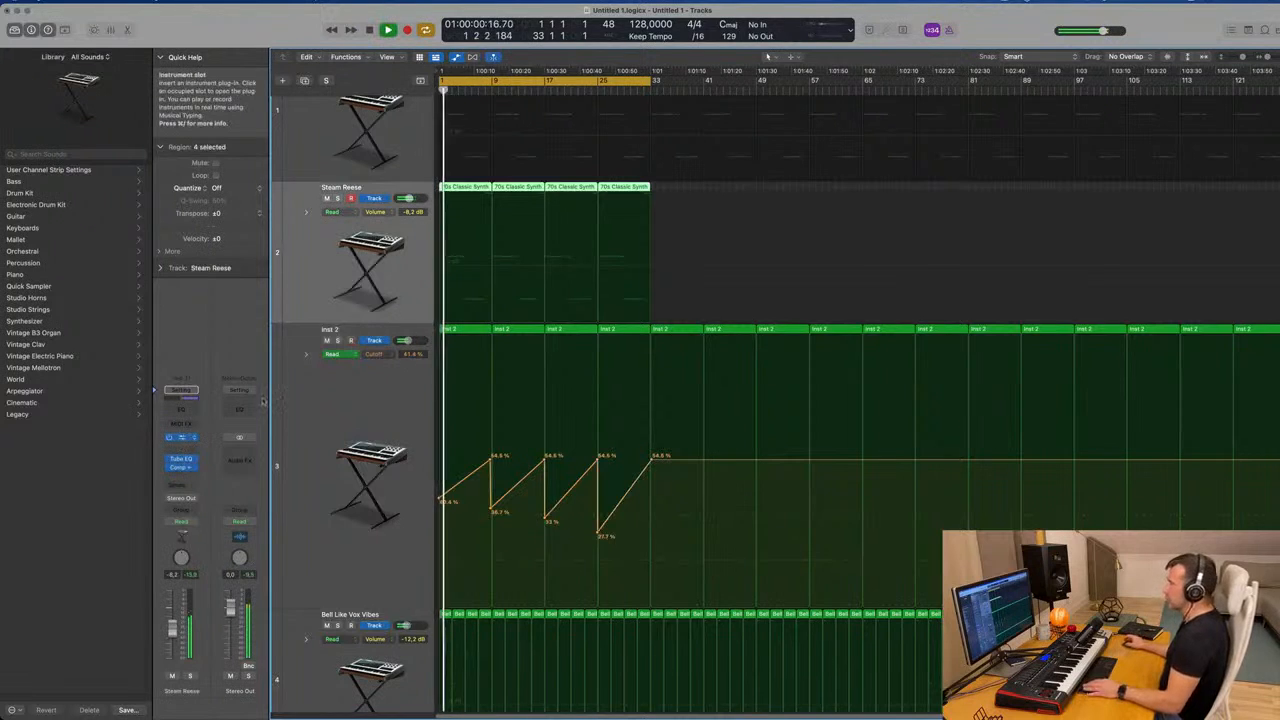
left_click(181, 438)
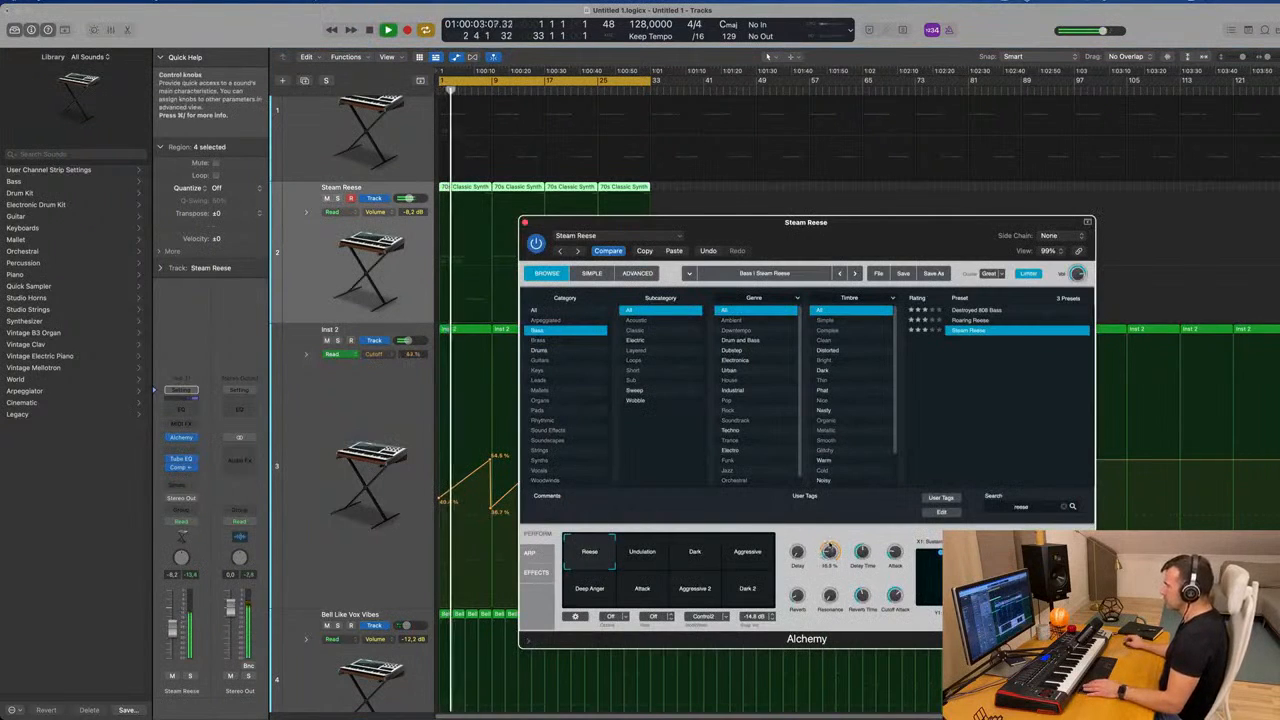
mouse_move(830, 538)
left_mouse_down()
mouse_move(838, 502)
mouse_move(834, 546)
left_mouse_up()
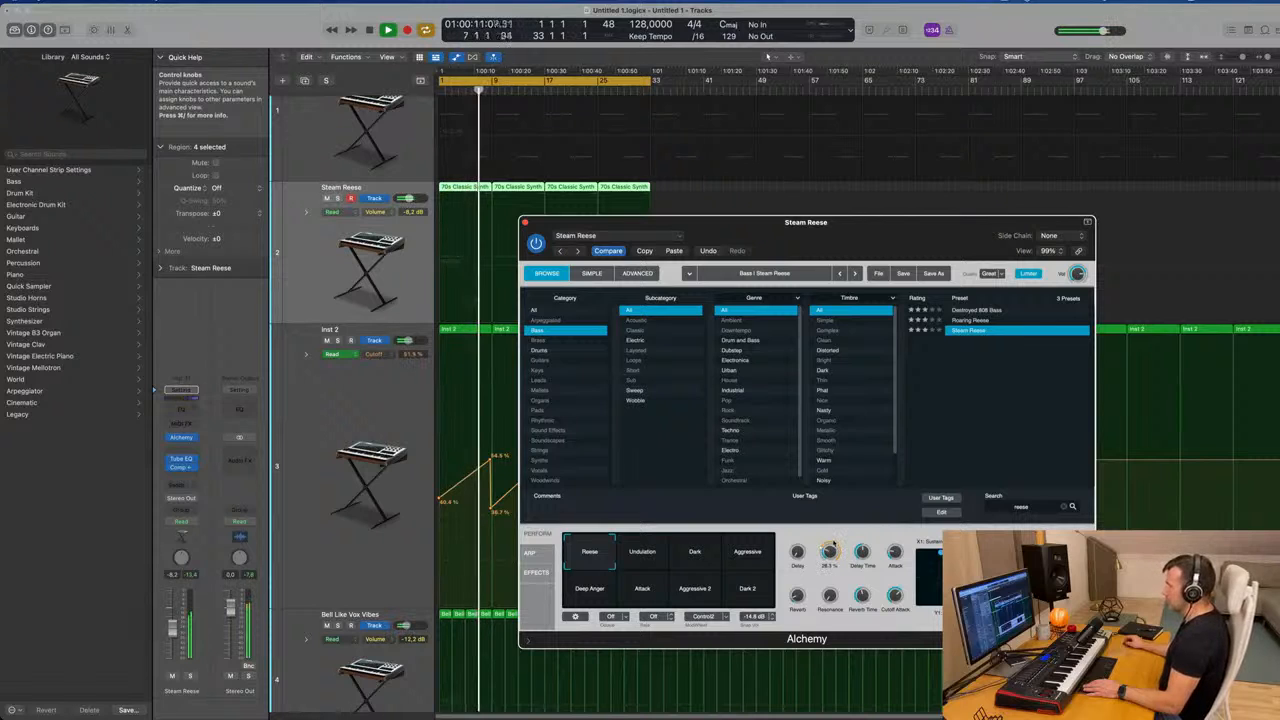
left_click_drag(838, 516, 851, 481)
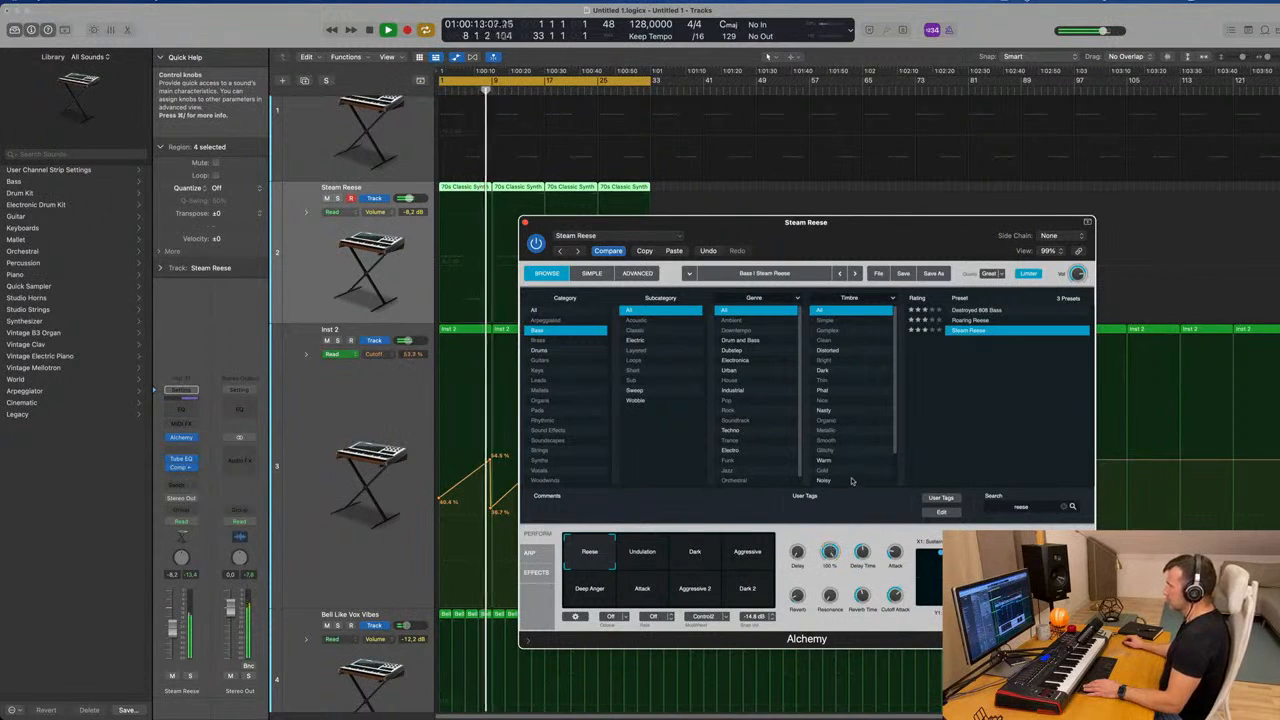
left_click_drag(838, 546, 840, 551)
left_click_drag(840, 225, 872, 174)
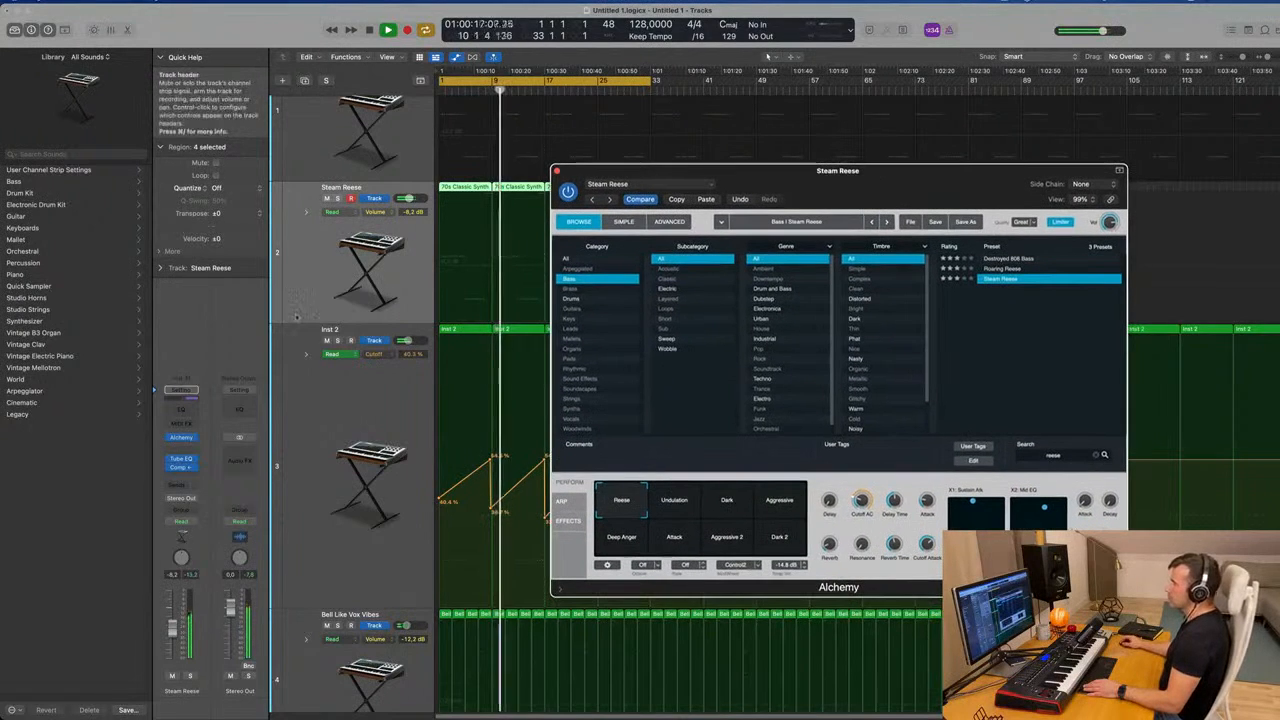
Check the Steam Reese bass in solo, lower its volume slightly and close its plug-in window
left_click(338, 198)
left_click(338, 198)
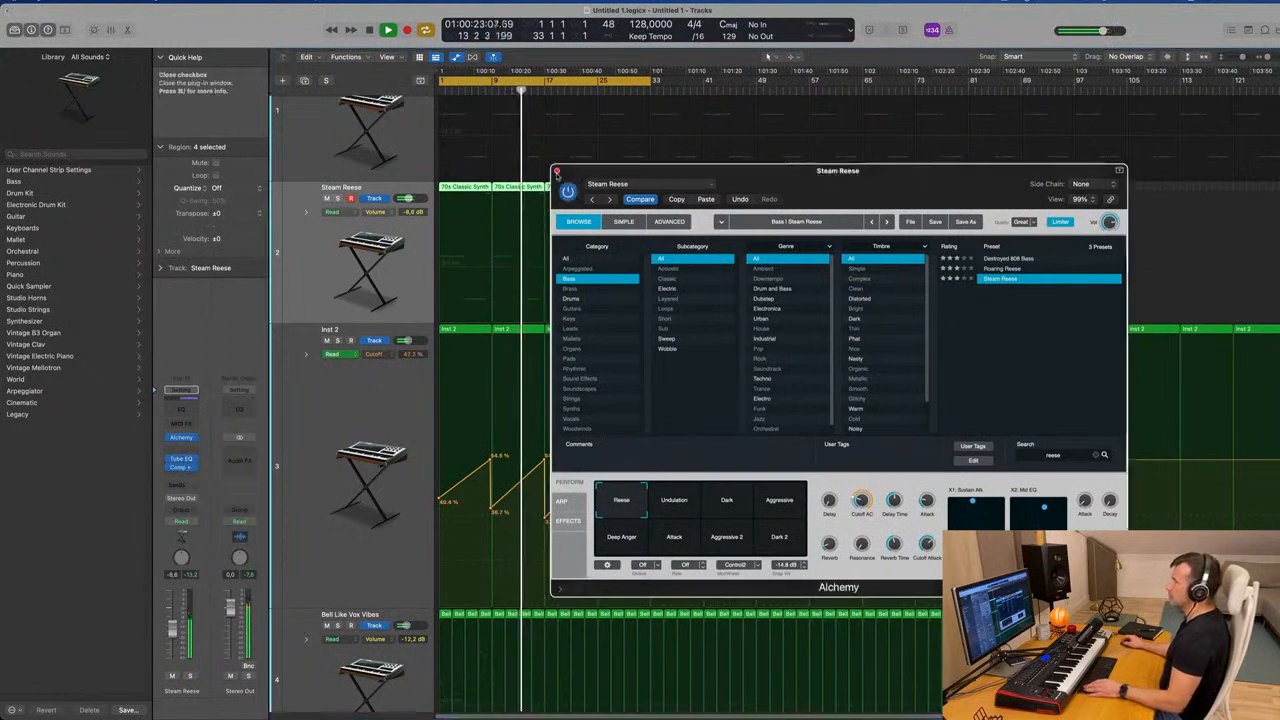
left_click(557, 171)
Unmute the Accelerating Particles and Angelic Choir tracks and play the arrangement from the start
scroll(556, 291, "up", 2)
scroll(557, 291, "down", 10)
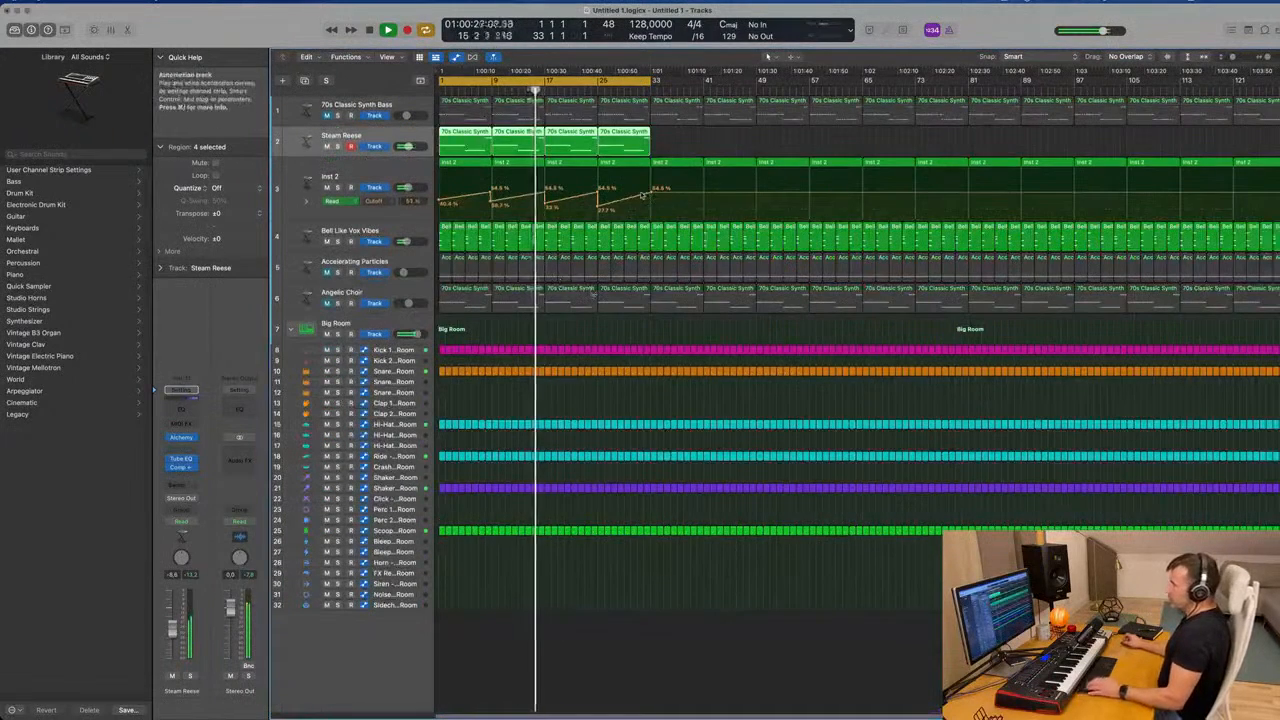
left_click(326, 272)
left_click(326, 303)
key("Return")
left_click(420, 290)
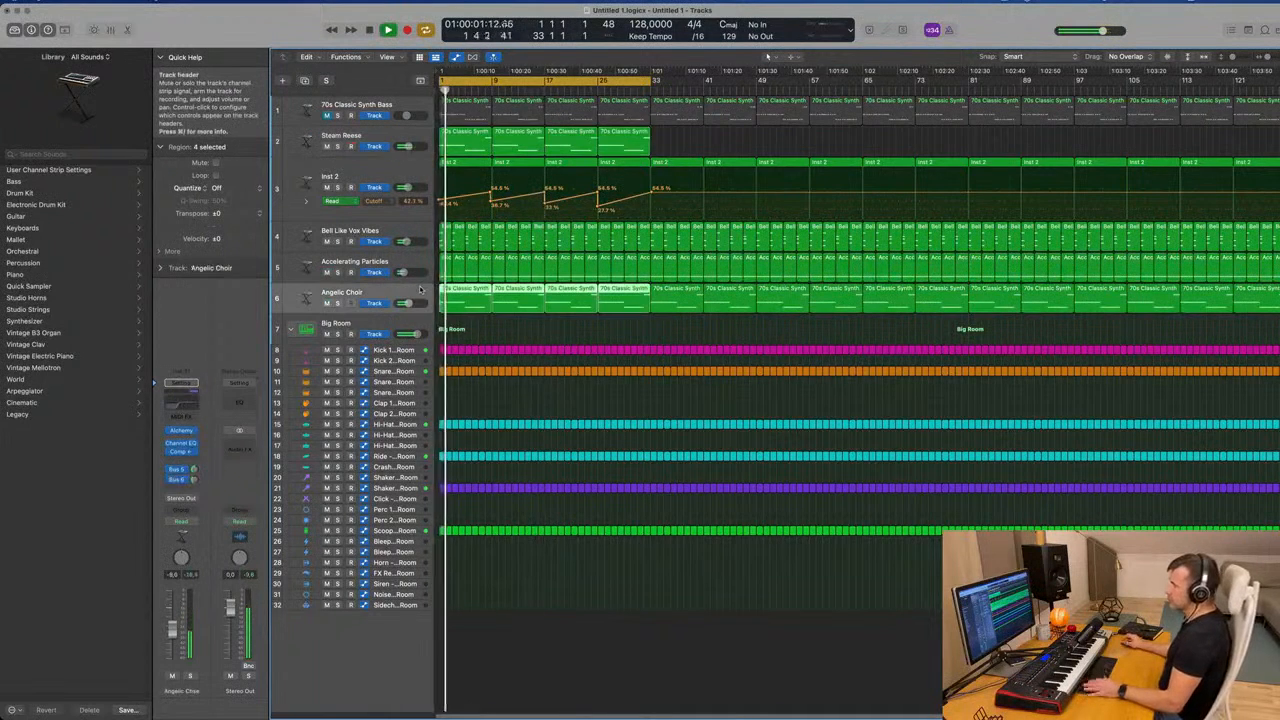
Listen to the Accelerating Particles, Bell Like Vox Vibes and Inst 2 tracks one by one, using solo where needed
left_click(408, 260)
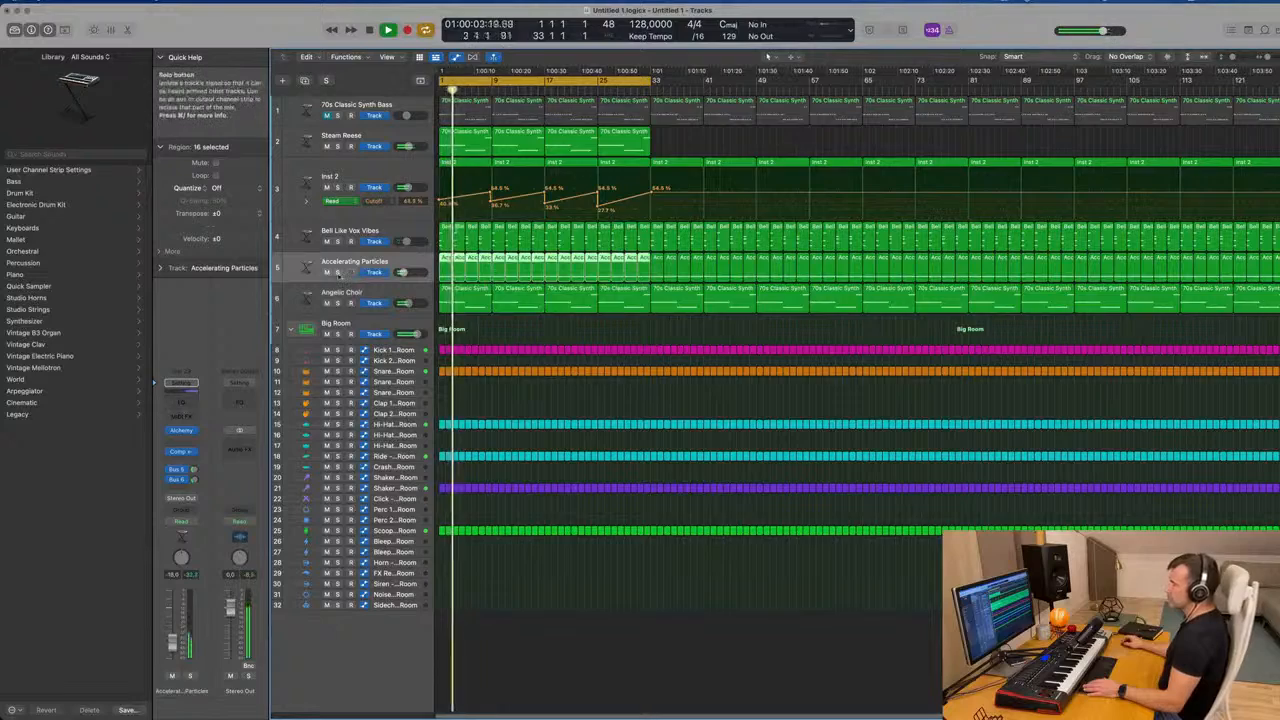
left_click(337, 272)
left_click(337, 272)
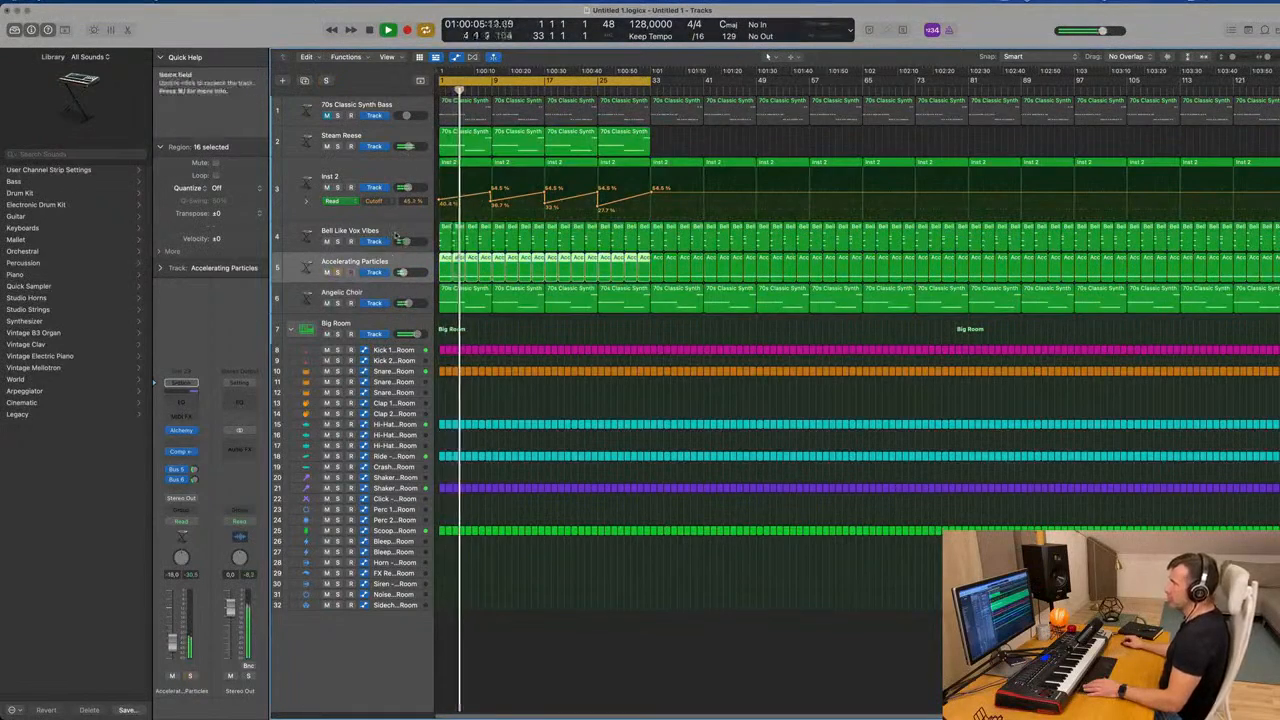
left_click(396, 232)
left_click(337, 241)
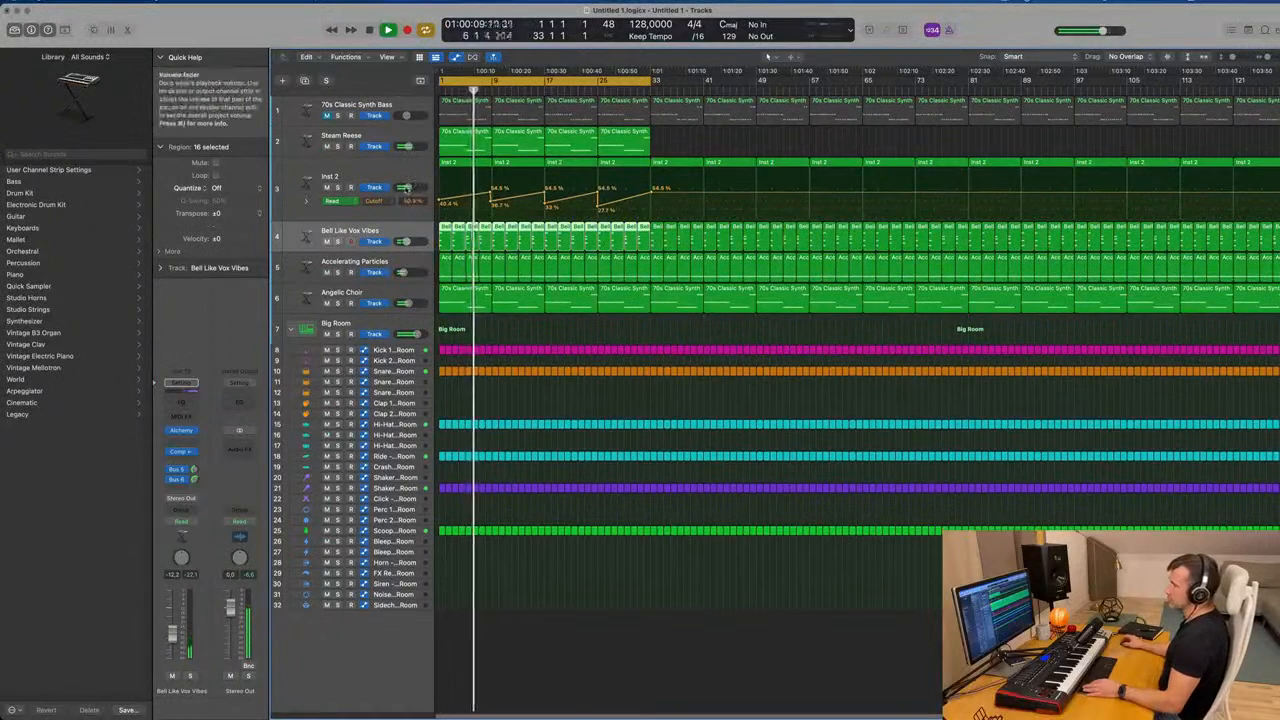
left_click(326, 170)
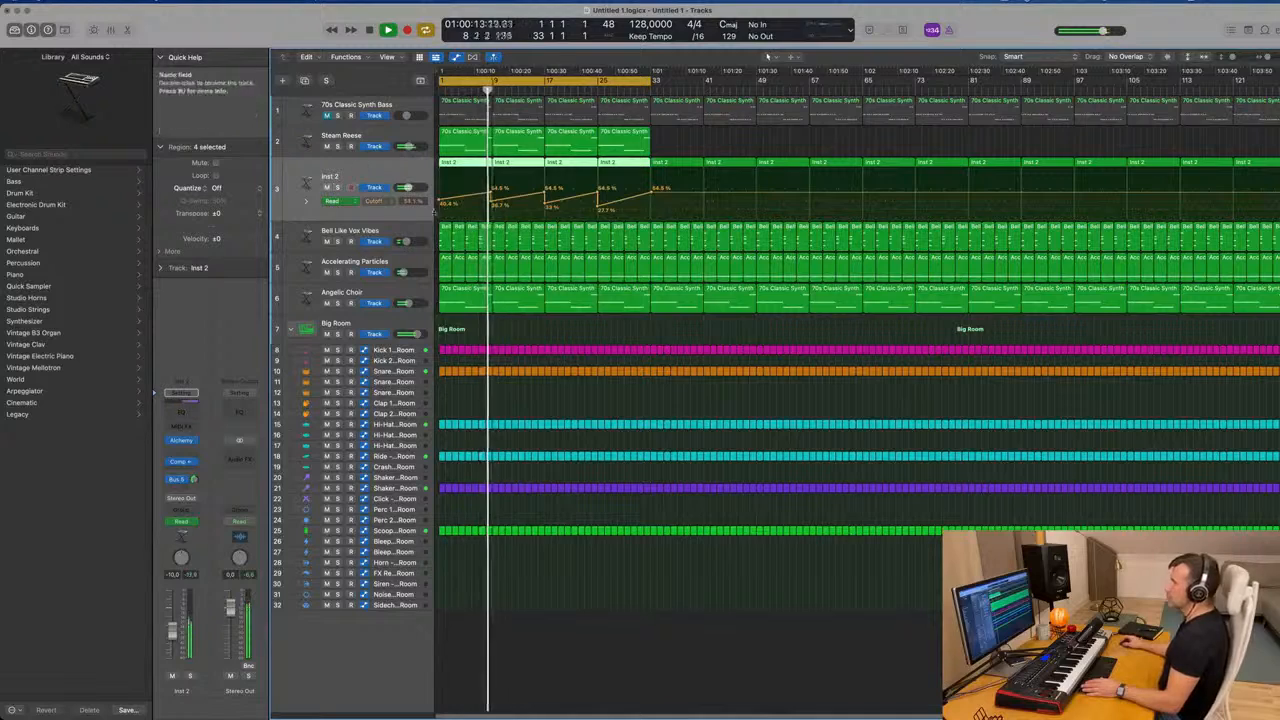
Duplicate the Bell Like Vox Vibes track with its settings and copy its first region onto the new track
left_click(395, 235)
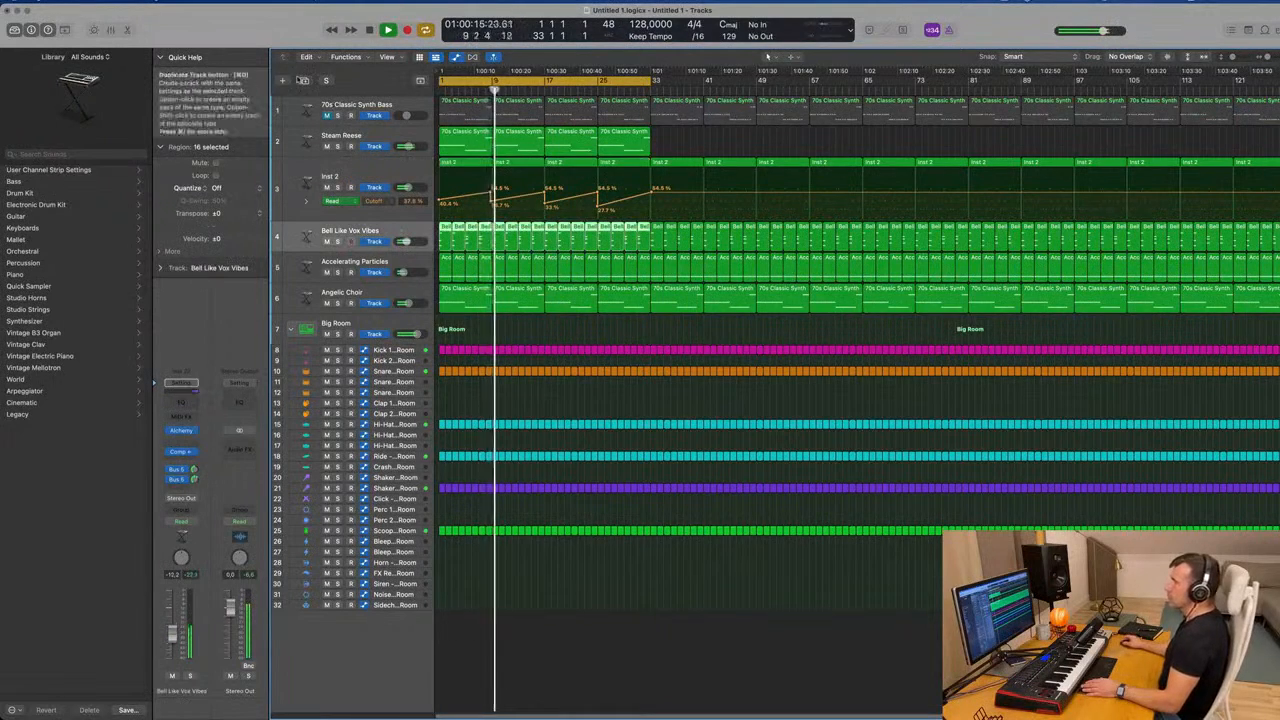
left_click(304, 80)
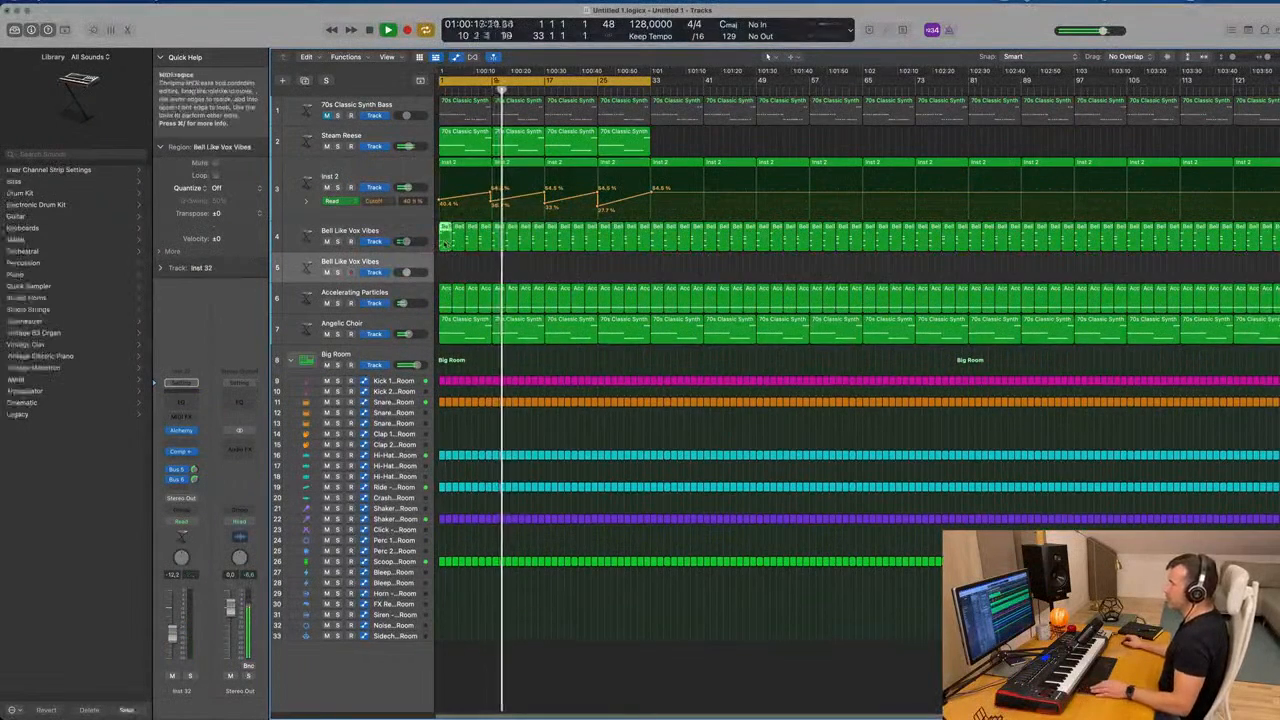
left_click_drag(445, 240, 483, 262)
Extend the copied region to eight bars and lengthen its three chord notes to fill it in the Piano Roll
left_click(445, 264)
double_click(483, 262)
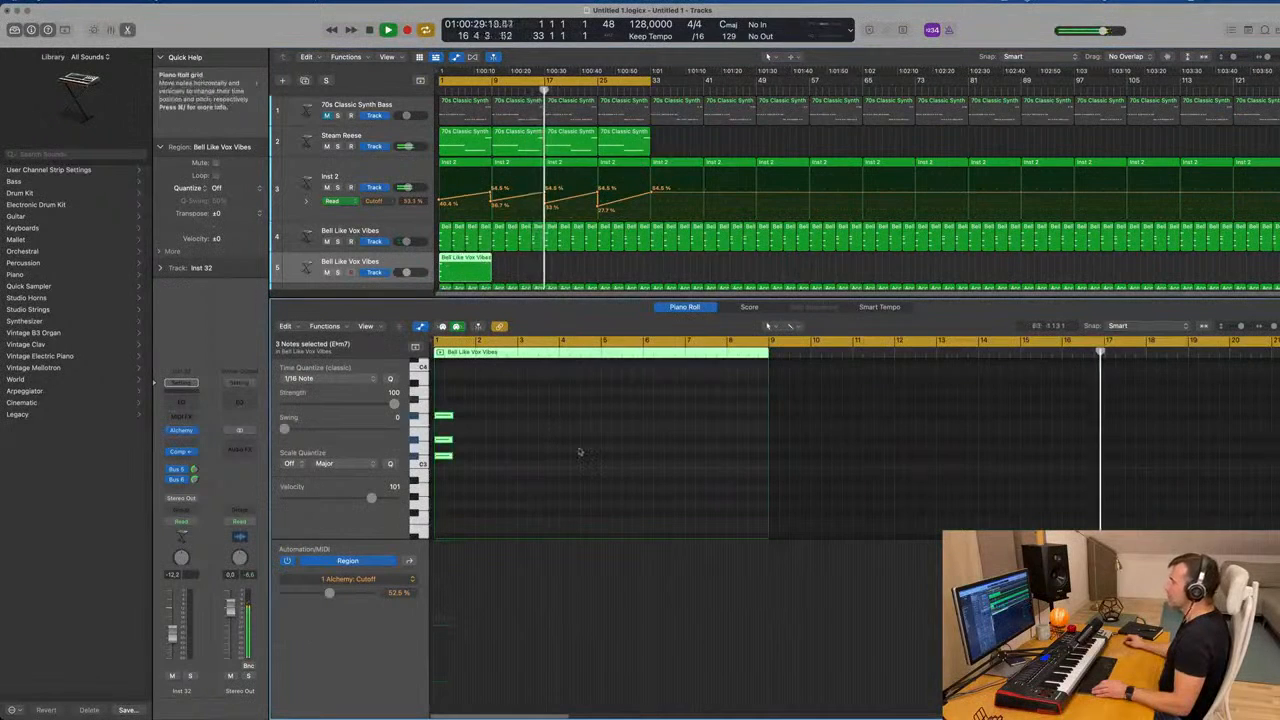
left_click_drag(517, 406, 770, 467)
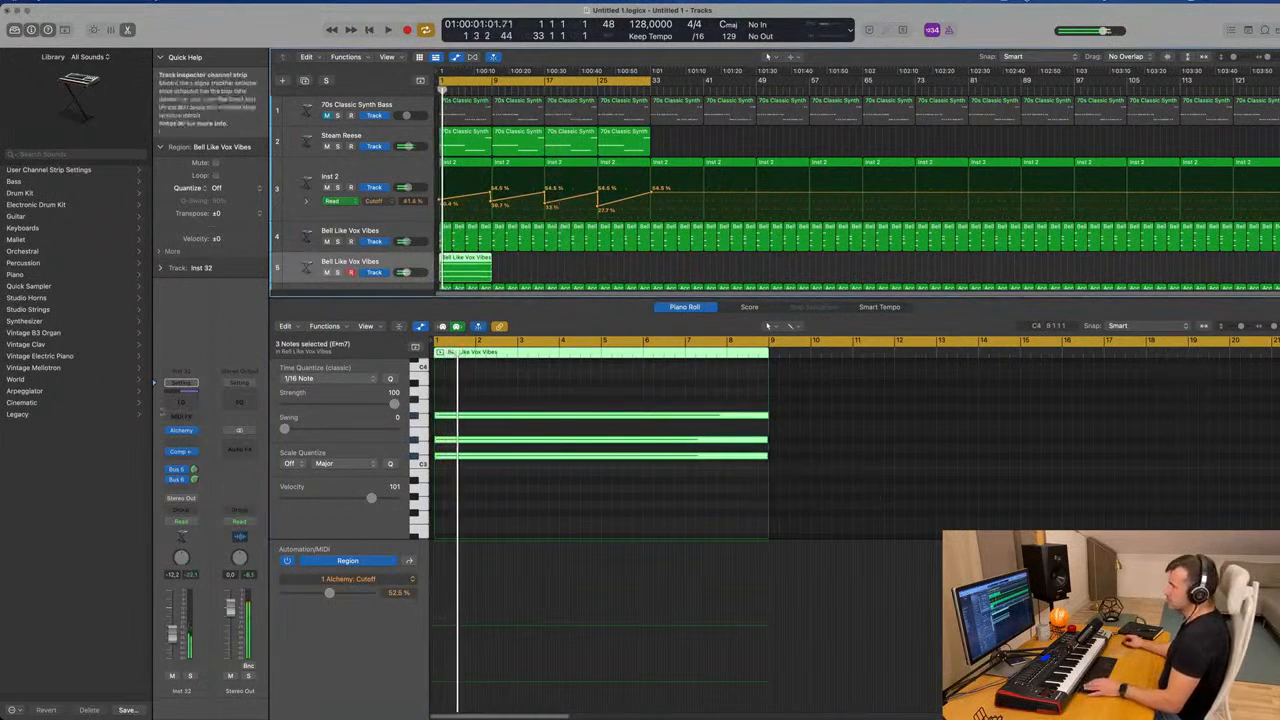
Search the duplicated track's Alchemy presets for "198" and load Sunrise 1984
left_click(192, 430)
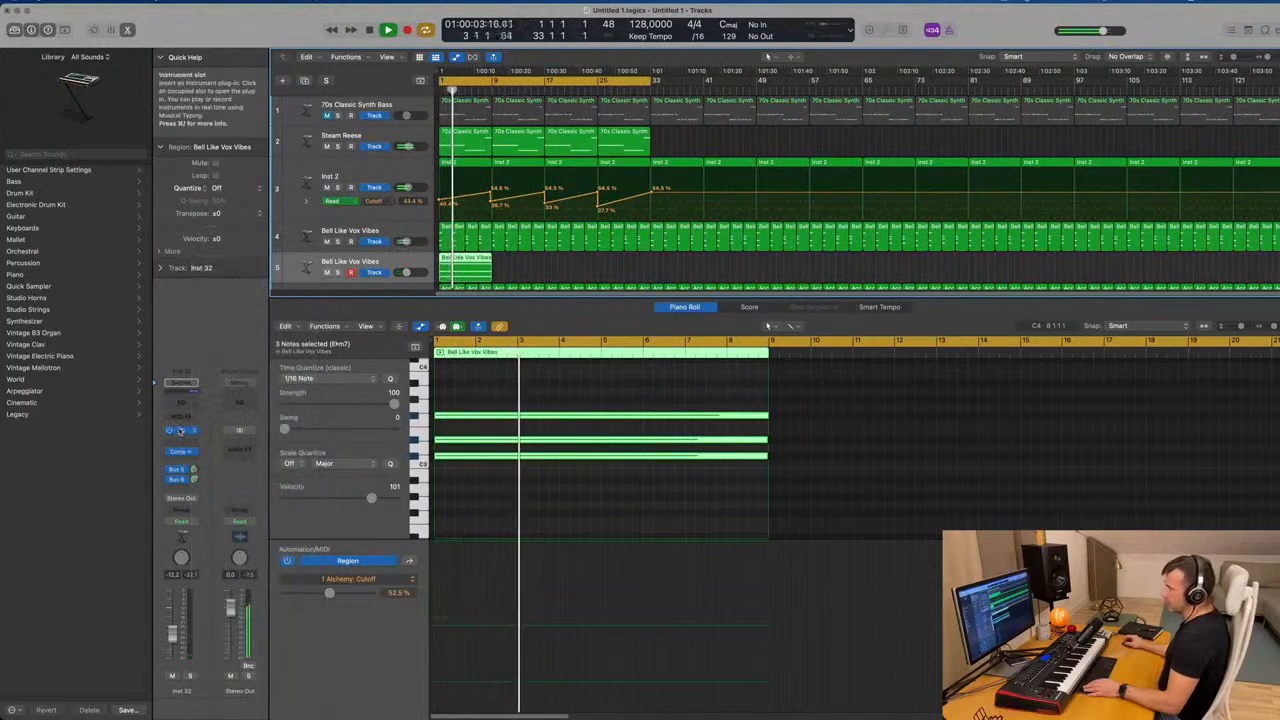
left_click(181, 431)
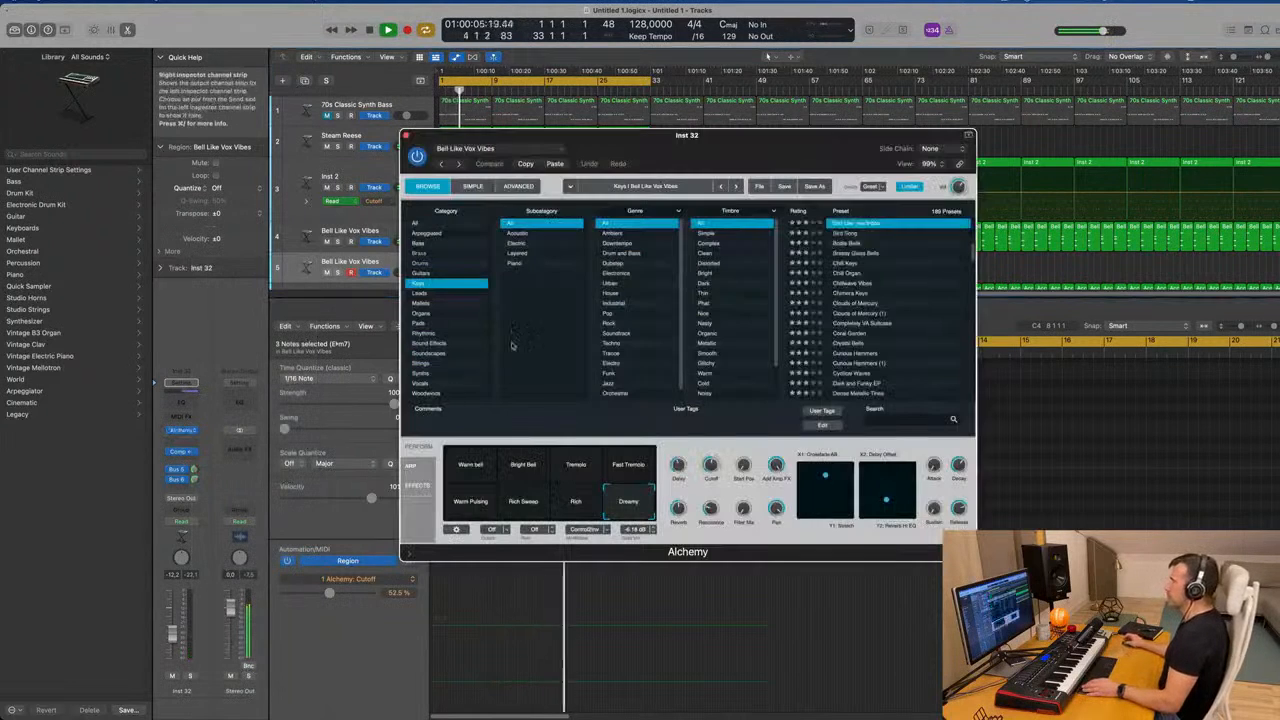
left_click_drag(593, 117, 569, 118)
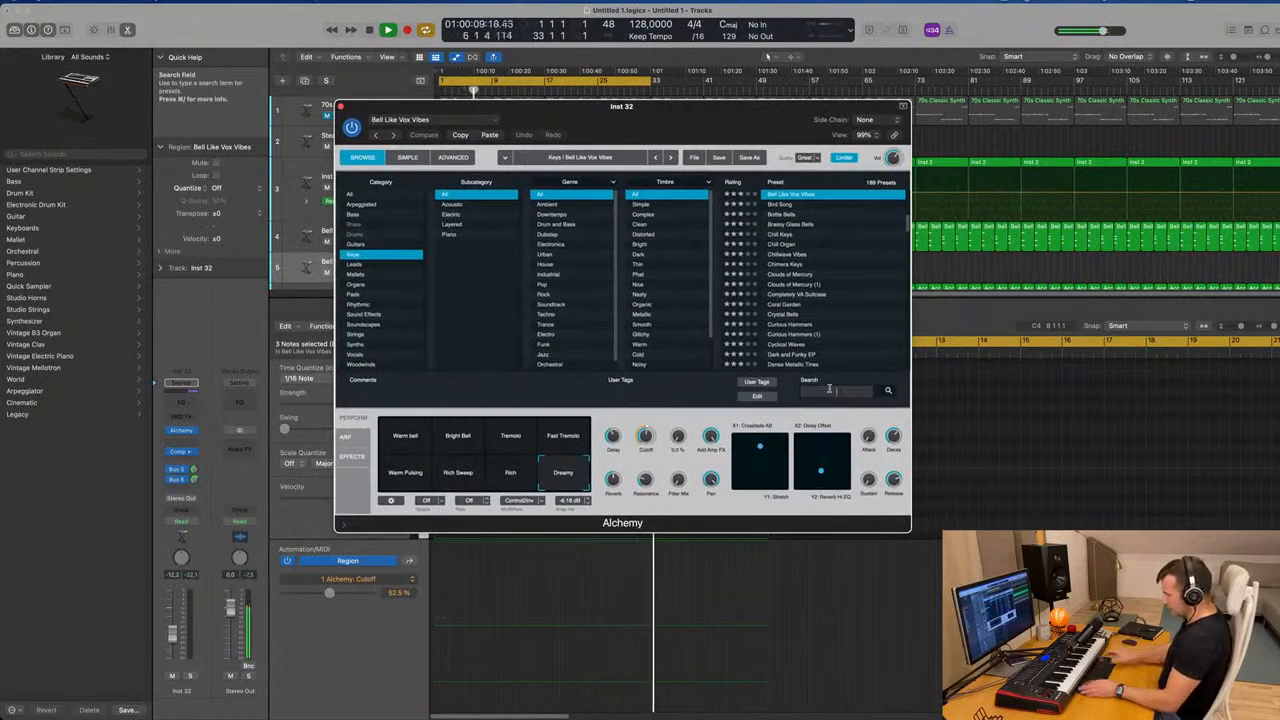
type("198")
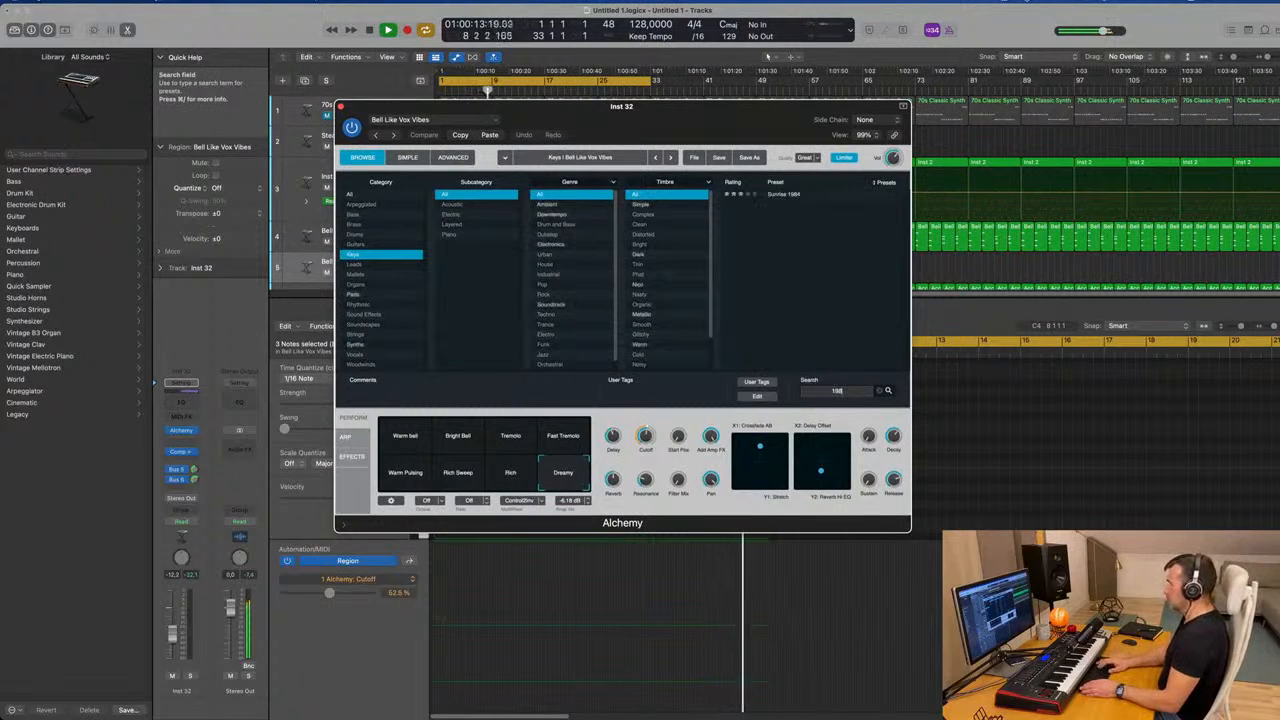
left_click(781, 194)
Audition the Sunrise 1984 sound from the start of the arrangement with its plug-in window moved aside
left_click_drag(738, 125, 1054, 172)
key("Return")
left_click(537, 380)
key("Return")
left_click_drag(985, 164, 879, 205)
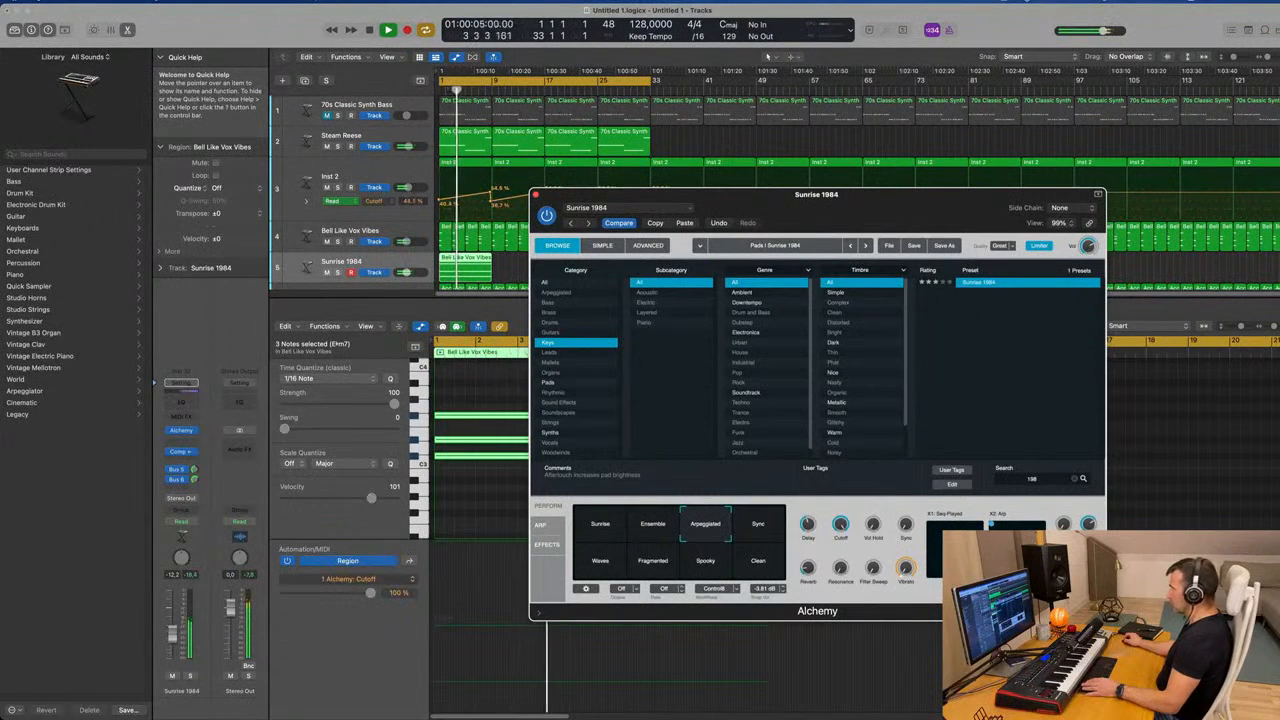
key("Return")
key("space")
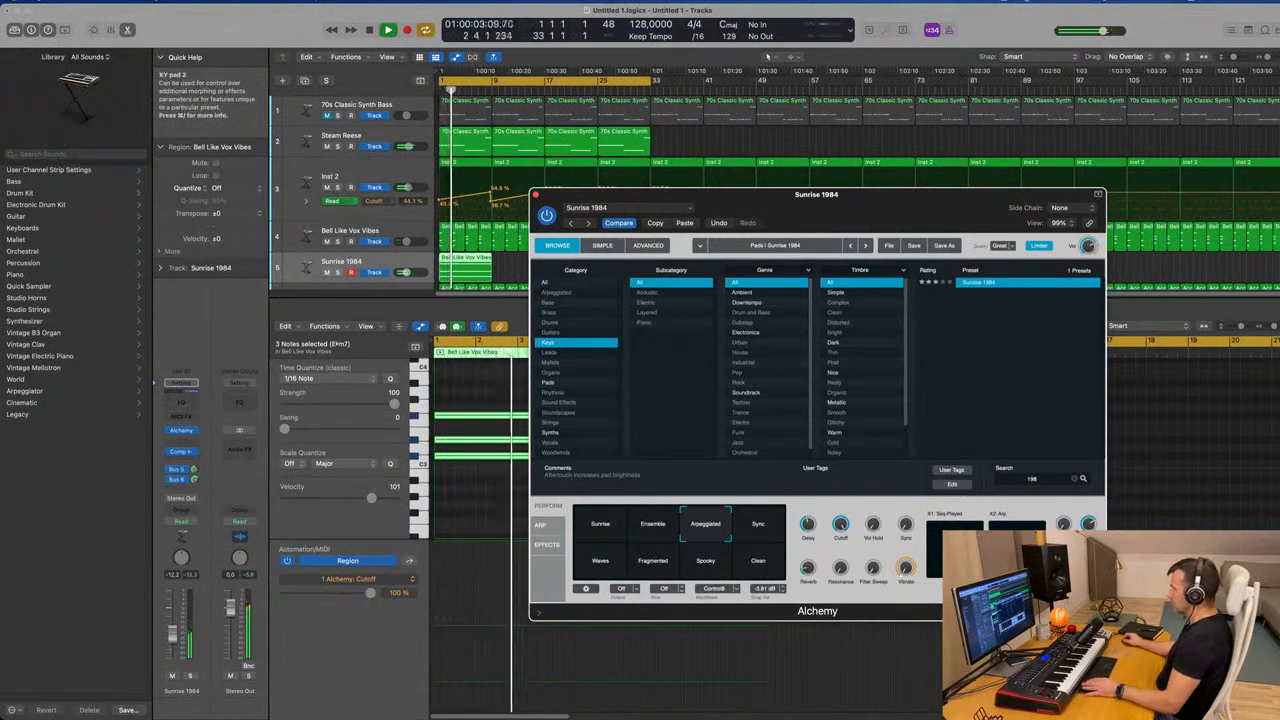
key("Return")
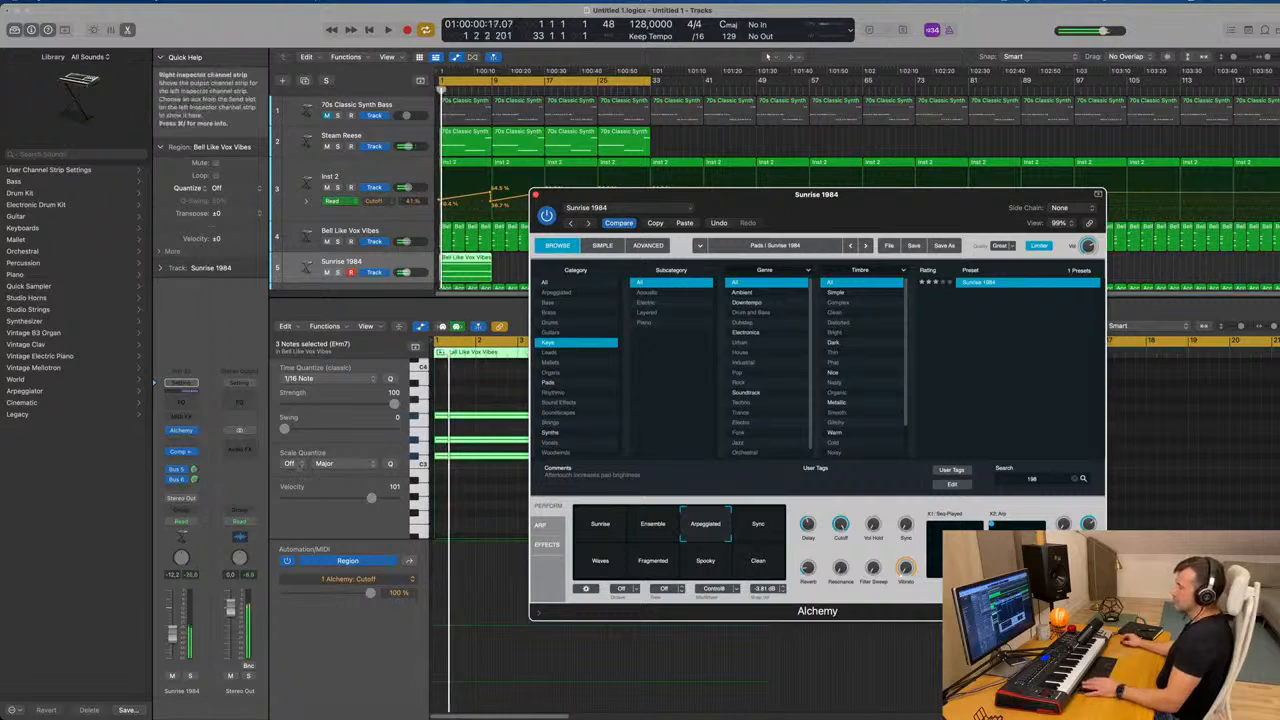
With Sunrise 1984 soloed, set Alchemy's Cutoff to 59% and Reverb to 17%, and adjust the Bus 5 and Bus 6 sends
left_click(338, 272)
key("Return")
left_click_drag(737, 203, 713, 145)
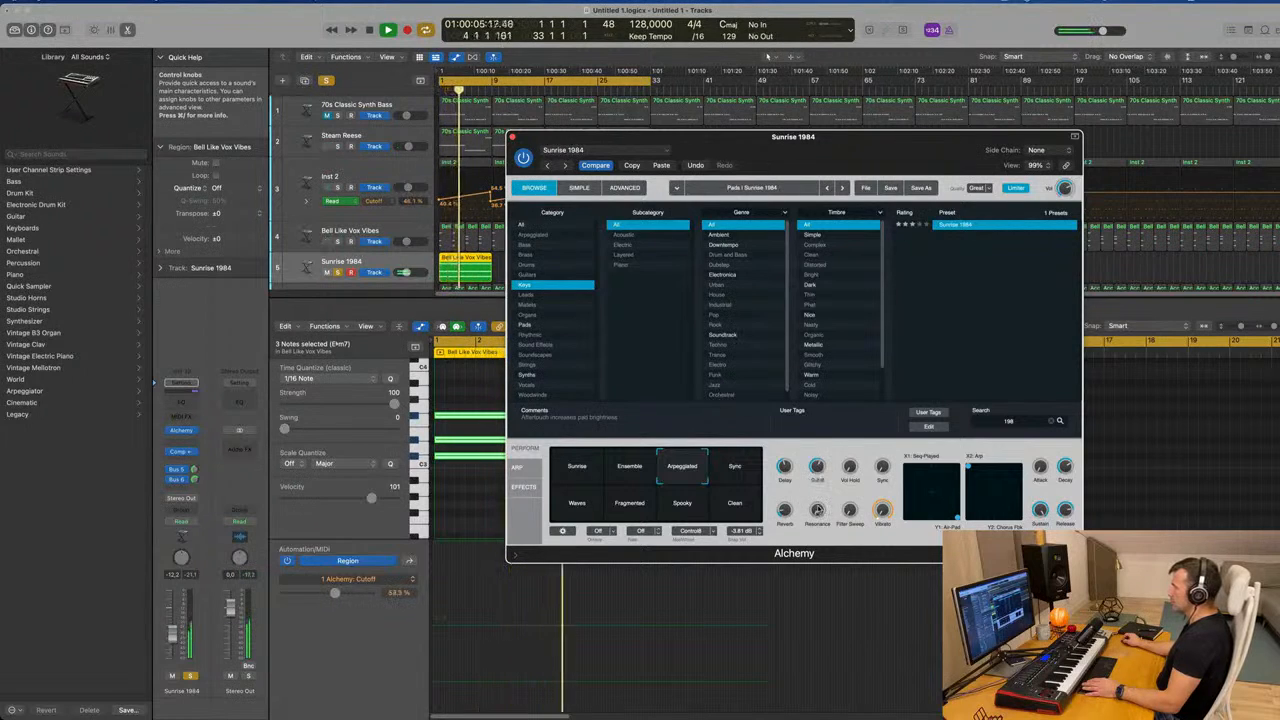
left_click(193, 479)
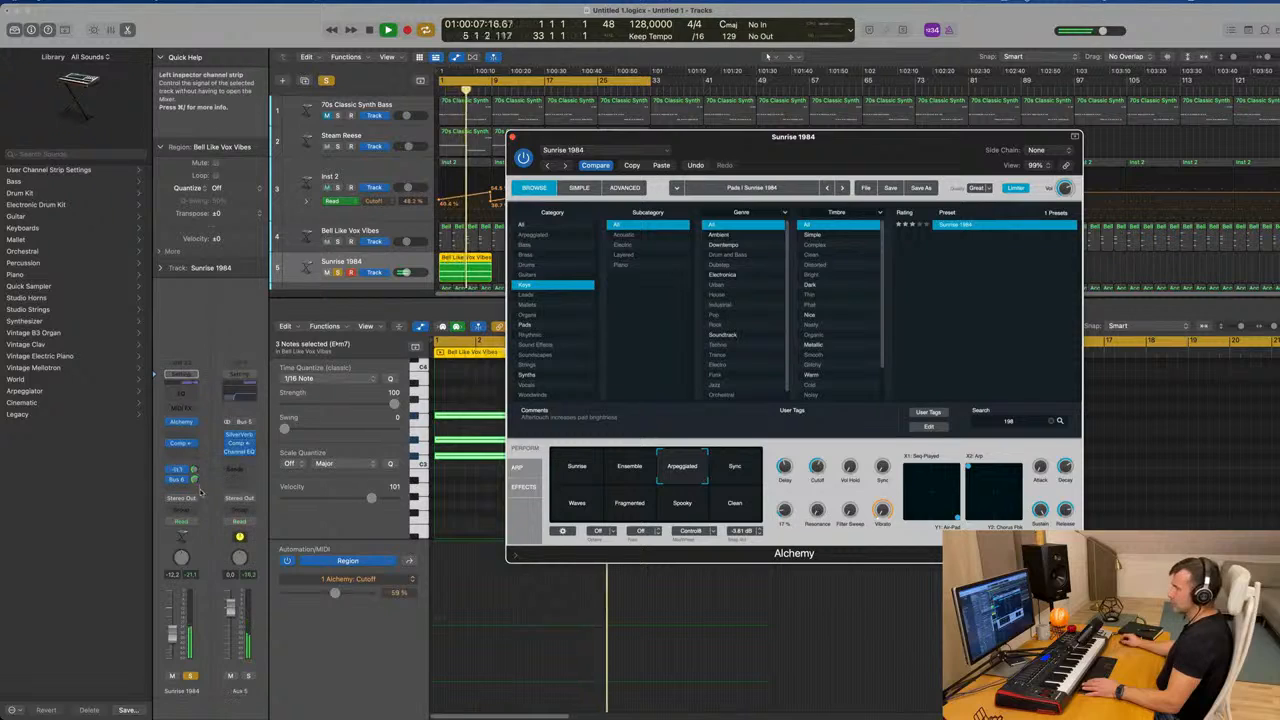
left_click(195, 481)
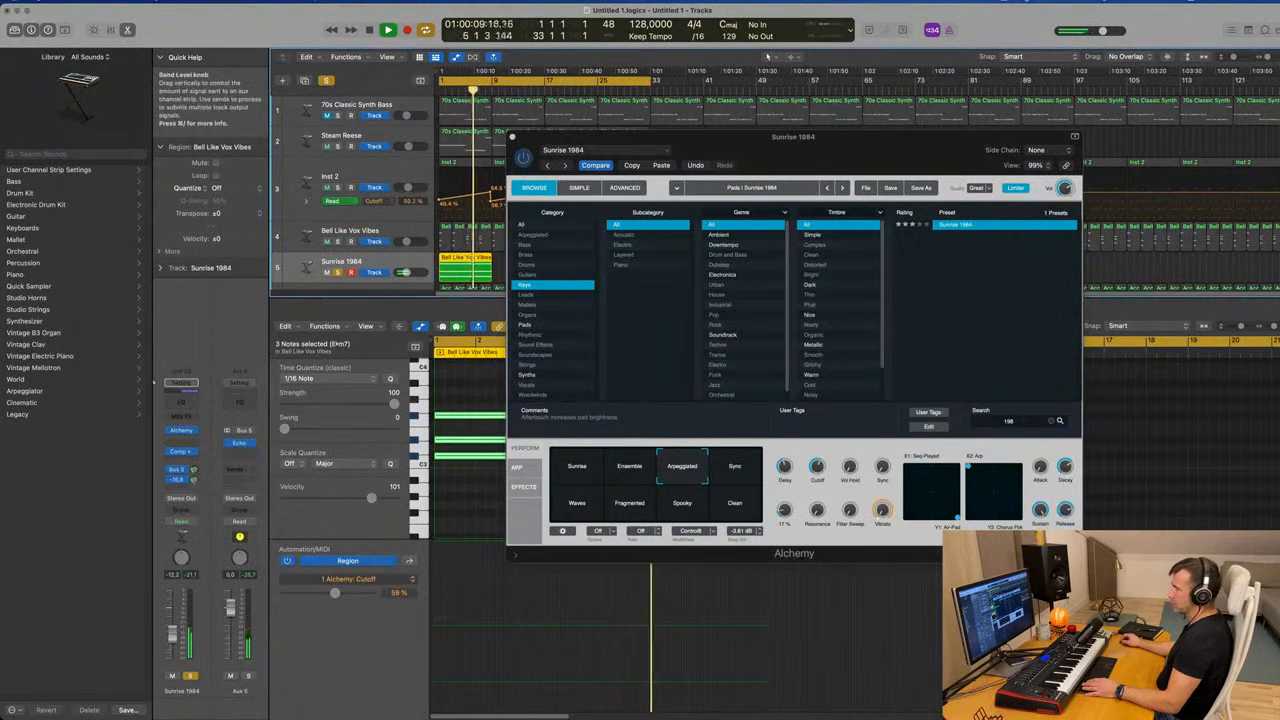
Transpose all three notes in the Sunrise 1984 region down one octave and play them from the start
left_click_drag(766, 147, 1078, 127)
left_click(541, 389)
key("Return")
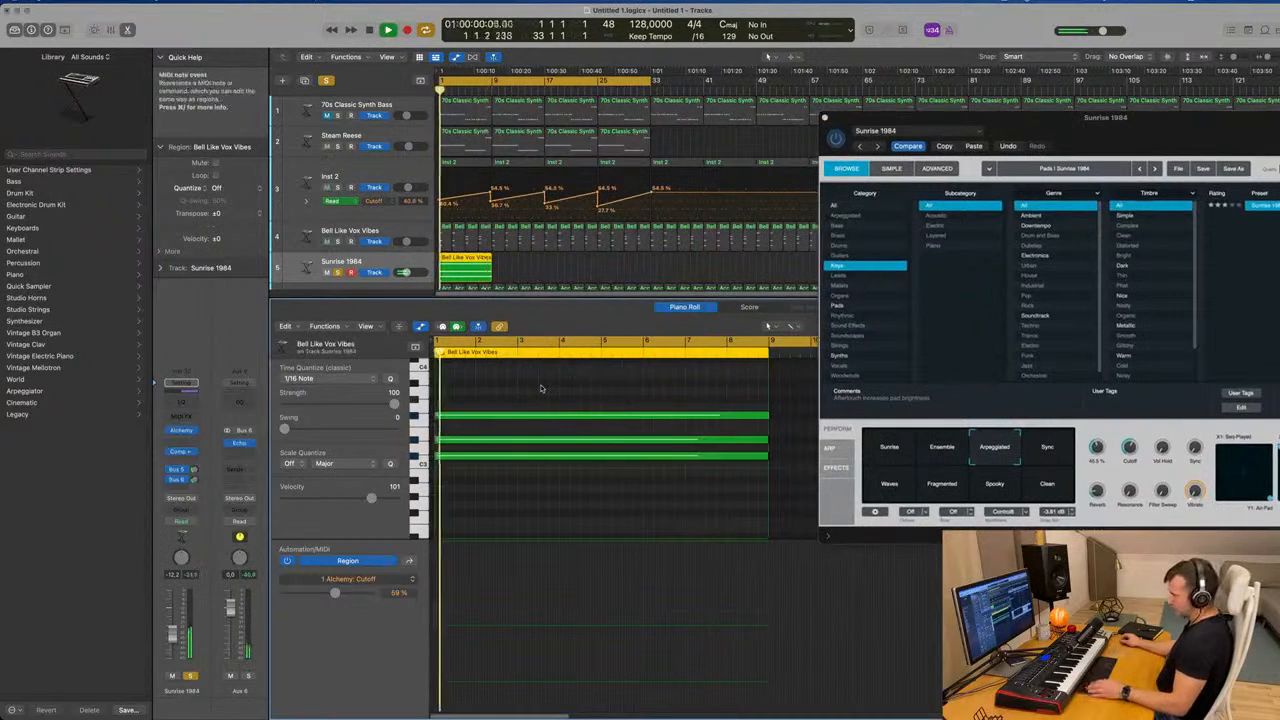
key("super+a")
key("shift+alt+Down")
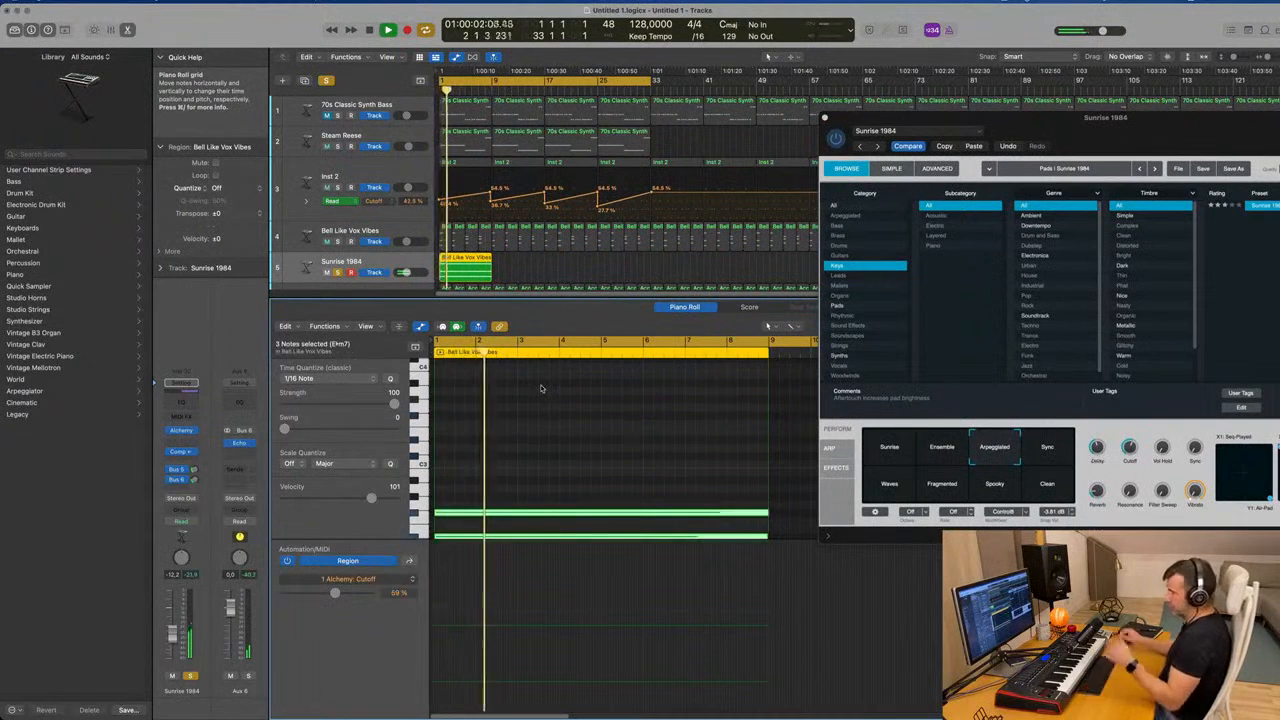
key("Return")
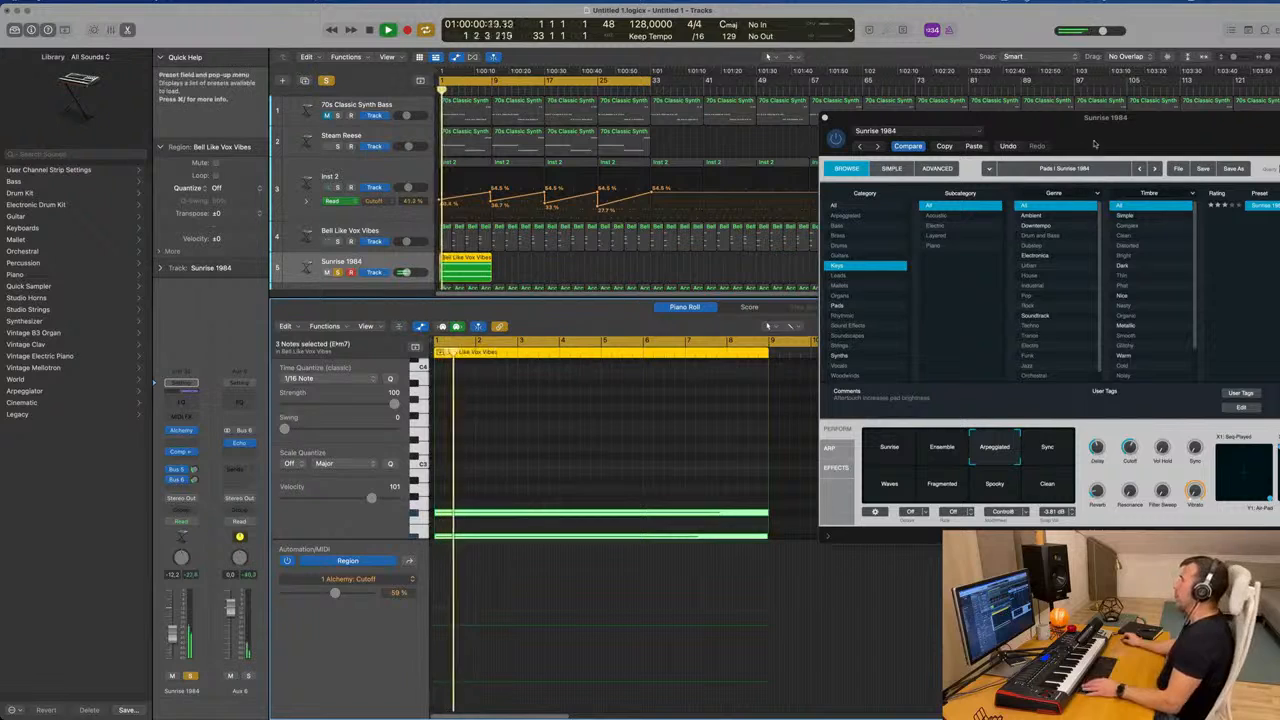
Unsolo Sunrise 1984 and raise its volume to about -8 dB while the full arrangement plays
left_click(190, 676)
key("Return")
left_click_drag(173, 620, 173, 616)
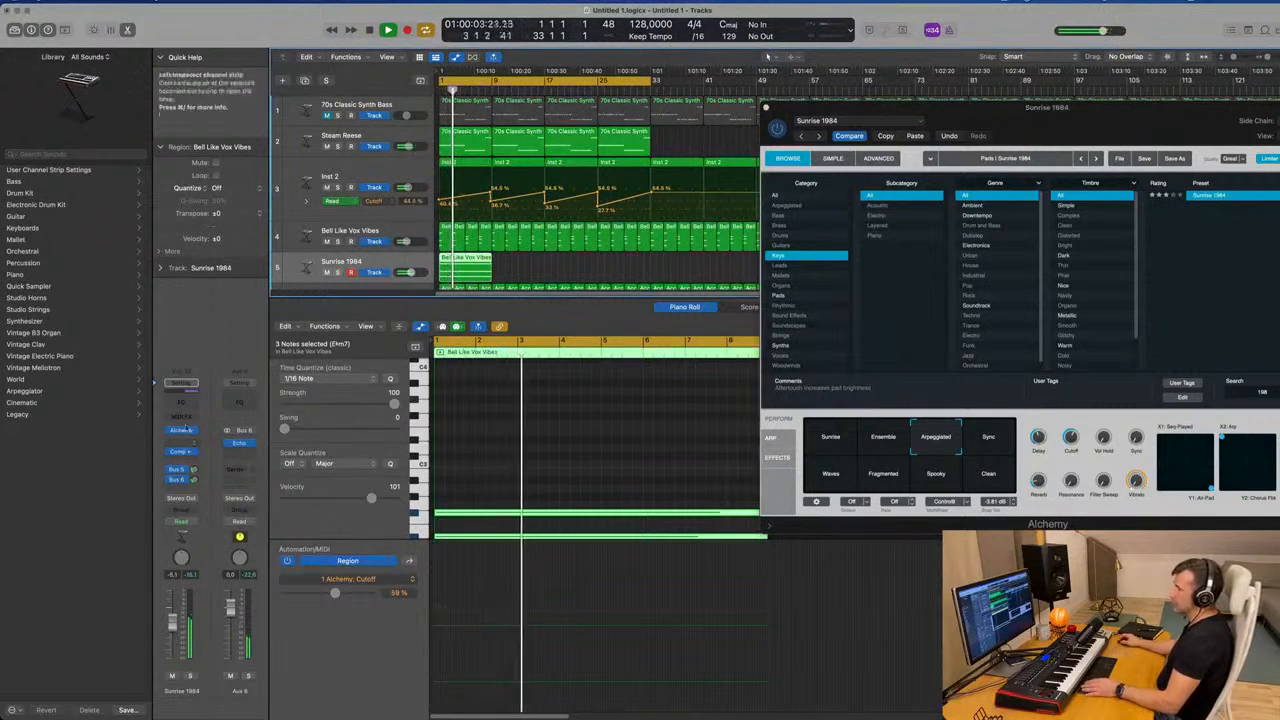
Add a Channel EQ to Sunrise 1984 with a 178 Hz, 48 dB/Oct low cut and raise the track volume to about -4 dB
left_click(178, 384)
left_click(446, 188)
left_click_drag(474, 250, 600, 302)
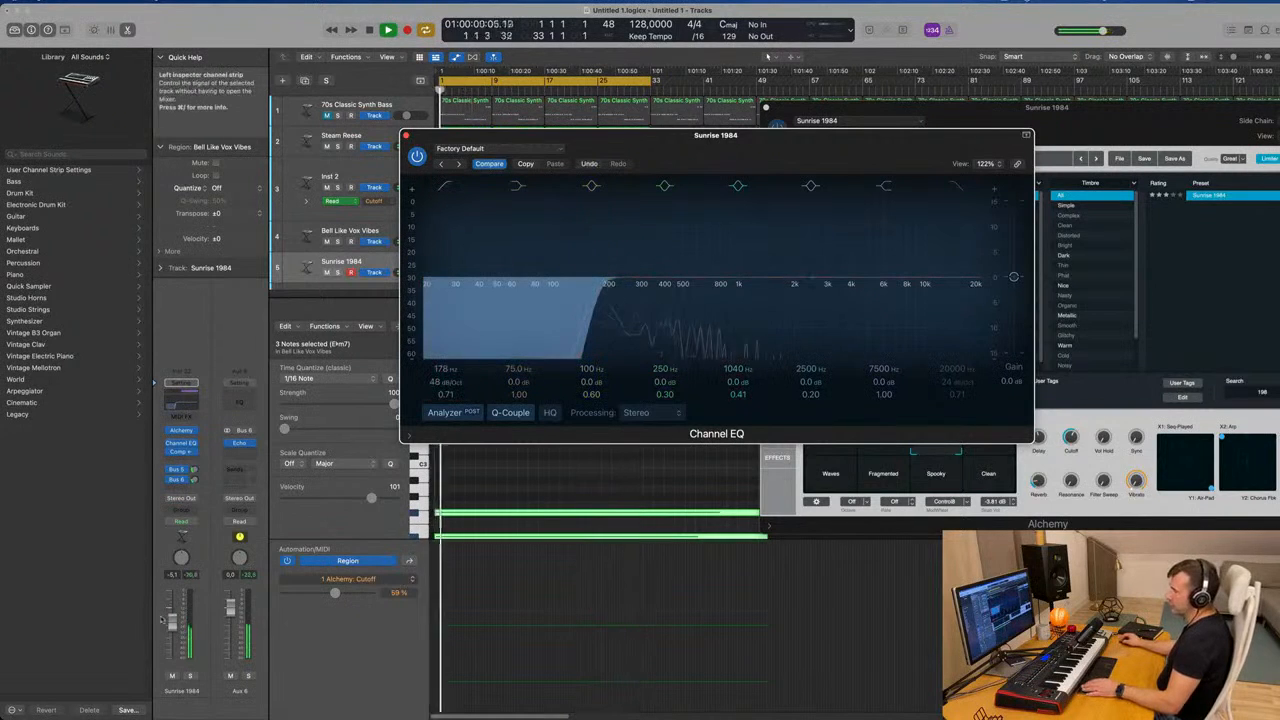
left_click_drag(171, 619, 172, 615)
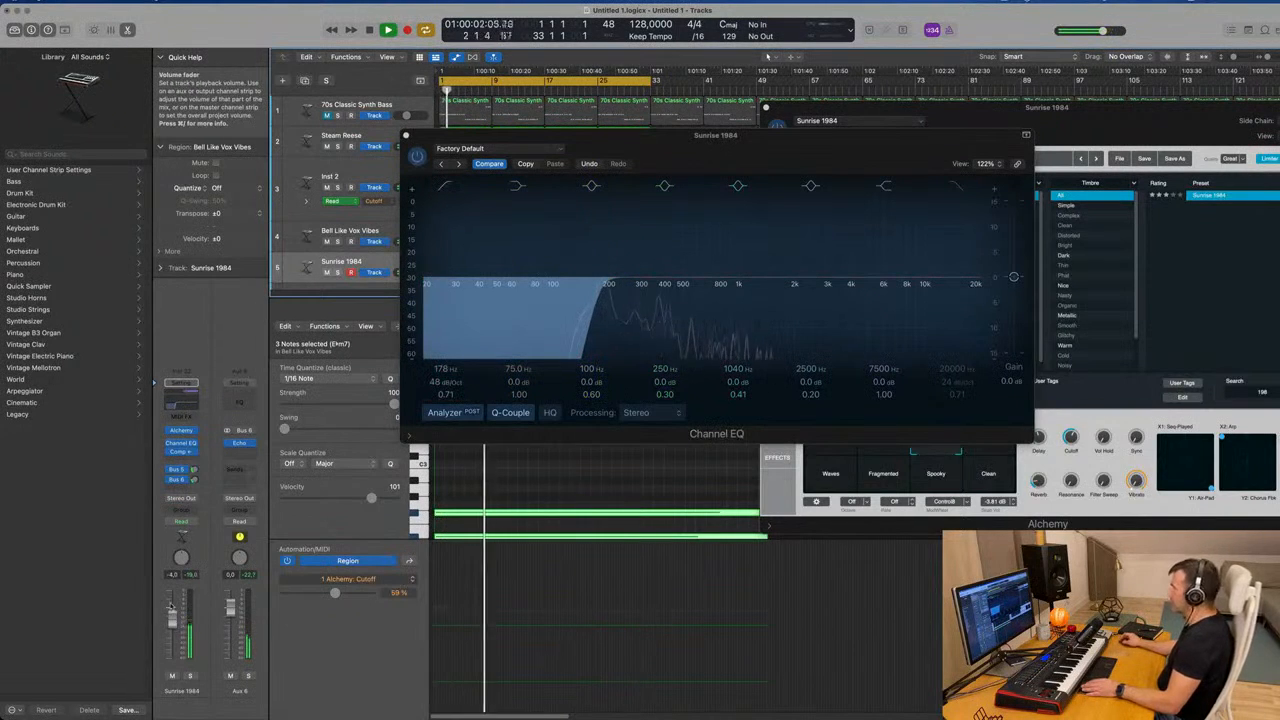
Set Alchemy's Cutoff on Sunrise 1984 to 63.4%, close the synth window and select the Sunrise 1984 region
left_click_drag(1152, 110, 988, 146)
left_click_drag(908, 470, 912, 461)
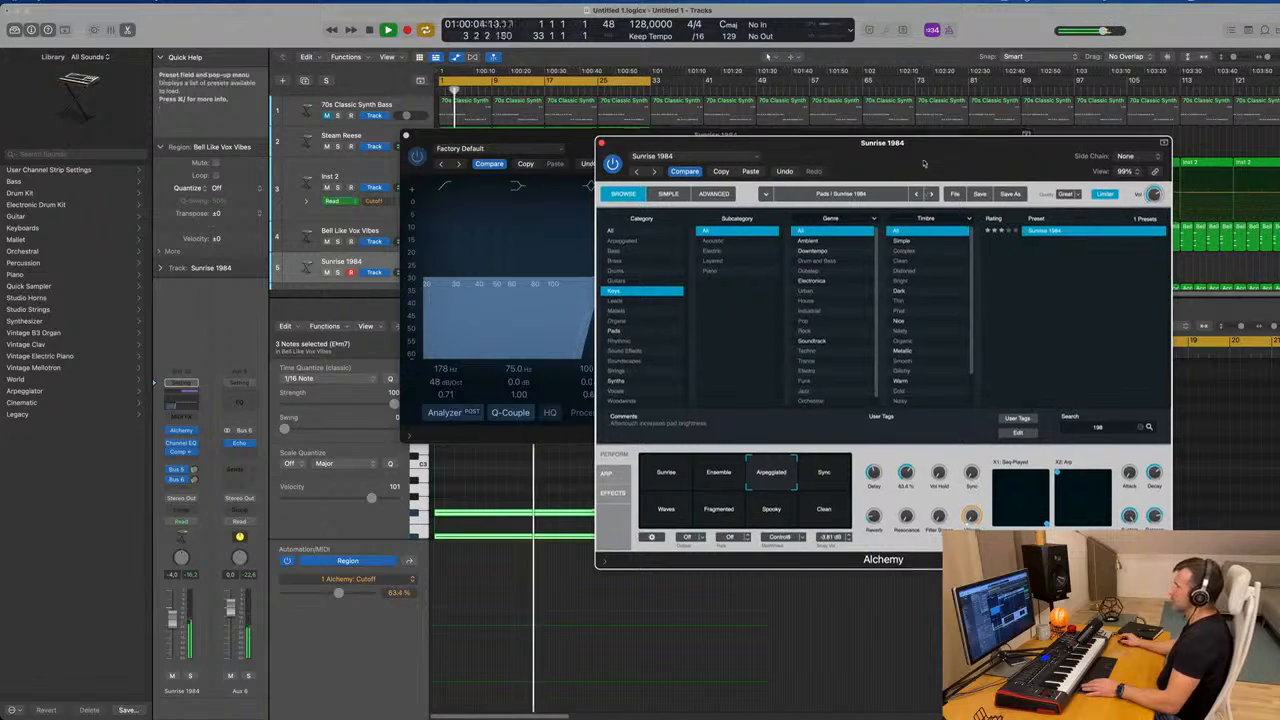
left_click(602, 143)
left_click_drag(619, 140, 823, 168)
left_click_drag(891, 190, 959, 171)
left_click(430, 263)
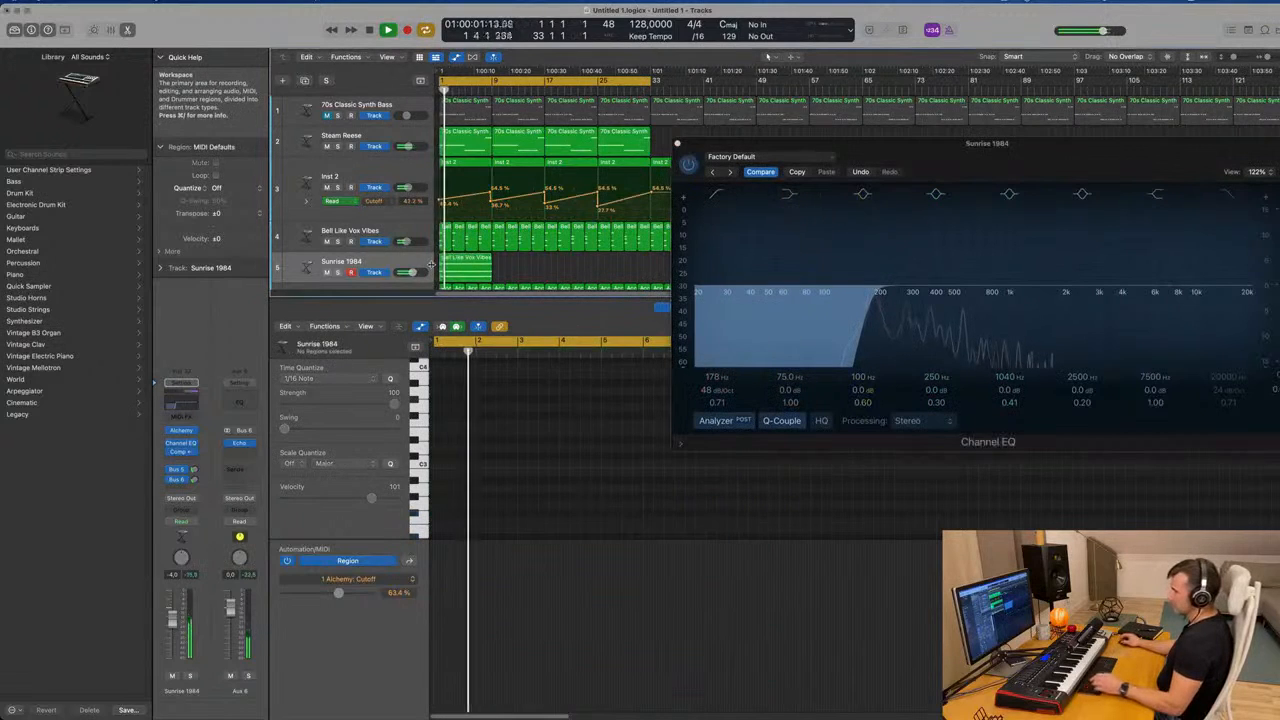
left_click(462, 266)
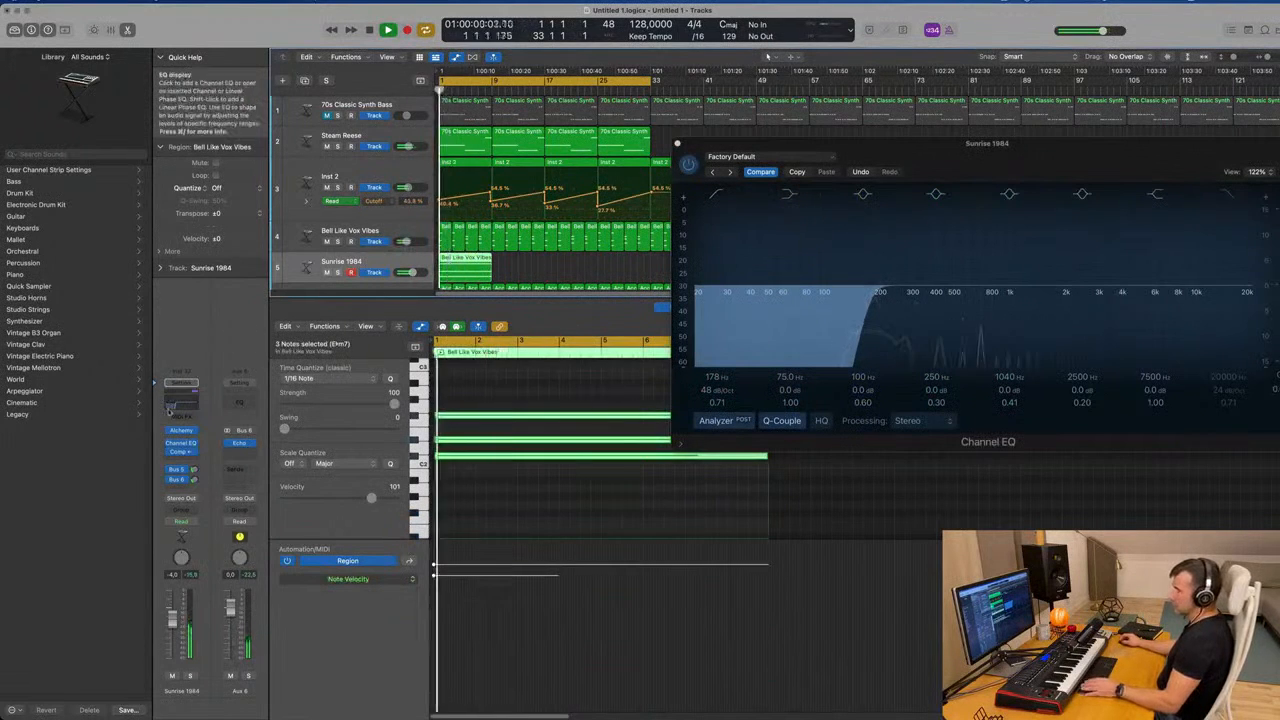
Load the Downbeat Emphasis preset in Alchemy's arpeggiator for Sunrise 1984 and raise the track volume to about 0.7 dB
left_click(181, 431)
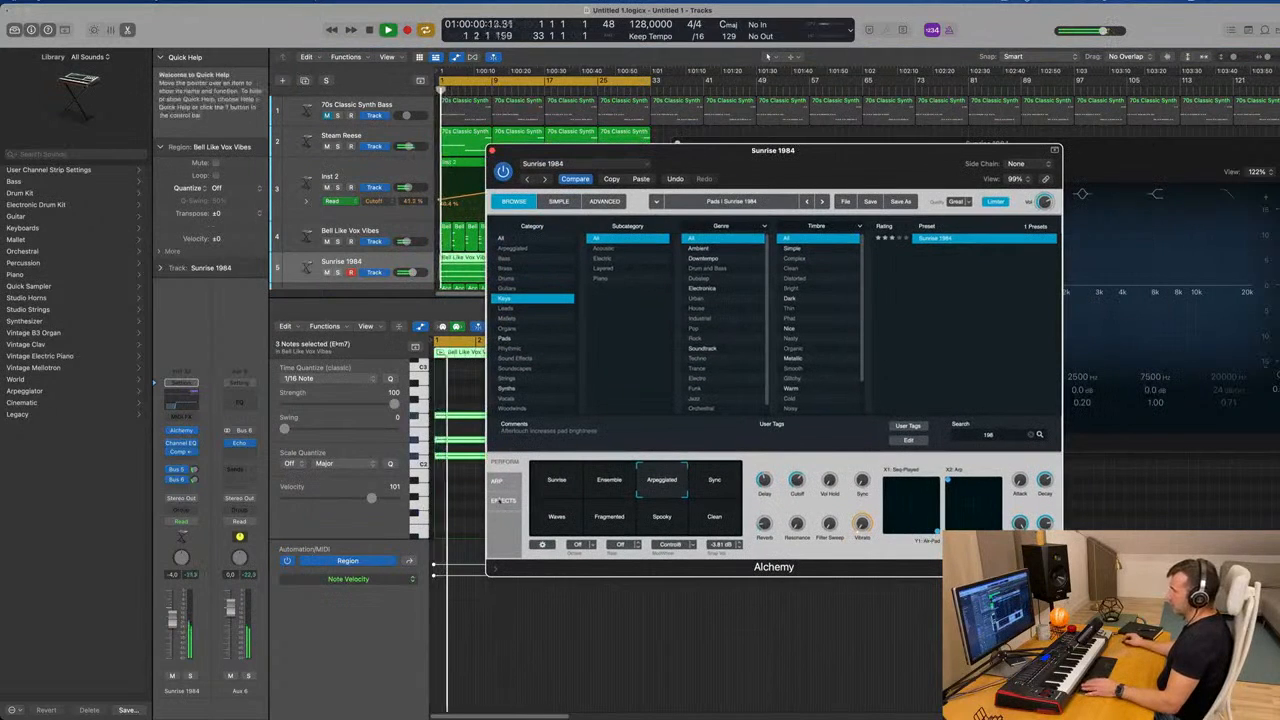
left_click(498, 482)
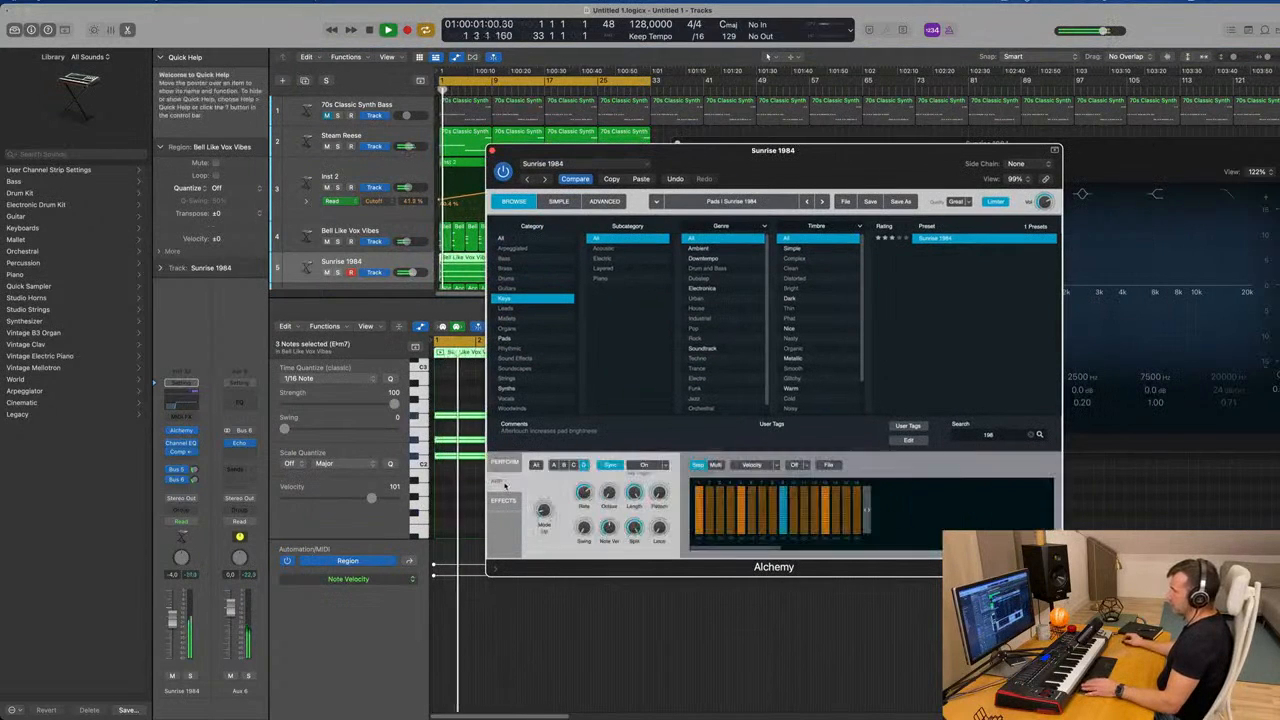
left_click(828, 464)
mouse_move(865, 483)
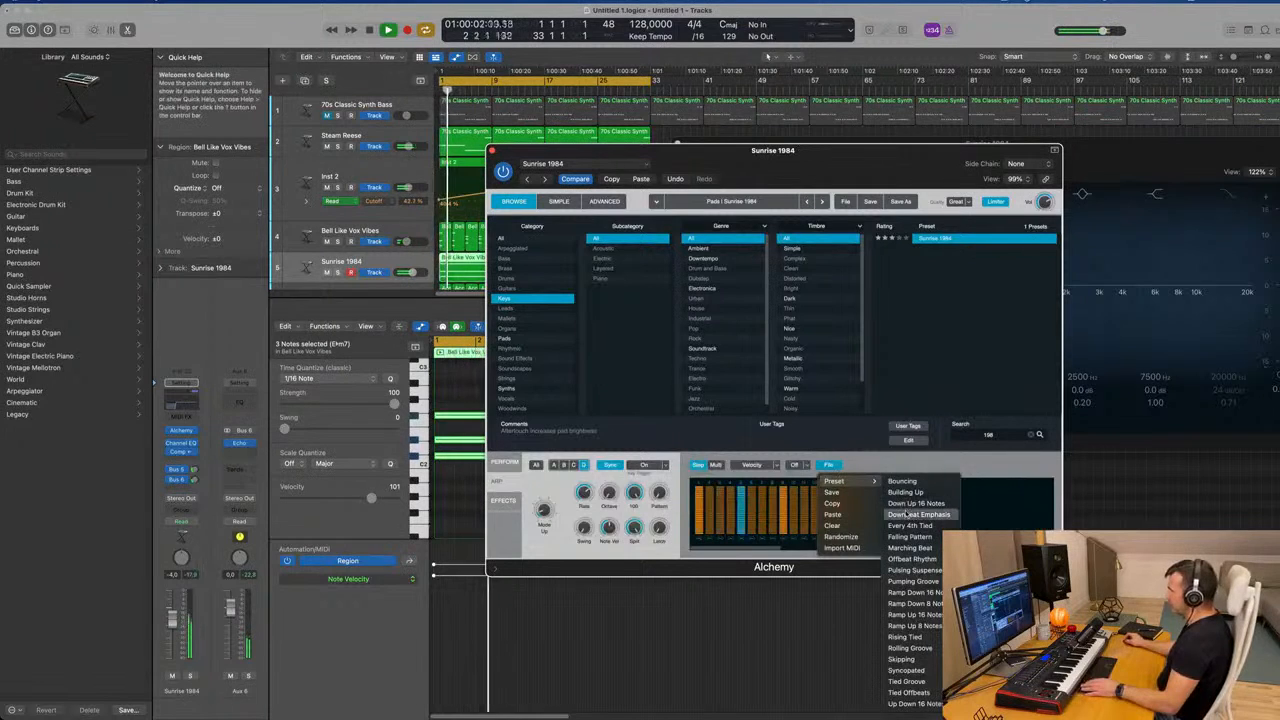
left_click(918, 514)
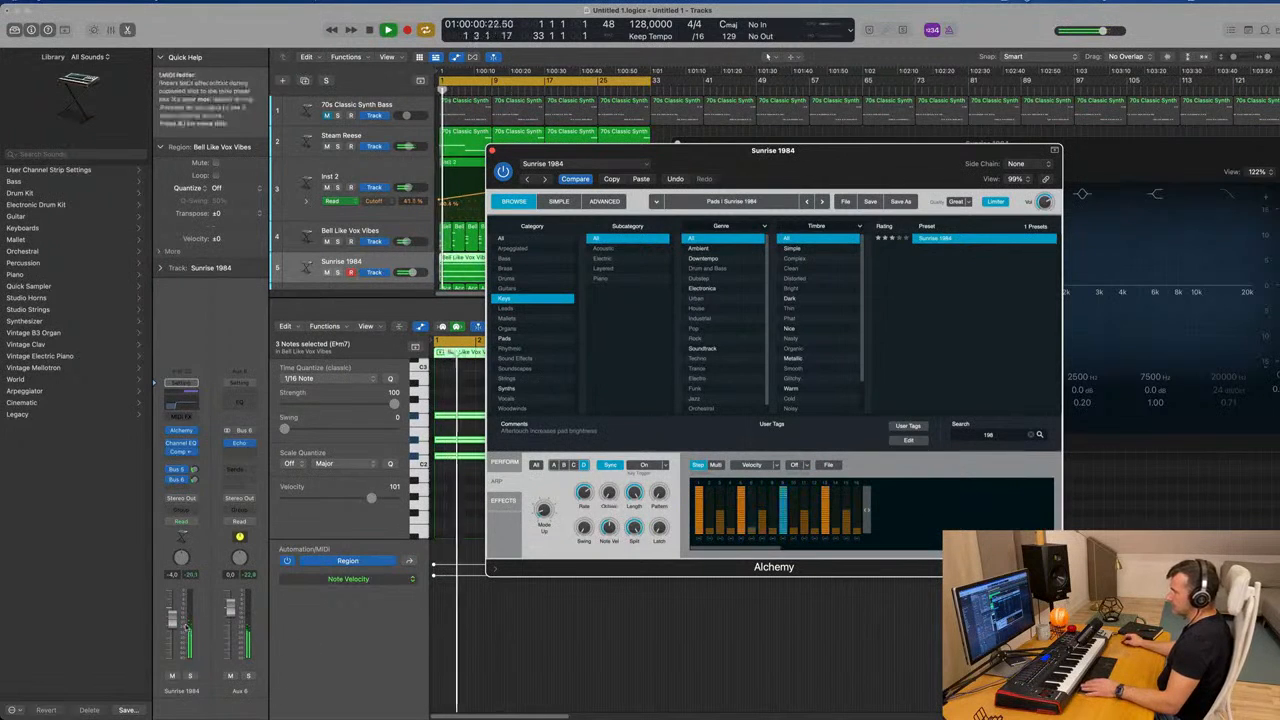
left_click_drag(170, 611, 171, 608)
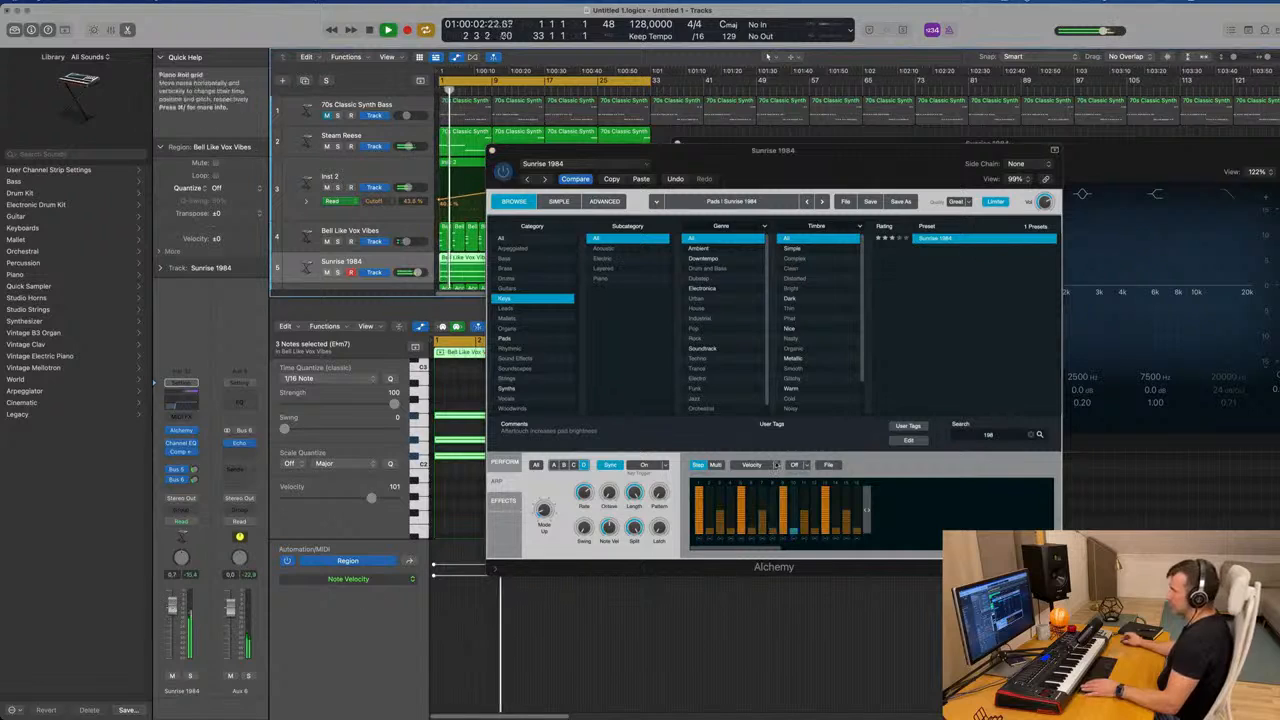
key("Return")
Try the Ramp Down 16 Notes arpeggiator preset on Sunrise 1984 and solo the track
left_click(828, 466)
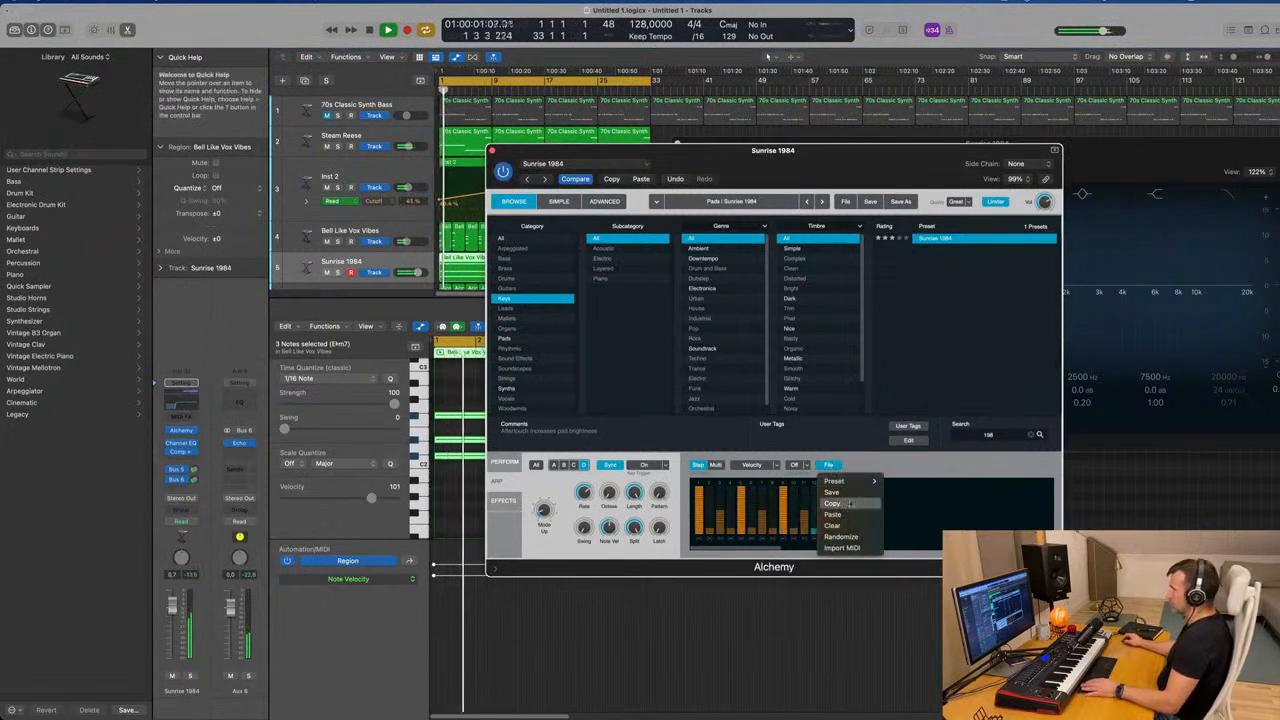
mouse_move(840, 481)
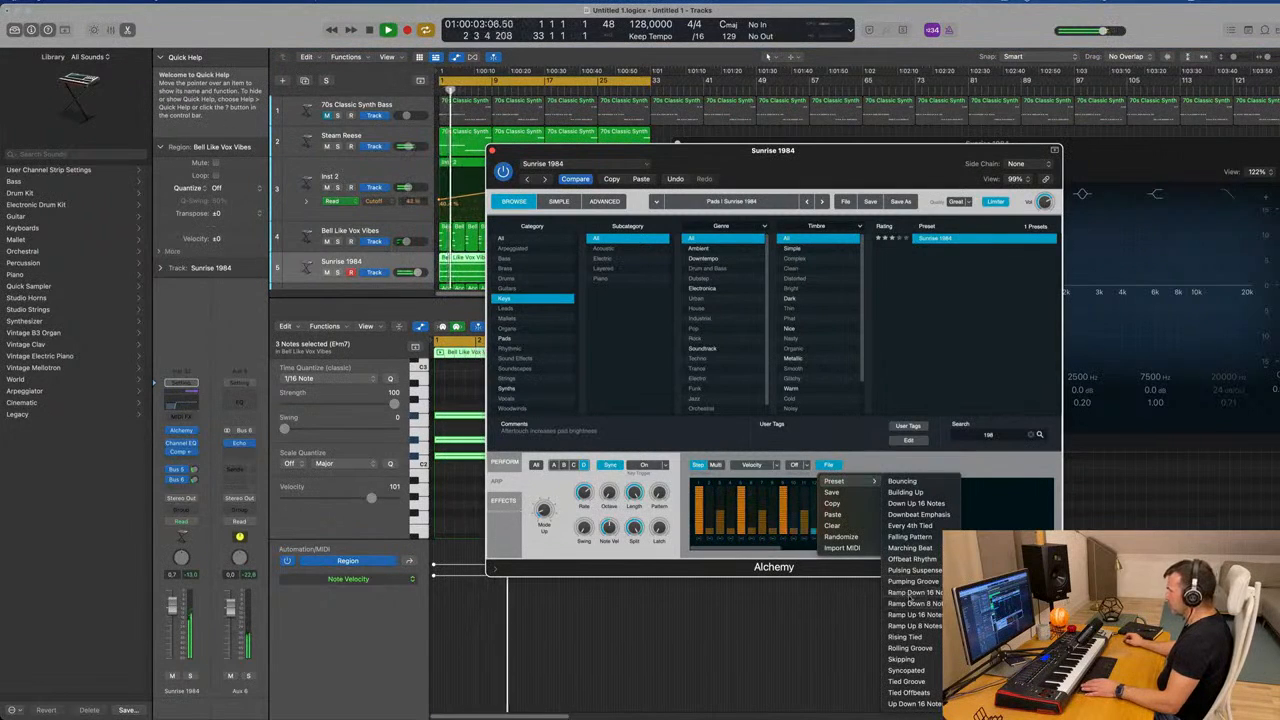
left_click(905, 592)
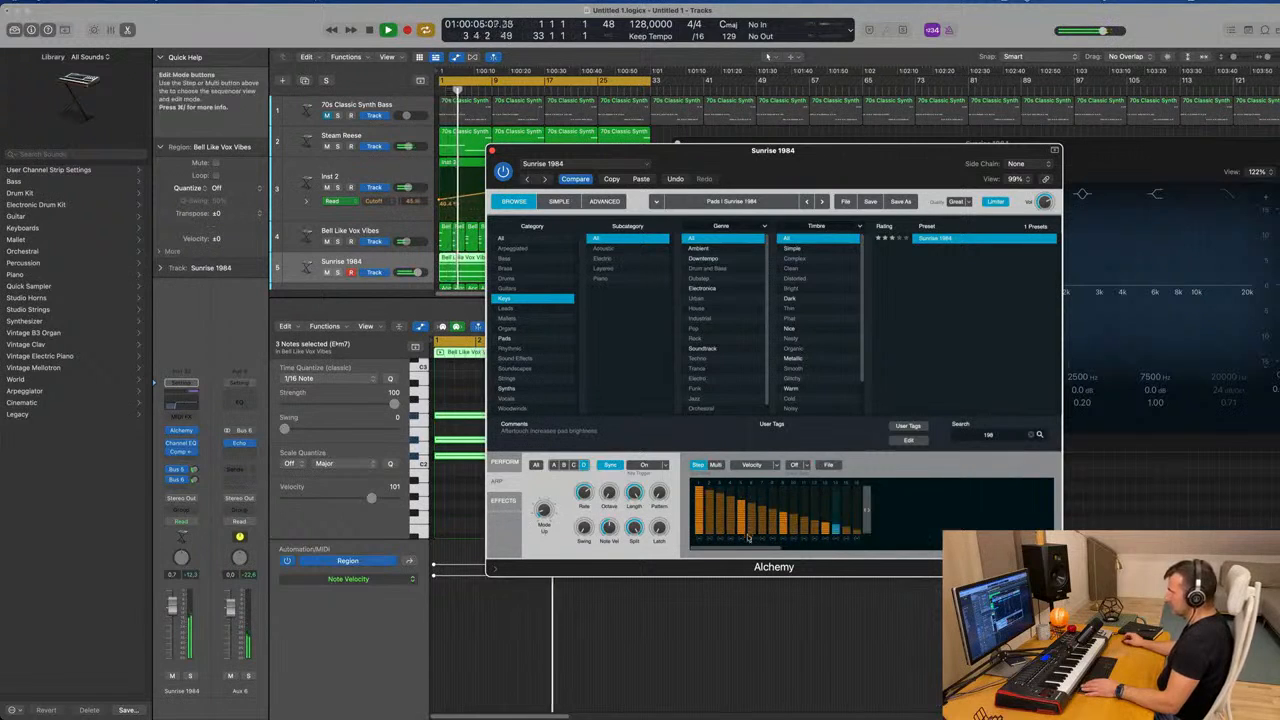
left_click(191, 677)
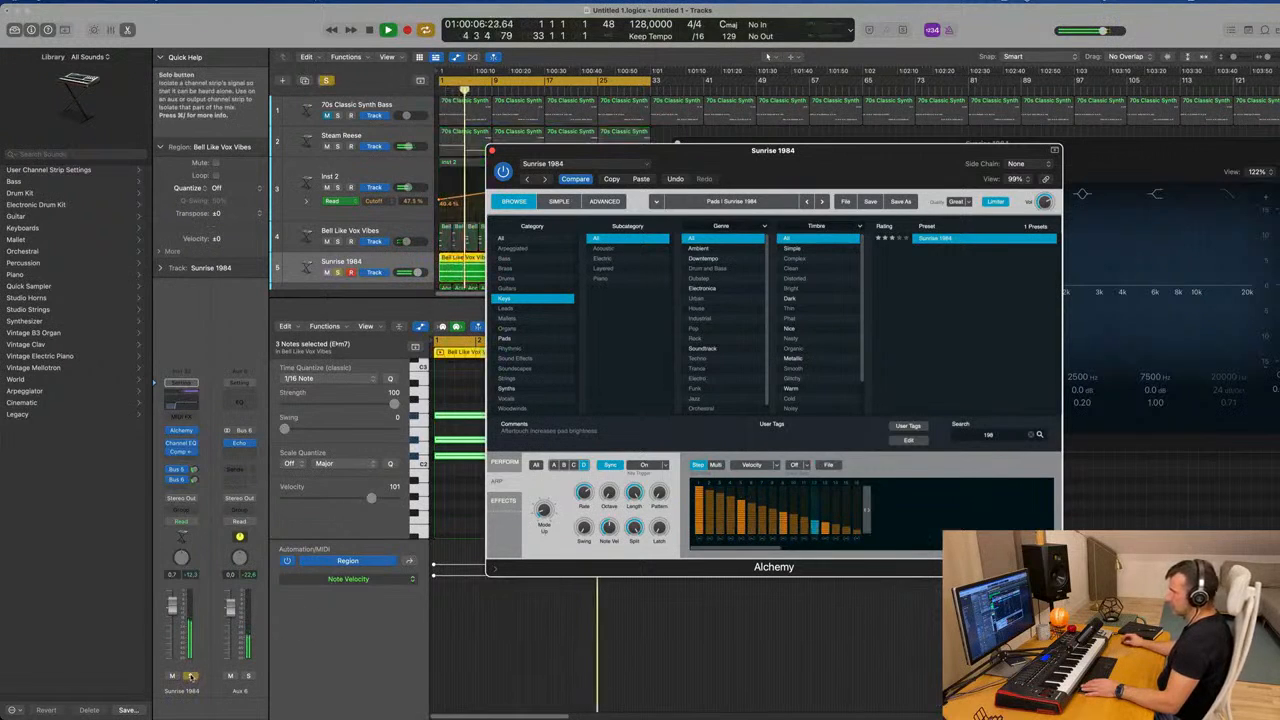
Audition the Skipping and Syncopated arpeggiator presets on the soloed Sunrise 1984 track
left_click(827, 465)
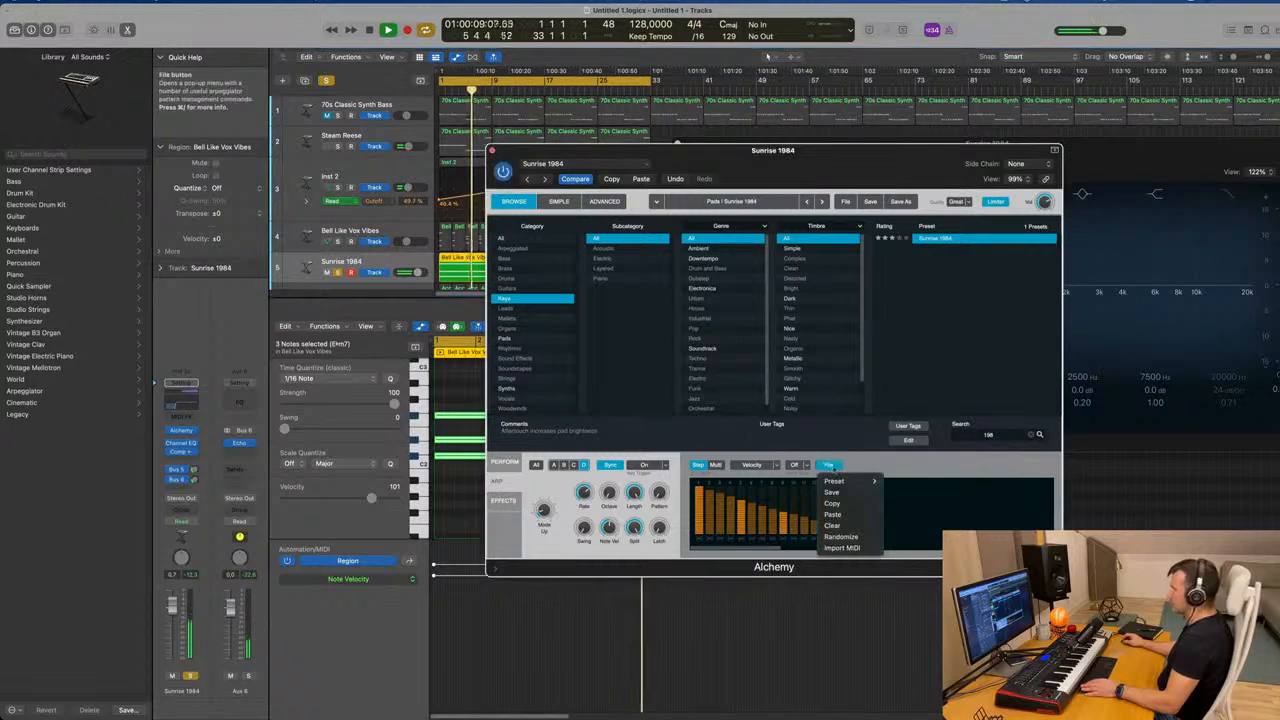
mouse_move(840, 481)
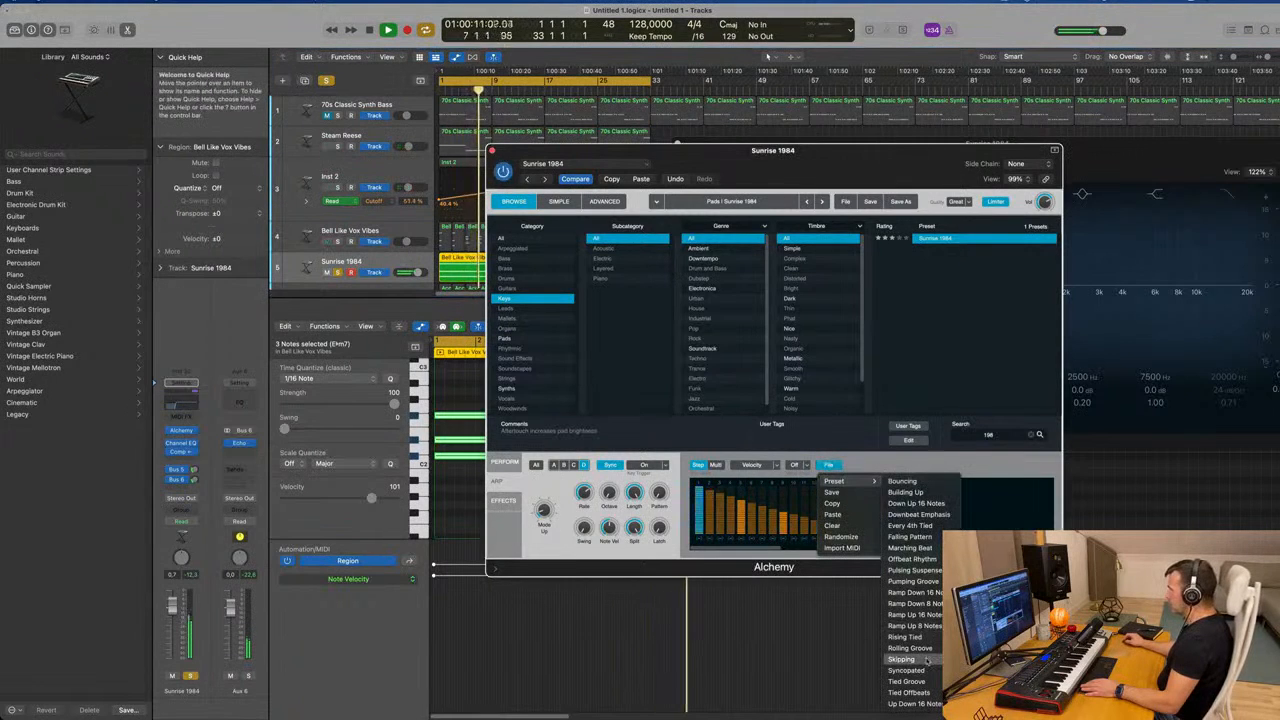
left_click(927, 661)
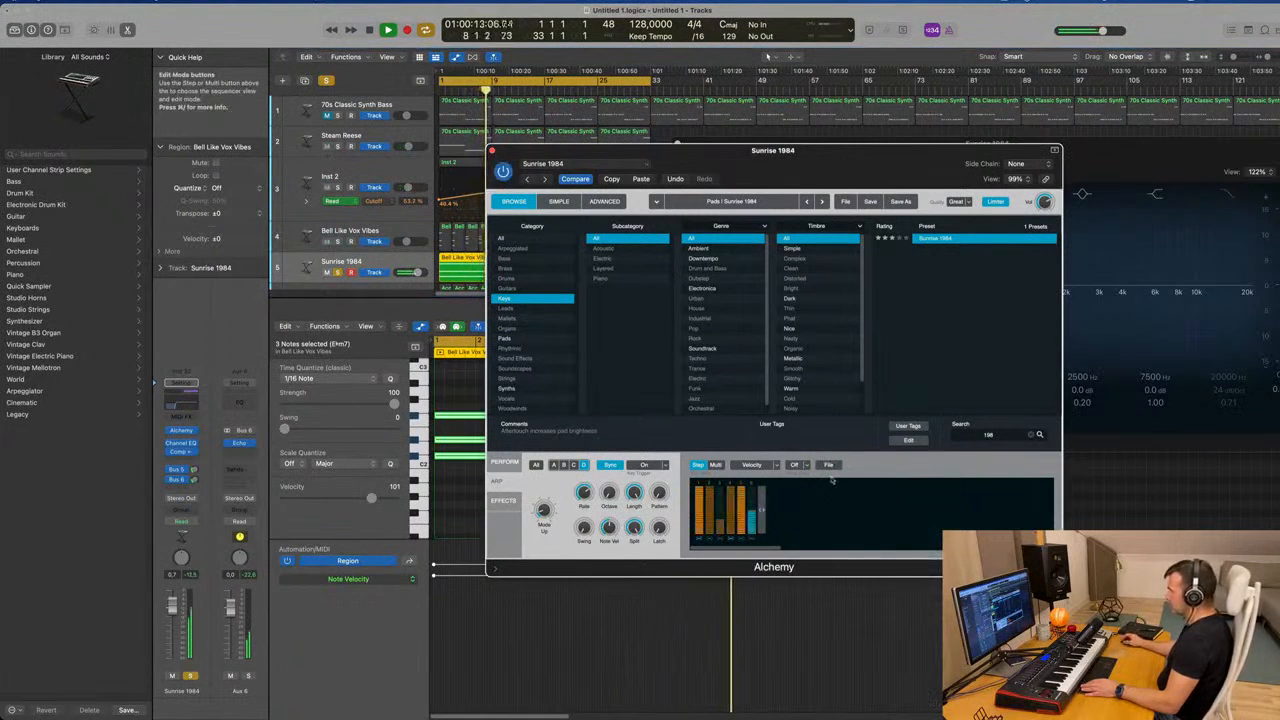
left_click(829, 466)
mouse_move(850, 481)
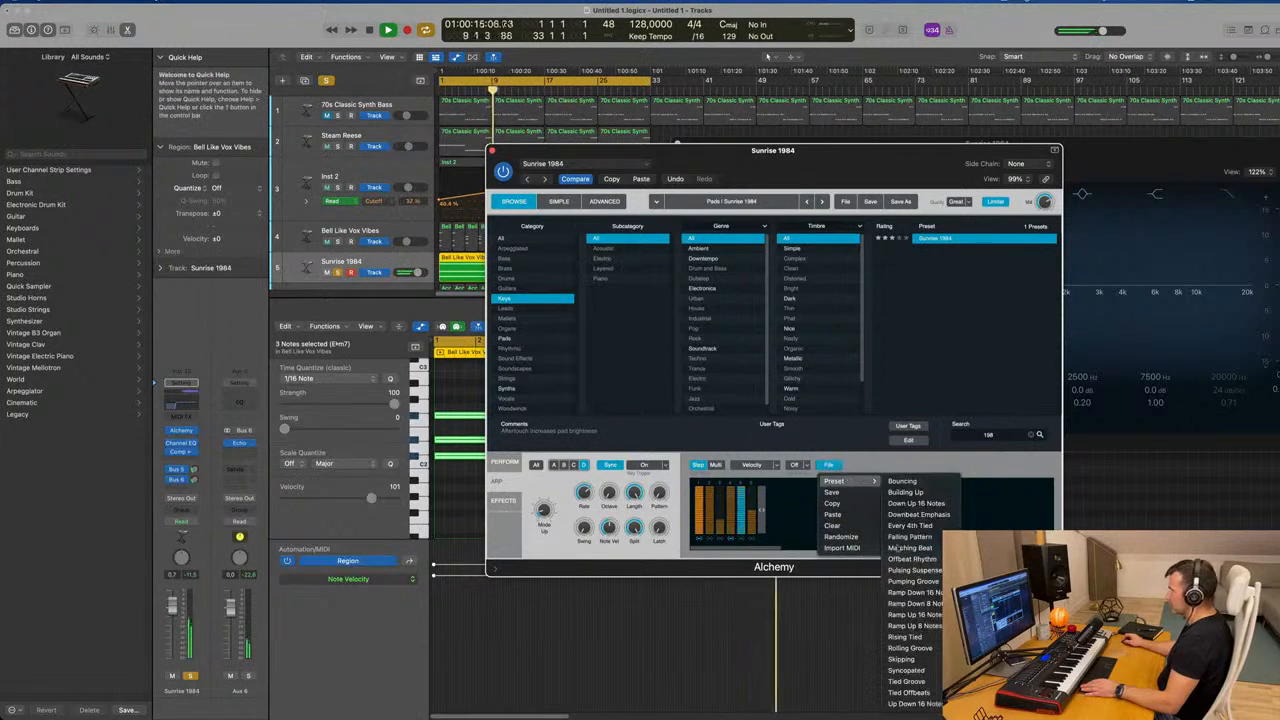
left_click(922, 670)
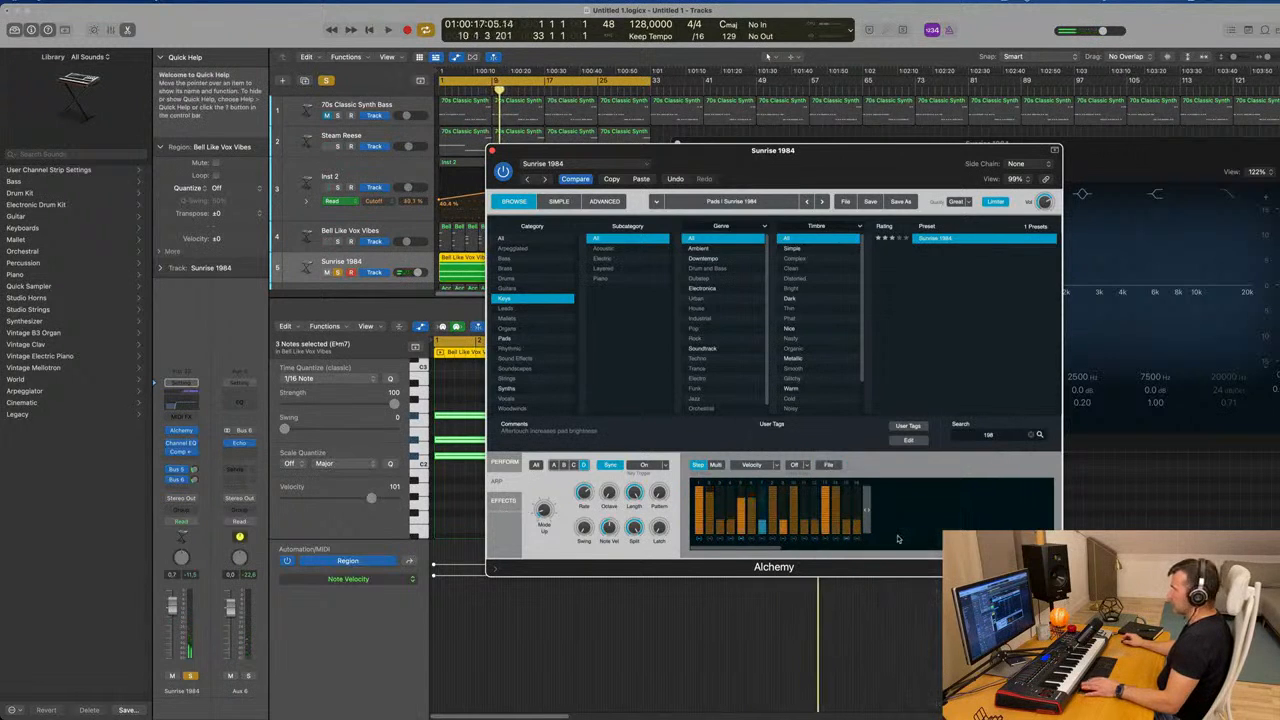
Audition further arpeggiator patterns from the start and settle on a 16-step one with grouped velocity accents
left_click_drag(812, 155, 918, 142)
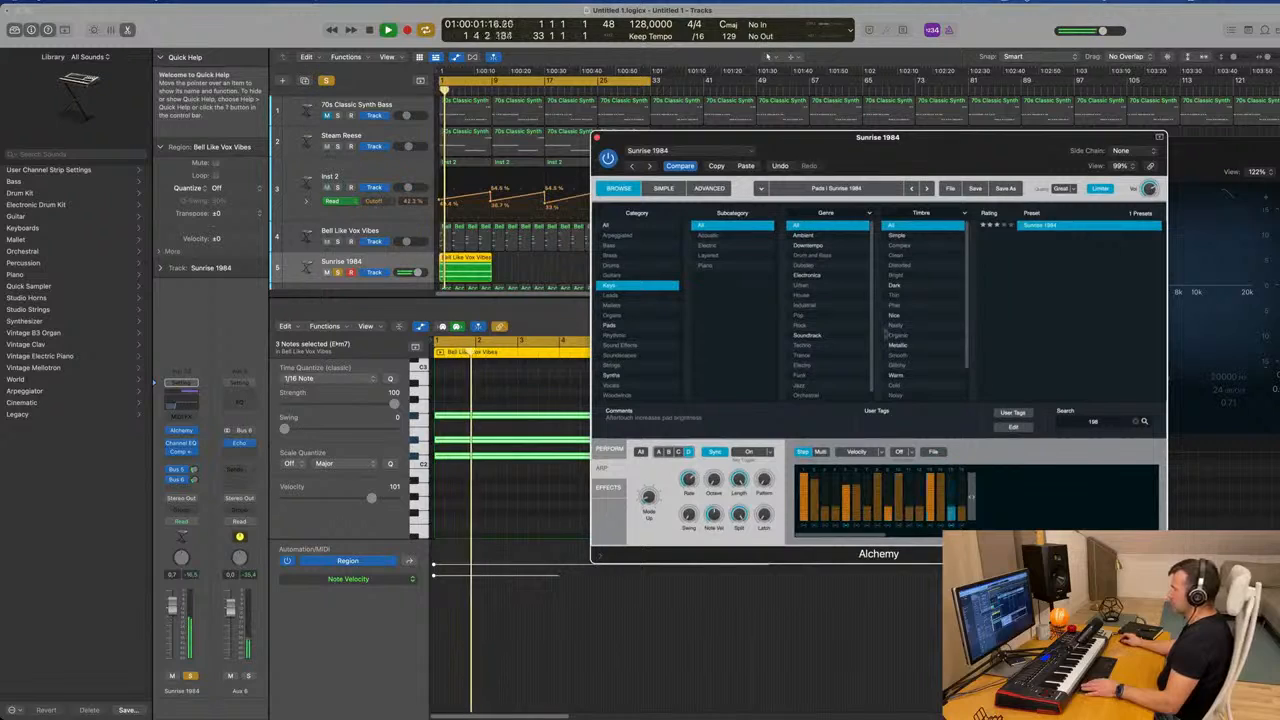
left_click(933, 451)
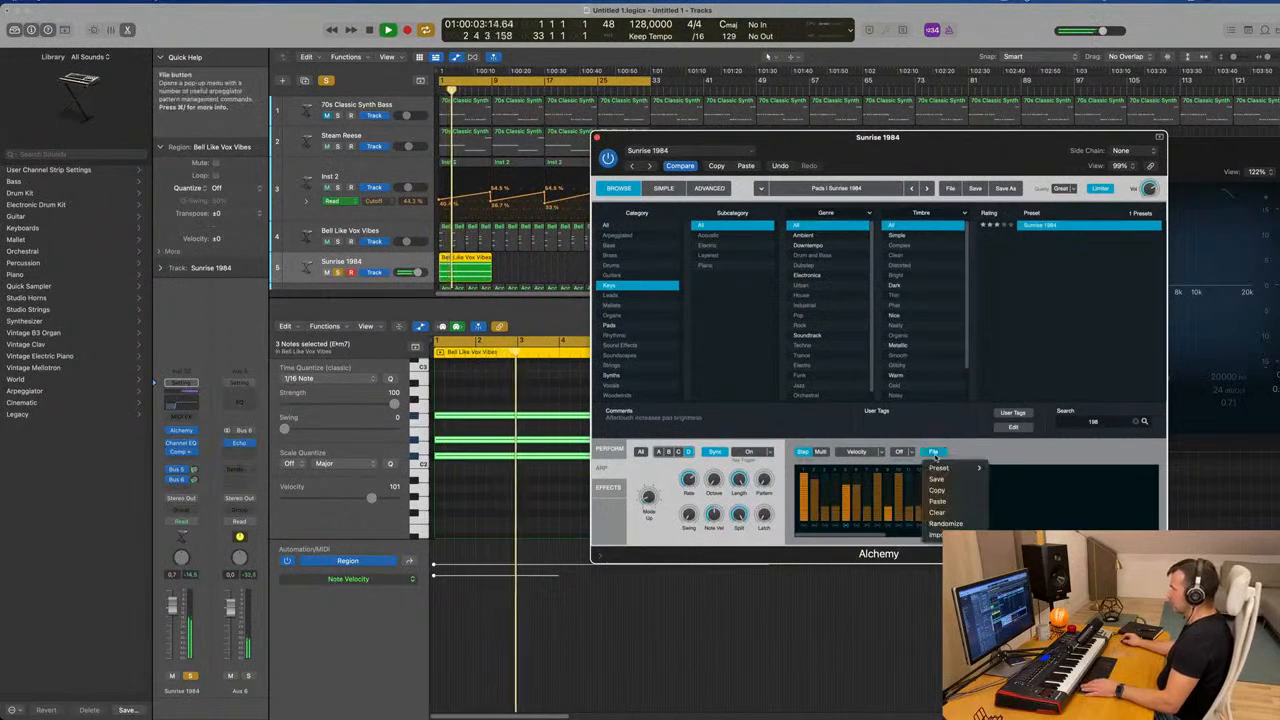
mouse_move(965, 468)
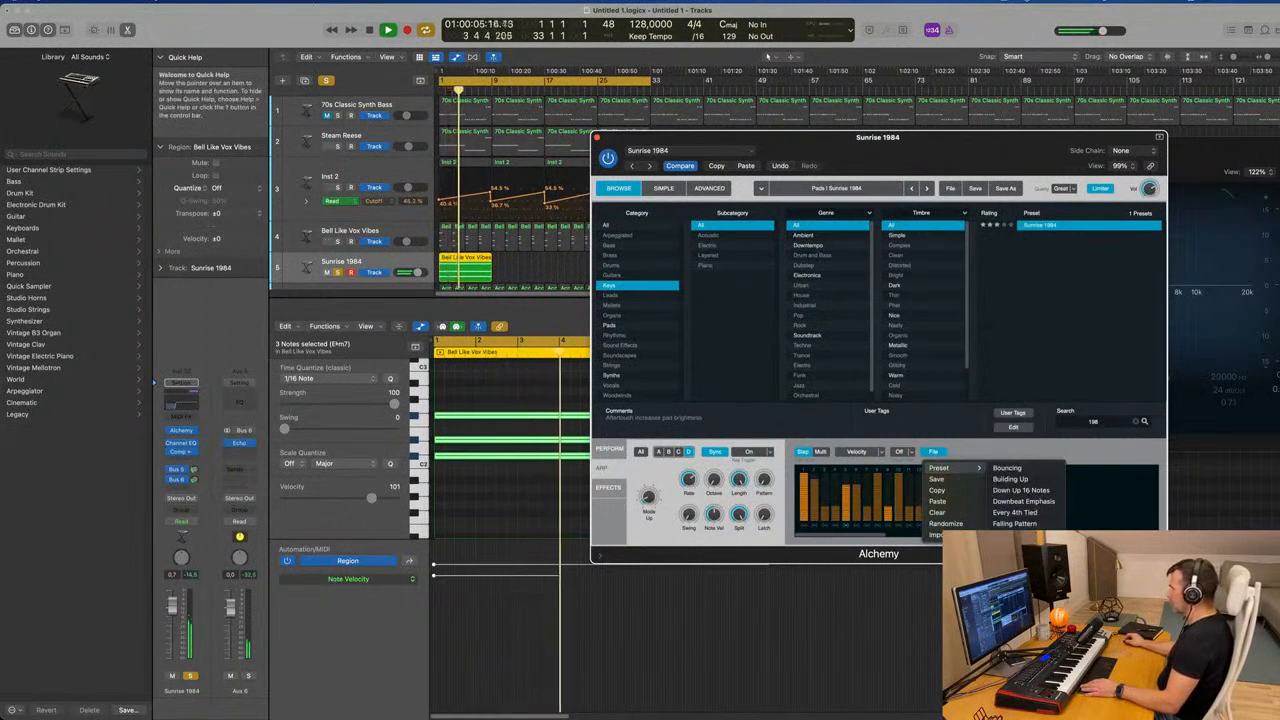
left_click(1018, 602)
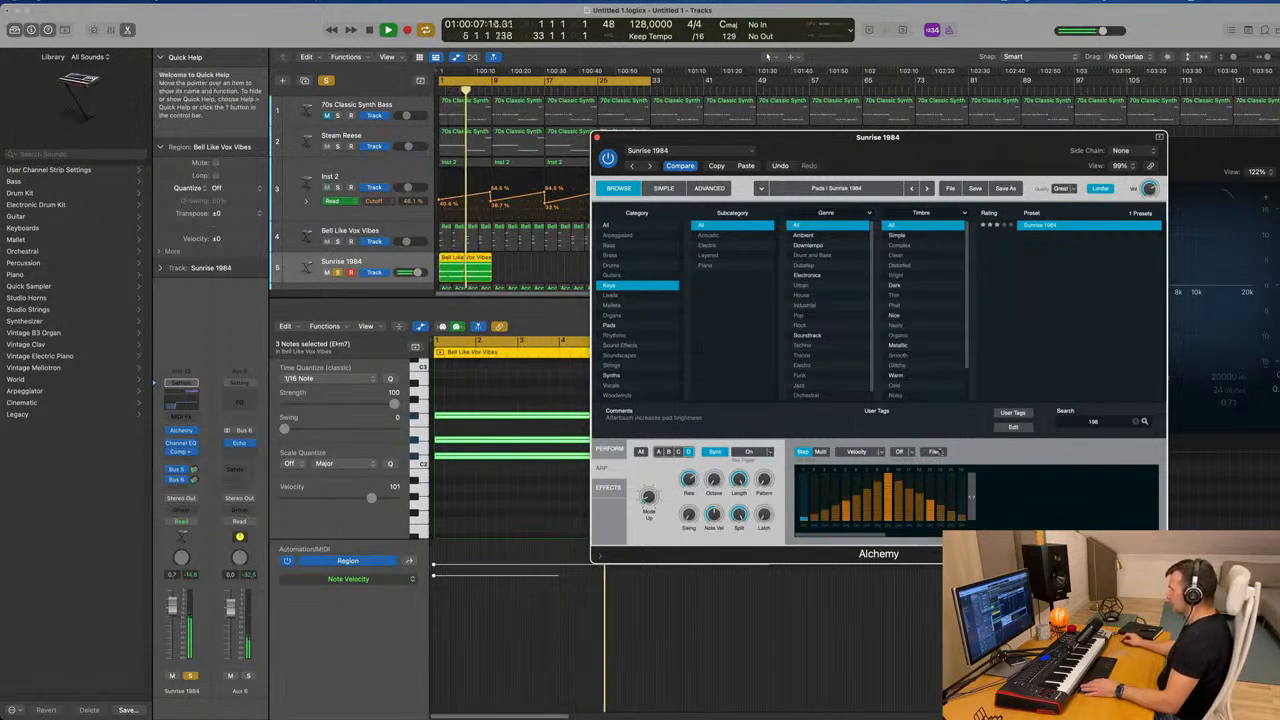
left_click(939, 454)
mouse_move(942, 469)
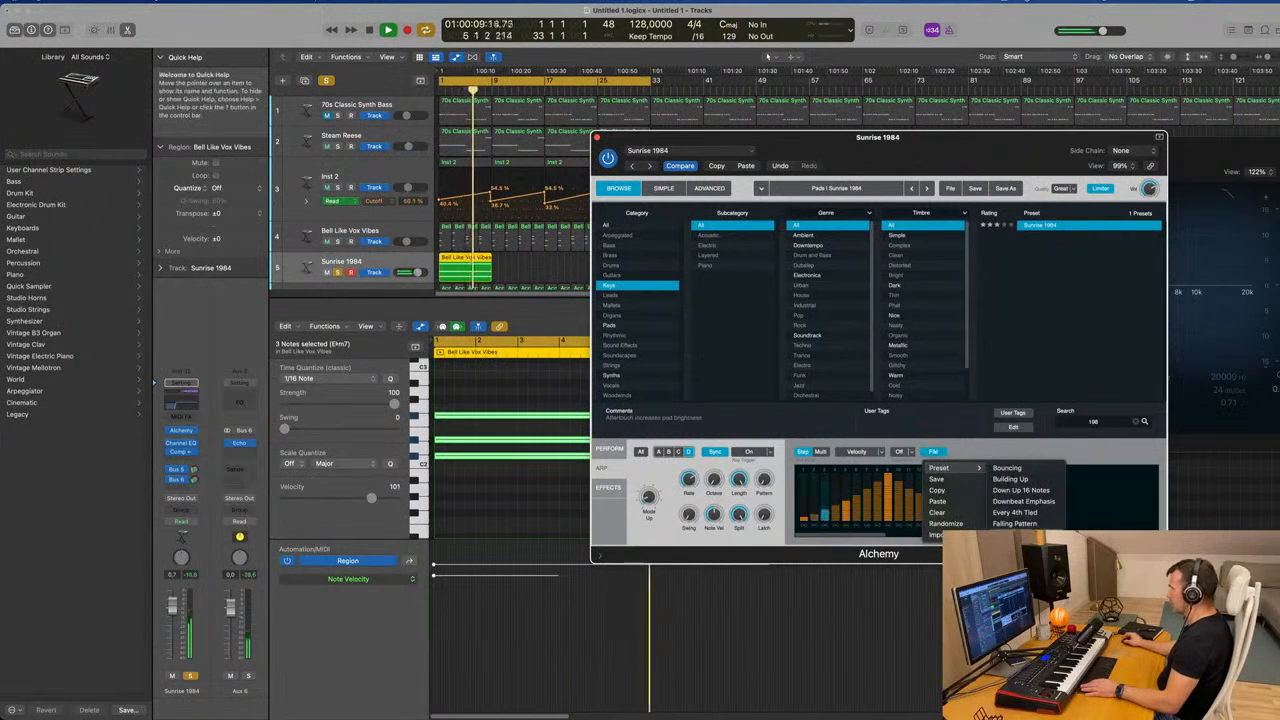
left_click(942, 523)
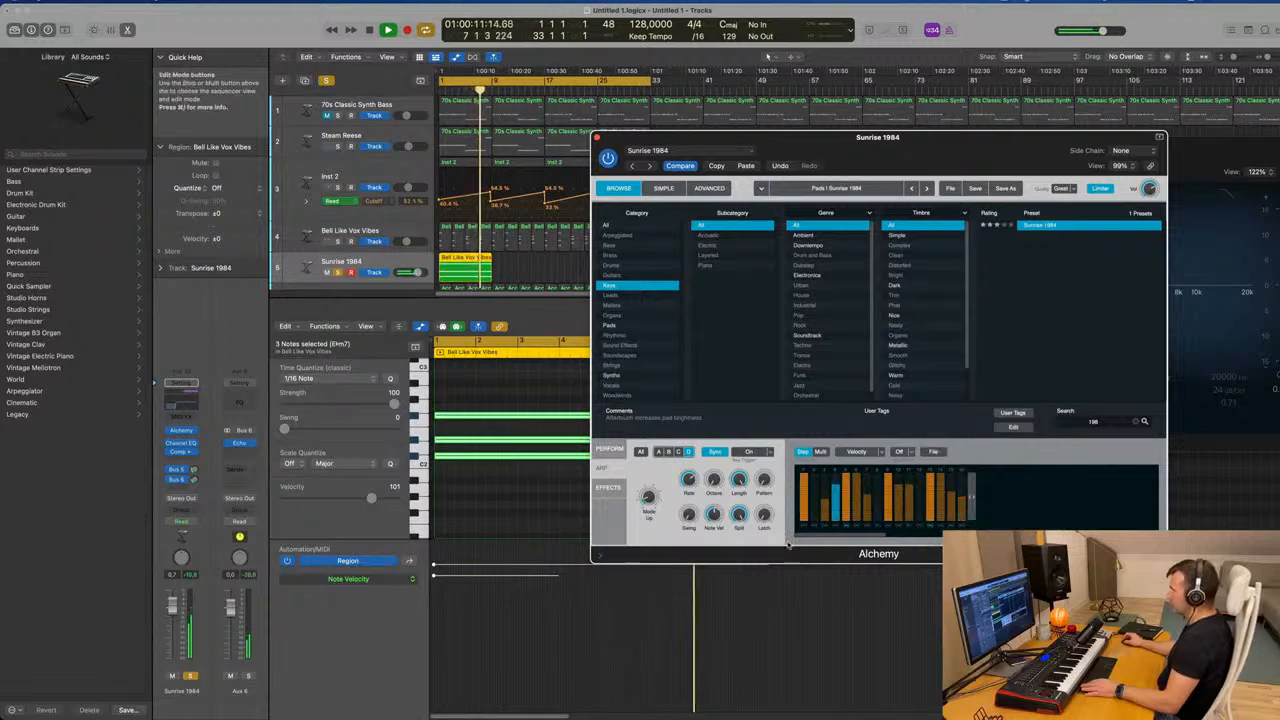
Repeat the Sunrise 1984 region three times so the part extends to bar 33
left_click_drag(923, 153, 976, 154)
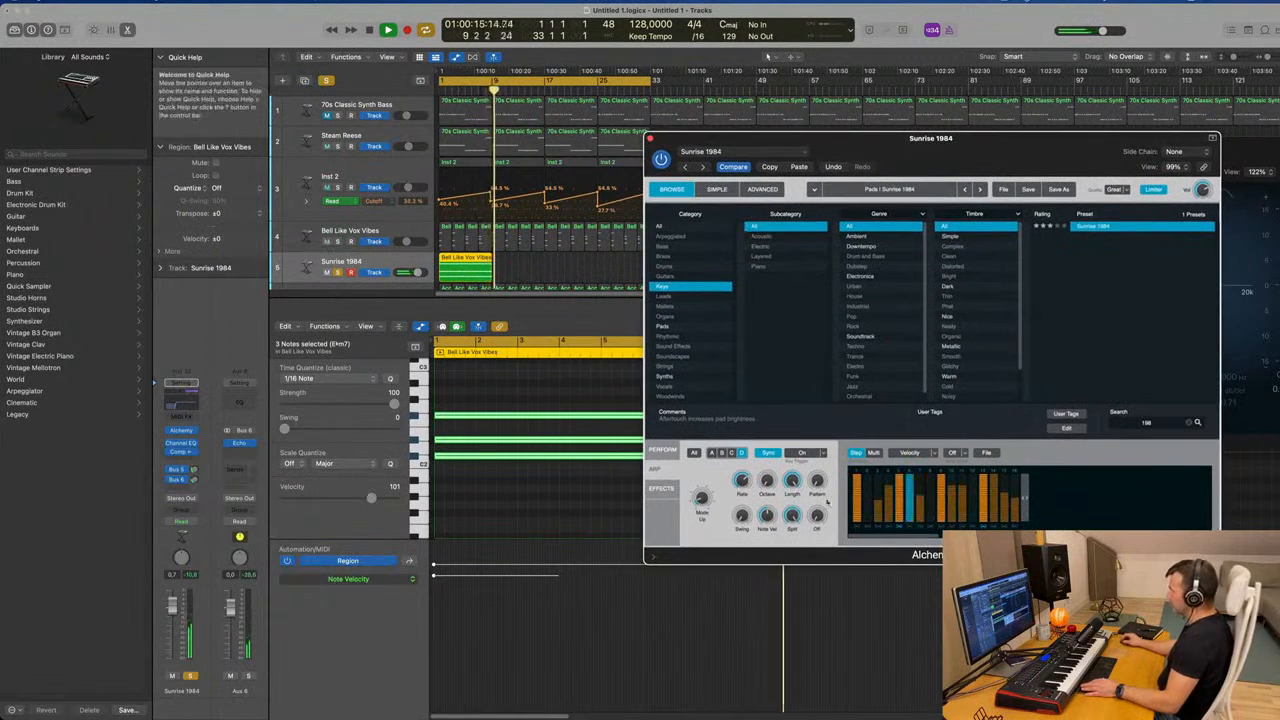
key("space")
left_click_drag(526, 263, 486, 268)
key("super+r")
key("super+r")
key("super+r")
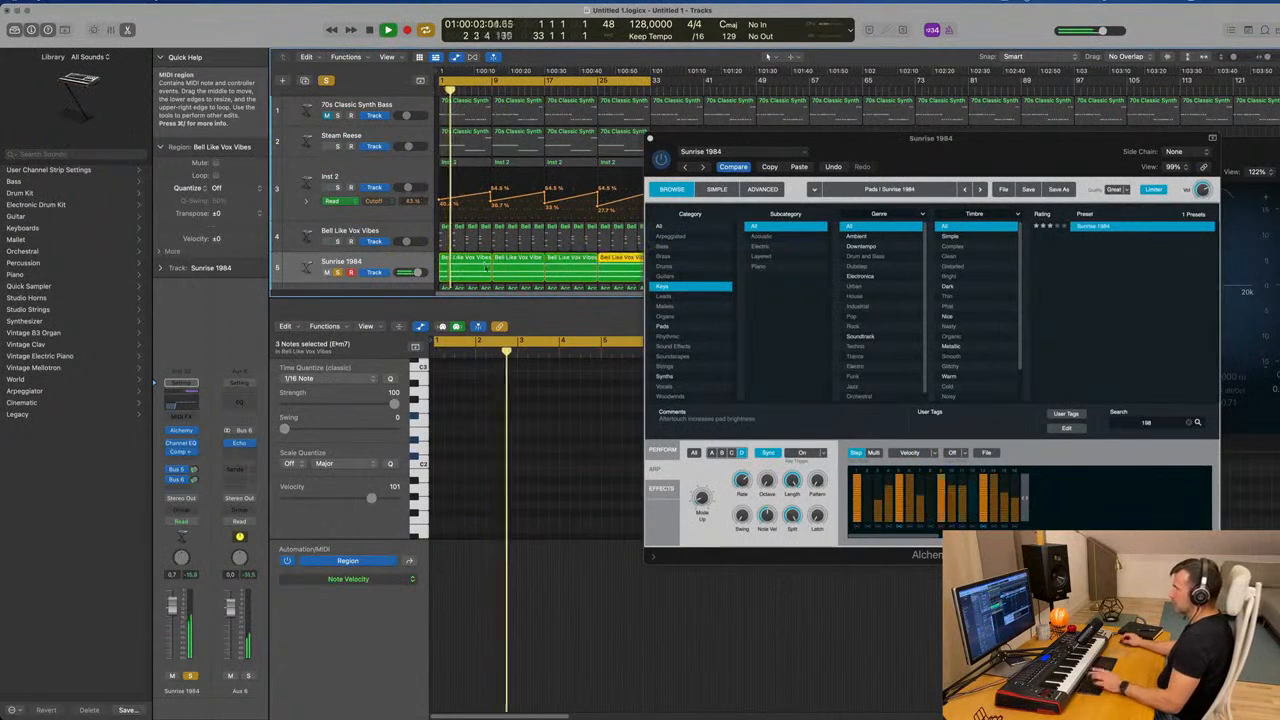
Adjust the Note Vel amount of Alchemy's arpeggiator and set its Rate to 1/16 while Sunrise 1984 plays soloed
left_click_drag(976, 138, 876, 74)
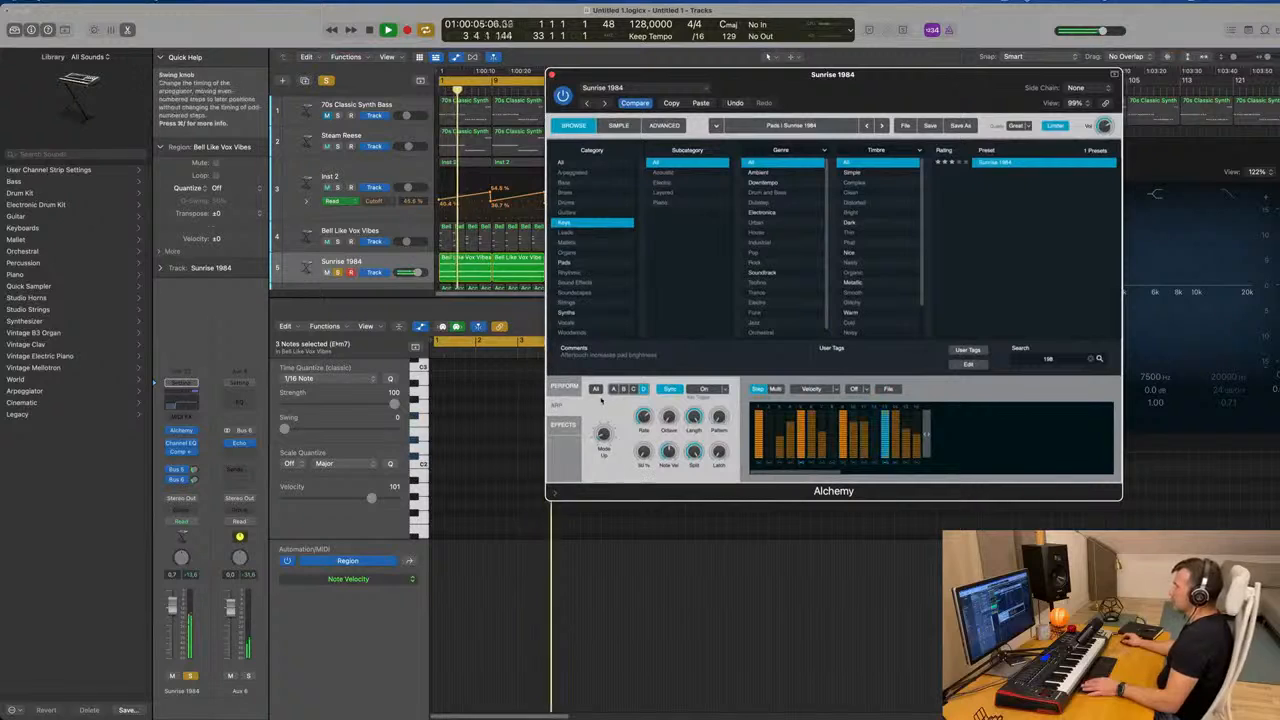
left_click_drag(720, 419, 731, 455)
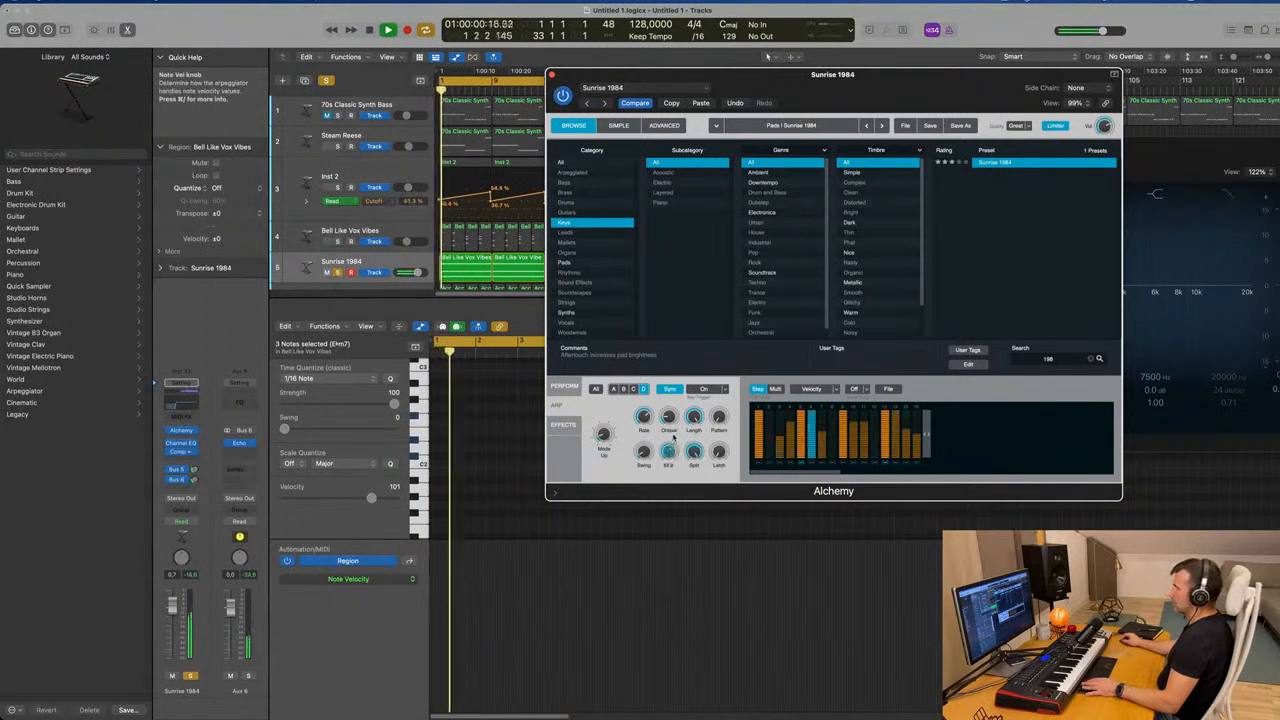
mouse_move(674, 437)
left_mouse_down()
mouse_move(677, 486)
mouse_move(669, 460)
left_mouse_up()
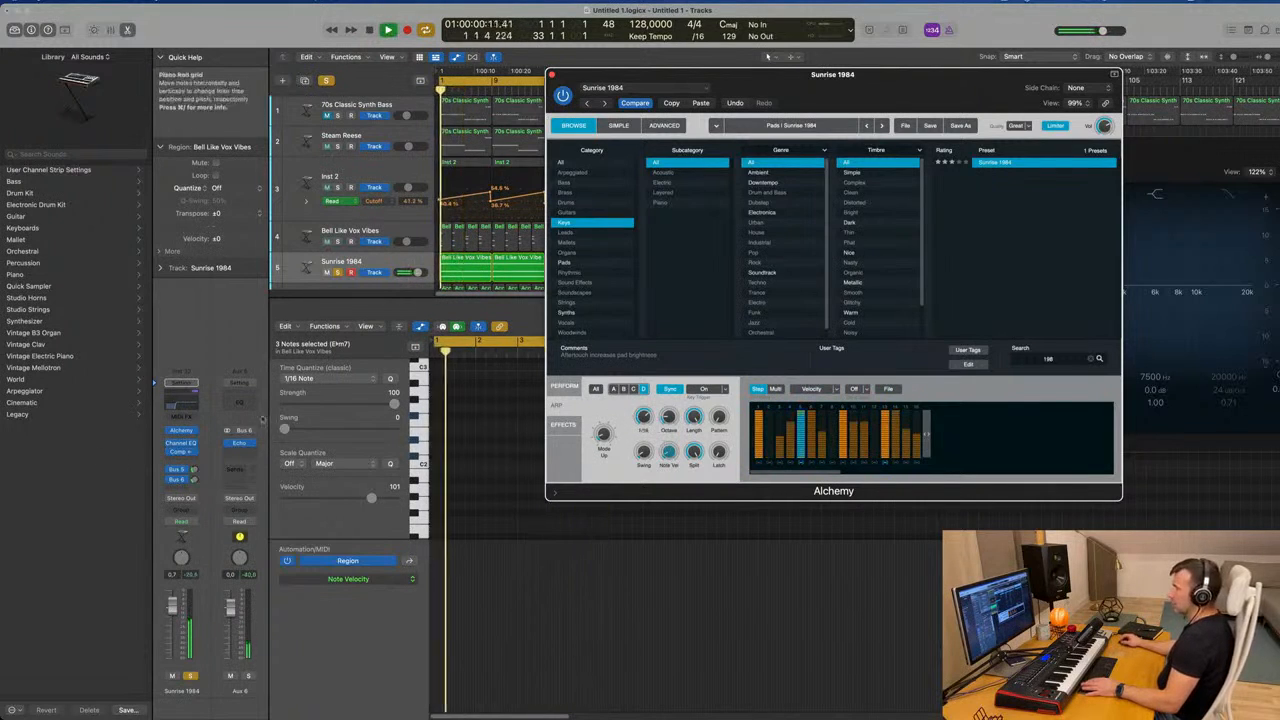
Unsolo Sunrise 1984, play the full arrangement, compare it briefly with the track soloed and select all its regions
left_click(190, 677)
left_click(189, 678)
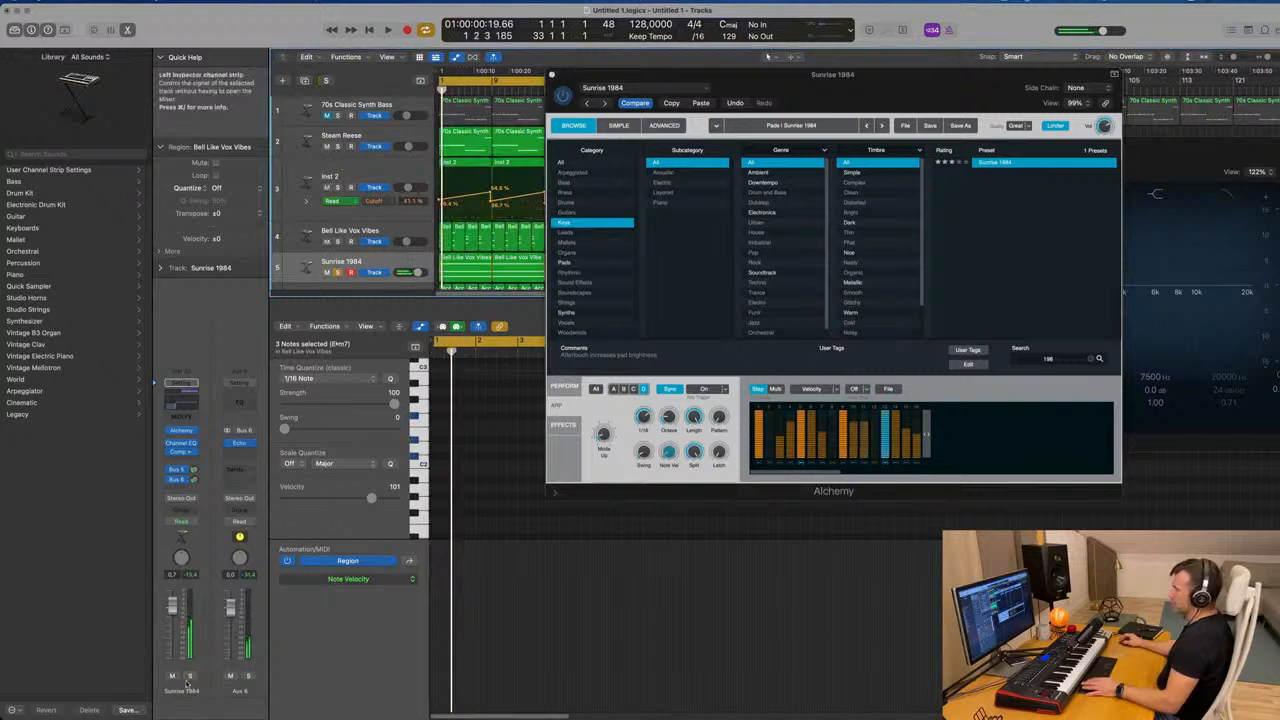
key("space")
left_click_drag(938, 77, 1055, 152)
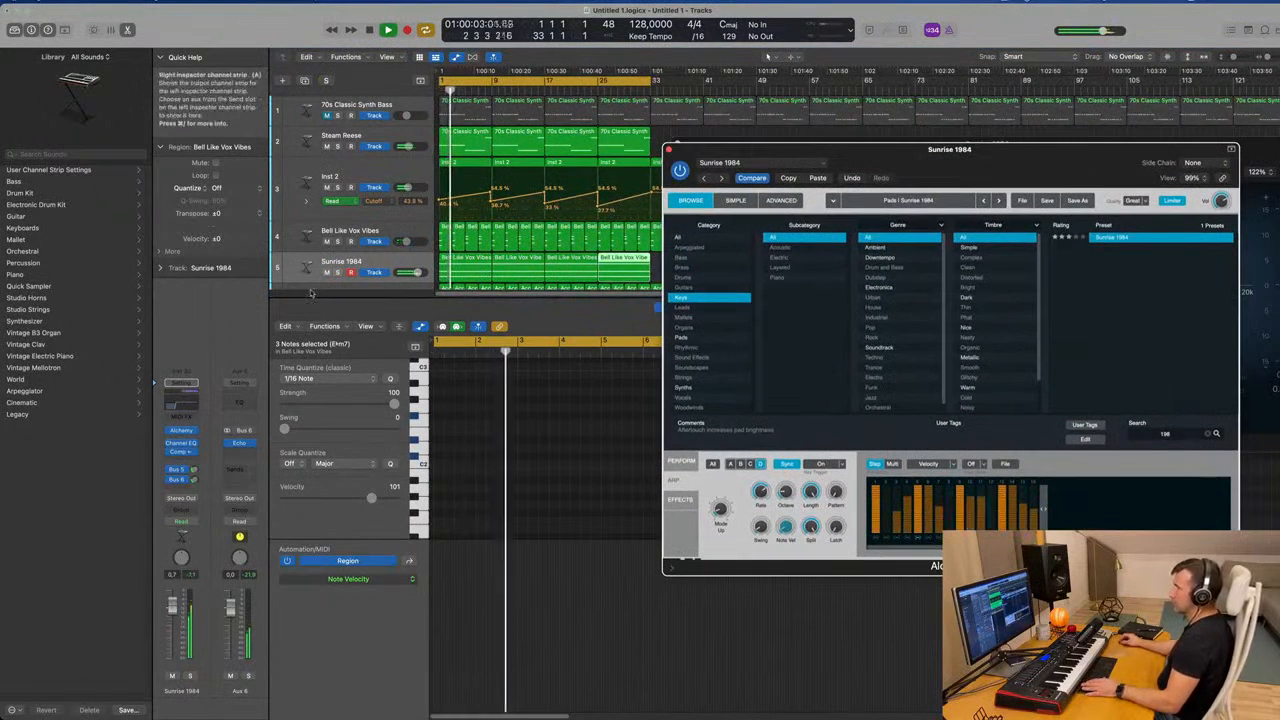
left_click(340, 271)
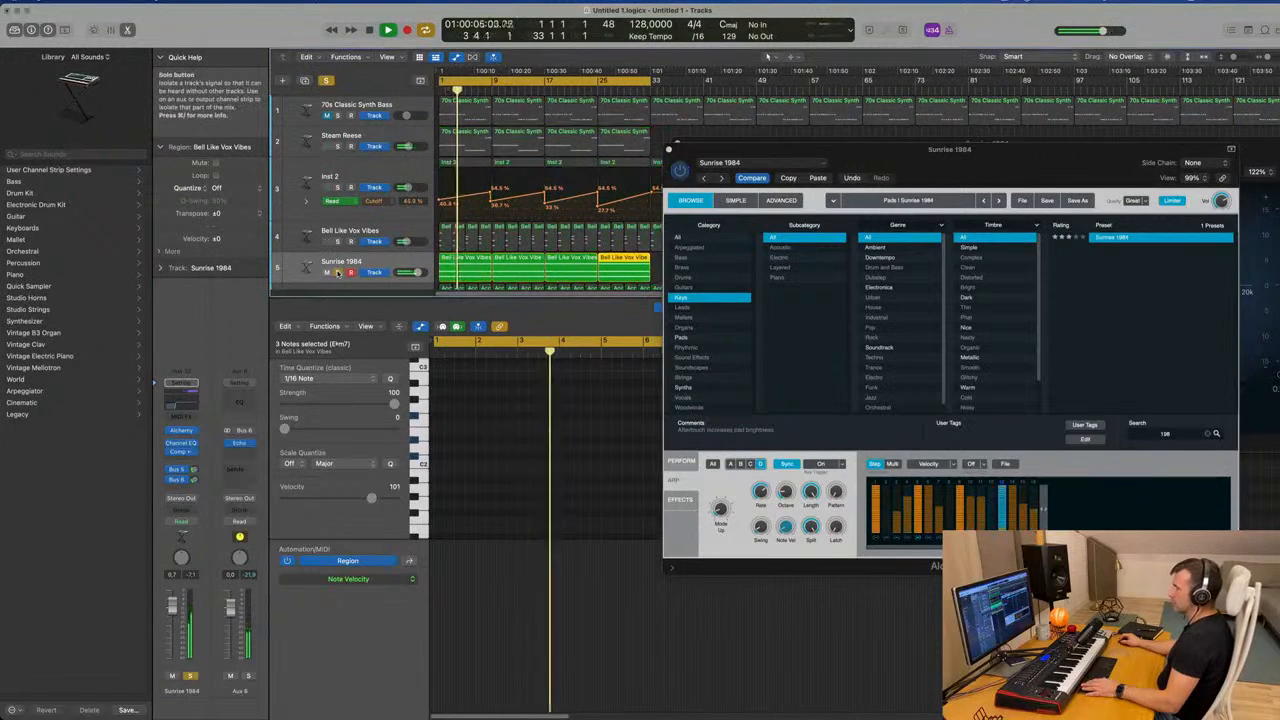
left_click(340, 271)
left_click(370, 262)
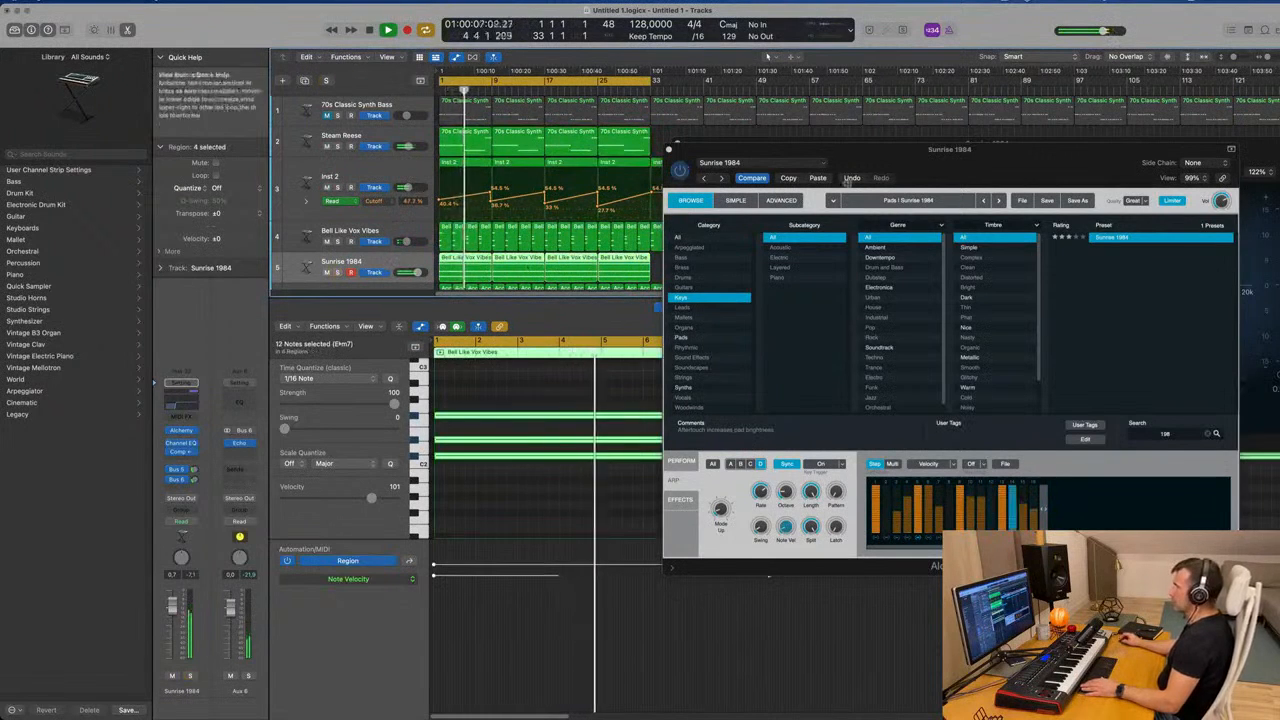
Close the Channel EQ and return Alchemy to its Perform controls while the full arrangement plays
left_click_drag(972, 151, 915, 193)
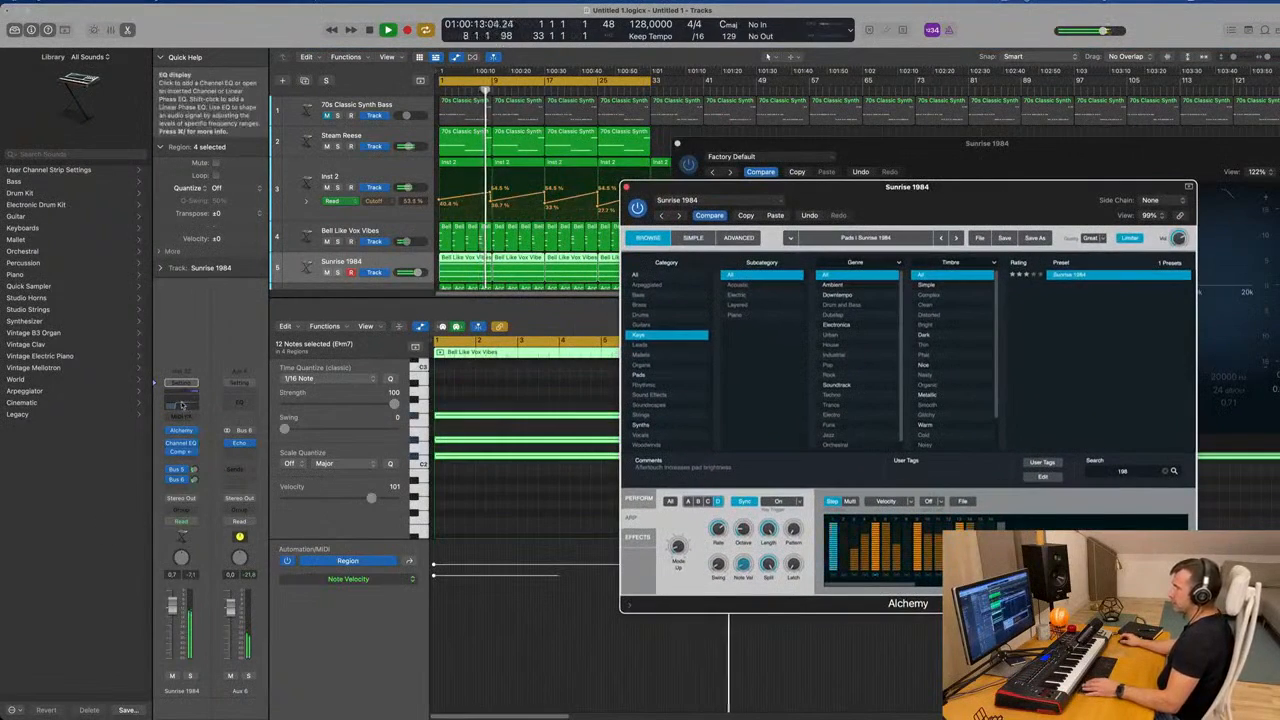
left_click(677, 144)
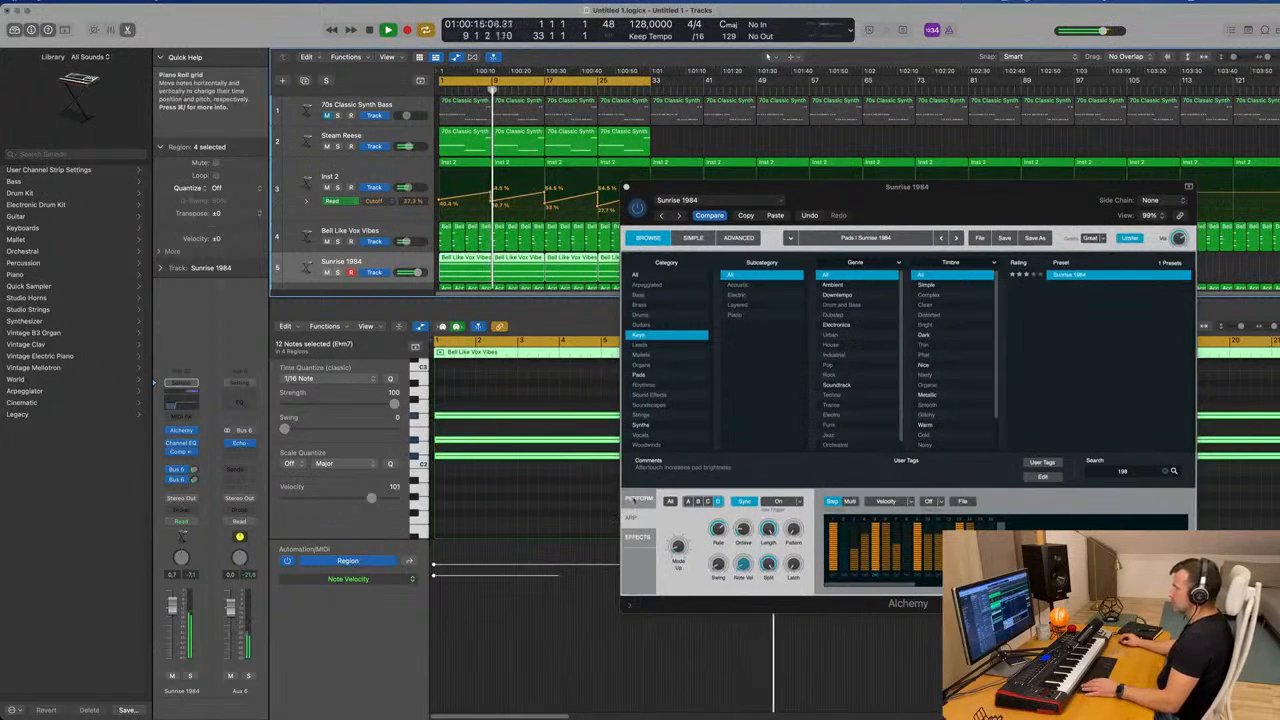
left_click(640, 499)
key("space")
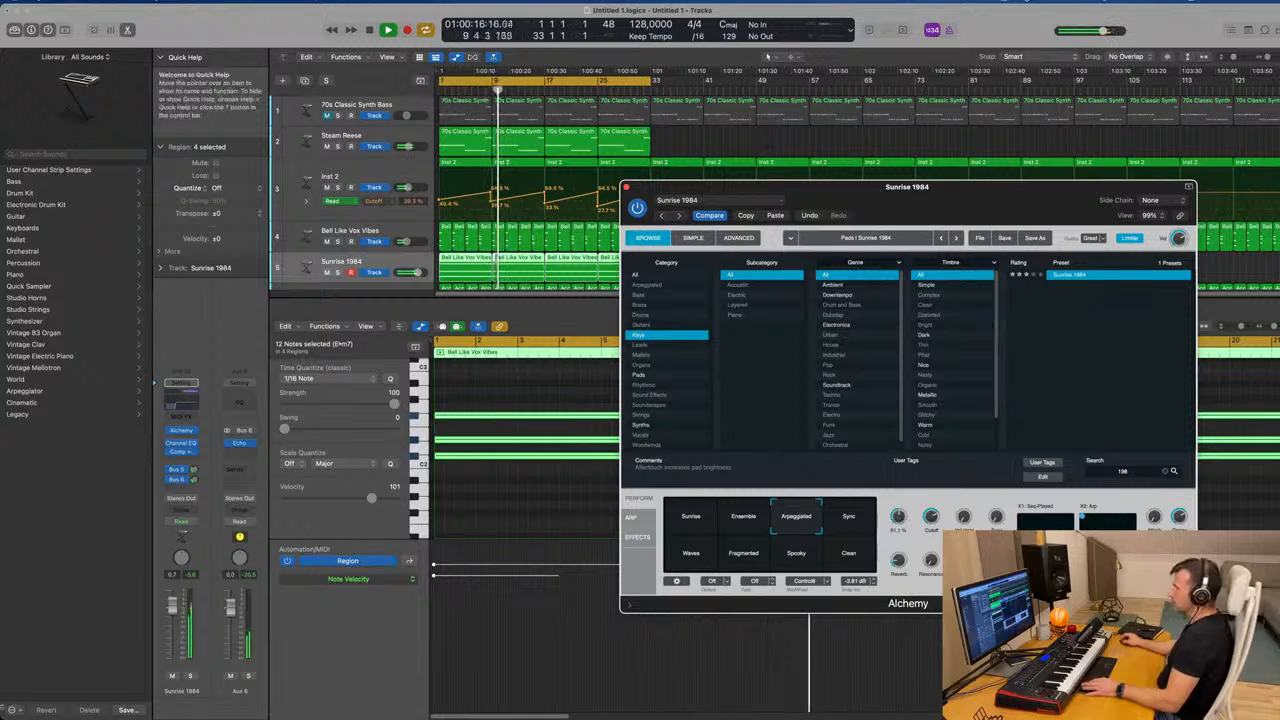
Solo Sunrise 1984 and set the threshold of its Compressor to -7.5 dB during playback
key("space")
left_click(190, 676)
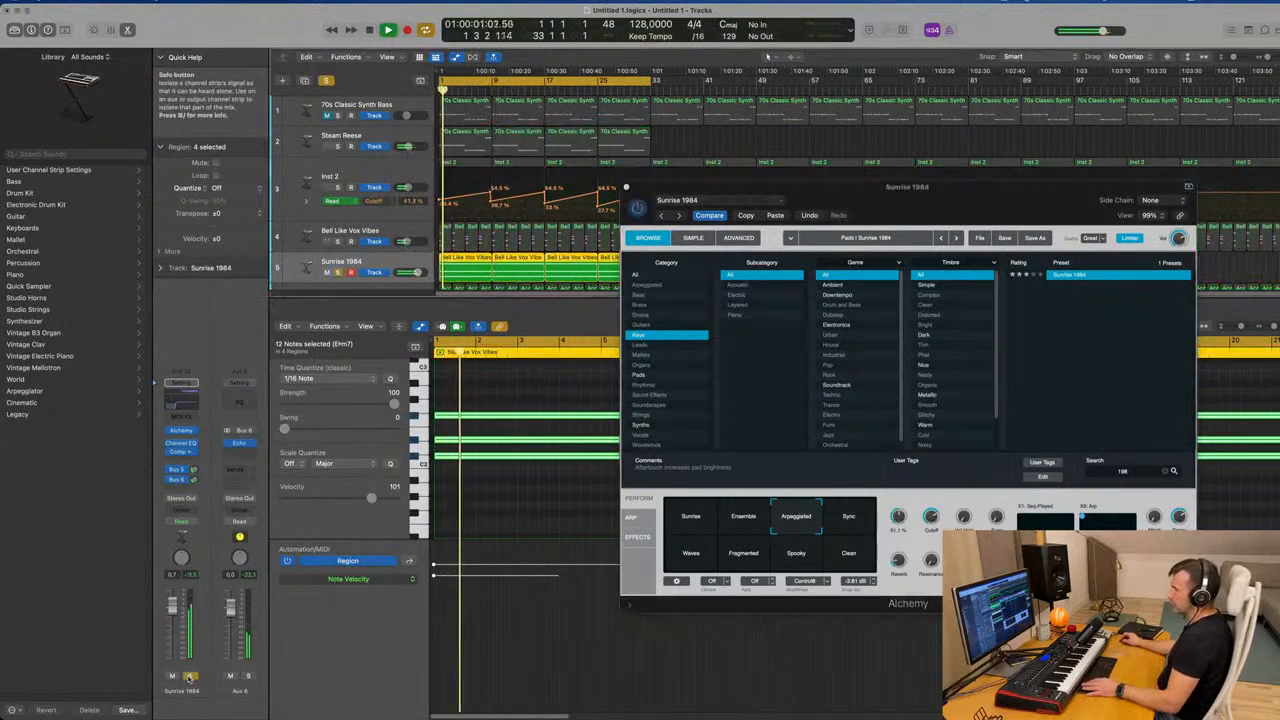
left_click(180, 452)
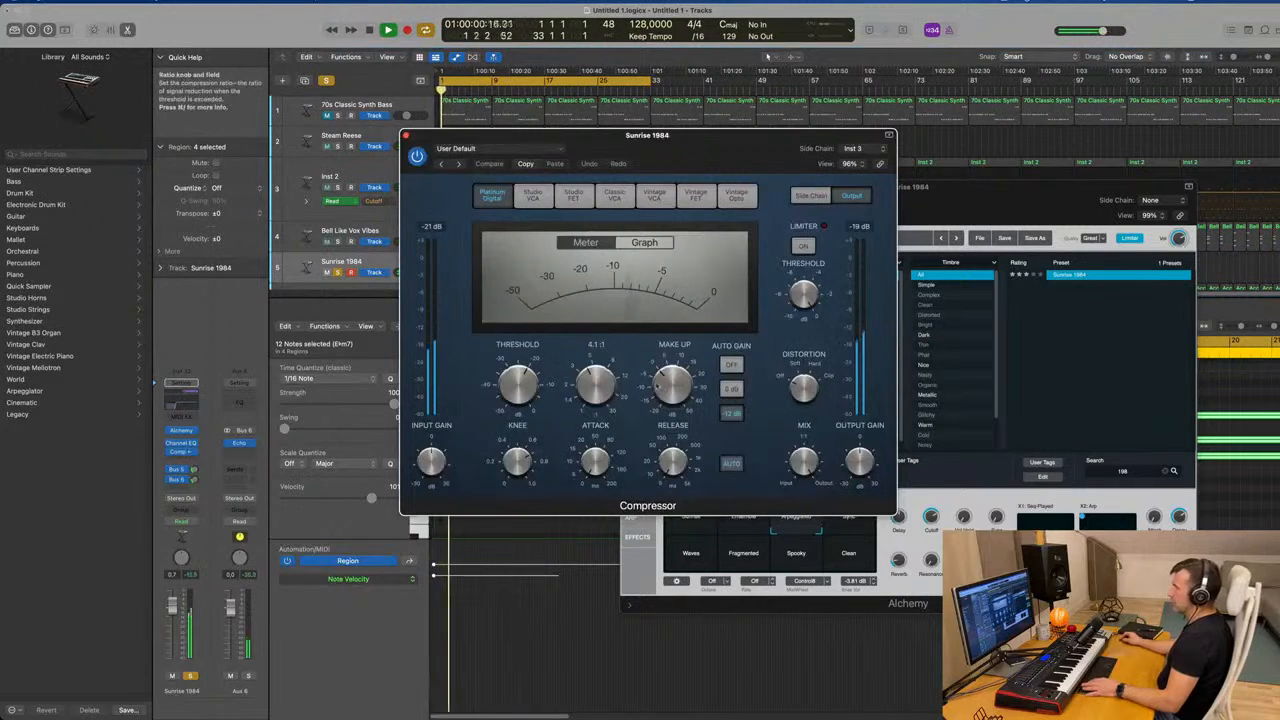
left_click_drag(519, 385, 523, 407)
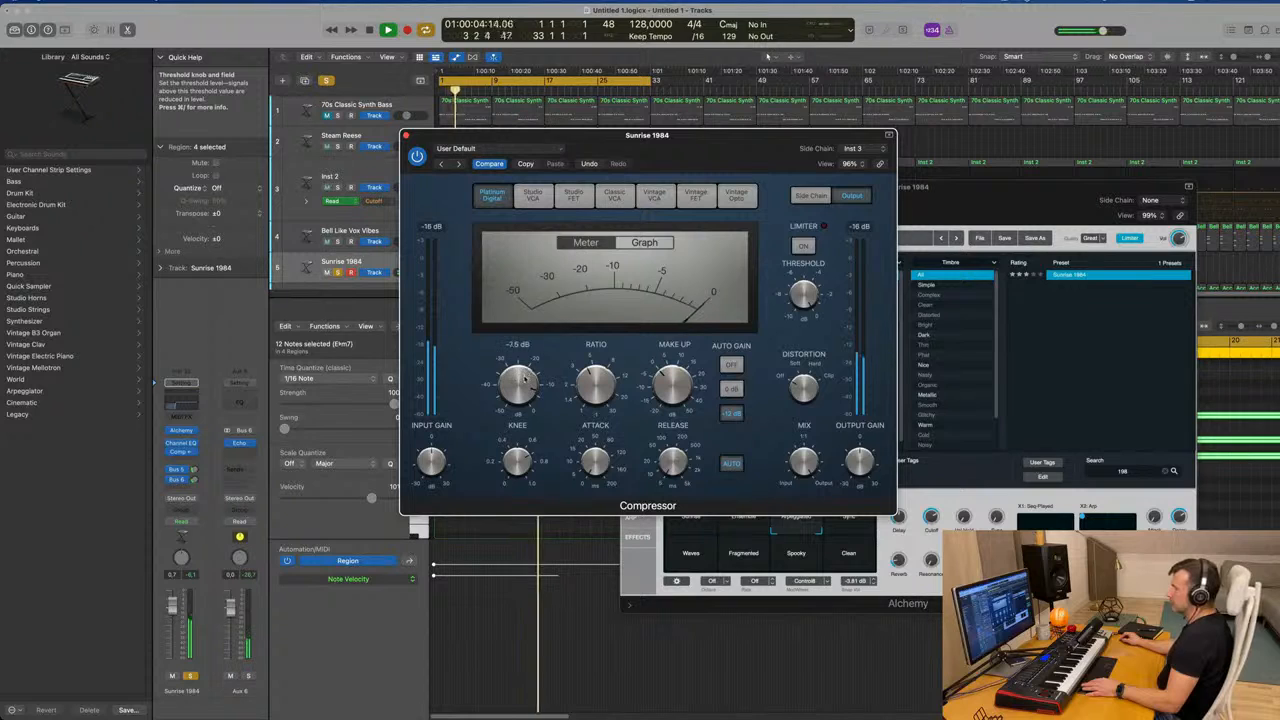
key("space")
key("space")
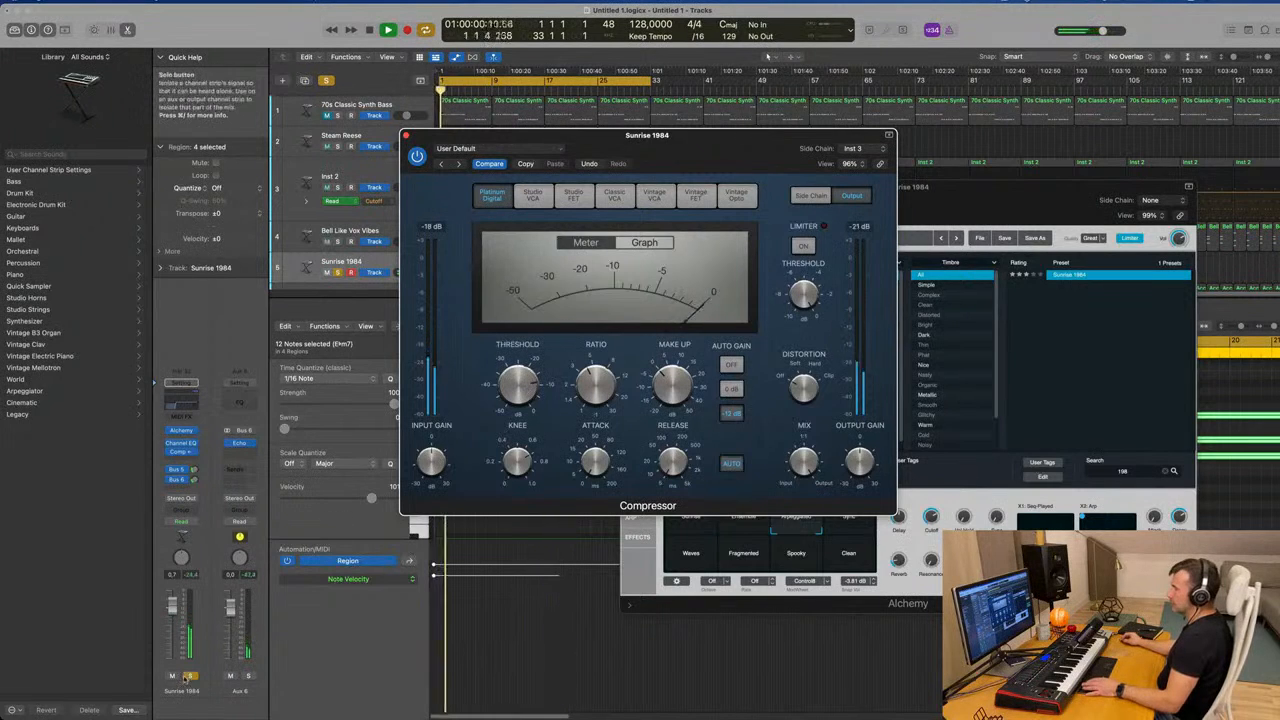
Unsolo Sunrise 1984, restart the full arrangement and place the Compressor and Alchemy windows side by side
left_click(190, 676)
key("space")
key("space")
left_click_drag(712, 146, 553, 184)
left_click_drag(902, 211, 916, 149)
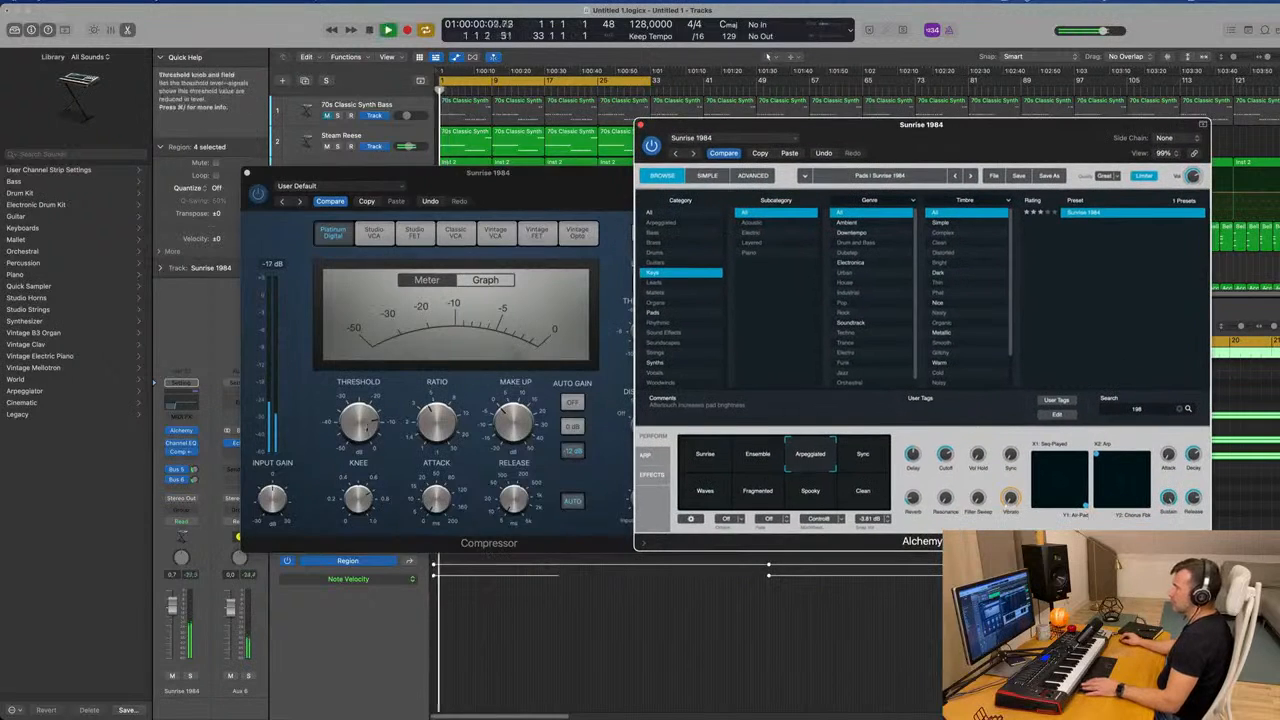
Fine-tune the threshold of Sunrise 1984's Compressor against the full arrangement and close the Compressor
left_click(365, 421)
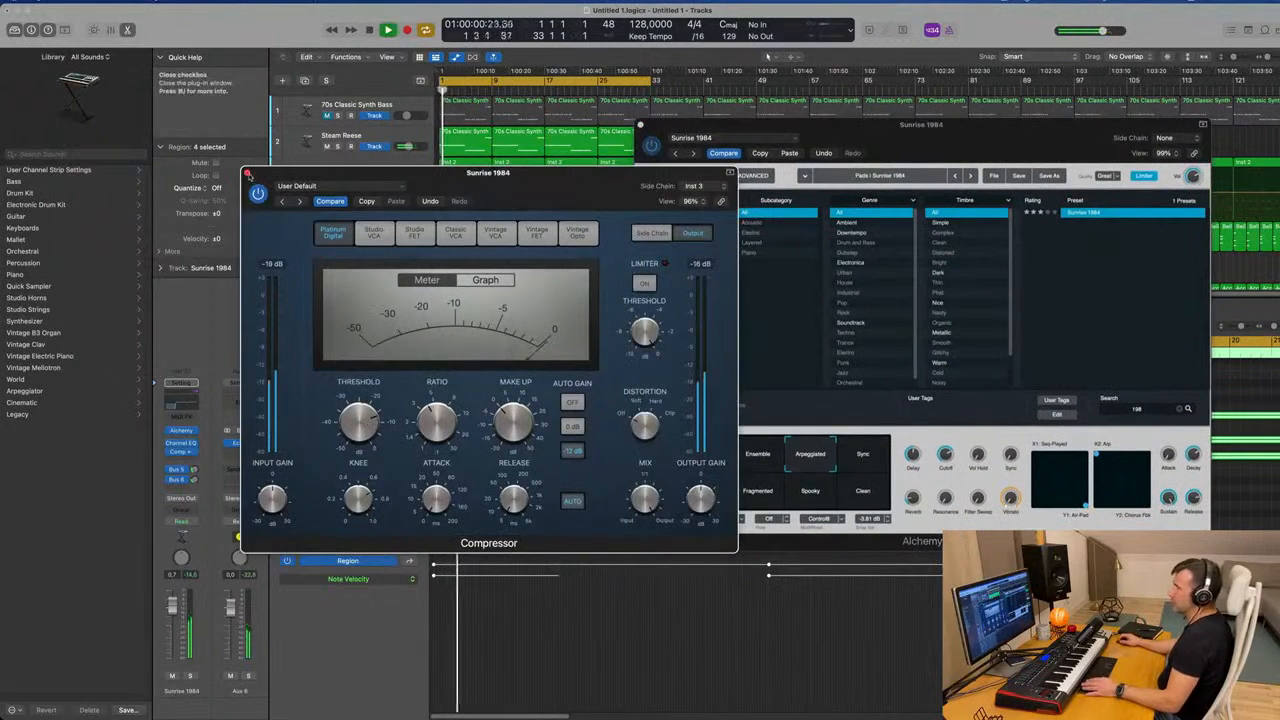
left_click(247, 174)
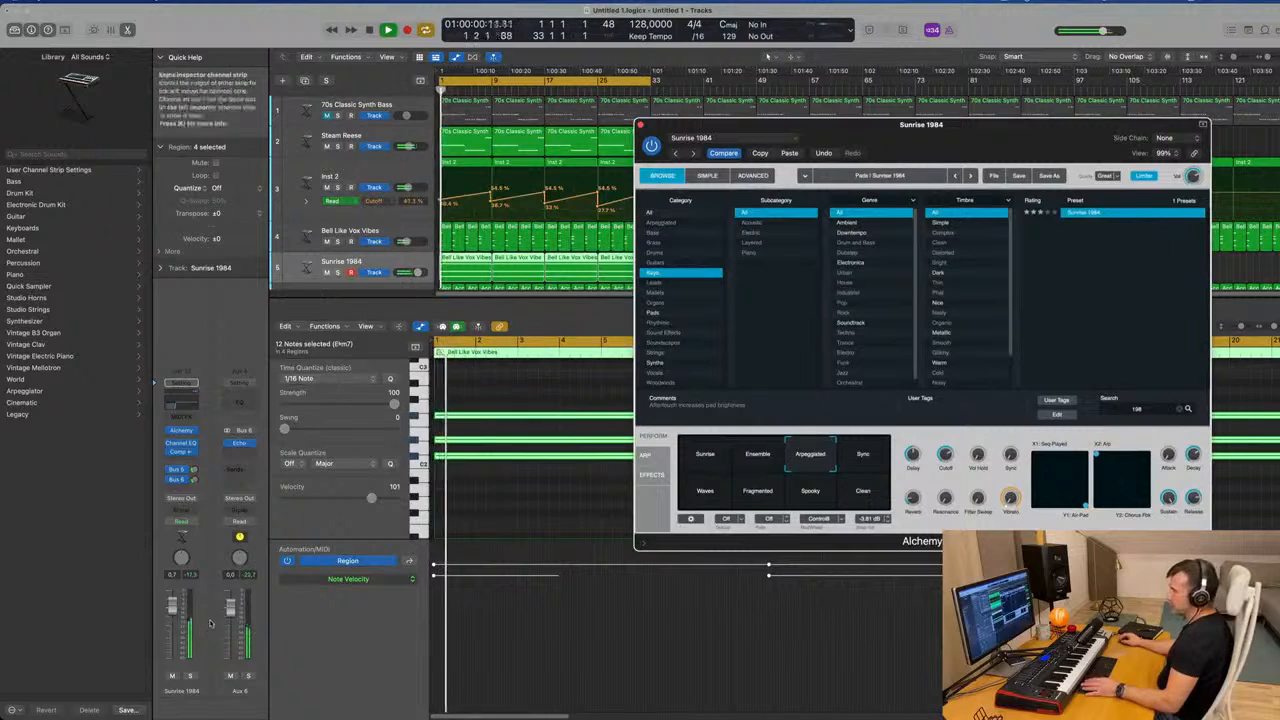
left_click(182, 453)
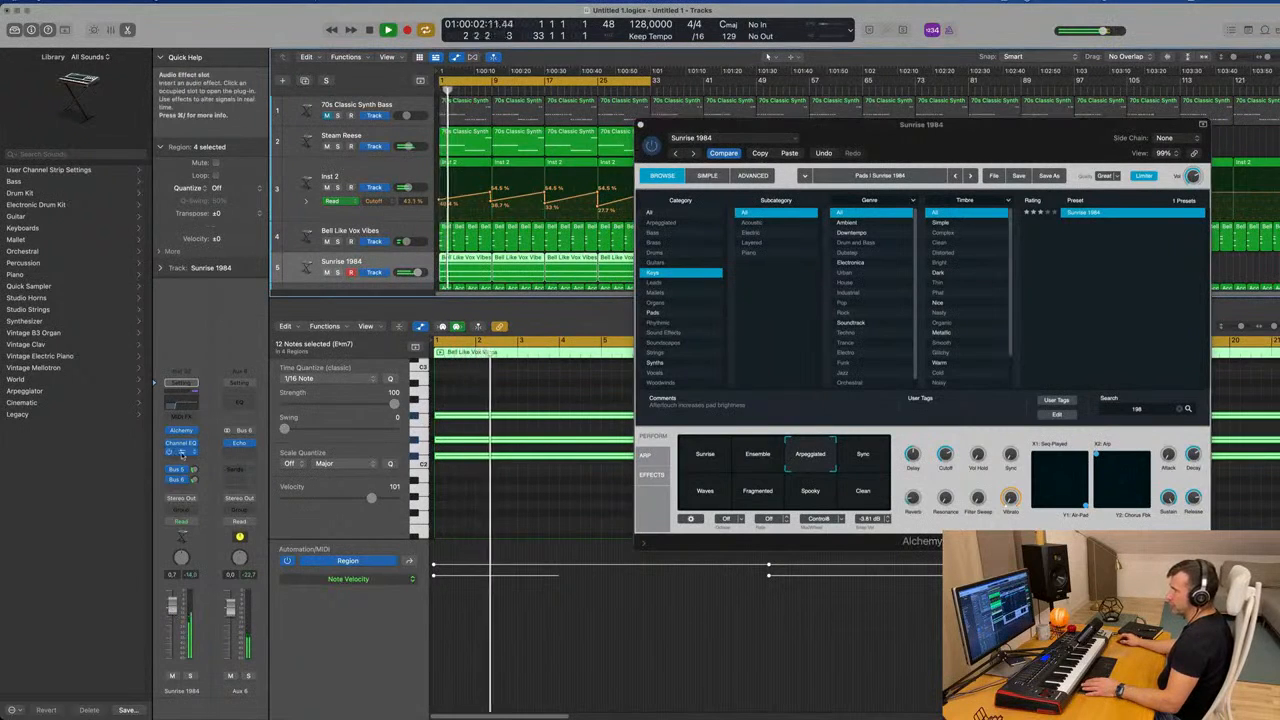
left_click(182, 453)
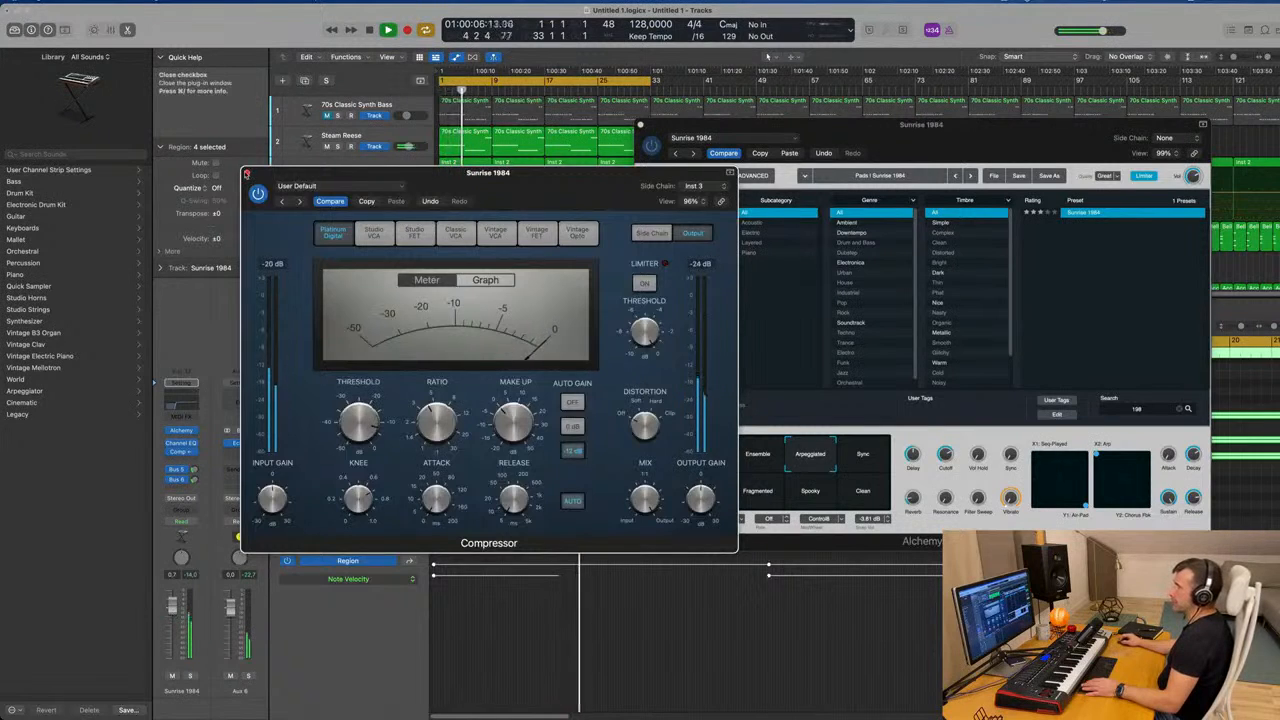
left_click(247, 174)
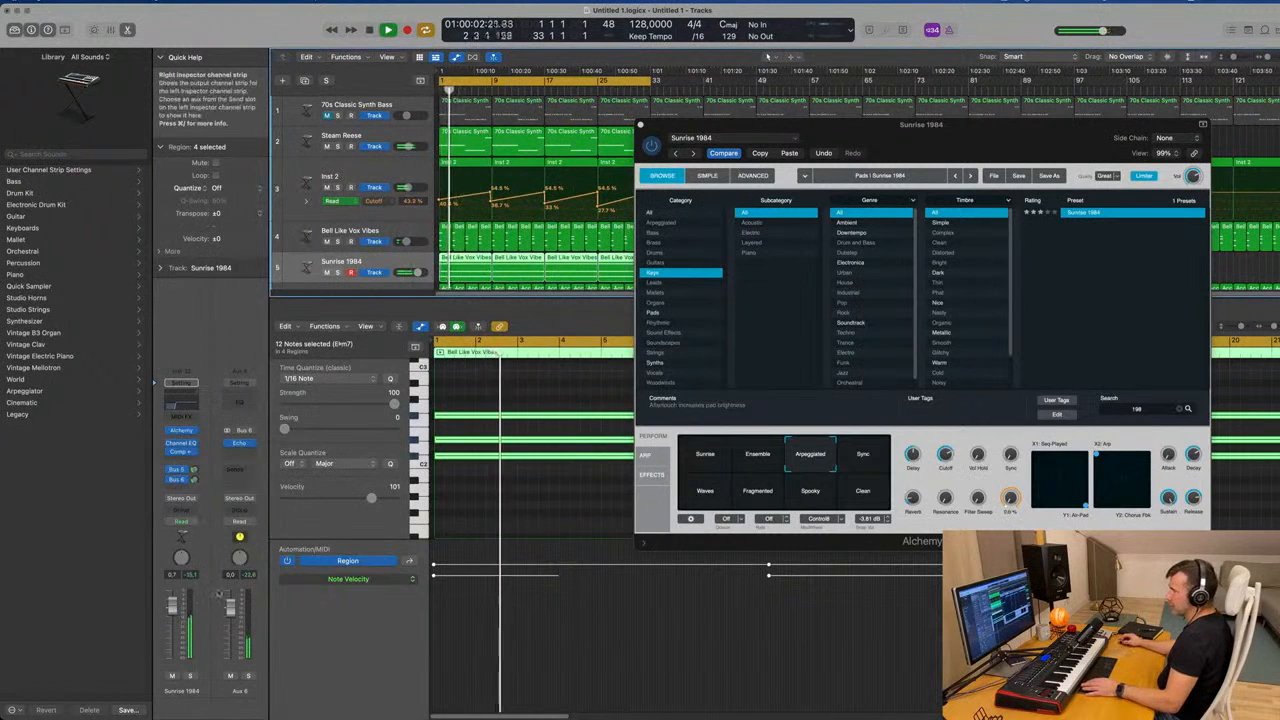
Compare Sunrise 1984 played soloed with the full arrangement played from the start
key("s")
left_click_drag(1005, 135, 915, 131)
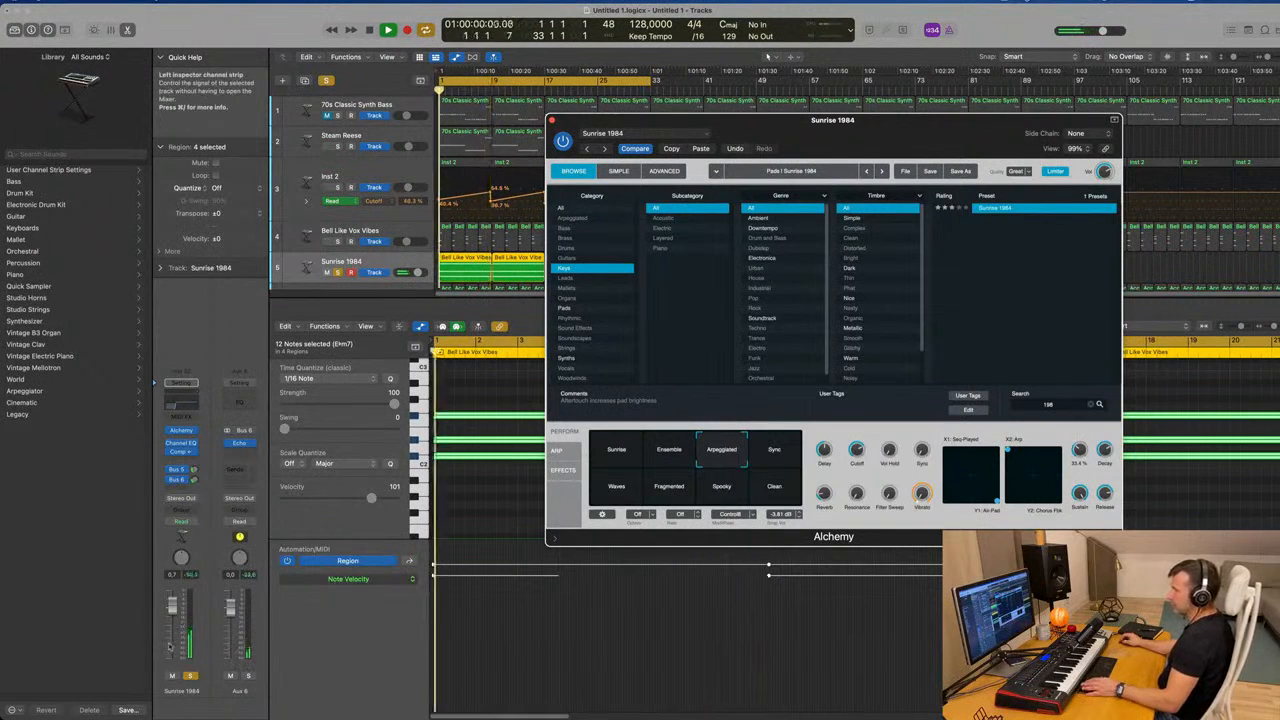
key("space")
left_click(190, 676)
key("space")
key("space")
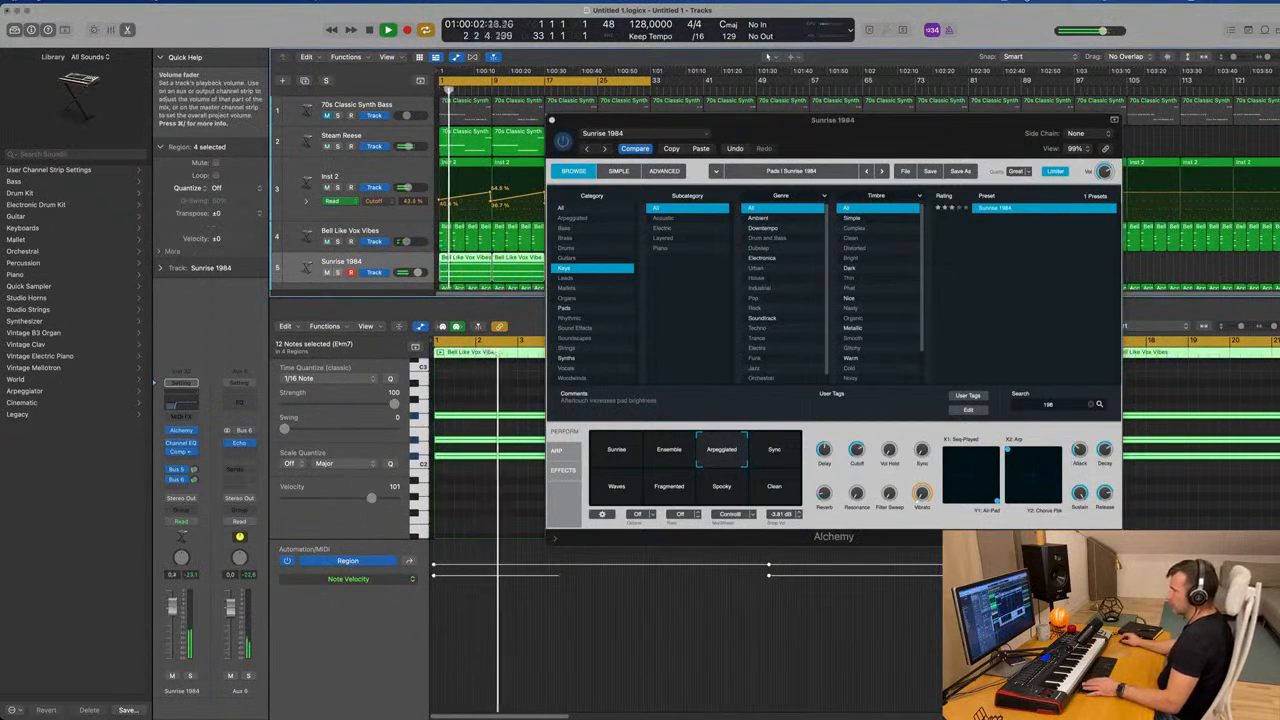
Adjust Alchemy's Cutoff for Sunrise 1984 while the full arrangement plays and close the Alchemy window
left_click(857, 450)
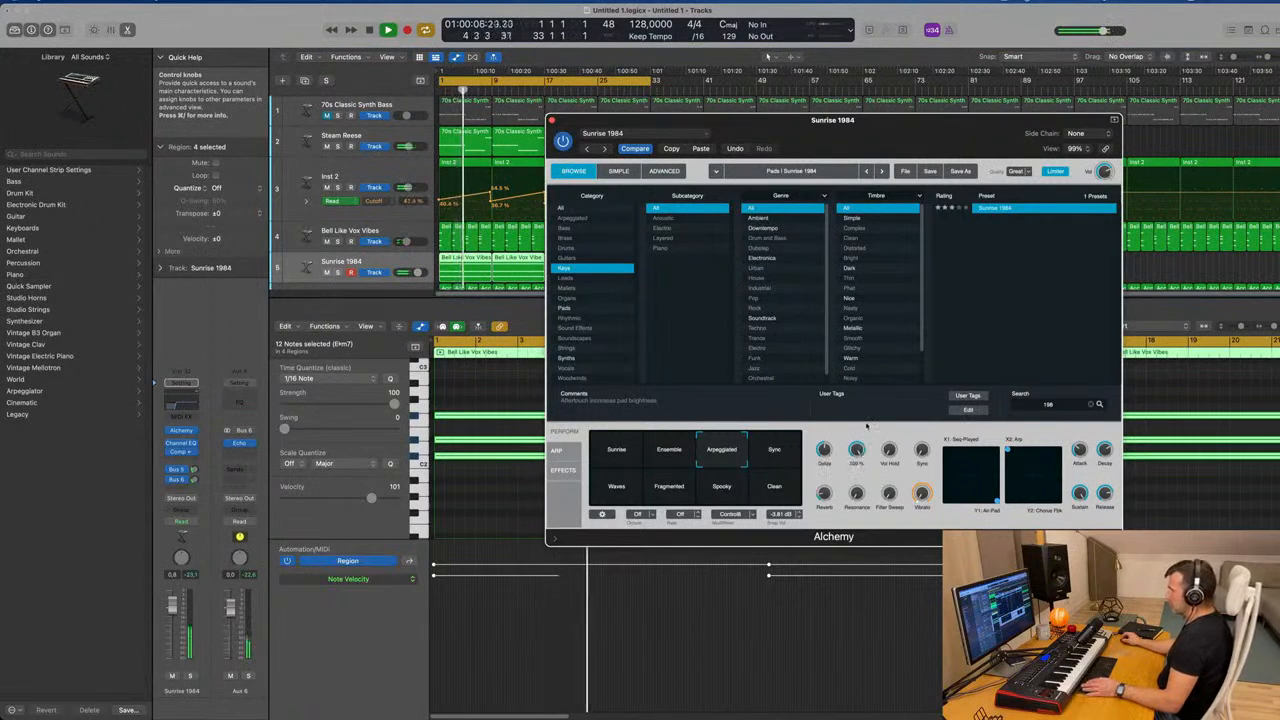
left_click_drag(857, 460, 857, 452)
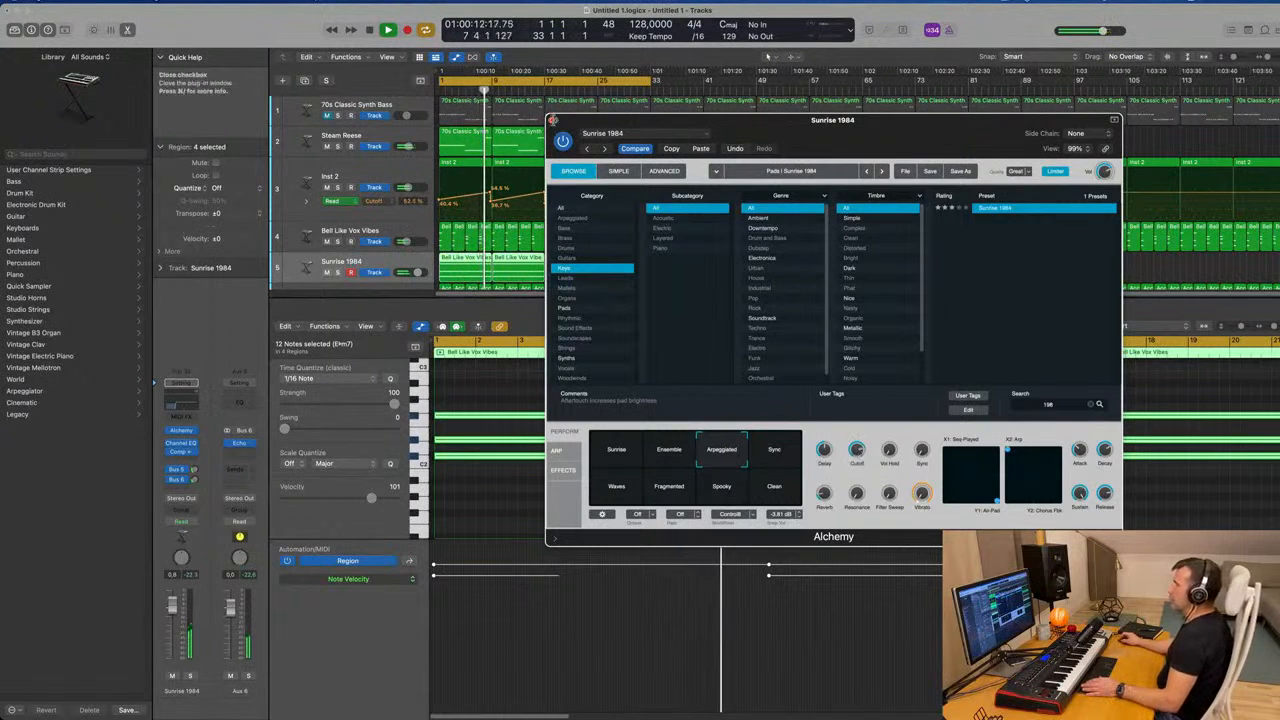
key("super+w")
left_click(1003, 2)
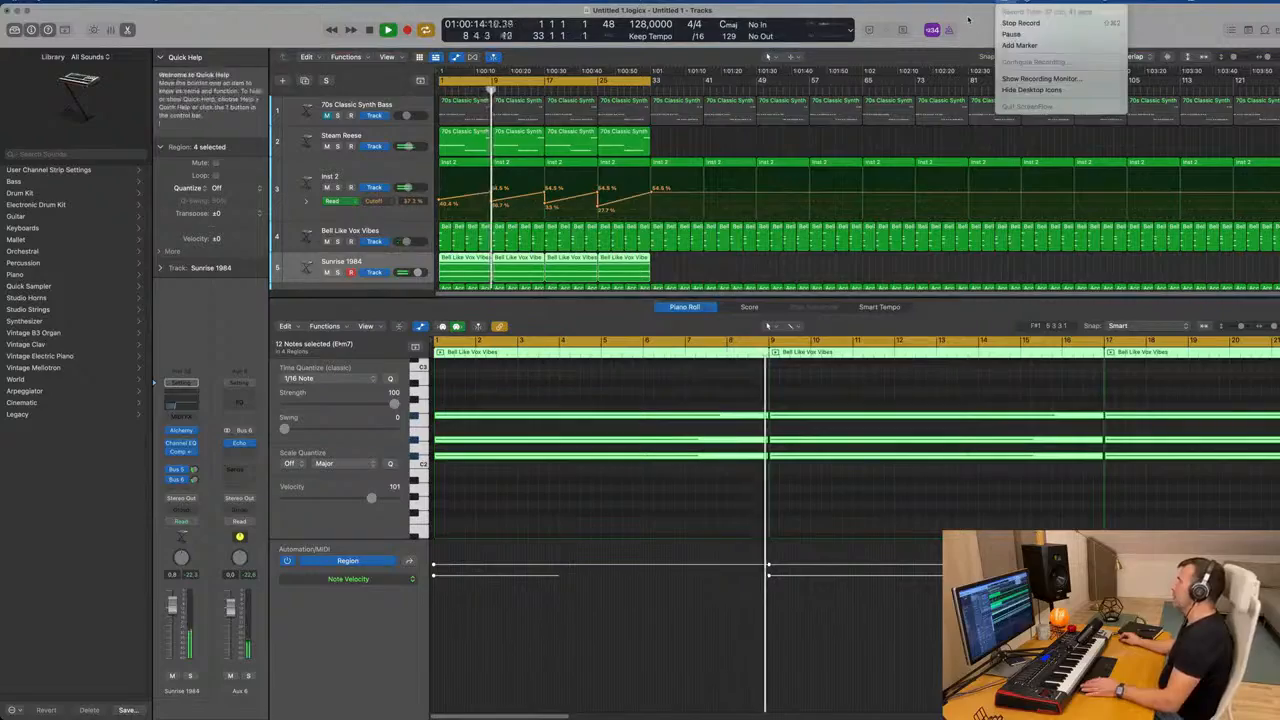
left_click(968, 20)
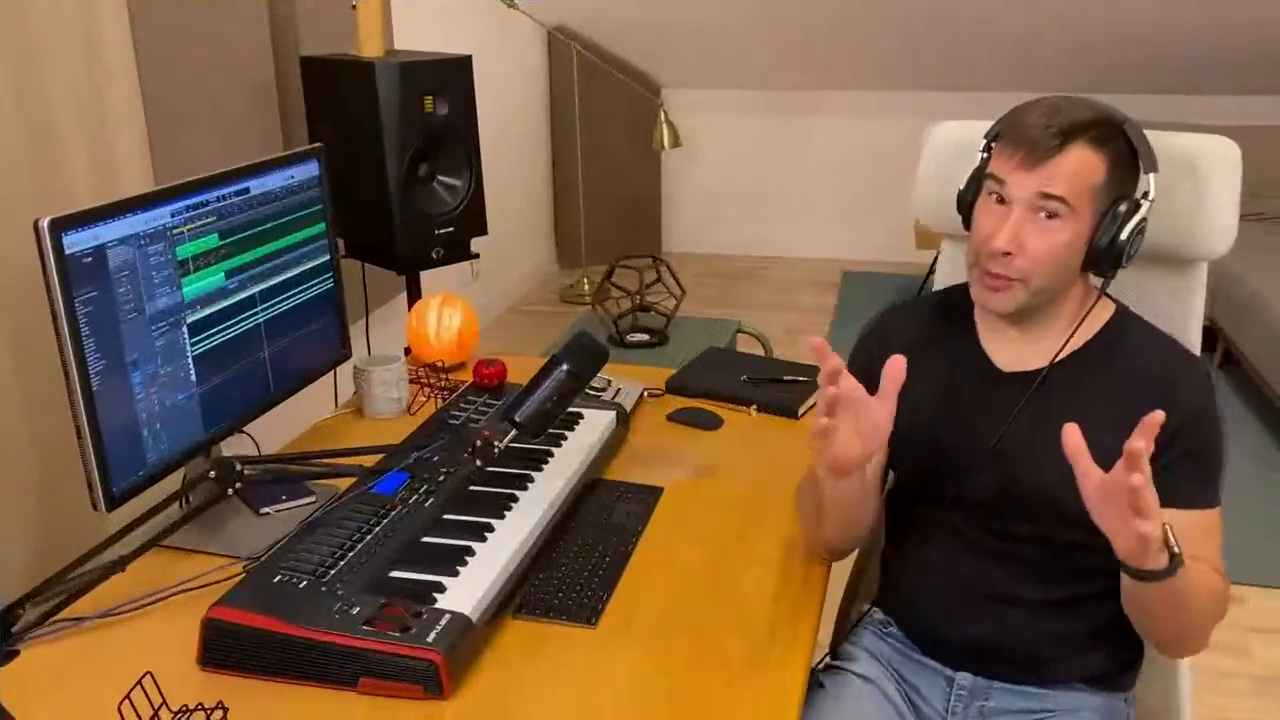